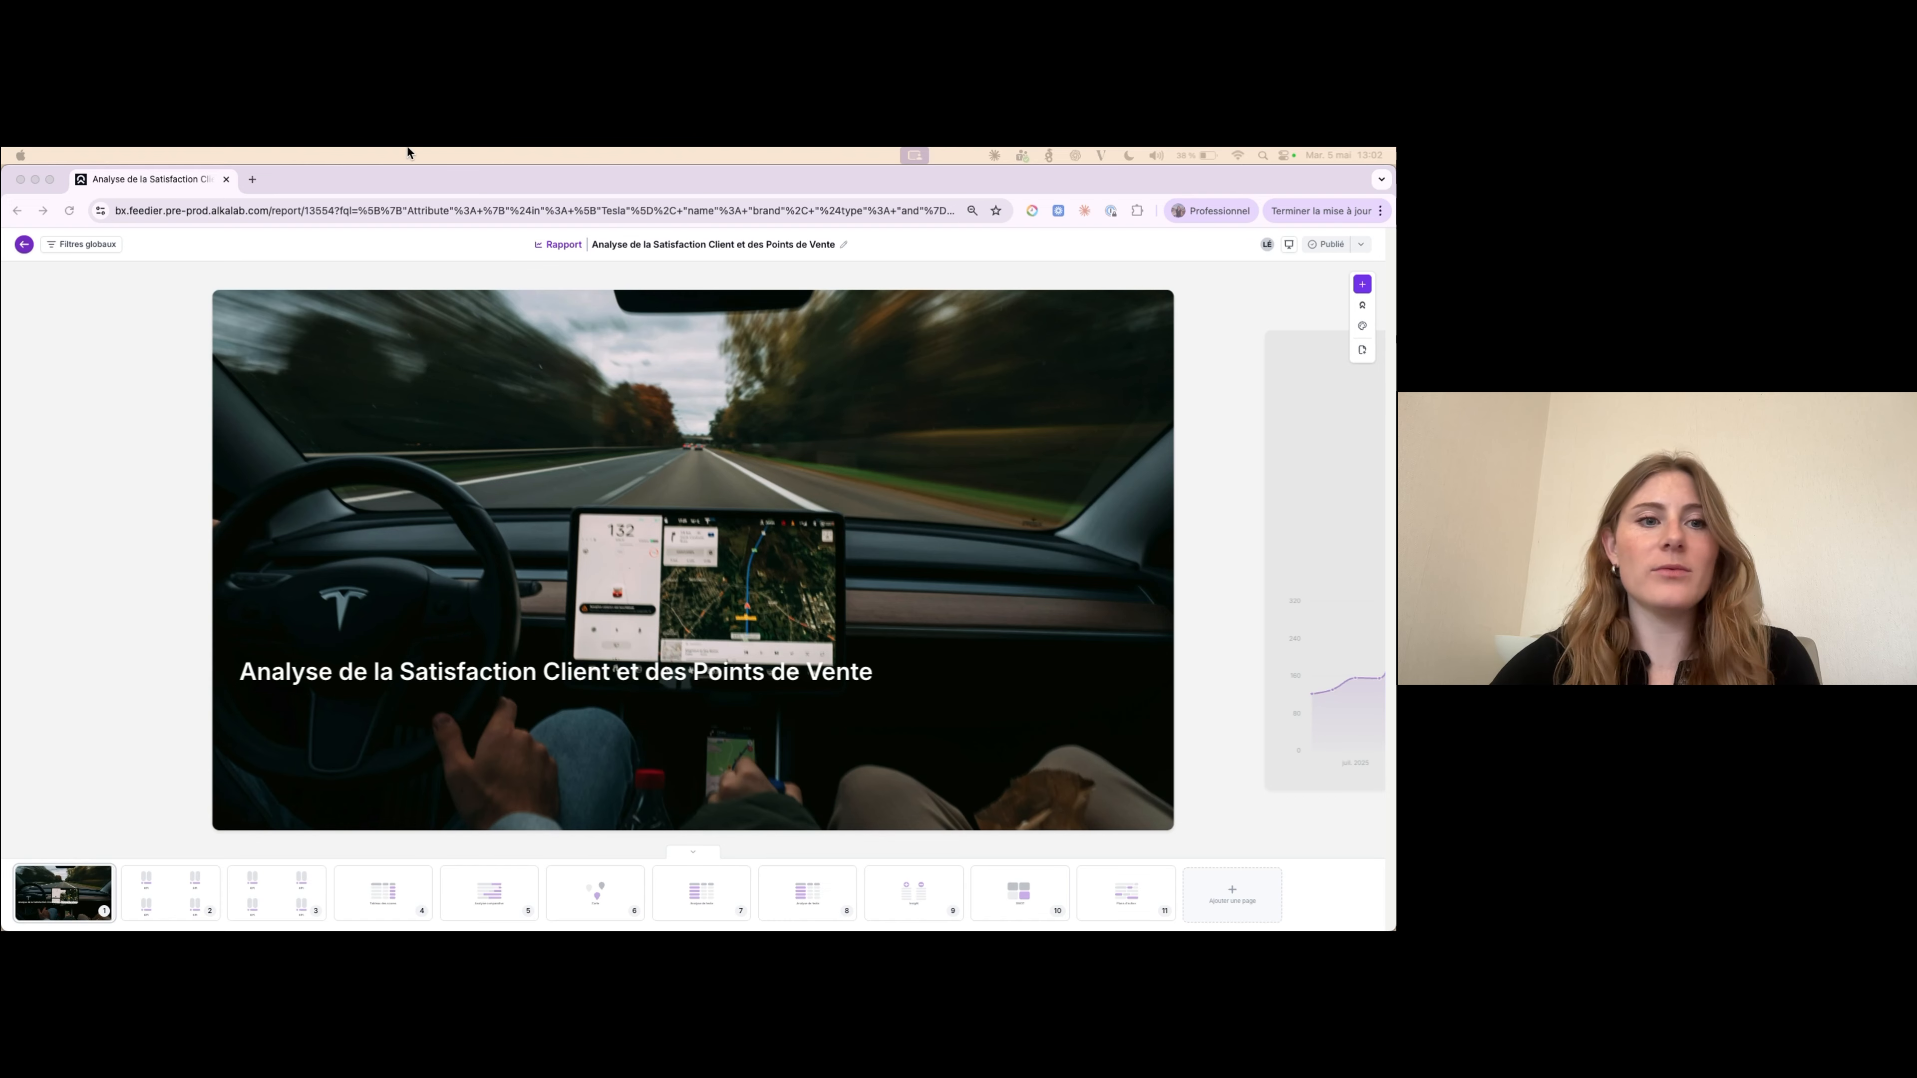
- Present the report full screen from the cover to page 4, and view page 2 and the cover page in the editor
left_click(1026, 595)
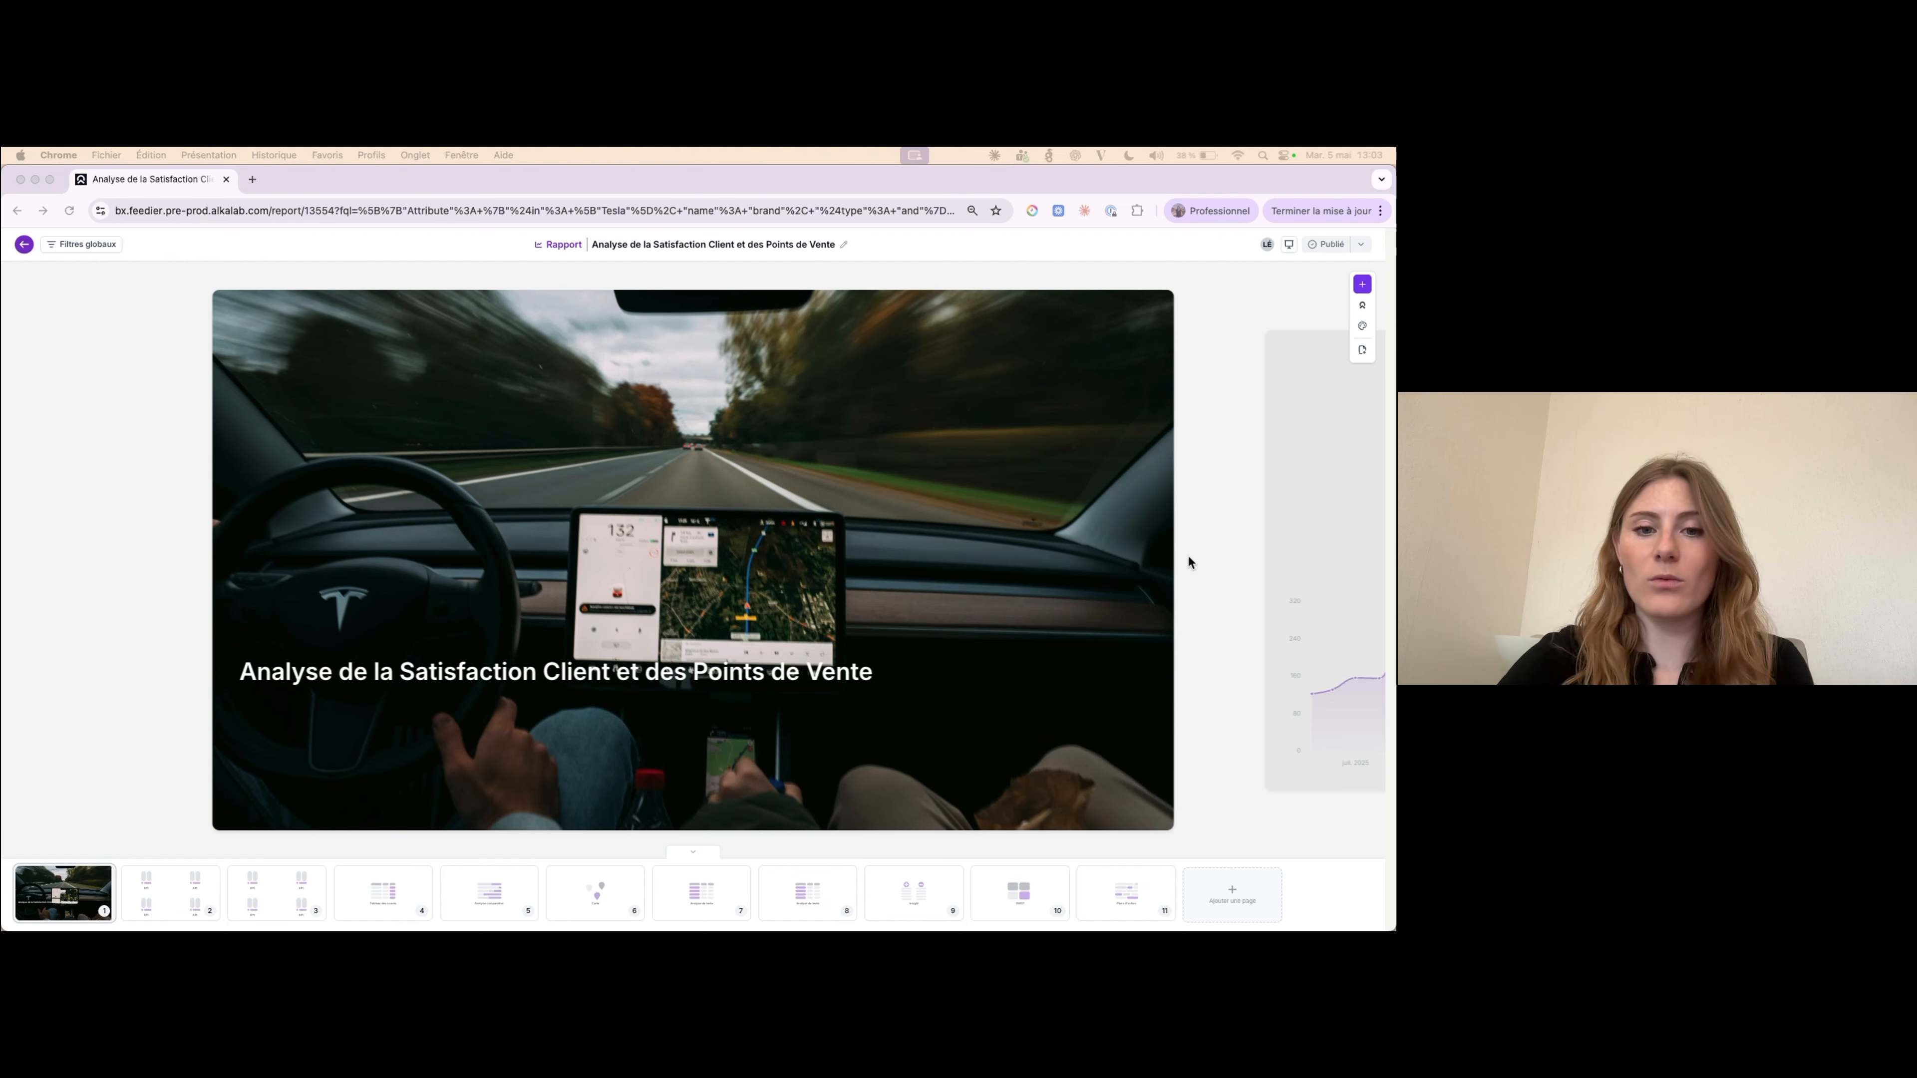
left_click(1288, 246)
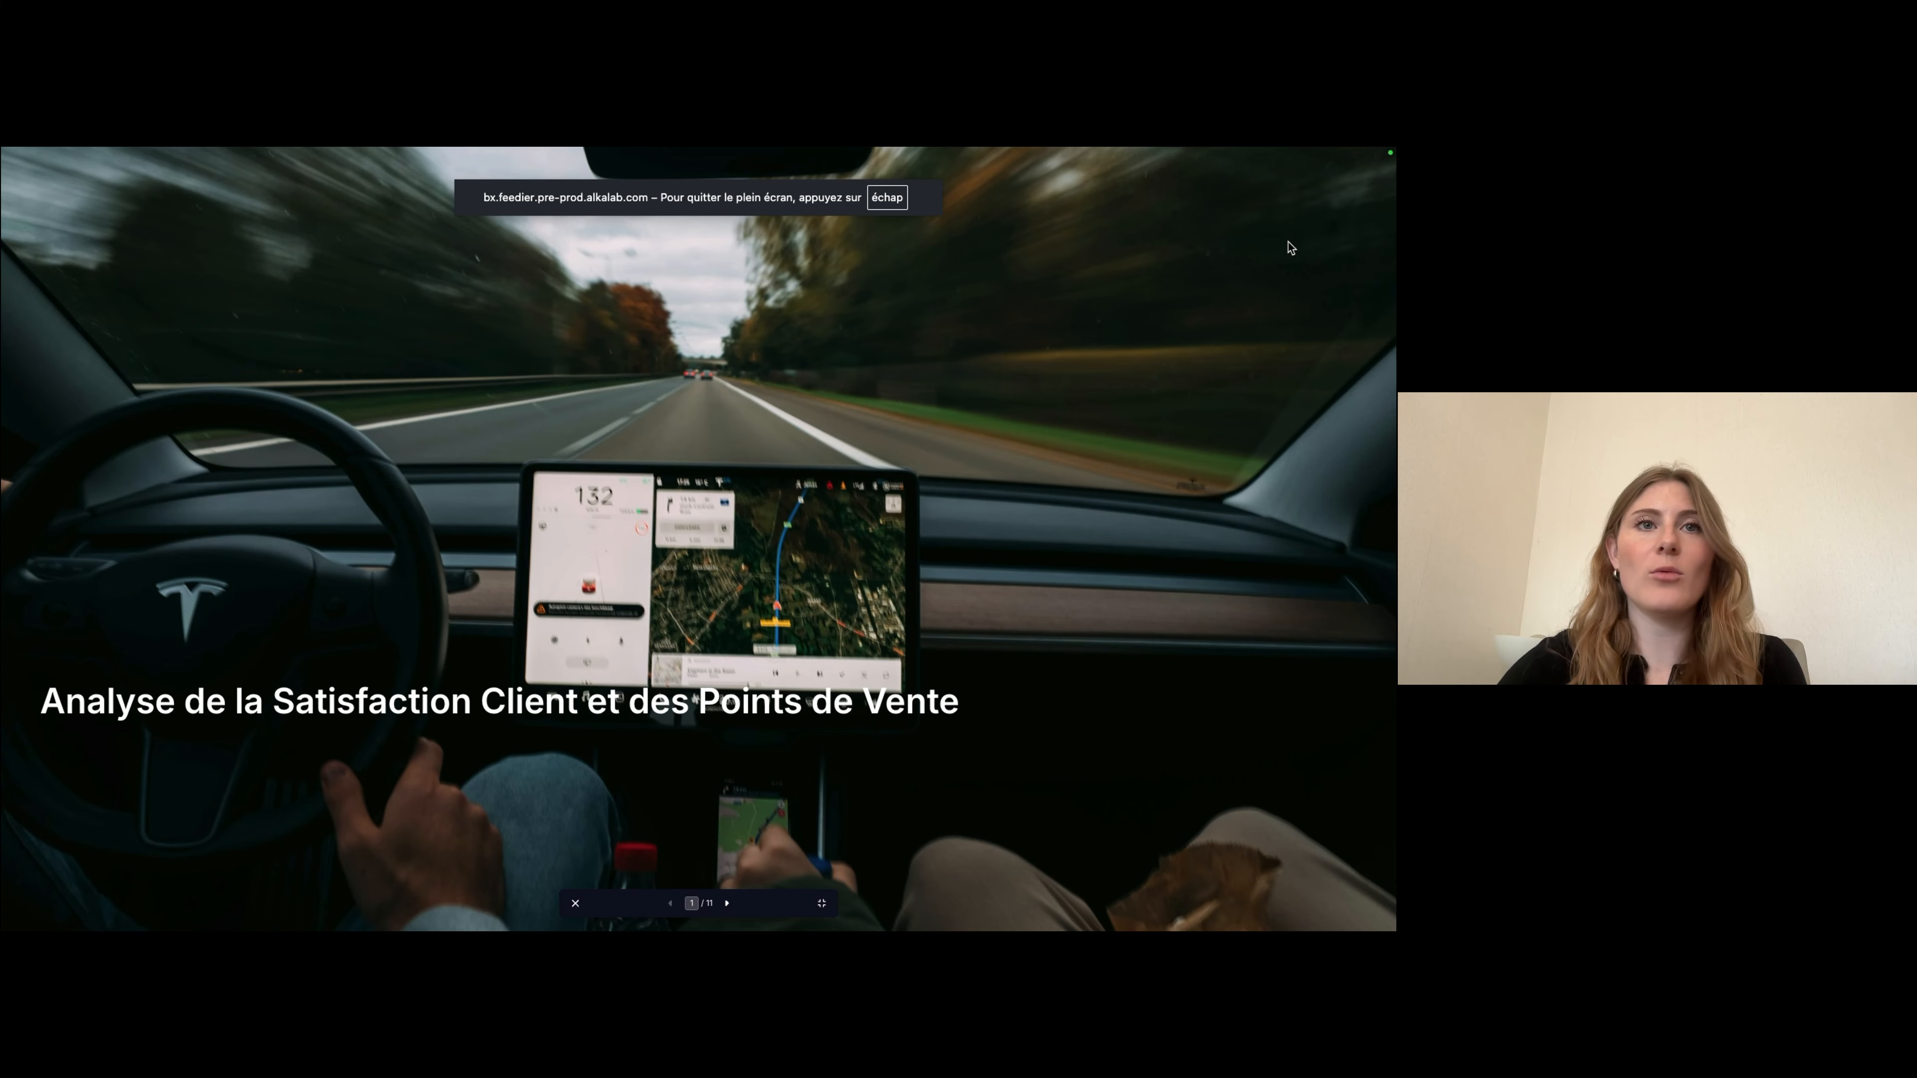
key("Right")
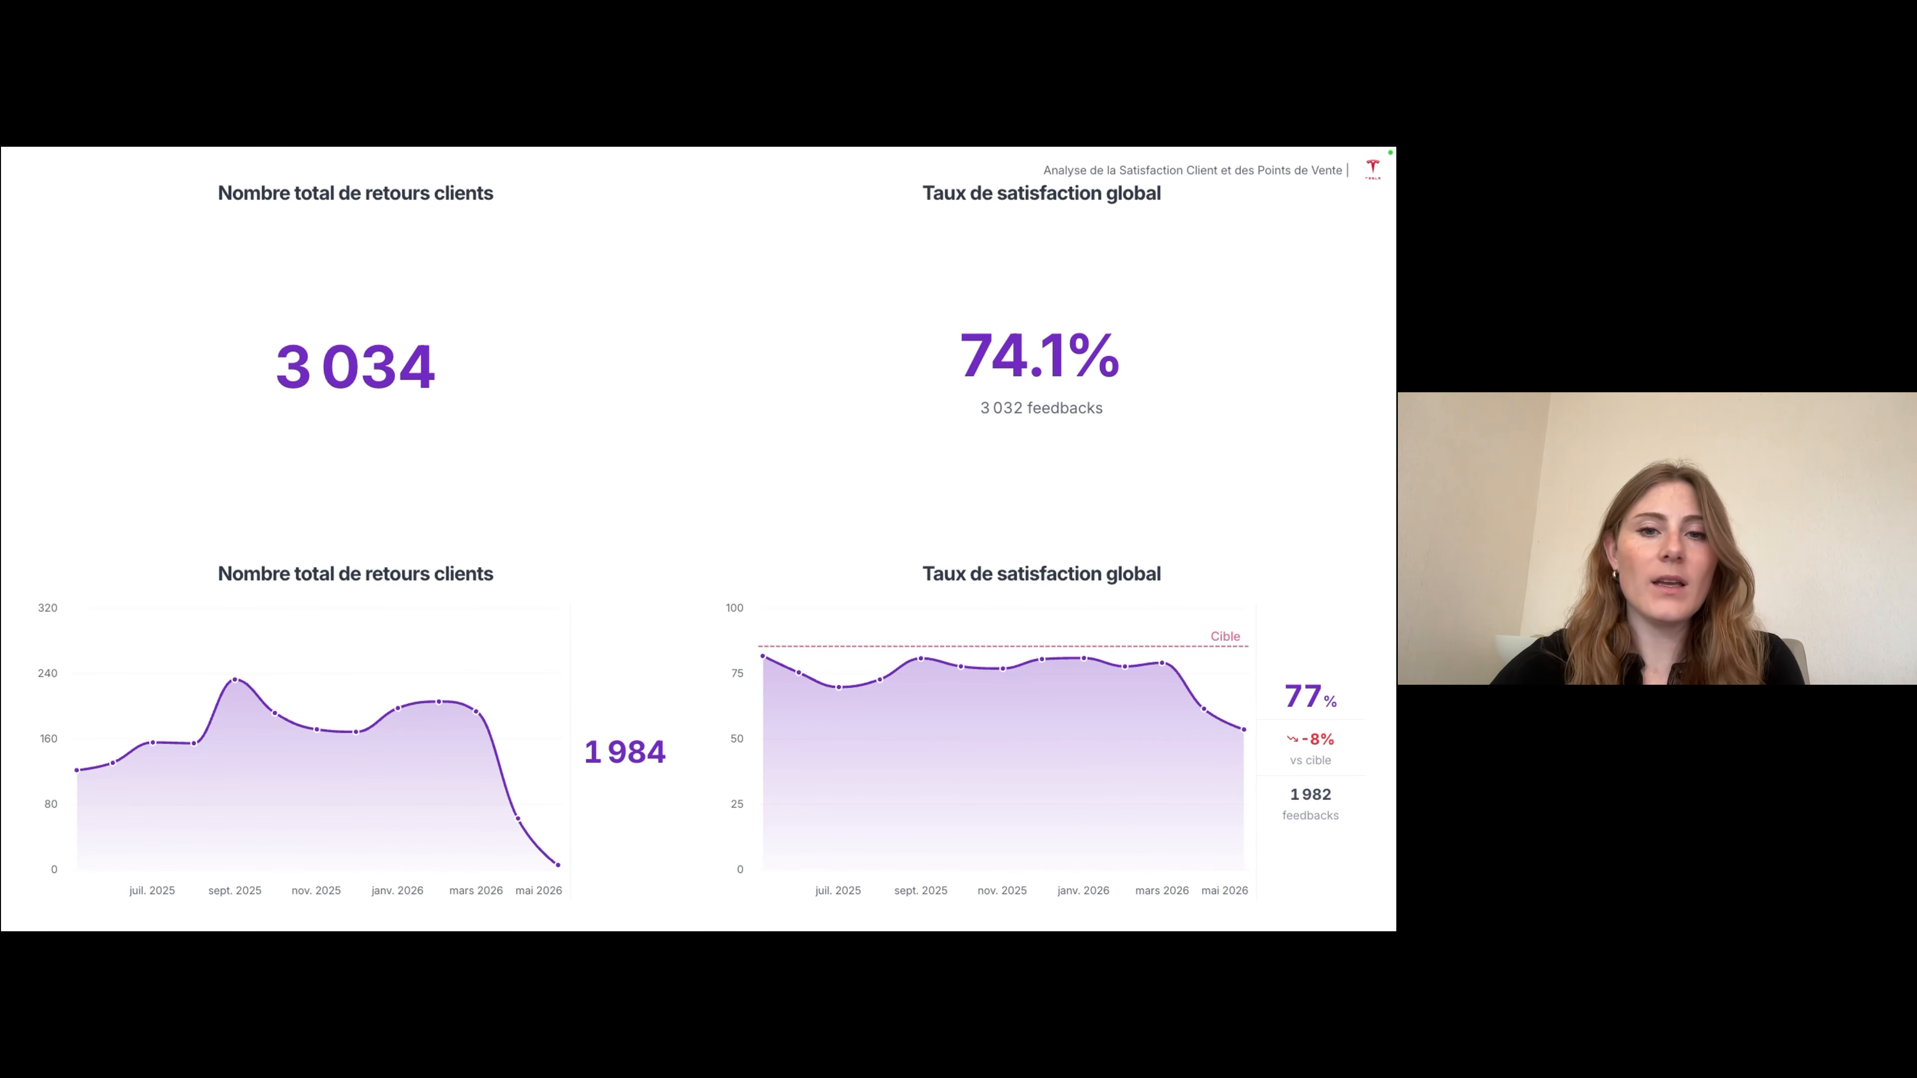
key("Right")
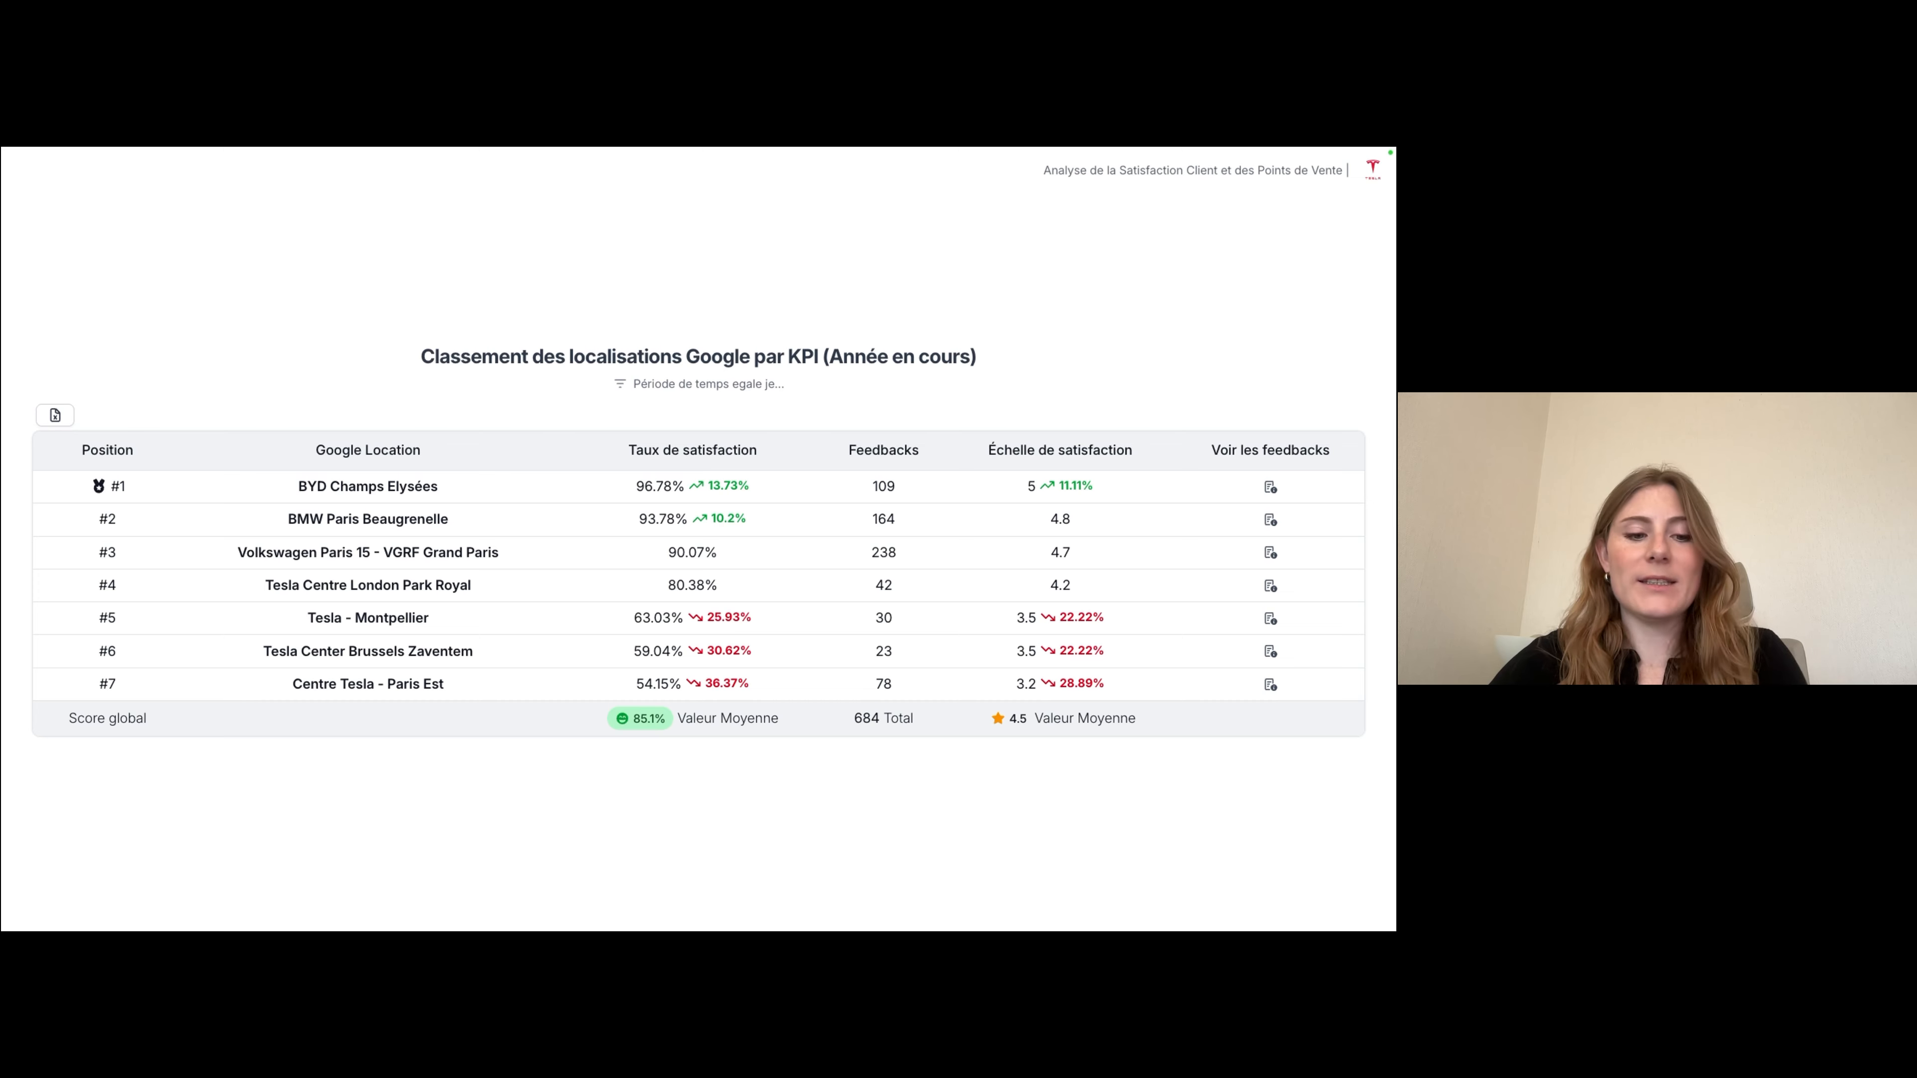
key("Escape")
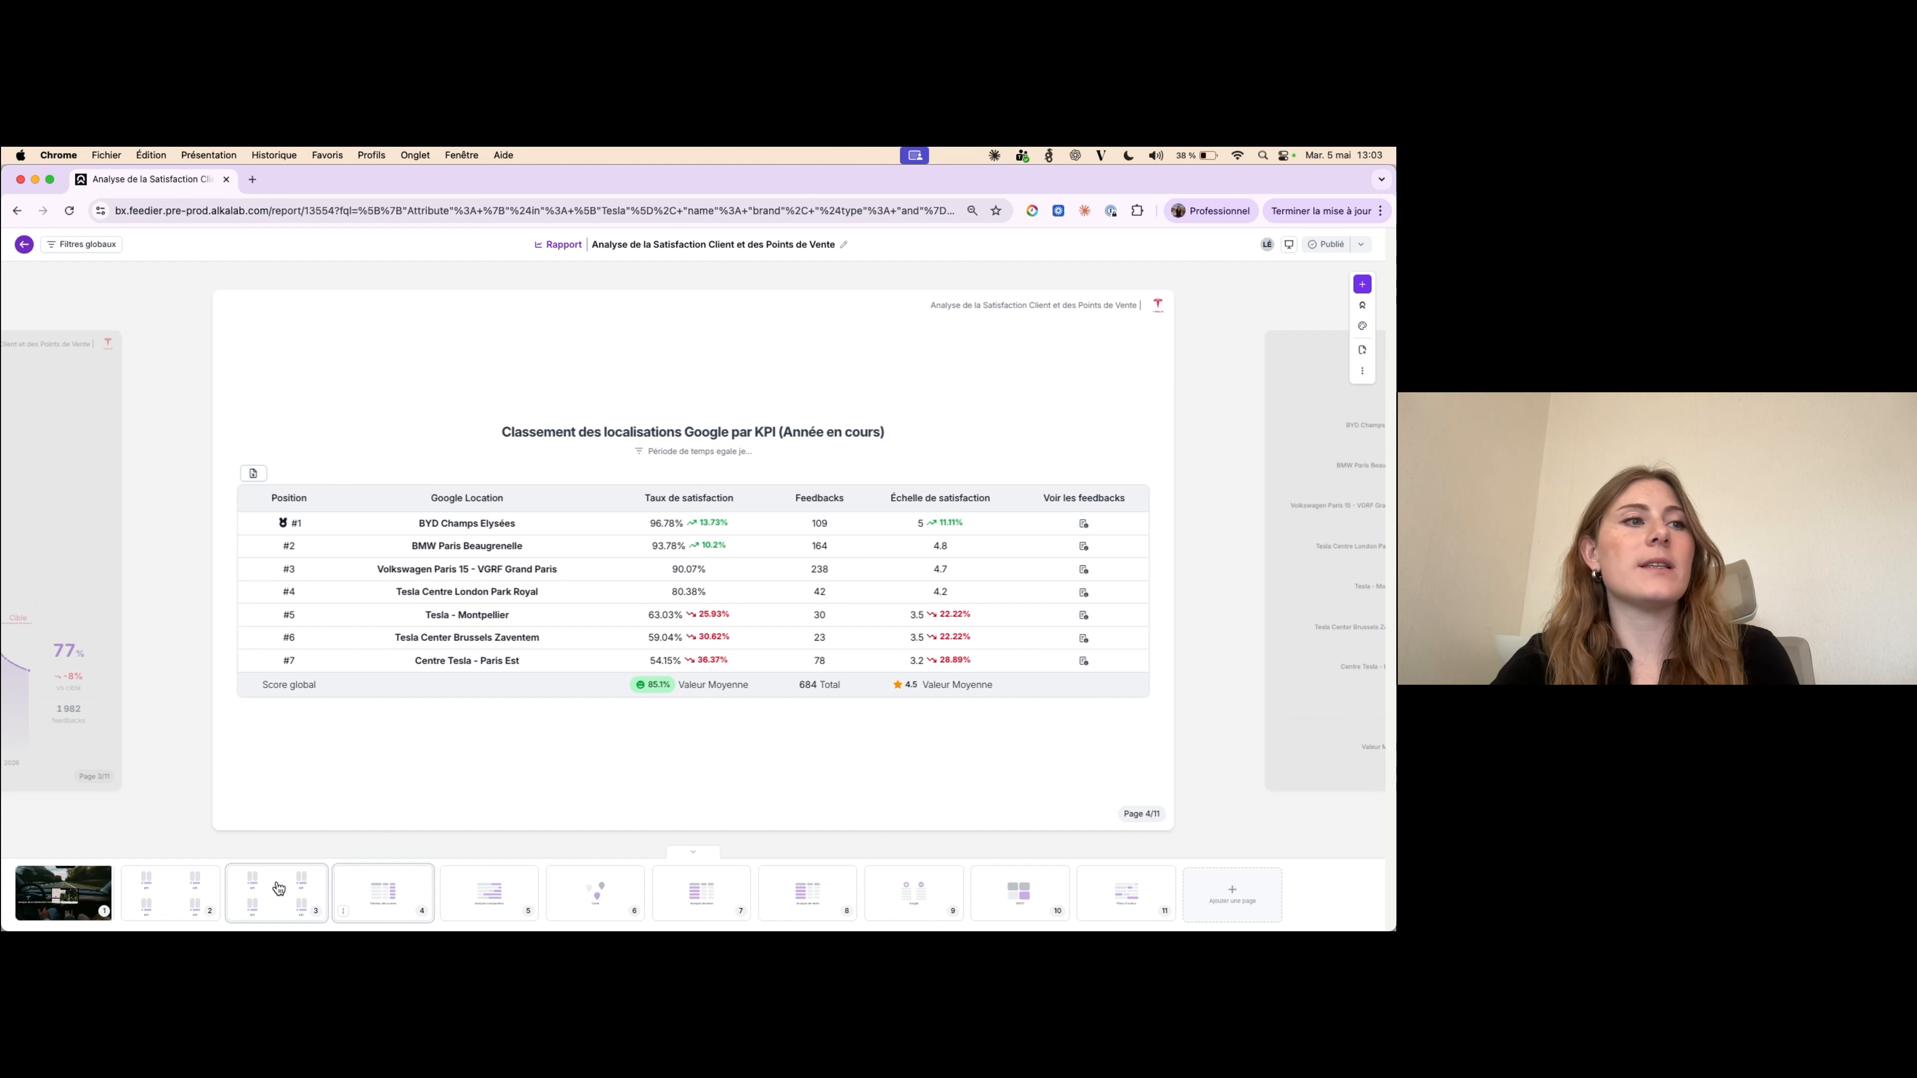
left_click(168, 910)
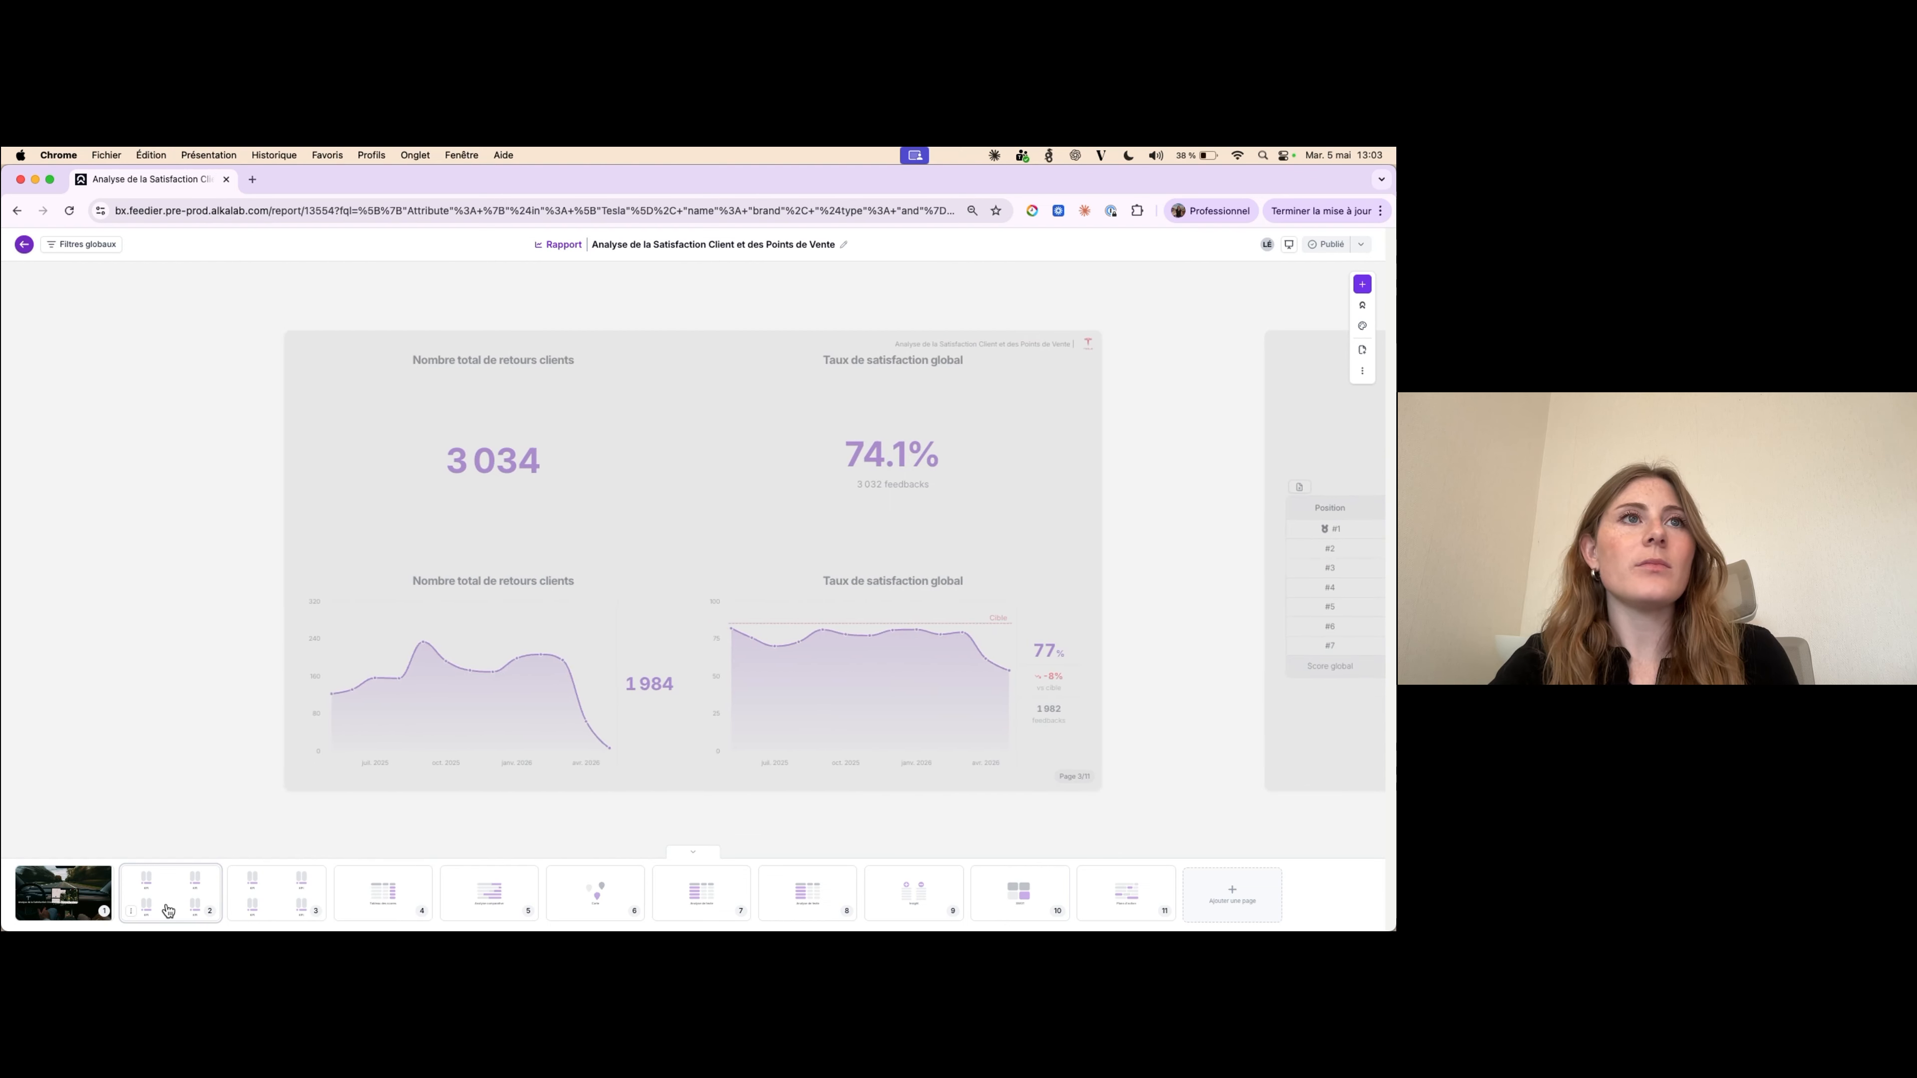
left_click(61, 898)
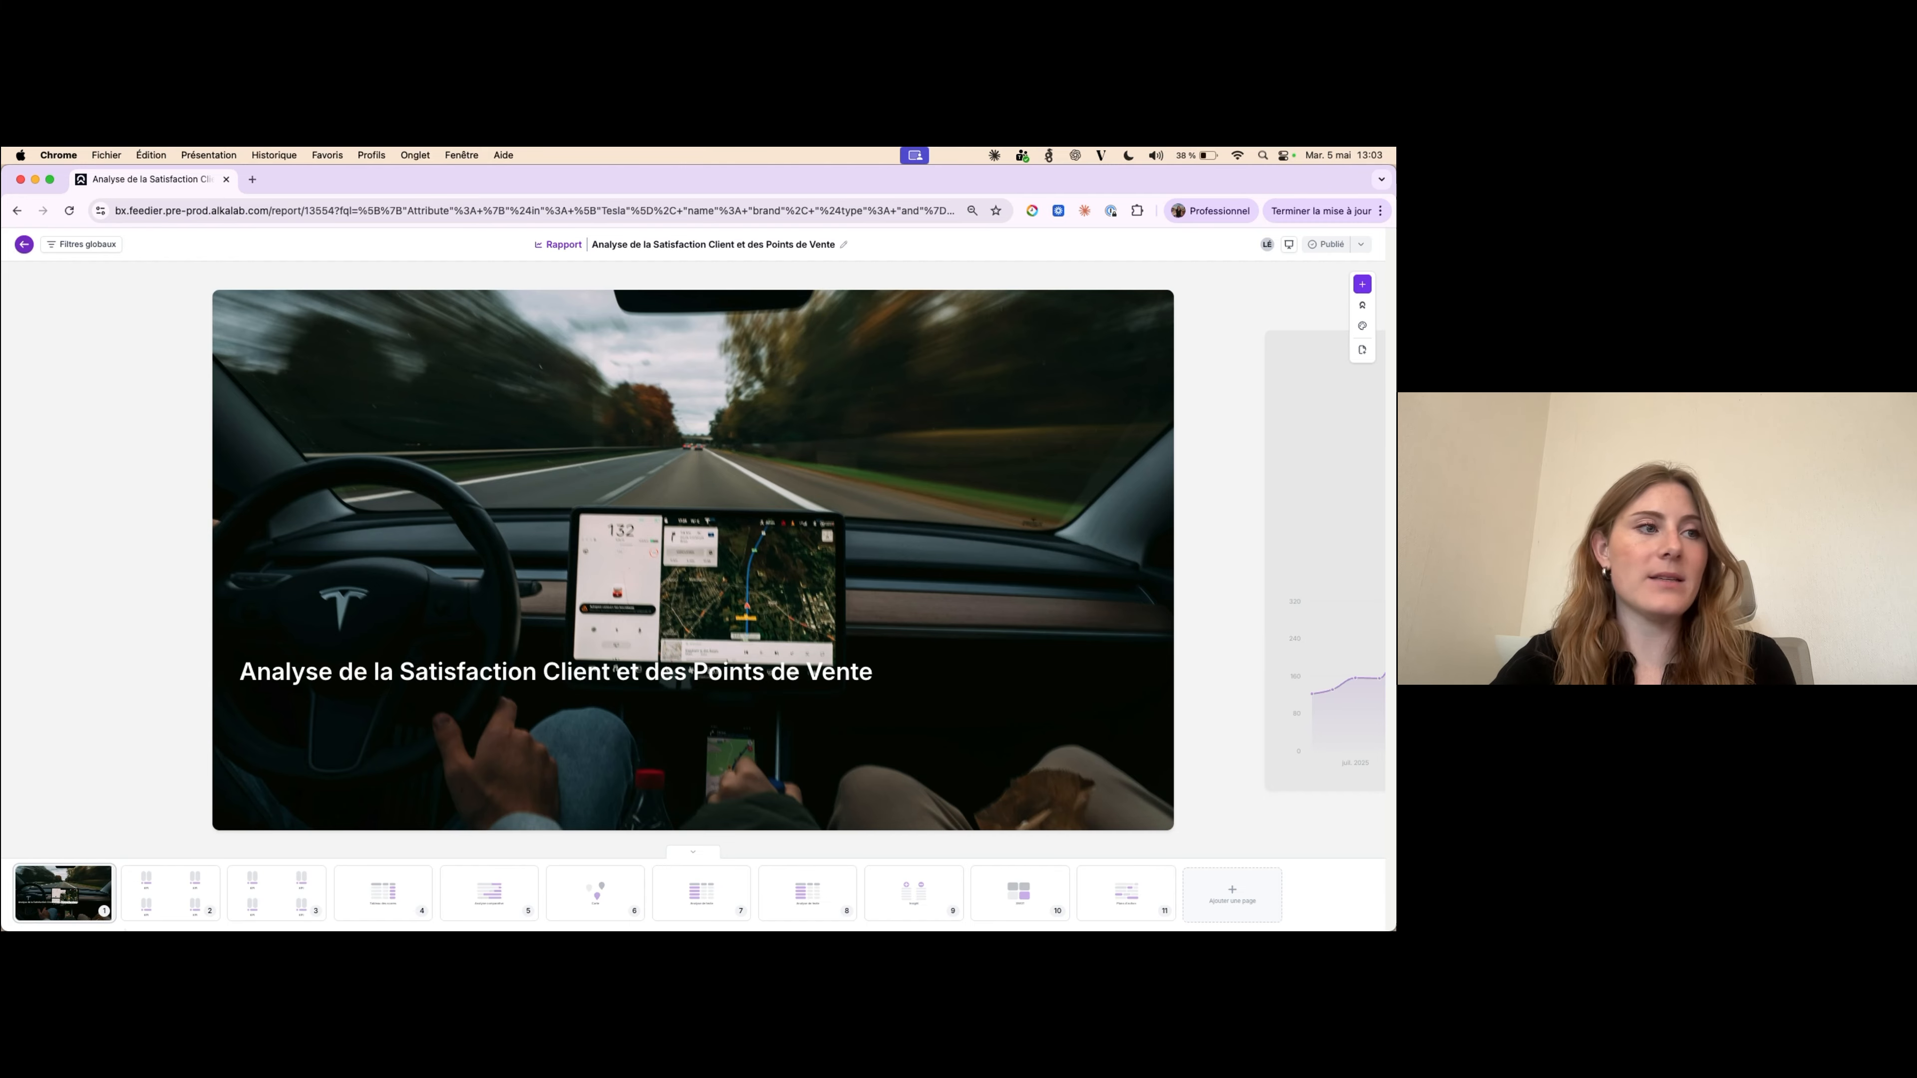
- Duplicate page 3 of the report
left_click(271, 897)
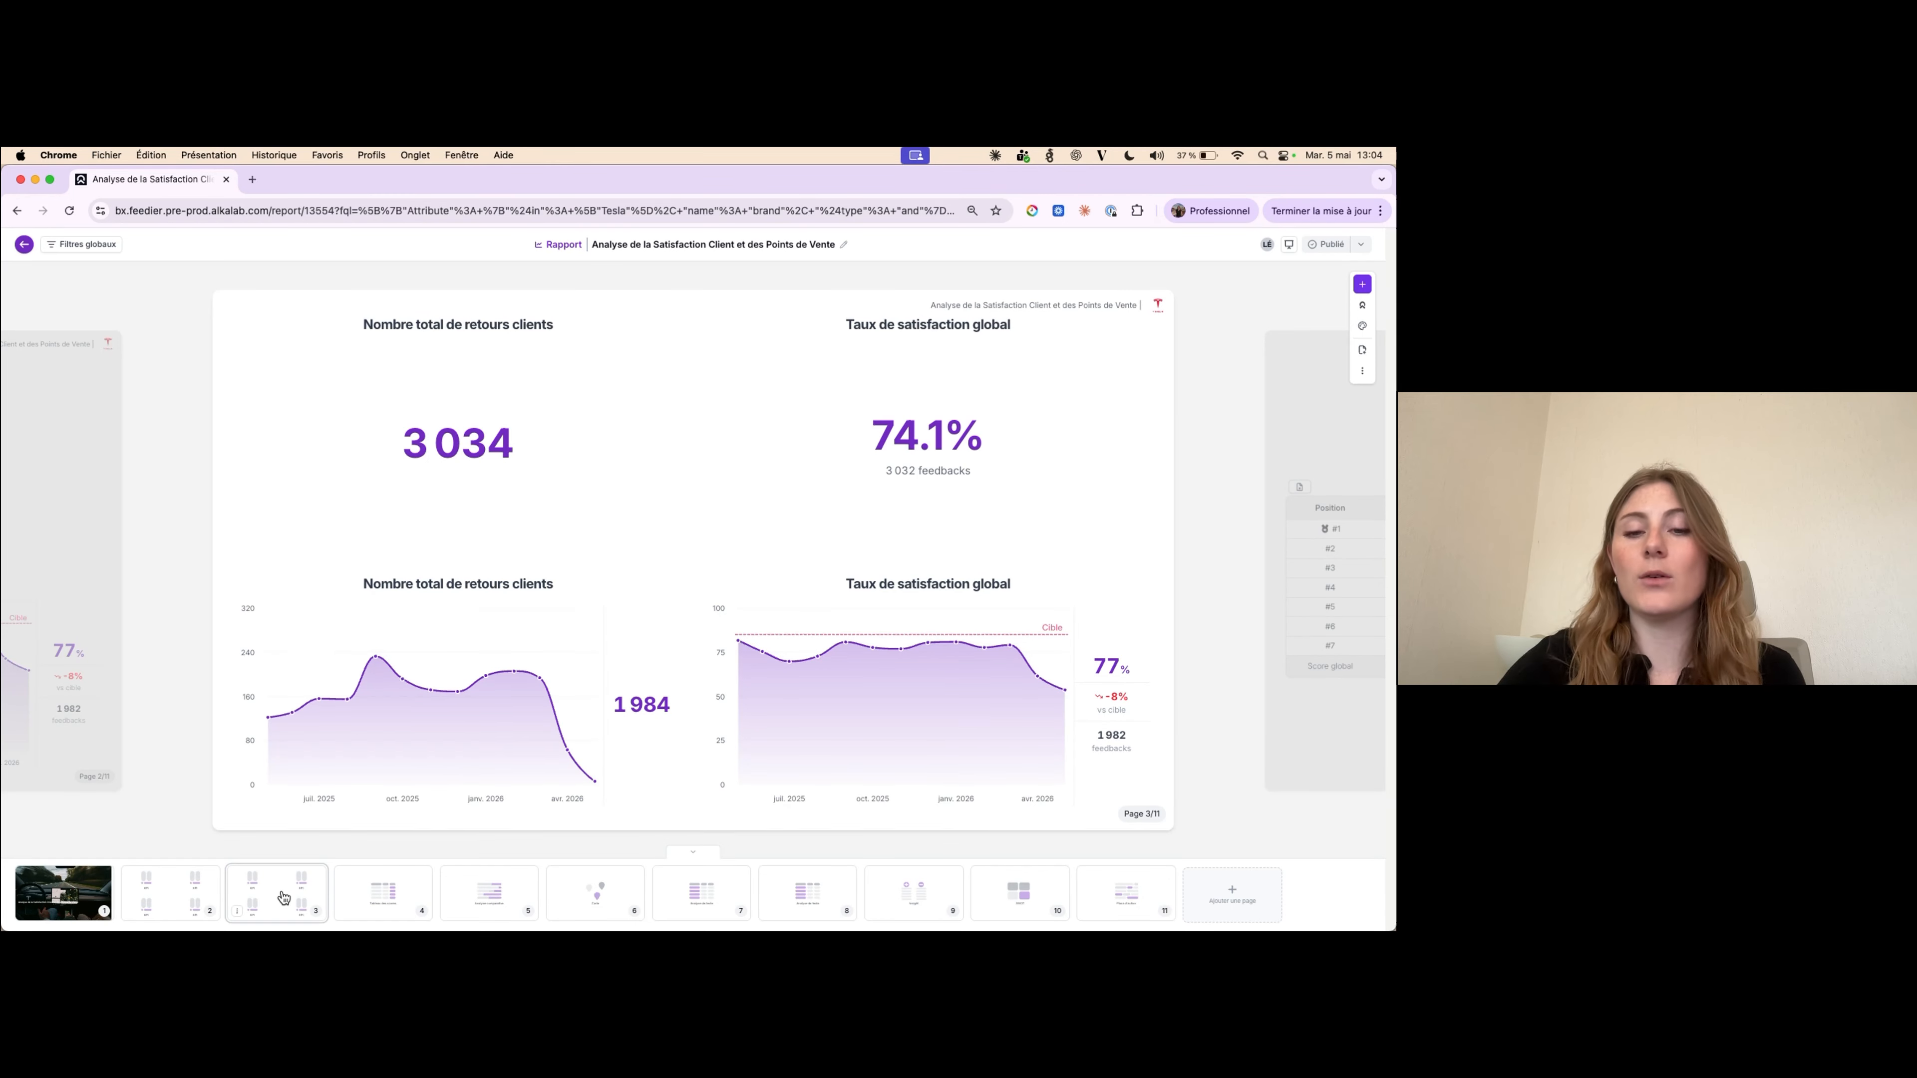
mouse_move(283, 897)
left_mouse_down()
mouse_move(619, 916)
mouse_move(308, 904)
left_mouse_up()
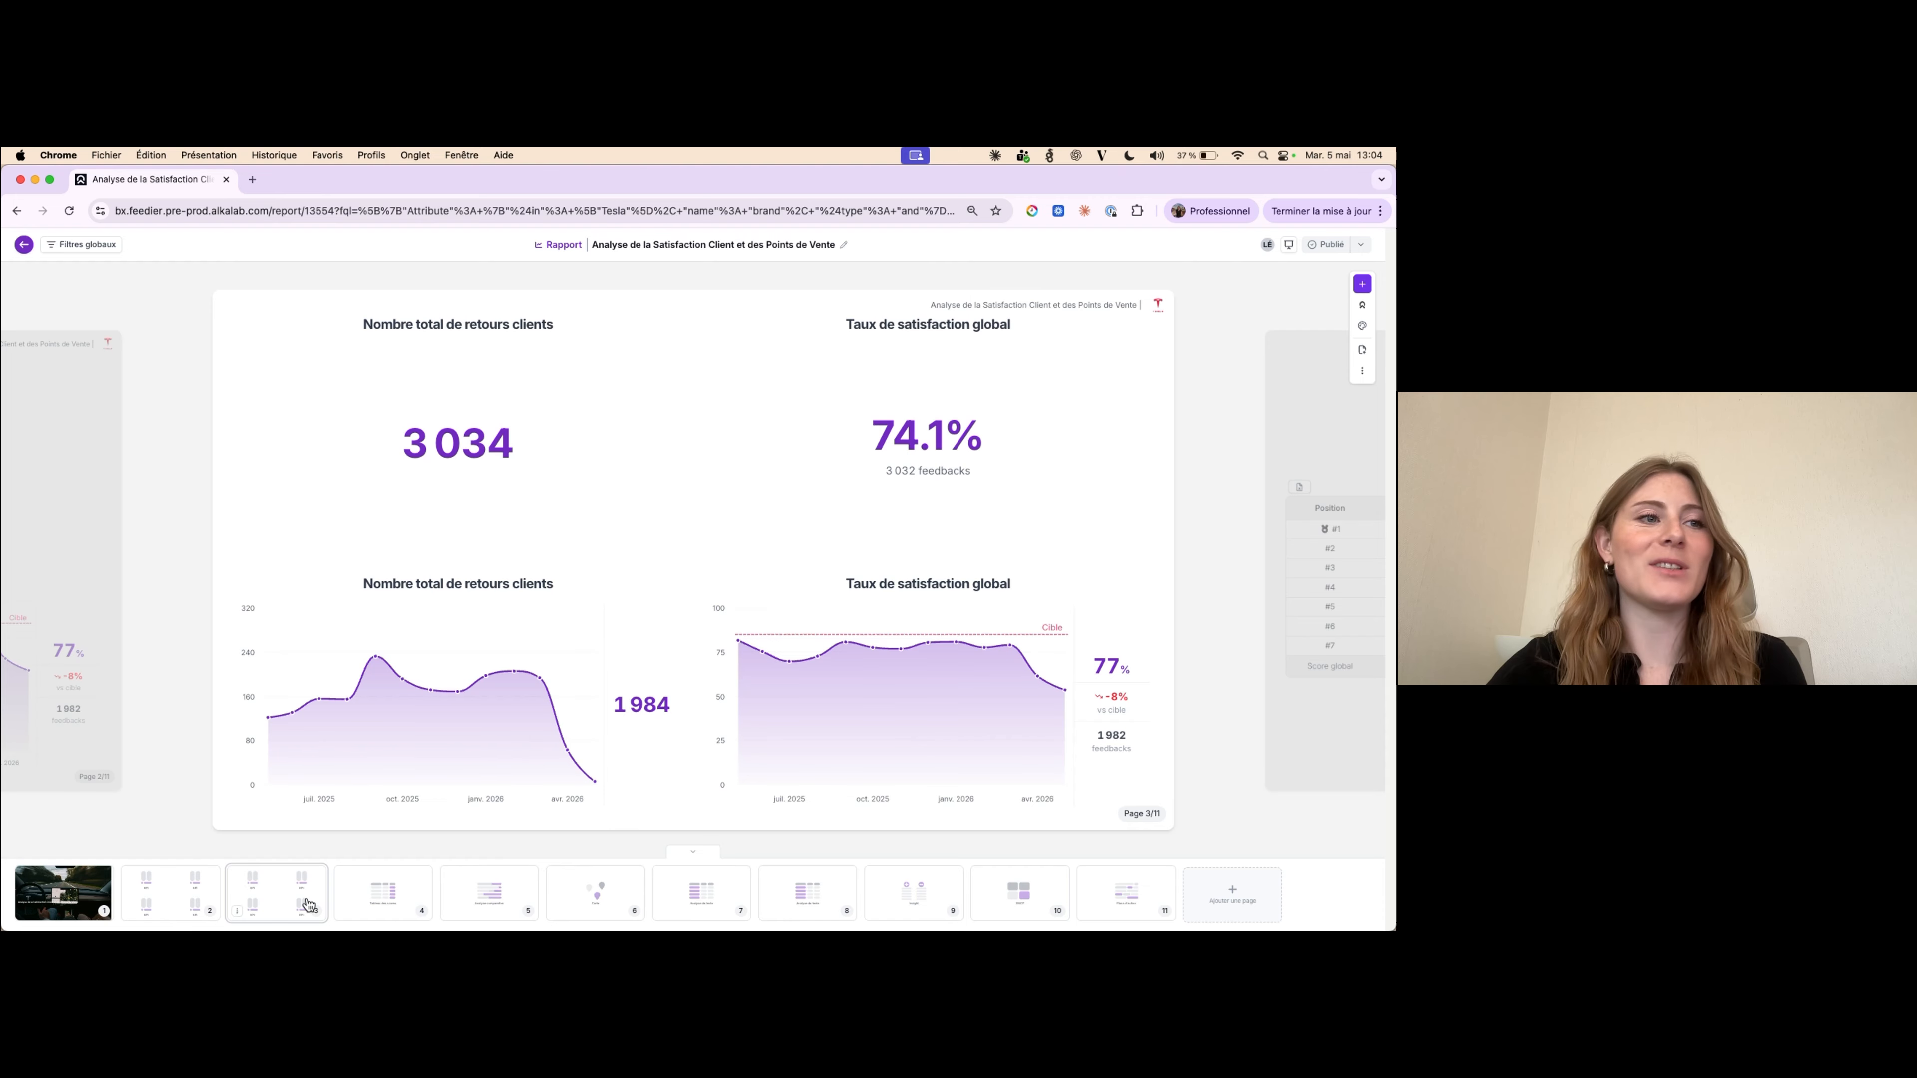
left_click(239, 911)
left_click(290, 851)
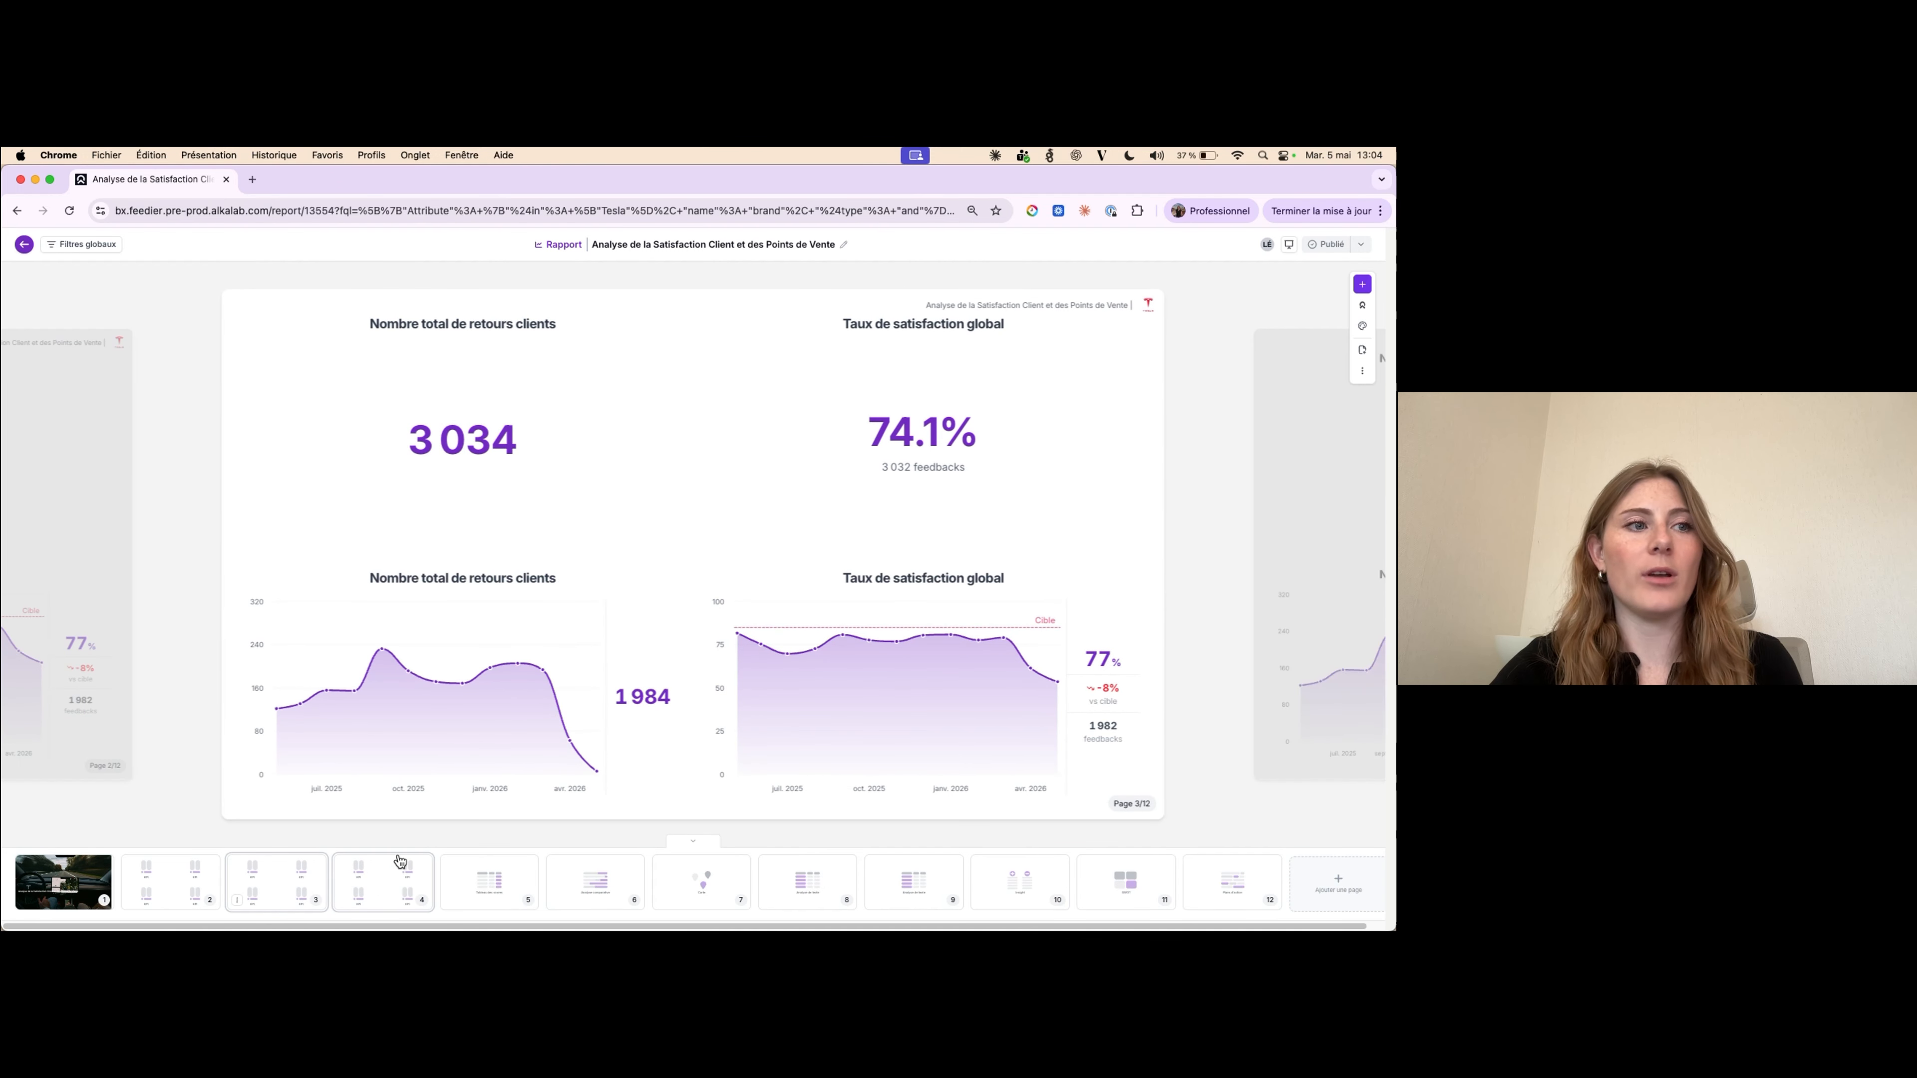
- Delete the duplicated page 4 from the report
left_click(354, 904)
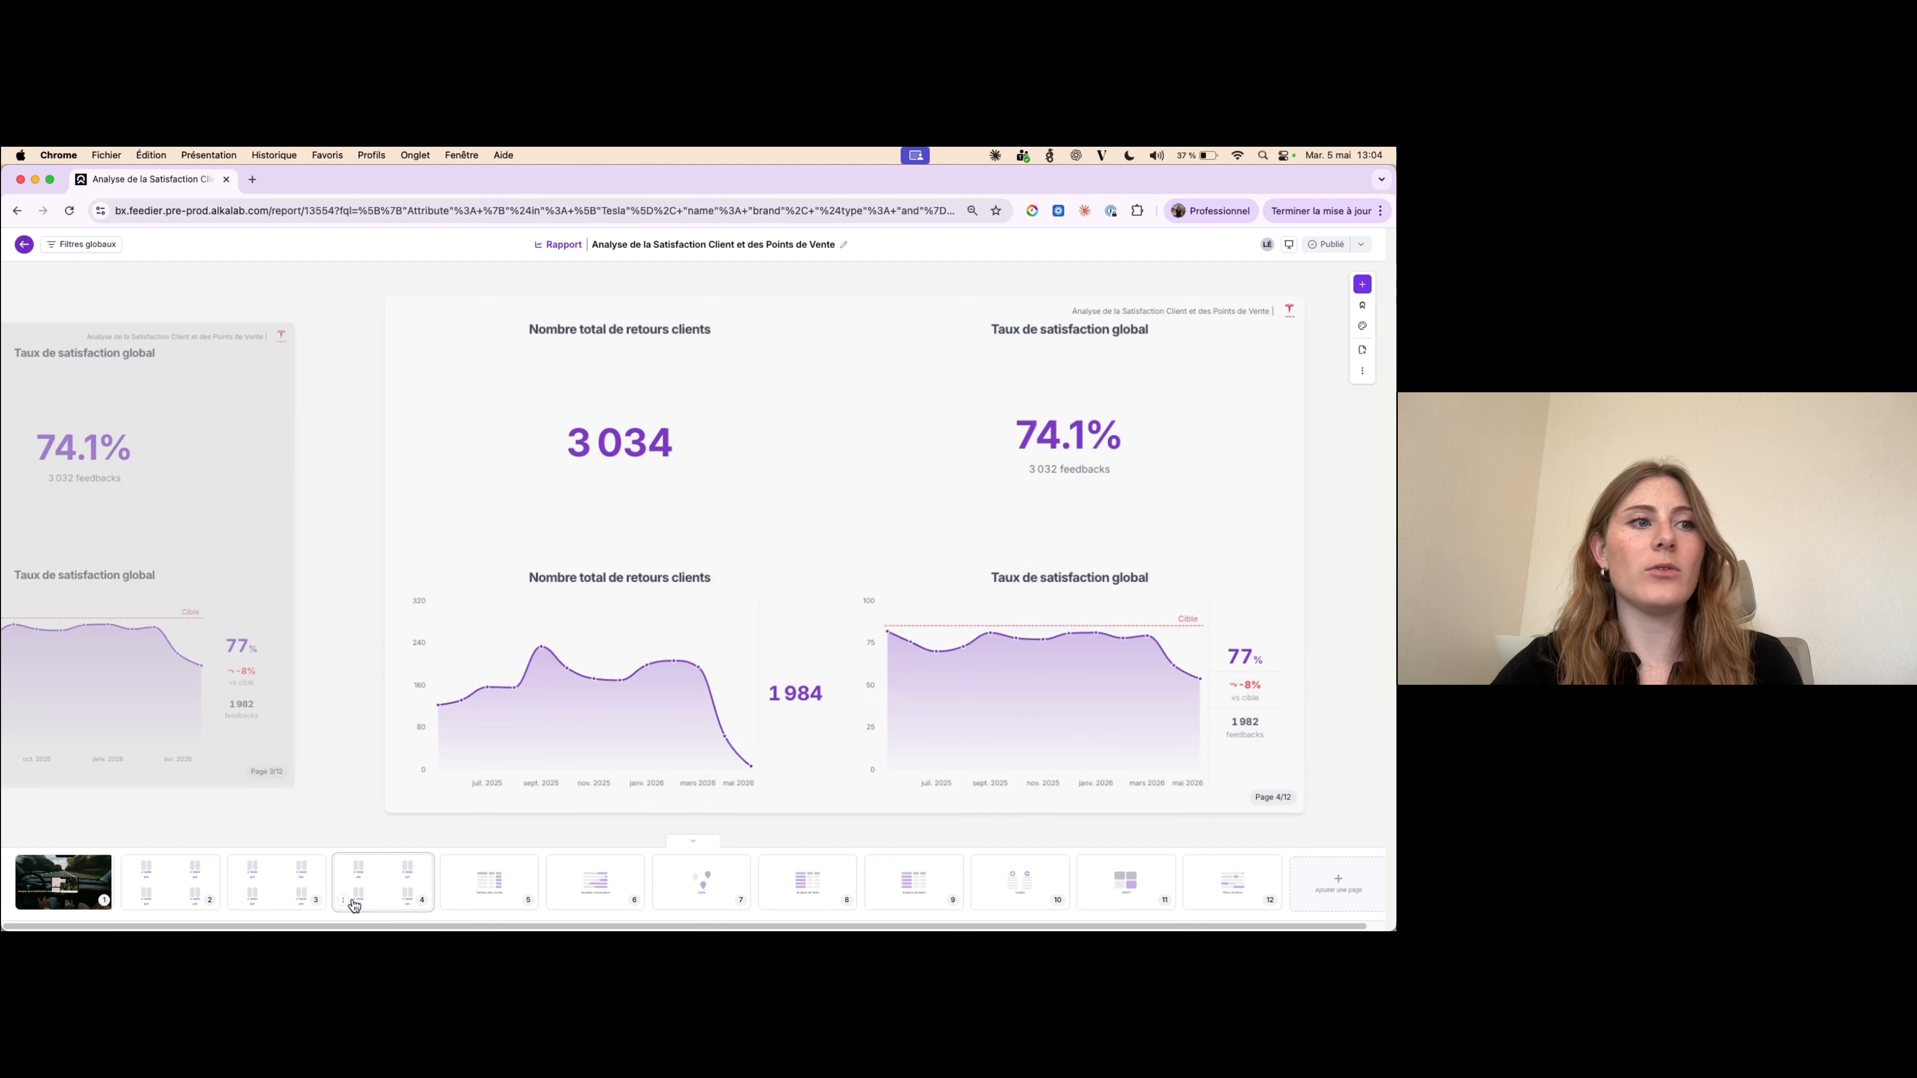
left_click(343, 900)
left_click(377, 882)
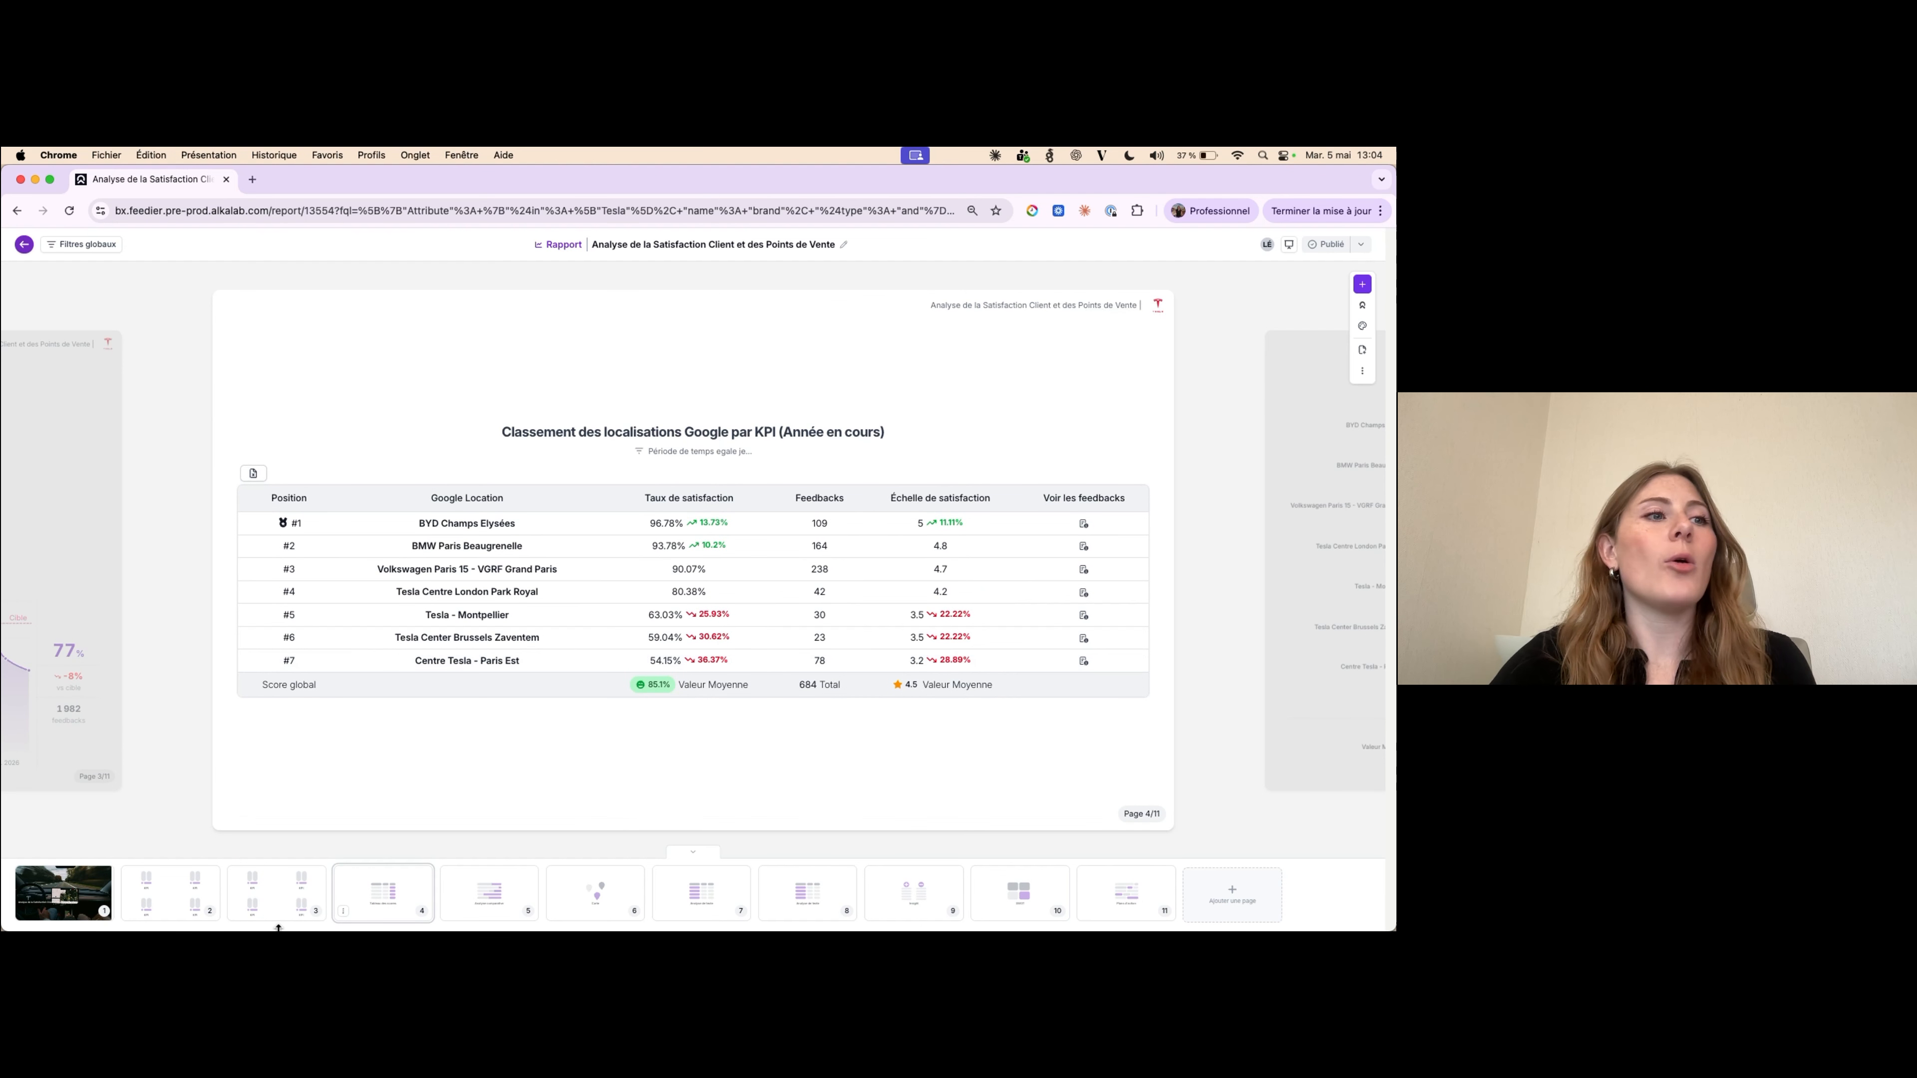
- Add a new blank page directly after page 3 of the report
left_click(295, 906)
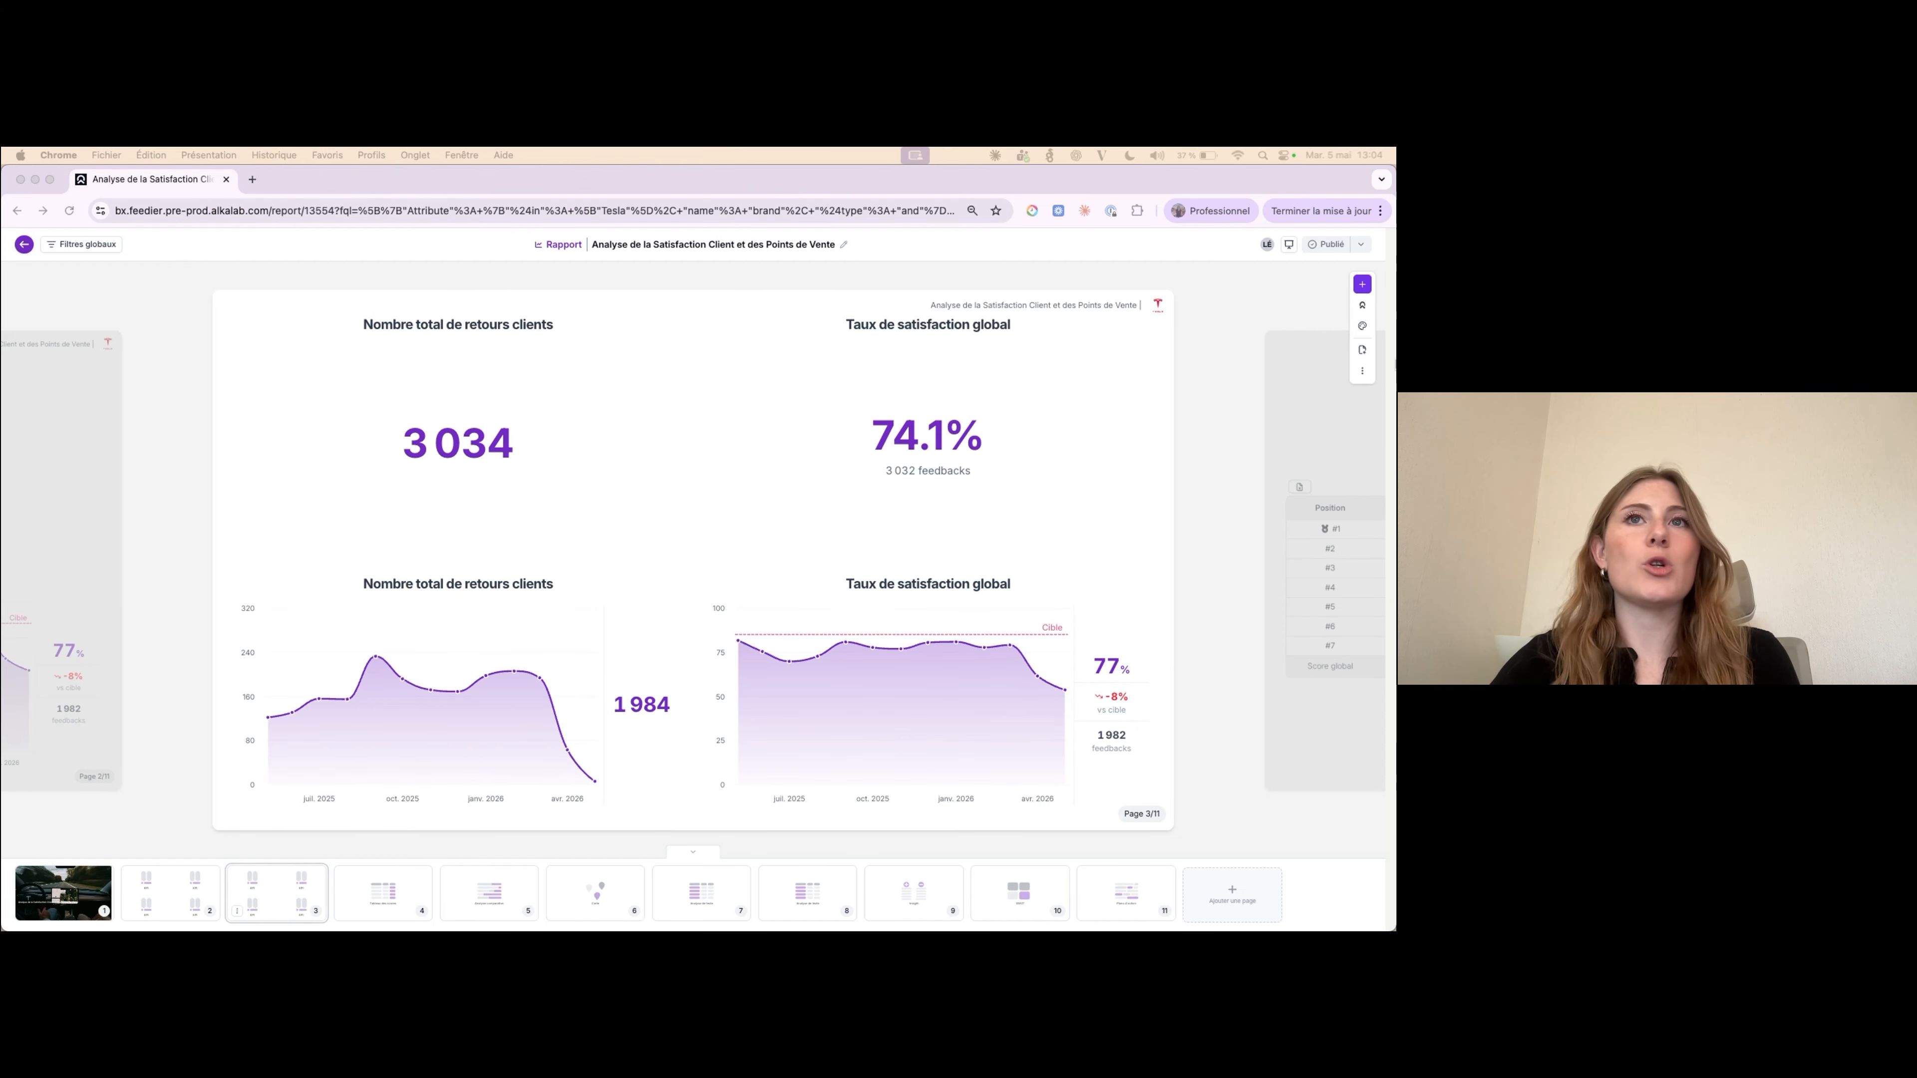
left_click(1364, 351)
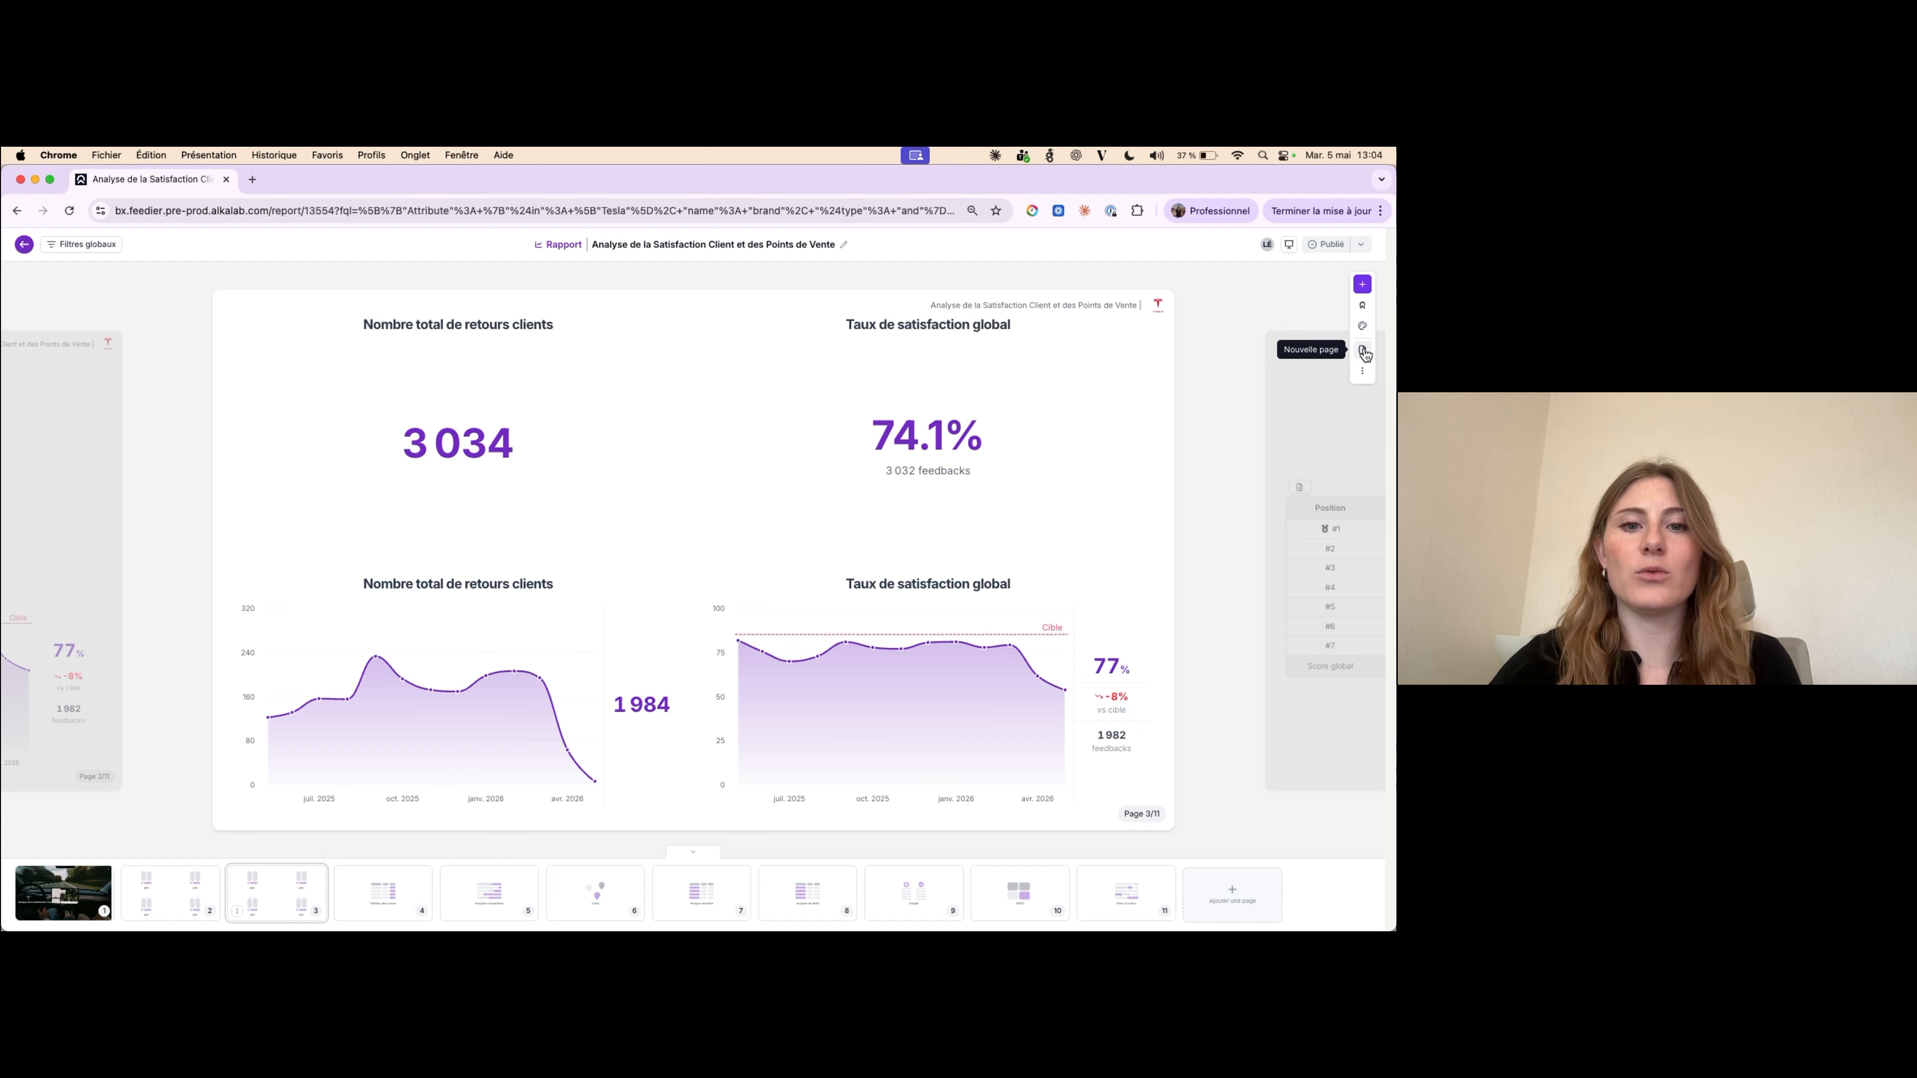
left_click(1364, 351)
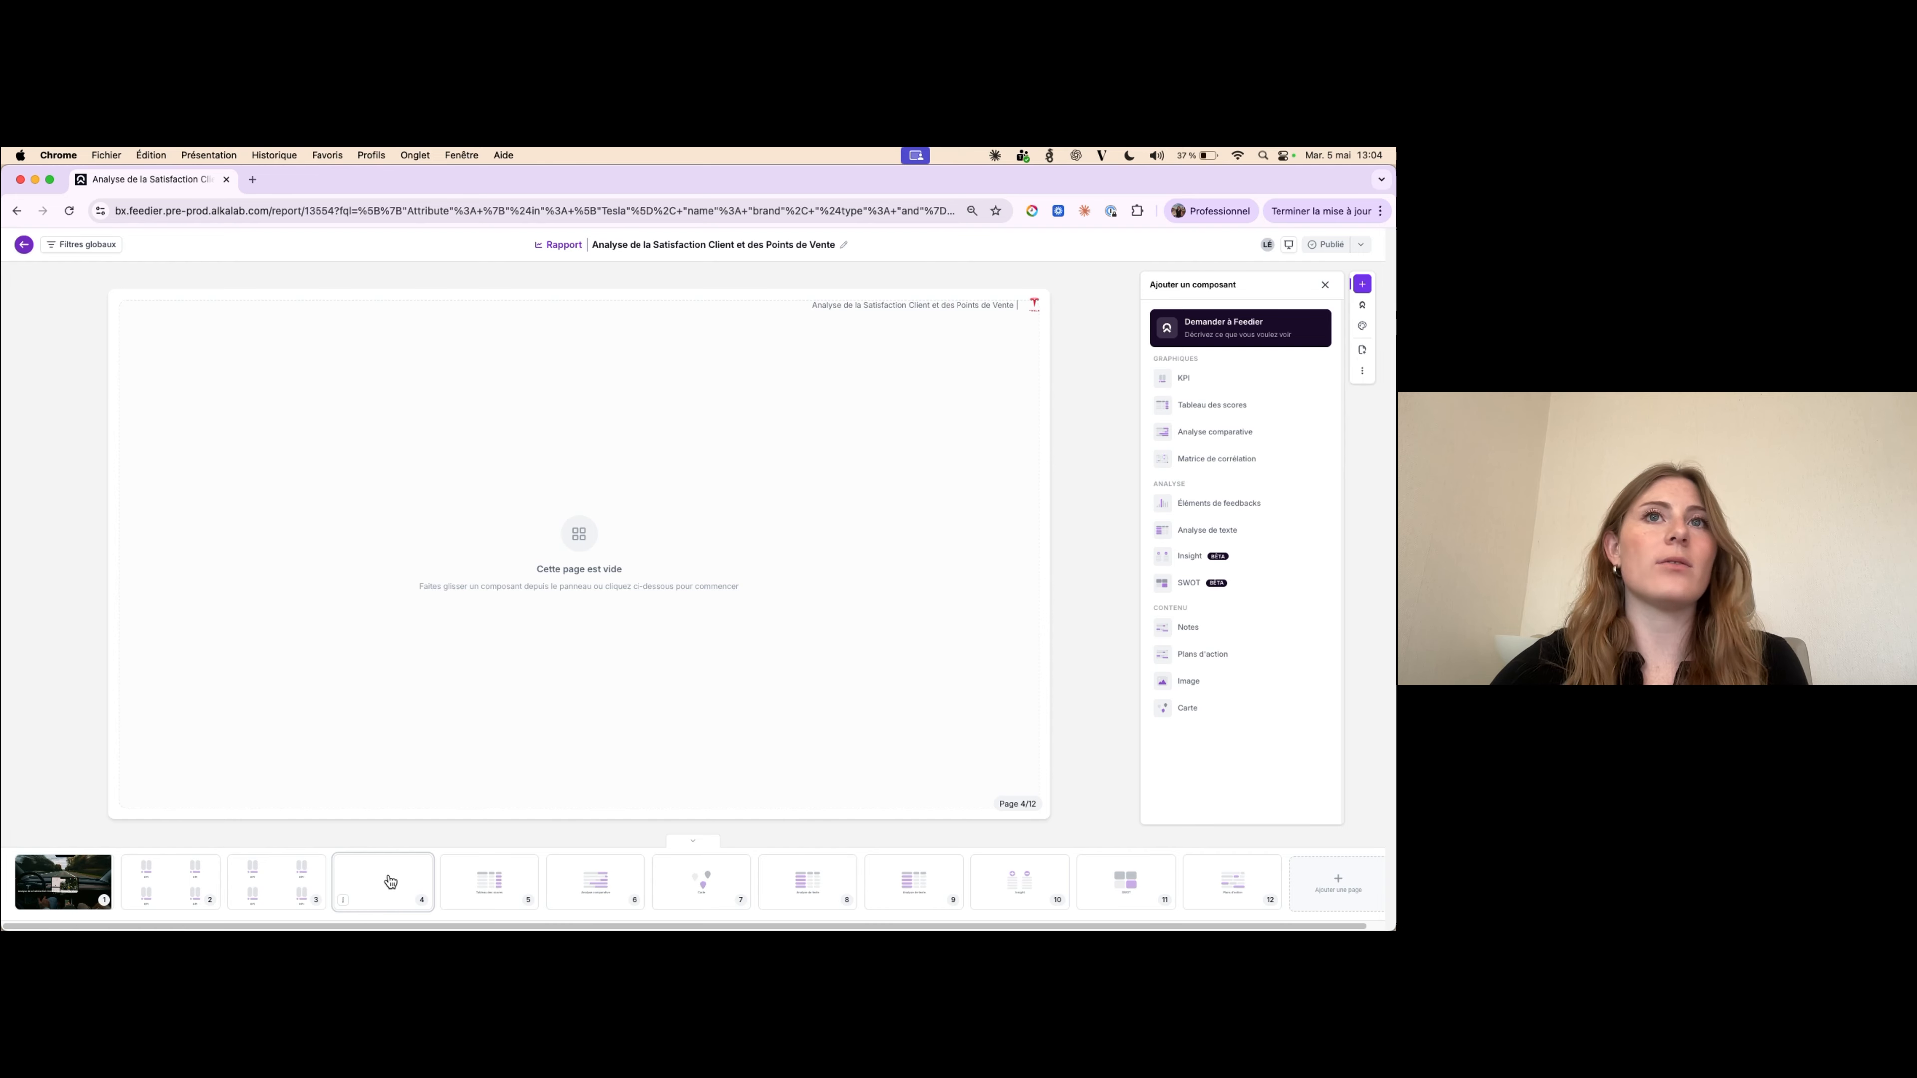
- Review the component types available under the Graphiques, Analyse and Contenu categories
mouse_move(1247, 375)
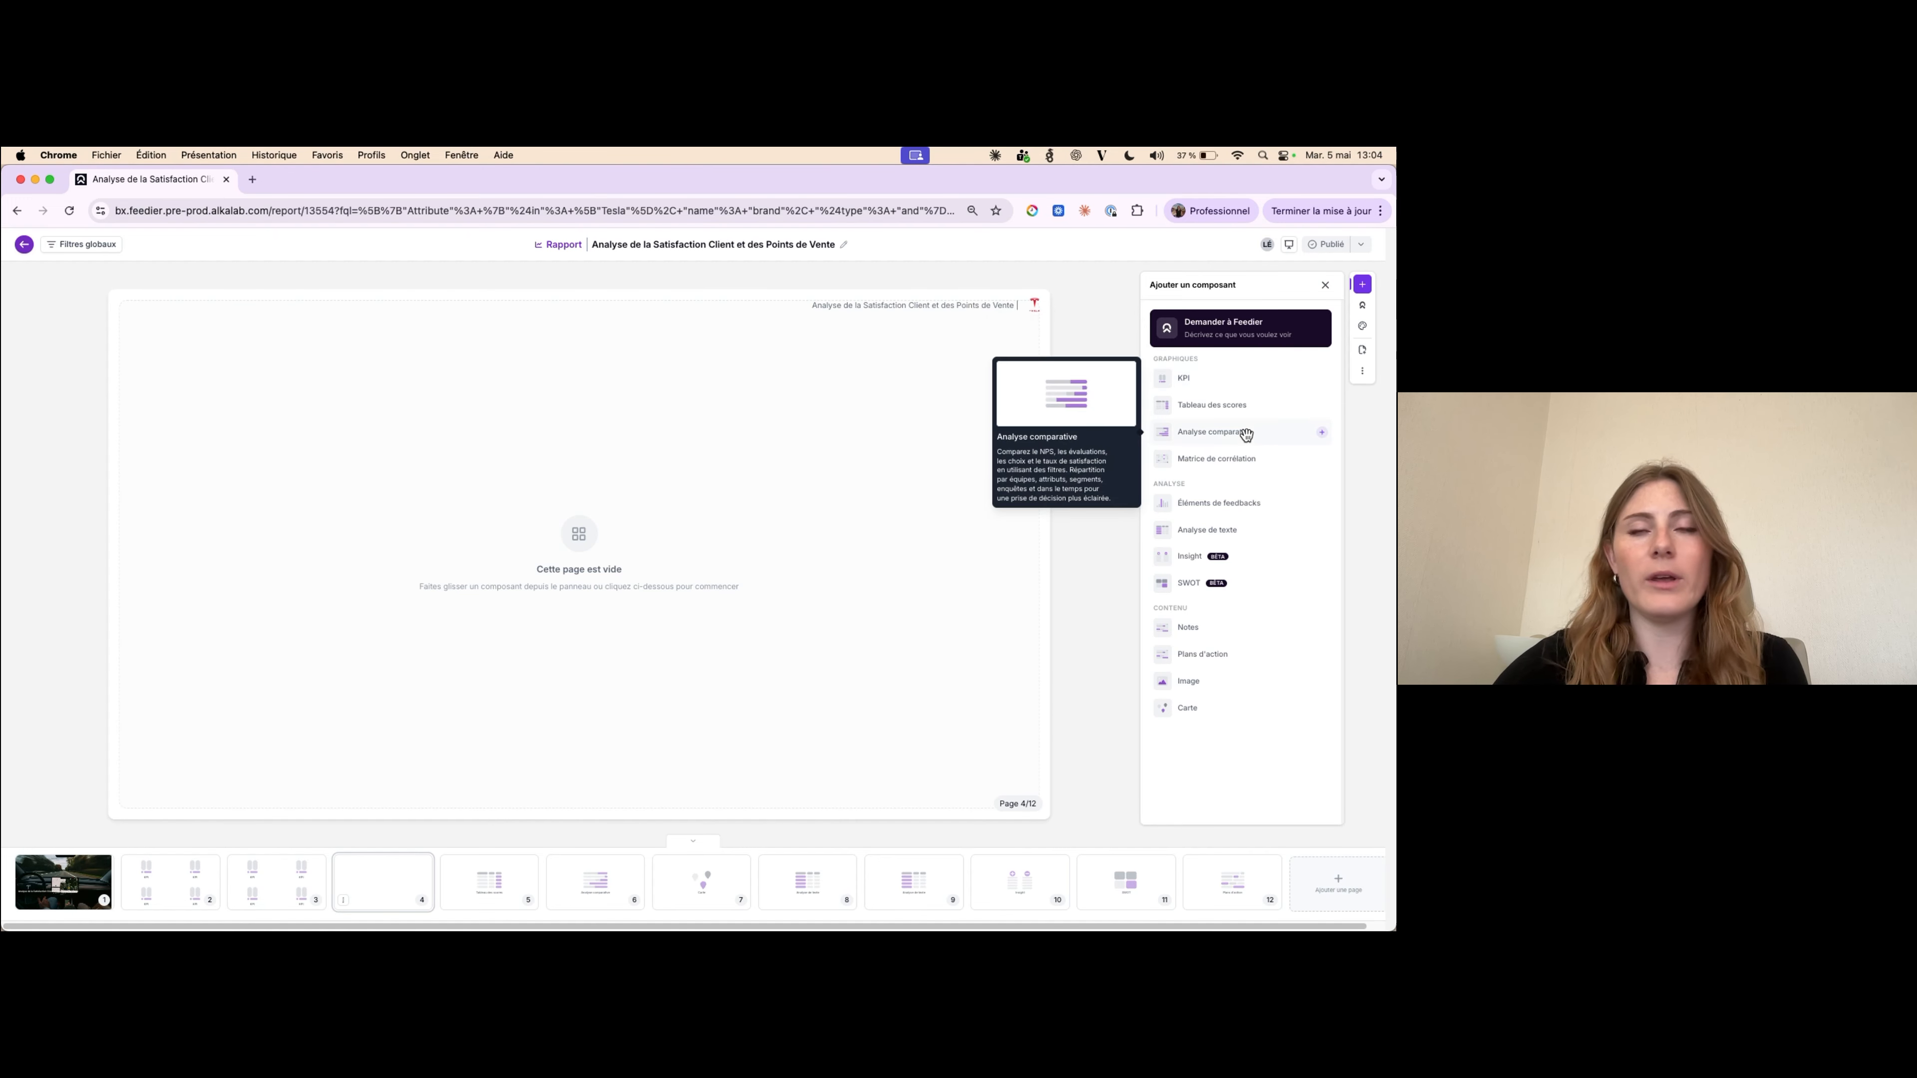
mouse_move(1231, 433)
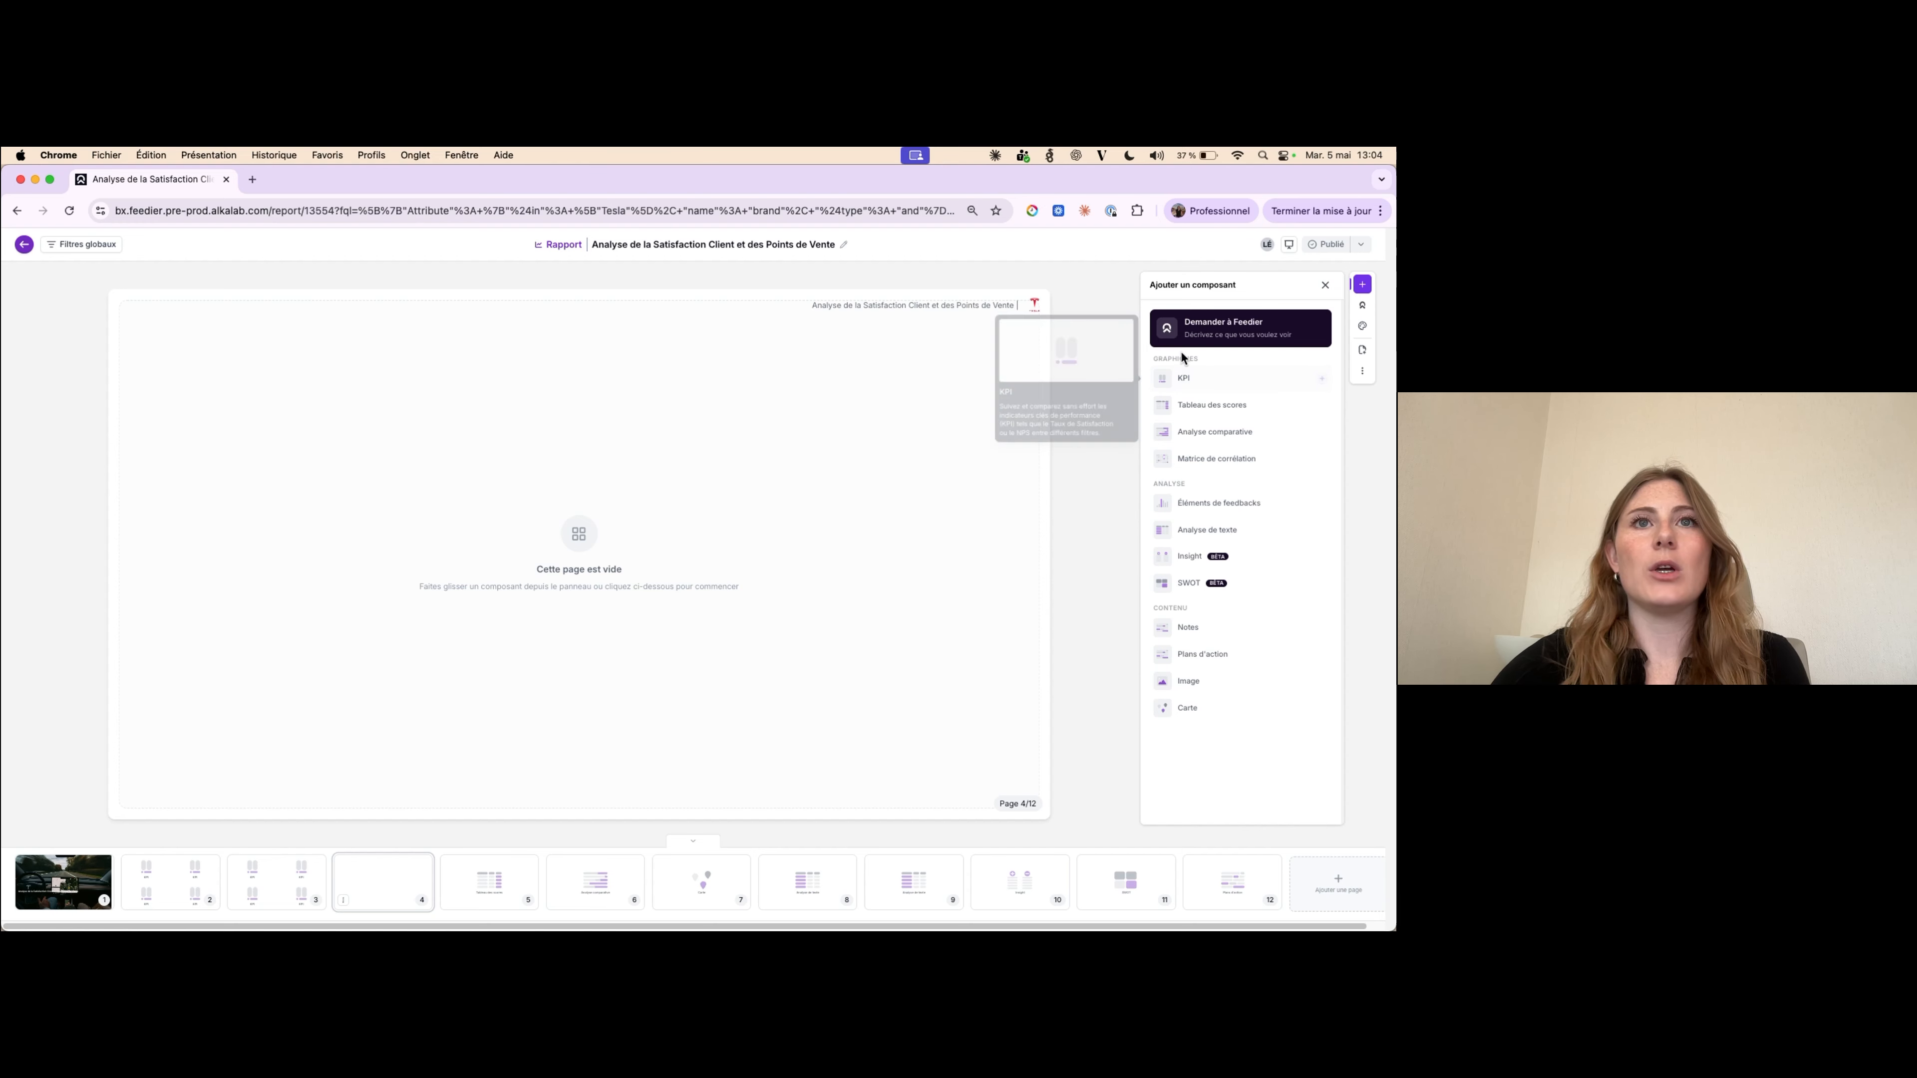
double_click(1165, 358)
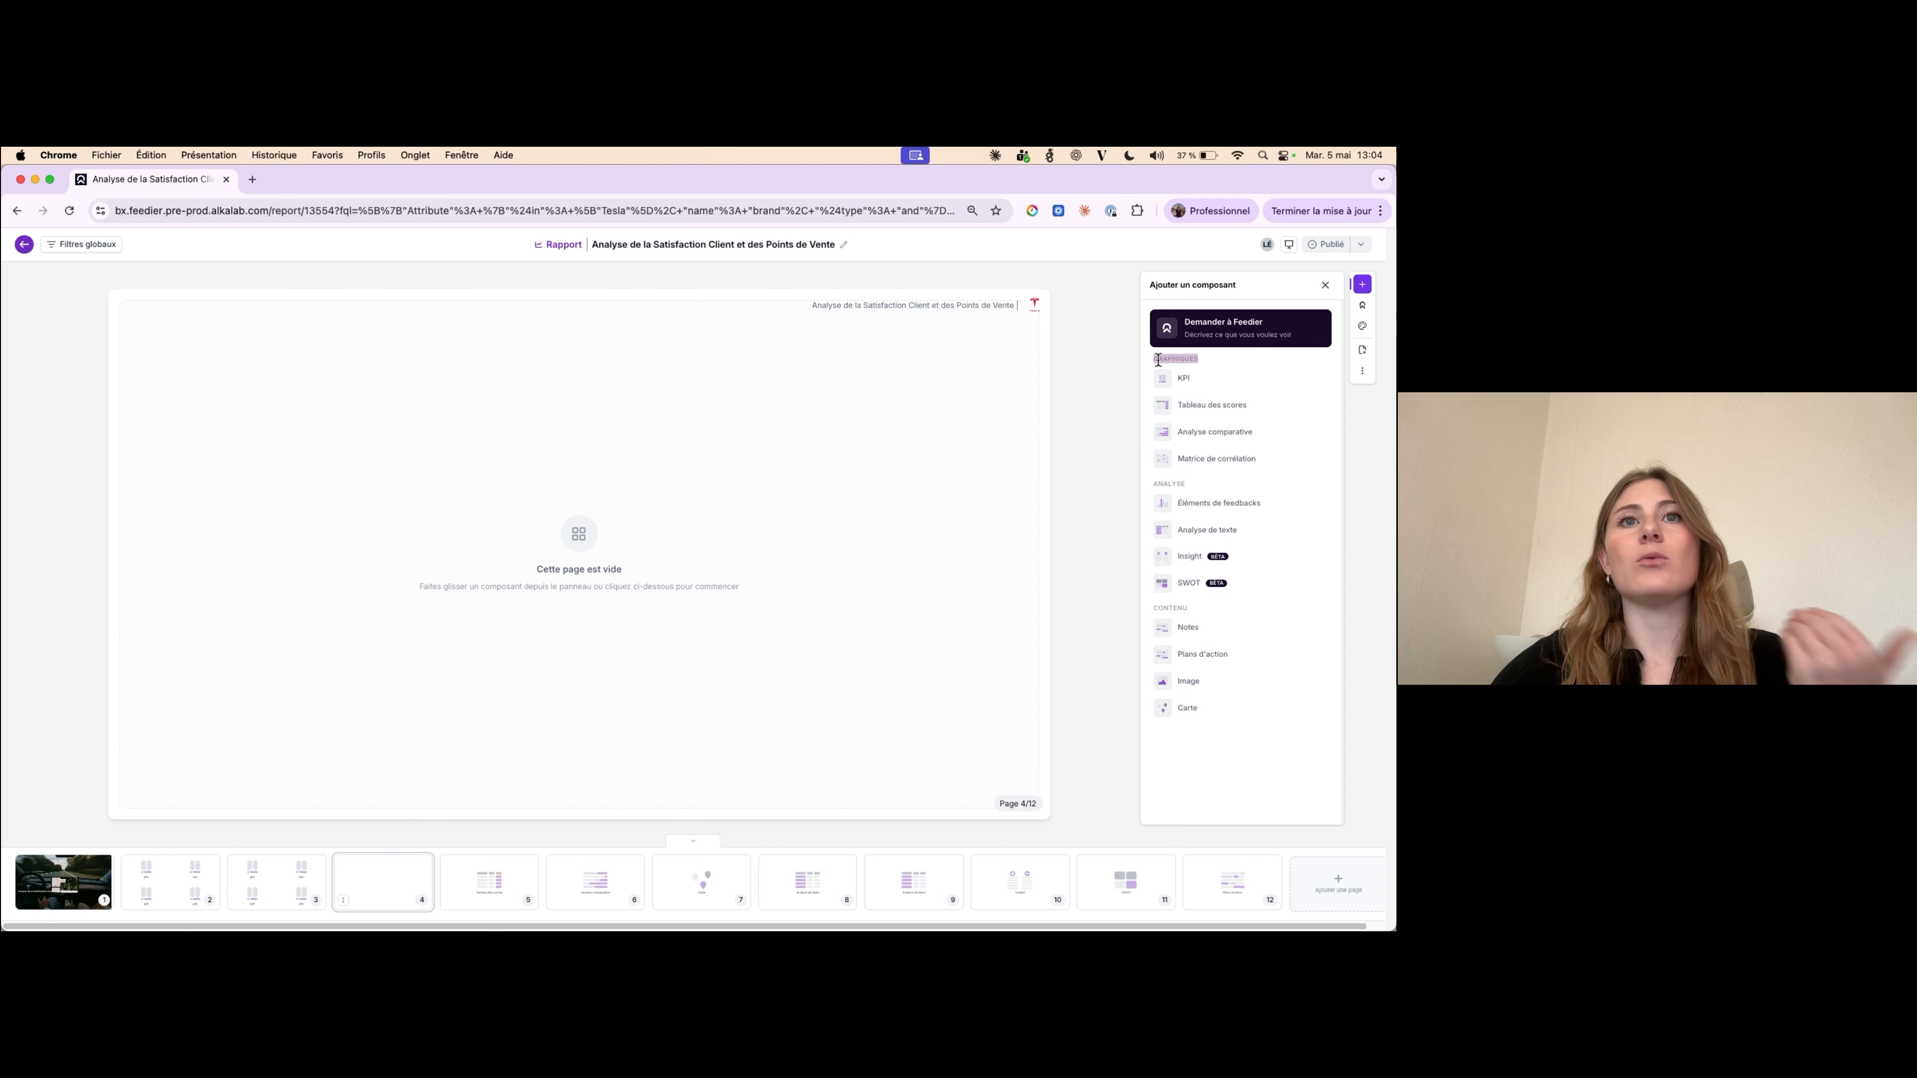
double_click(1169, 483)
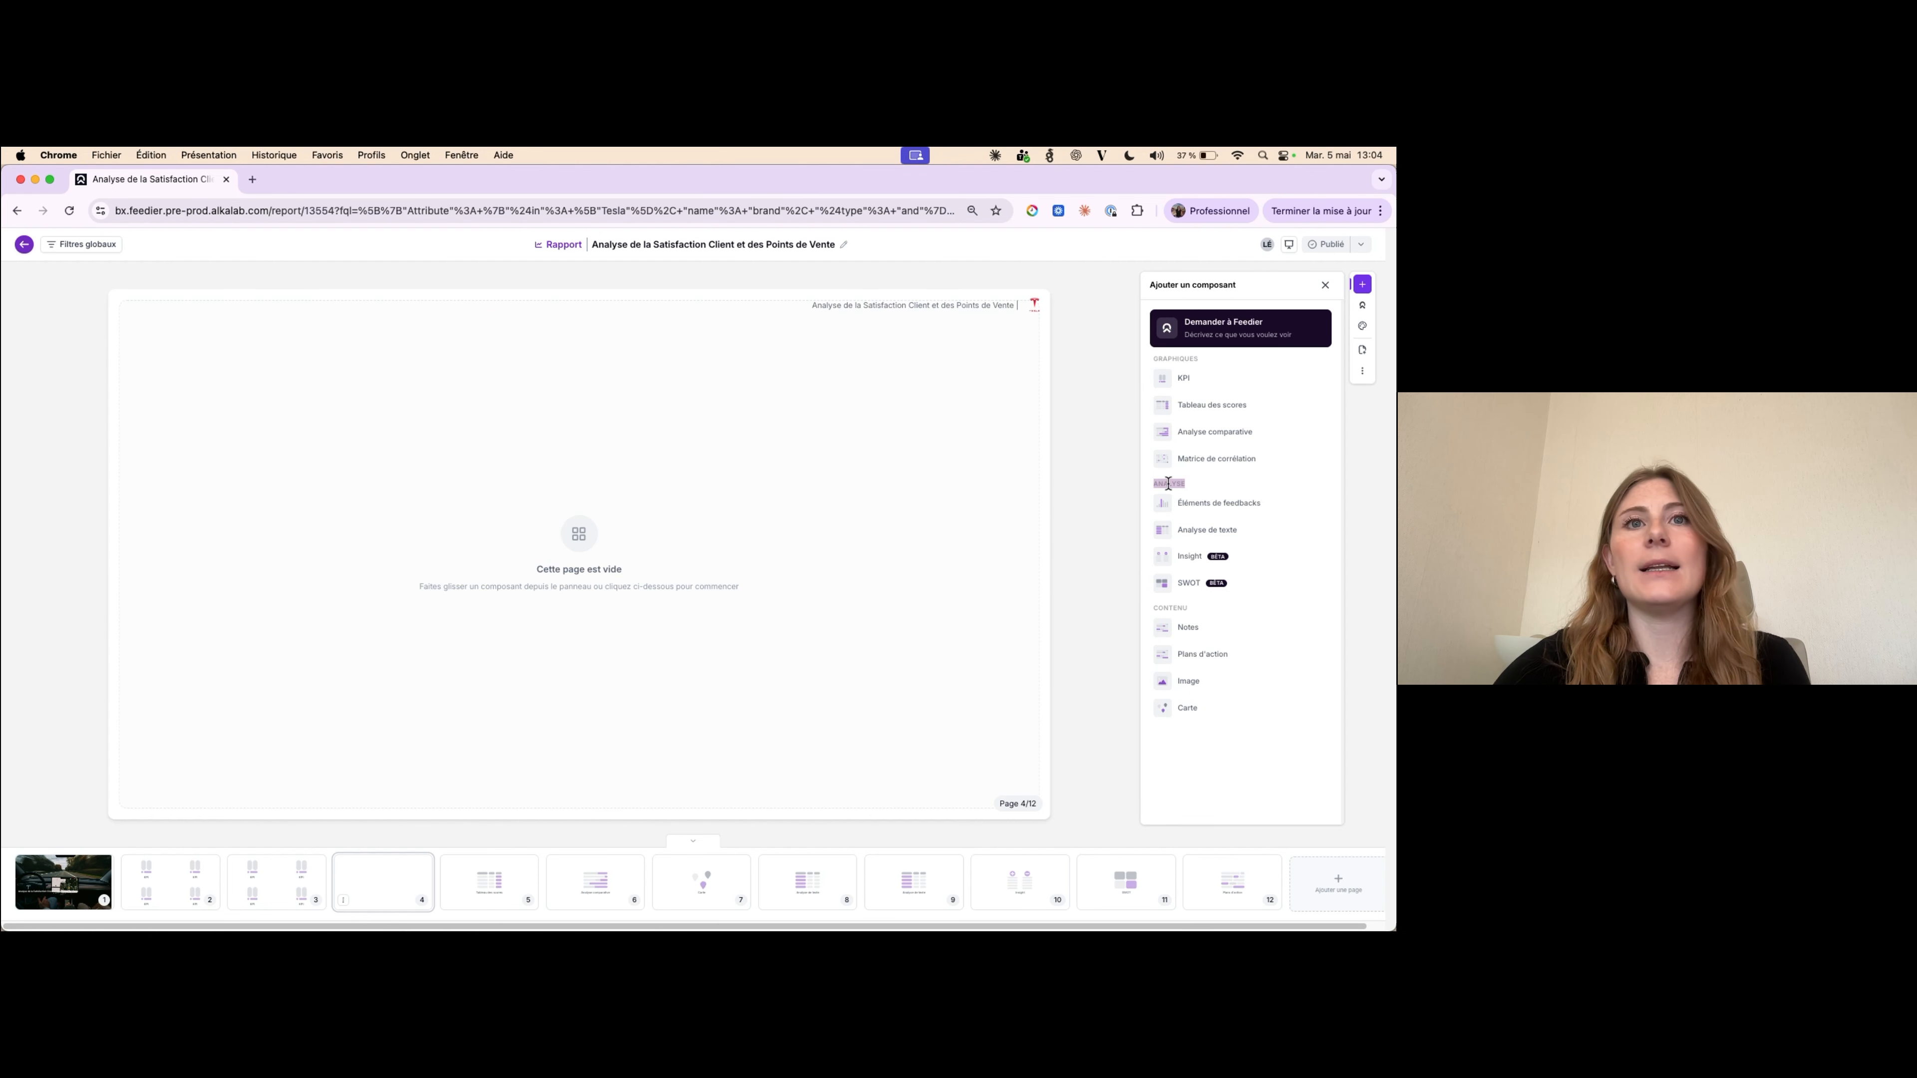
double_click(1170, 608)
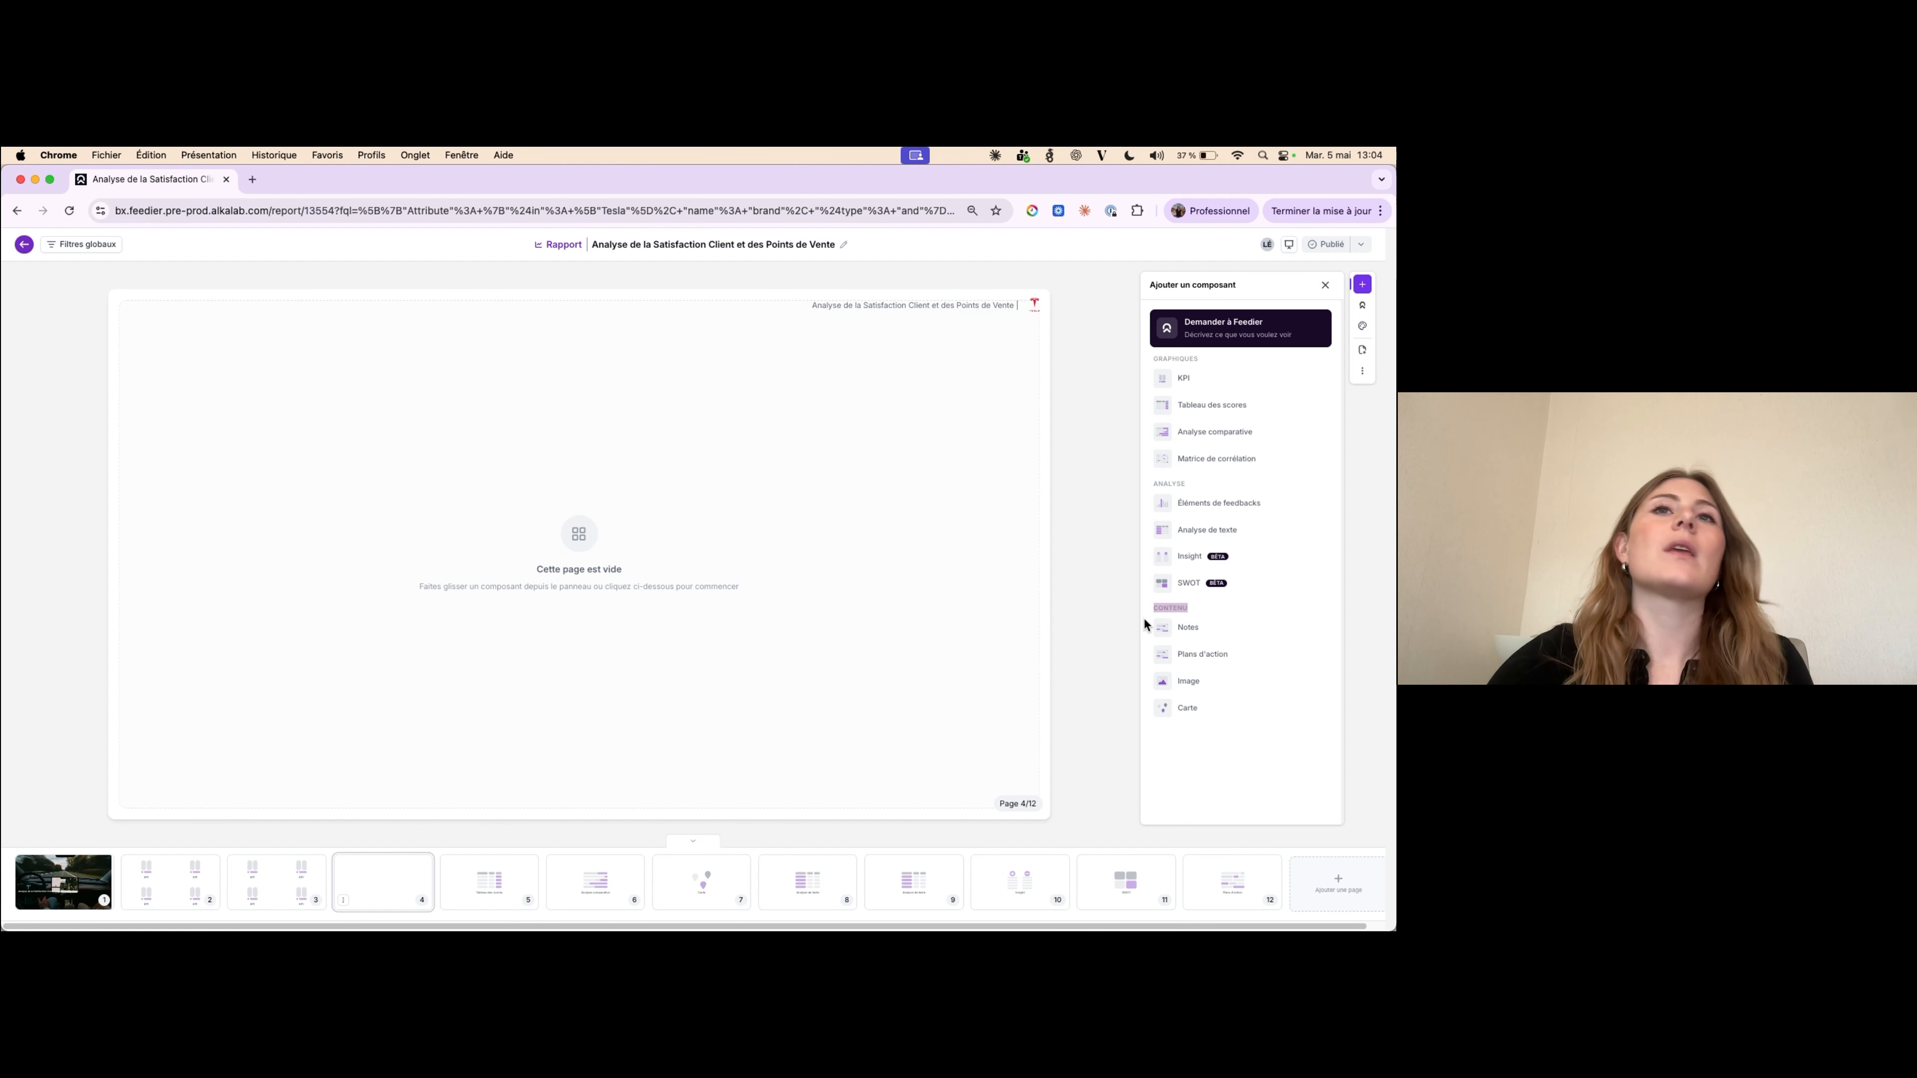
mouse_move(1254, 406)
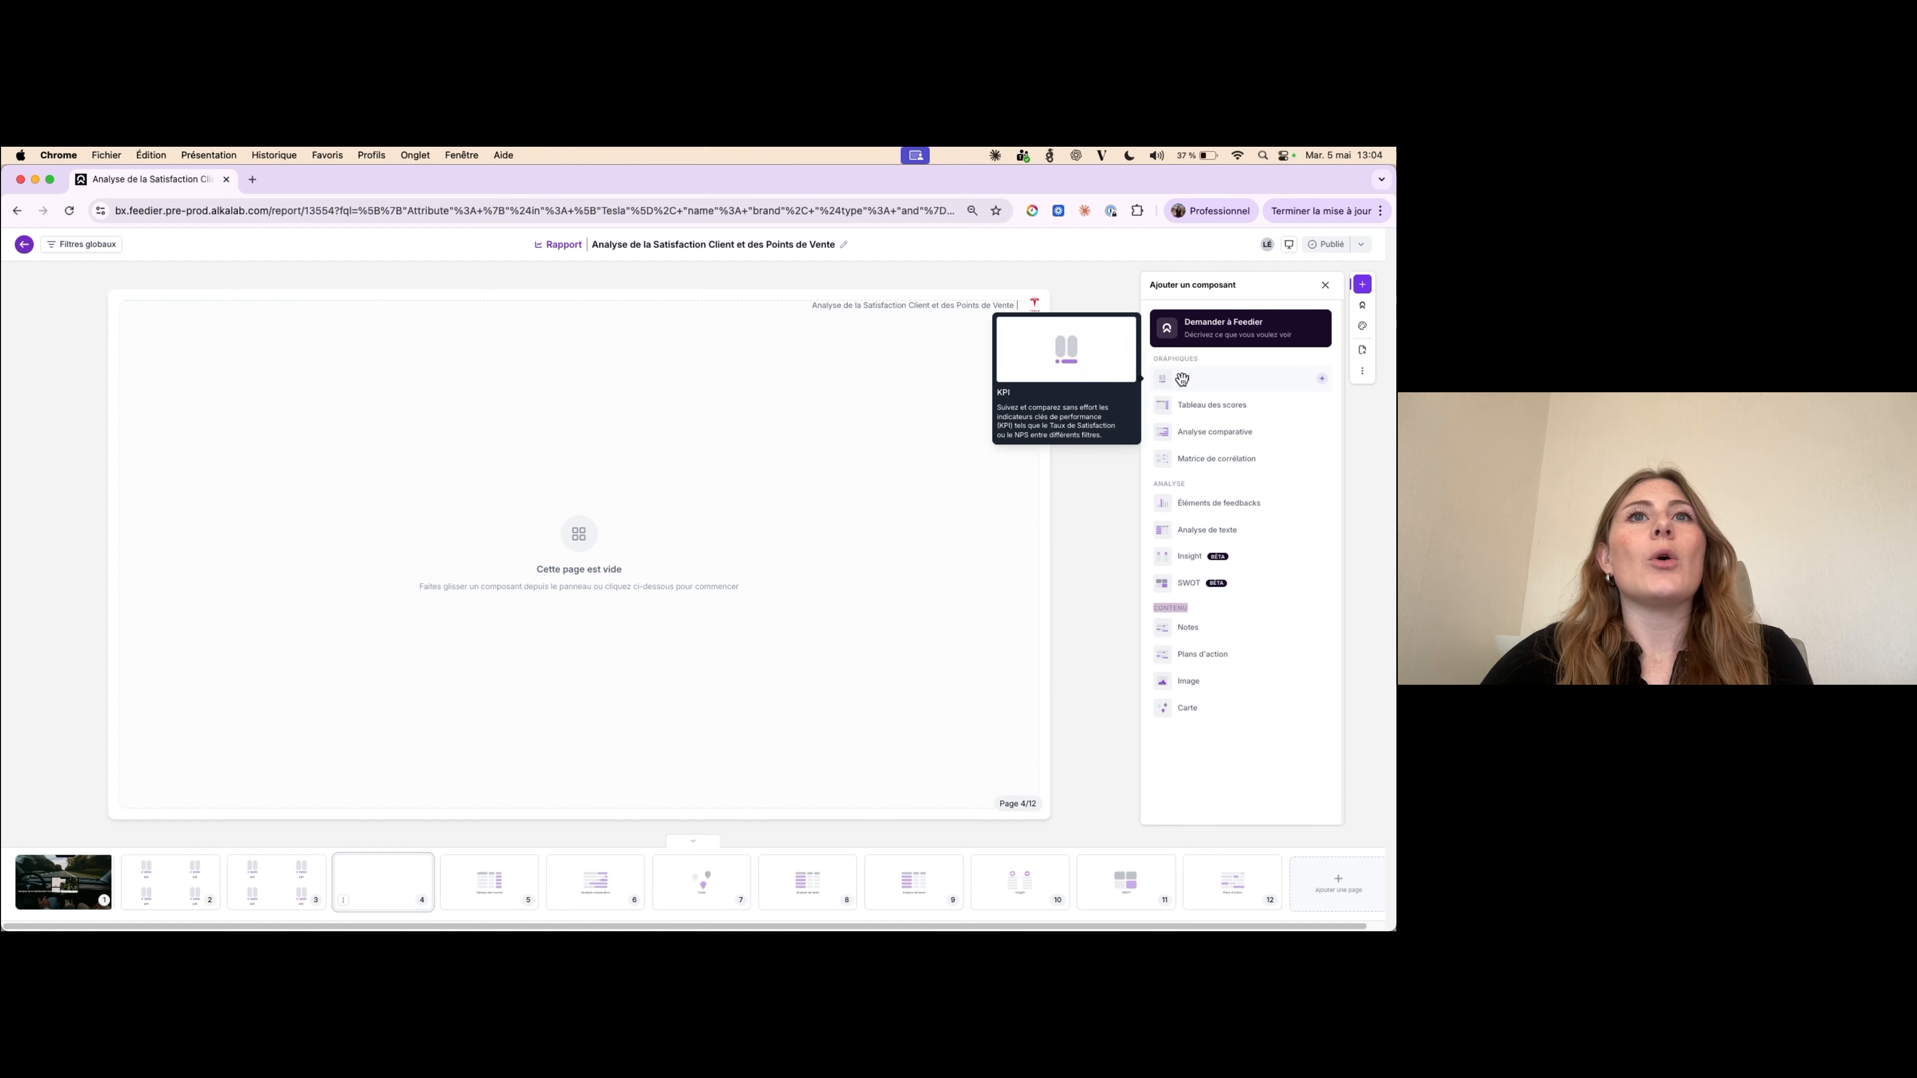
- Place a Matrice de corrélation component in the upper-left quarter of the blank page
mouse_move(1184, 377)
left_mouse_down()
mouse_move(600, 431)
mouse_move(286, 424)
mouse_move(404, 429)
mouse_move(257, 398)
mouse_move(330, 428)
mouse_move(343, 458)
mouse_move(1192, 448)
mouse_move(1198, 378)
left_mouse_up()
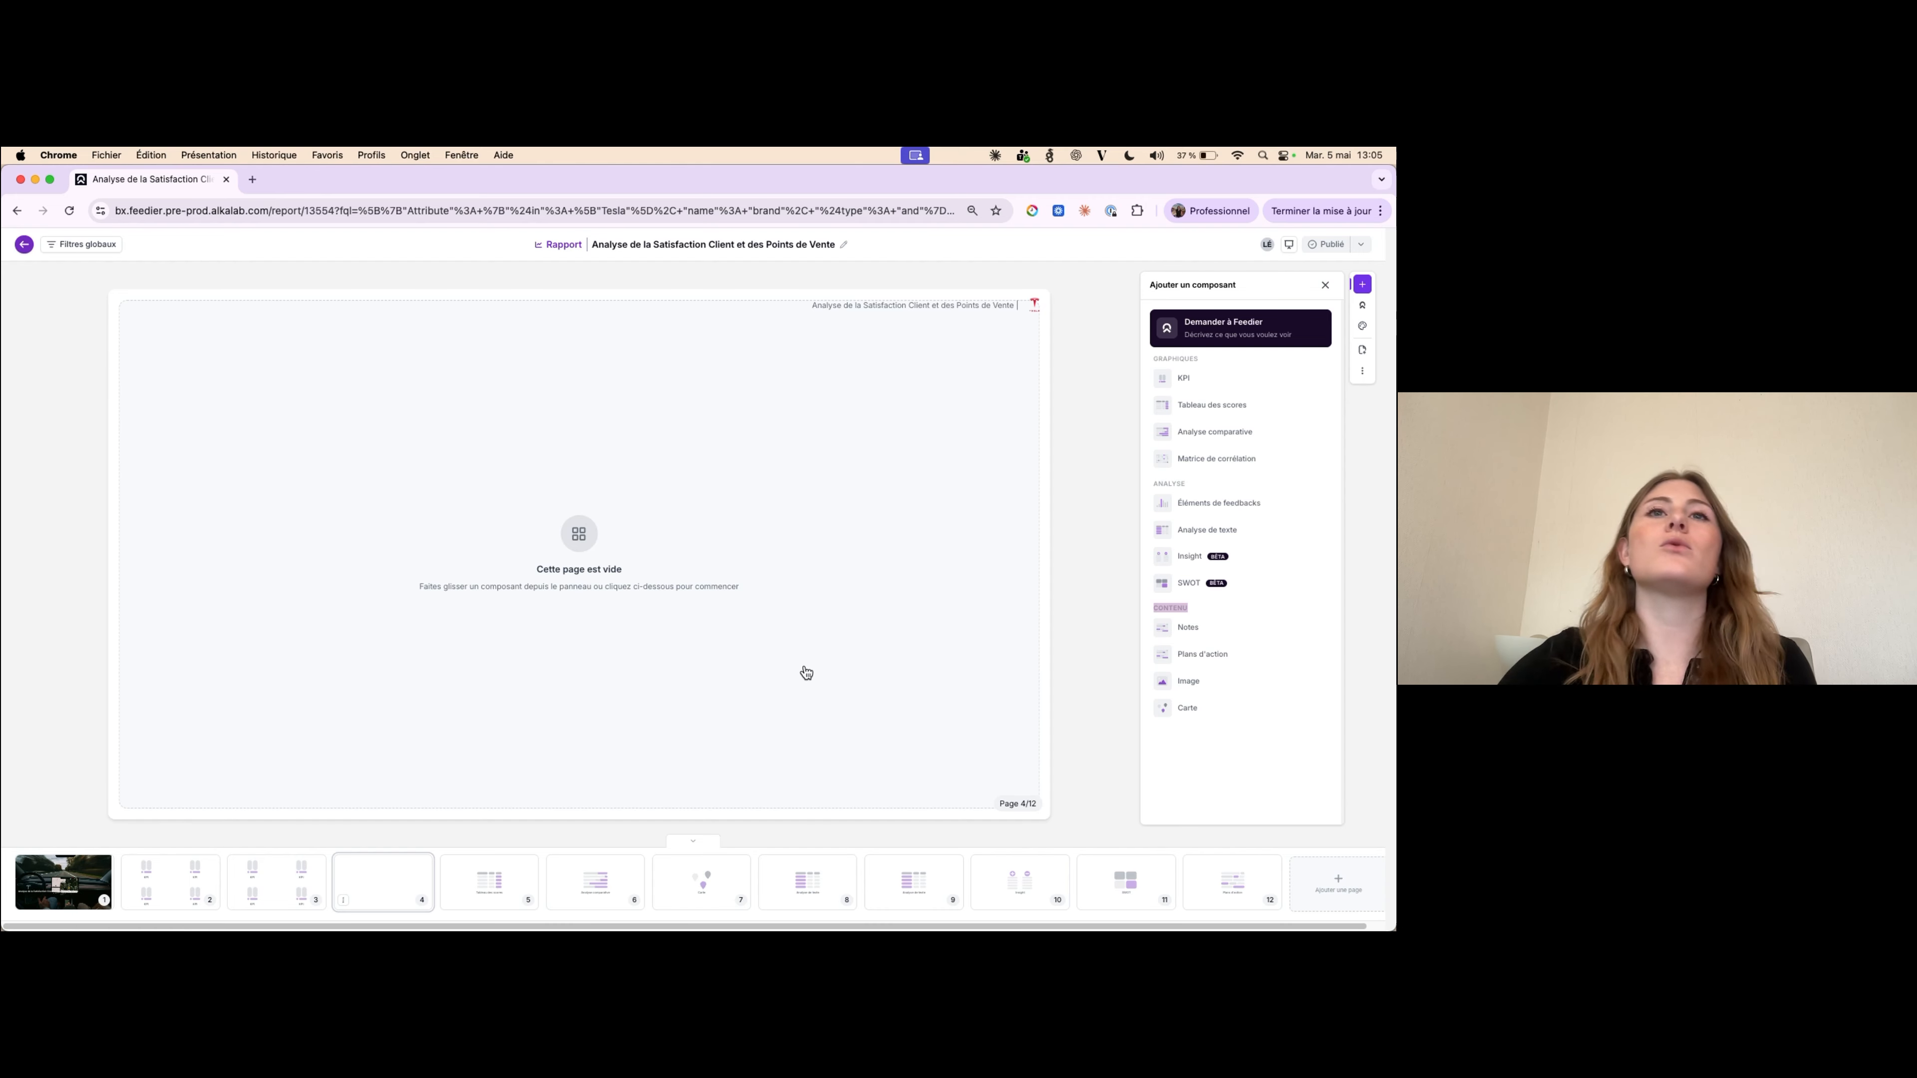
mouse_move(1220, 380)
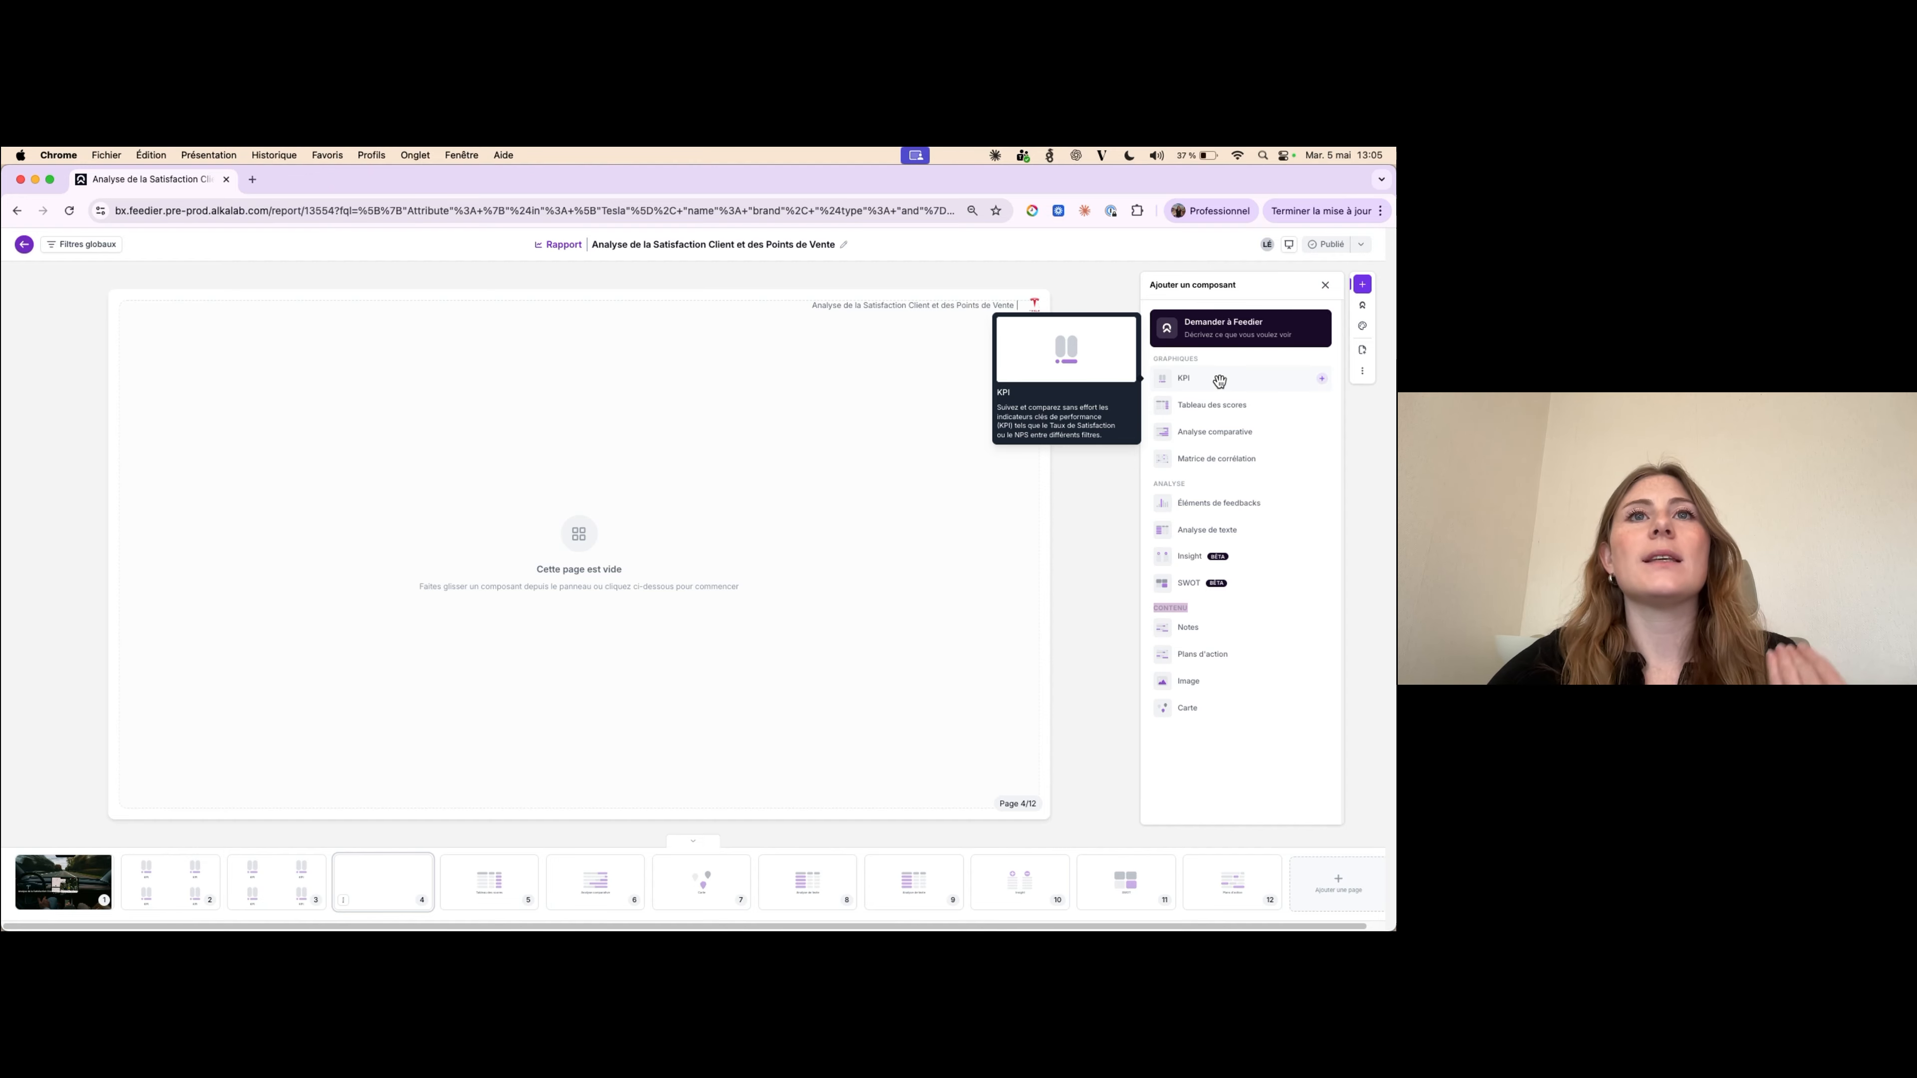
mouse_move(1222, 433)
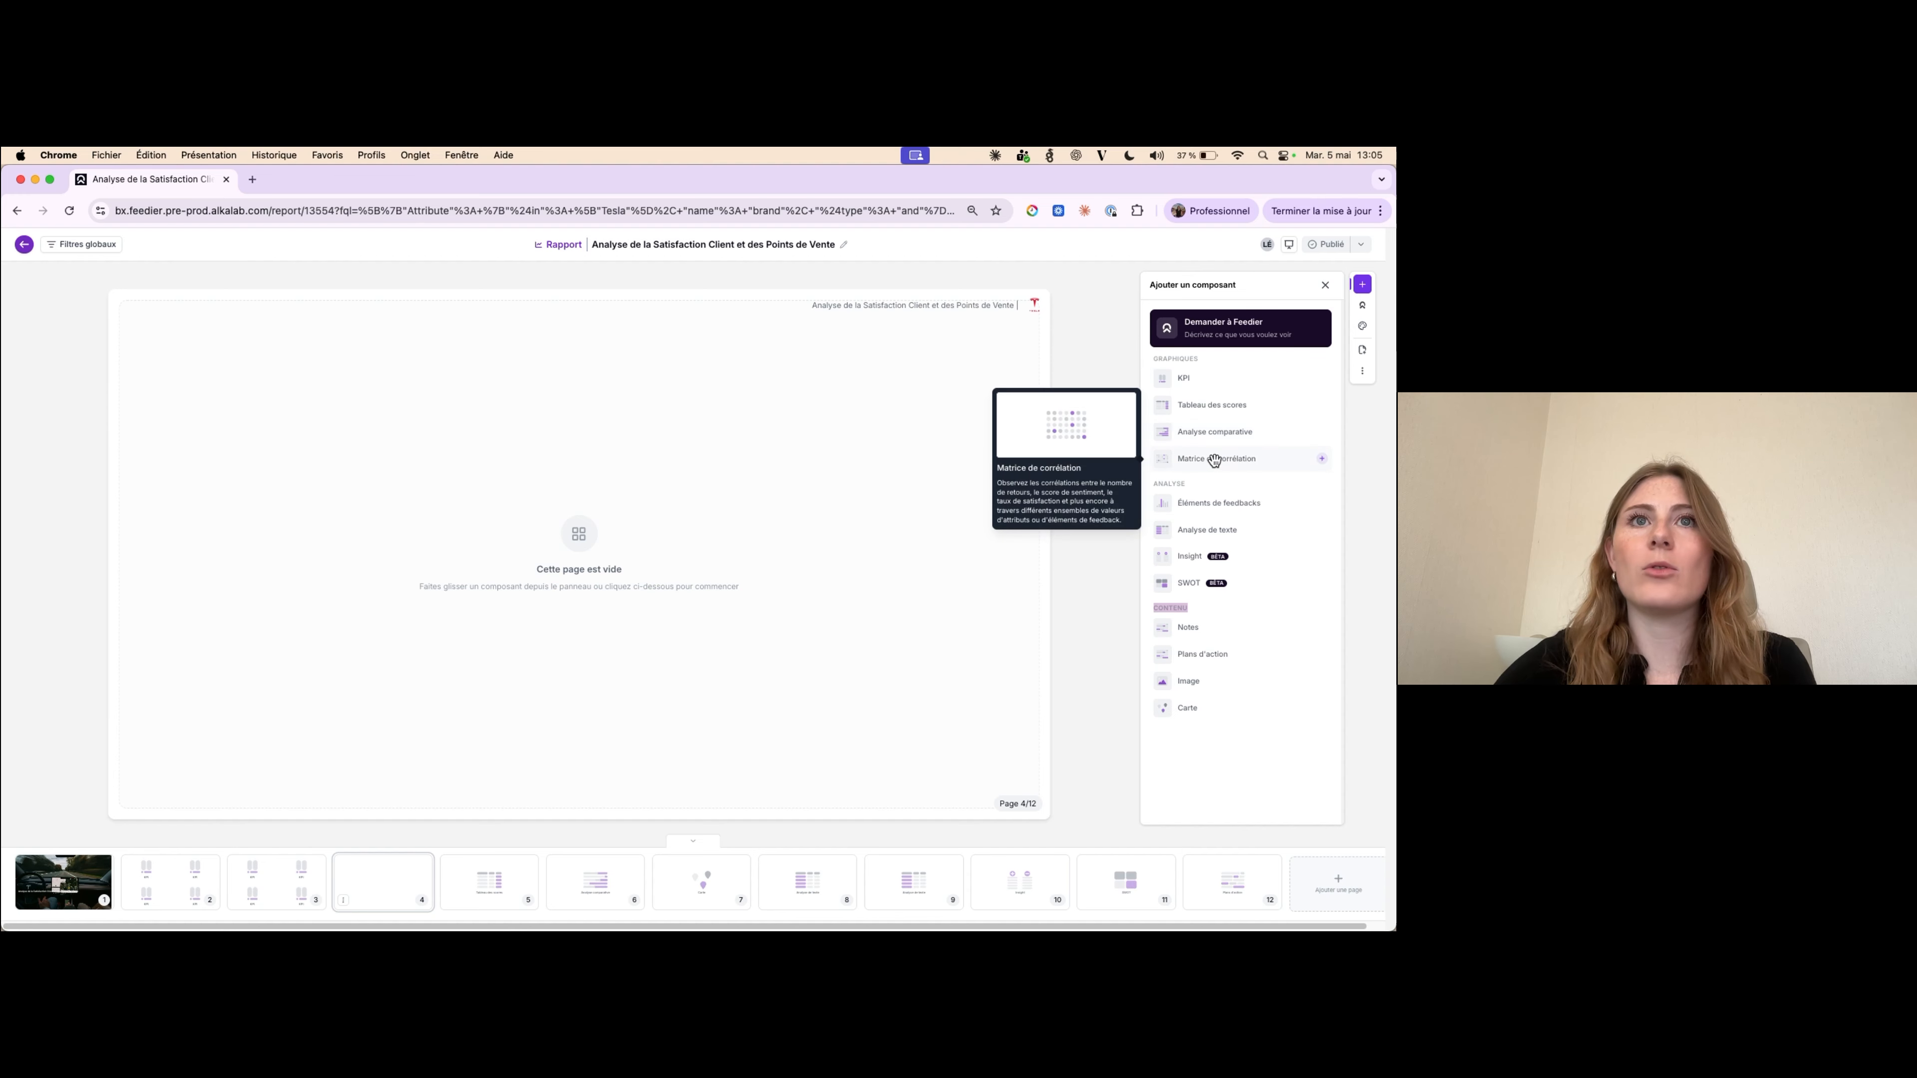
left_click_drag(1205, 462, 392, 429)
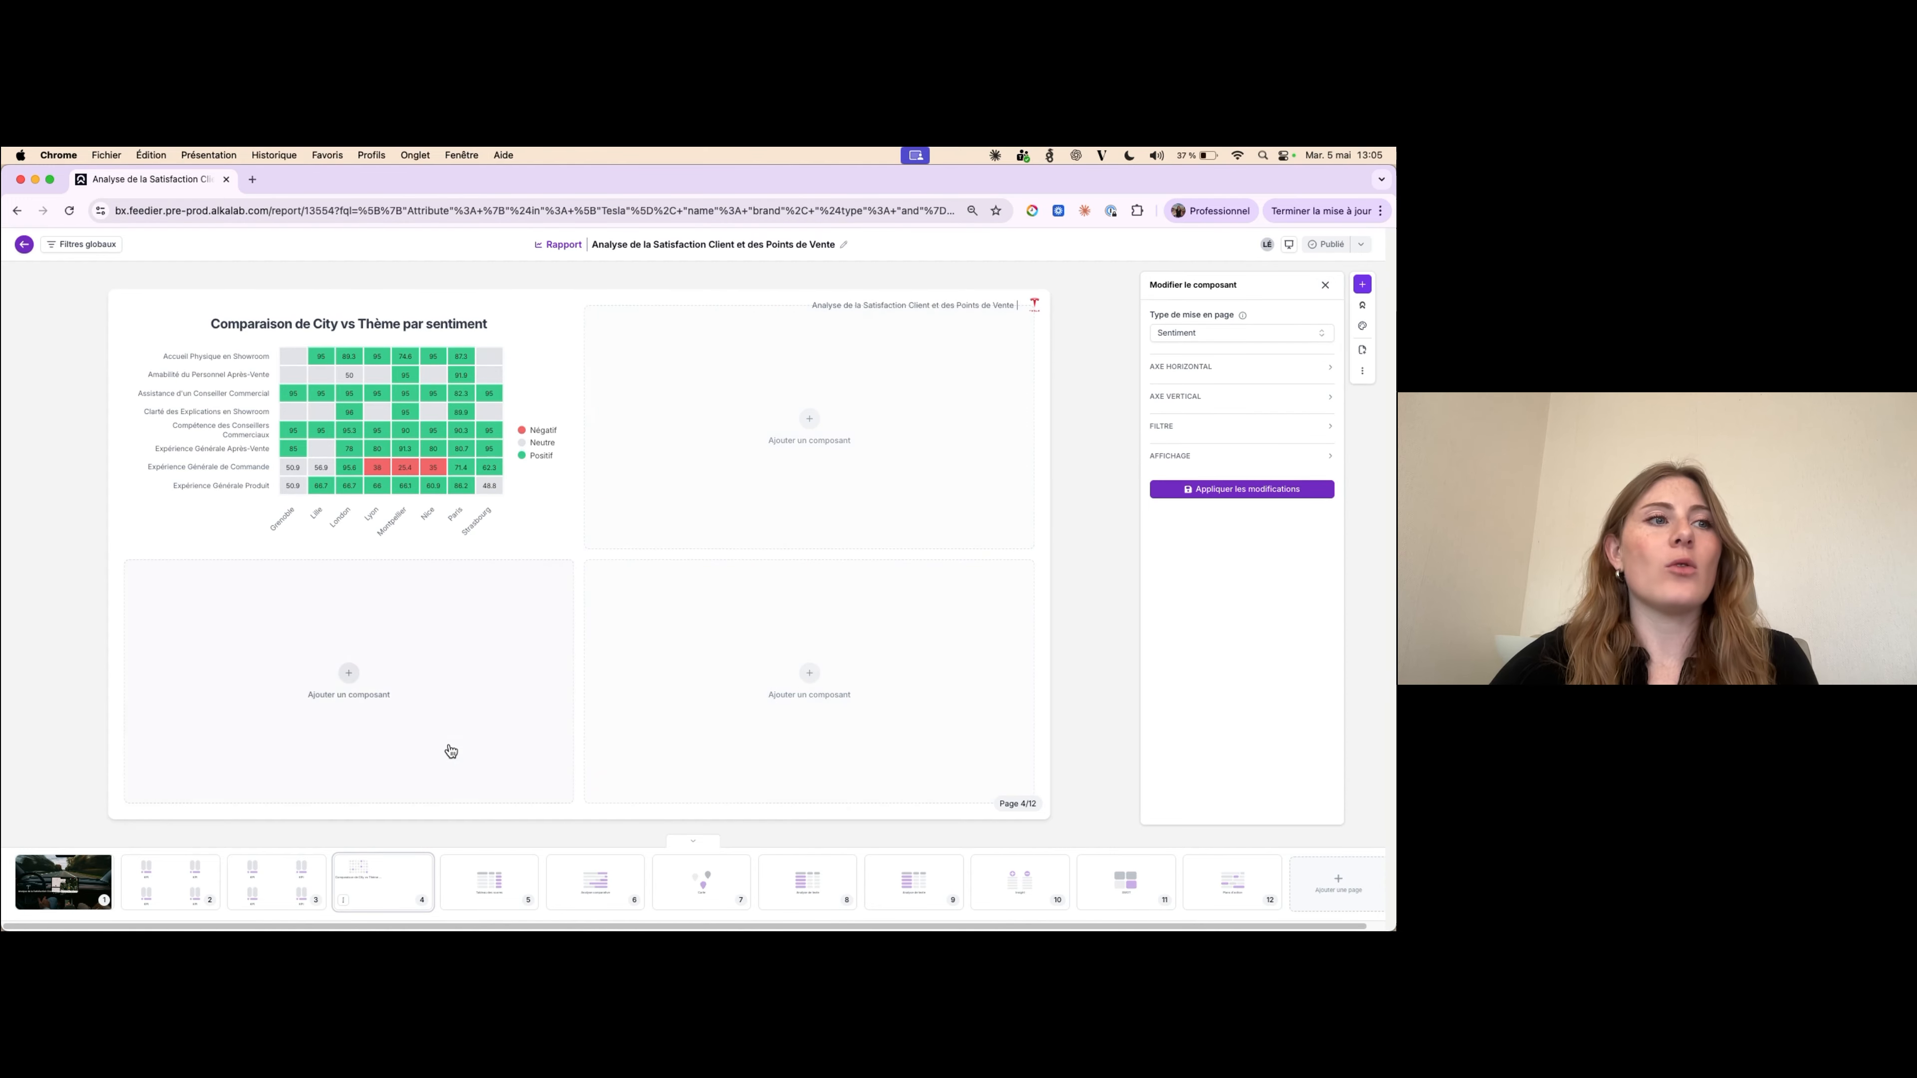
- Add another blank page after page 4 and try to place a Tableau des scores component across the whole page
left_click(345, 905)
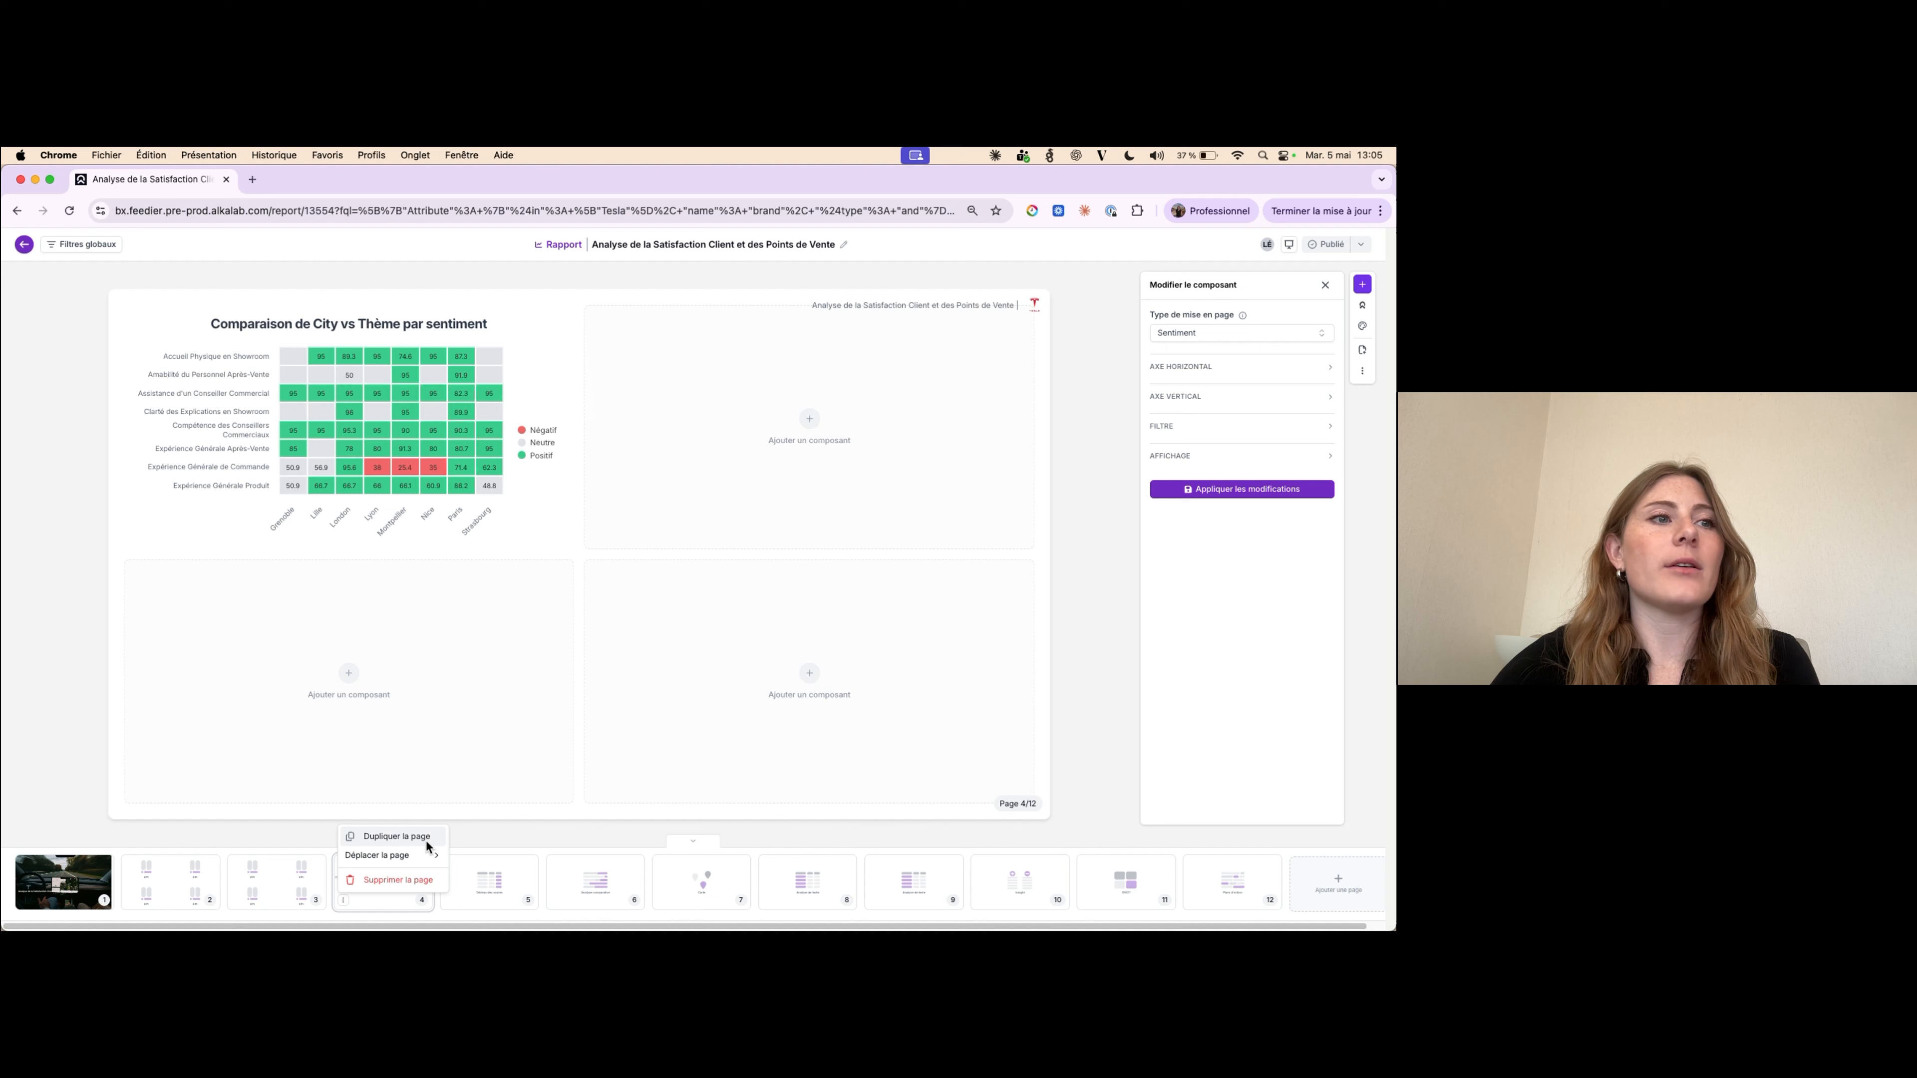
left_click(1125, 586)
left_click(1363, 349)
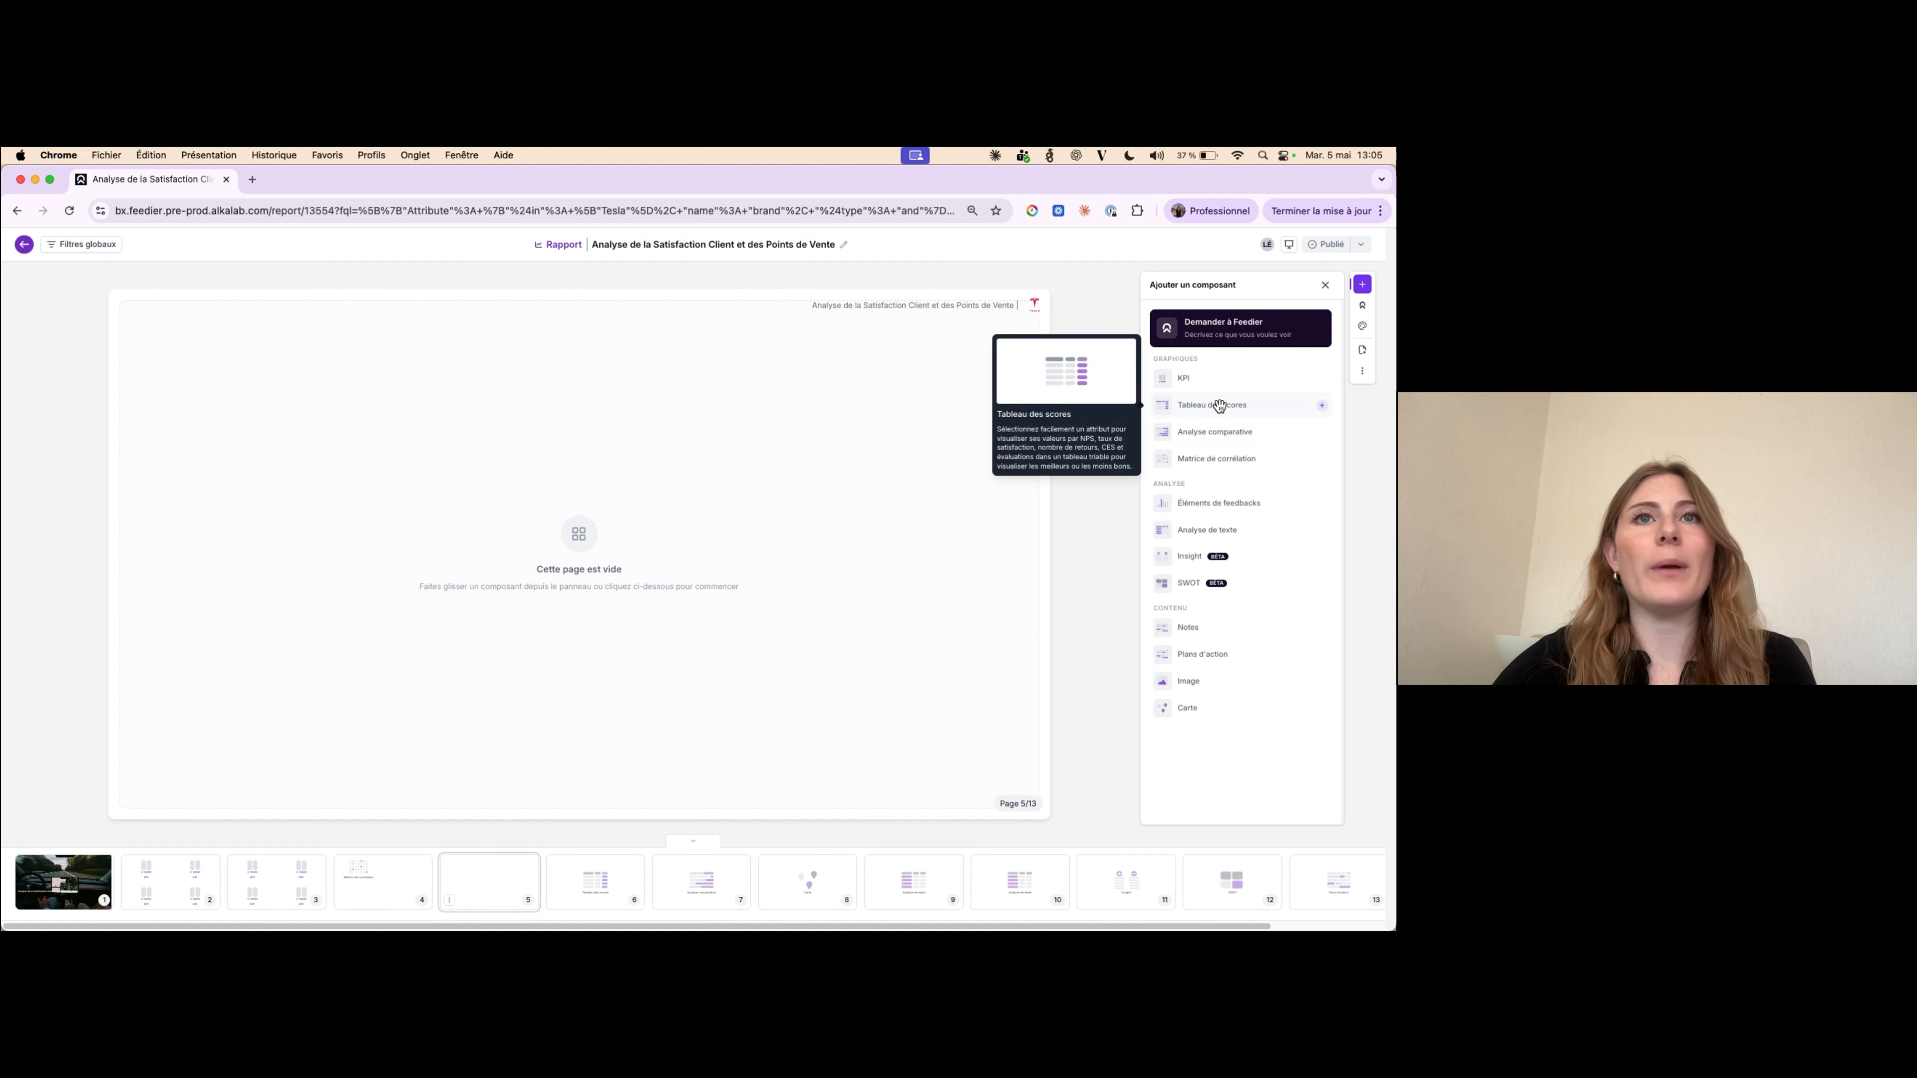
left_click_drag(1214, 405, 605, 510)
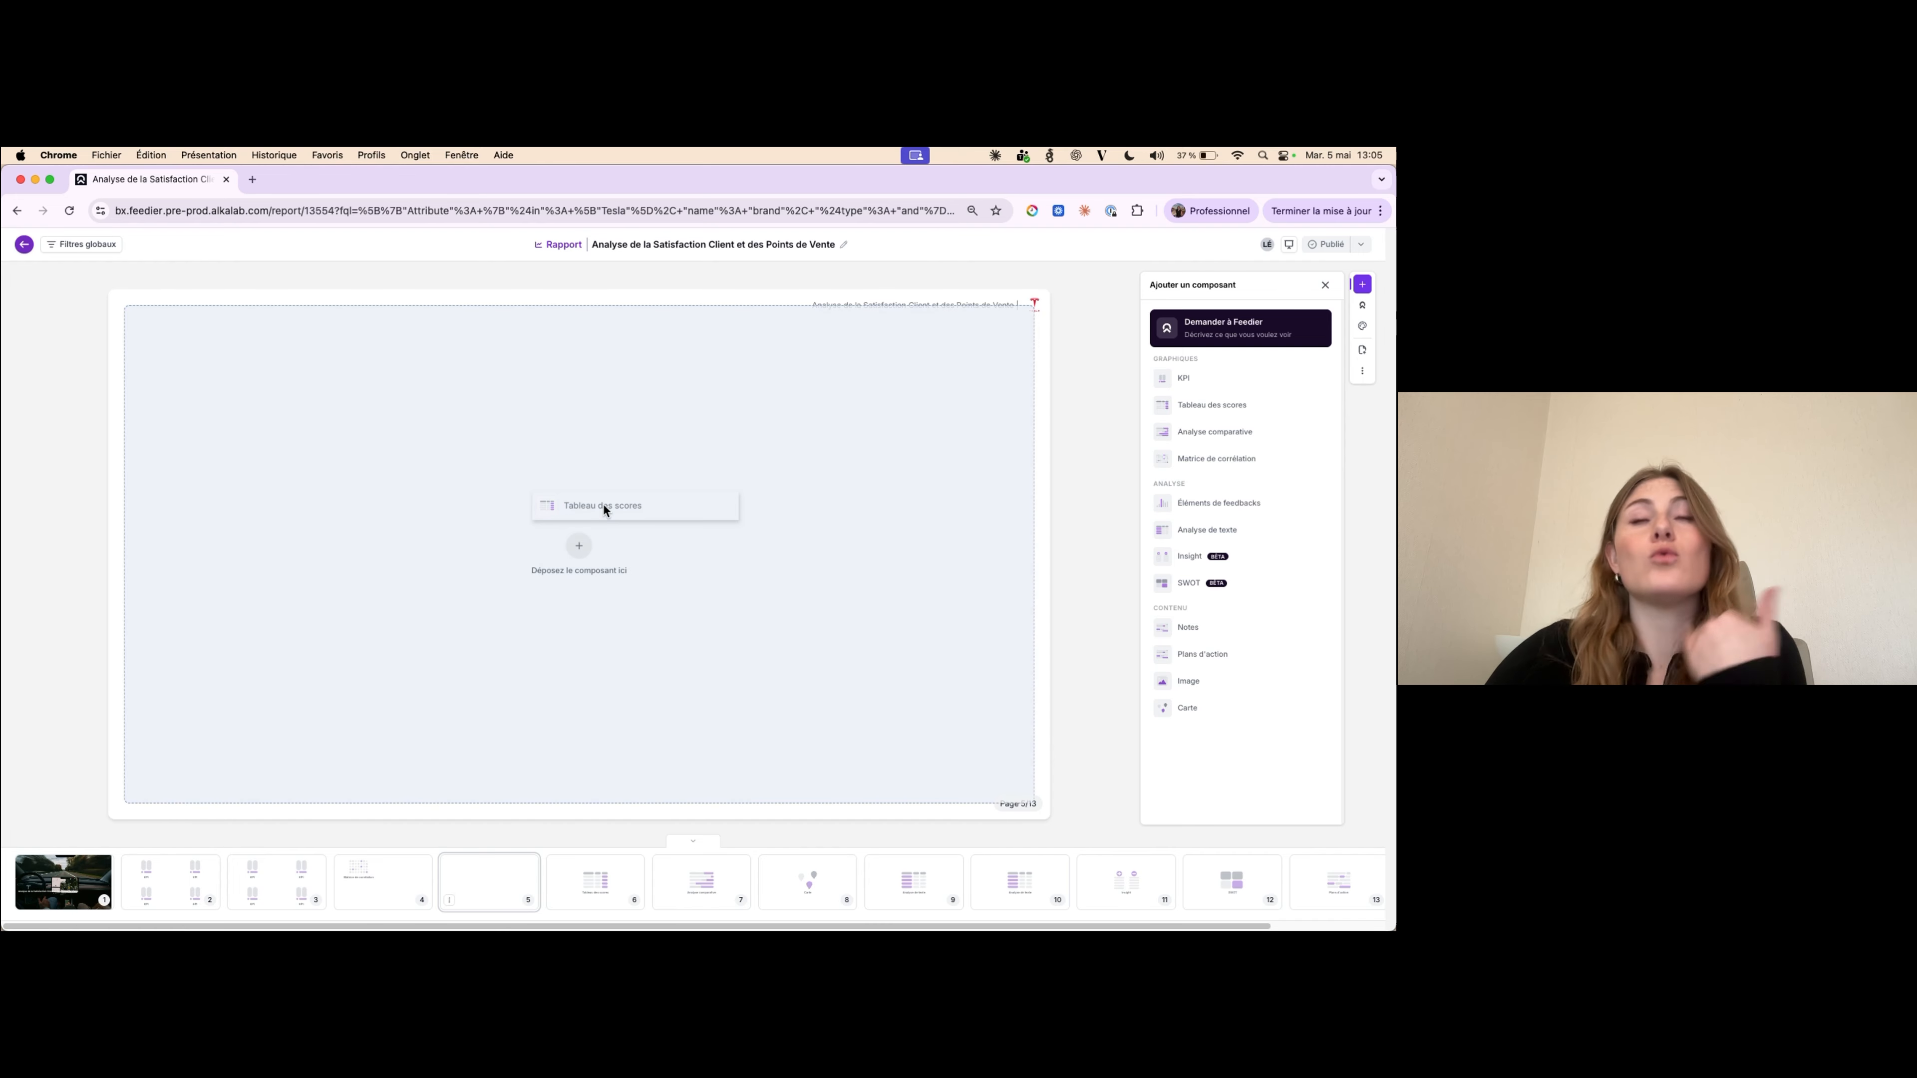
left_click_drag(604, 503, 592, 531)
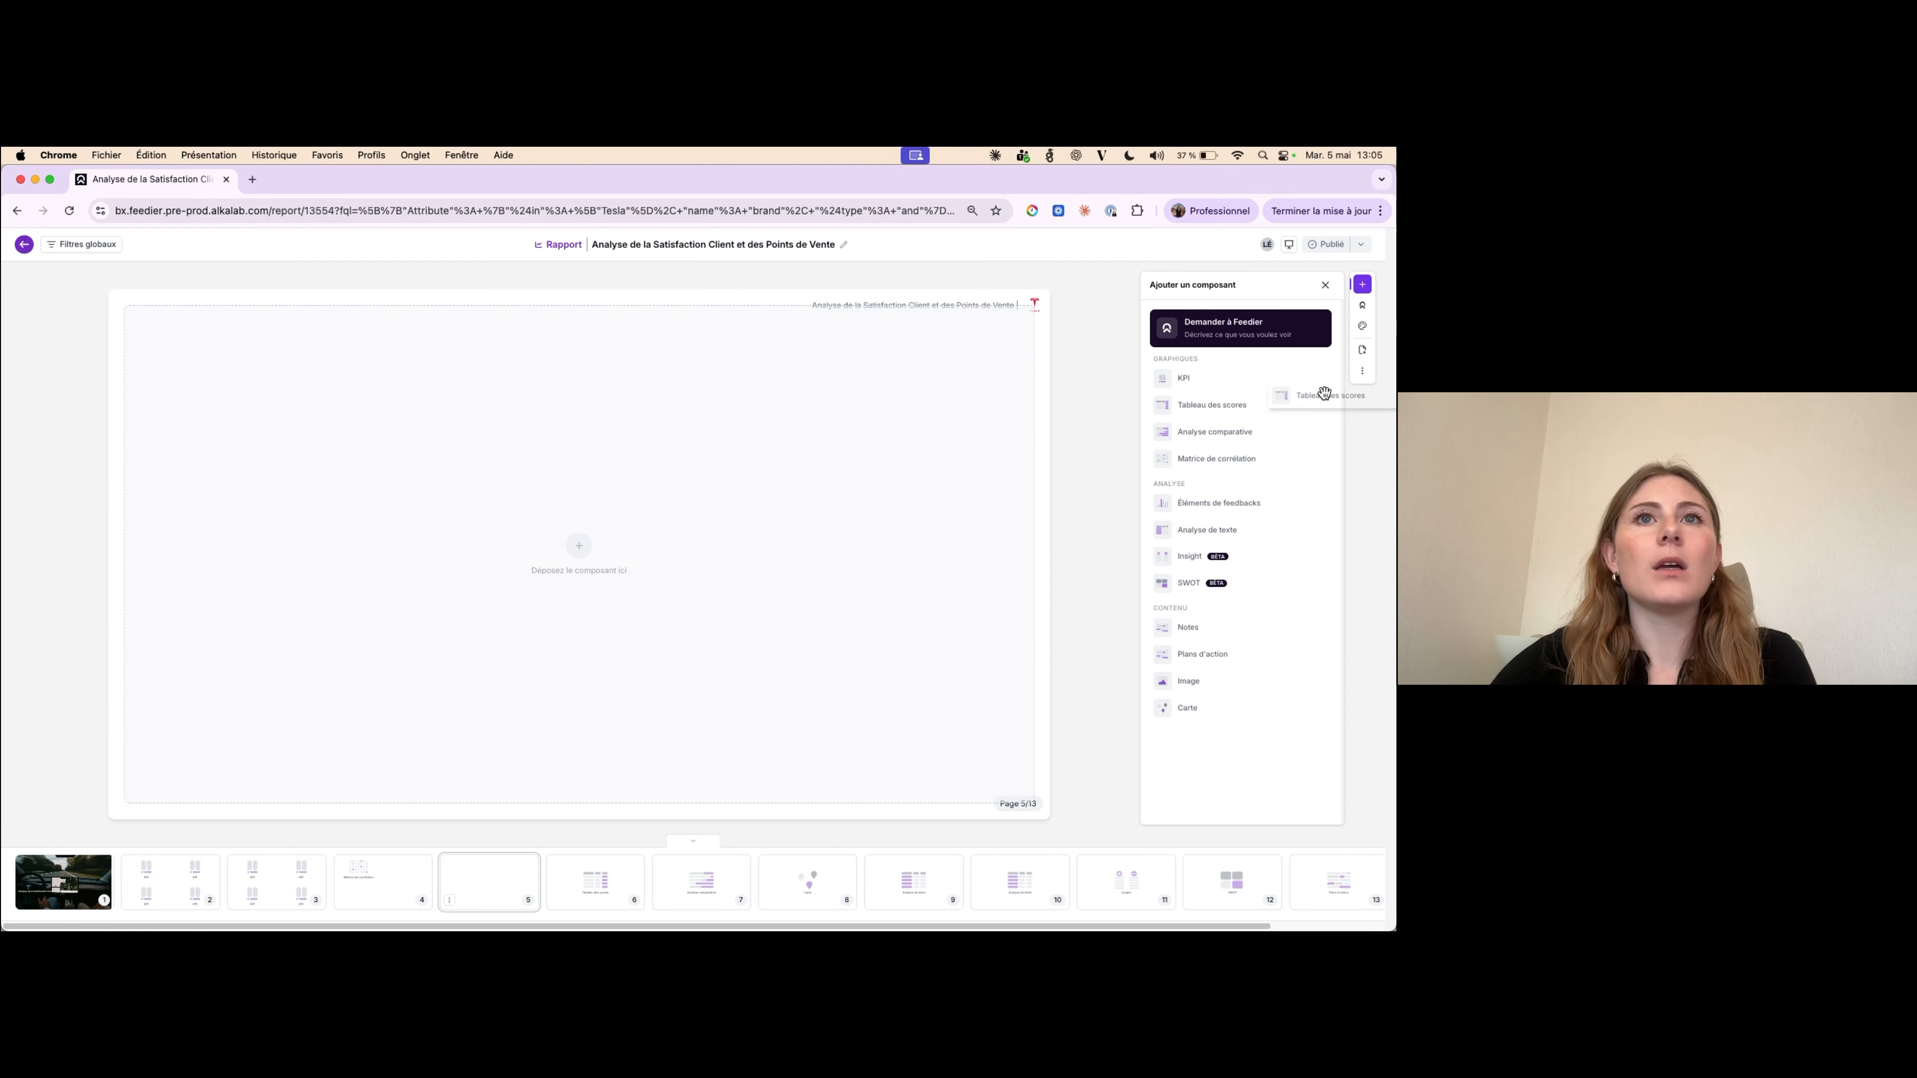
- Delete the empty page 5 and return to the page with the correlation matrix
left_click(451, 900)
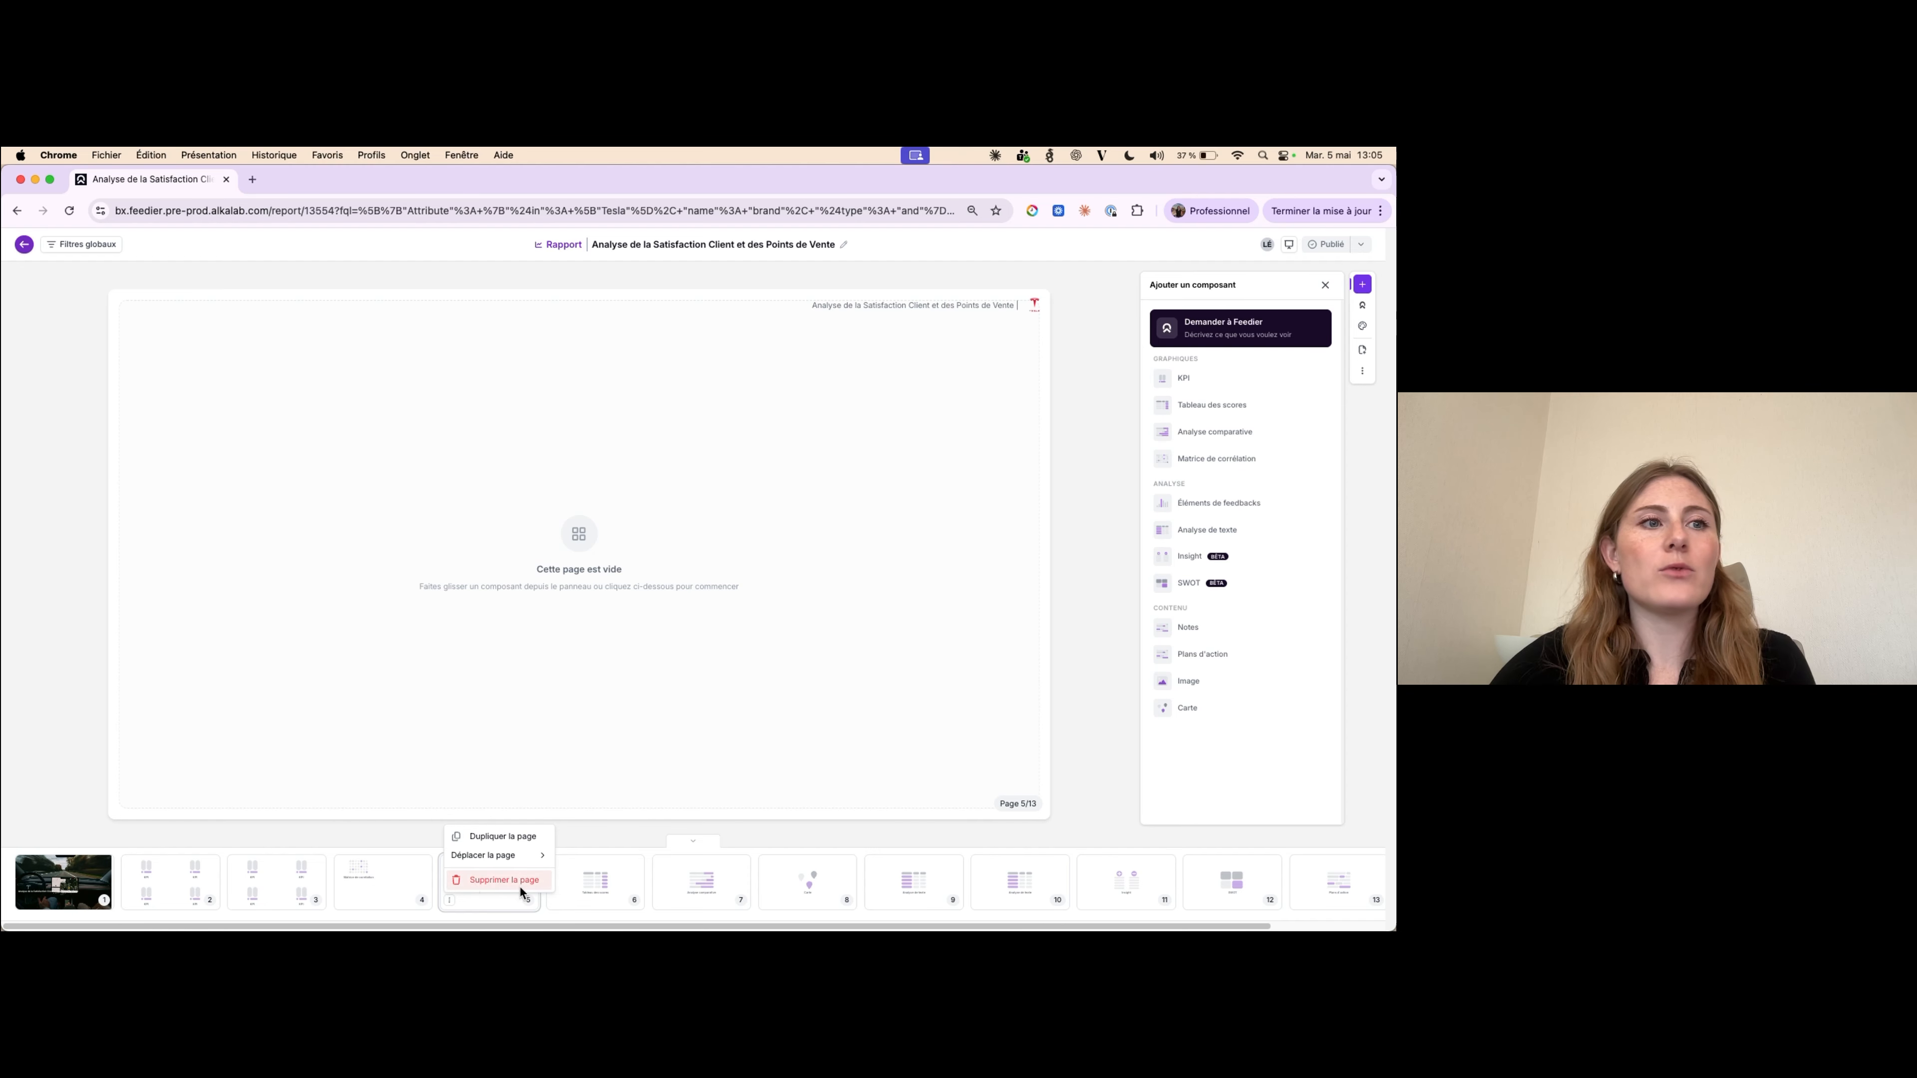
left_click(492, 880)
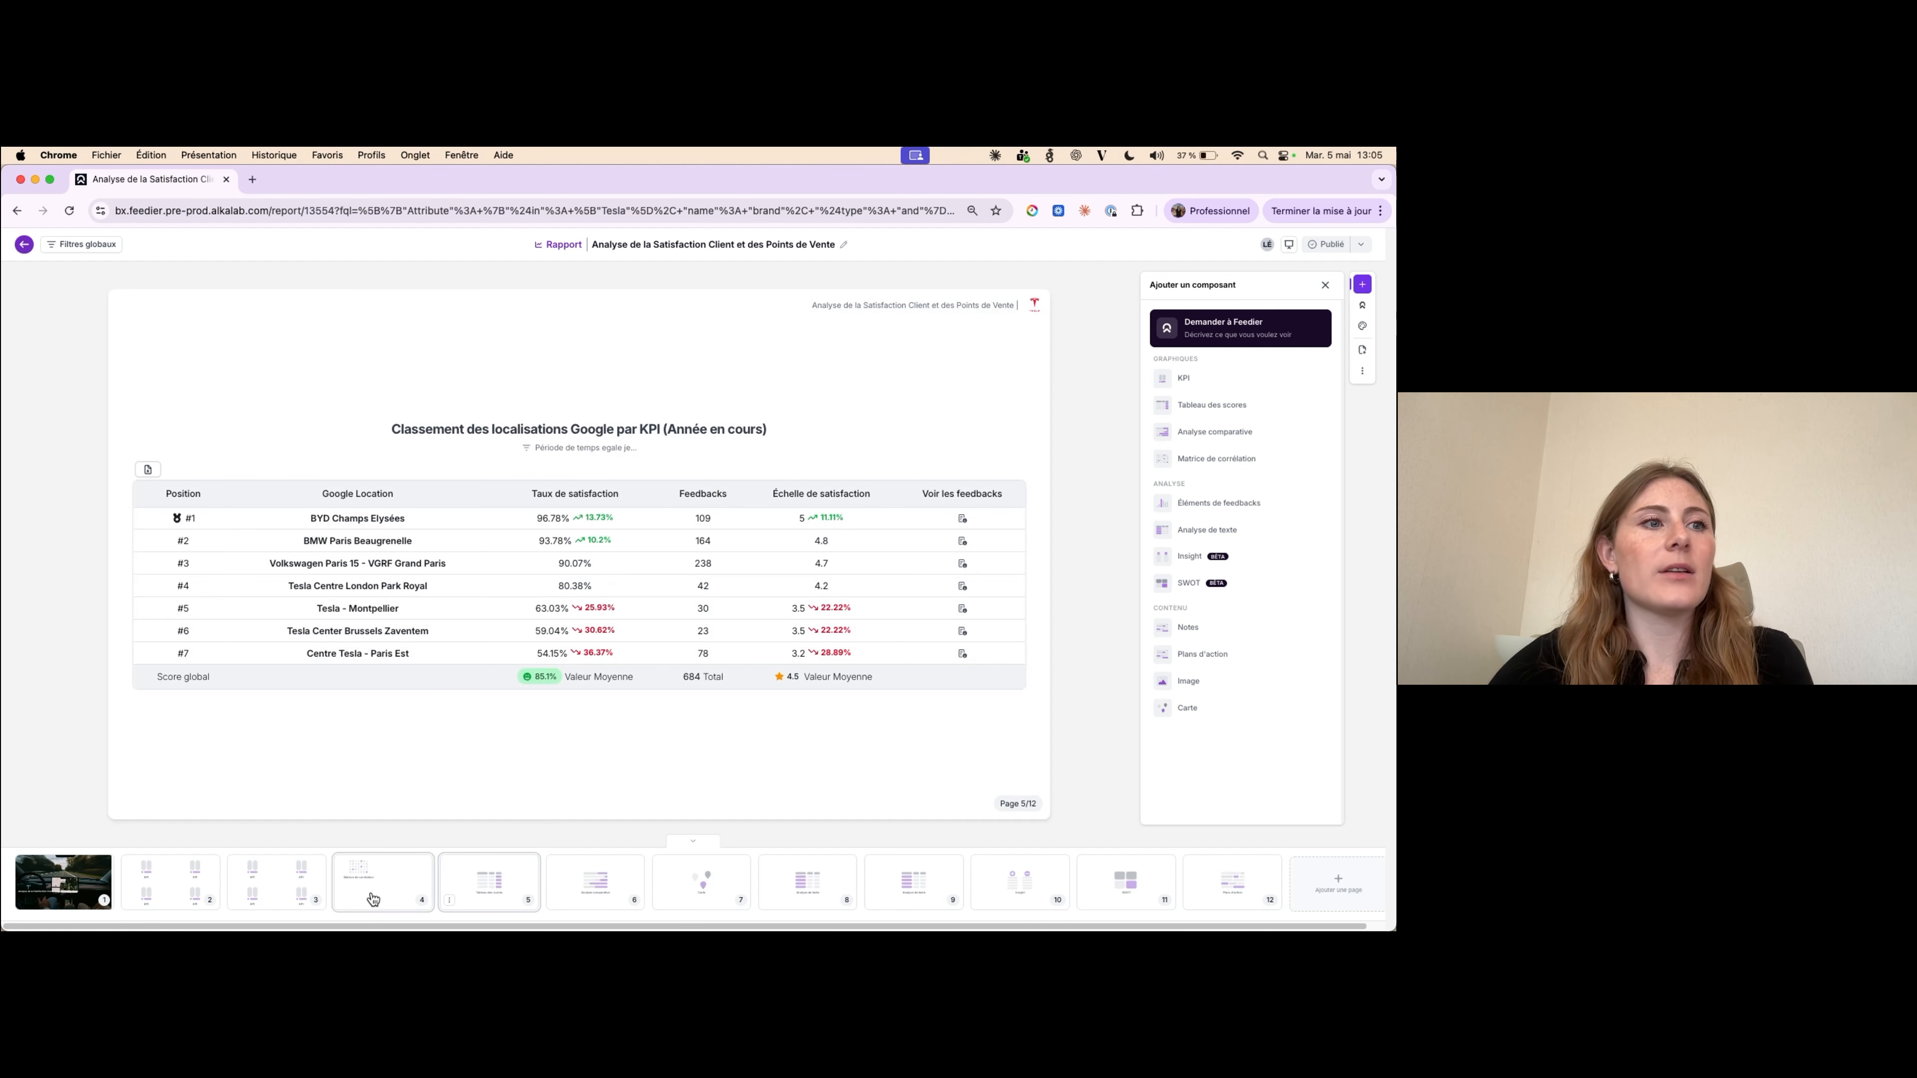
left_click(373, 899)
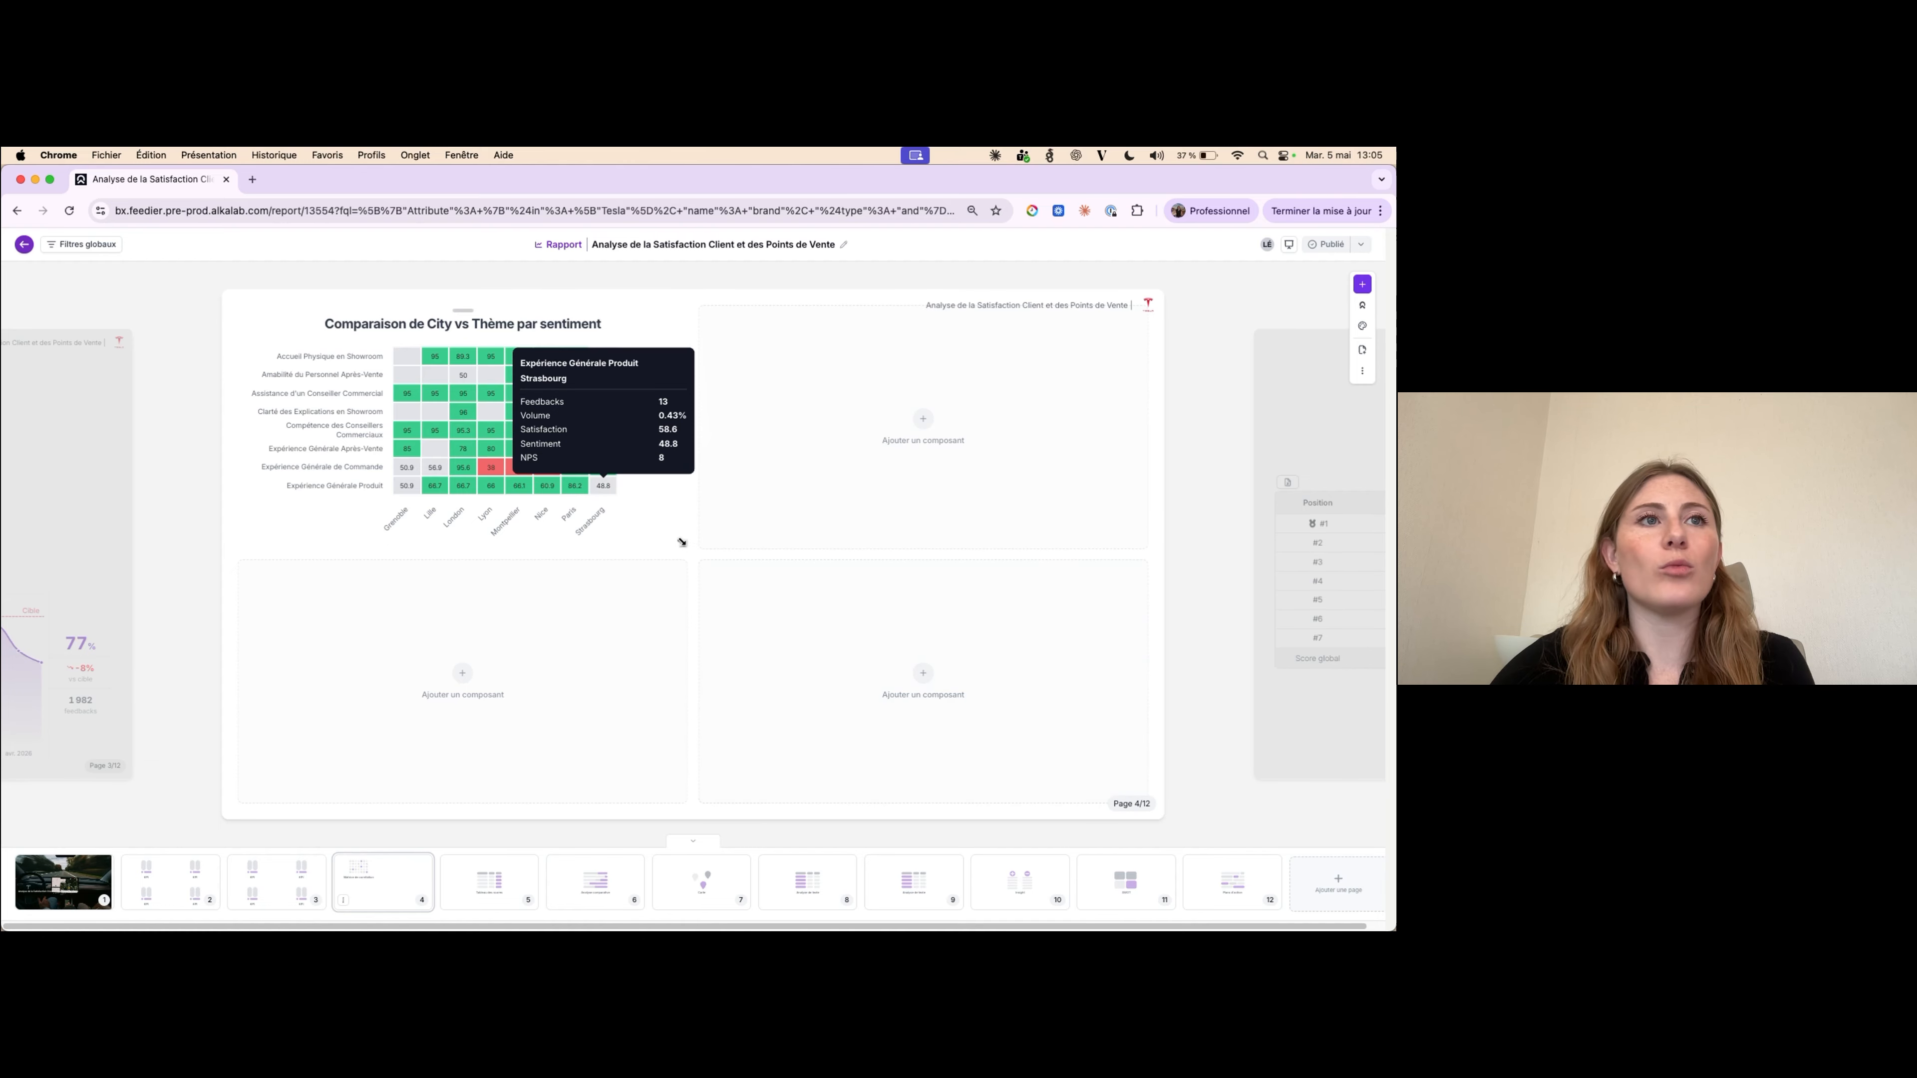
- Try the correlation matrix at full page width and at full page height, and shrink it back to a quarter of the page
left_click_drag(680, 541, 1136, 522)
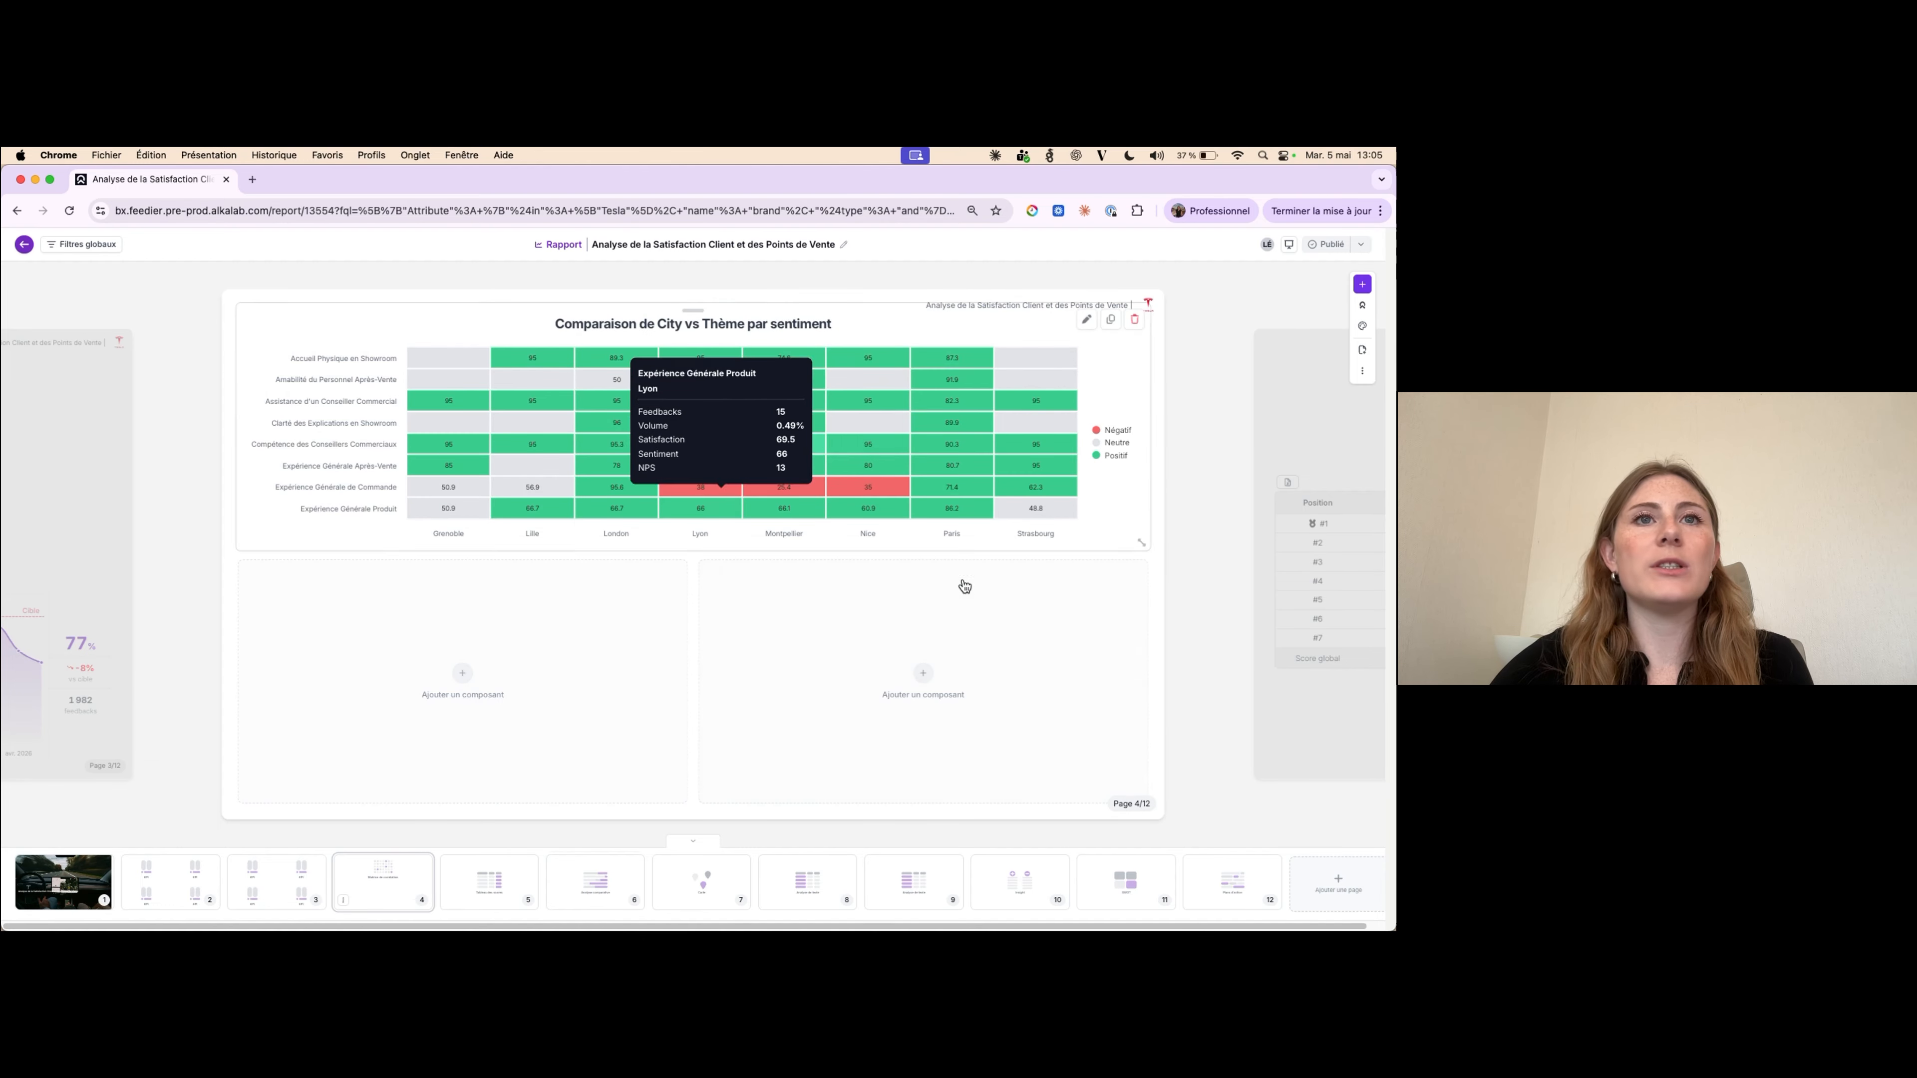
left_click_drag(997, 545, 656, 785)
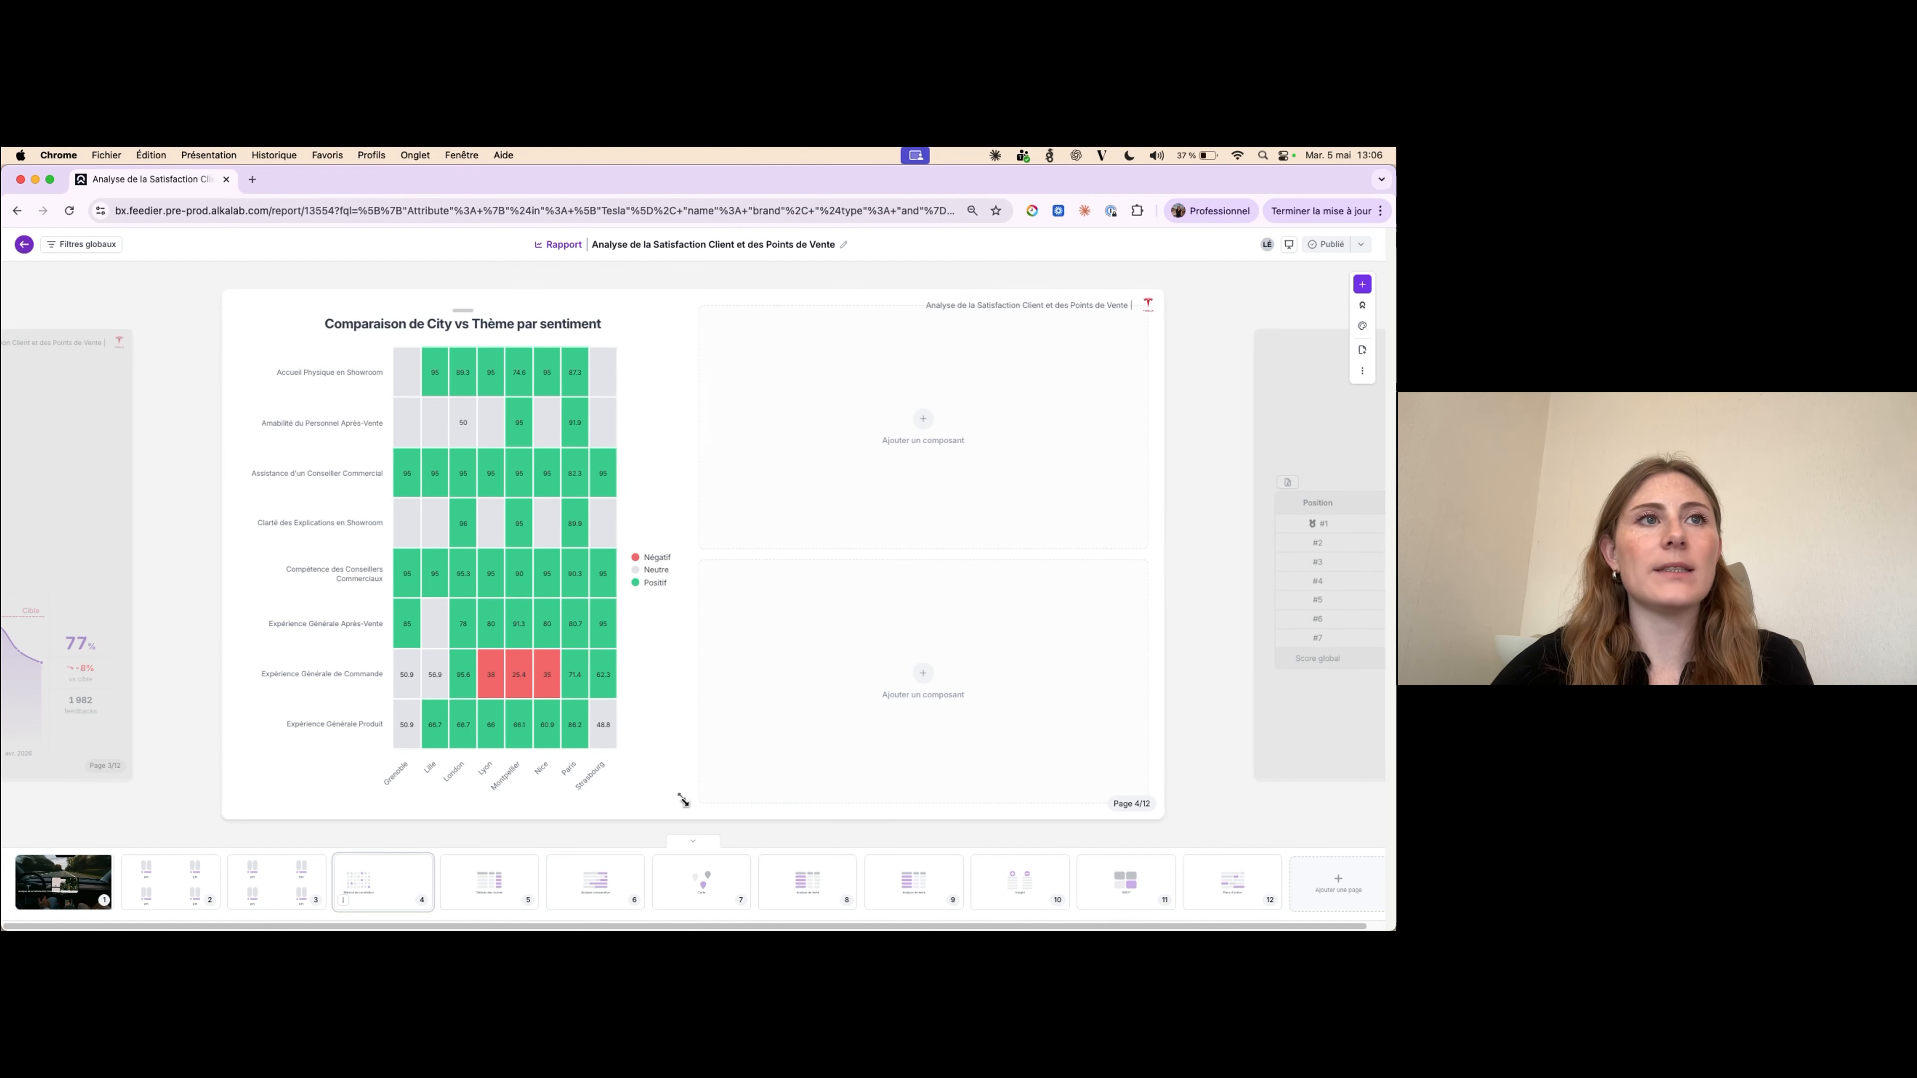
left_click_drag(678, 796, 667, 539)
- Move the correlation matrix to the lower-left quarter of page 4 and open the list of components to add
left_click_drag(463, 315, 538, 570)
left_click(1363, 284)
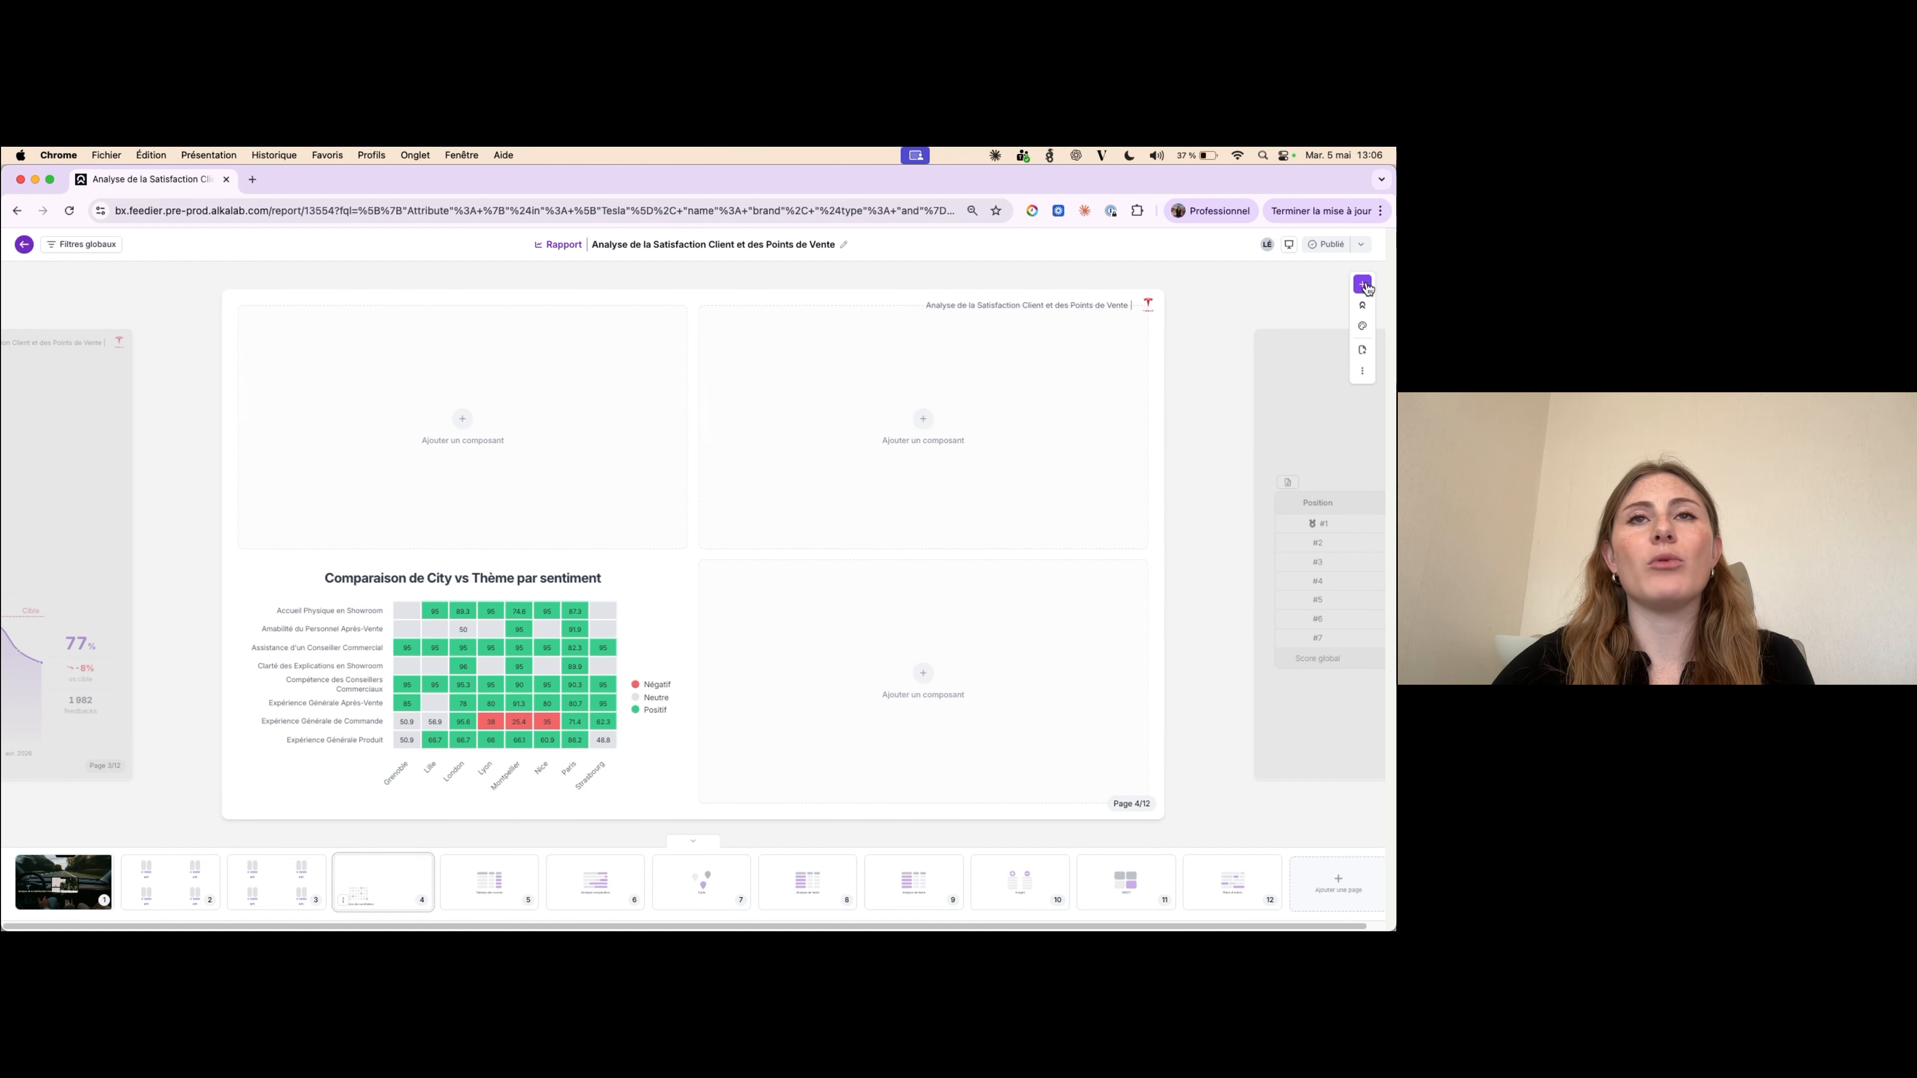
- Add a KPI component to the upper-right quarter of page 4
left_click_drag(1183, 377, 868, 412)
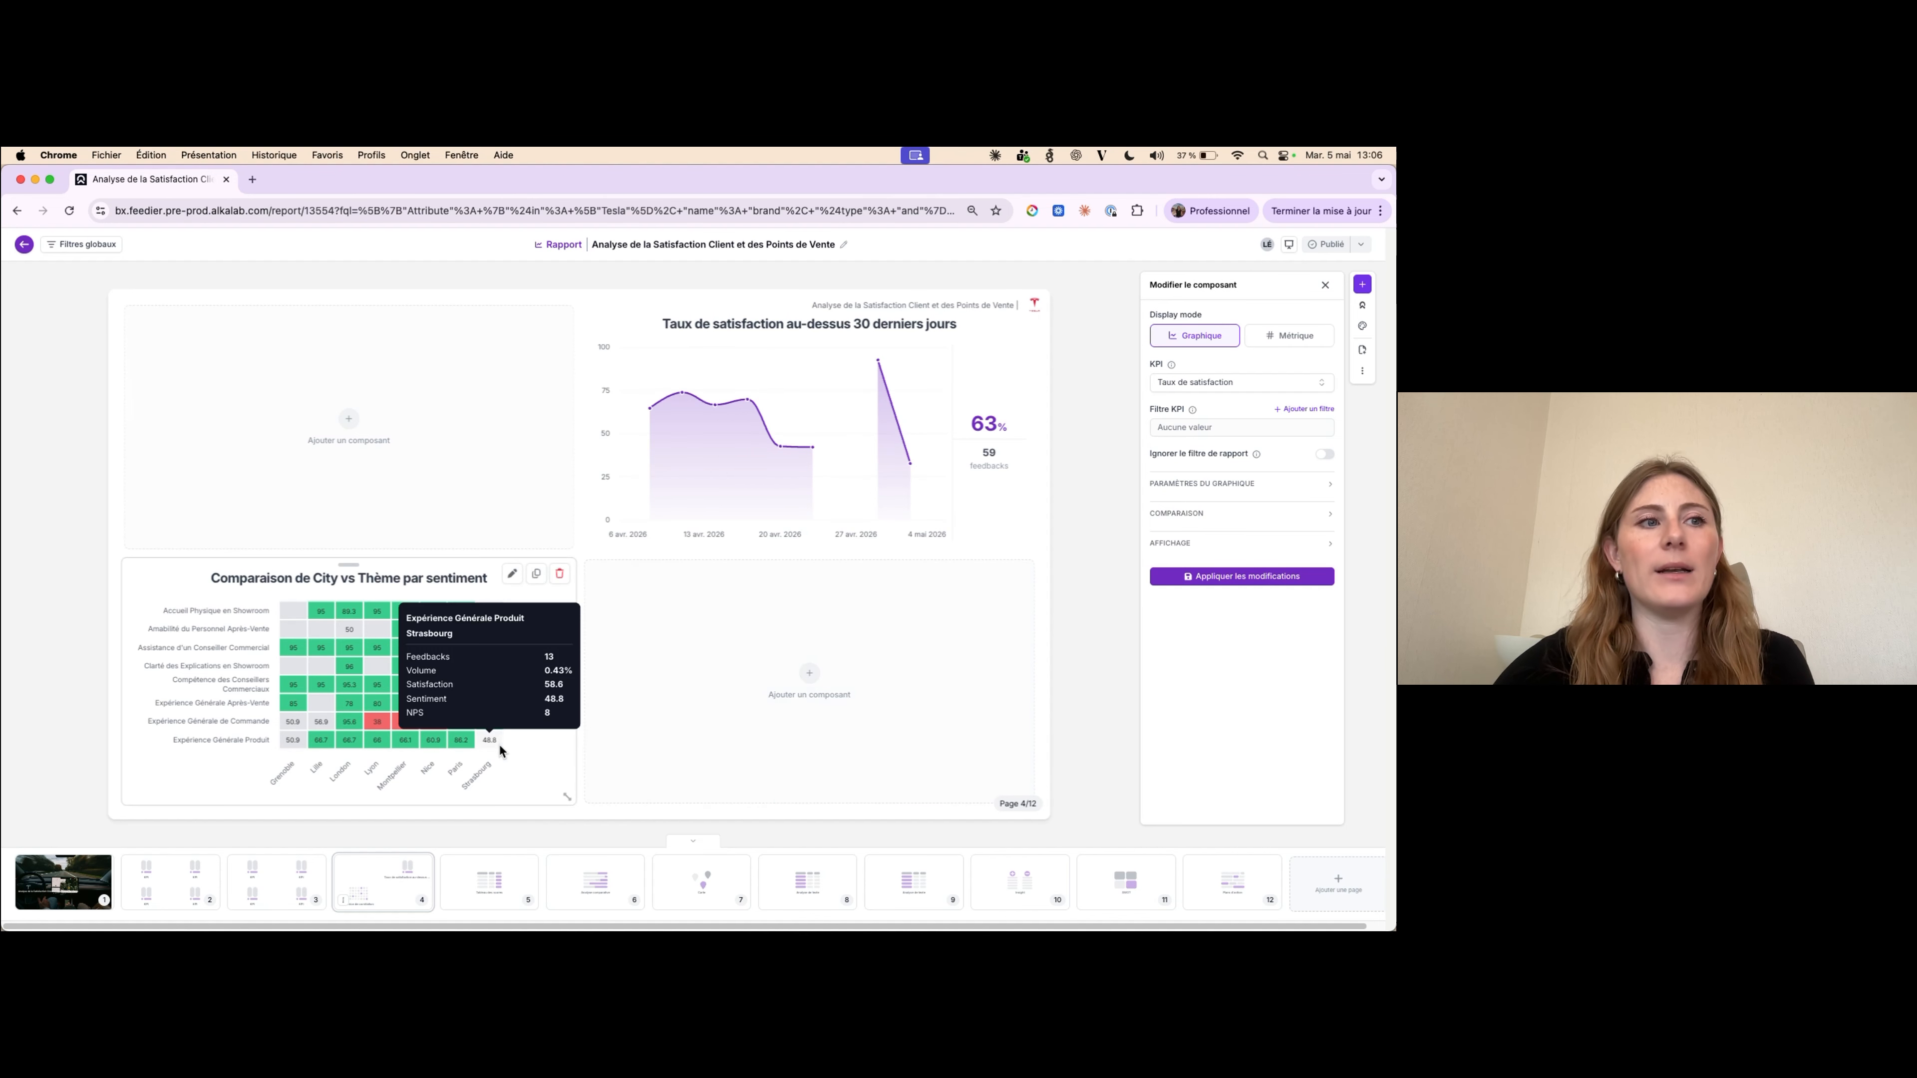
- Delete page 4 and the duplicate of the KPI overview page, and return to page 2
left_click(343, 909)
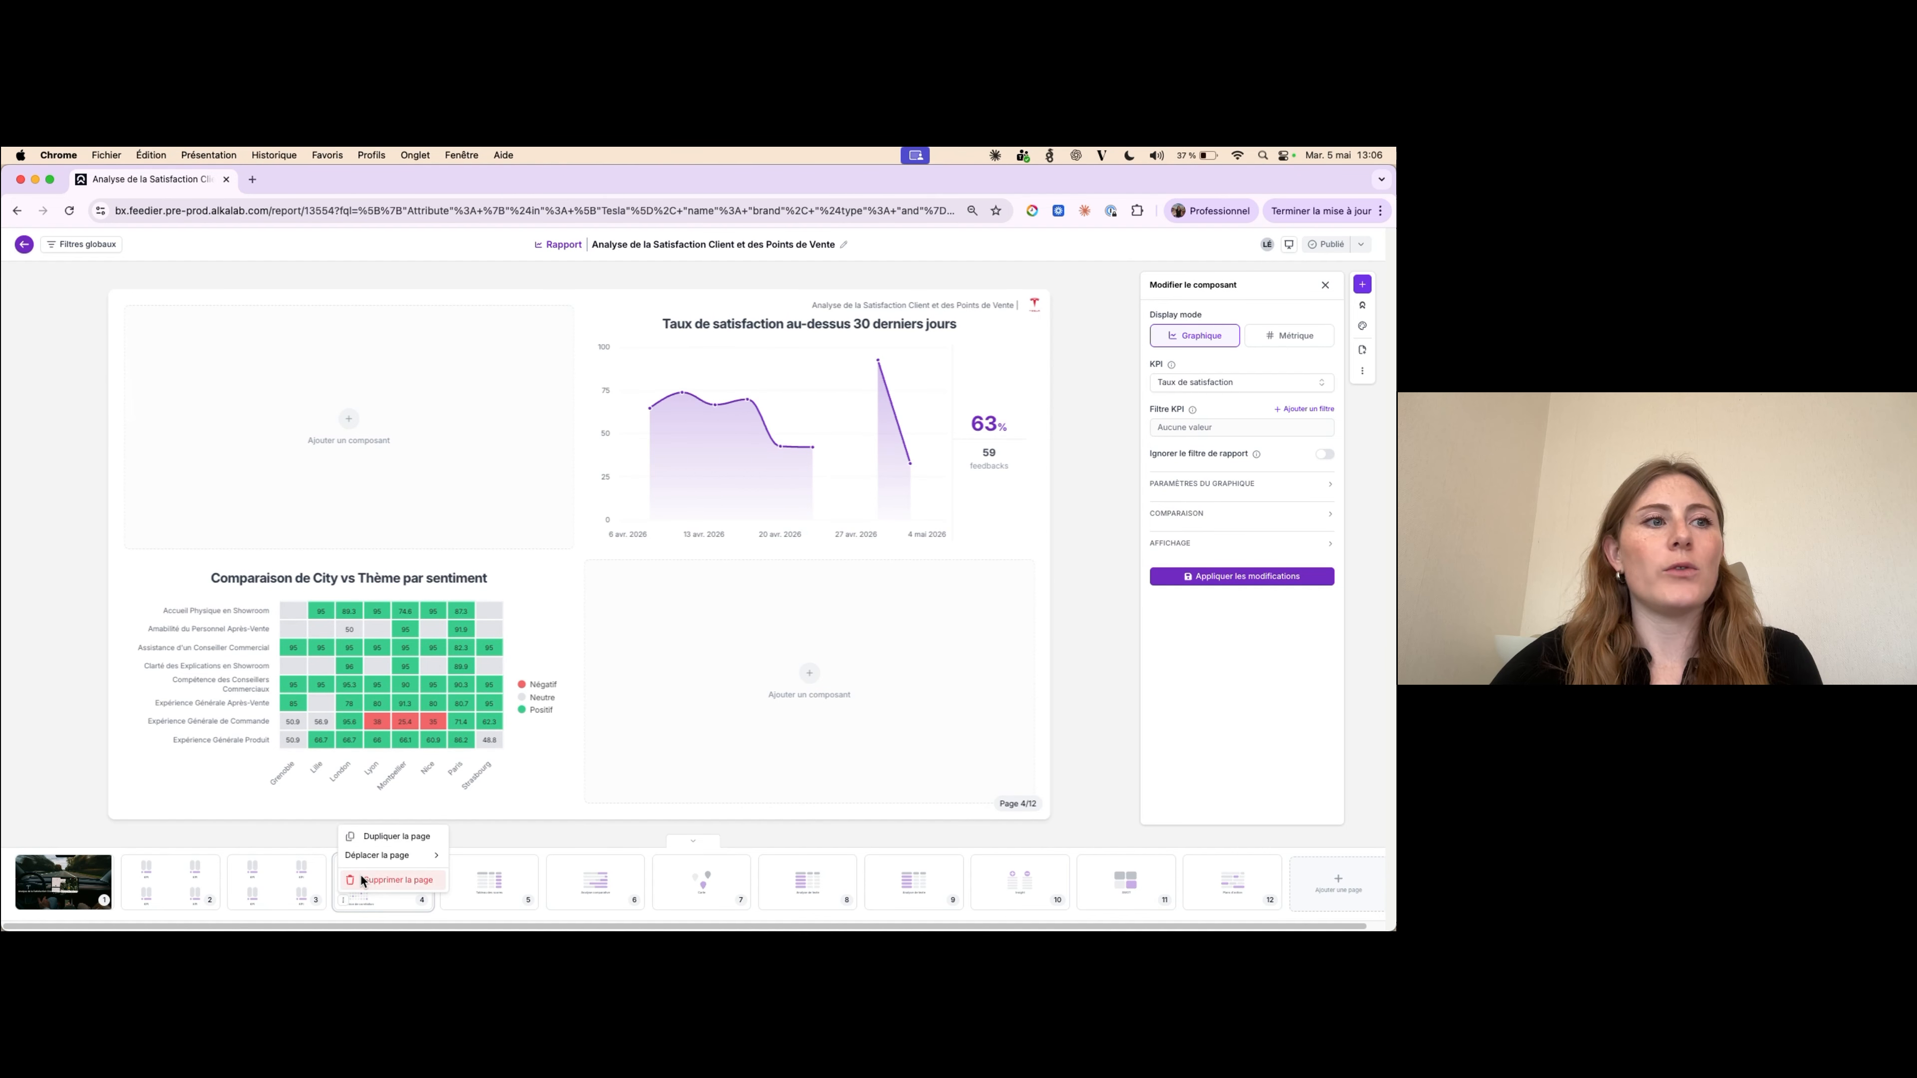
left_click(369, 880)
left_click(170, 893)
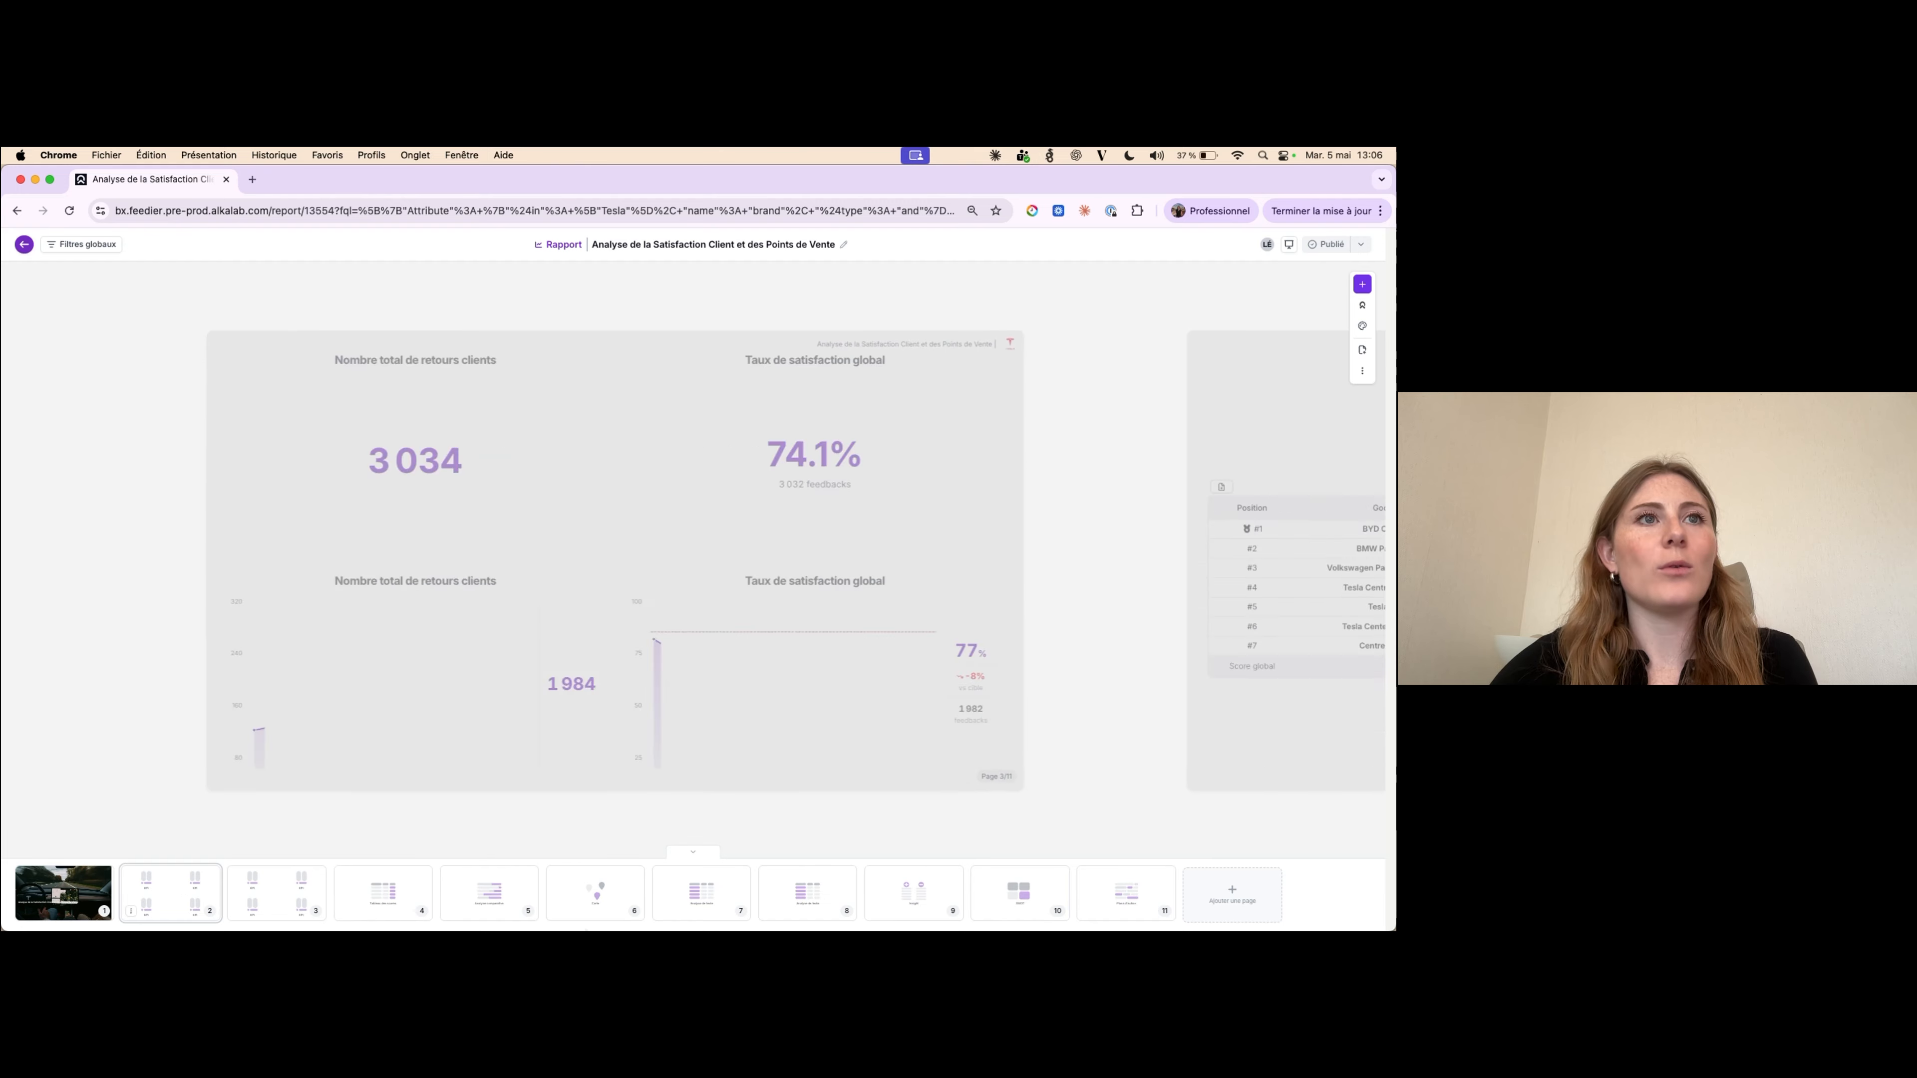
left_click(287, 906)
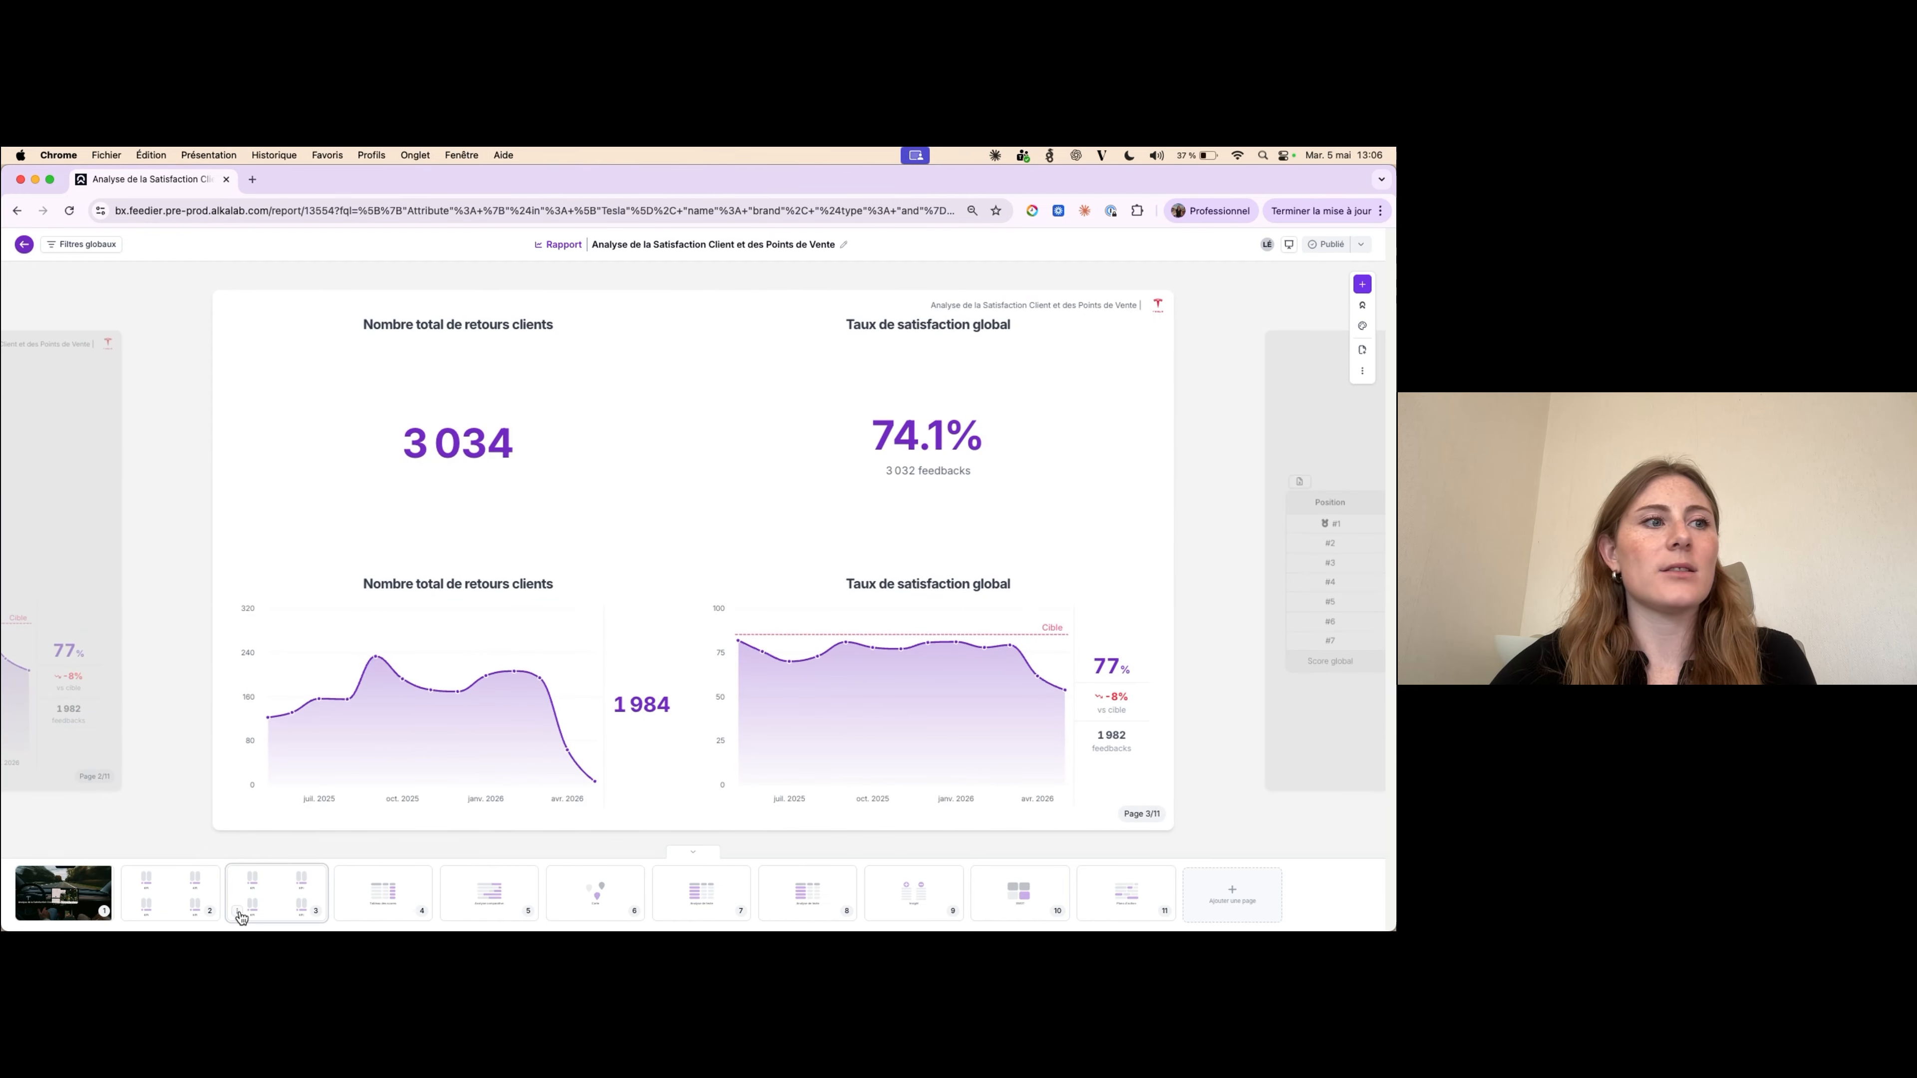
left_click(179, 896)
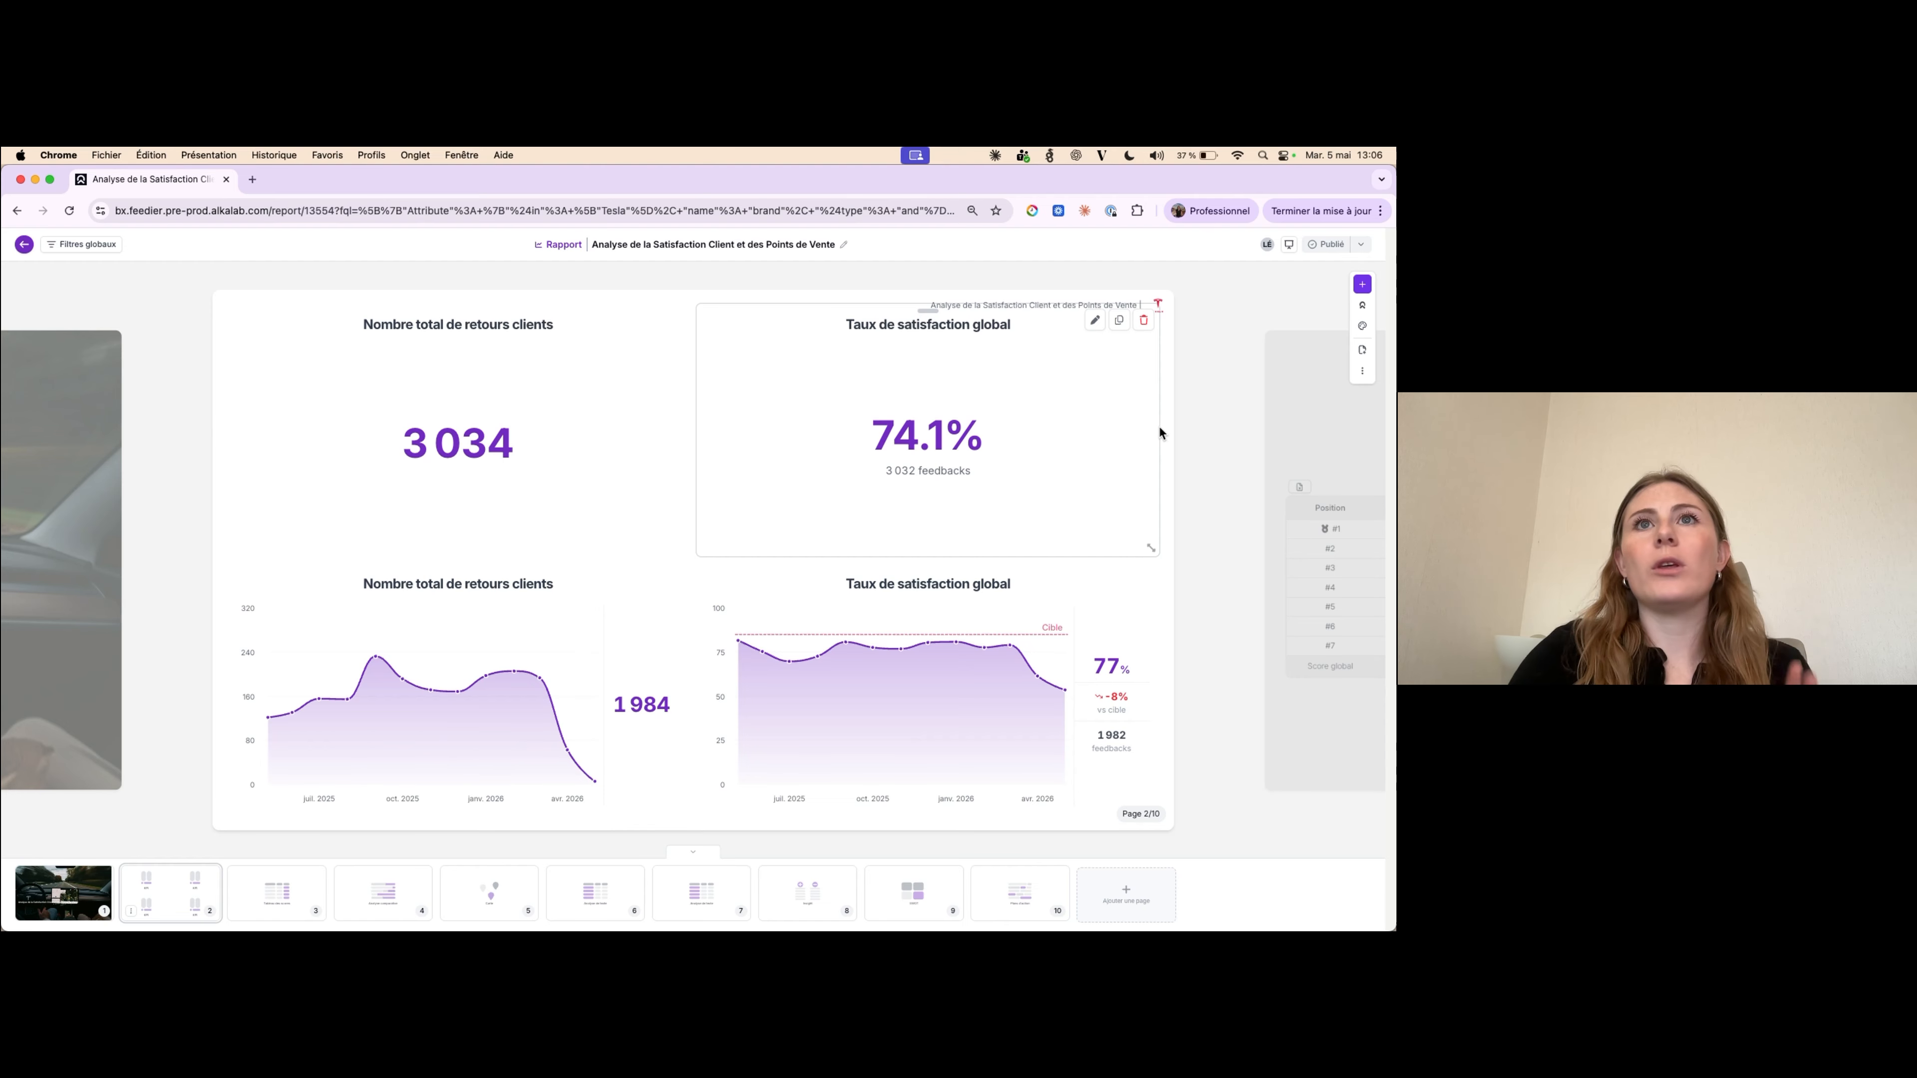
- Review the available component types, and open the lower Taux de satisfaction global chart's settings with its chart parameters, comparison and display sections expanded
left_click(1362, 284)
mouse_move(1179, 379)
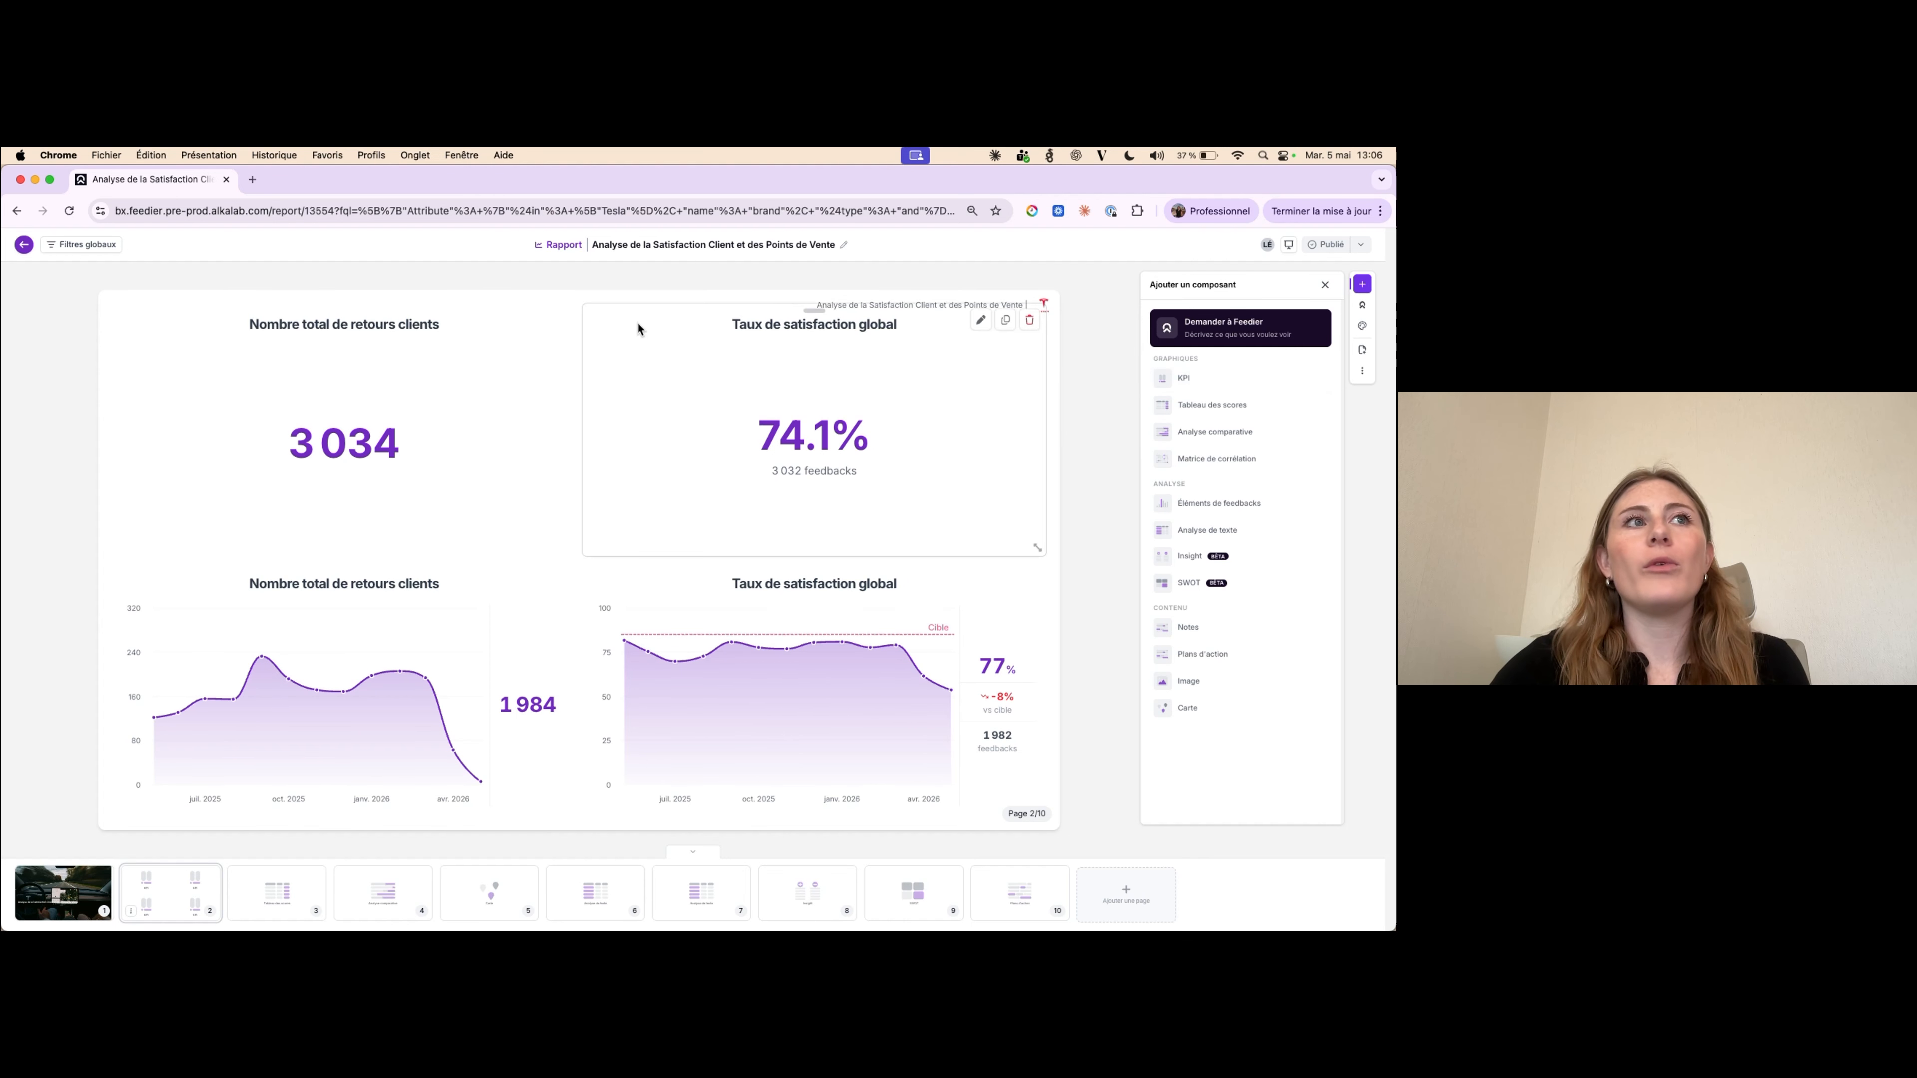
mouse_move(496, 328)
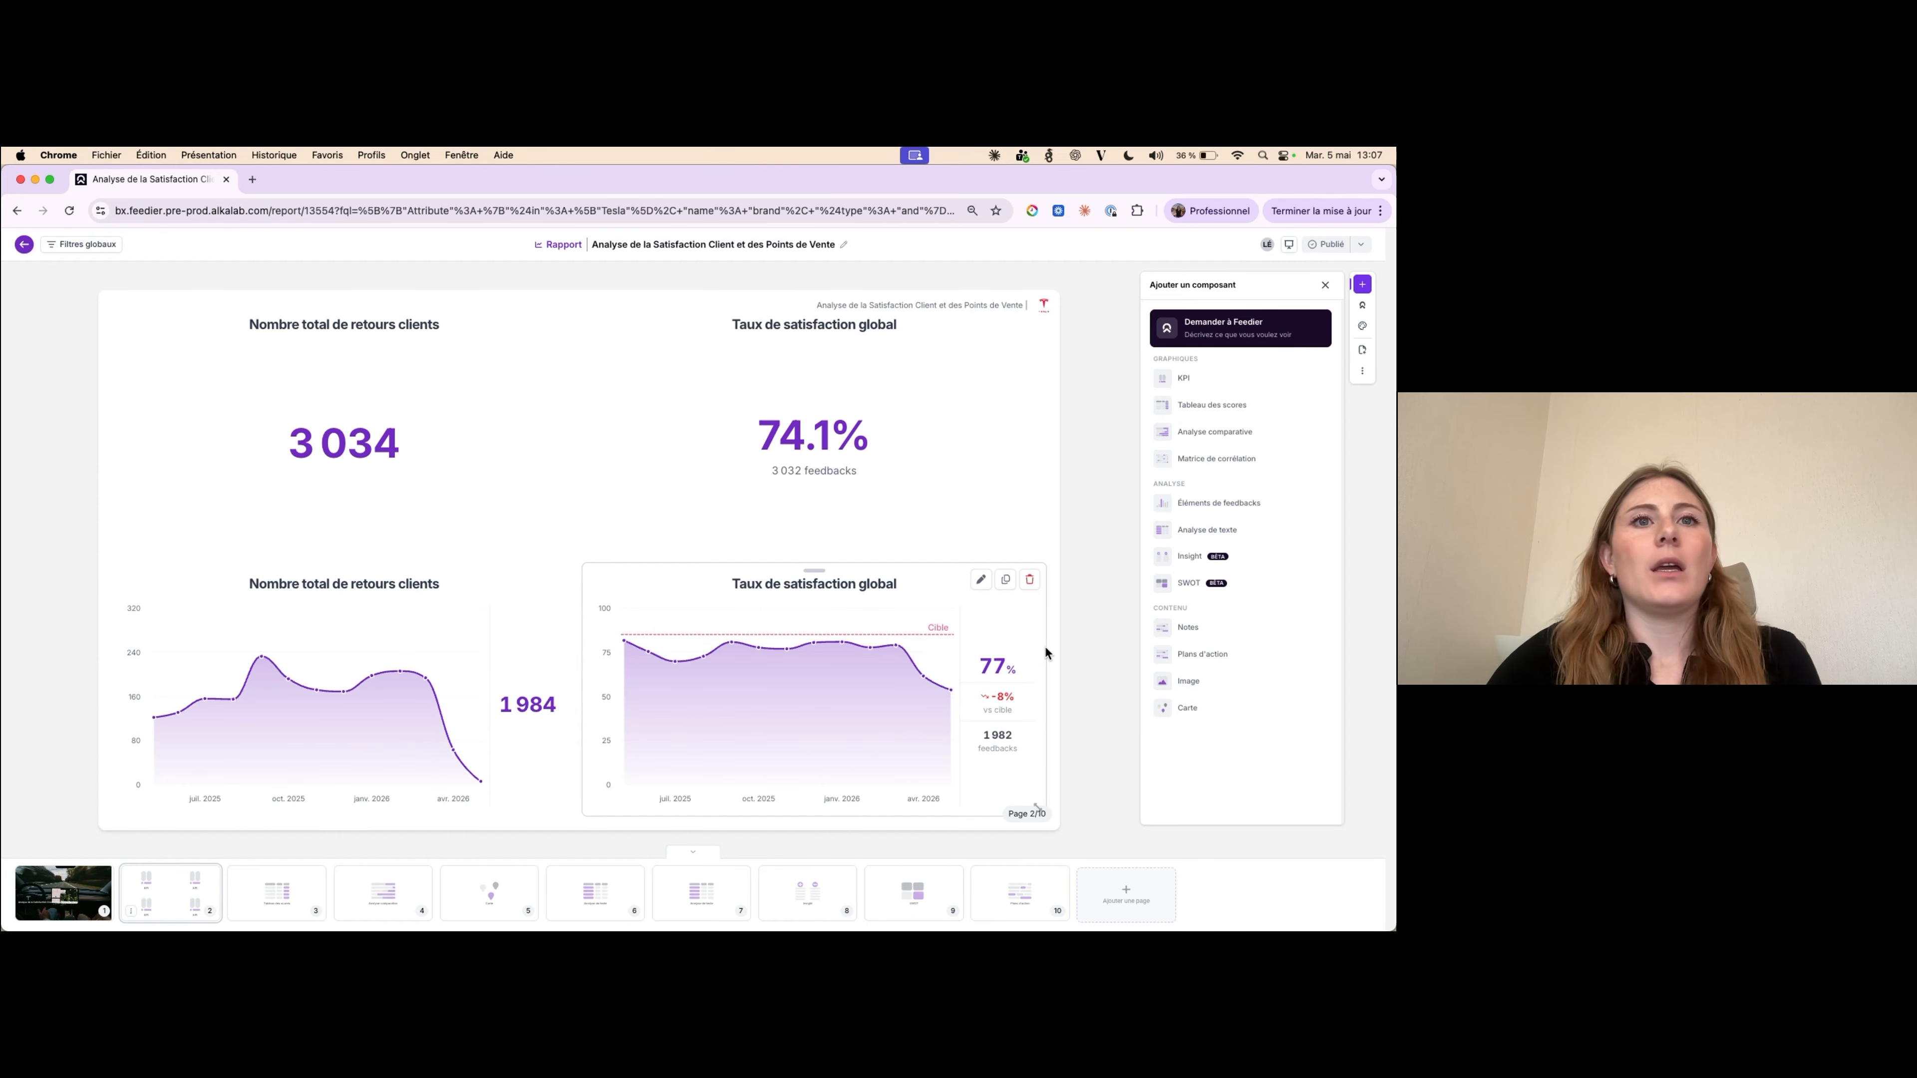
left_click(983, 580)
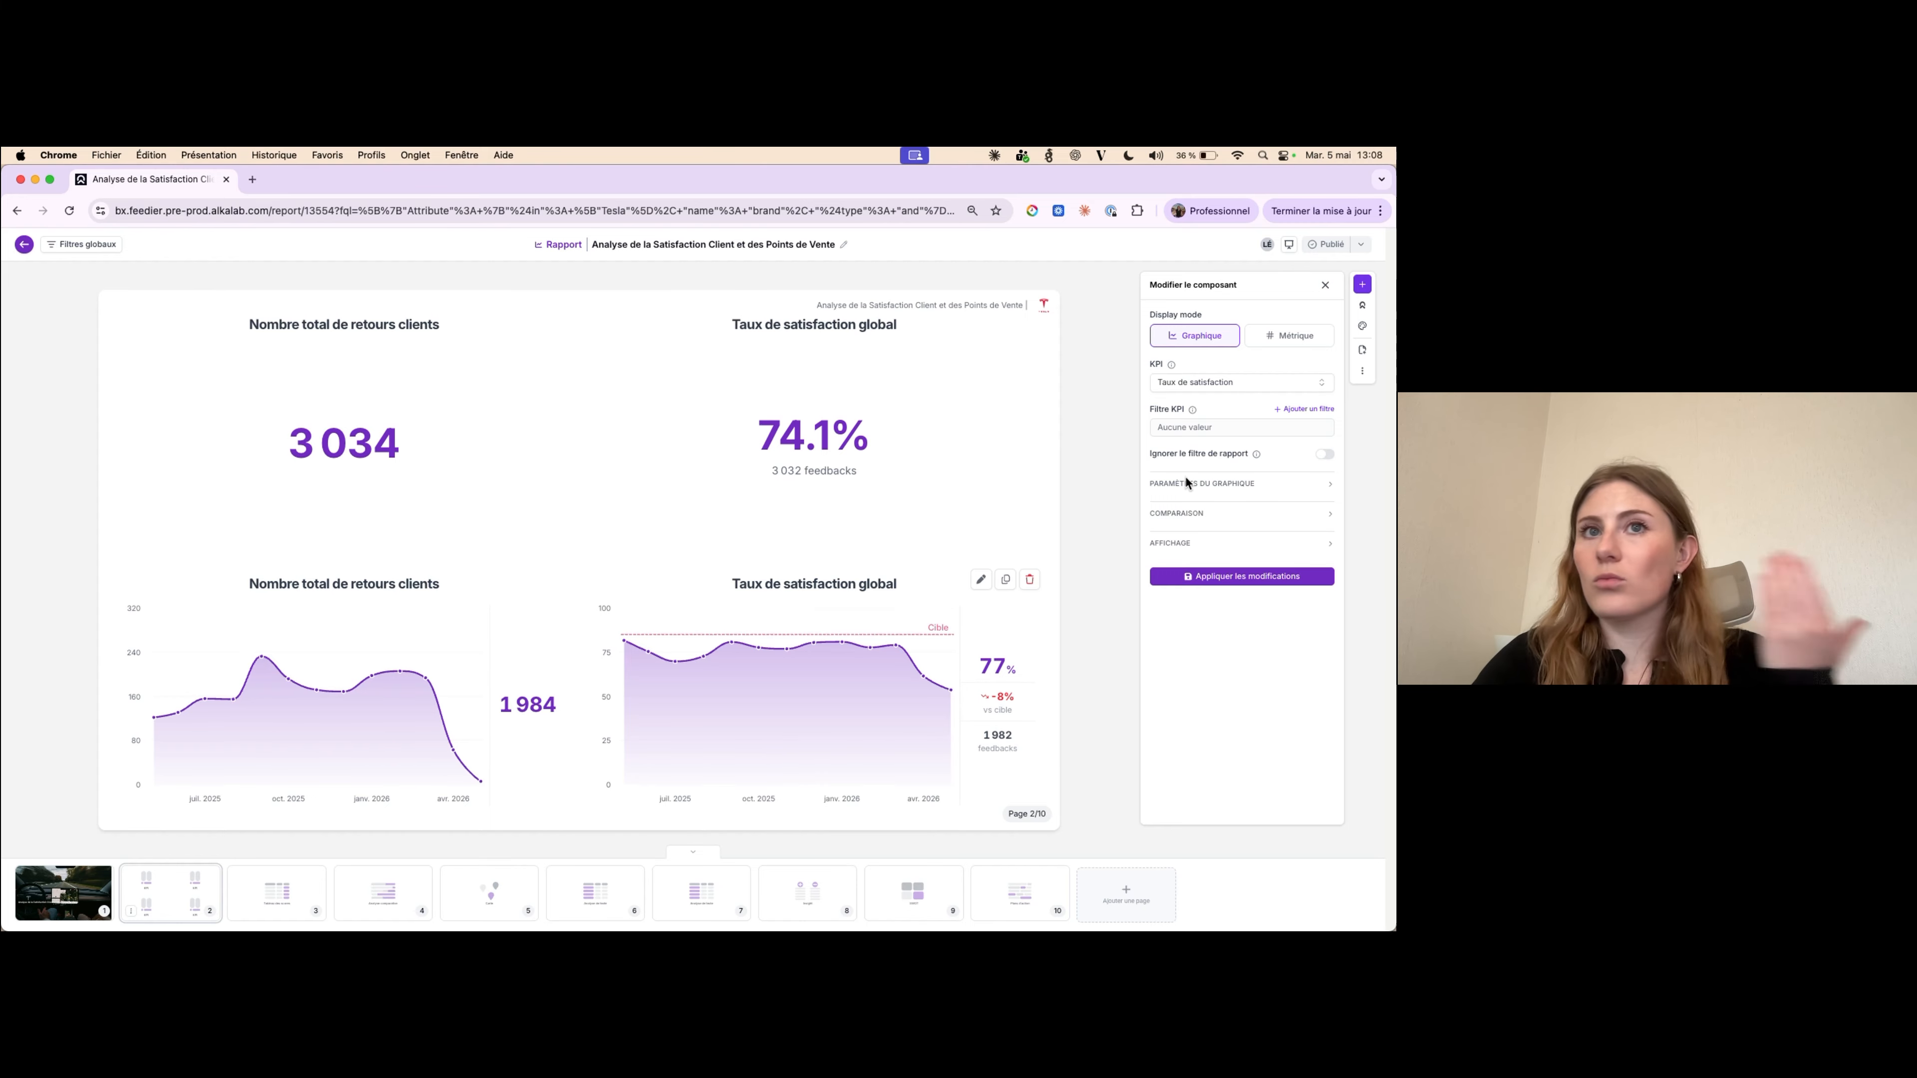
left_click(1195, 485)
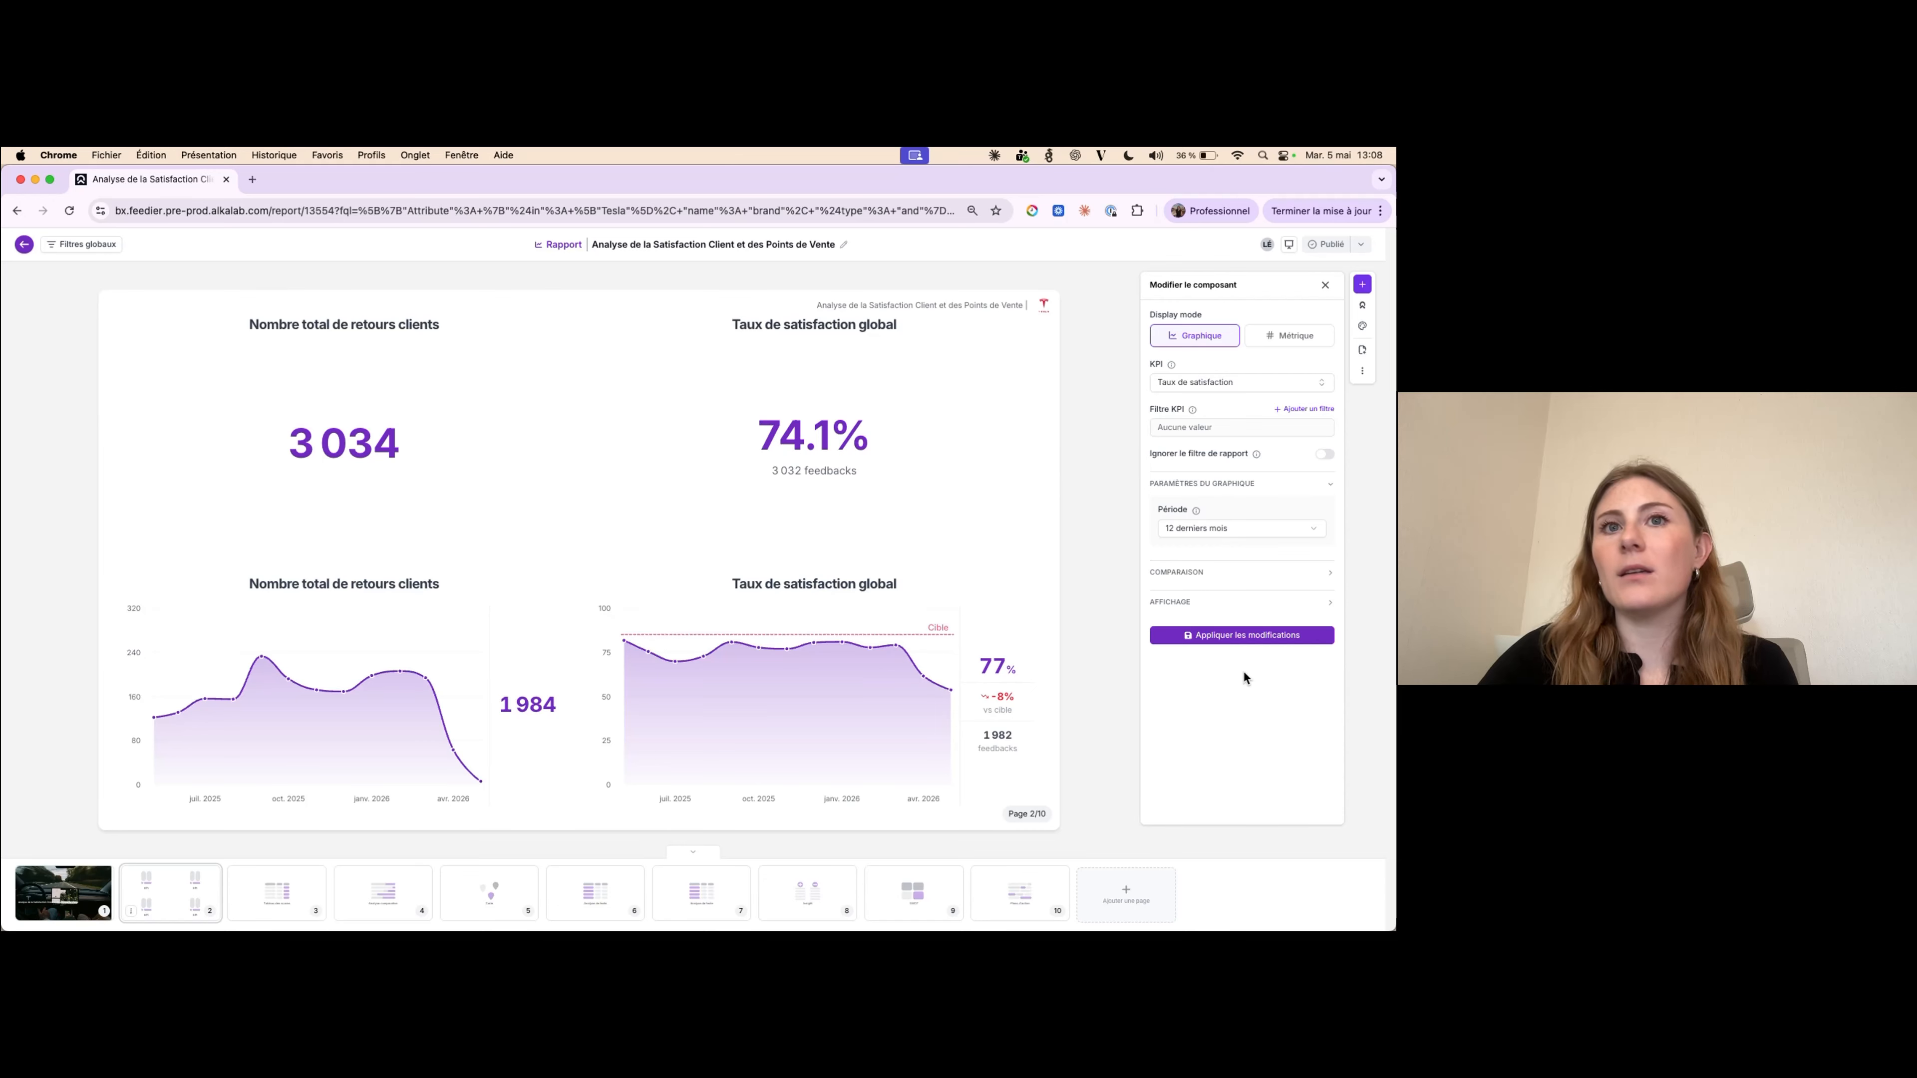
left_click(1225, 574)
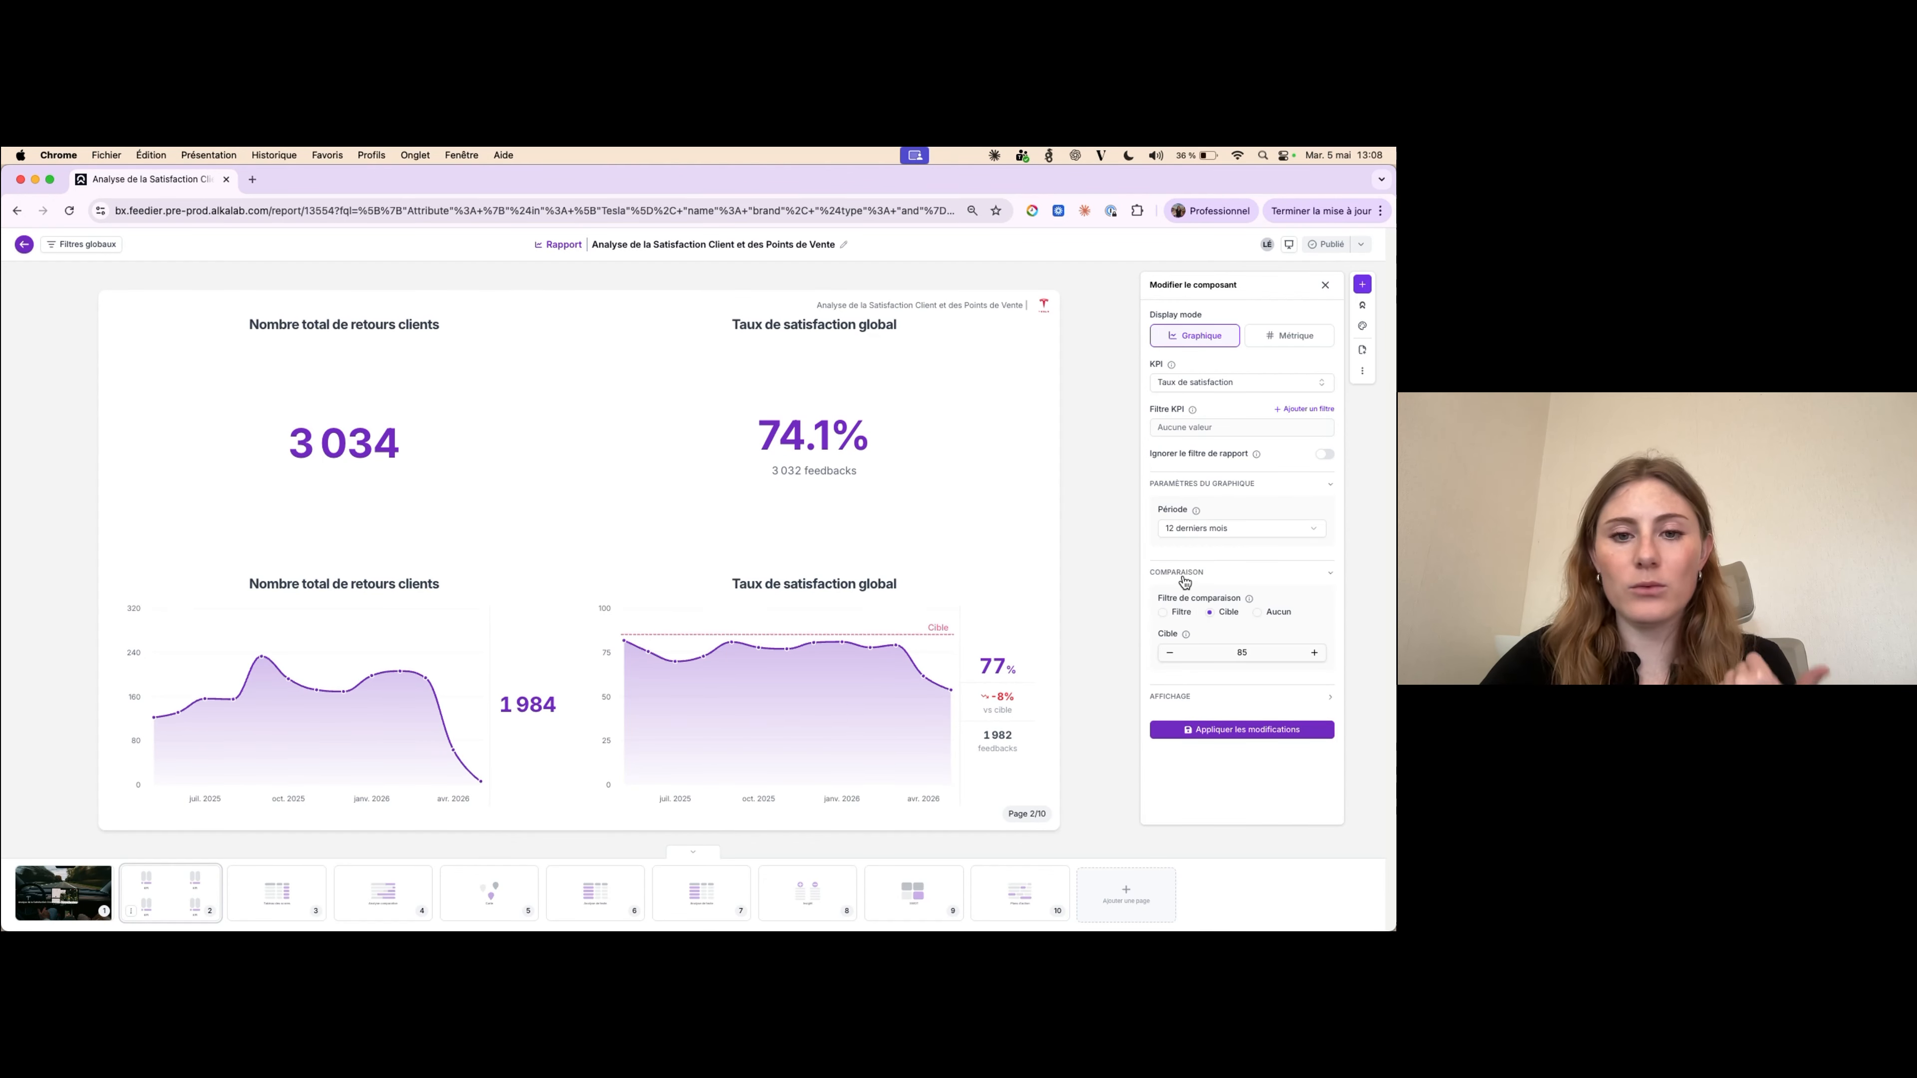
left_click(1174, 698)
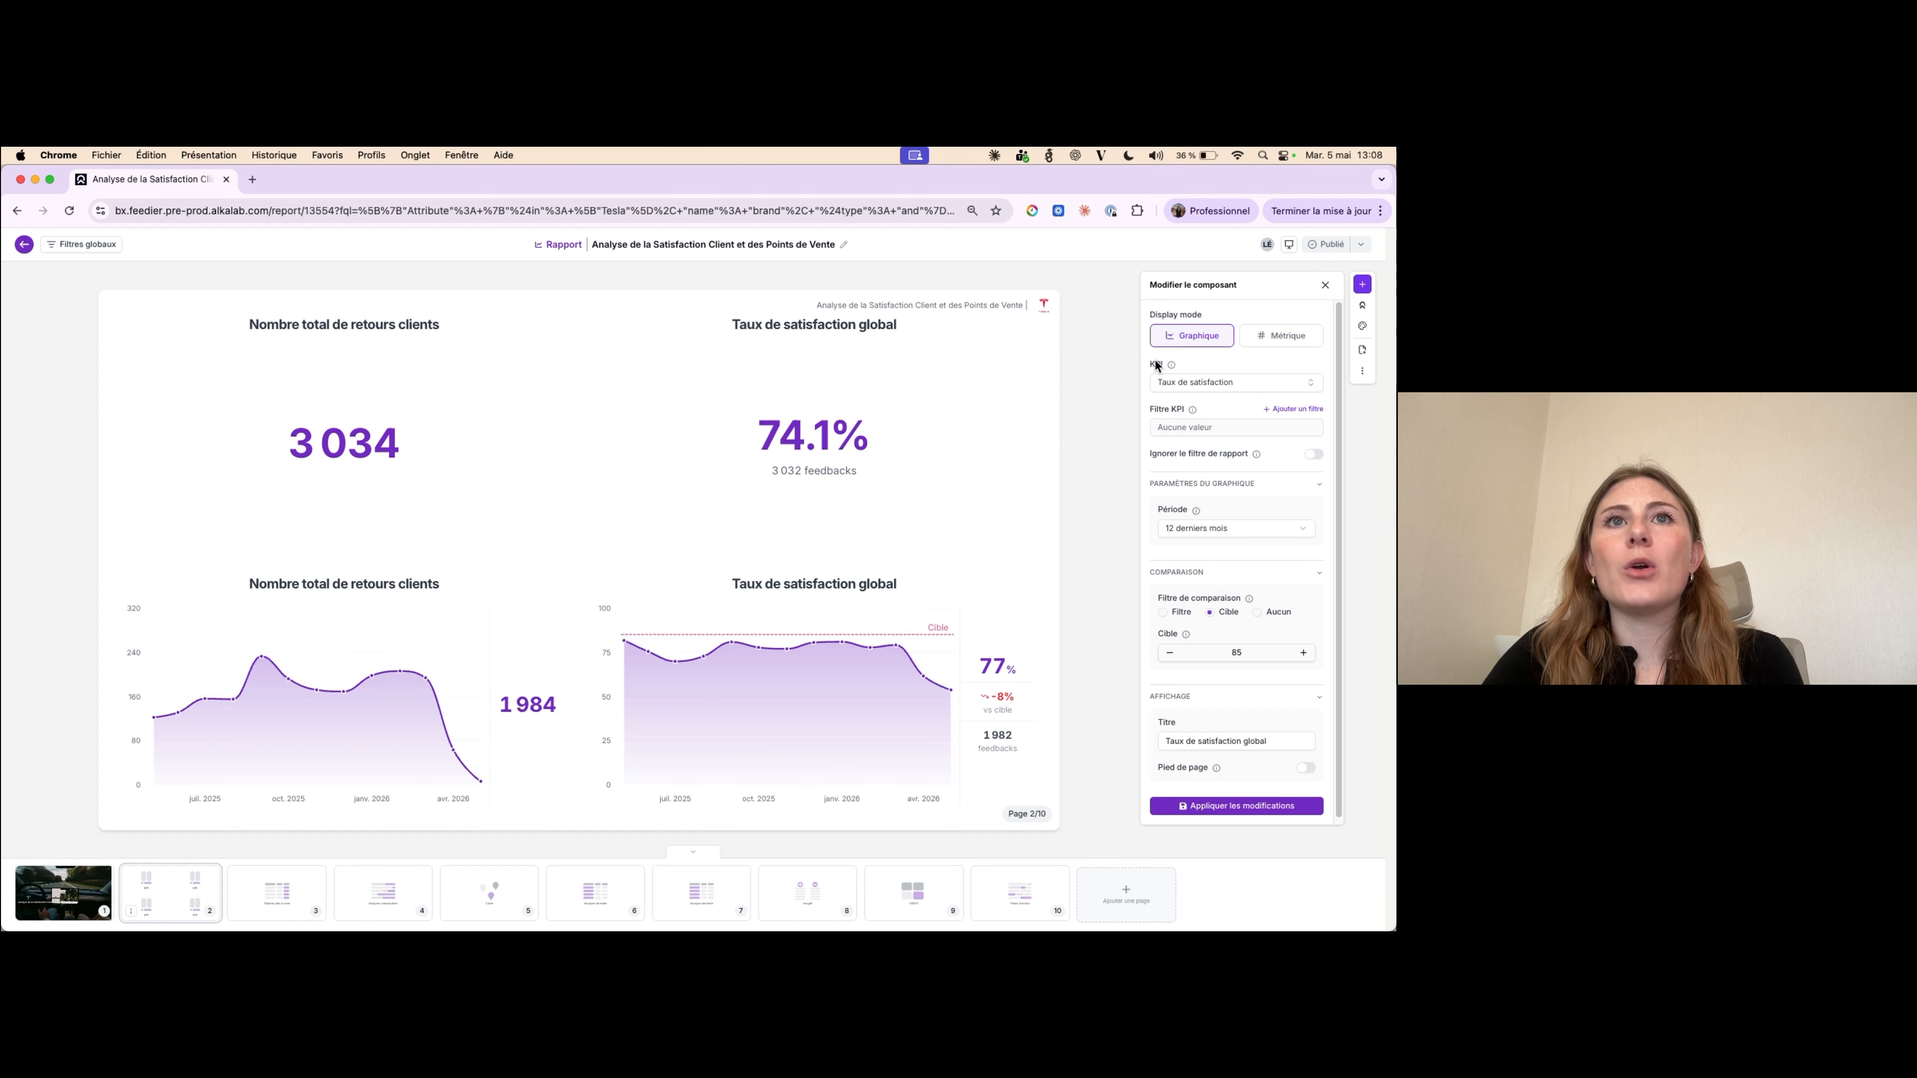
- Look through the KPI types available for the satisfaction chart and close the list without changing the selection
left_click(1235, 385)
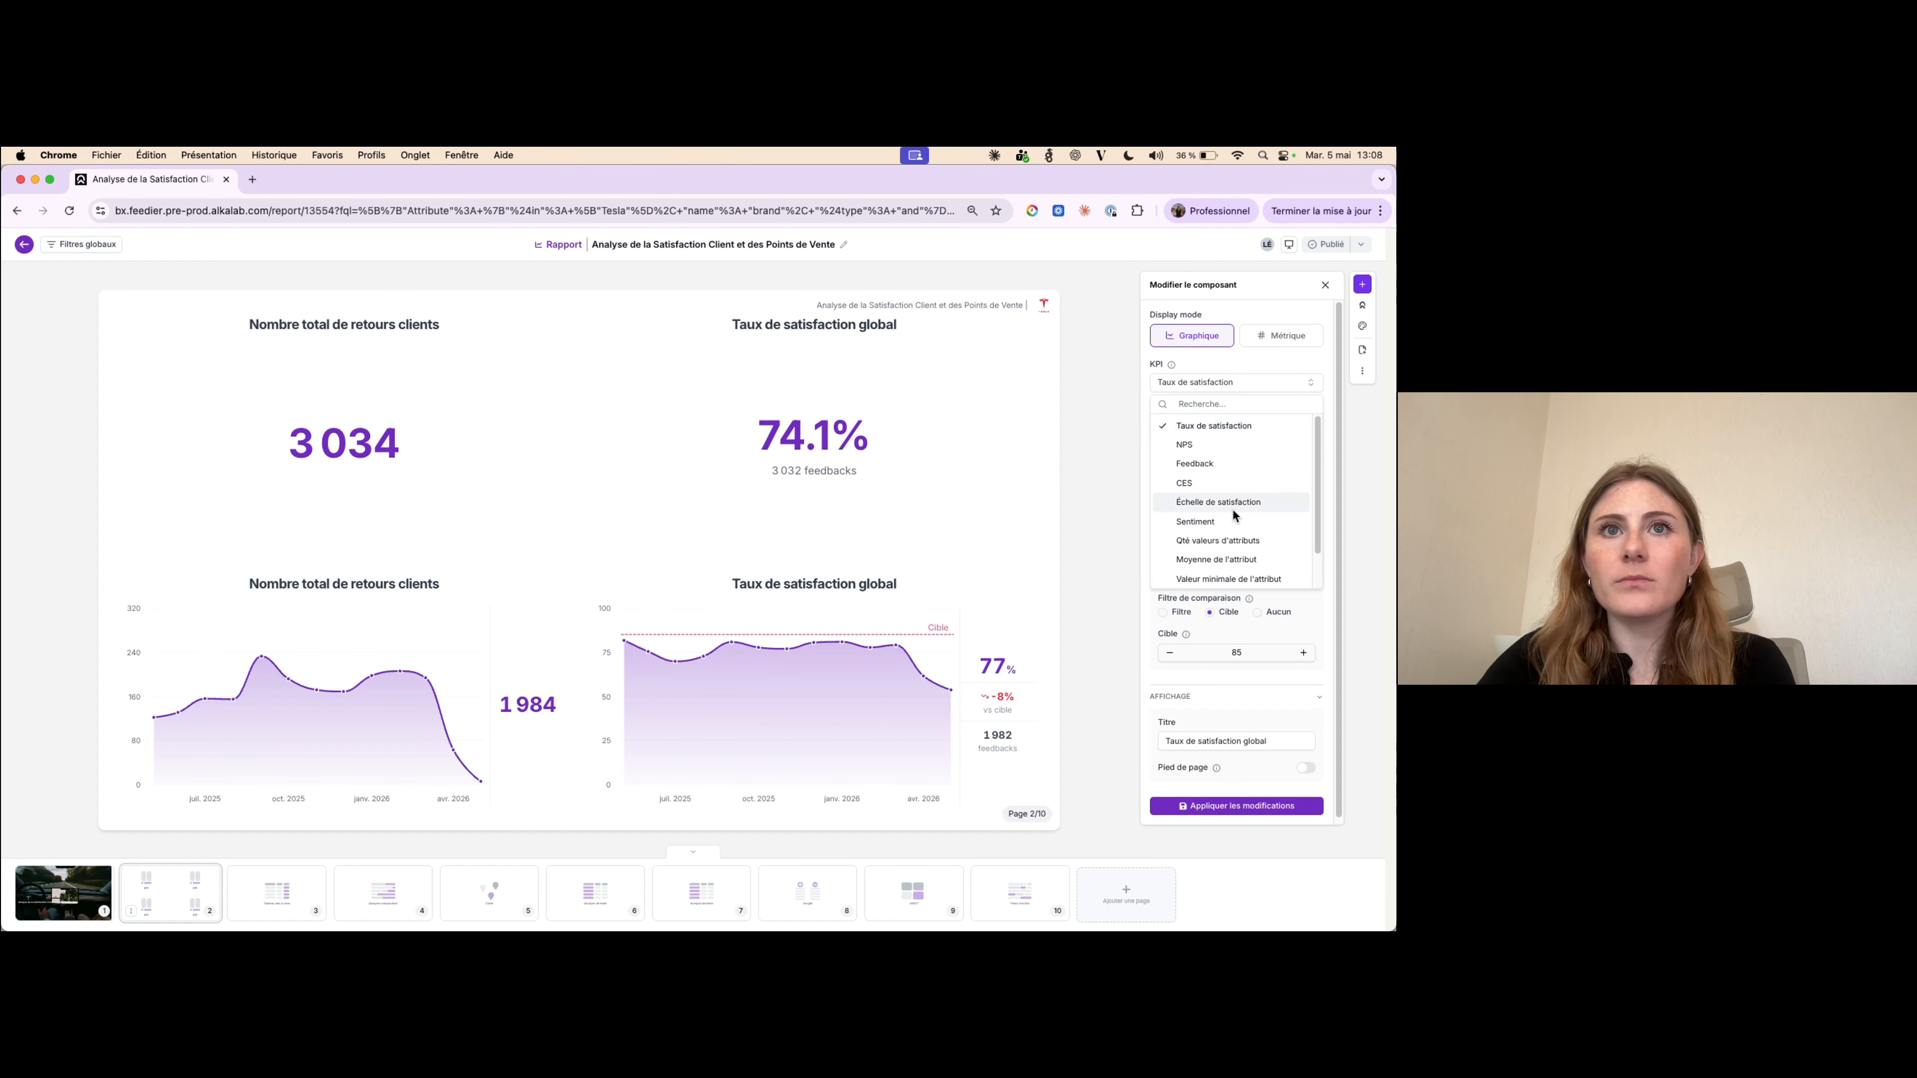
scroll(1231, 508, "down", 2)
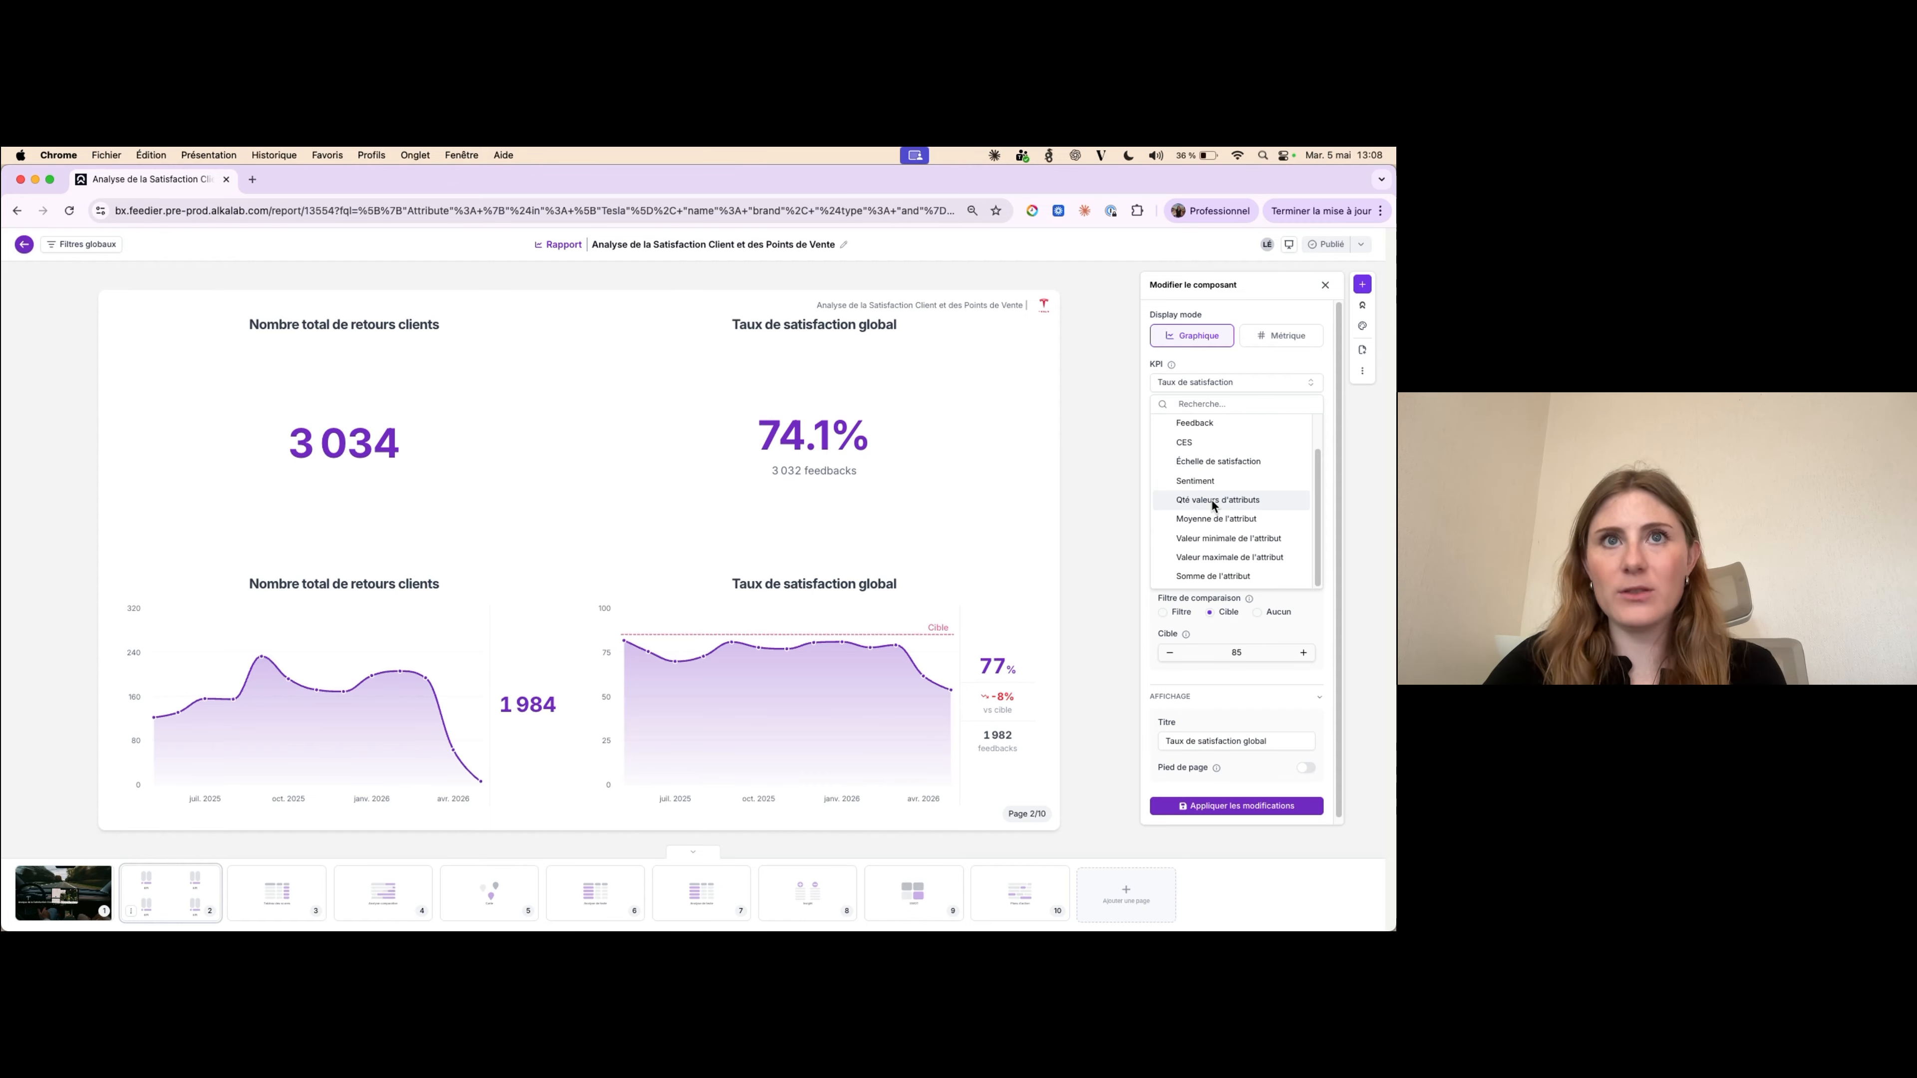
scroll(1222, 504, "up", 2)
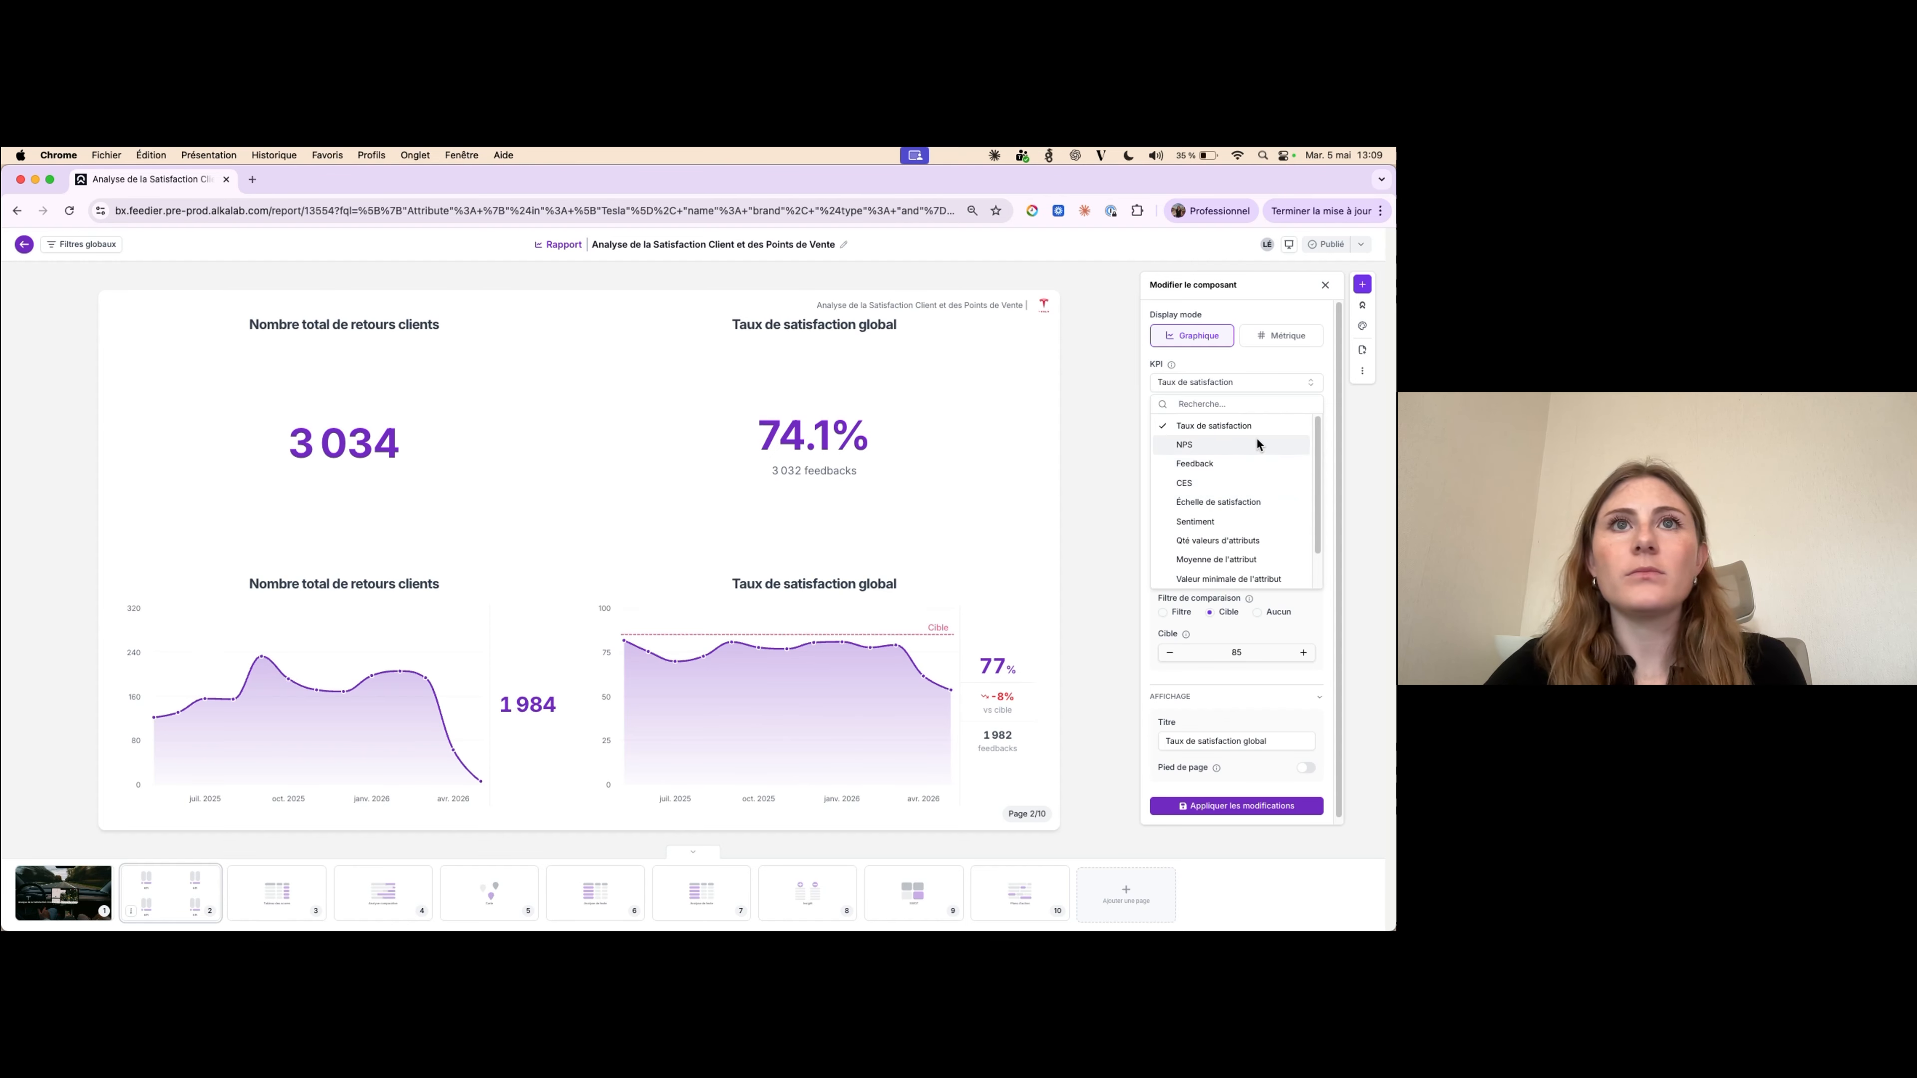
left_click(749, 439)
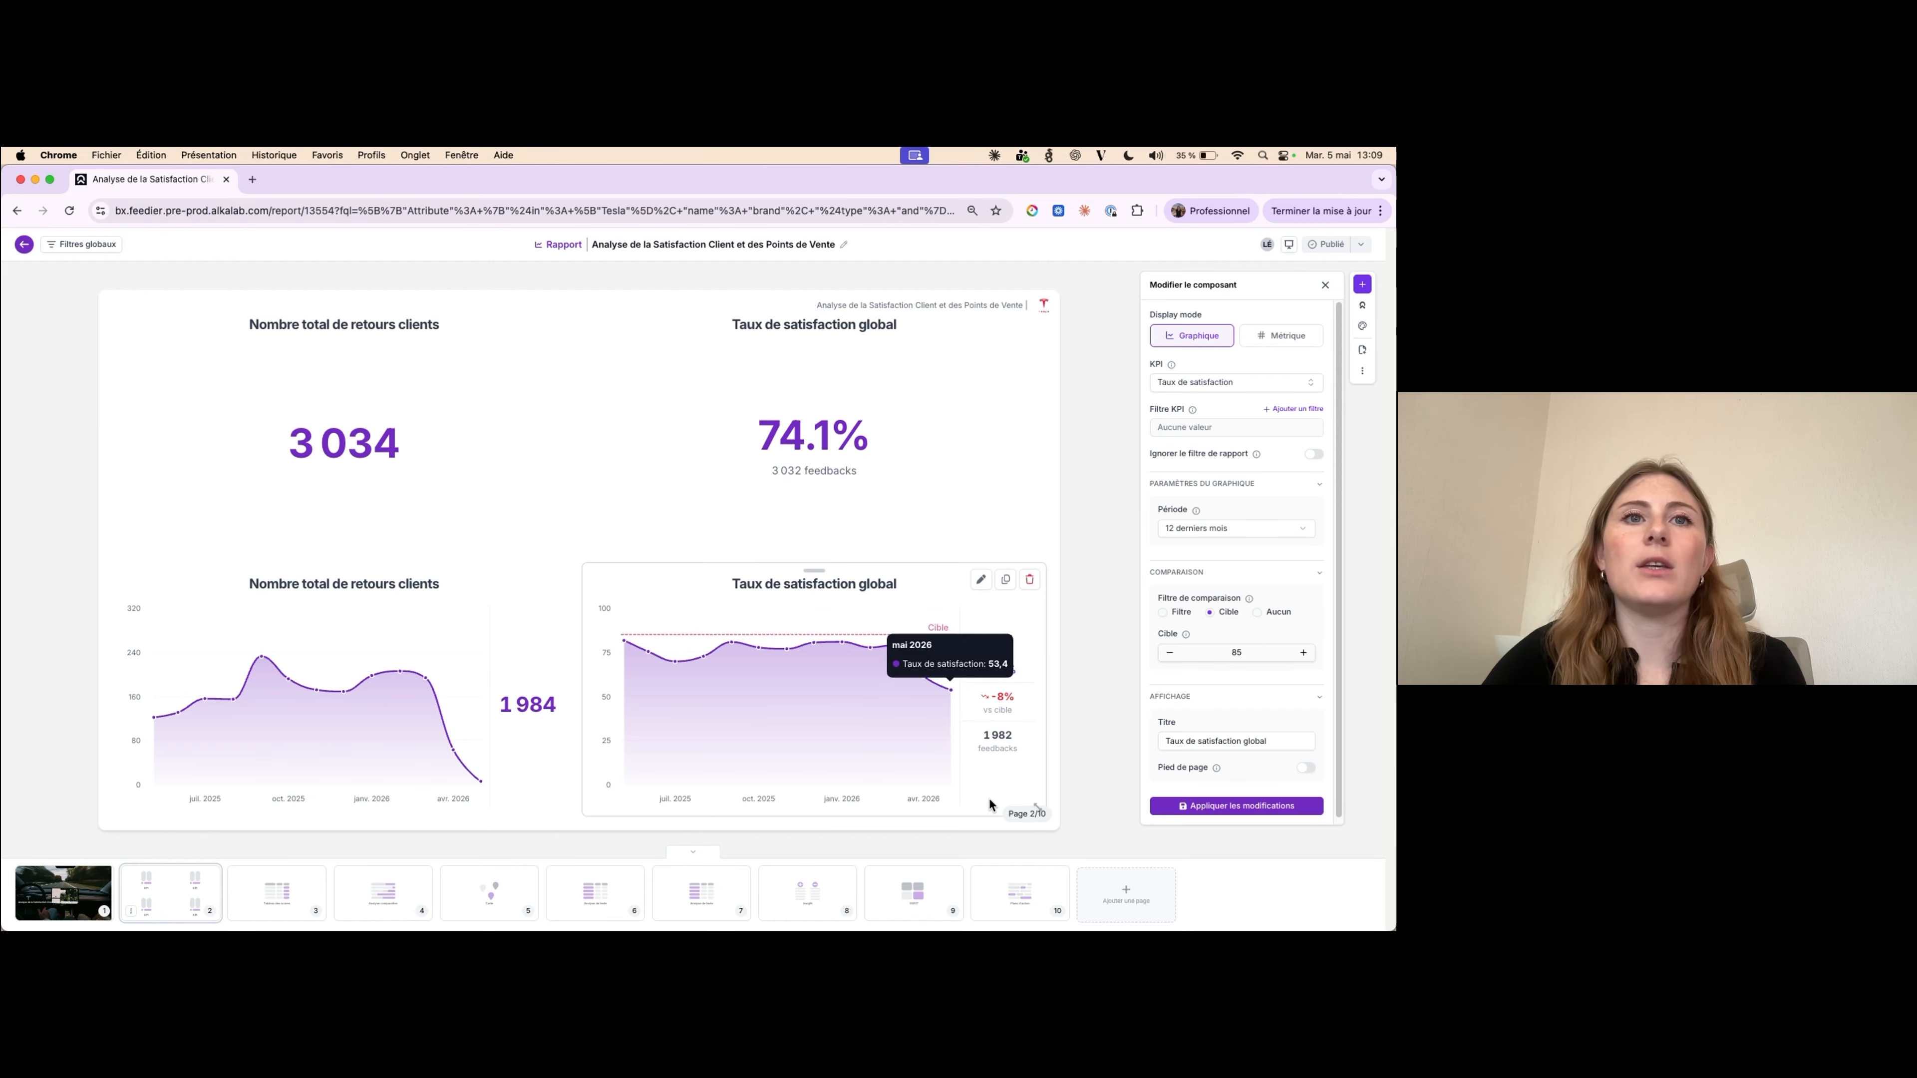
- Examine the chart's KPI filter setting and the report's global filters
scroll(1221, 441, "down", 1)
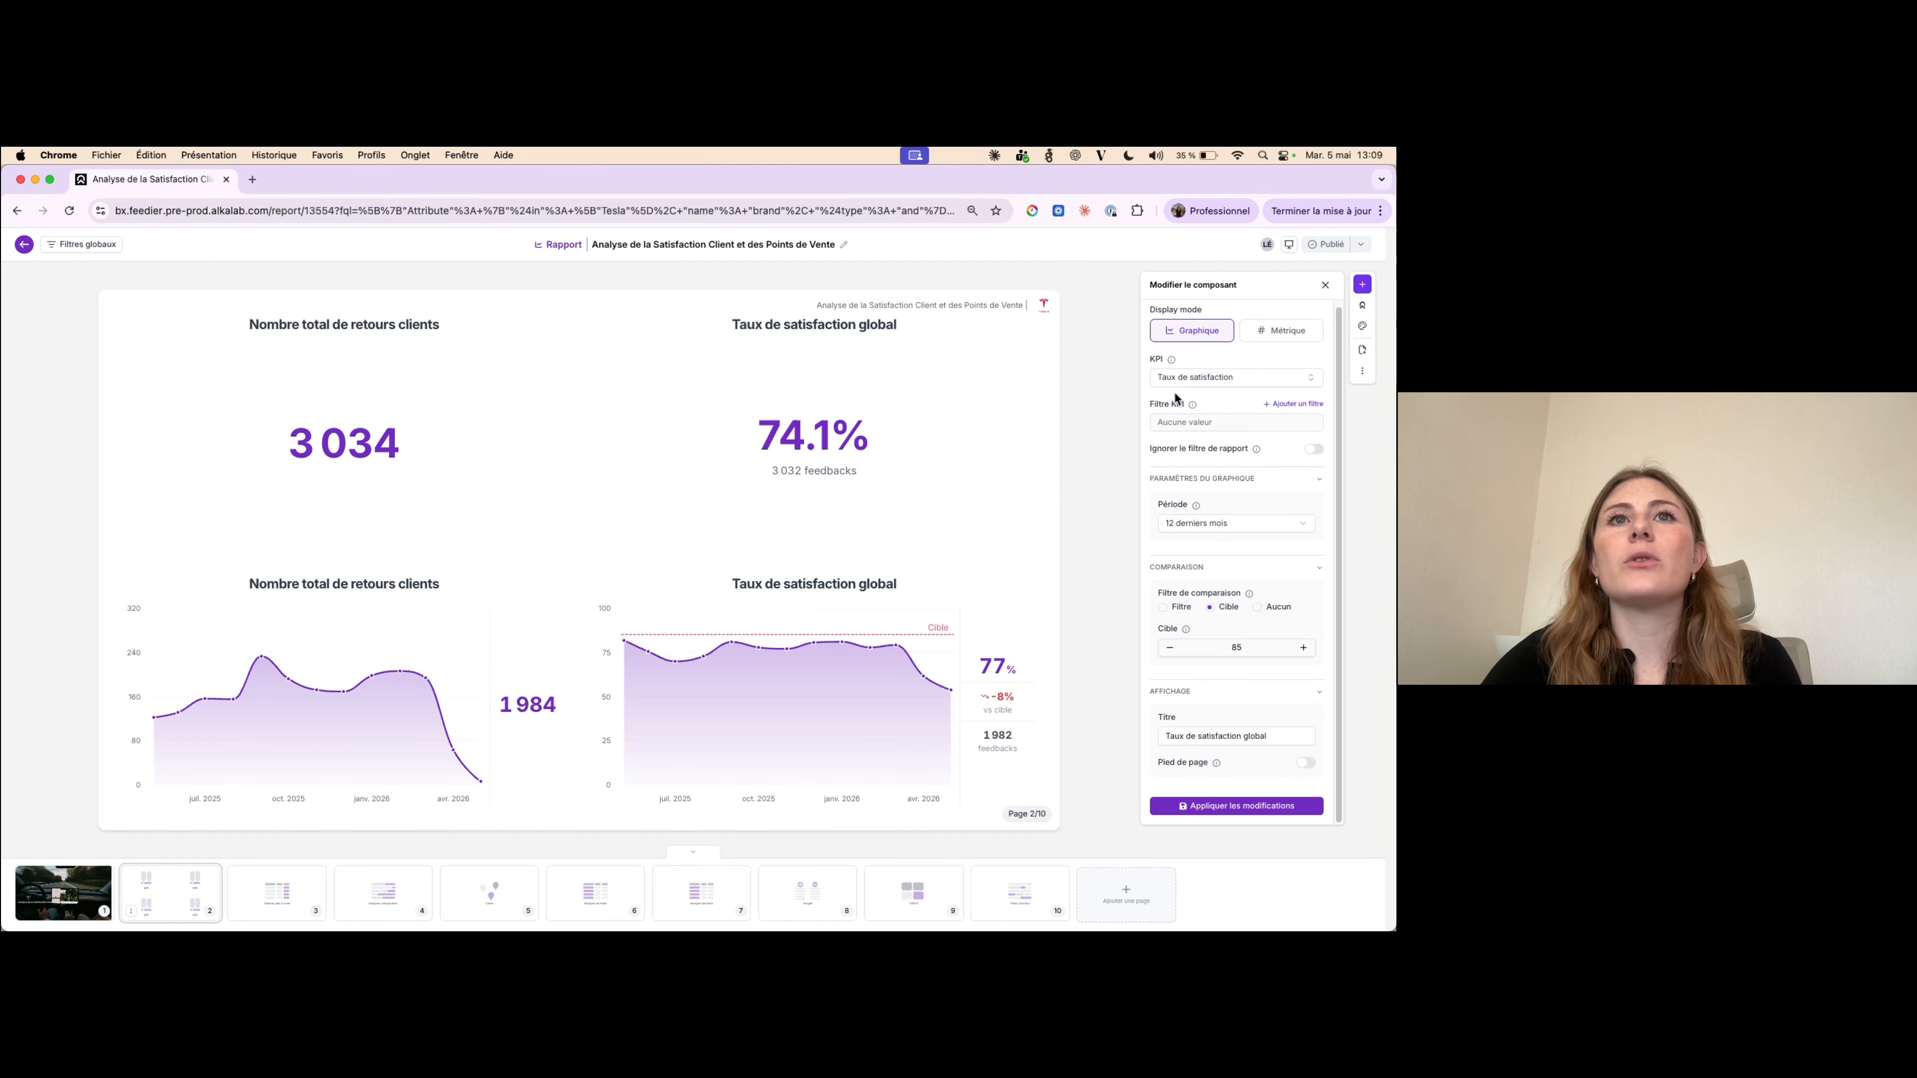
mouse_move(1191, 405)
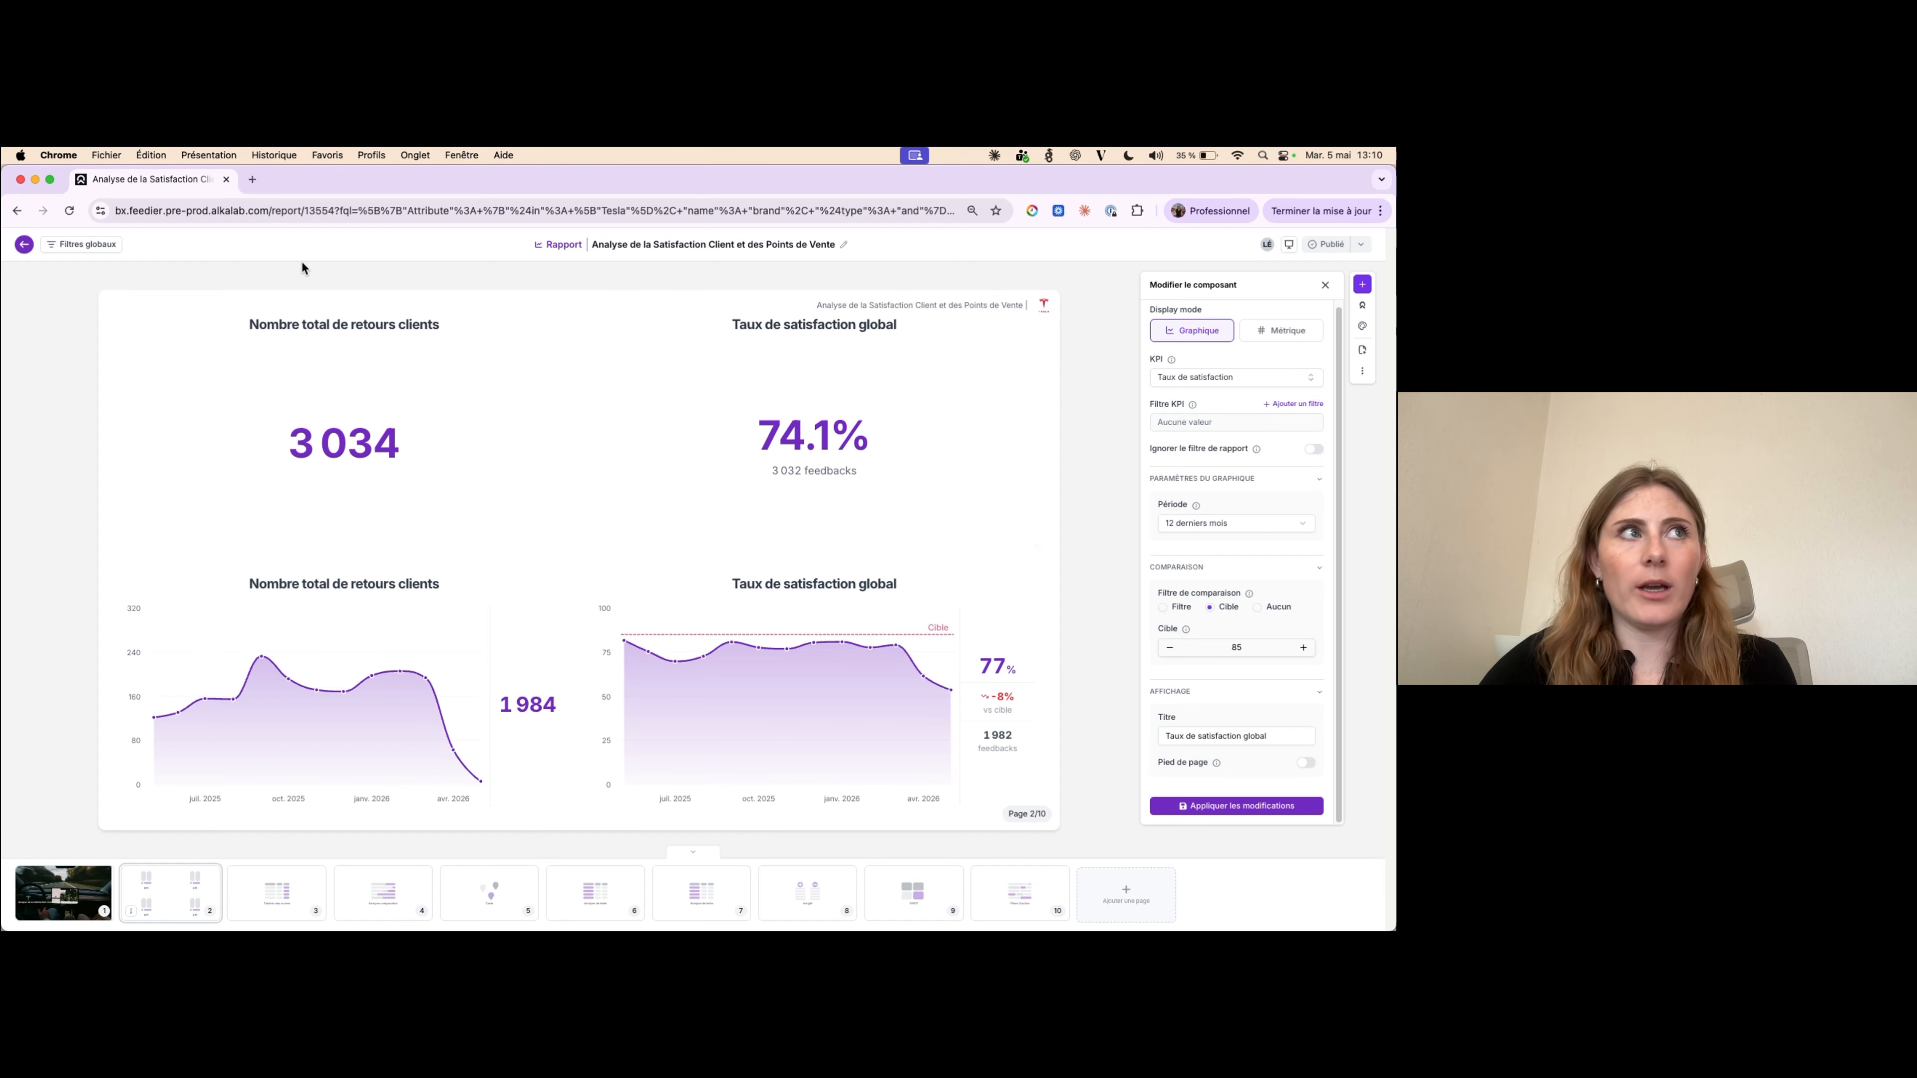
left_click(76, 245)
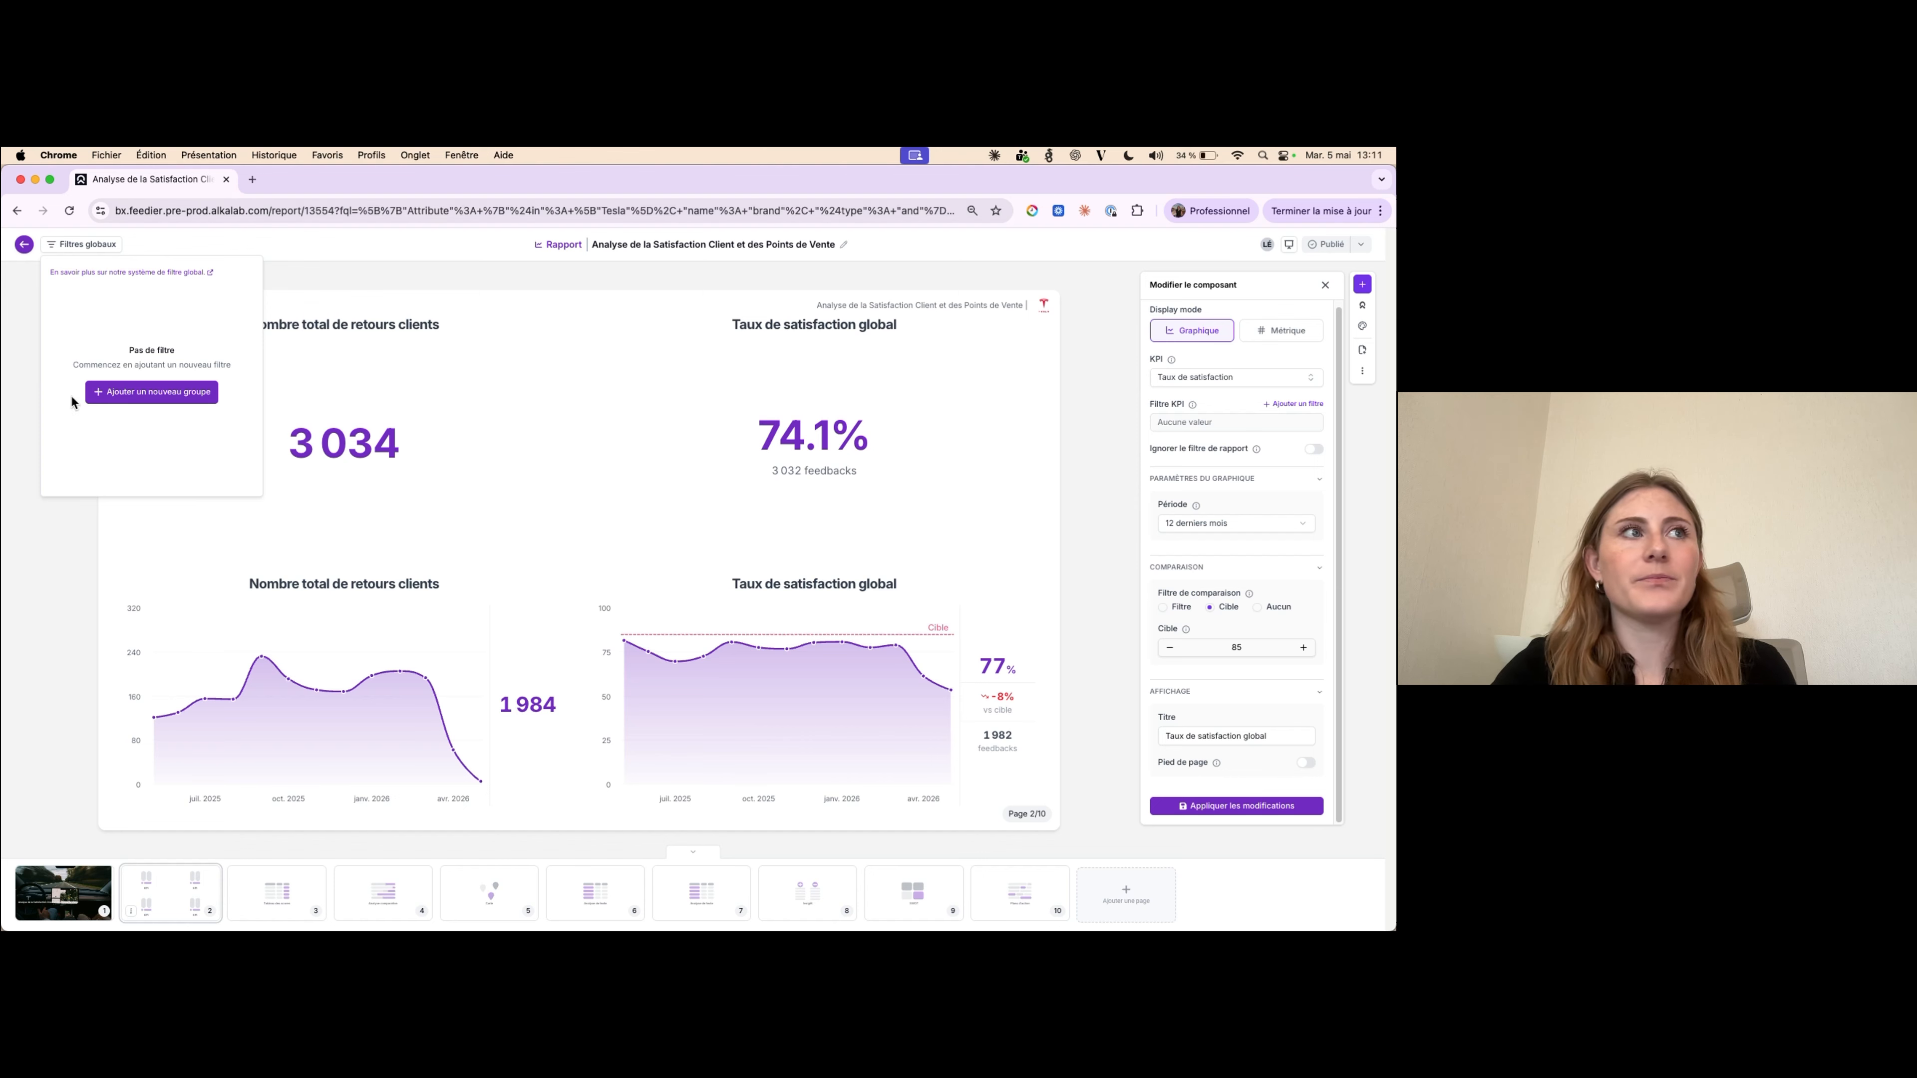
mouse_move(331, 311)
left_click(409, 267)
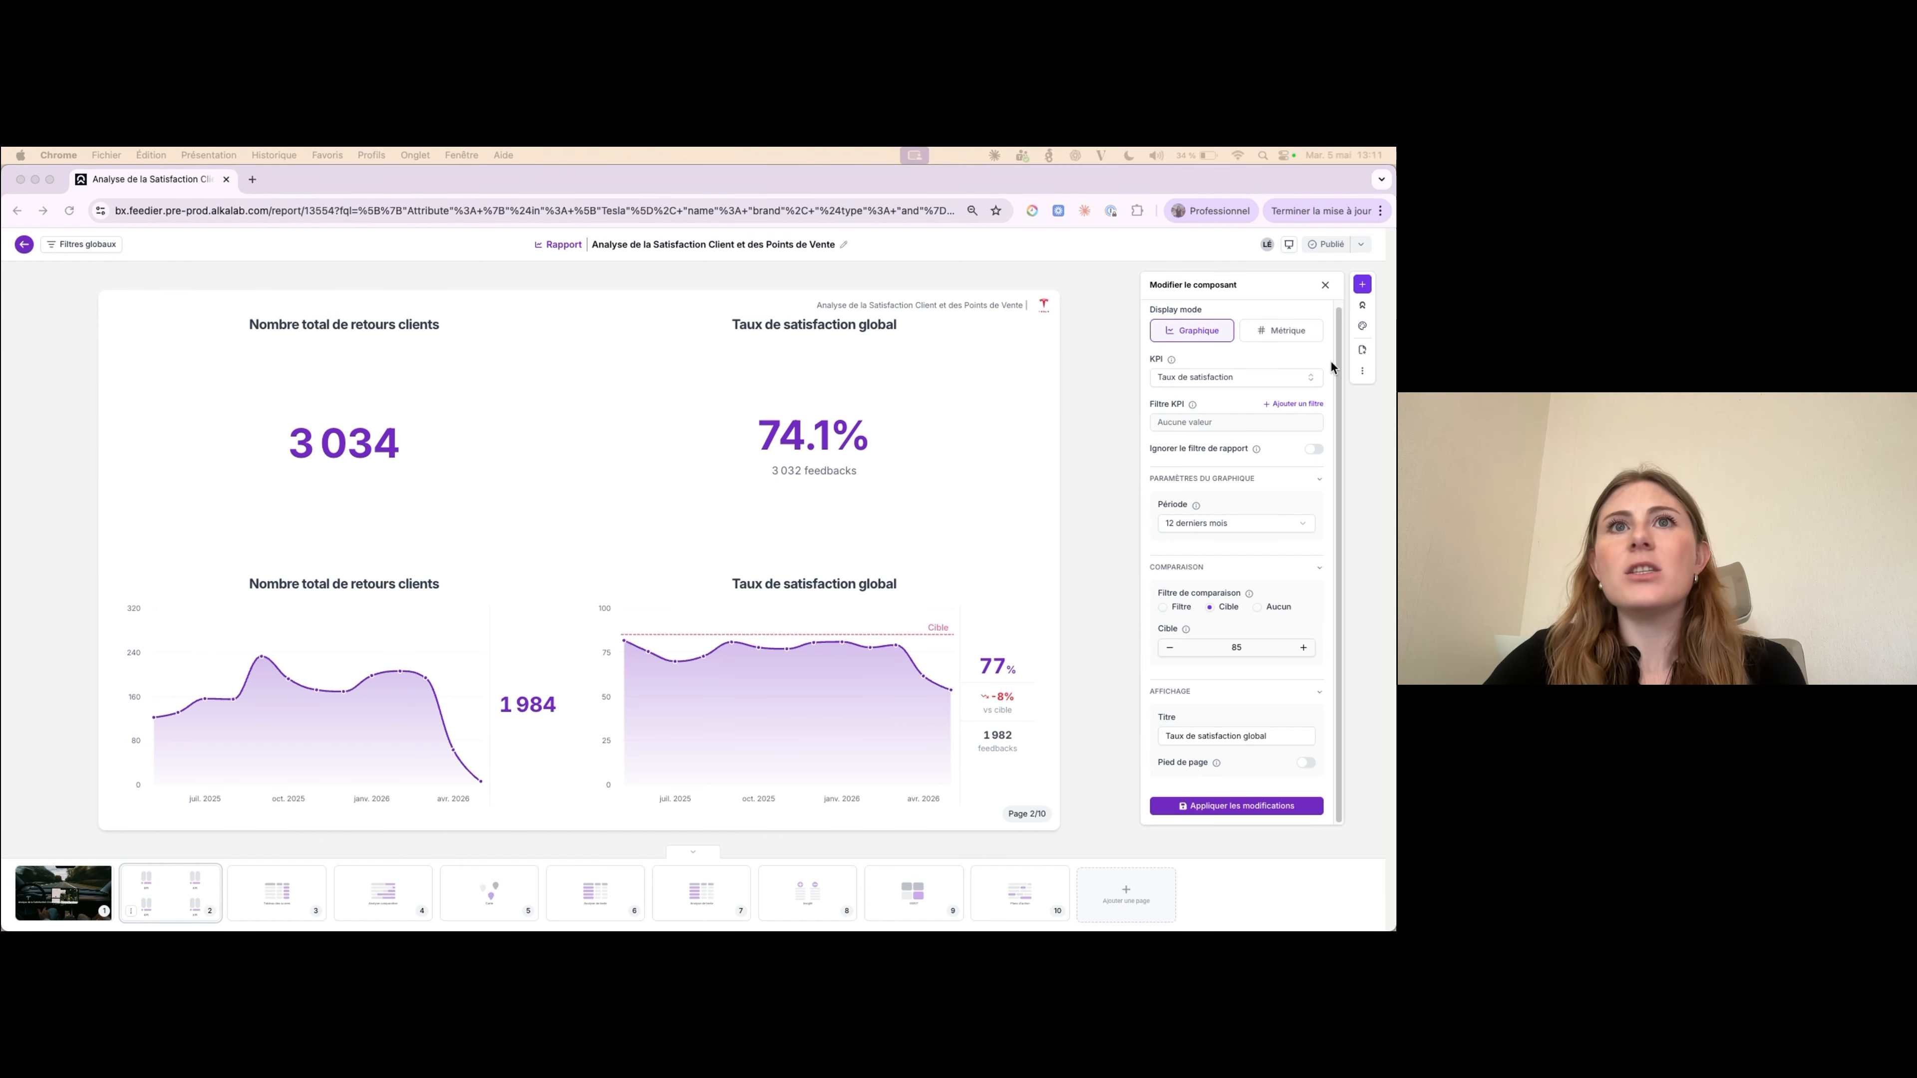
- Examine the KPI filter criteria and the attributes offered for filtering the satisfaction chart, and close the filter
left_click(1231, 398)
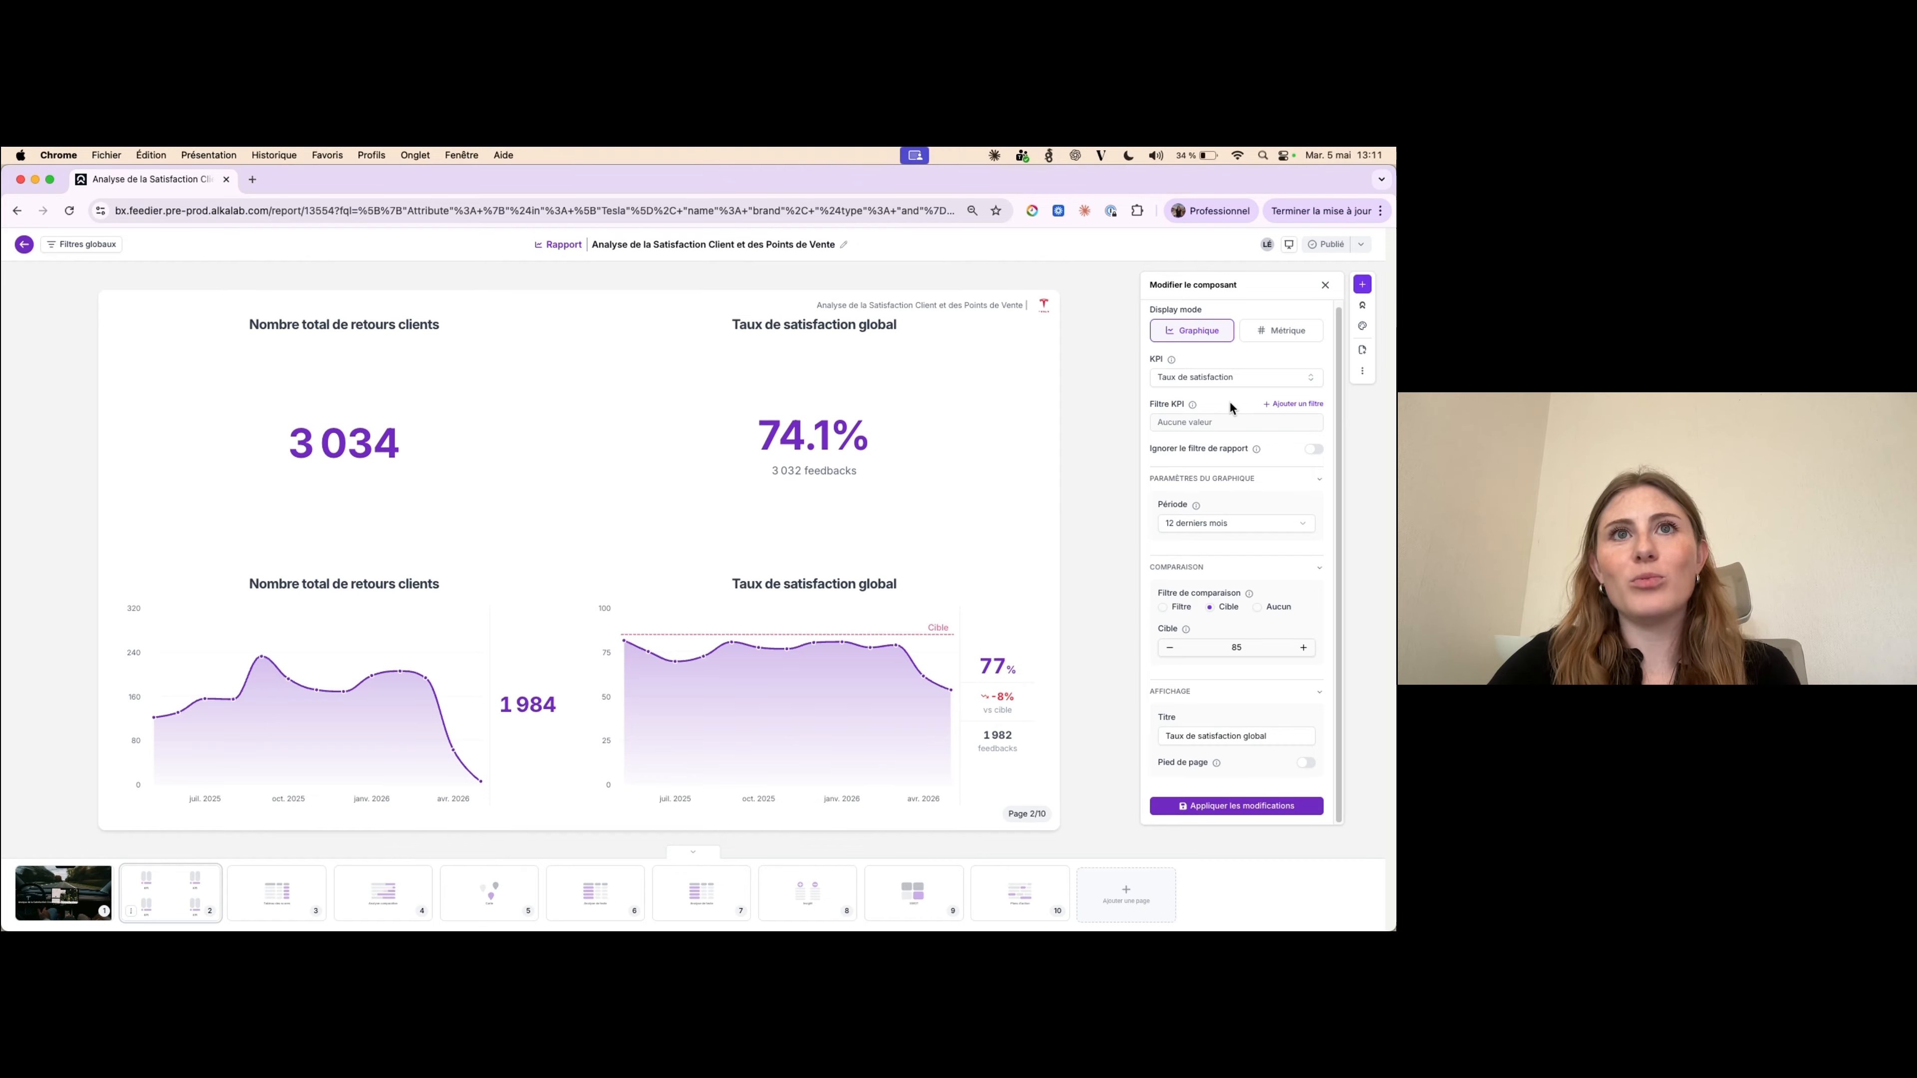
left_click(1312, 406)
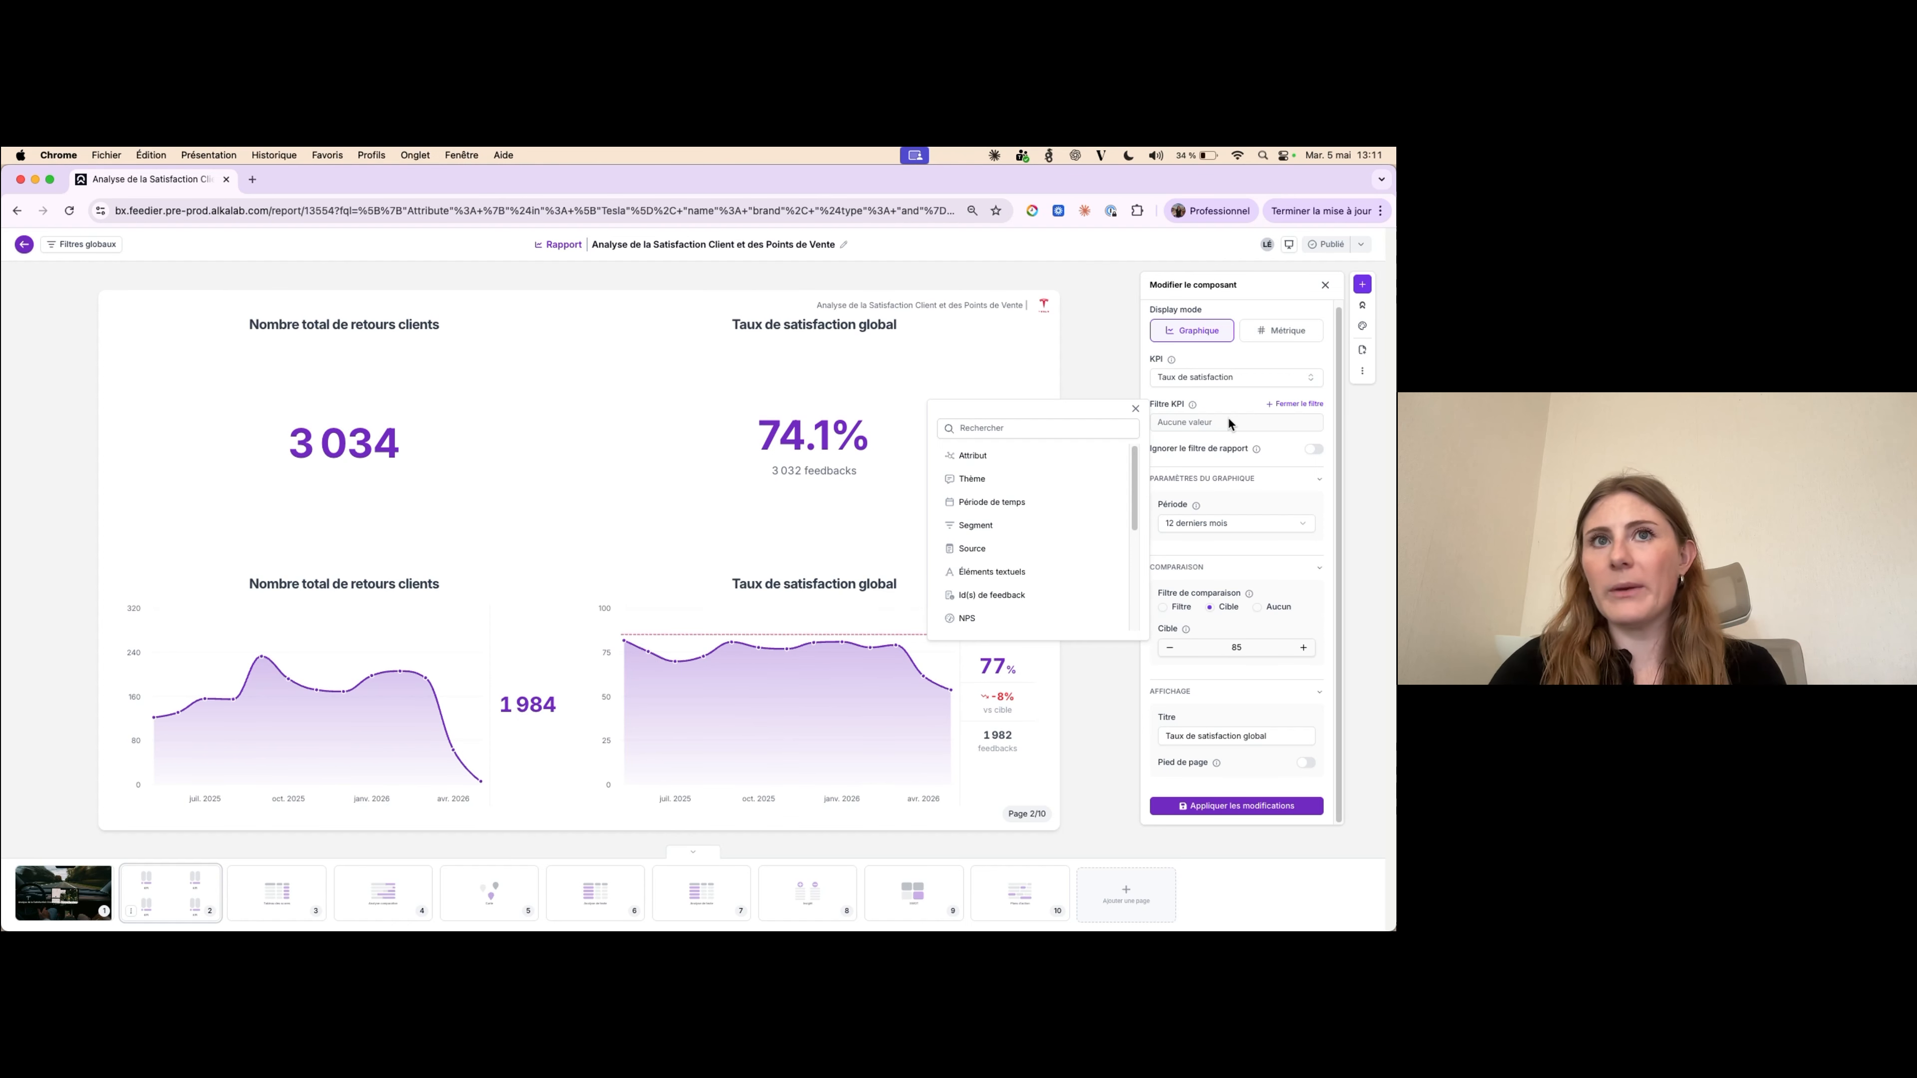
left_click(985, 455)
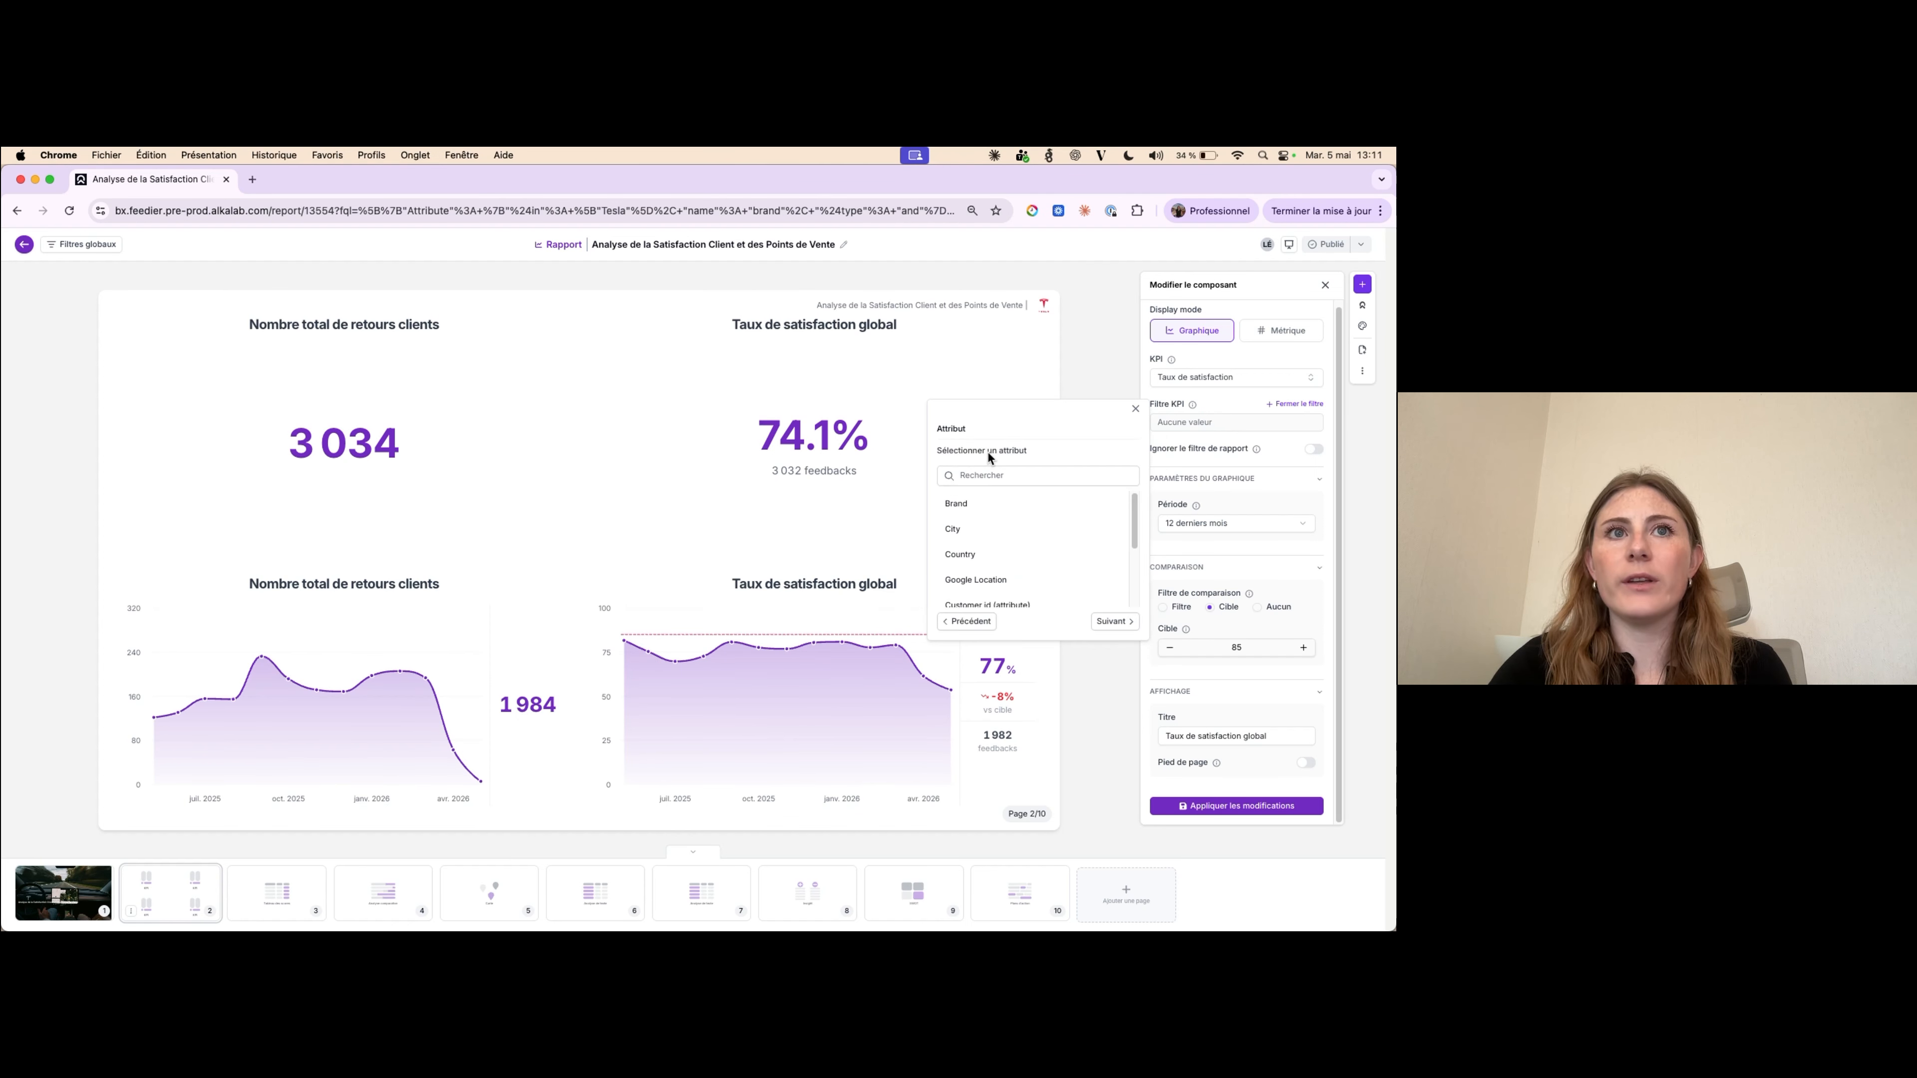
left_click(1161, 406)
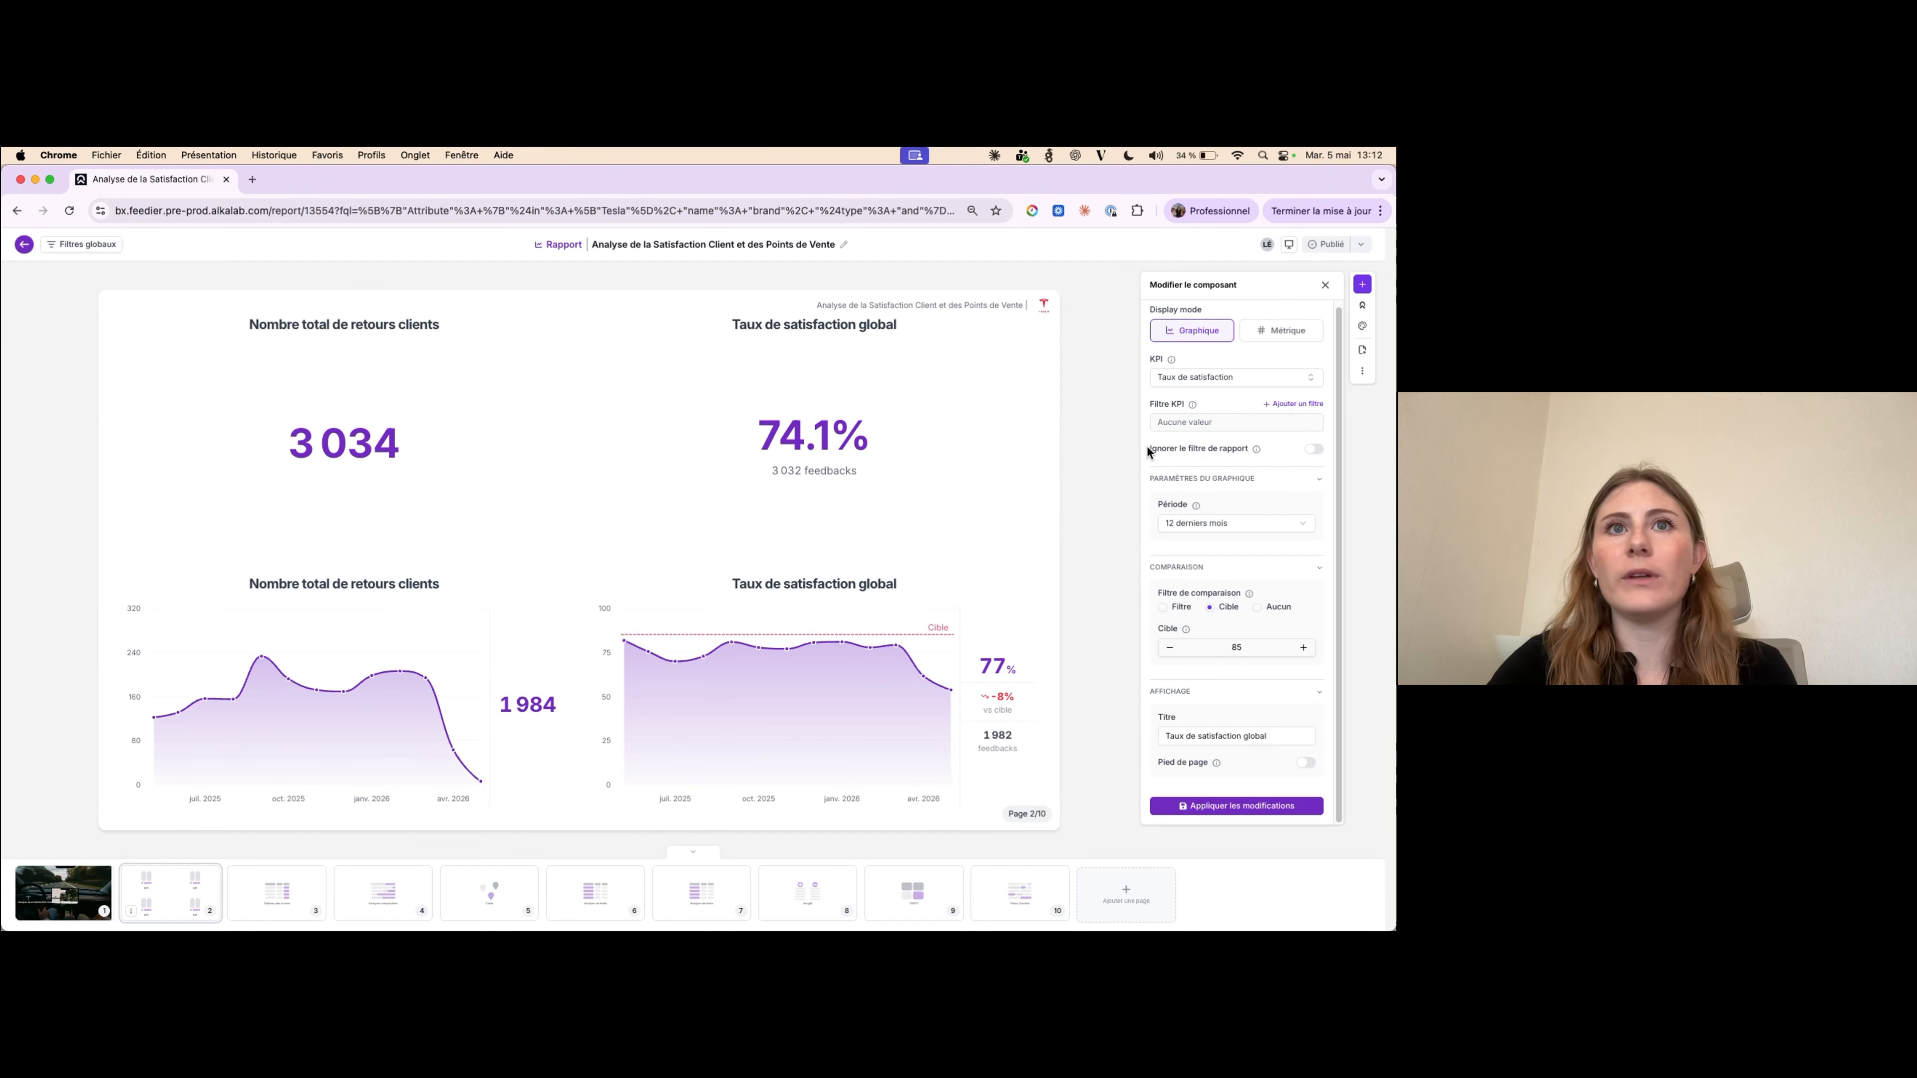
- Enable Ignorer le filtre de rapport for the satisfaction chart, and check the global filters and the chart's own KPI filter
left_click(1314, 450)
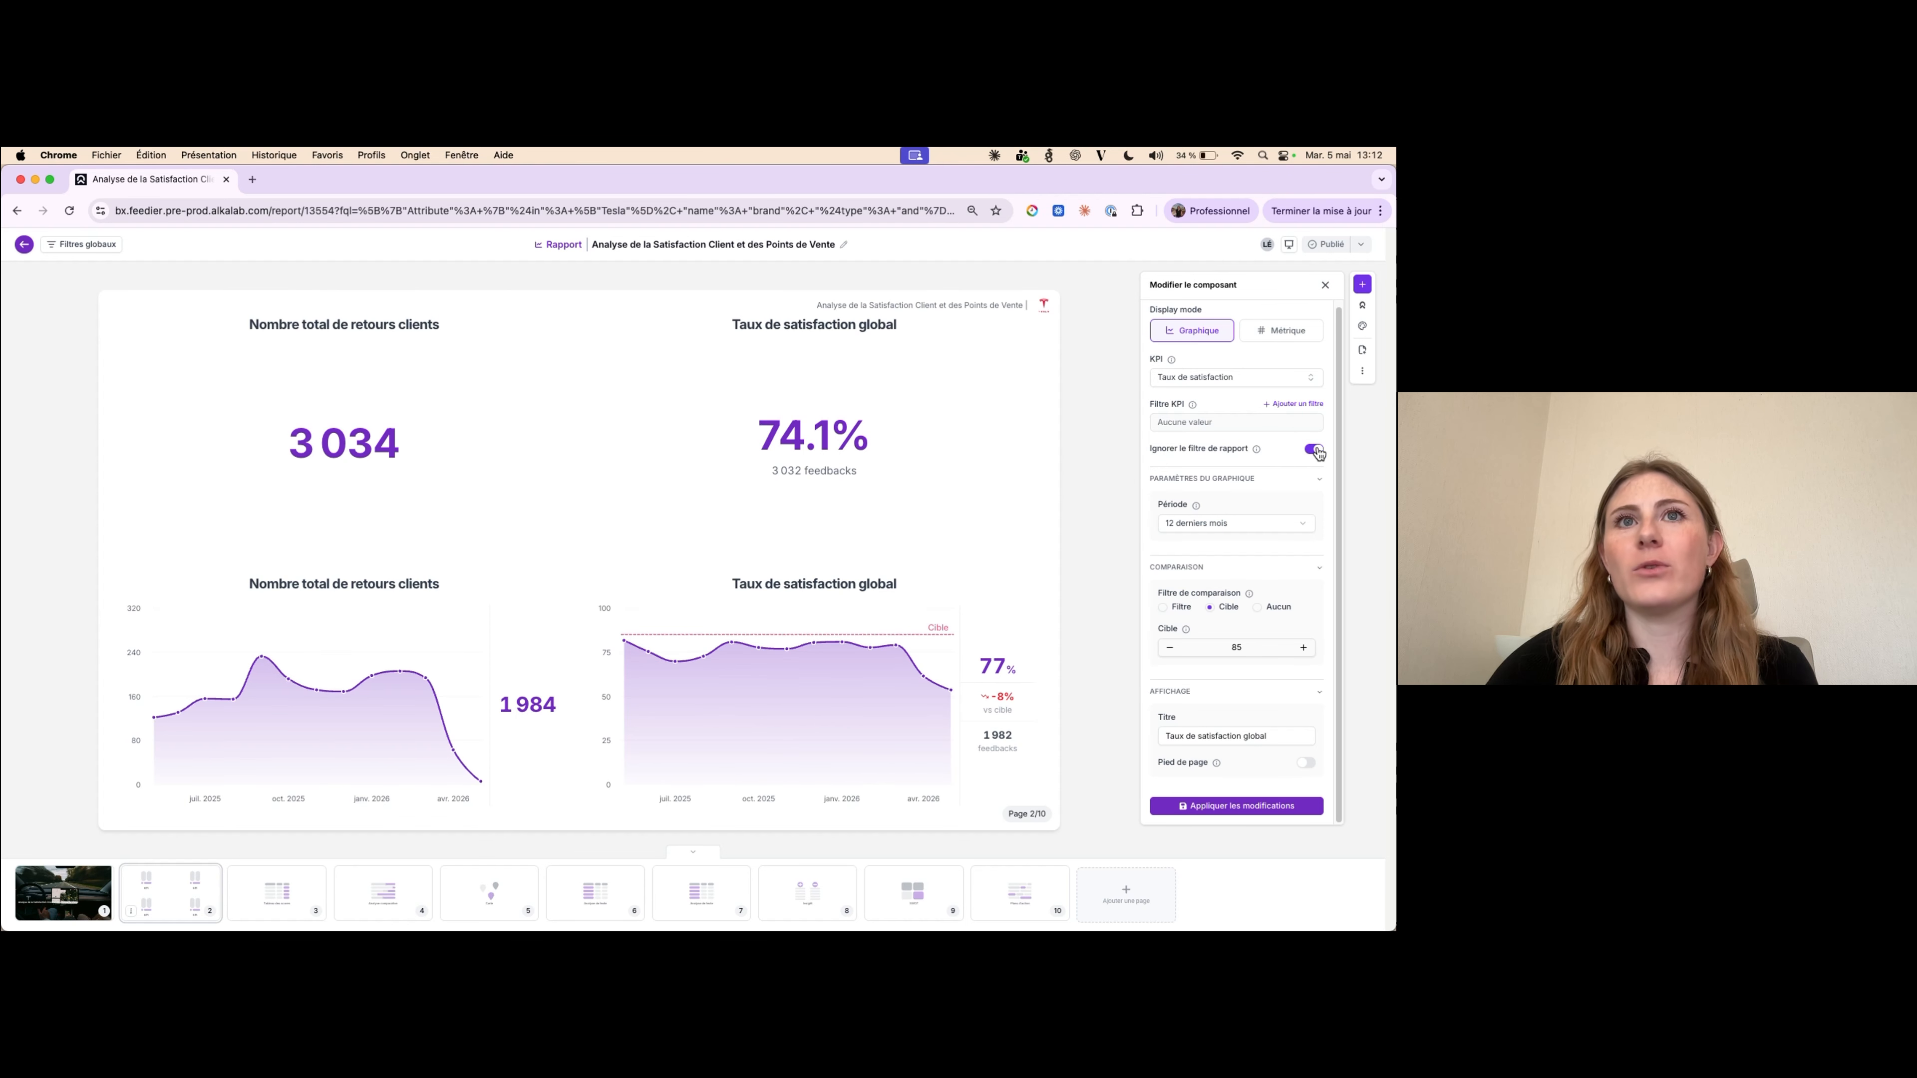
left_click(92, 252)
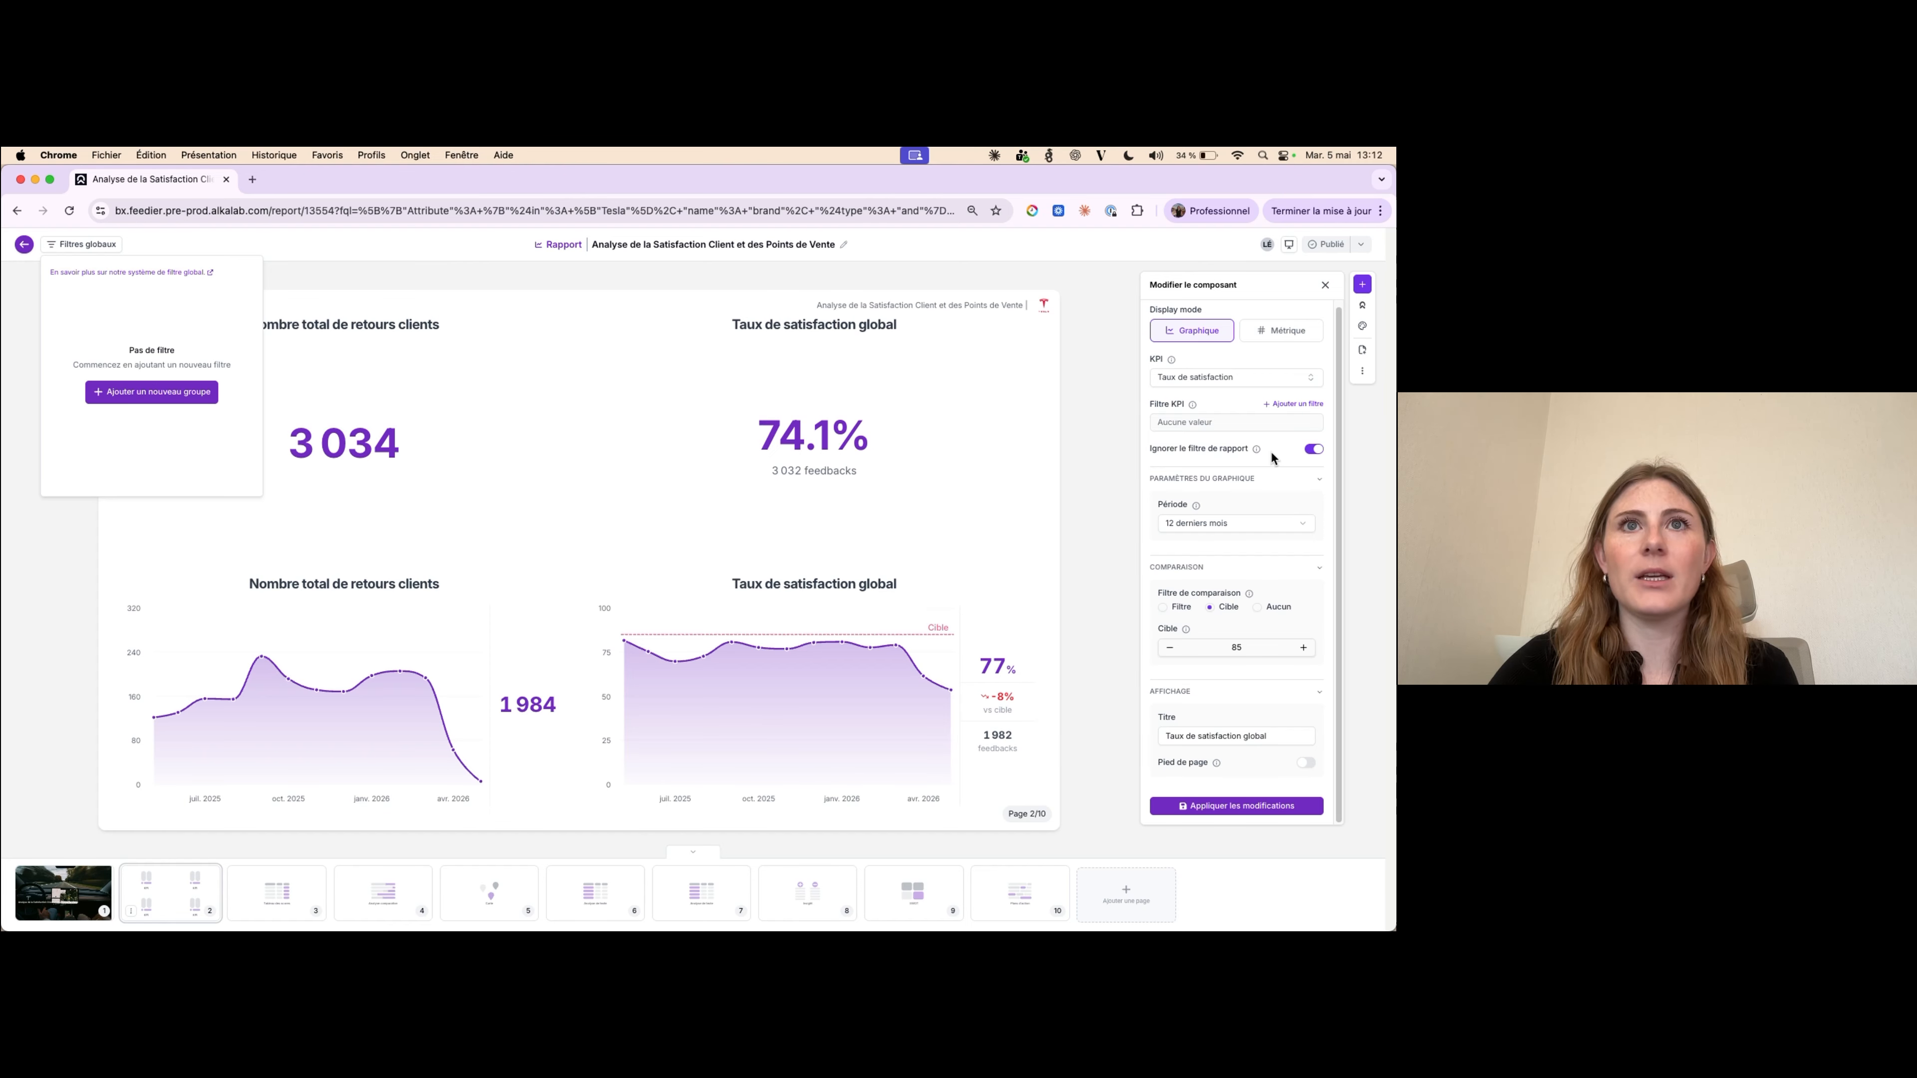
left_click(1298, 405)
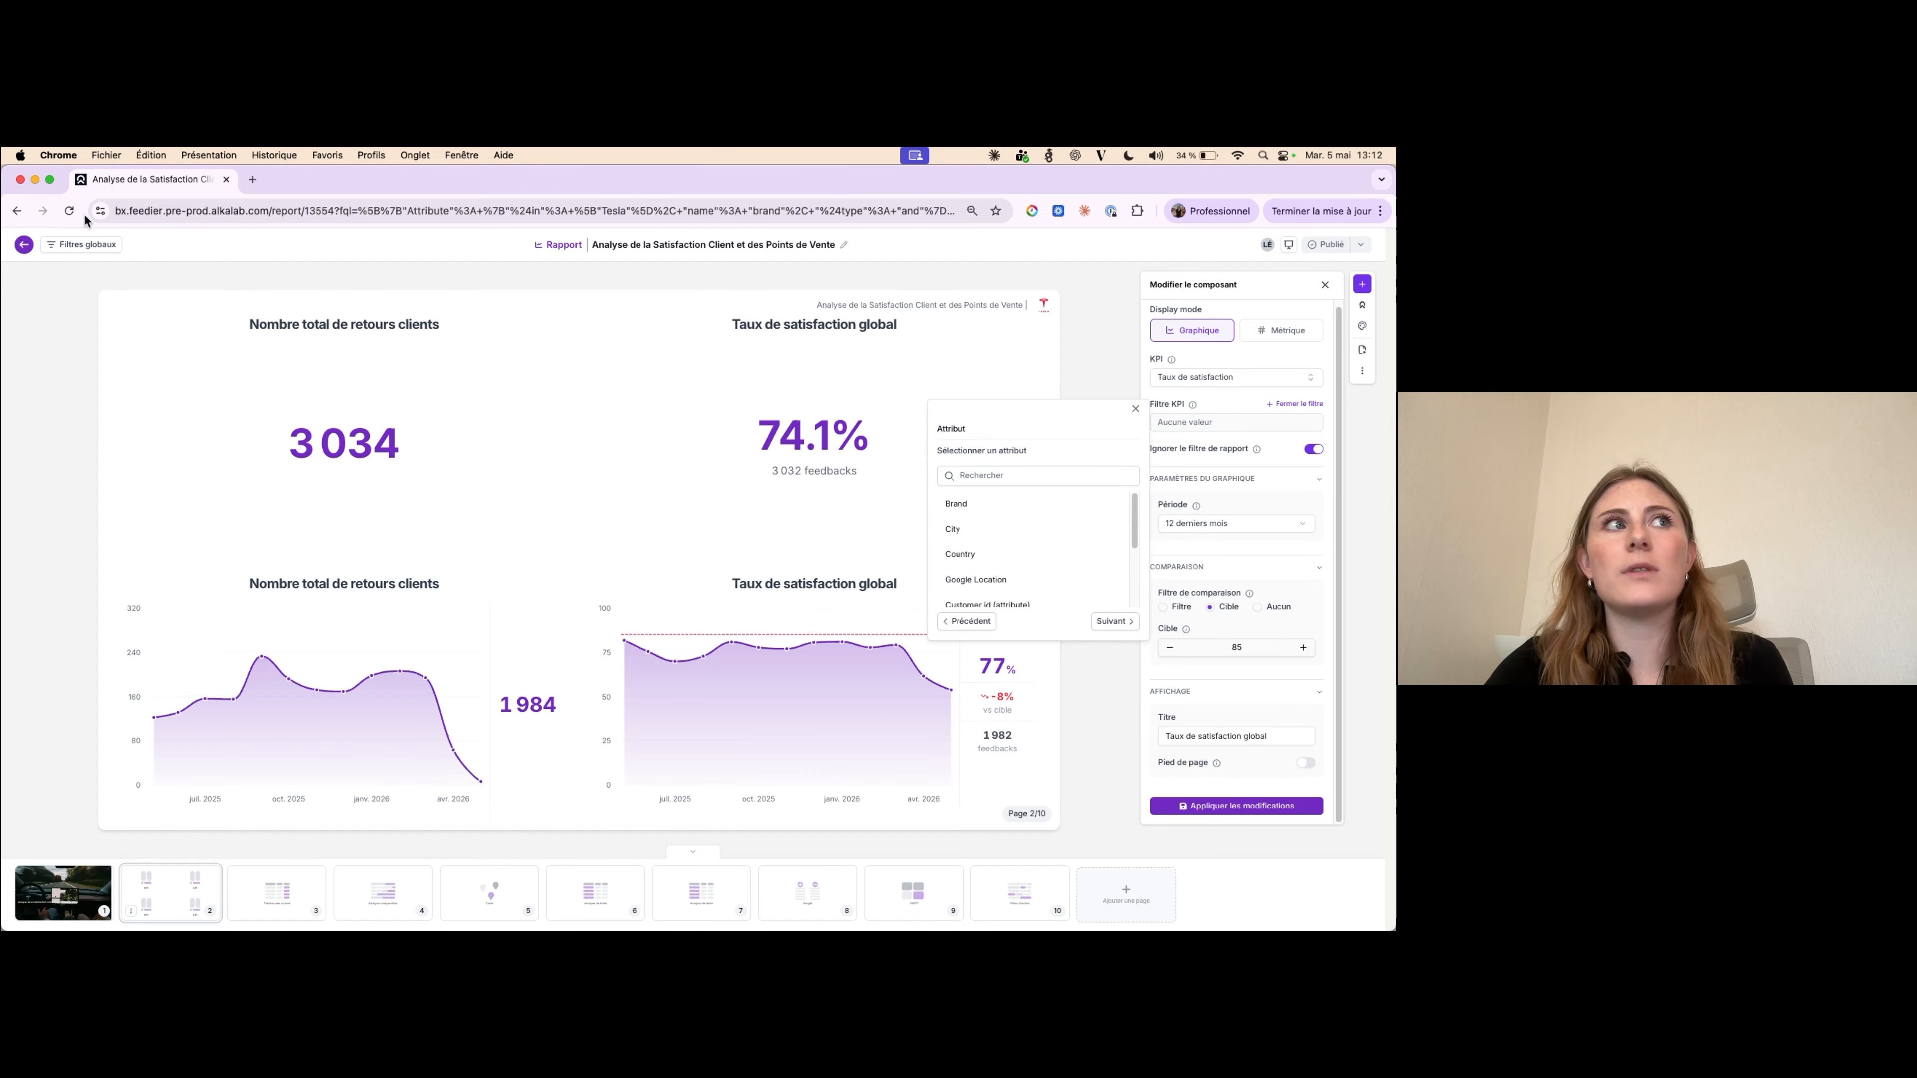
left_click(1227, 395)
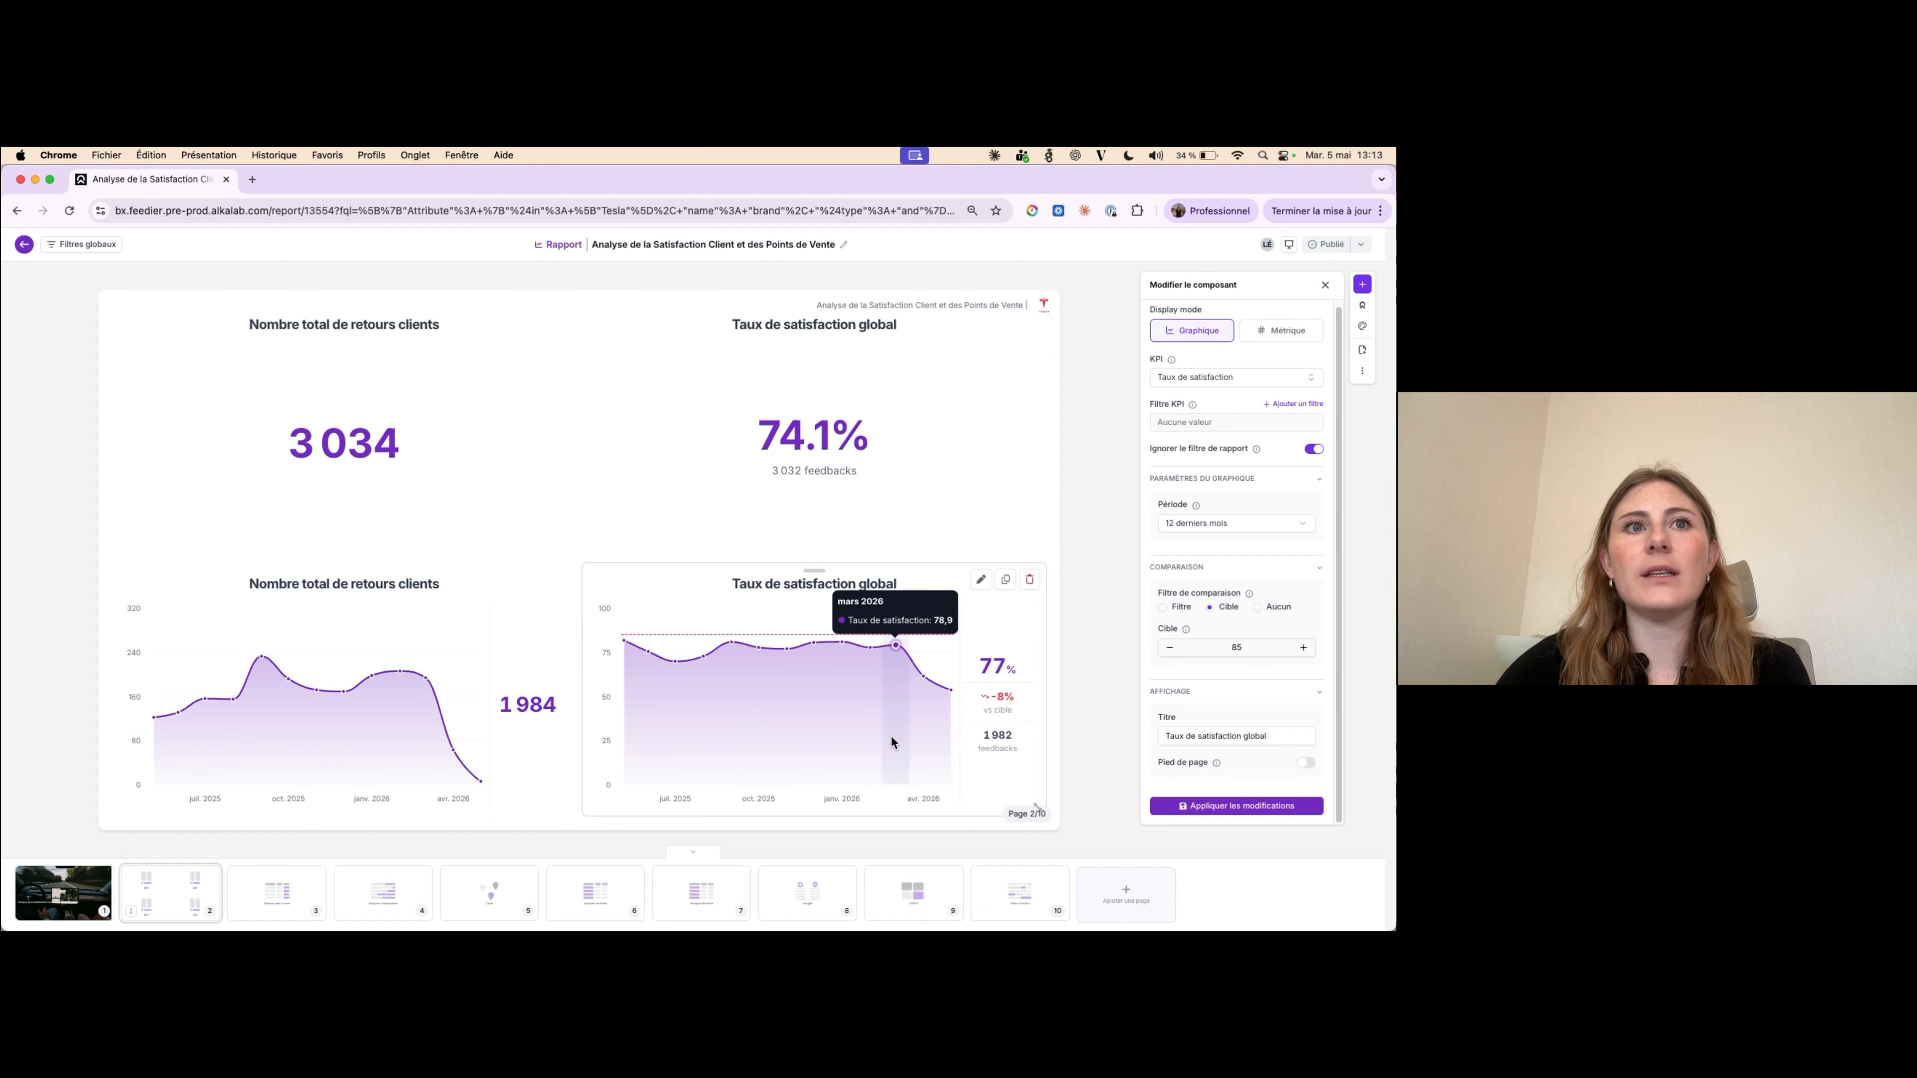
- Look through the preset periods available for the satisfaction chart and keep the current period
left_click(1197, 523)
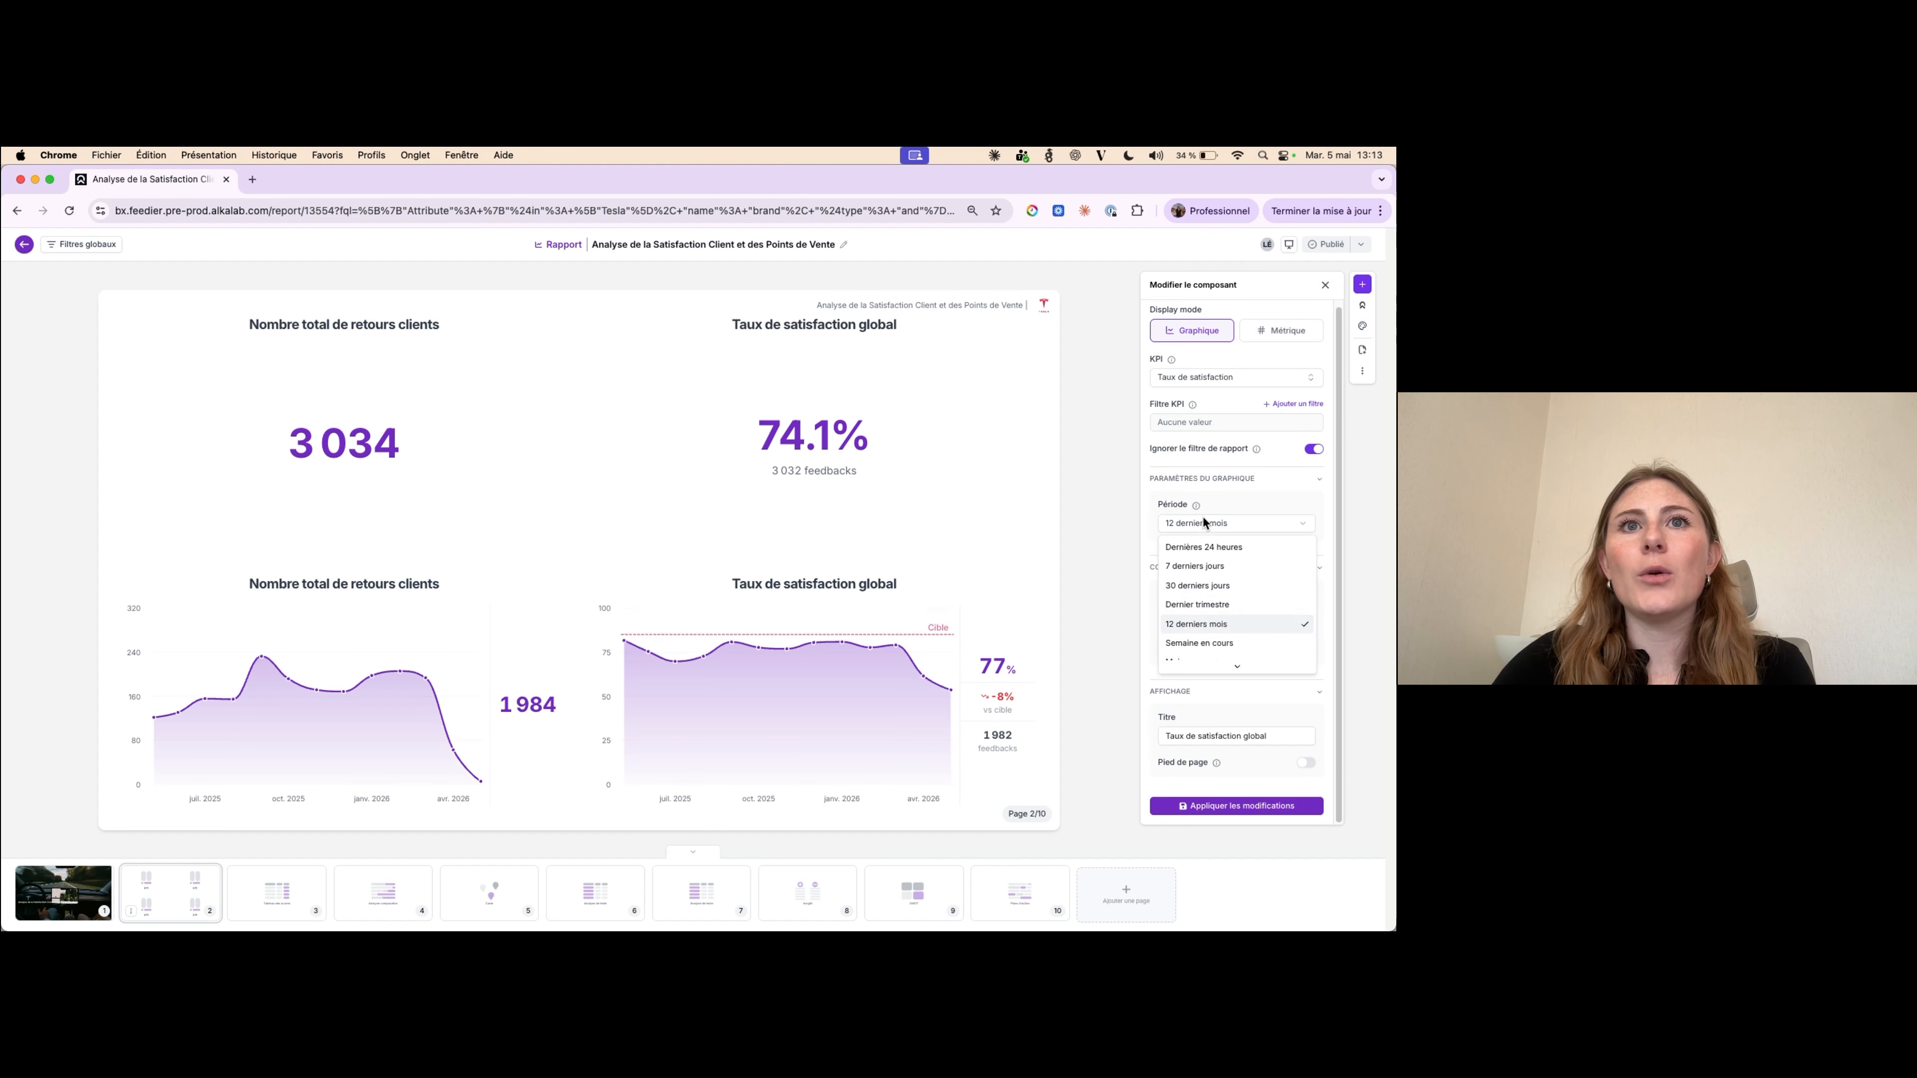
scroll(1207, 588, "down", 3)
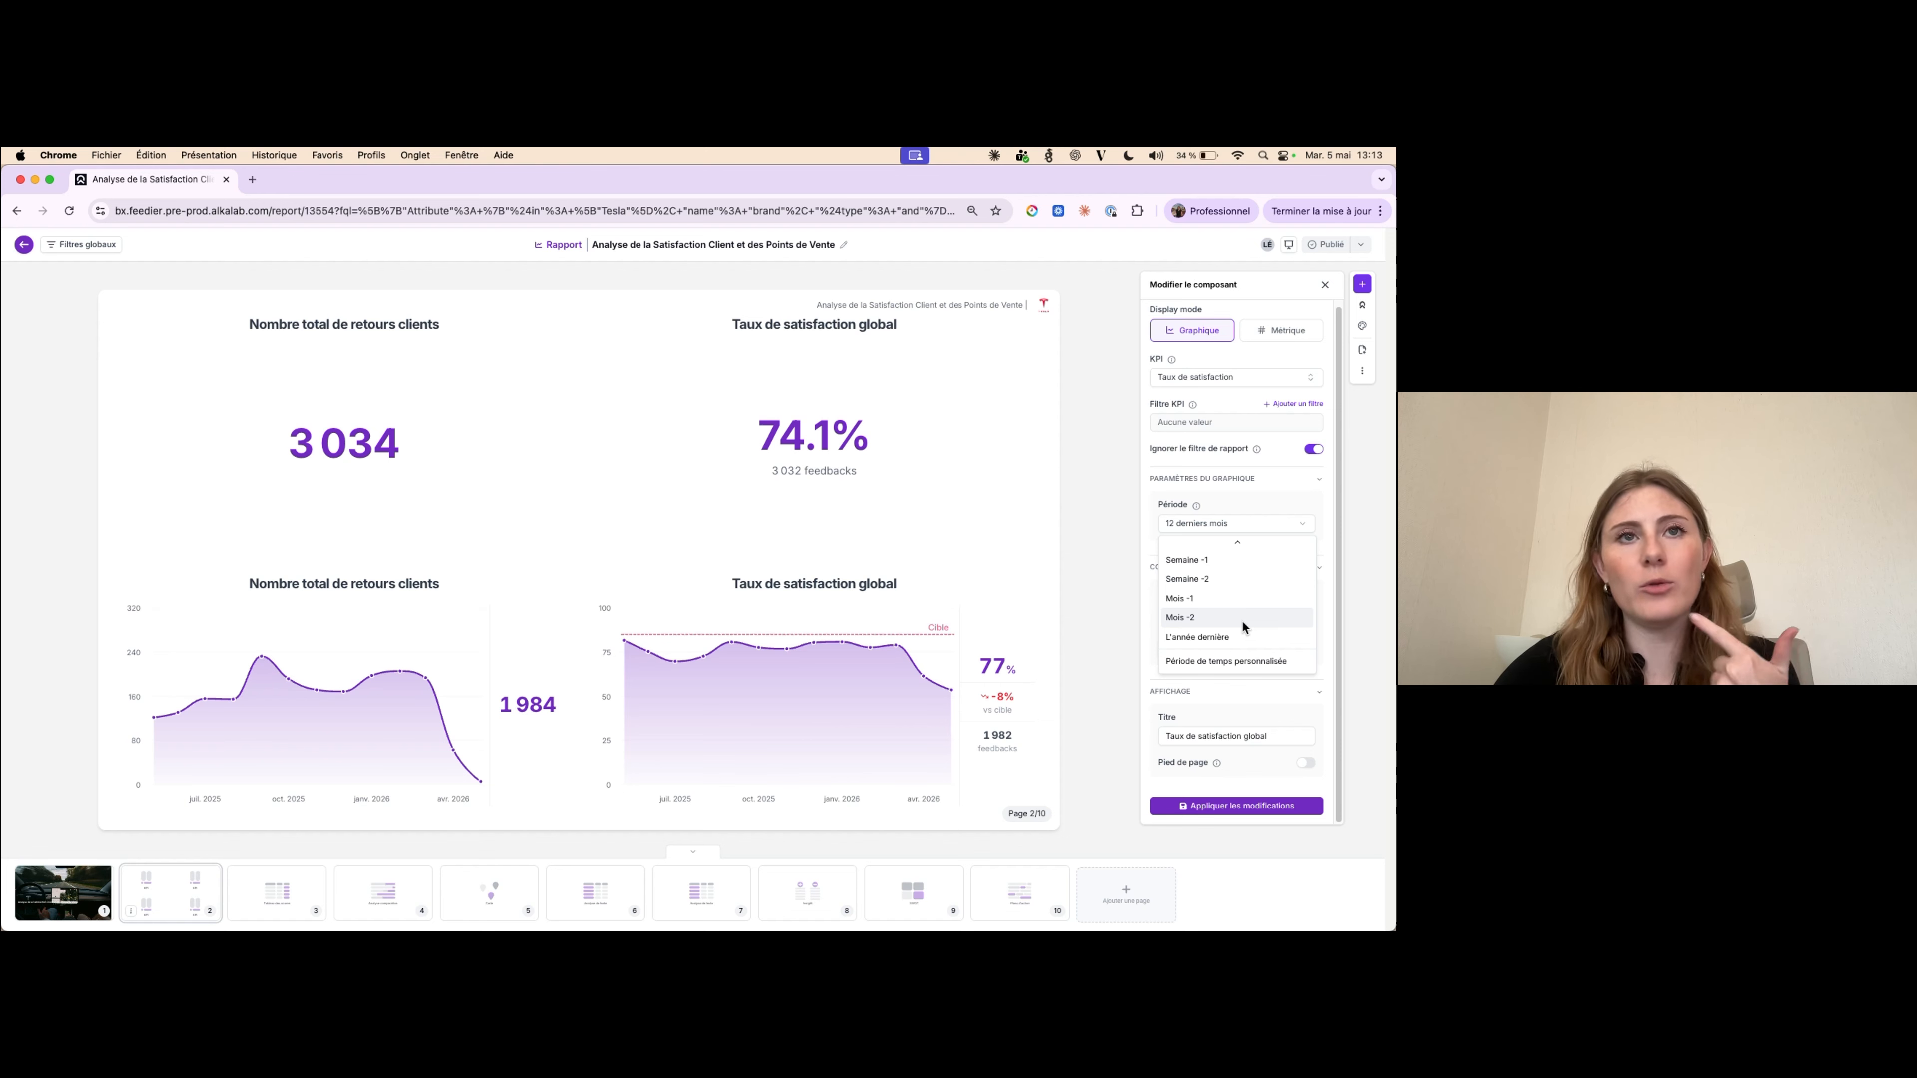
scroll(1245, 597, "up", 5)
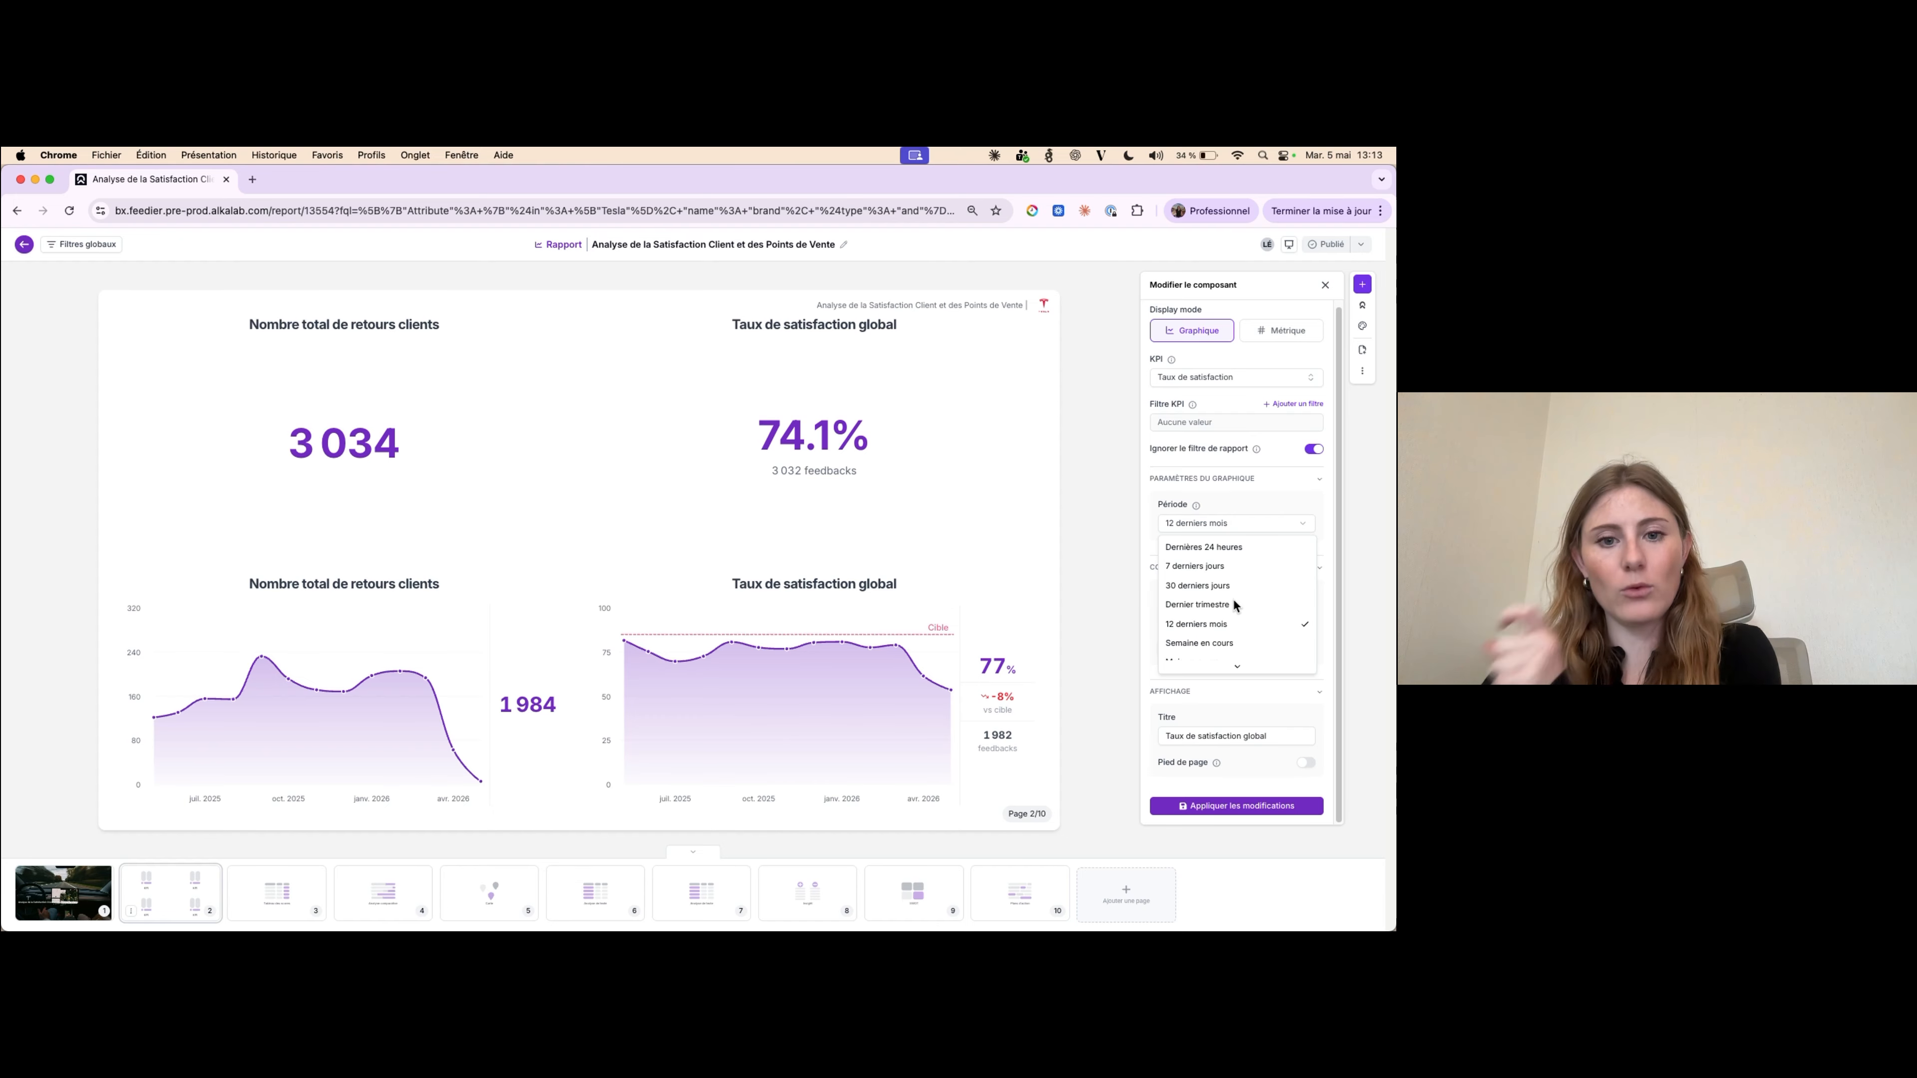
scroll(1233, 597, "down", 2)
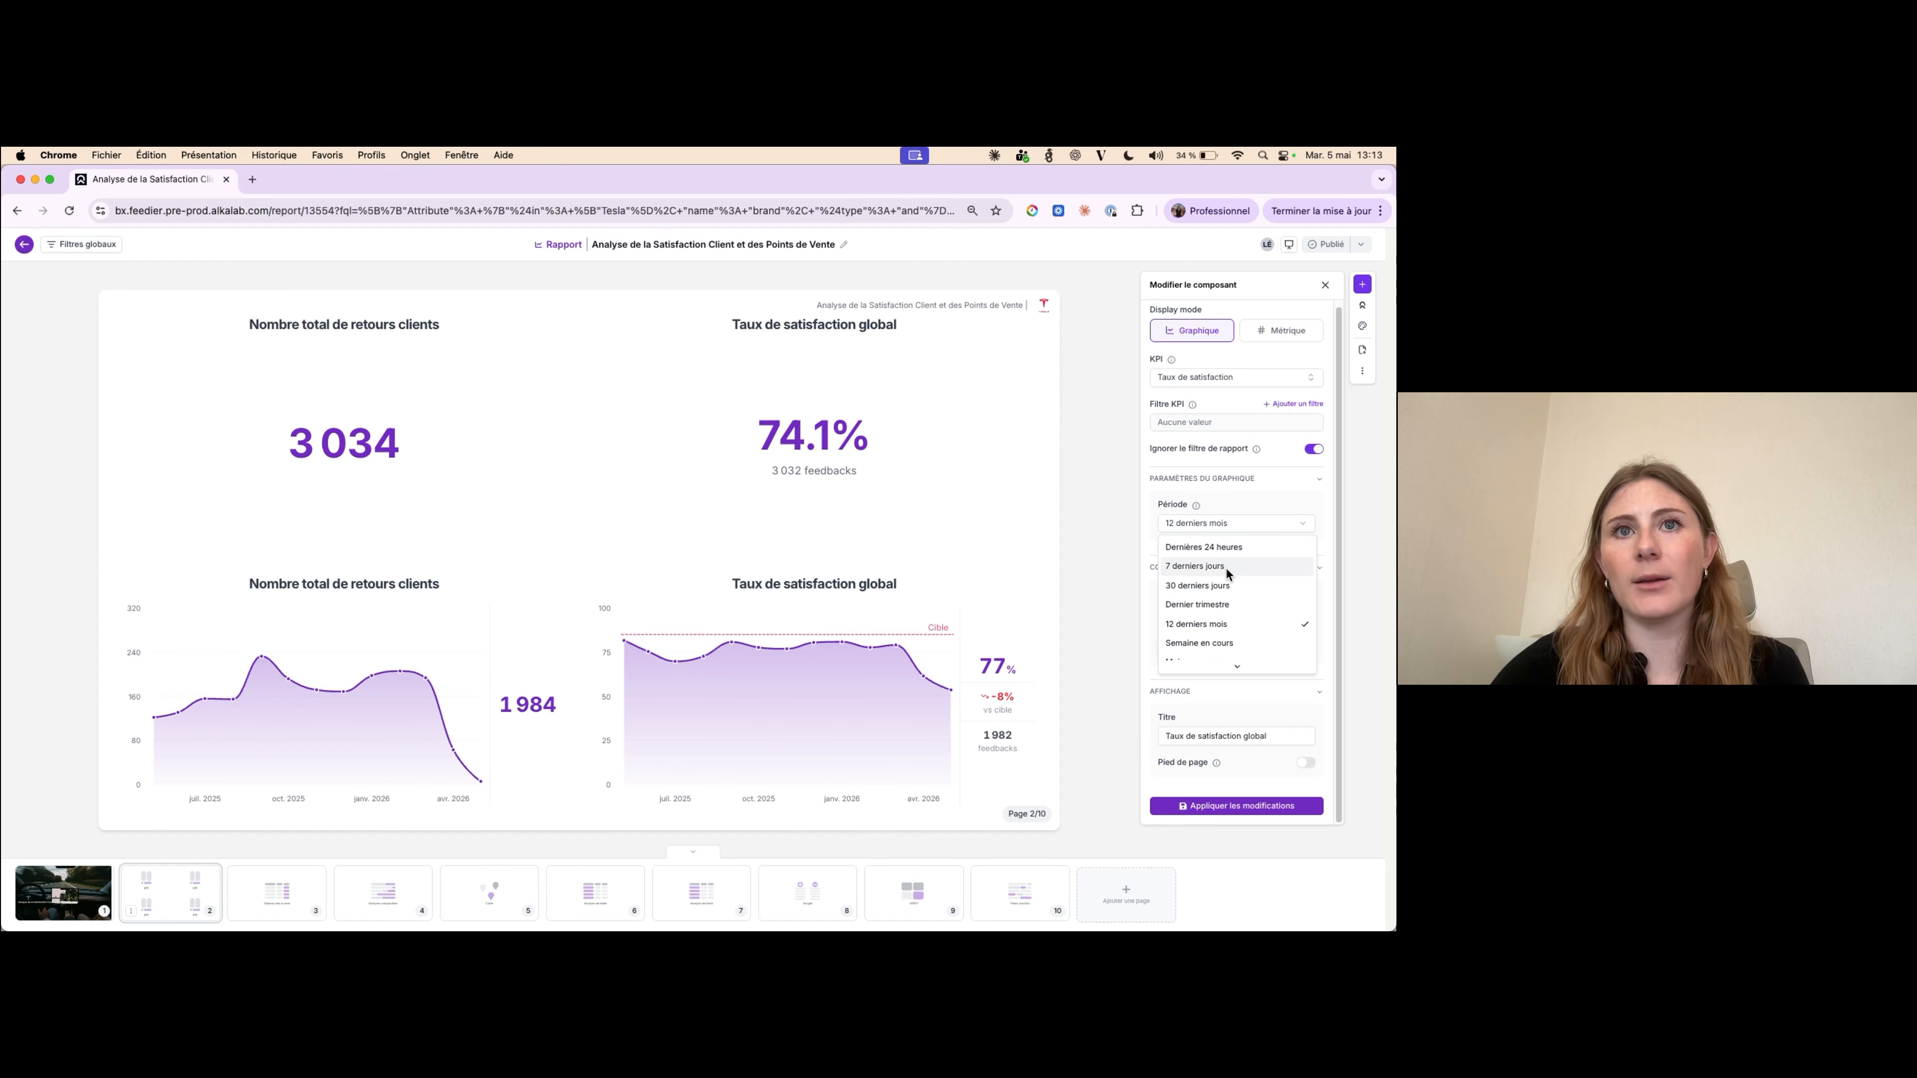
left_click(1328, 546)
- Define a custom period from 05/05/2026 to 13/06/2026 for the satisfaction chart
left_click(1188, 528)
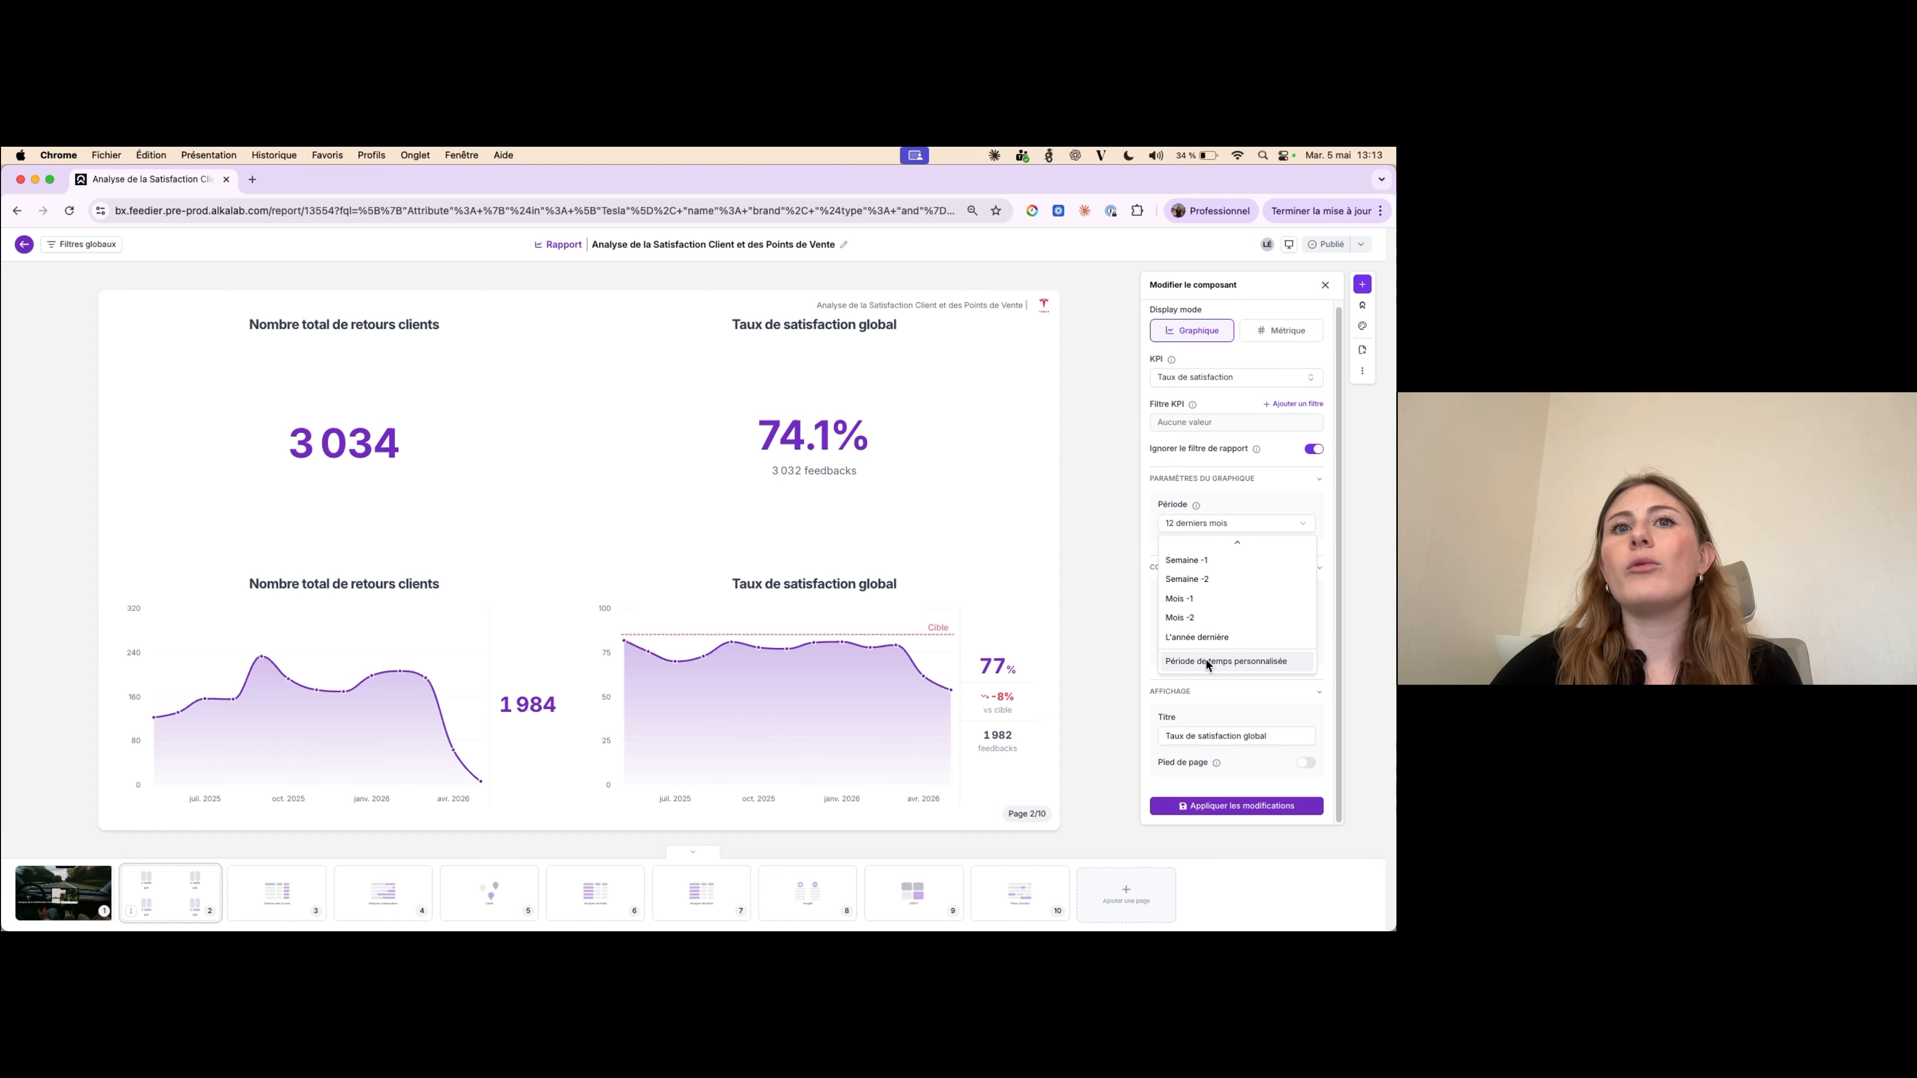
left_click(1242, 663)
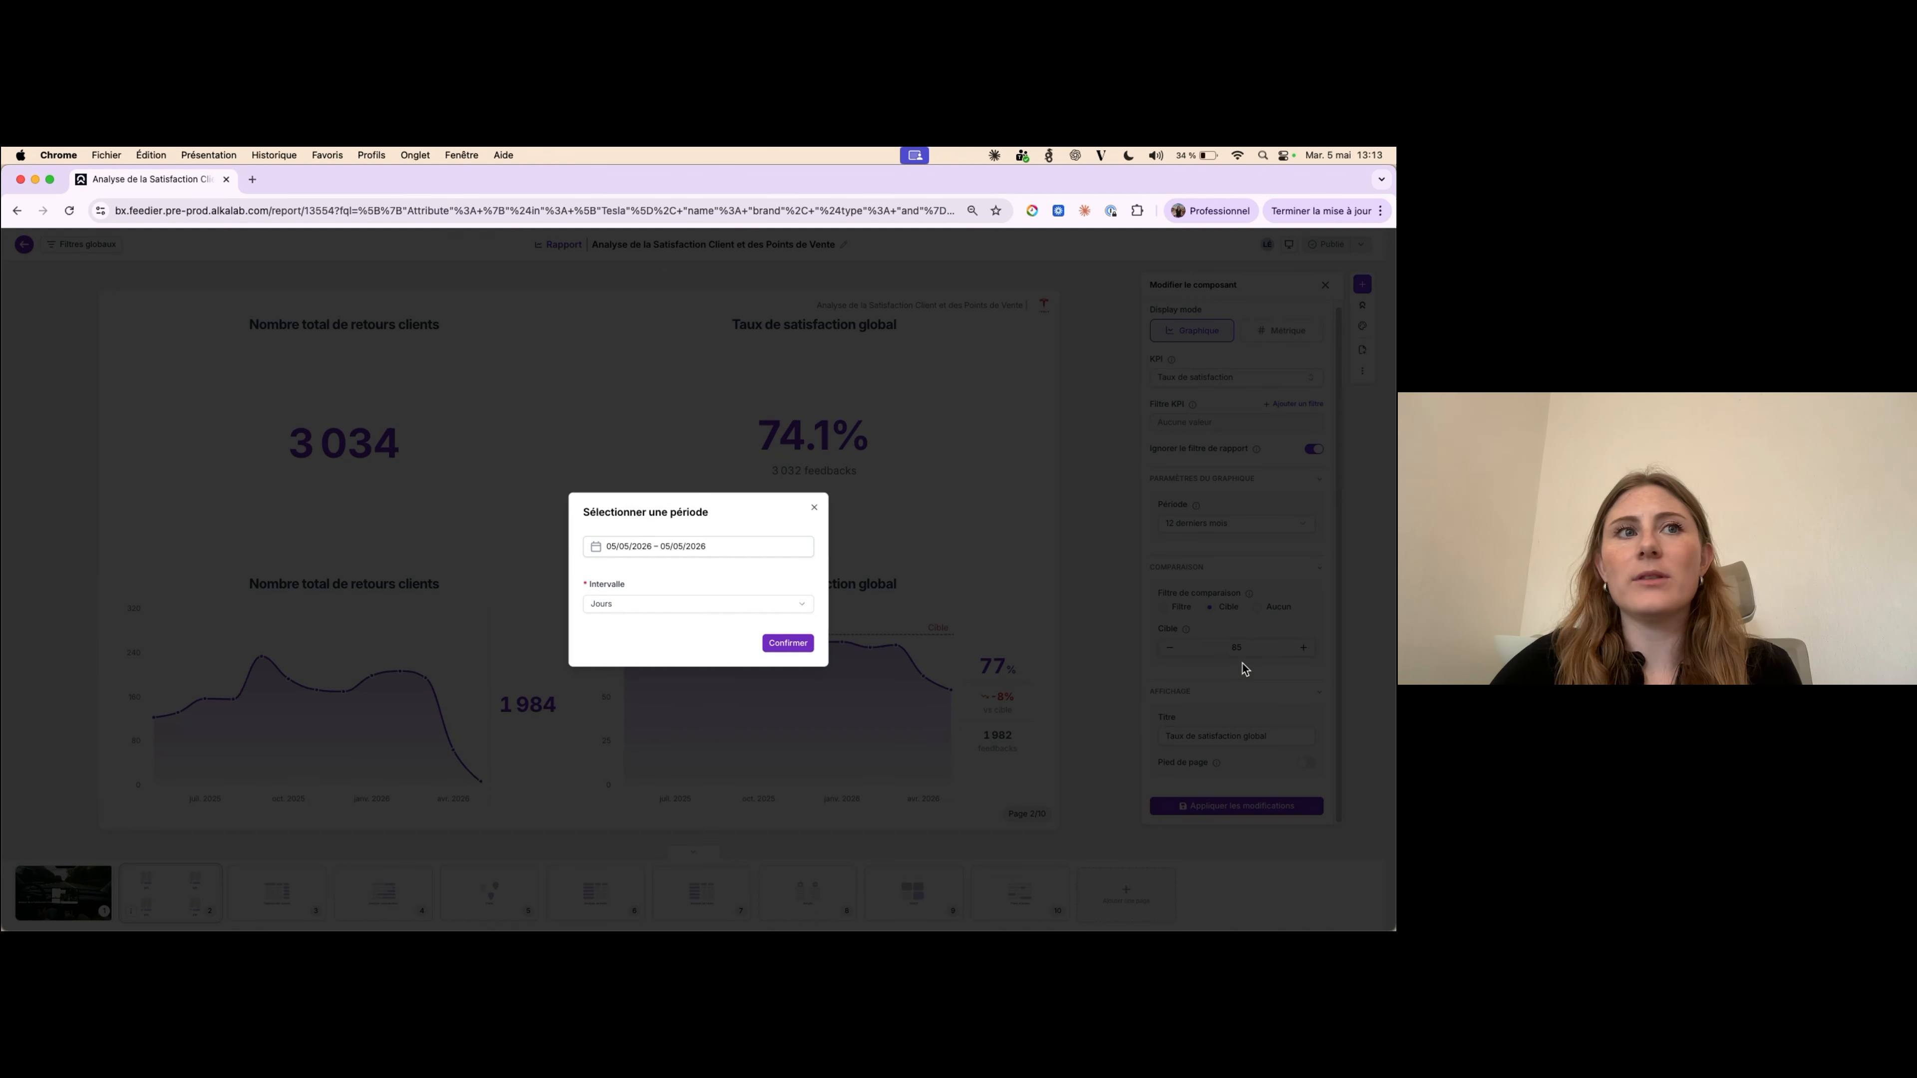
left_click(700, 546)
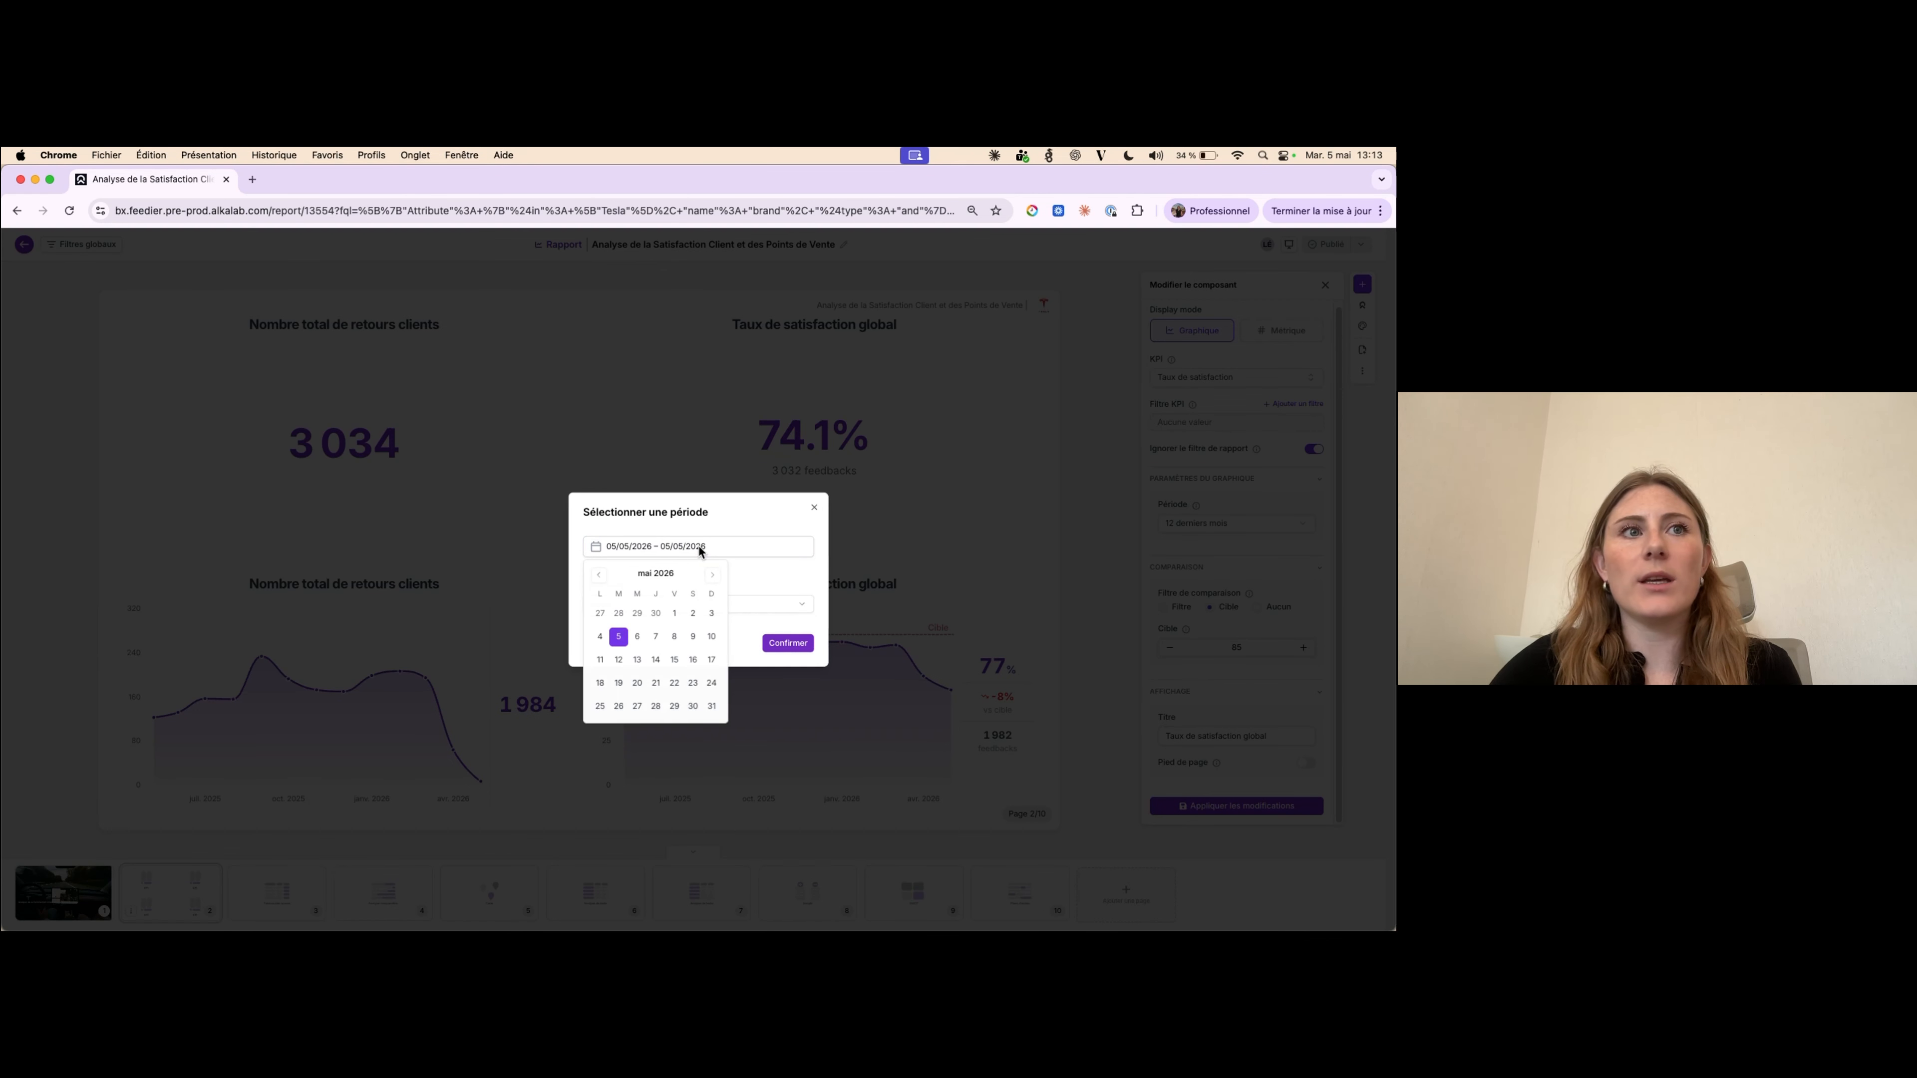
left_click(714, 576)
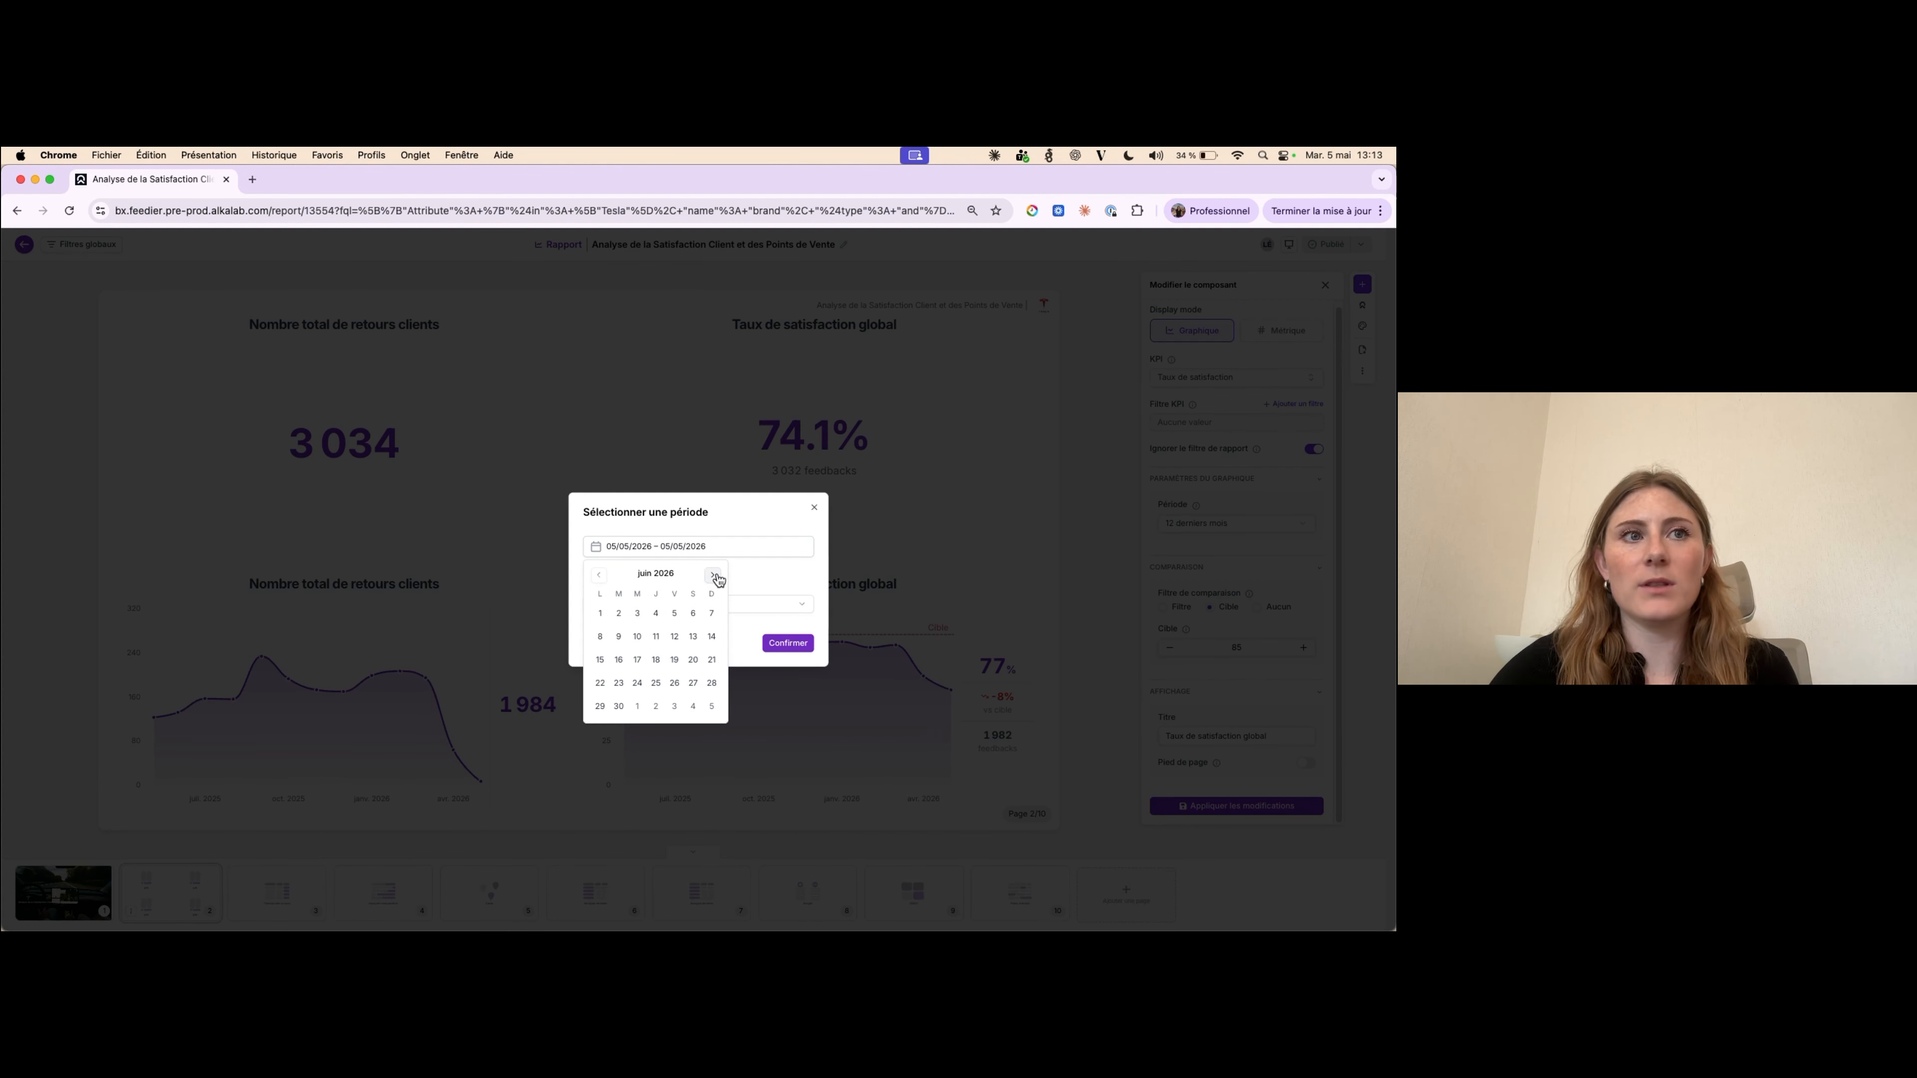
left_click(599, 576)
left_click(618, 636)
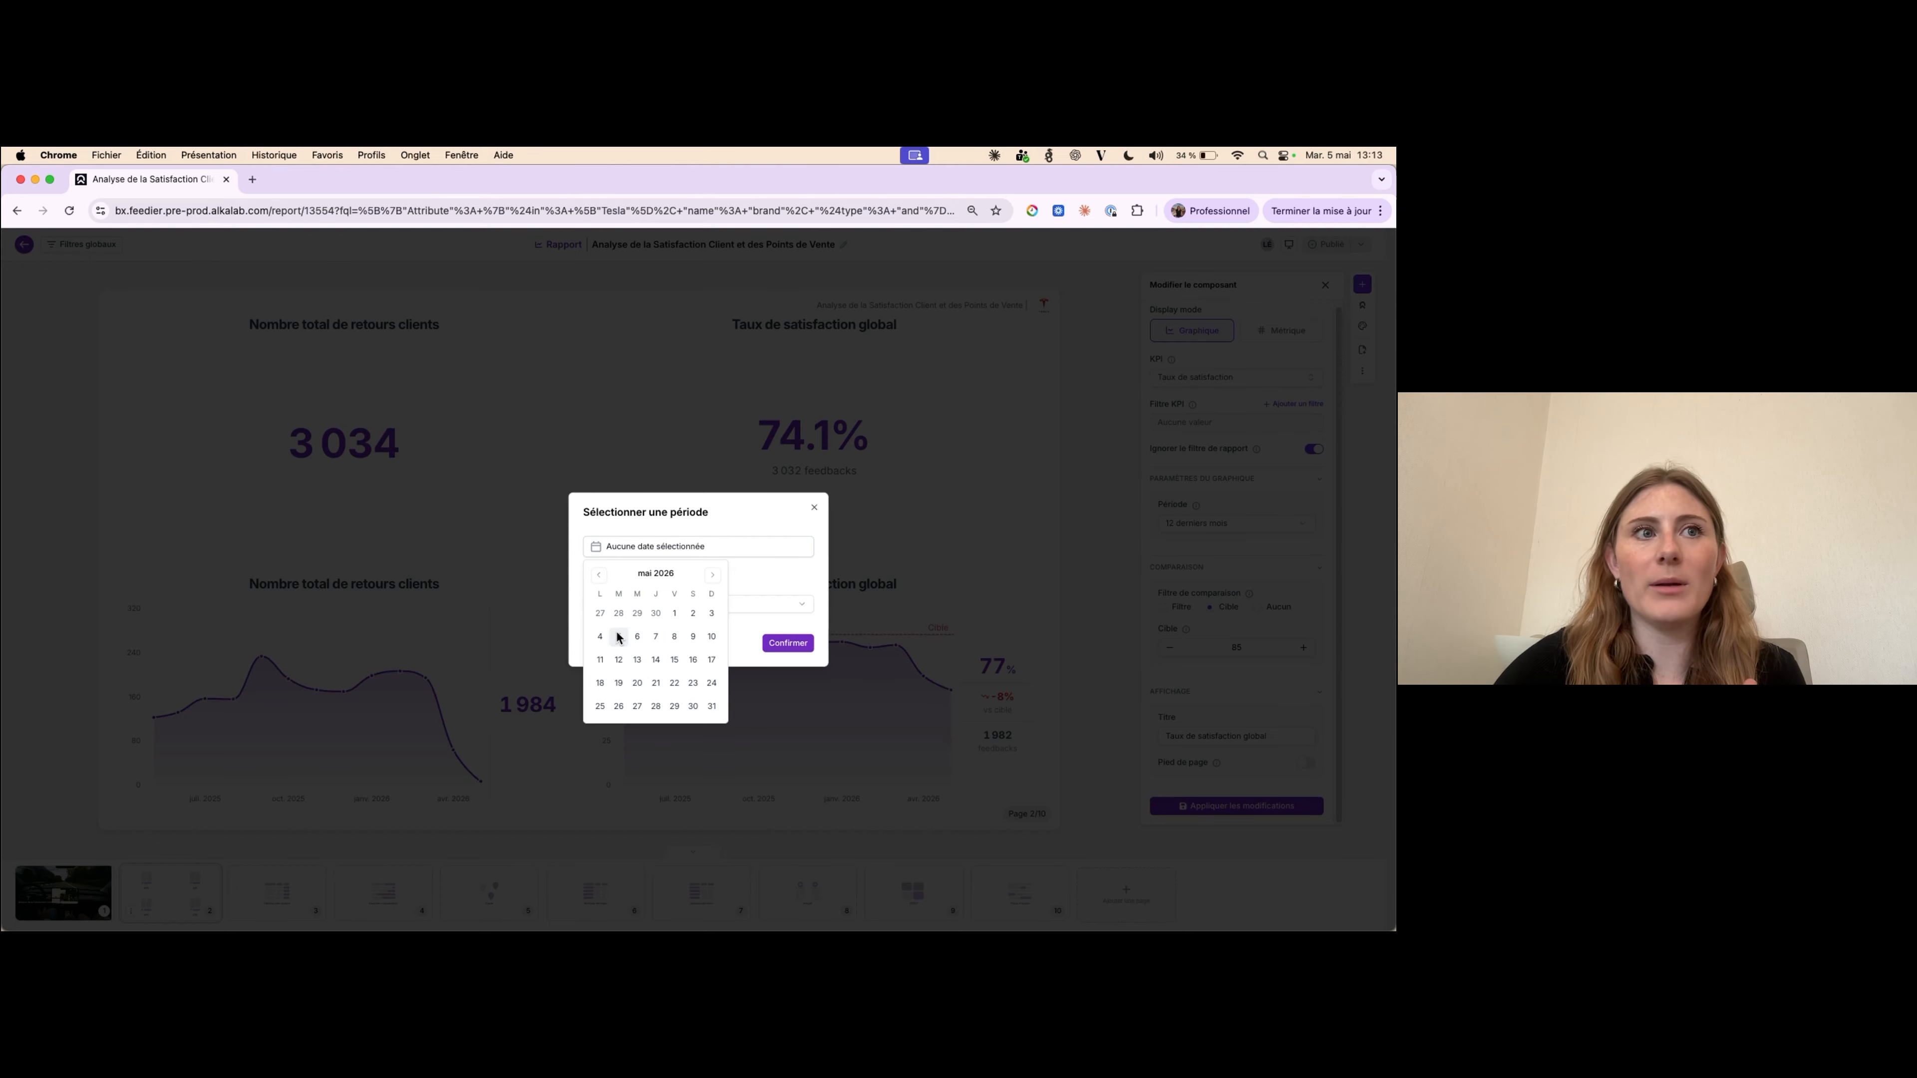
left_click(712, 574)
left_click(693, 636)
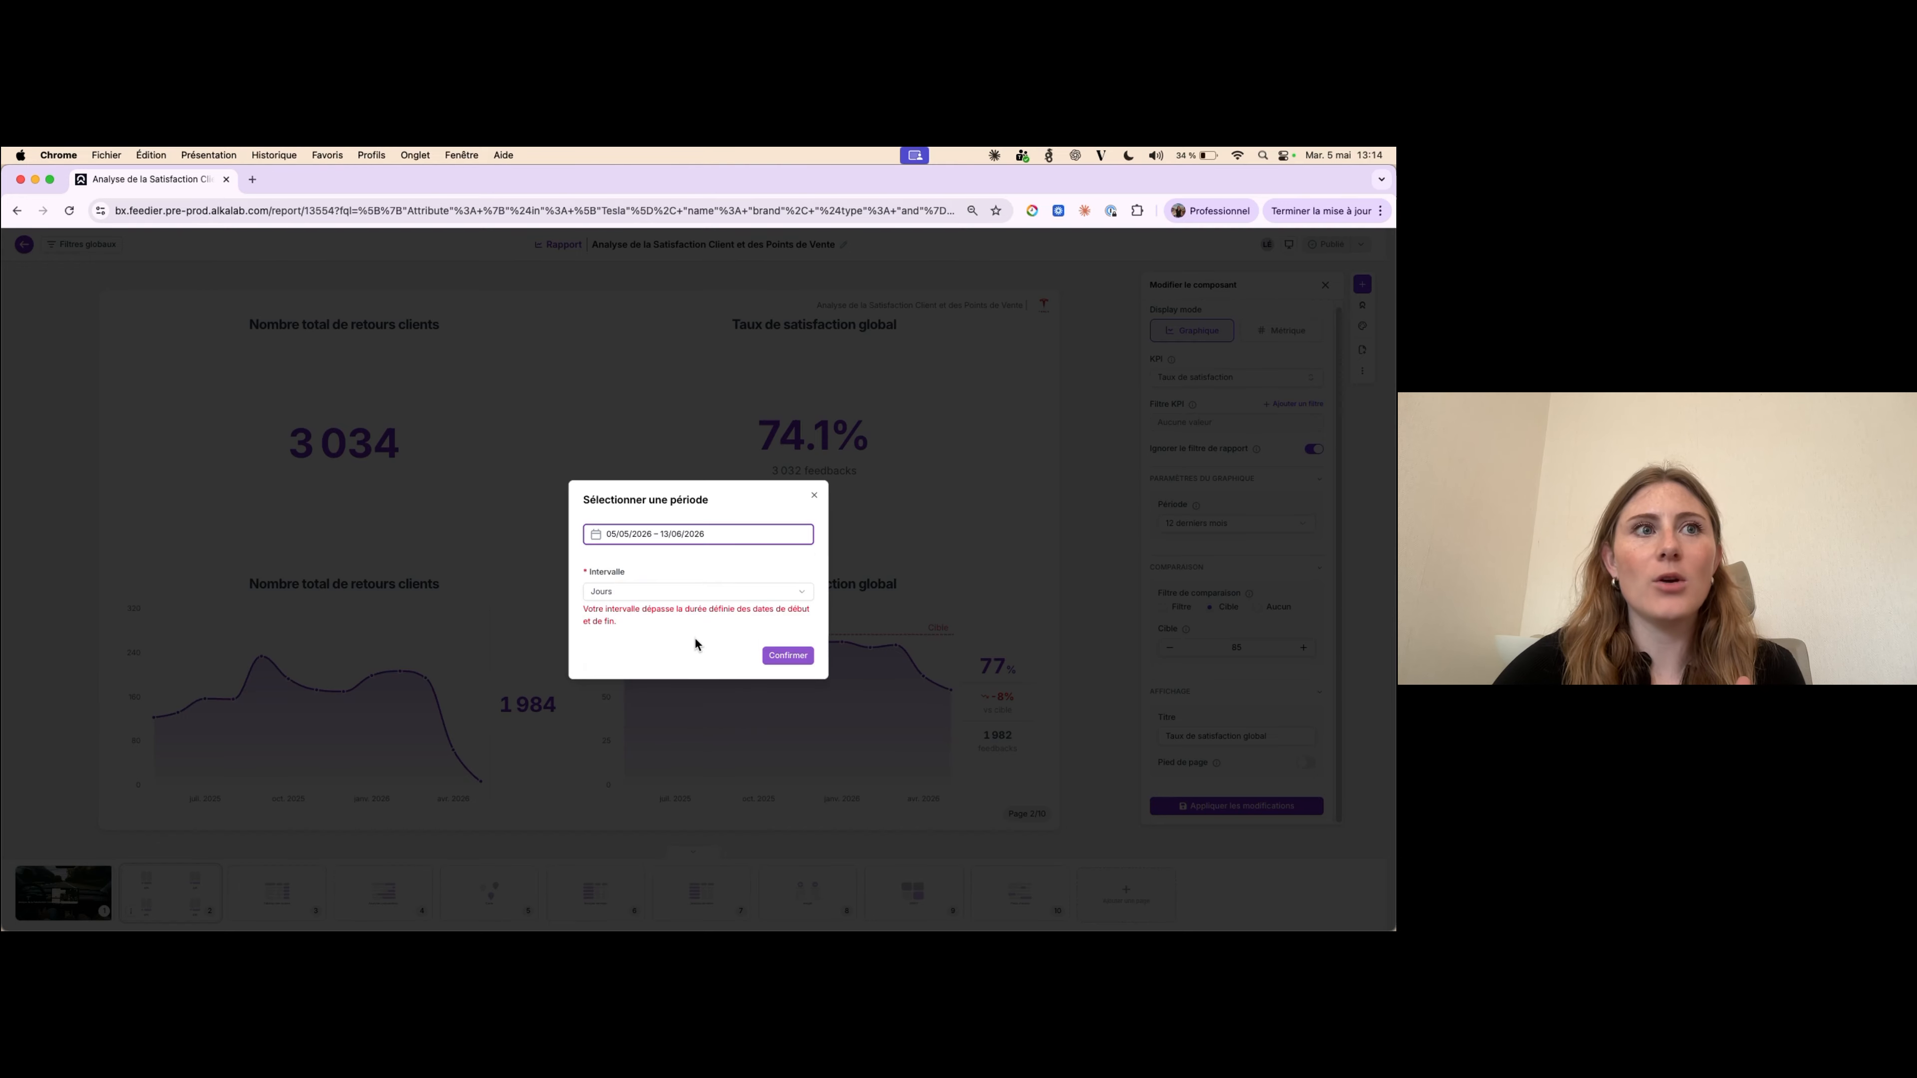
- Examine the interval choices for the custom period and review the selected date range across May and June 2026
left_click(641, 595)
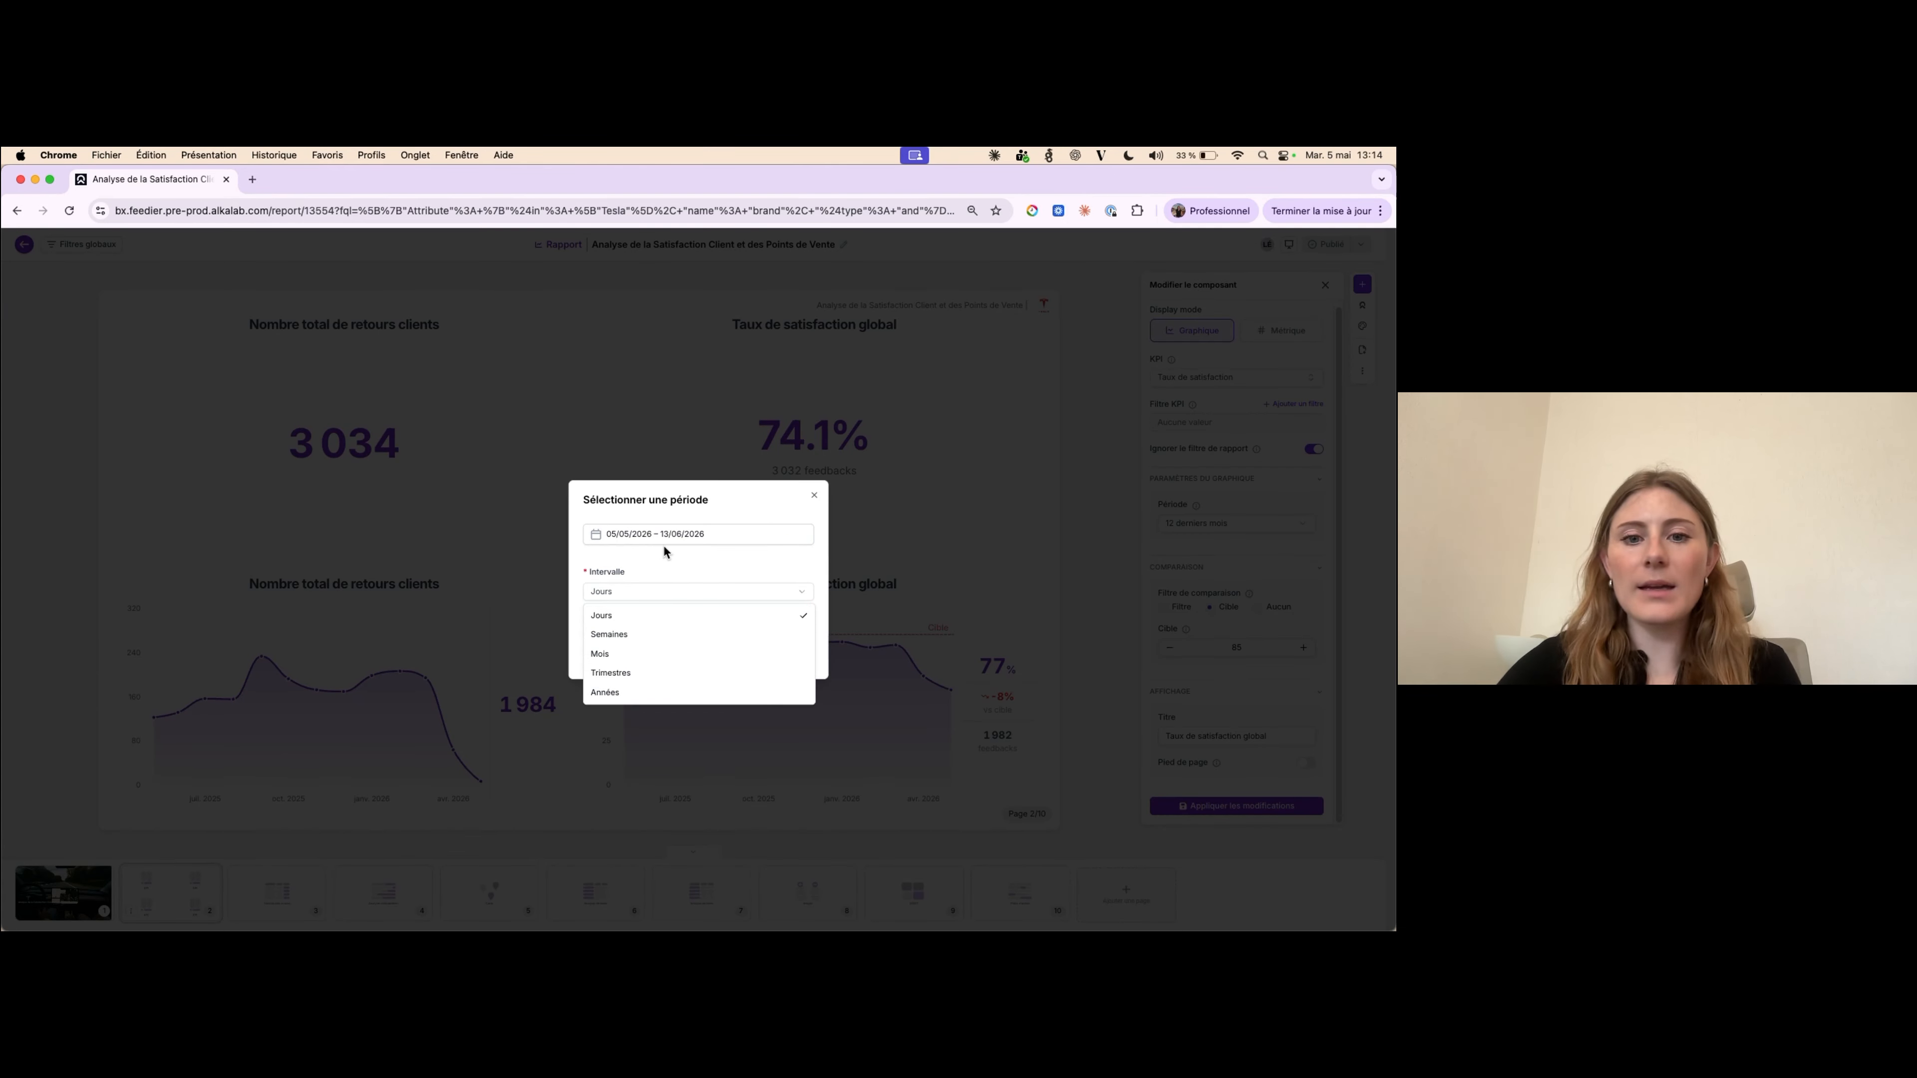
left_click(658, 561)
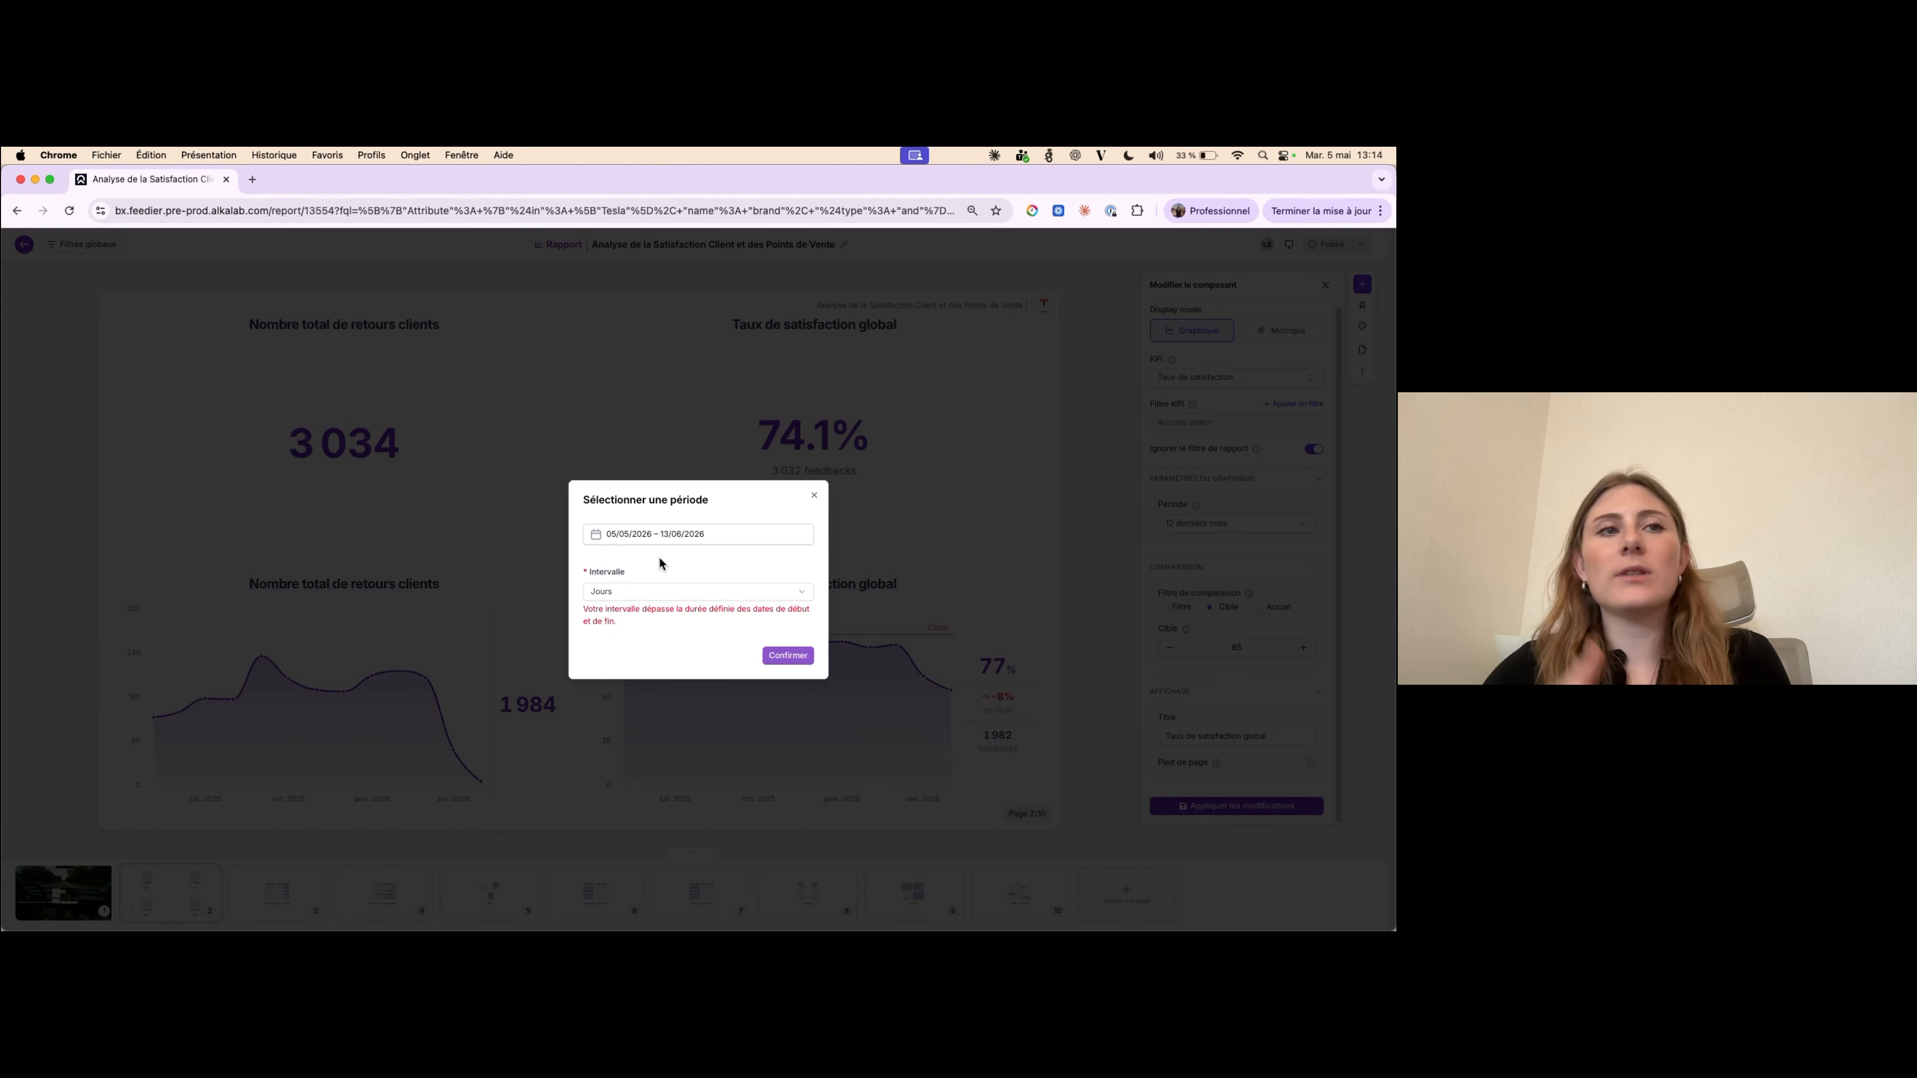
left_click(613, 593)
left_click(680, 566)
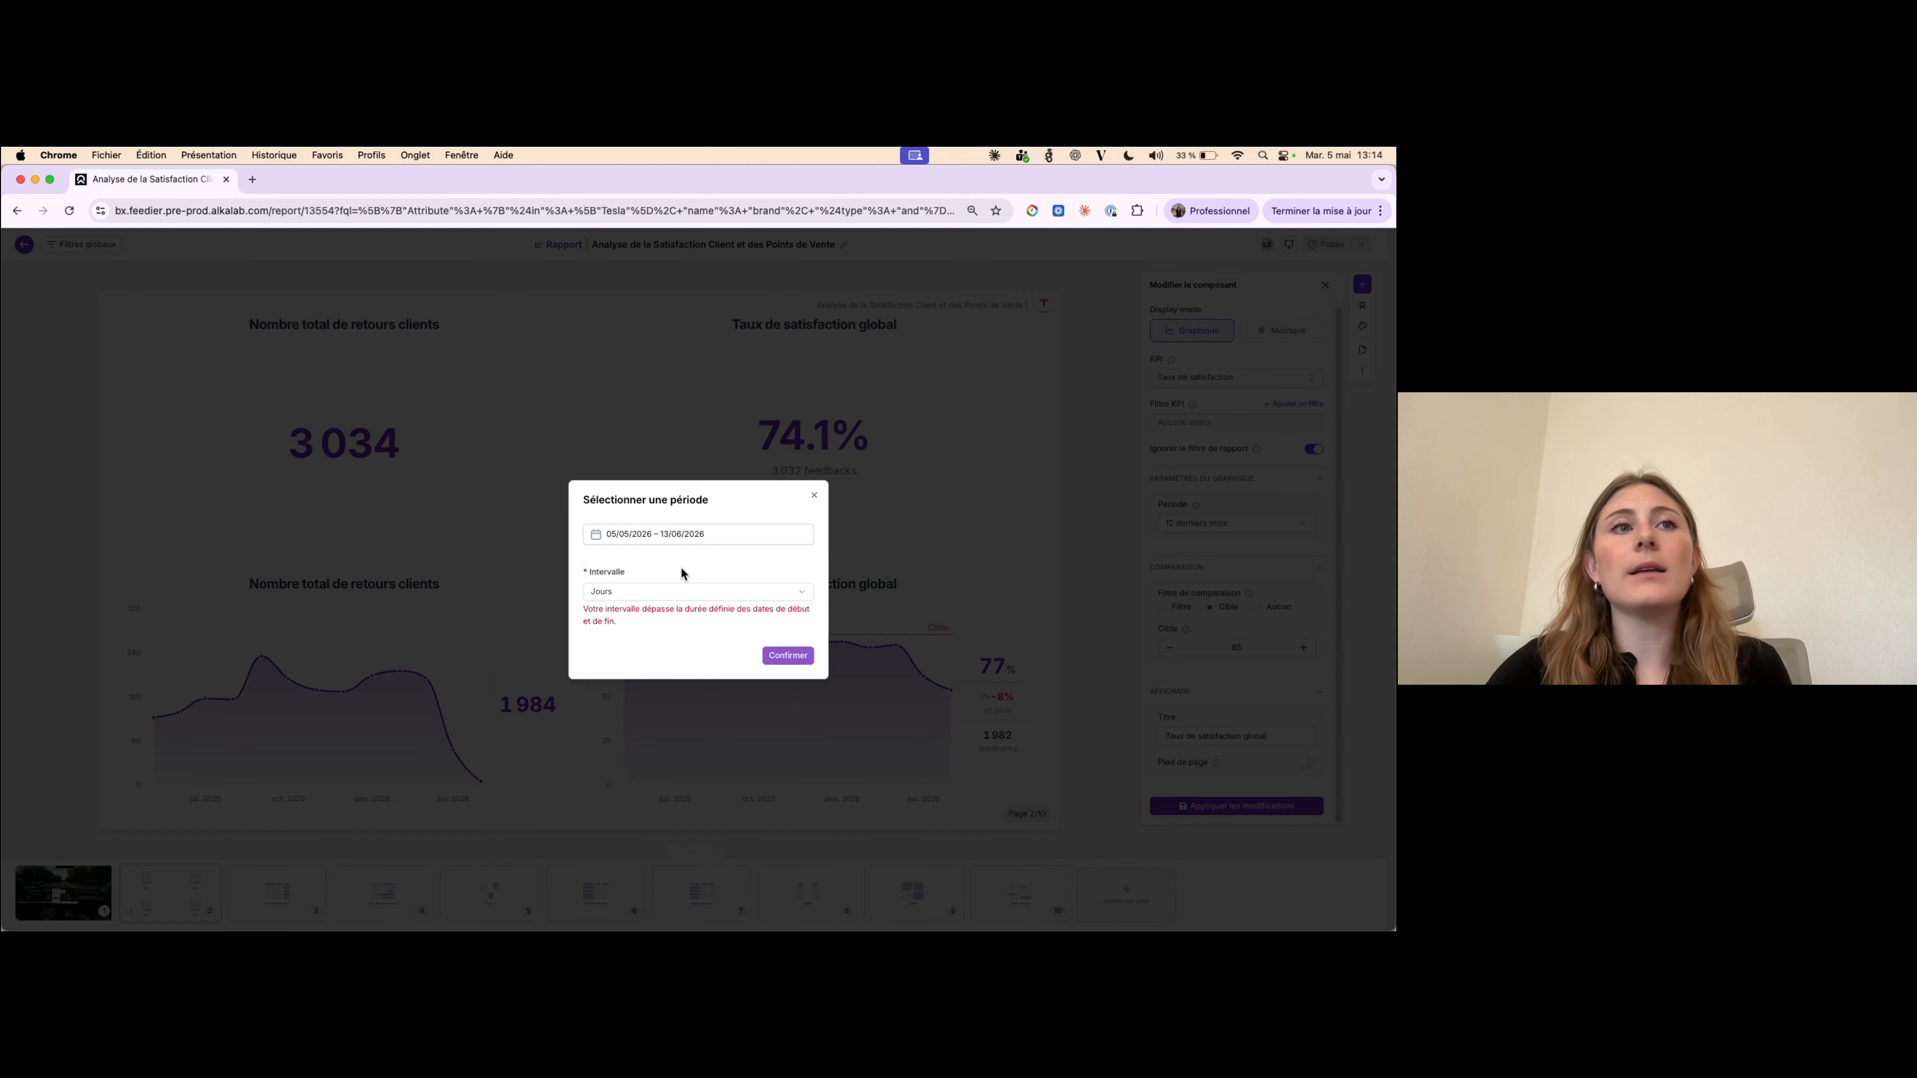
left_click(681, 532)
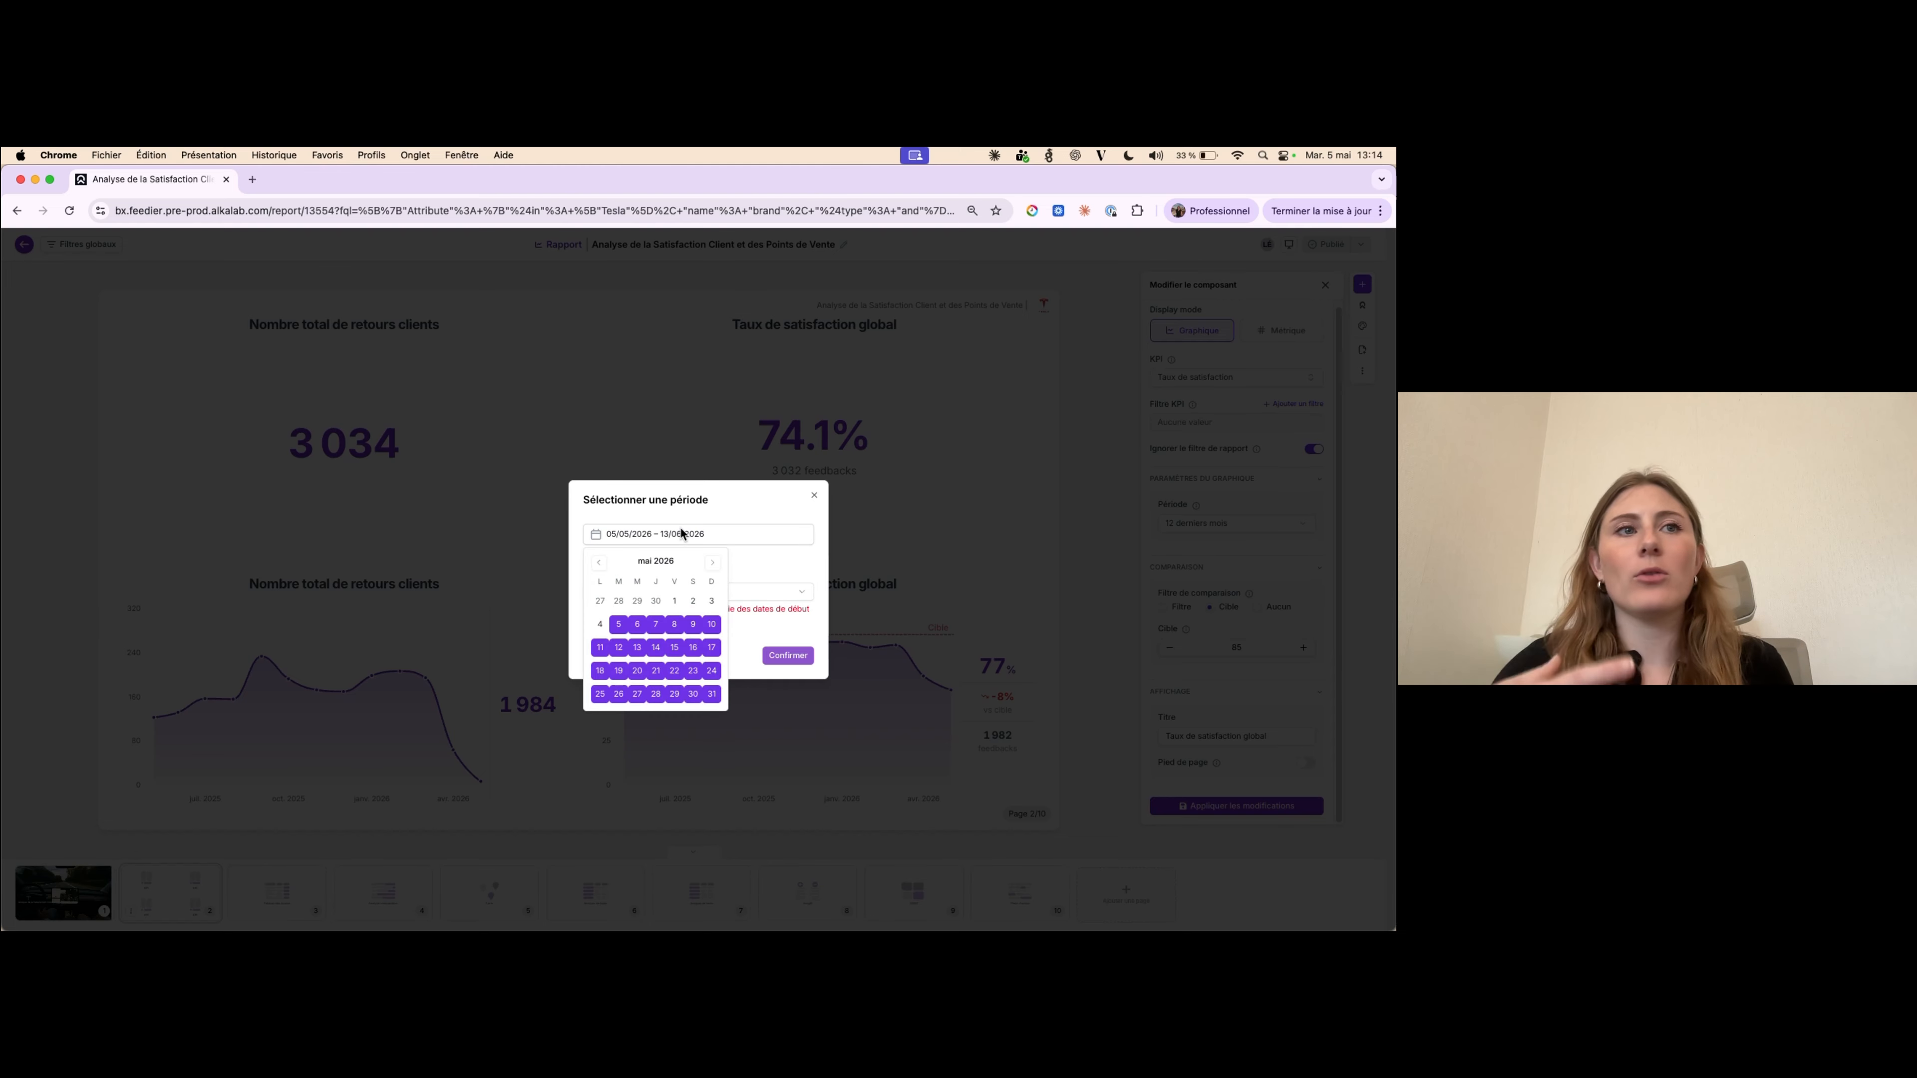
left_click(712, 562)
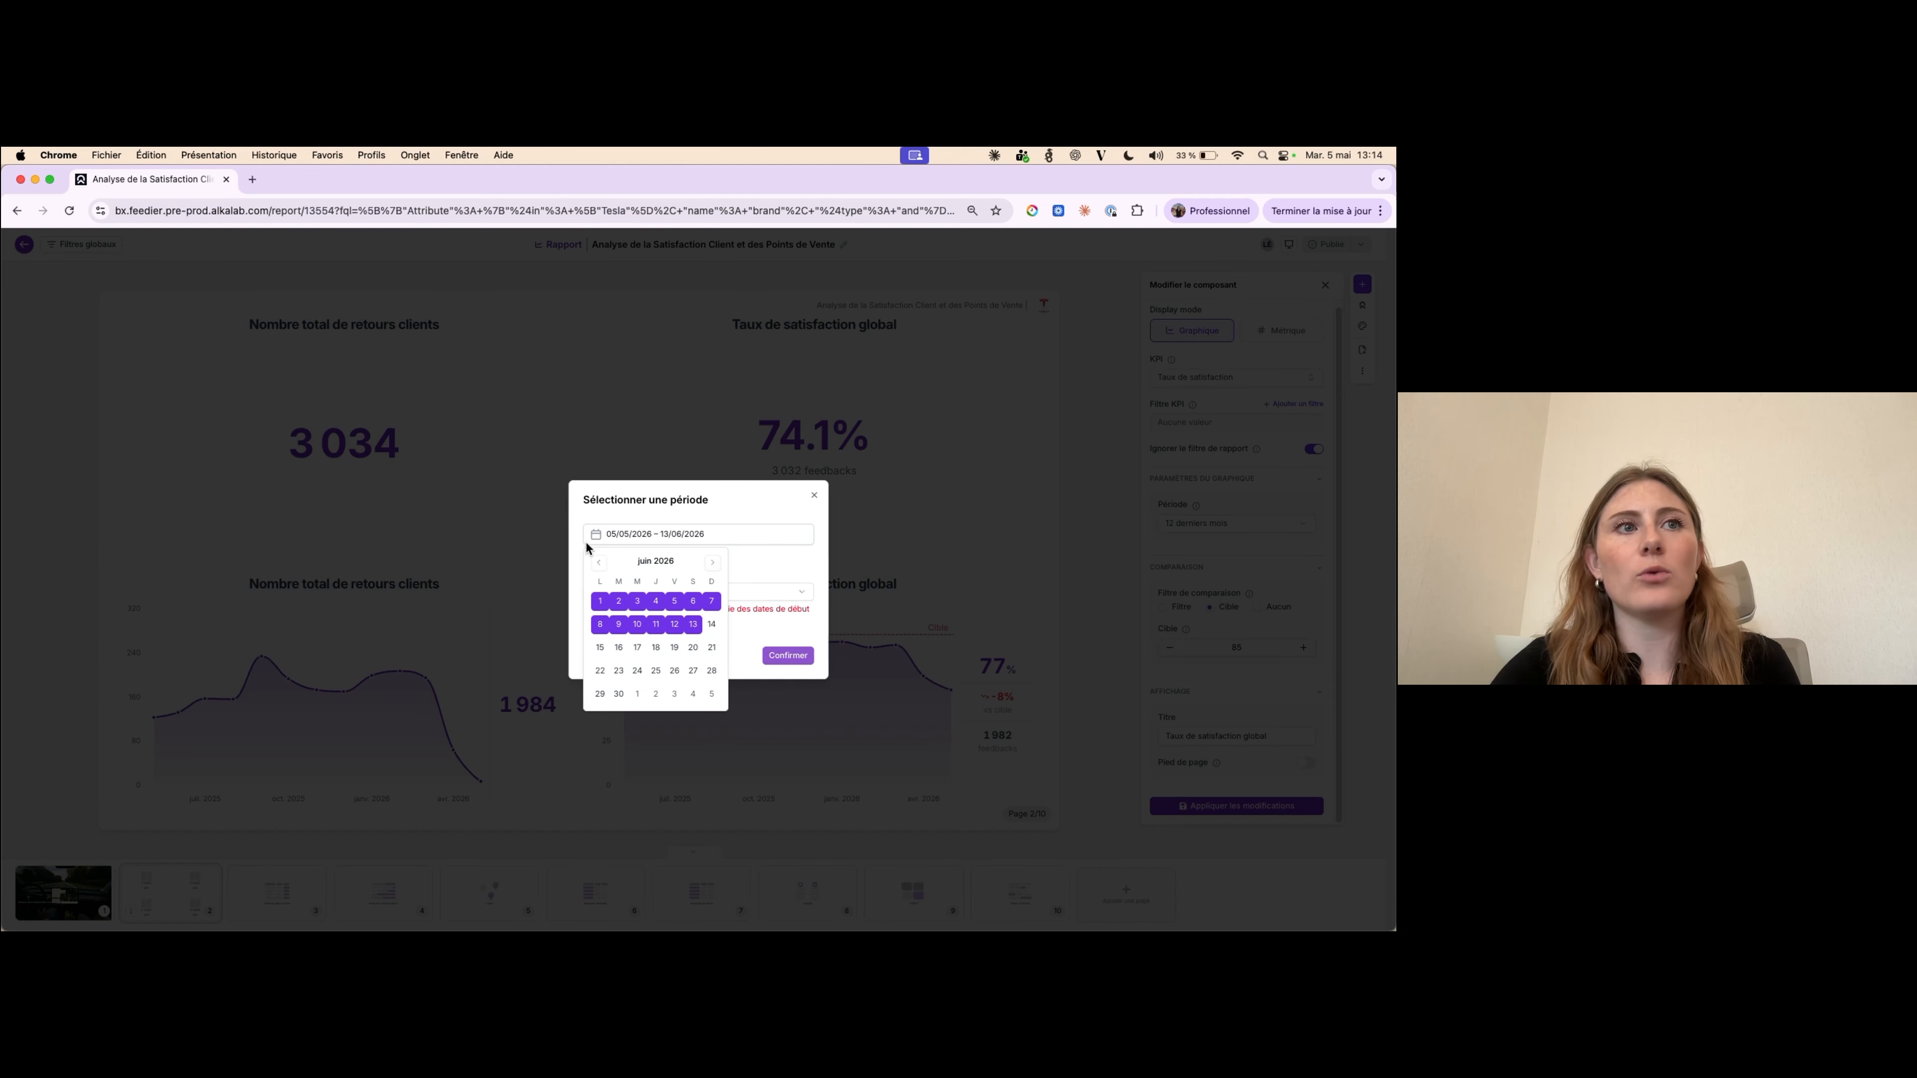
left_click(599, 563)
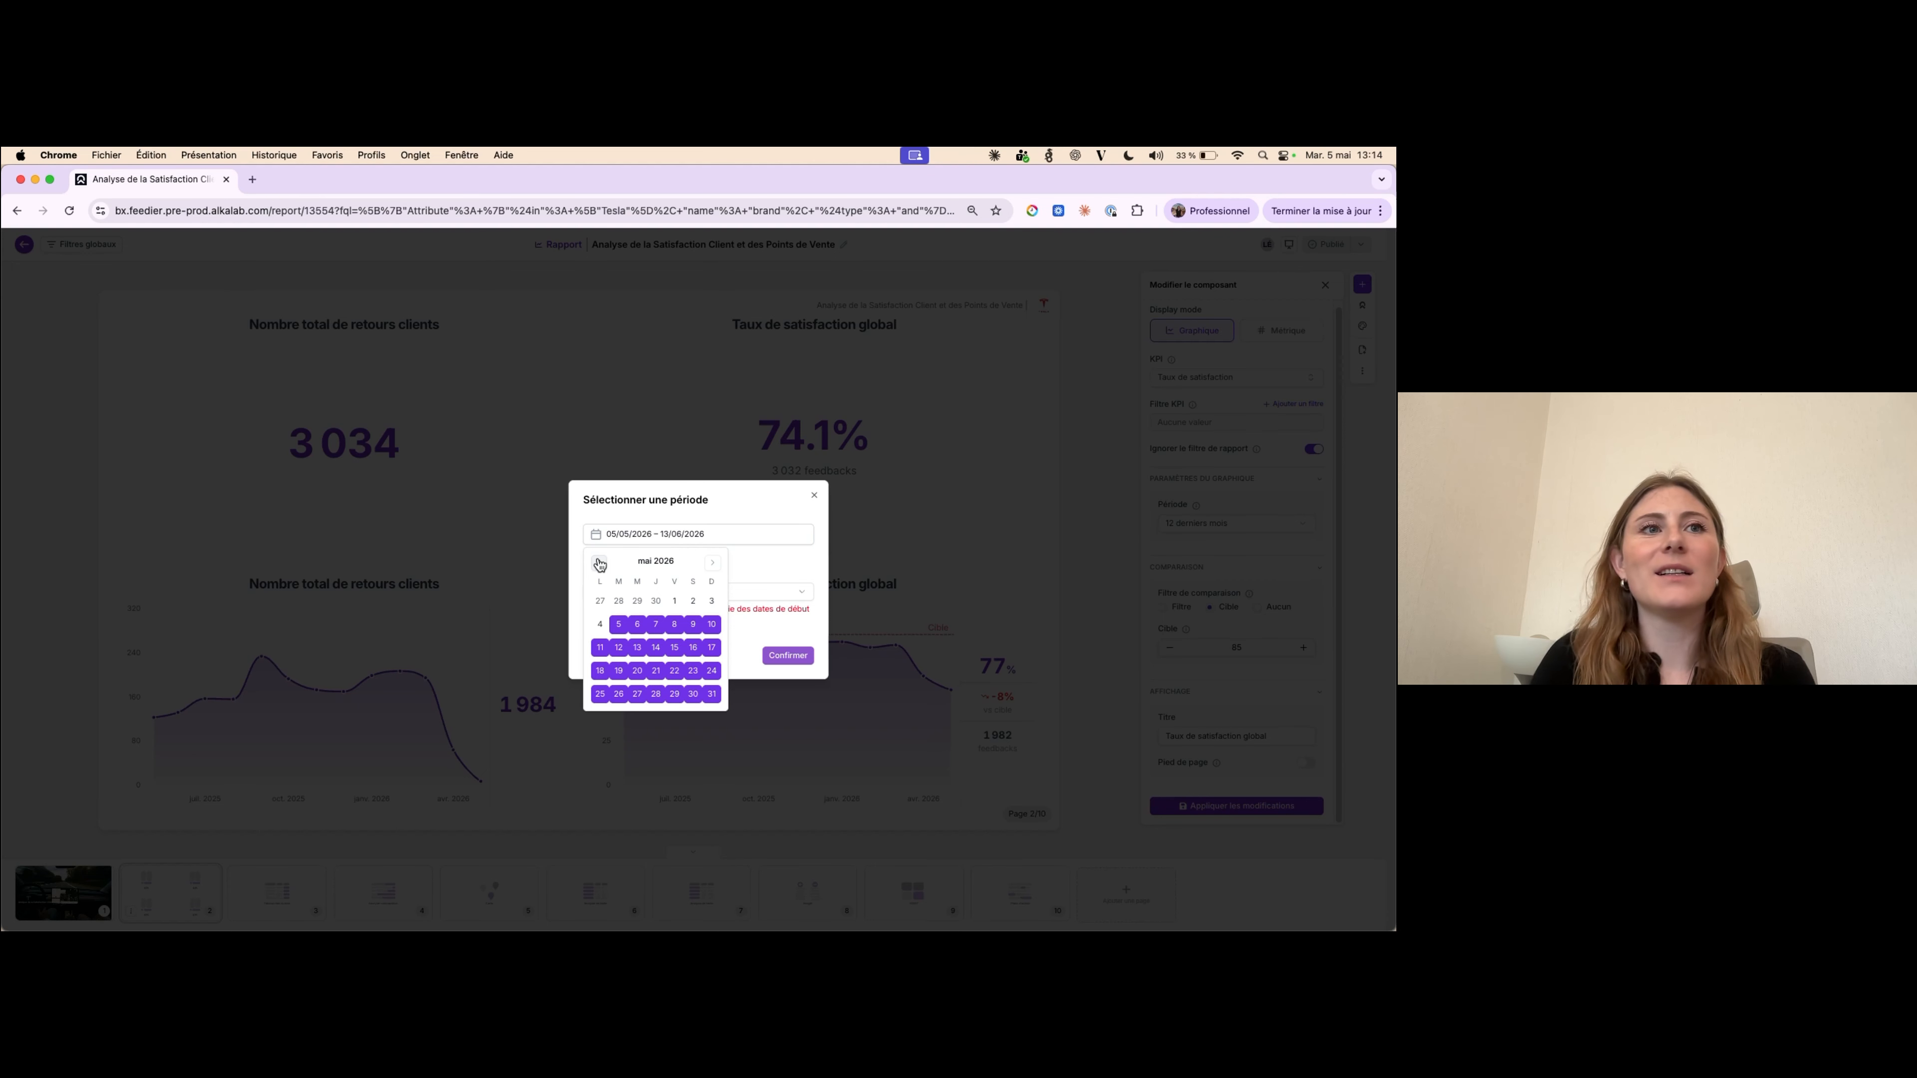
left_click(800, 562)
- Set the custom period's interval to Semaines and close the period selection without confirming it
left_click(667, 591)
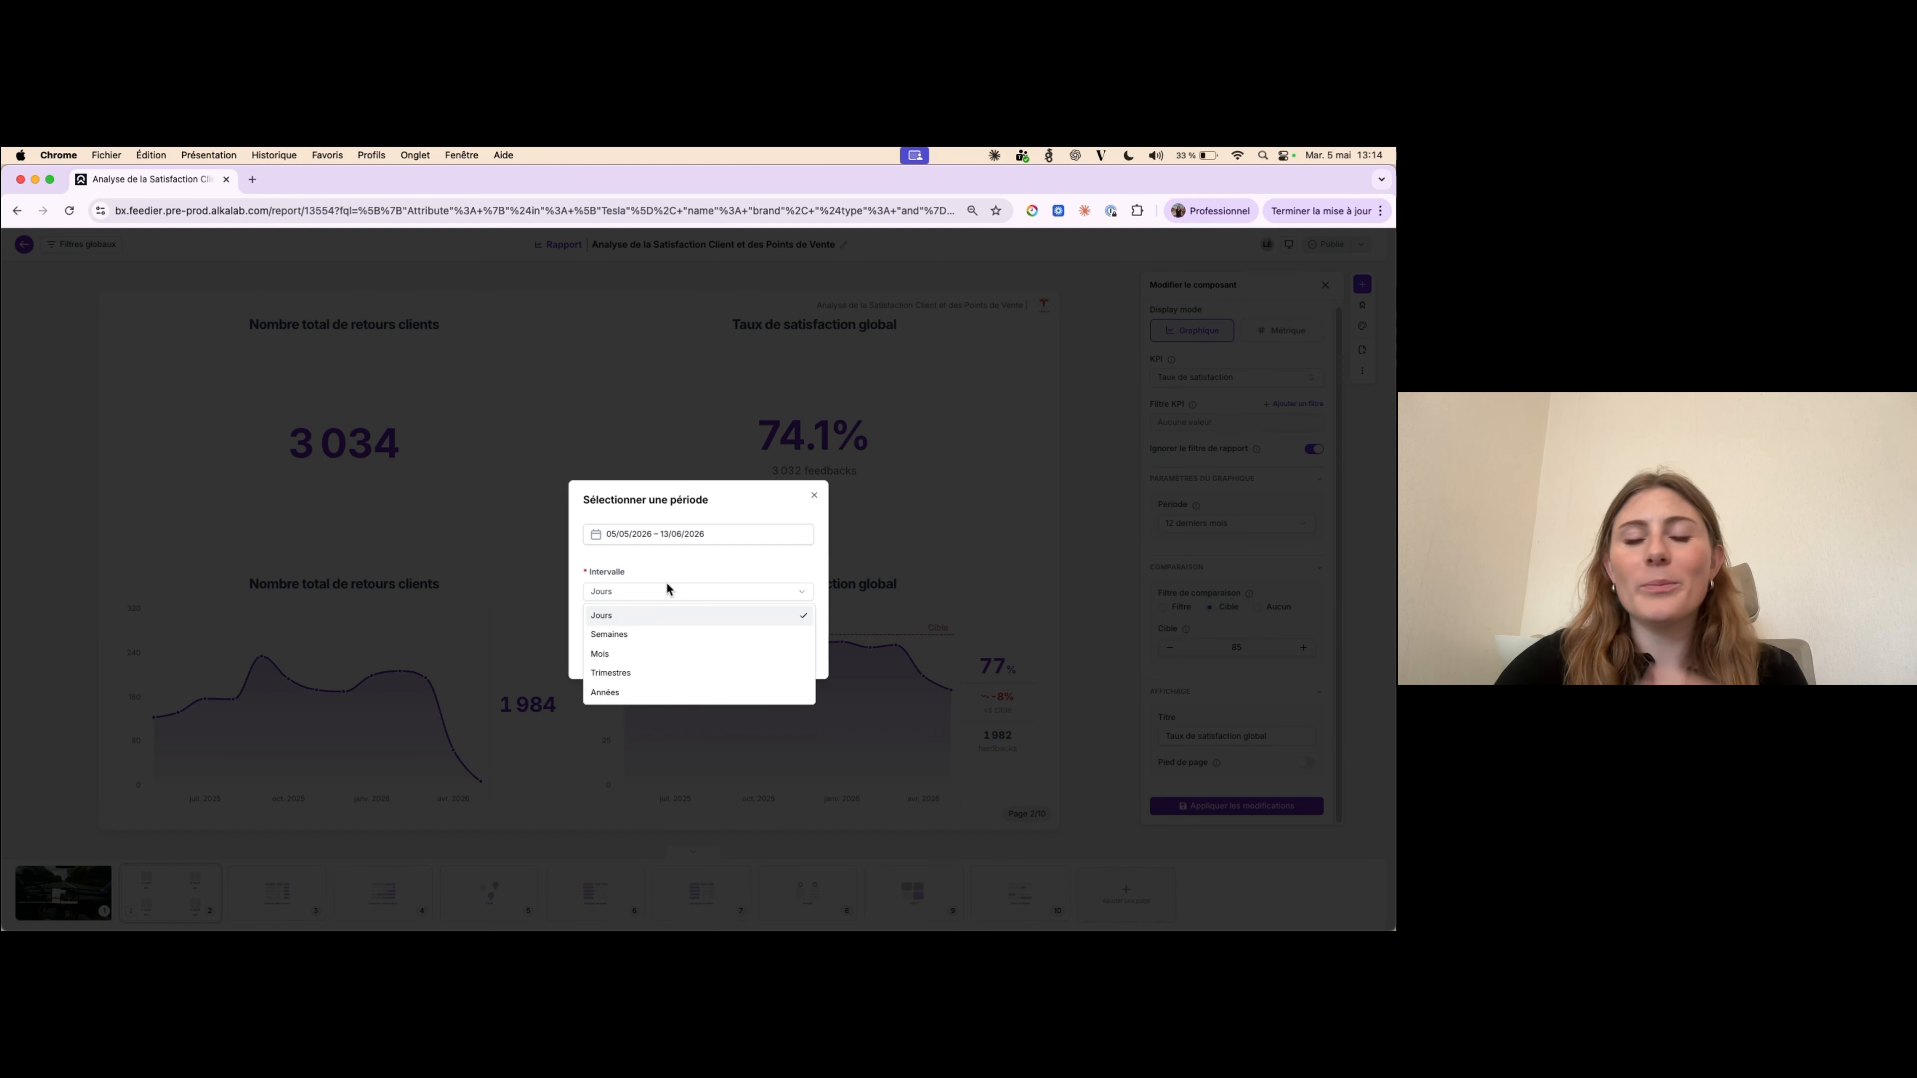
left_click(667, 634)
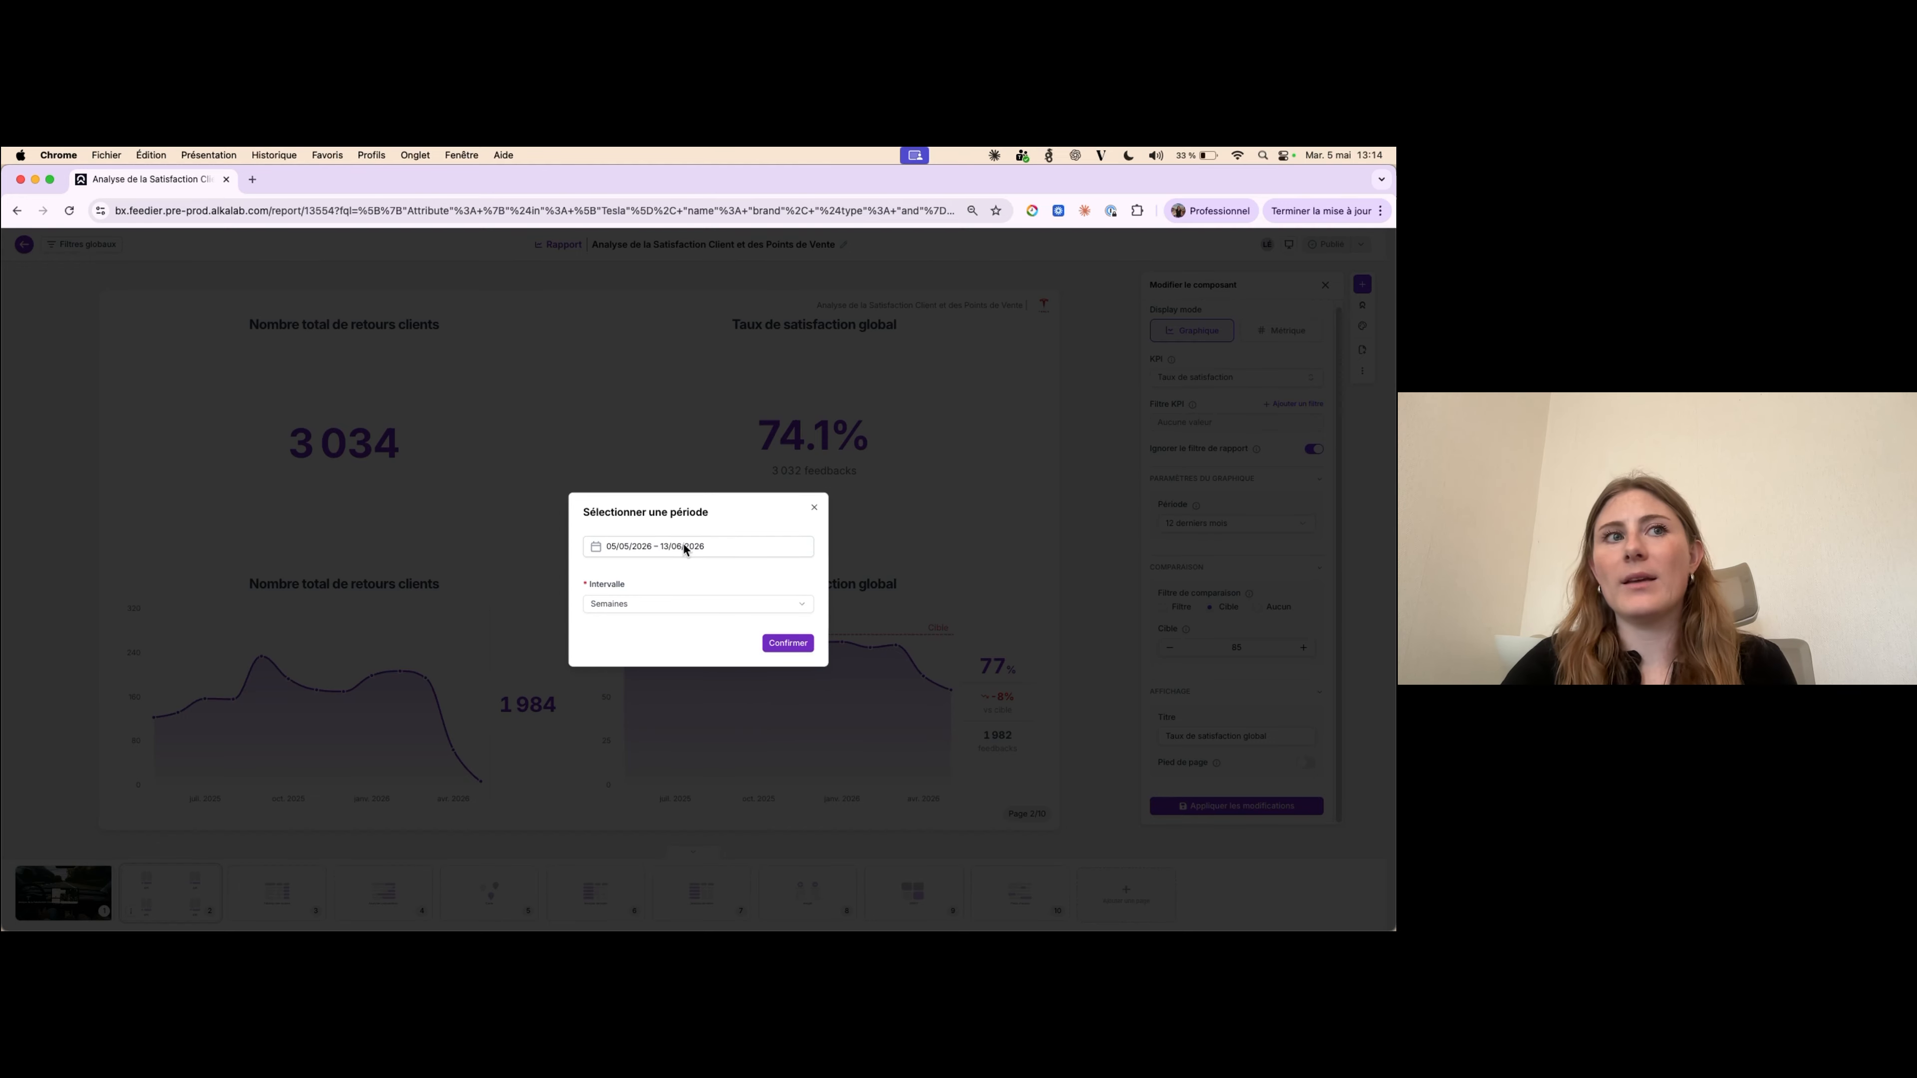
left_click(619, 605)
left_click(631, 648)
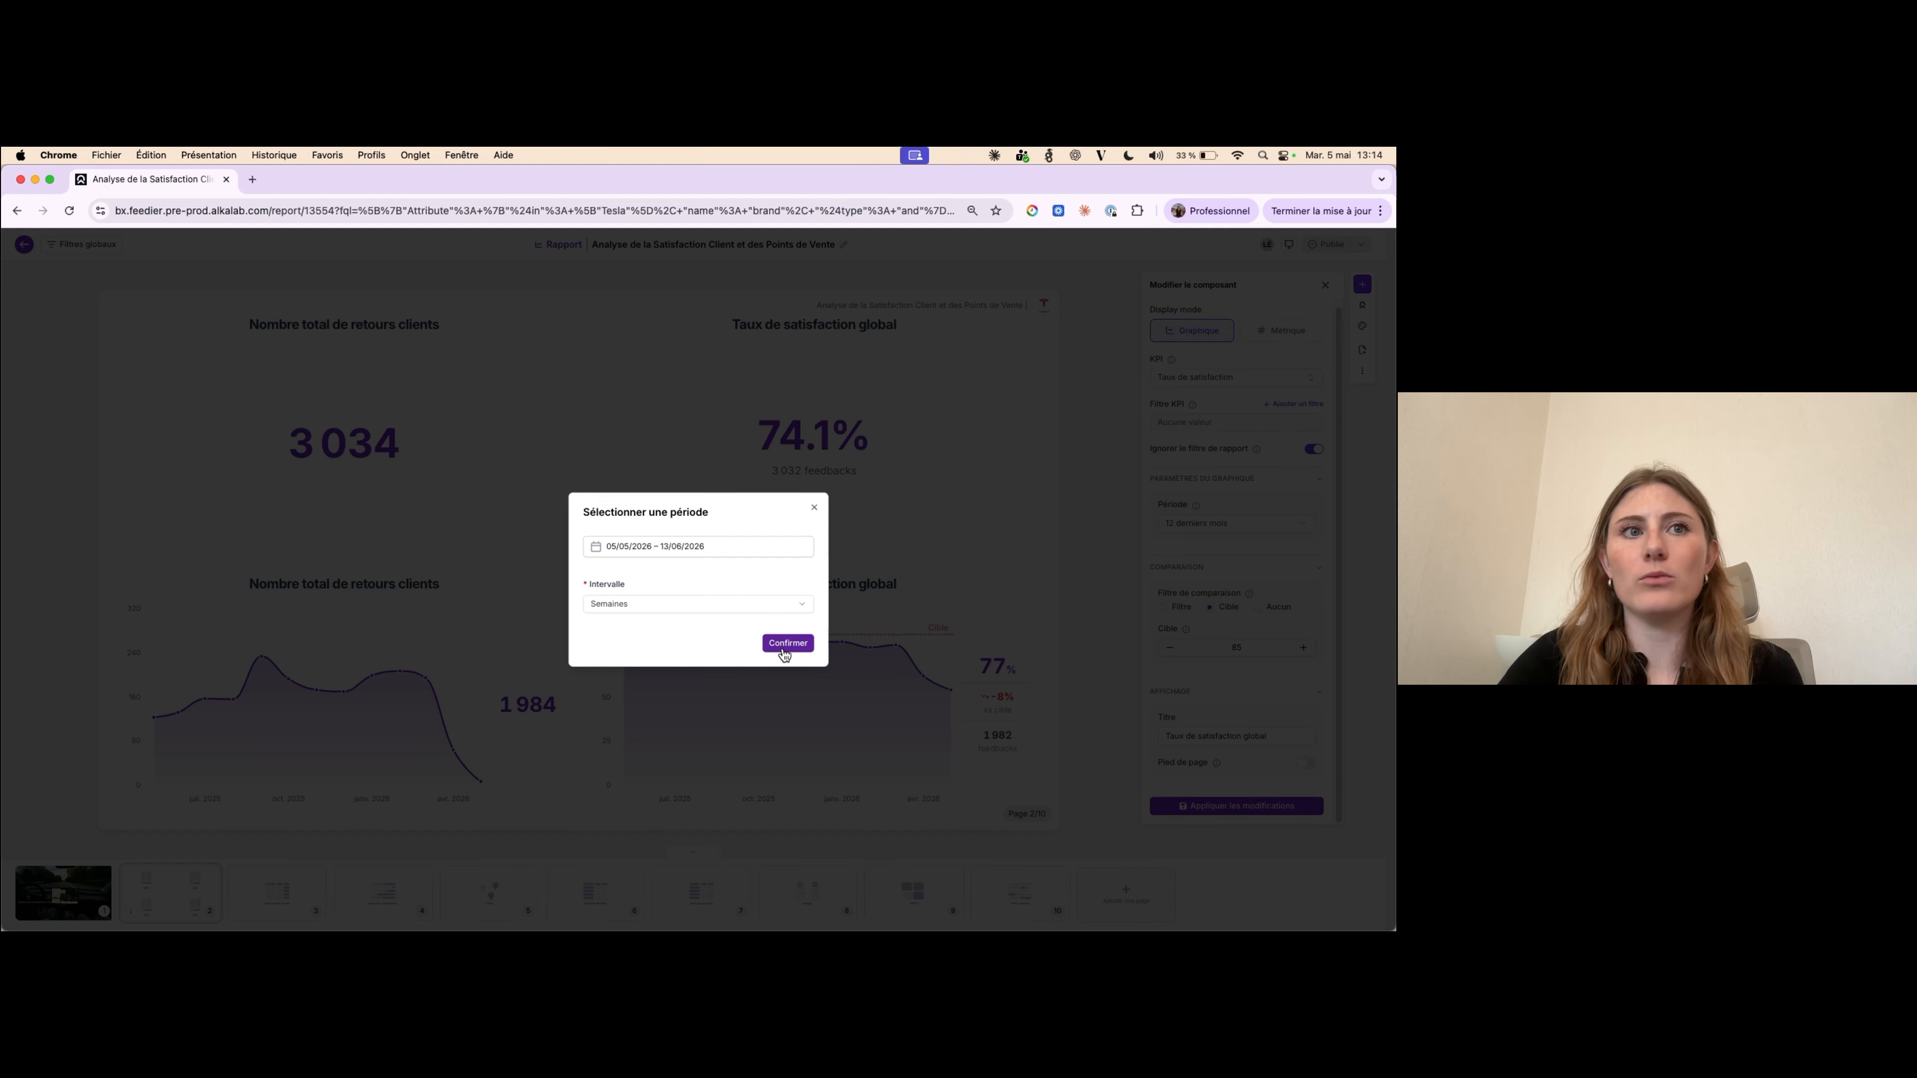
left_click(815, 510)
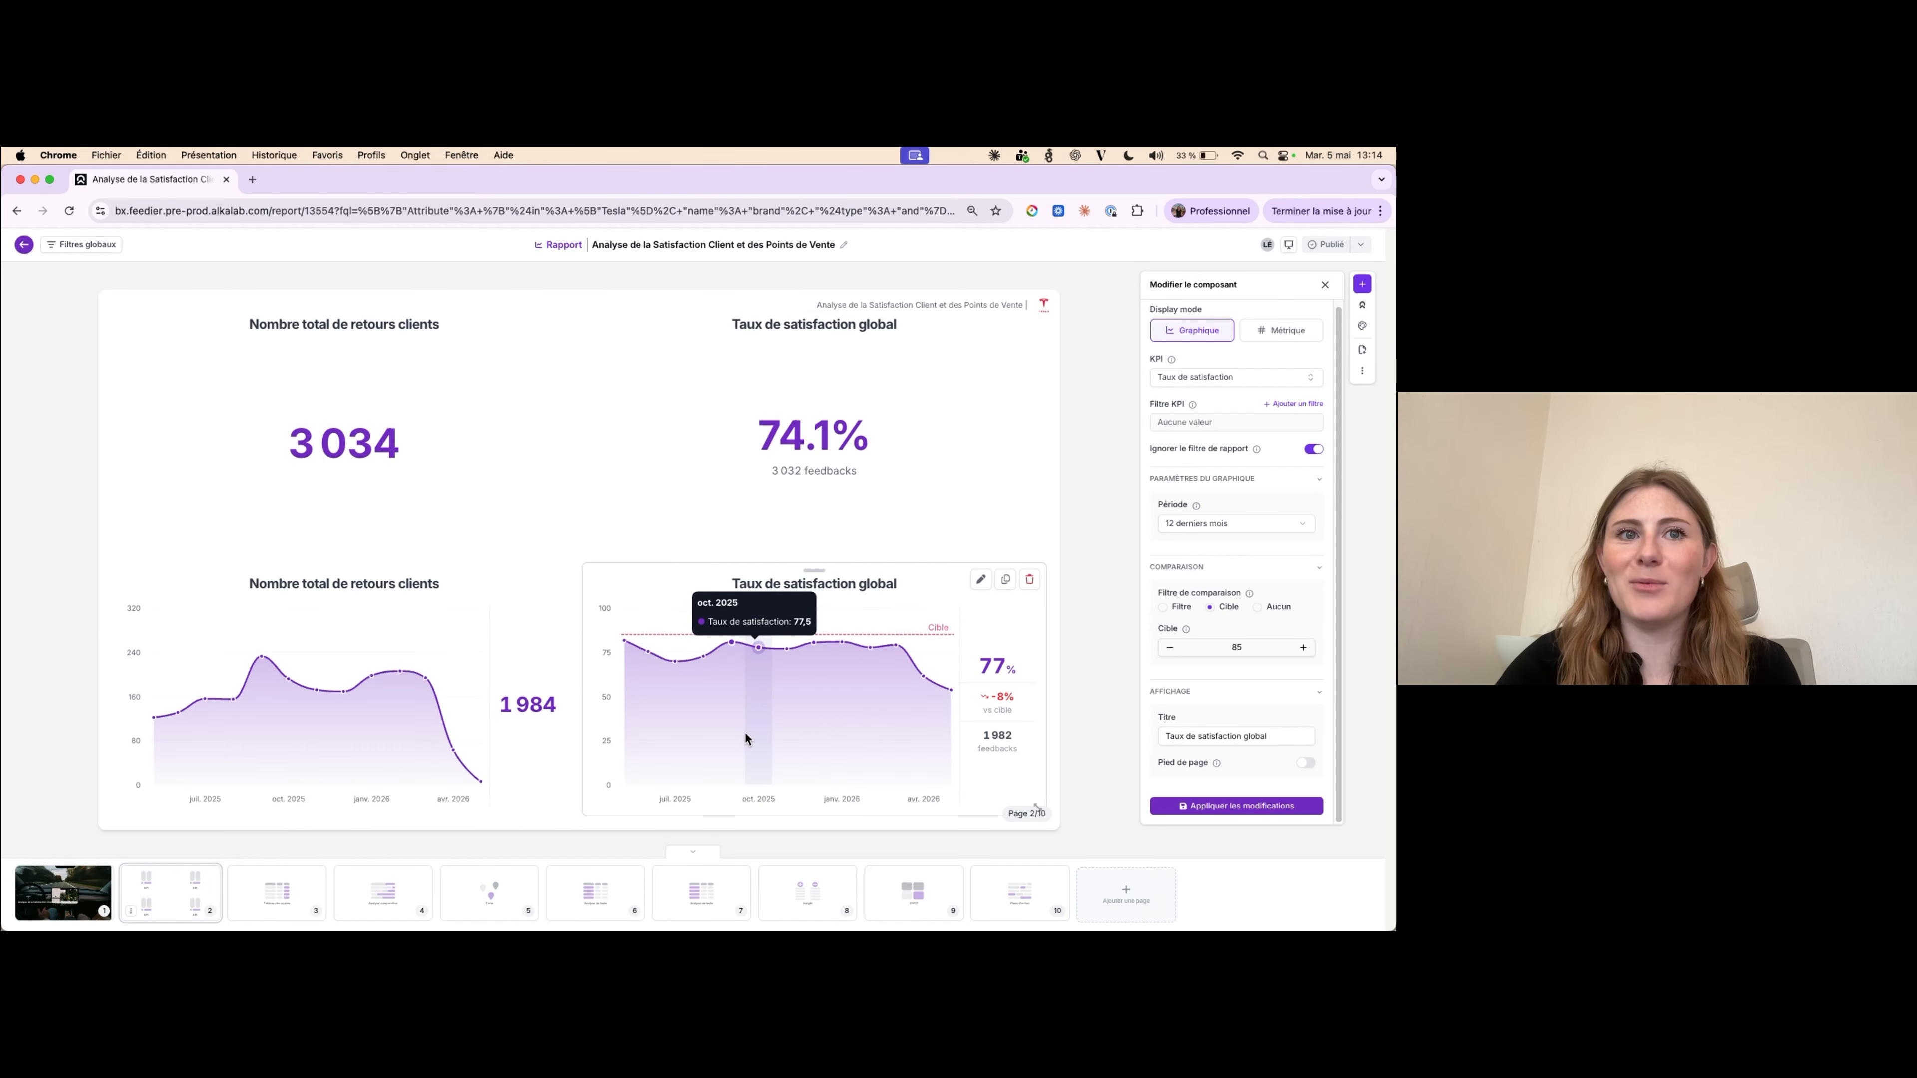
- Collapse the satisfaction chart's parameters, check its comparison with the target, and close the component settings
left_click(1198, 480)
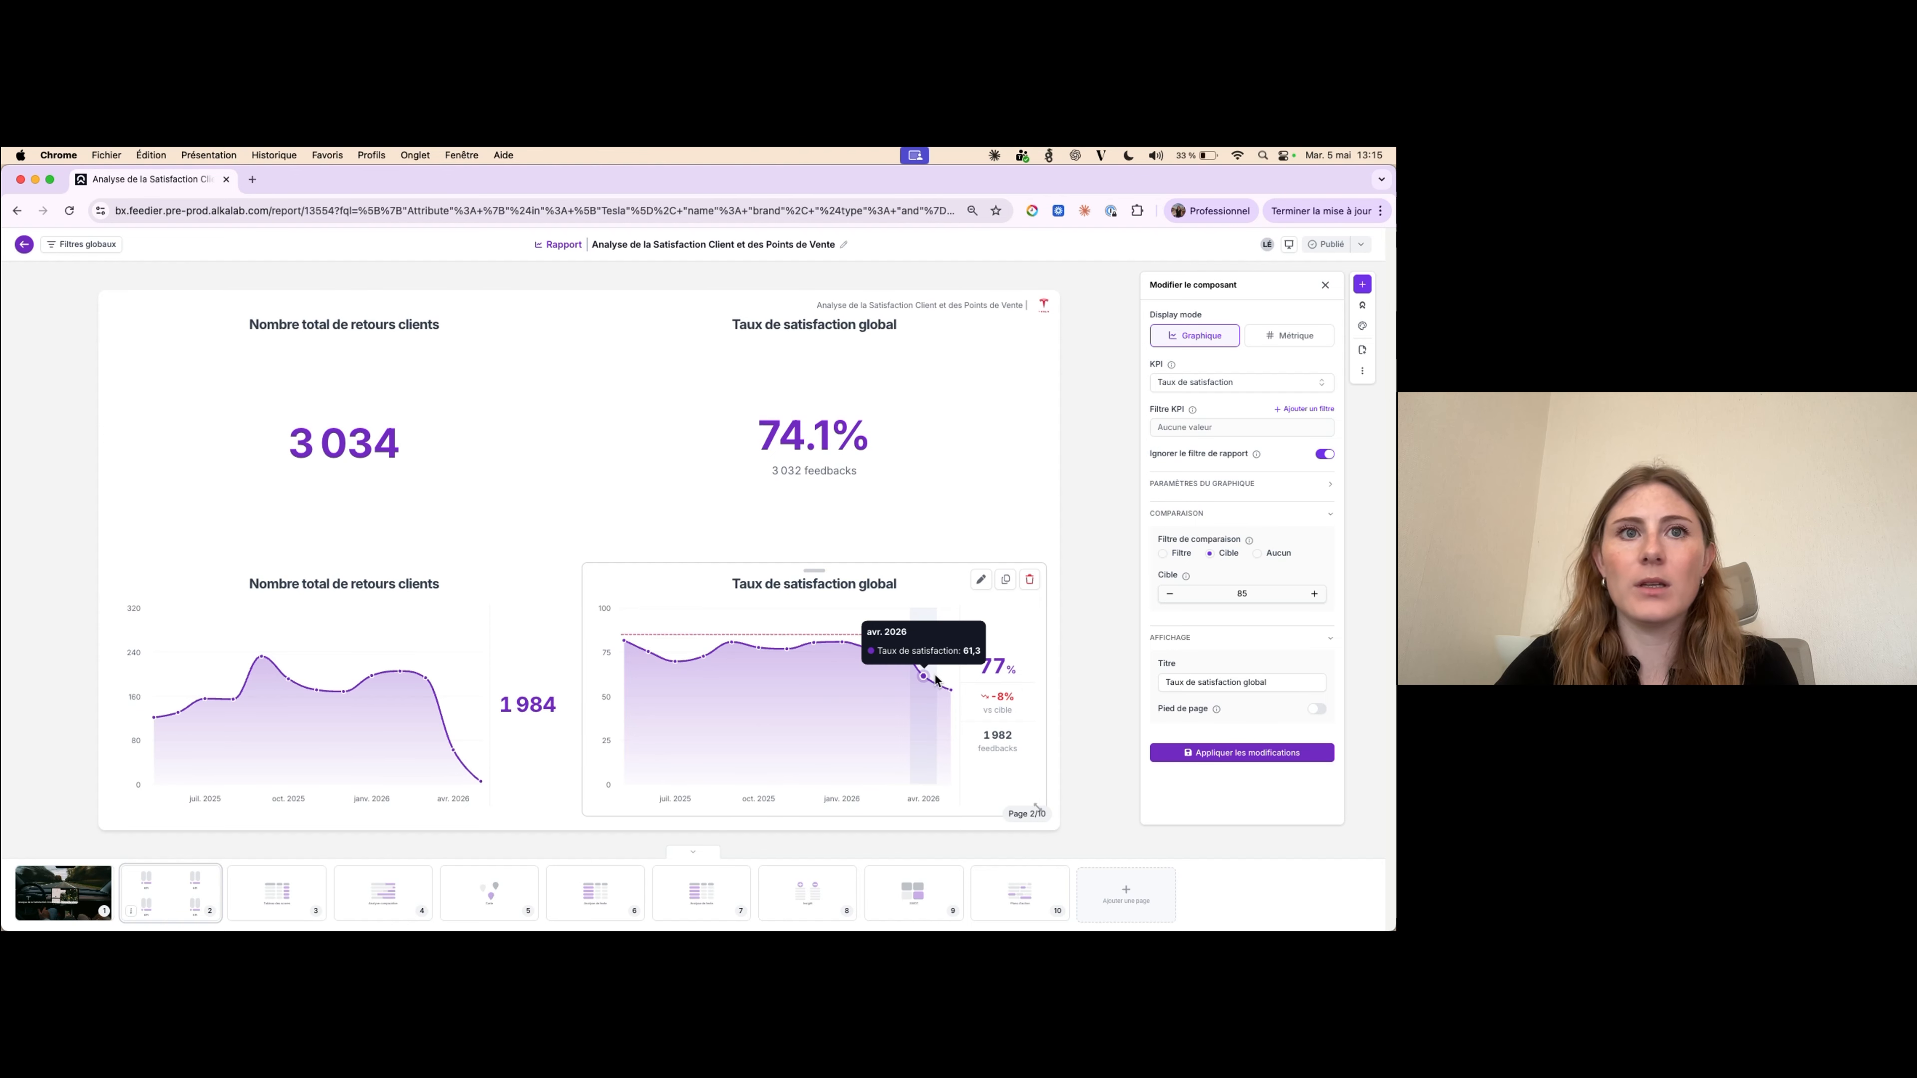
mouse_move(1008, 722)
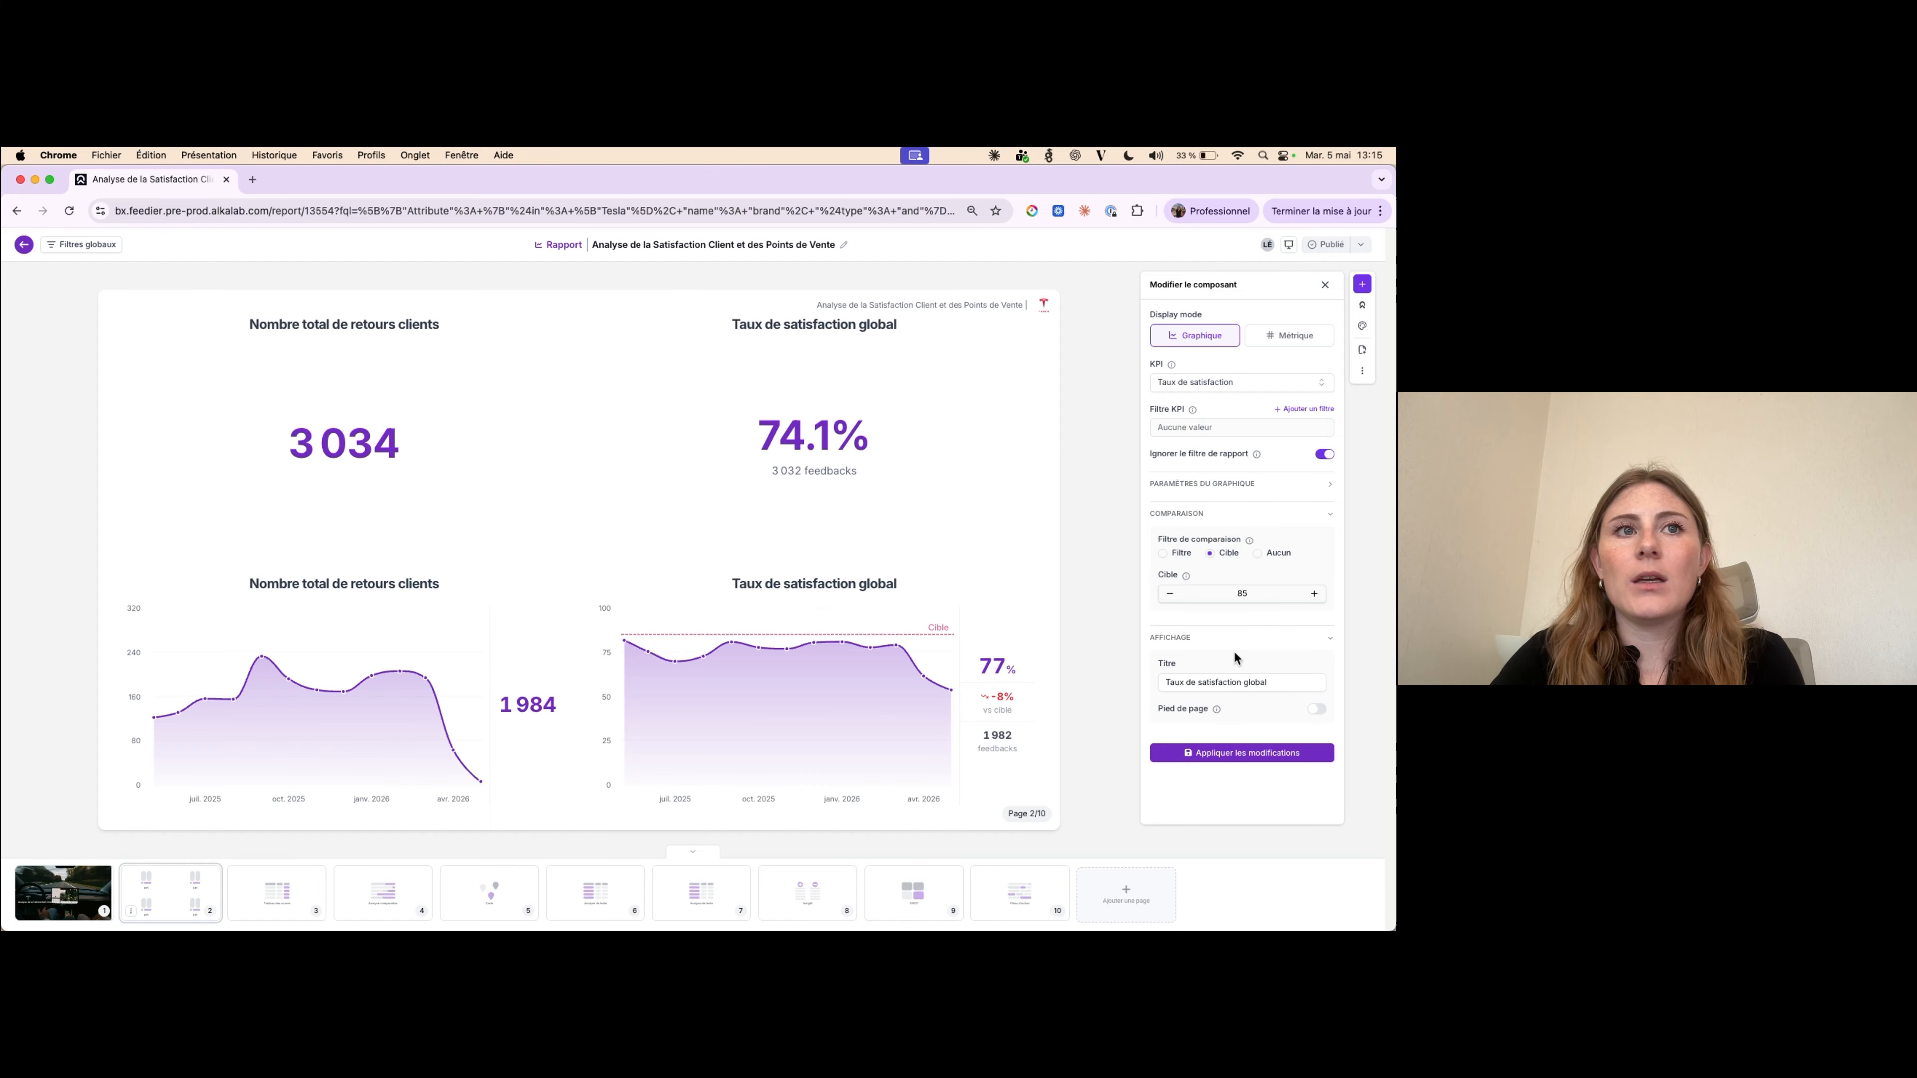
left_click(1327, 286)
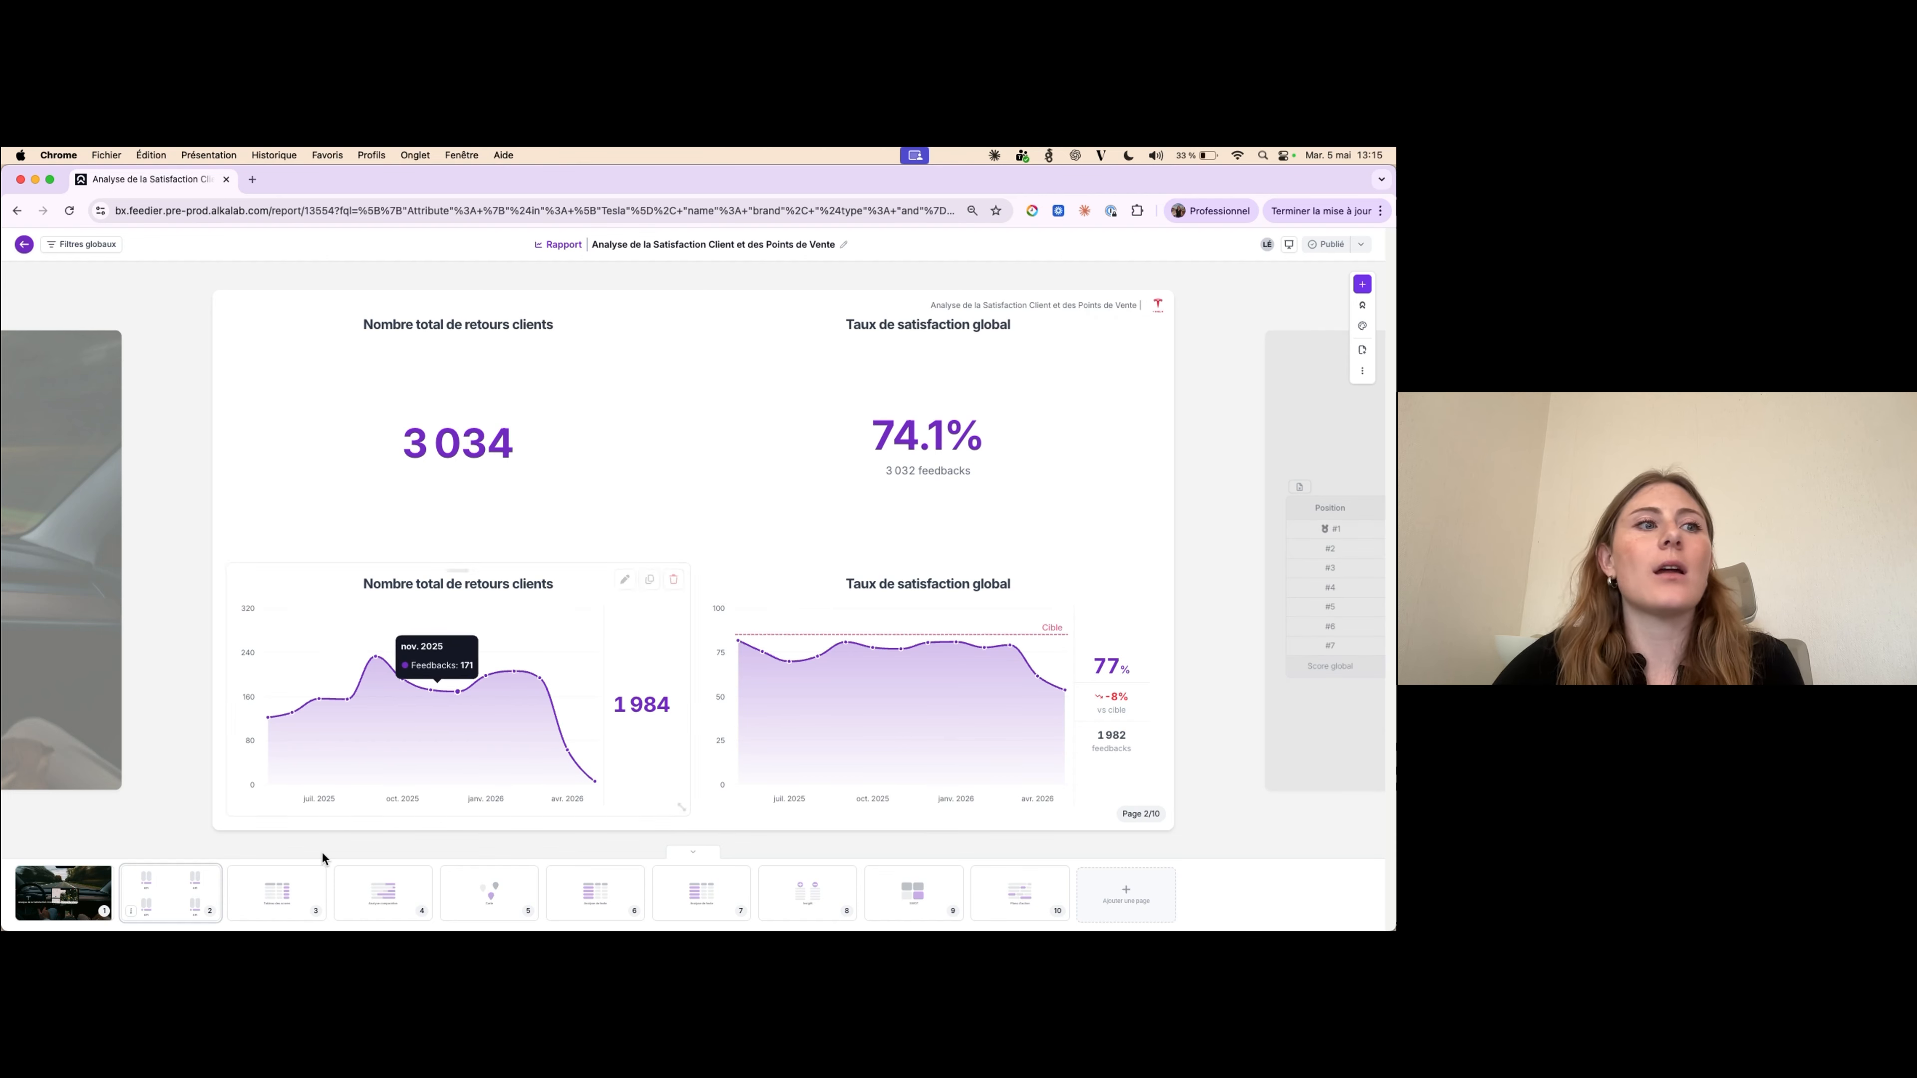
- Move the Google Location satisfaction comparison page to position 3 and add a blank page after it
left_click(276, 901)
left_click(364, 898)
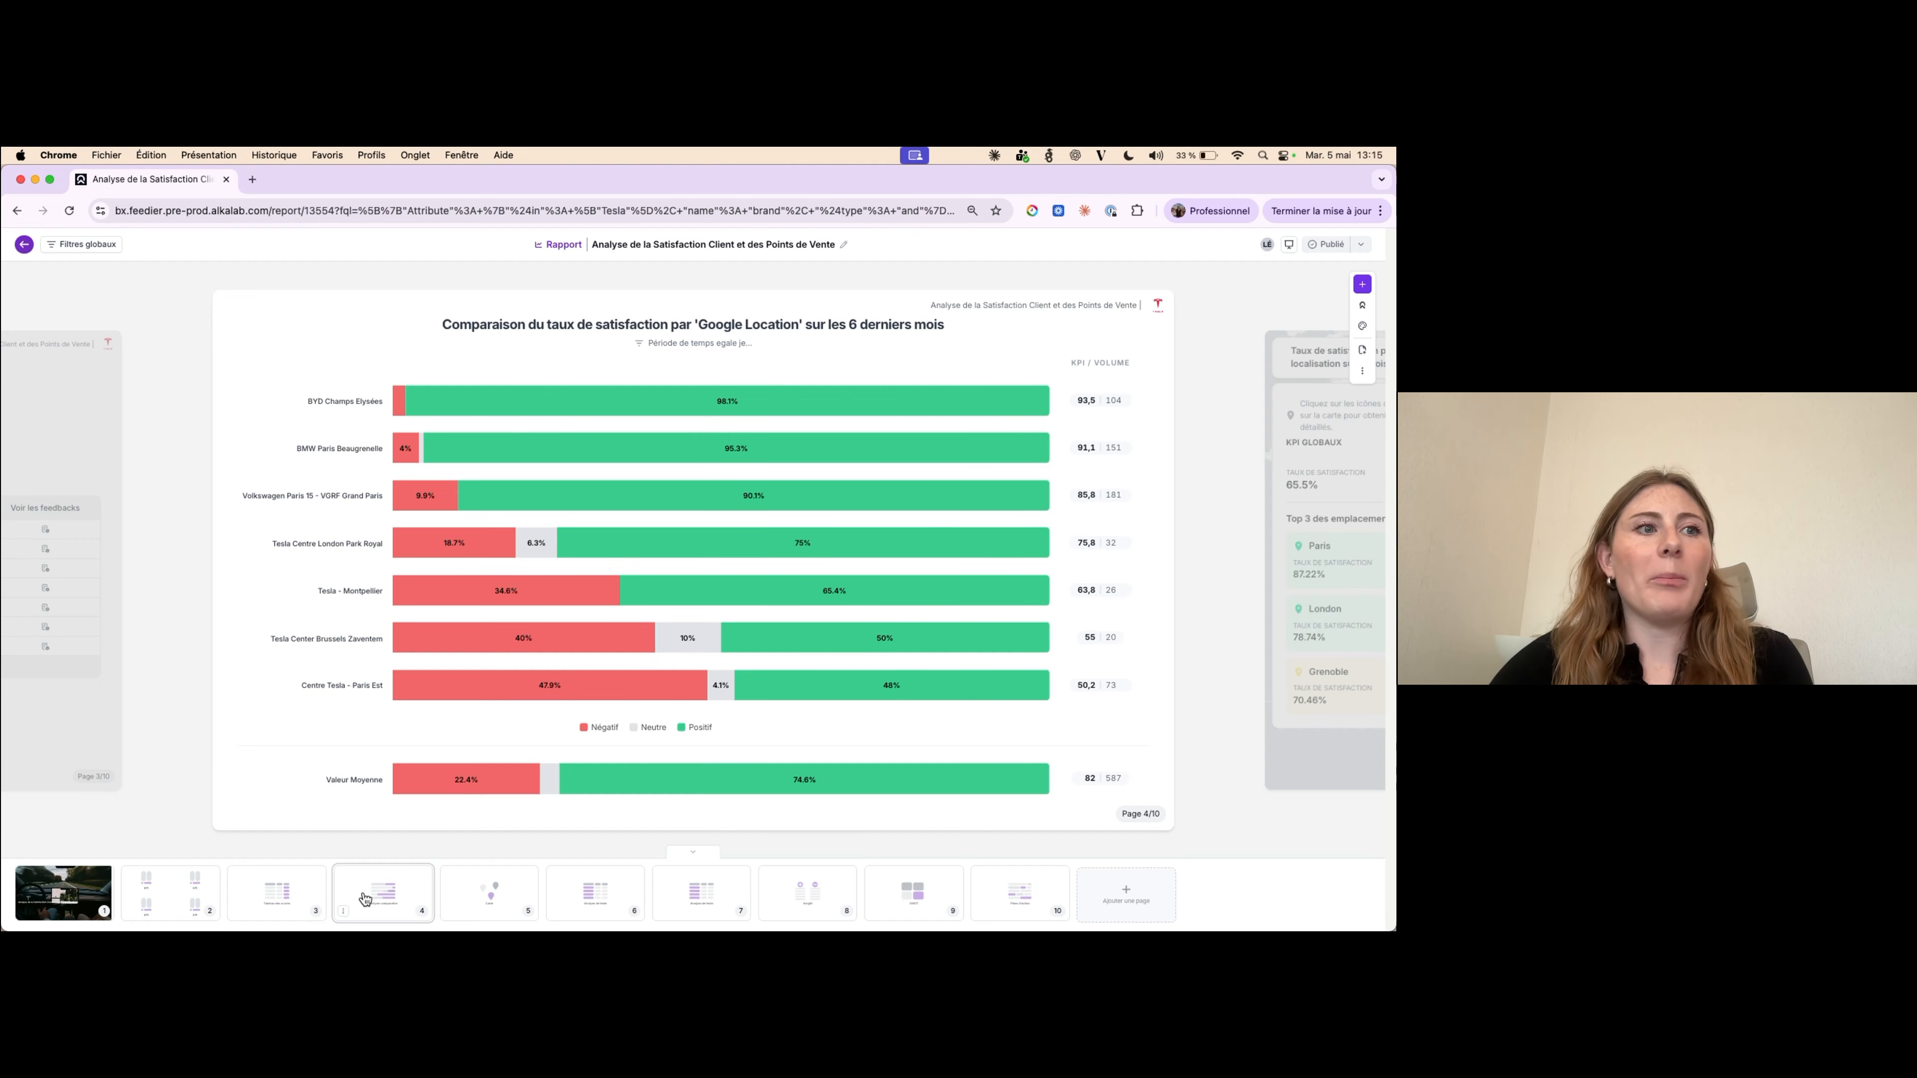
left_click_drag(364, 898, 298, 910)
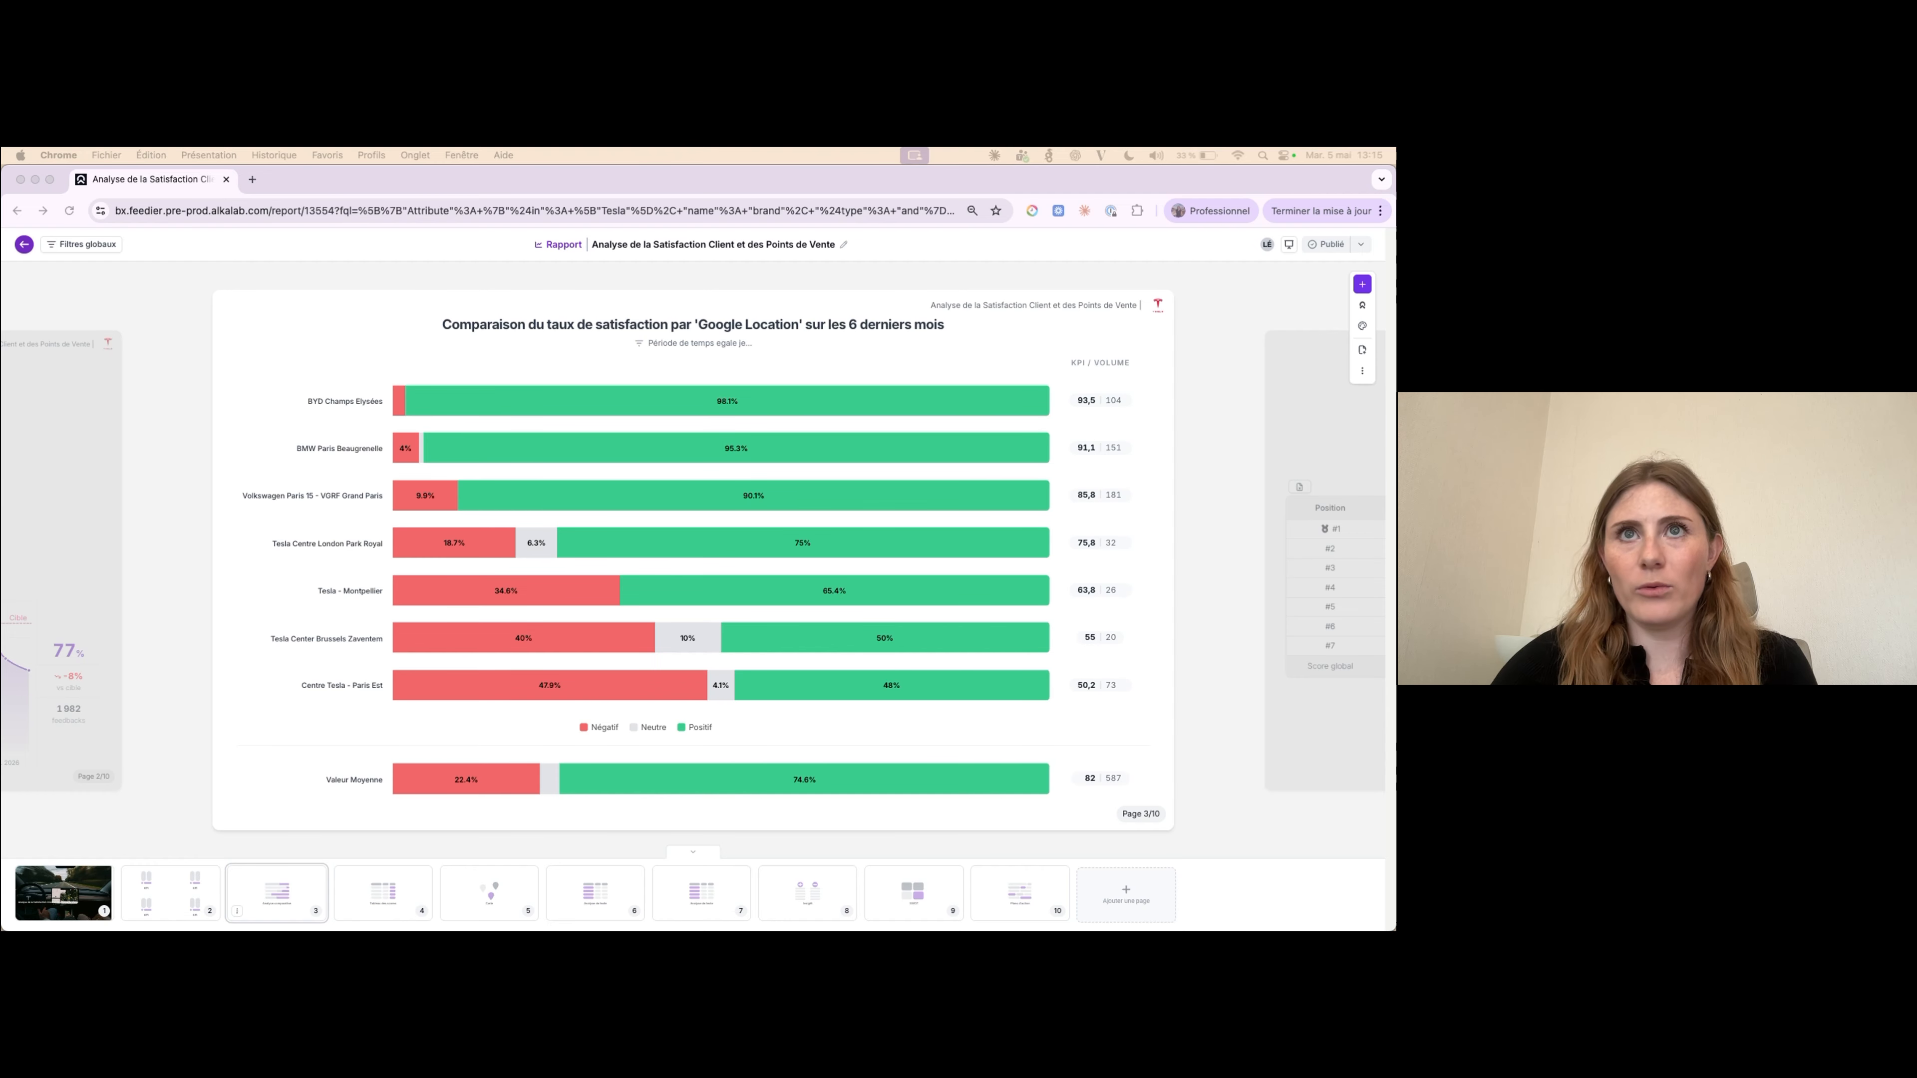
left_click(1362, 350)
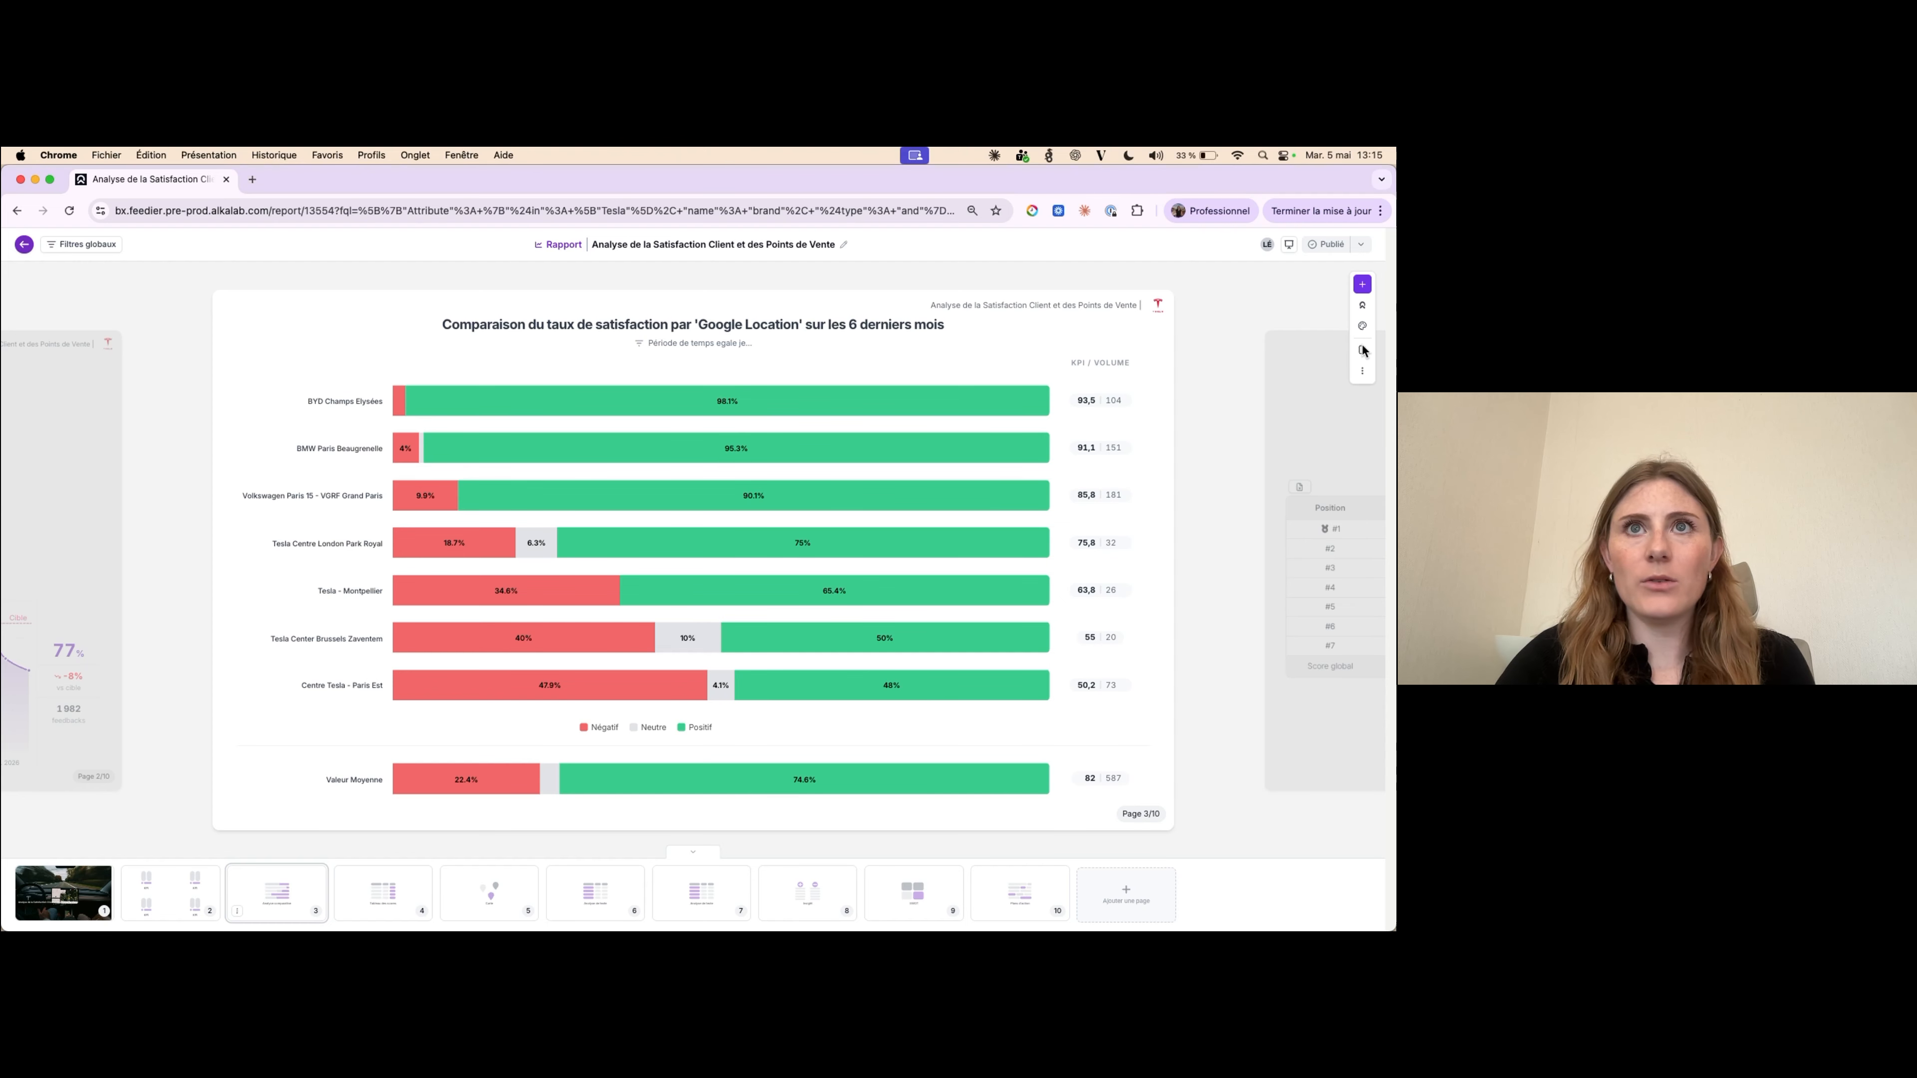
left_click(1362, 352)
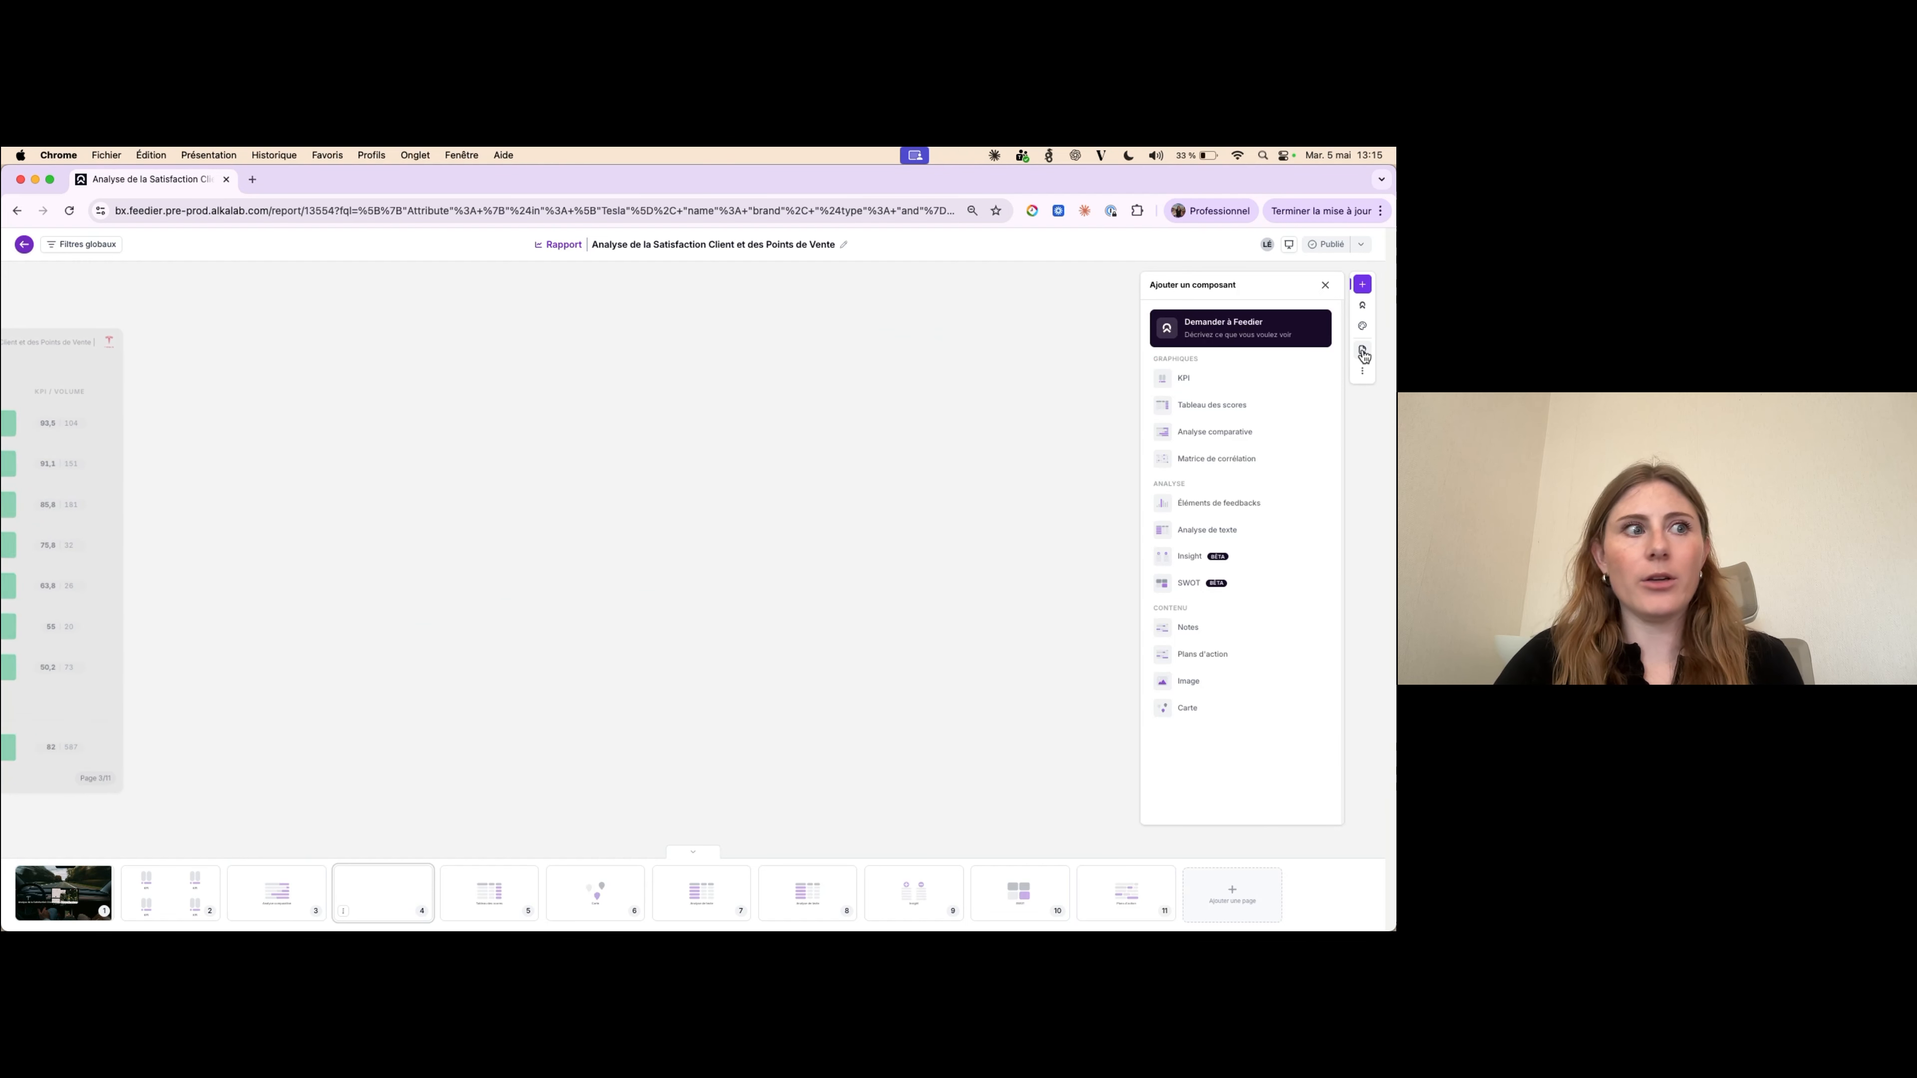
- Add an Analyse comparative component to the blank page 4 and enlarge it to fill the page
mouse_move(1211, 432)
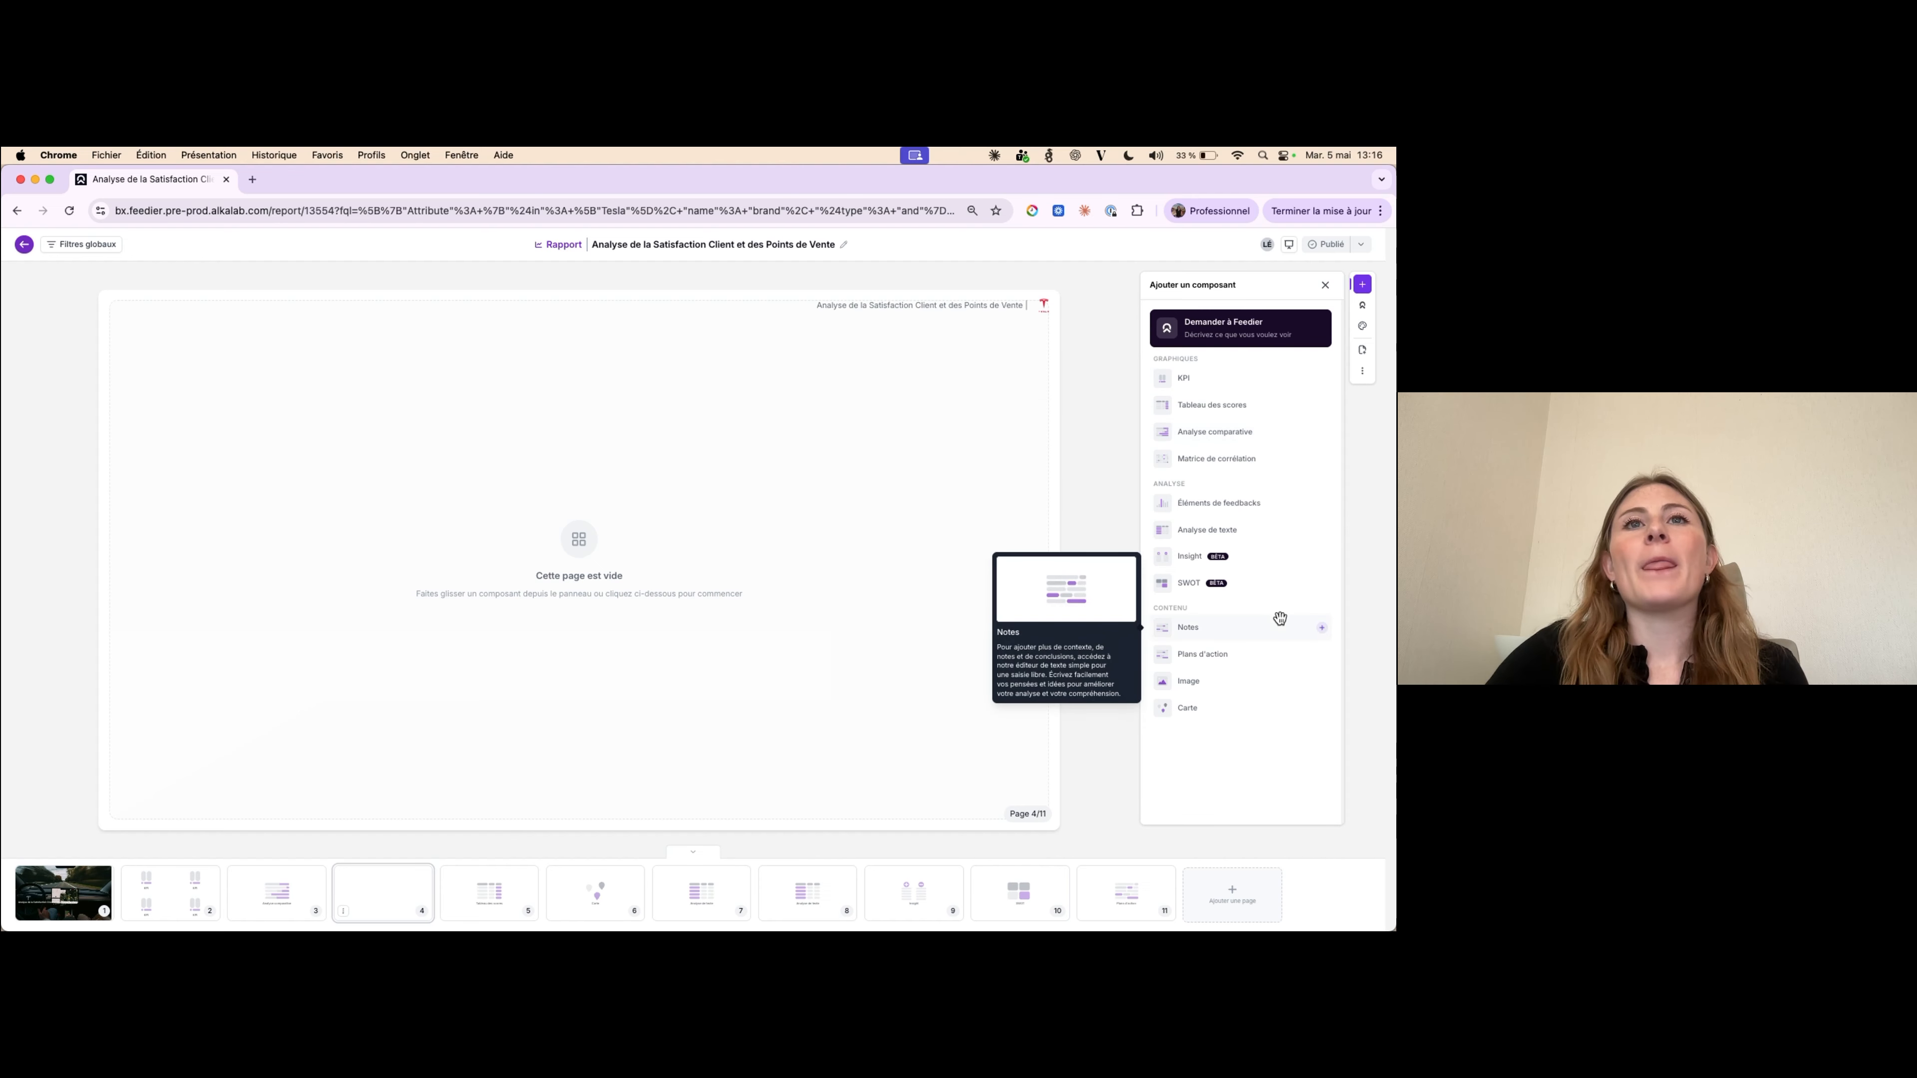
left_click_drag(1212, 433, 339, 418)
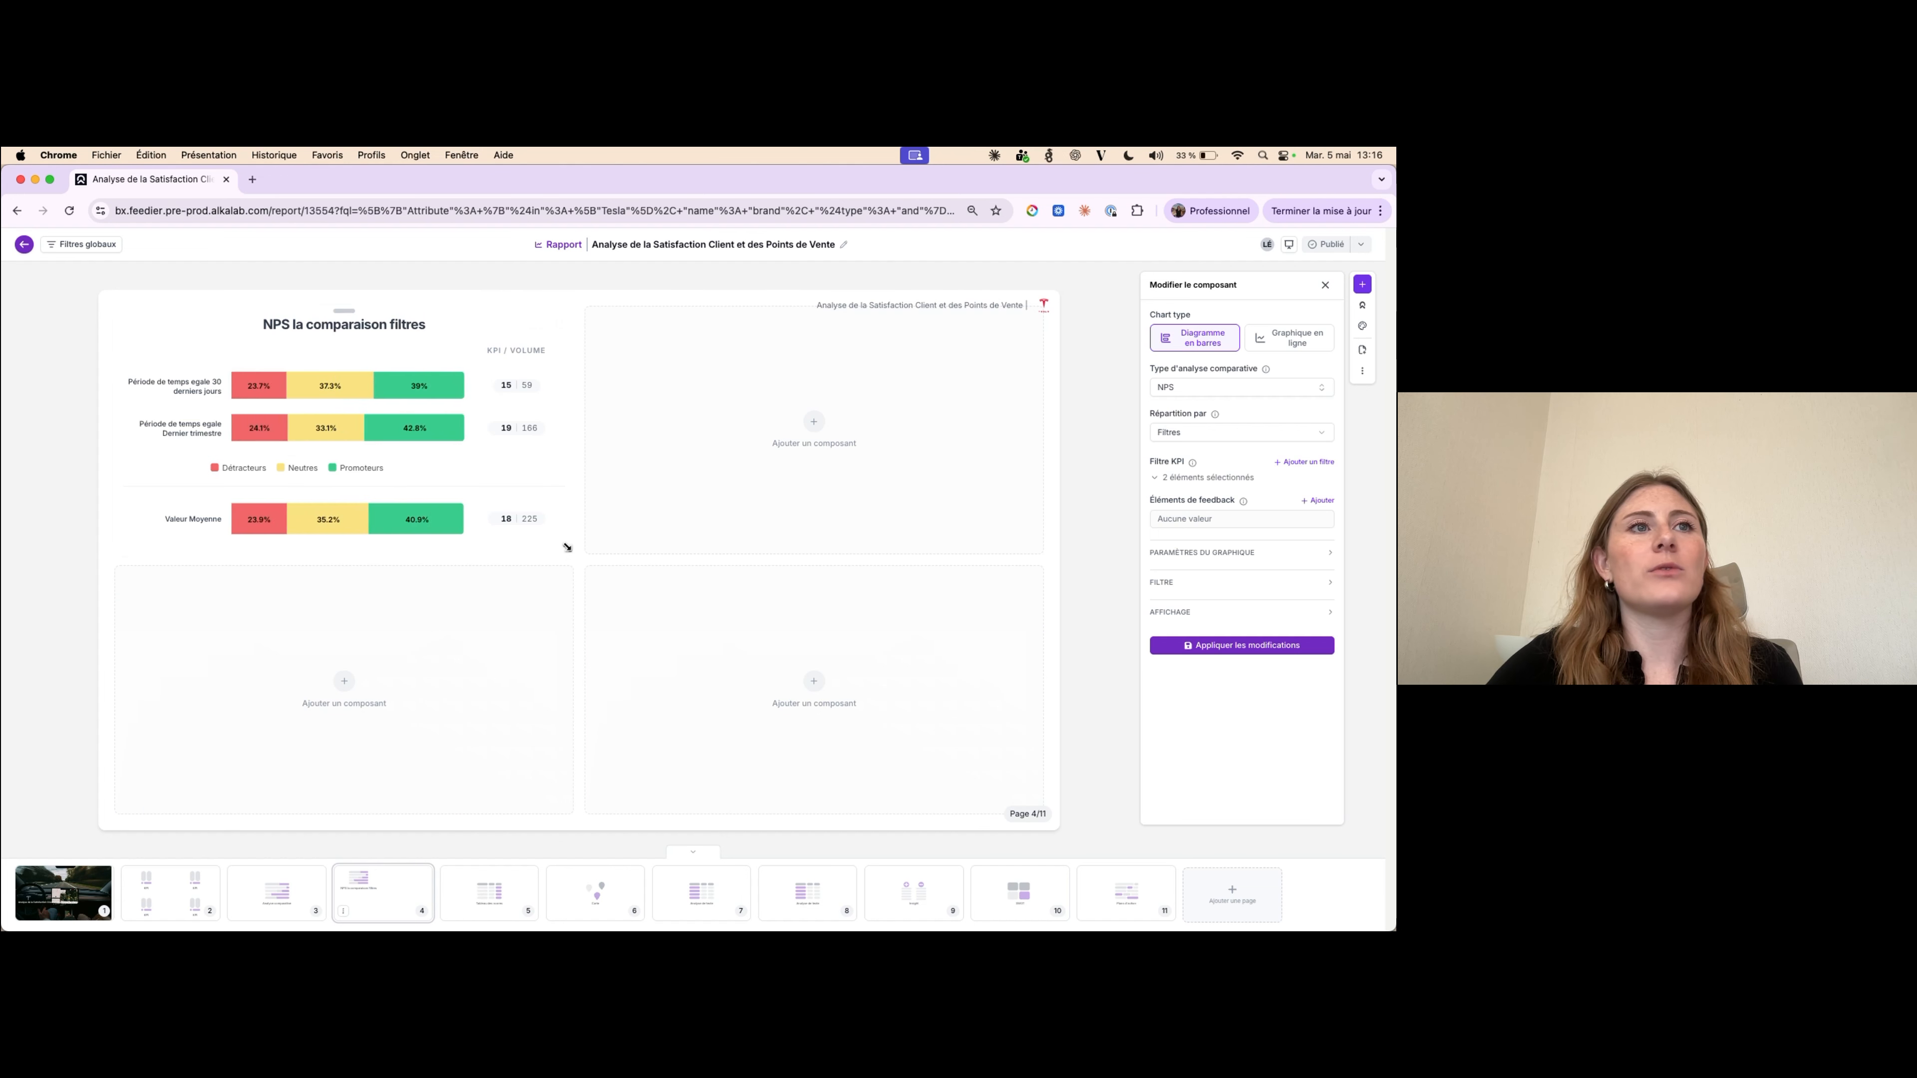
left_click_drag(563, 551, 1015, 789)
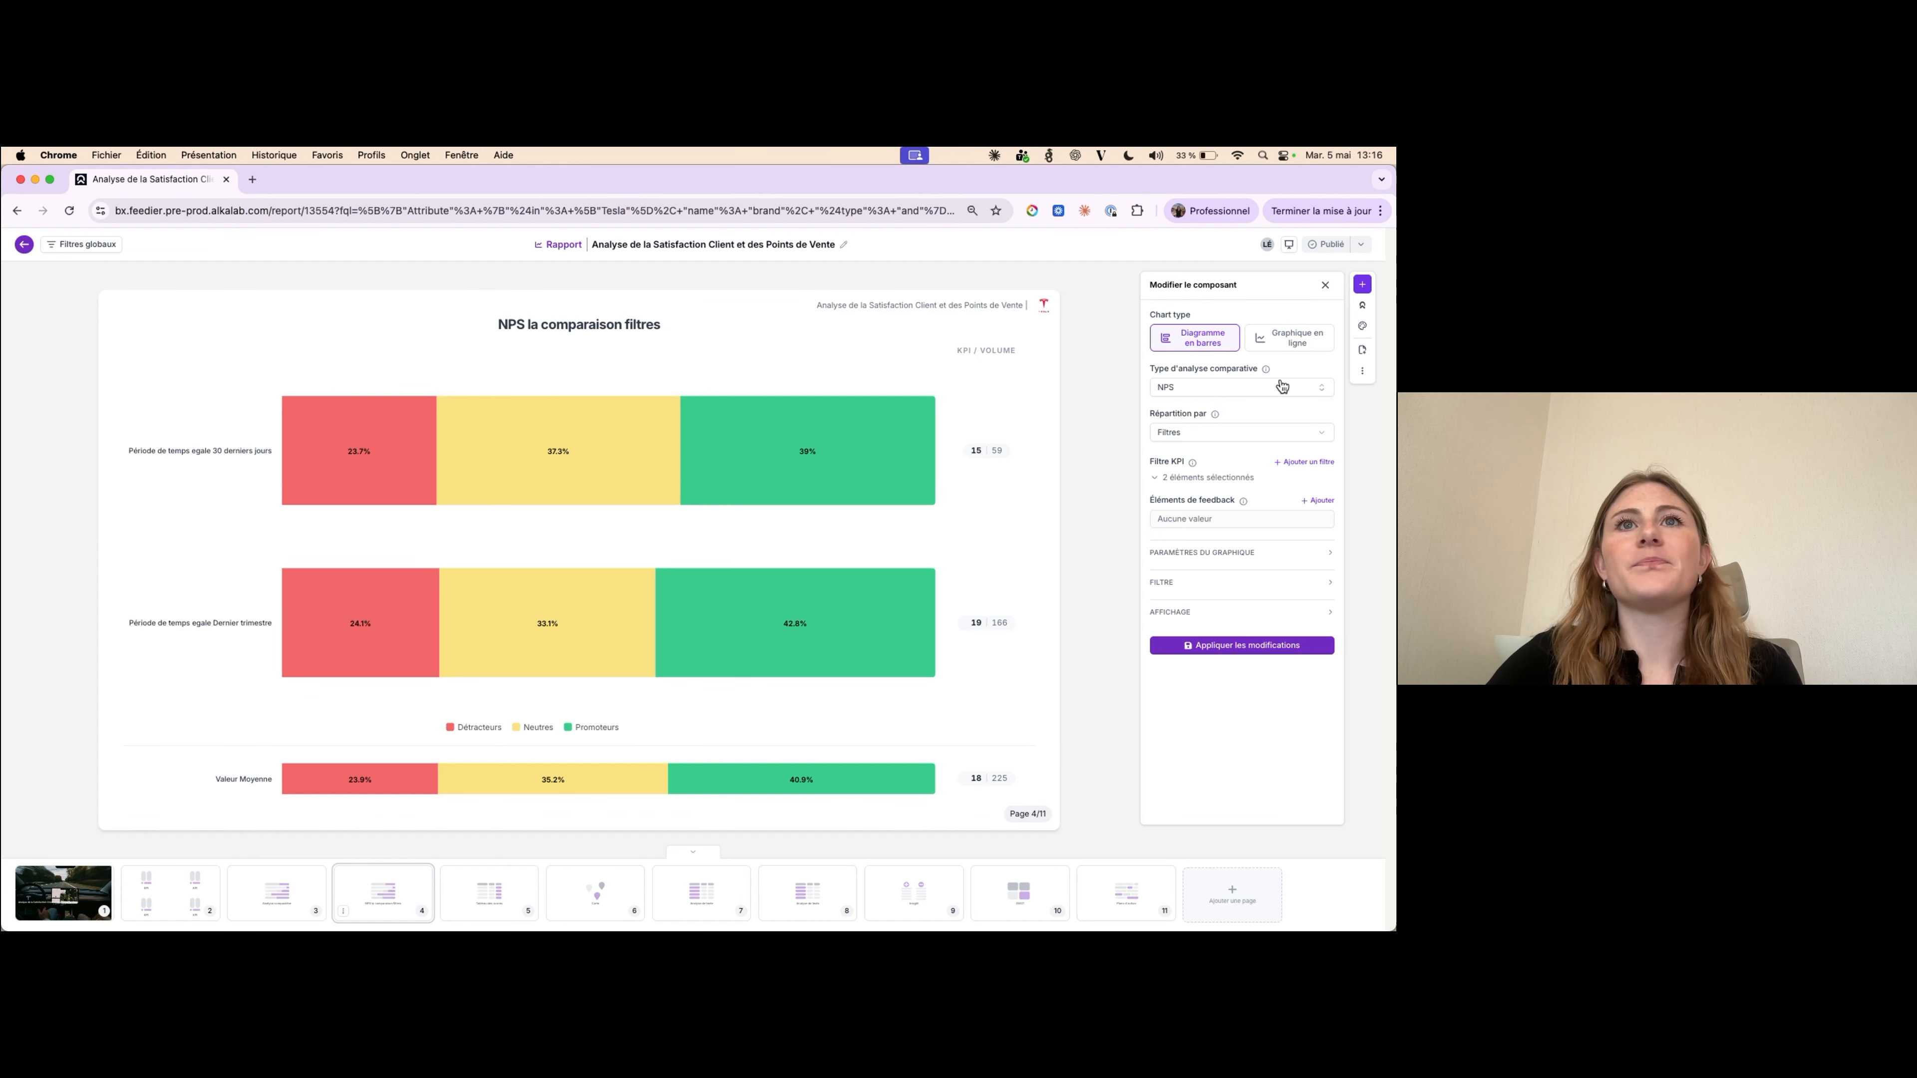
- Review the available comparative analysis types and breakdown options for the NPS comparison without changing them
left_click(1218, 390)
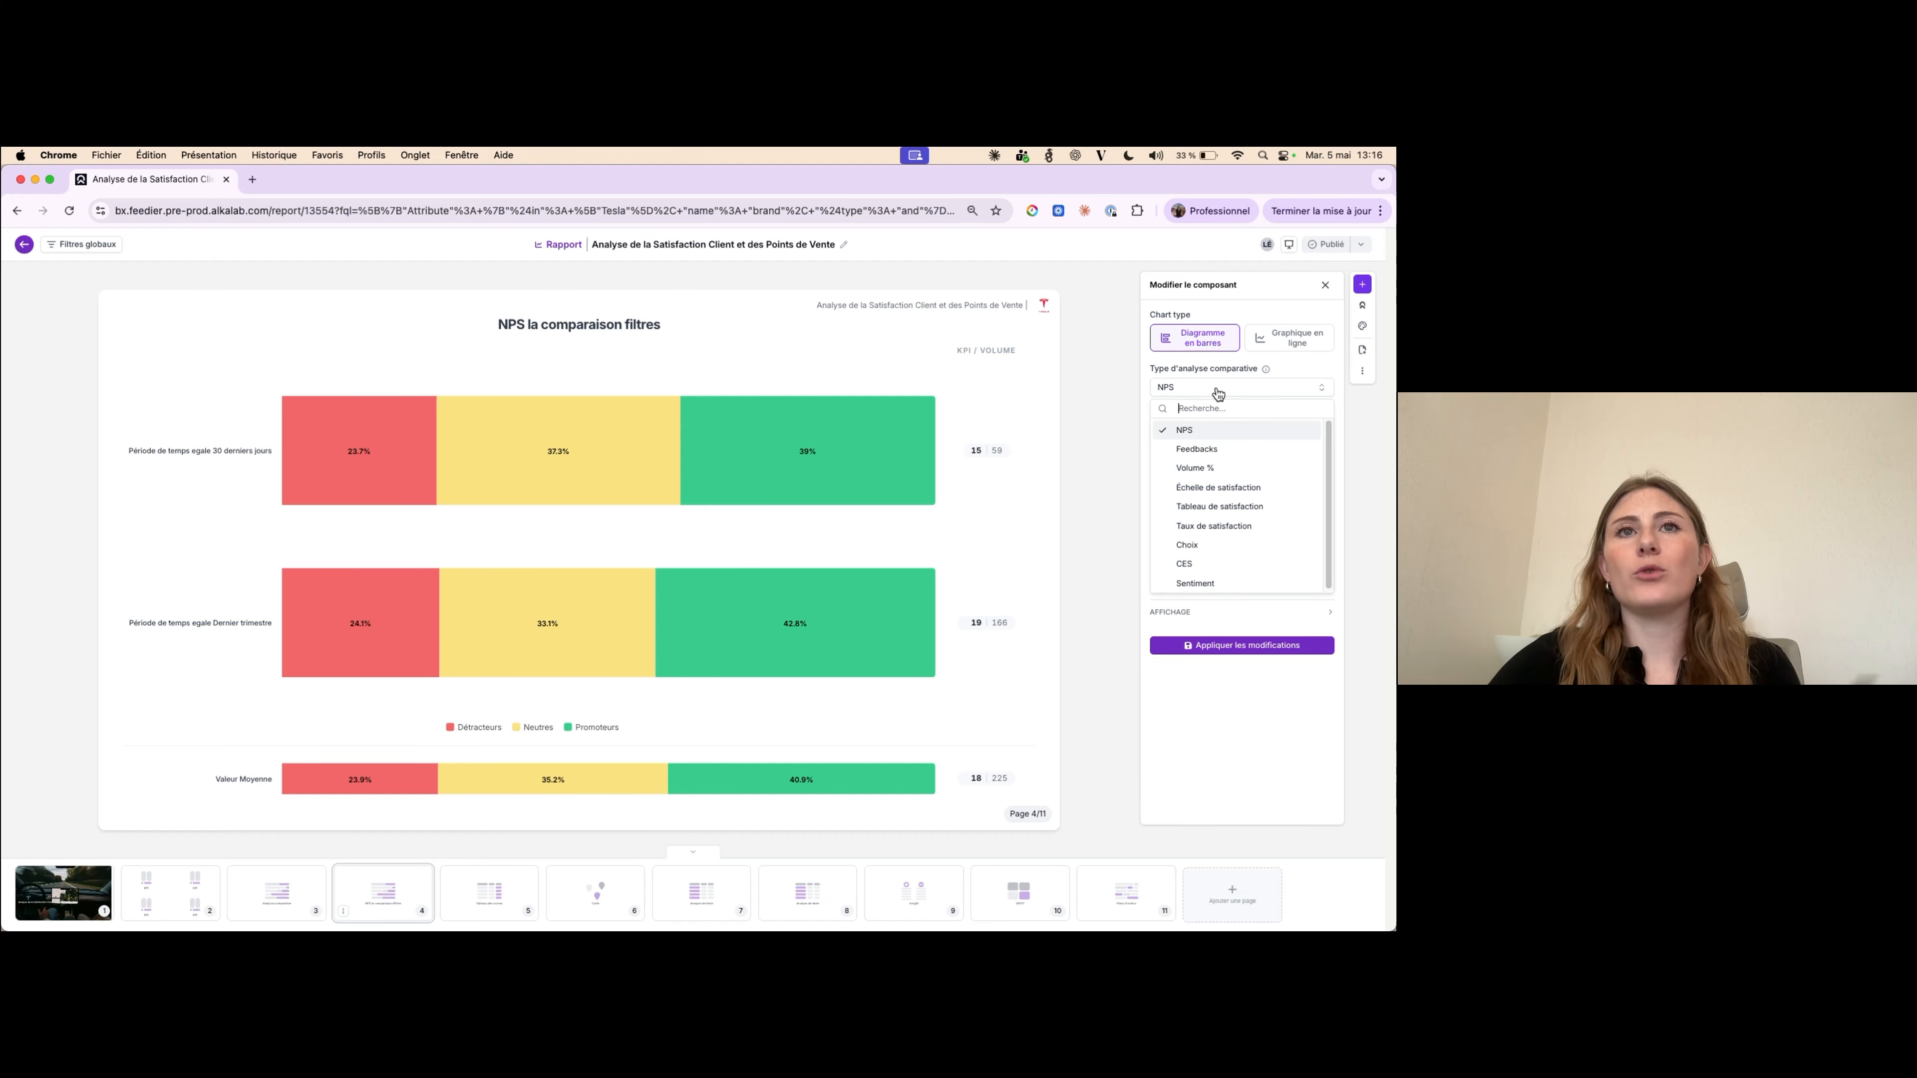
left_click(1296, 362)
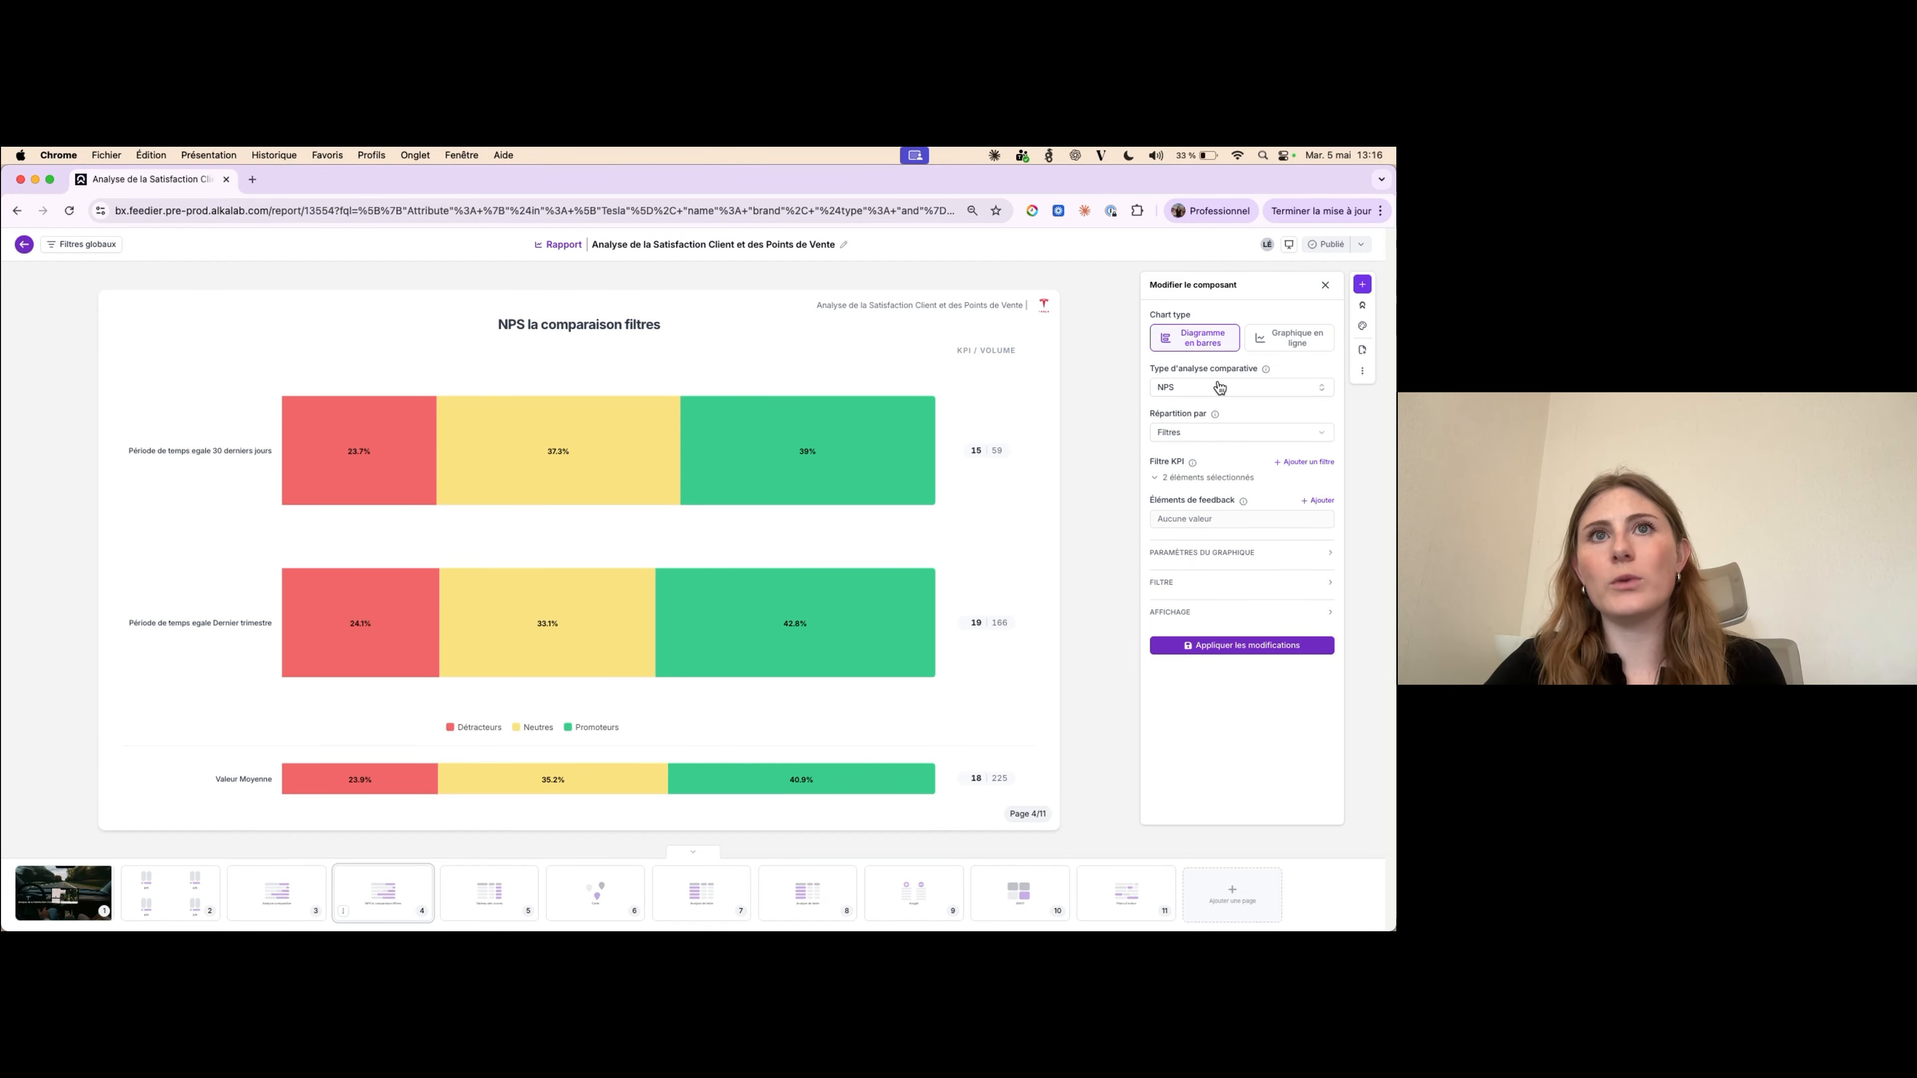
left_click(1185, 438)
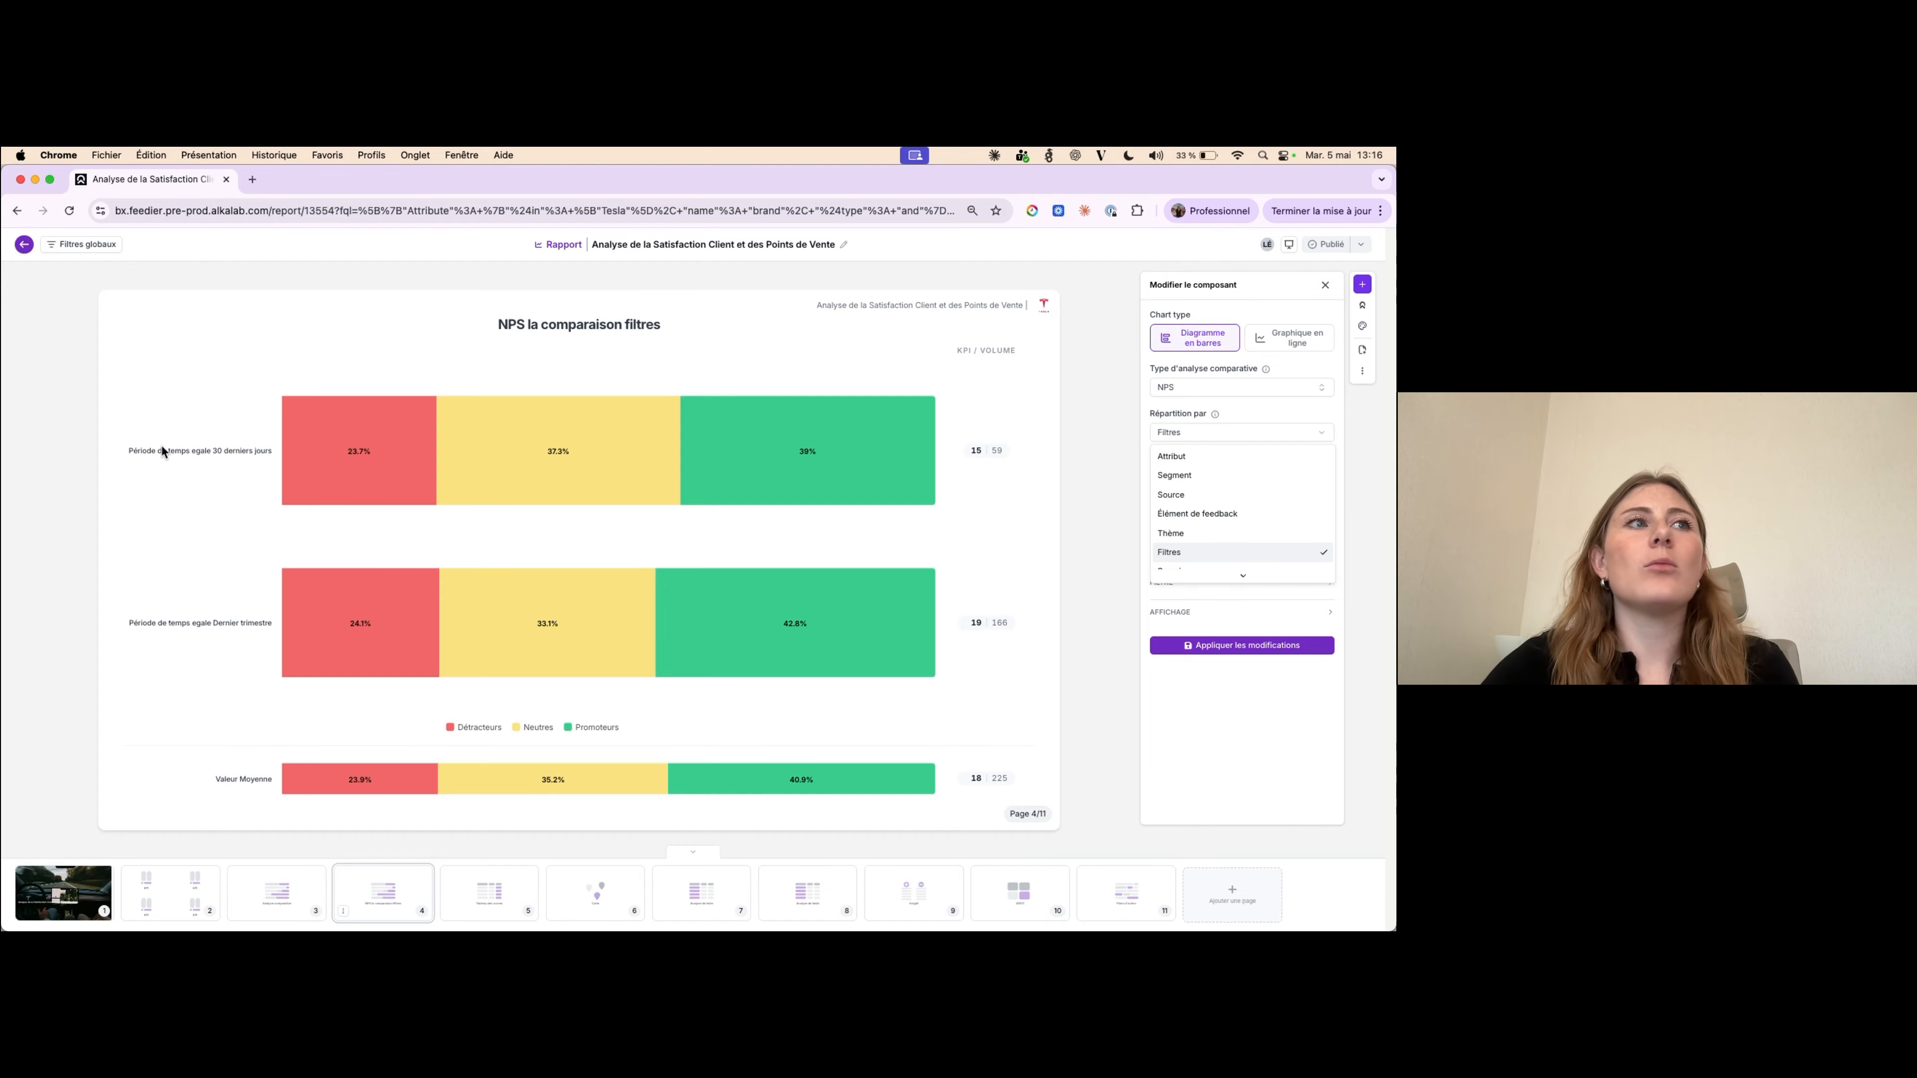
left_click(148, 445)
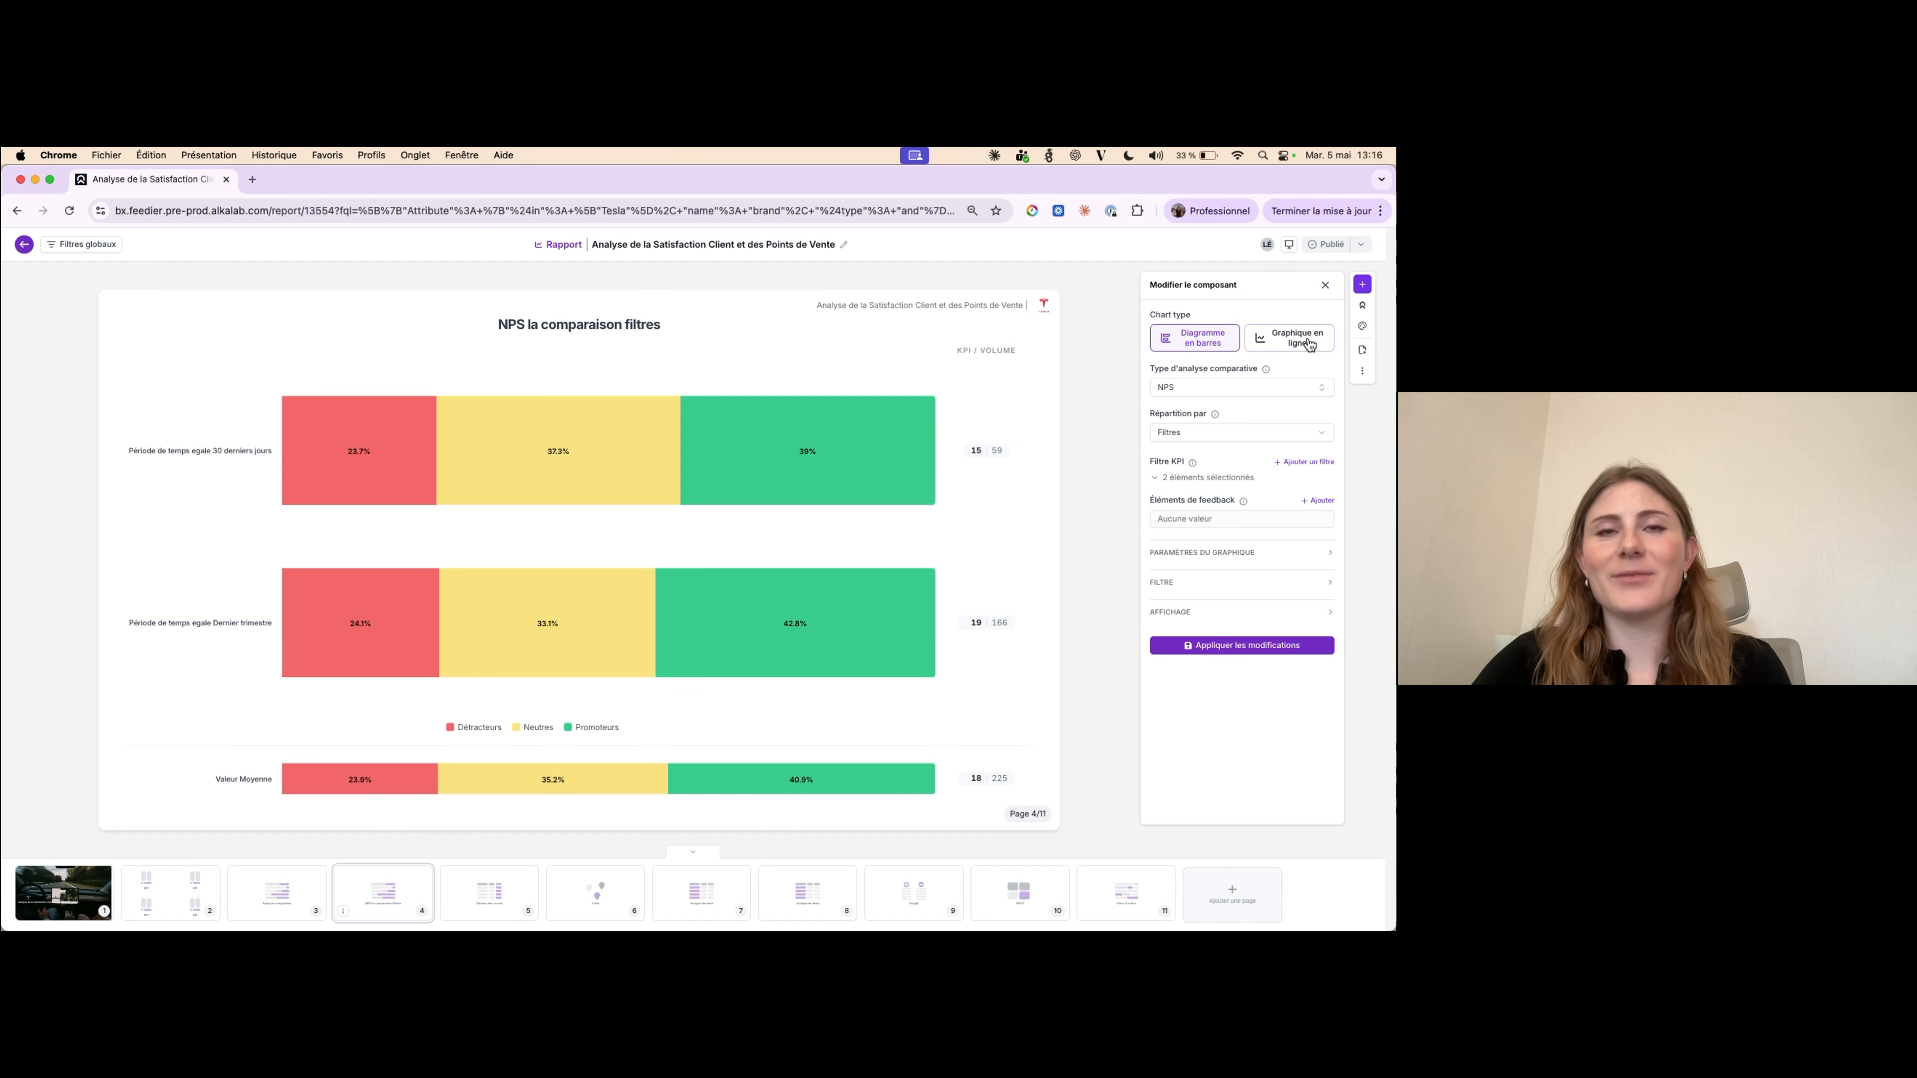
- Set the NPS comparison's breakdown to Années
left_click(1227, 436)
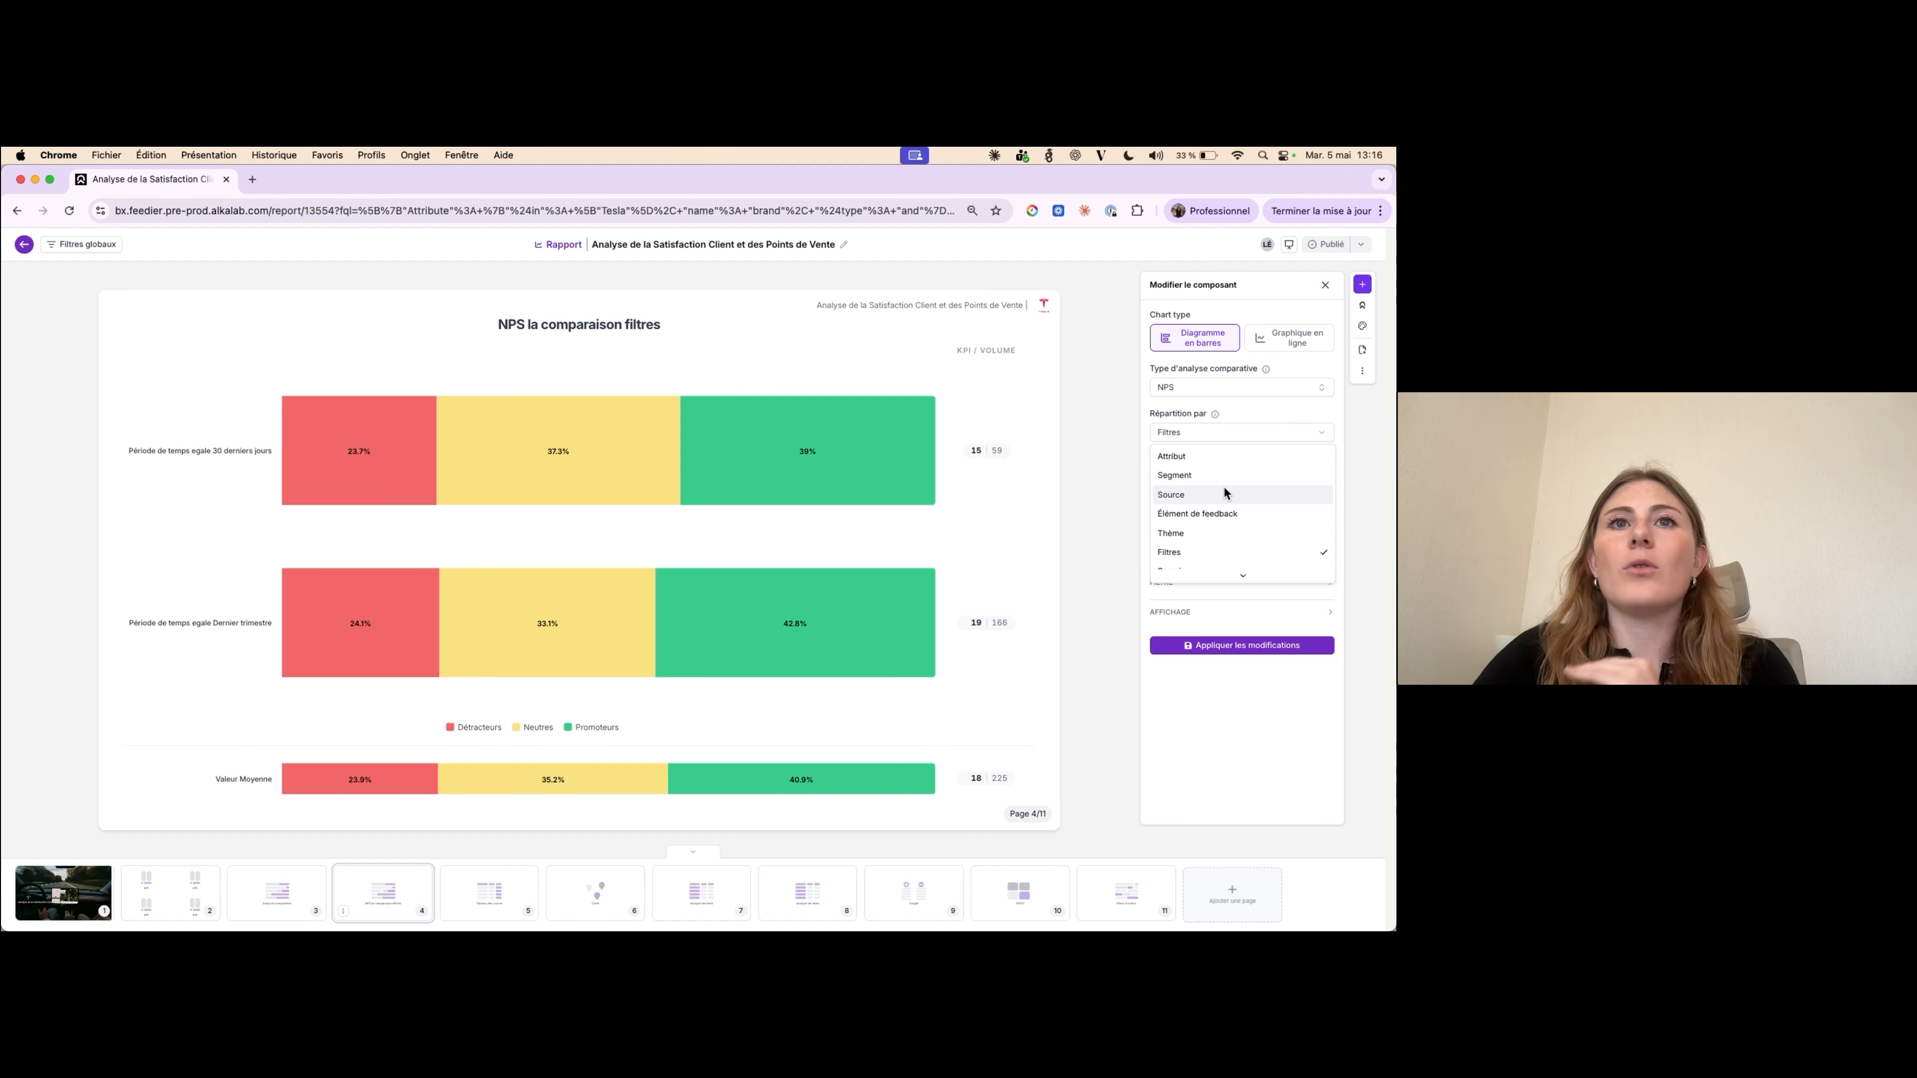
scroll(1224, 492, "down", 2)
scroll(1224, 492, "up", 2)
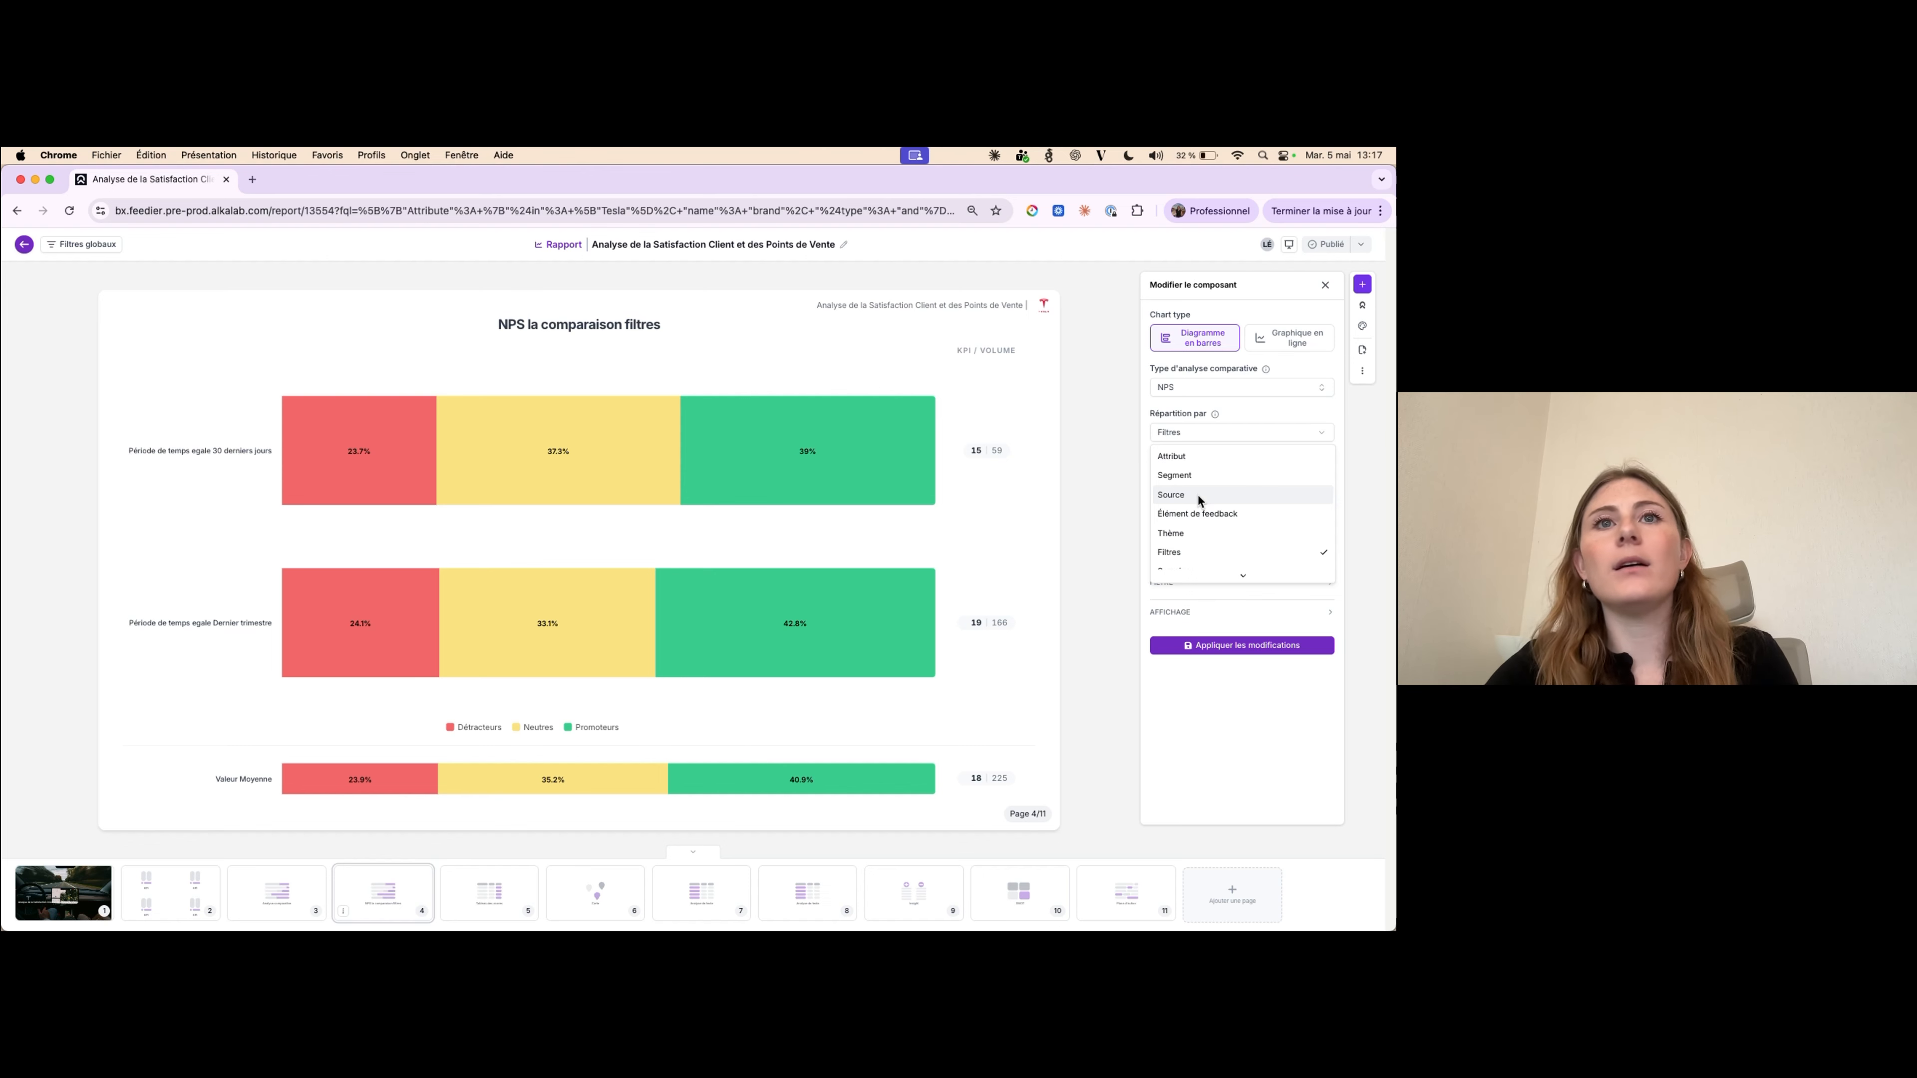
scroll(1215, 512, "down", 2)
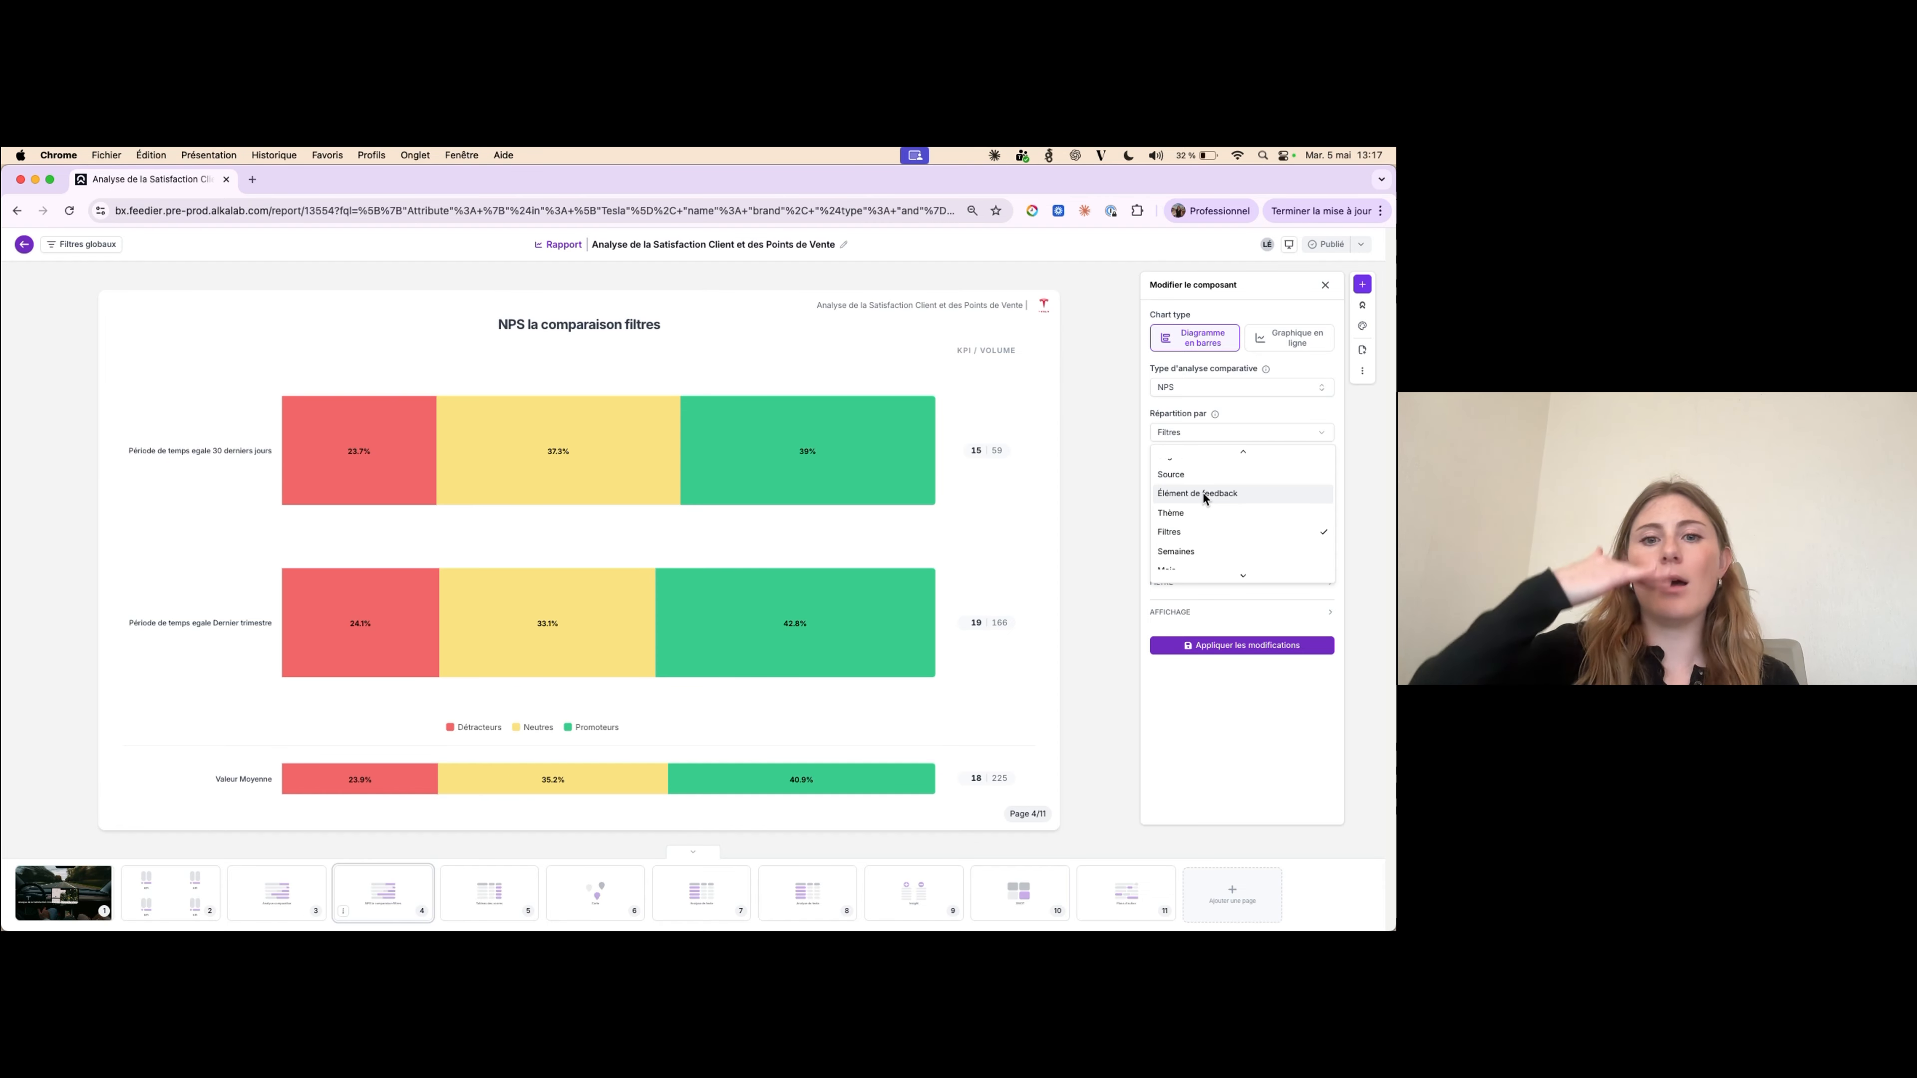
scroll(1203, 496, "down", 1)
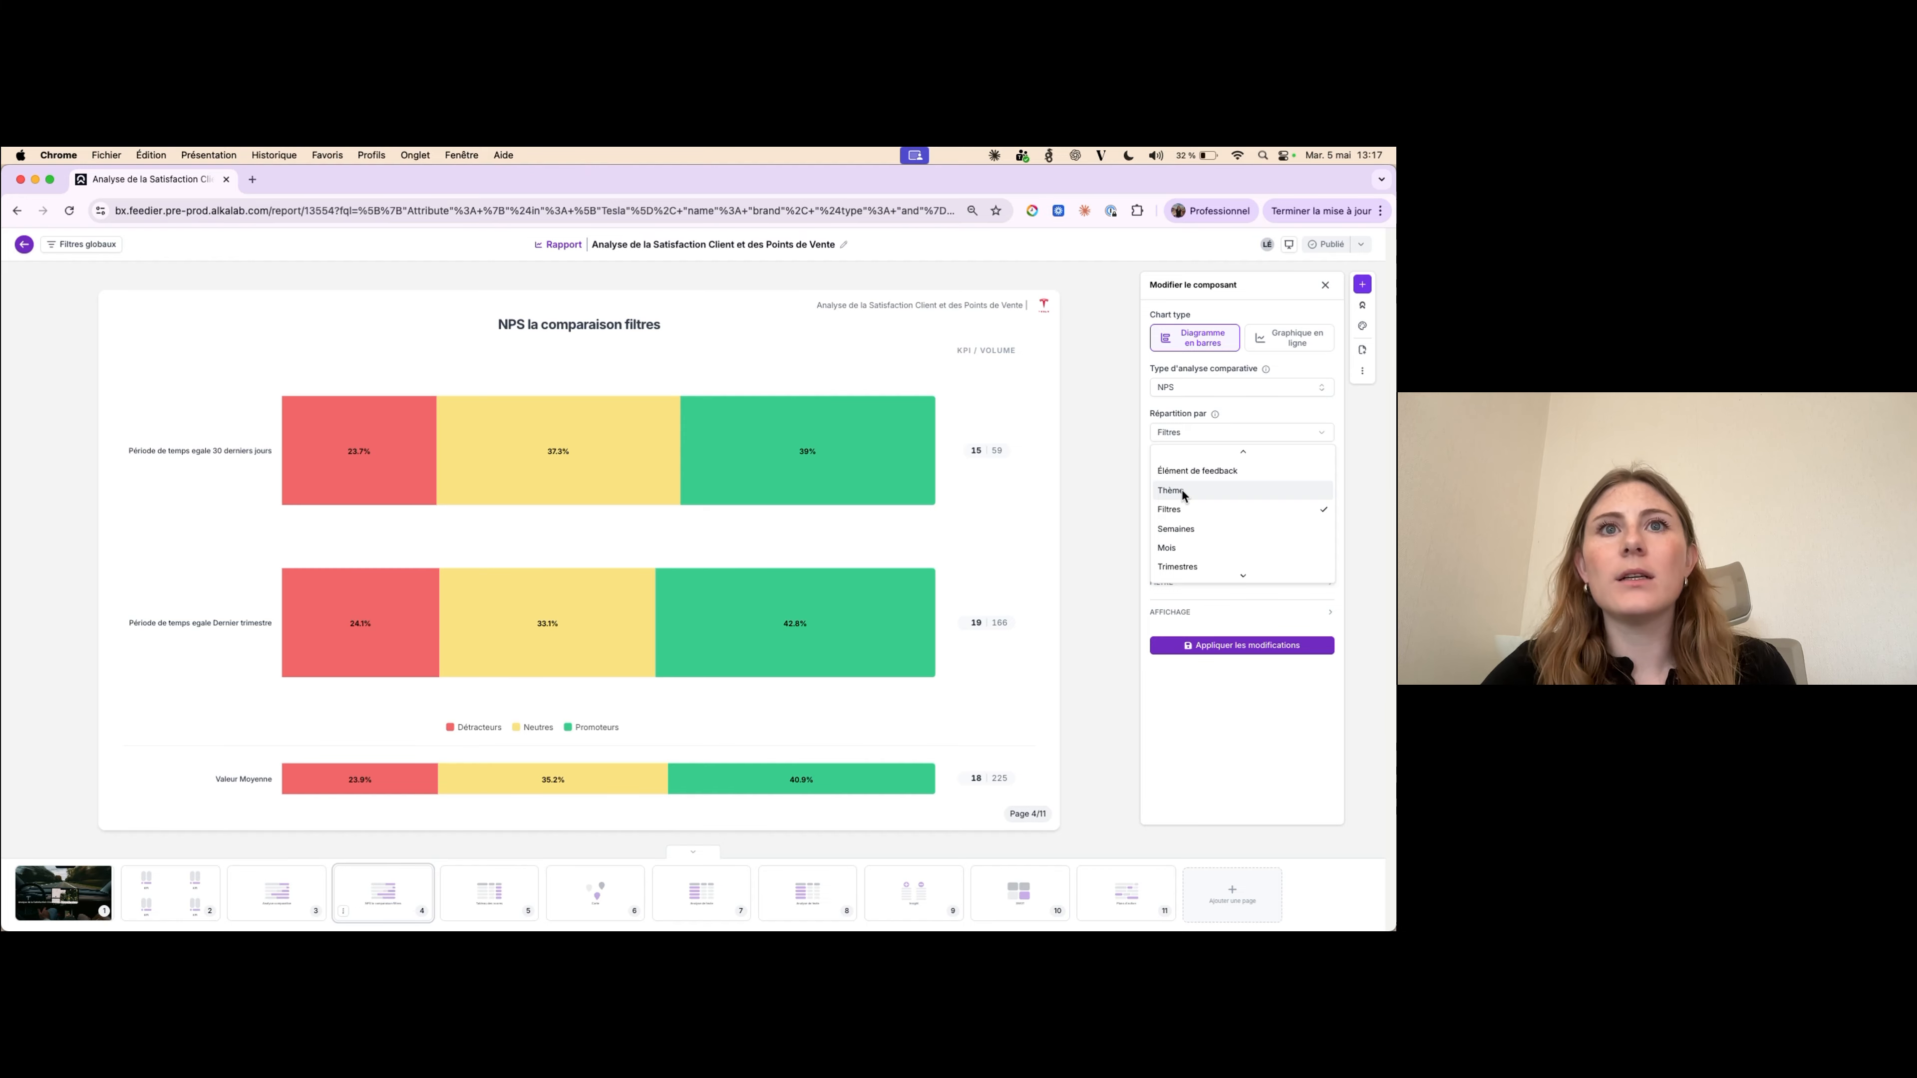
scroll(1195, 529, "down", 1)
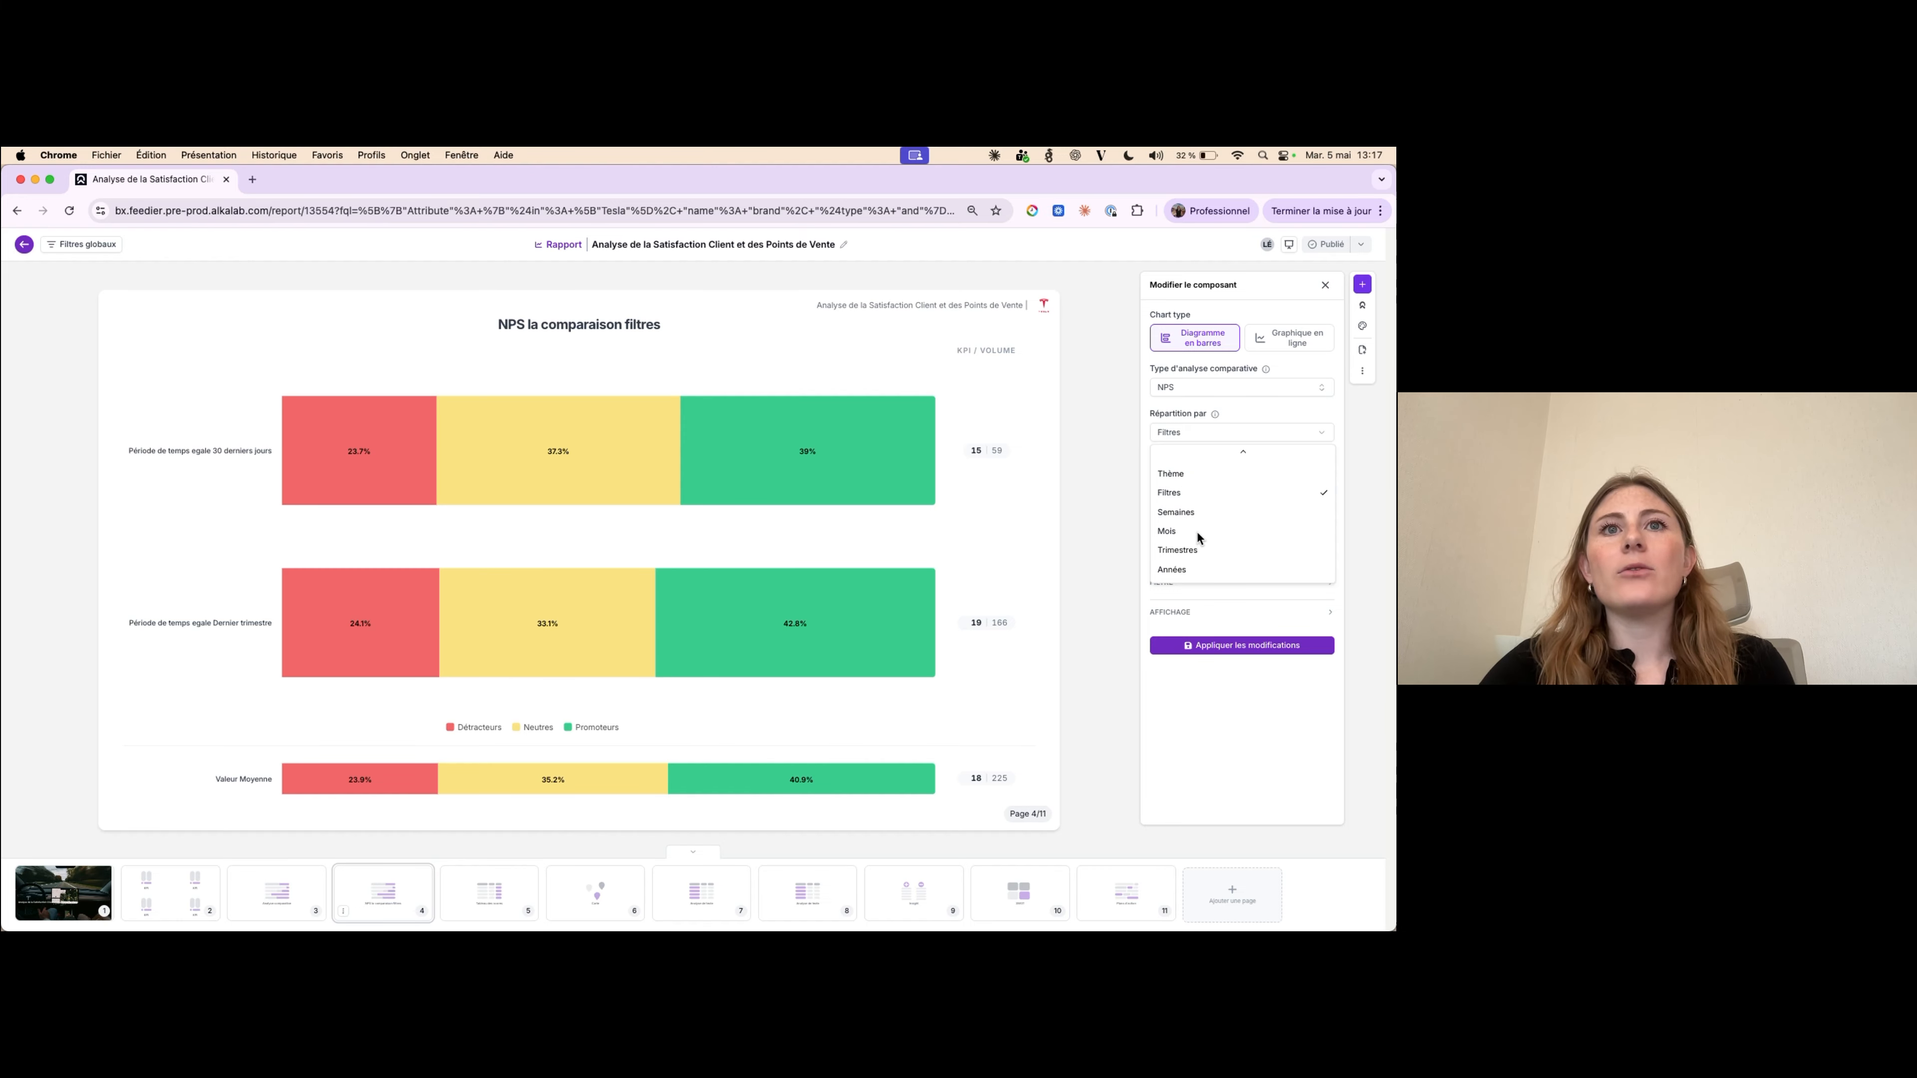
left_click(1187, 572)
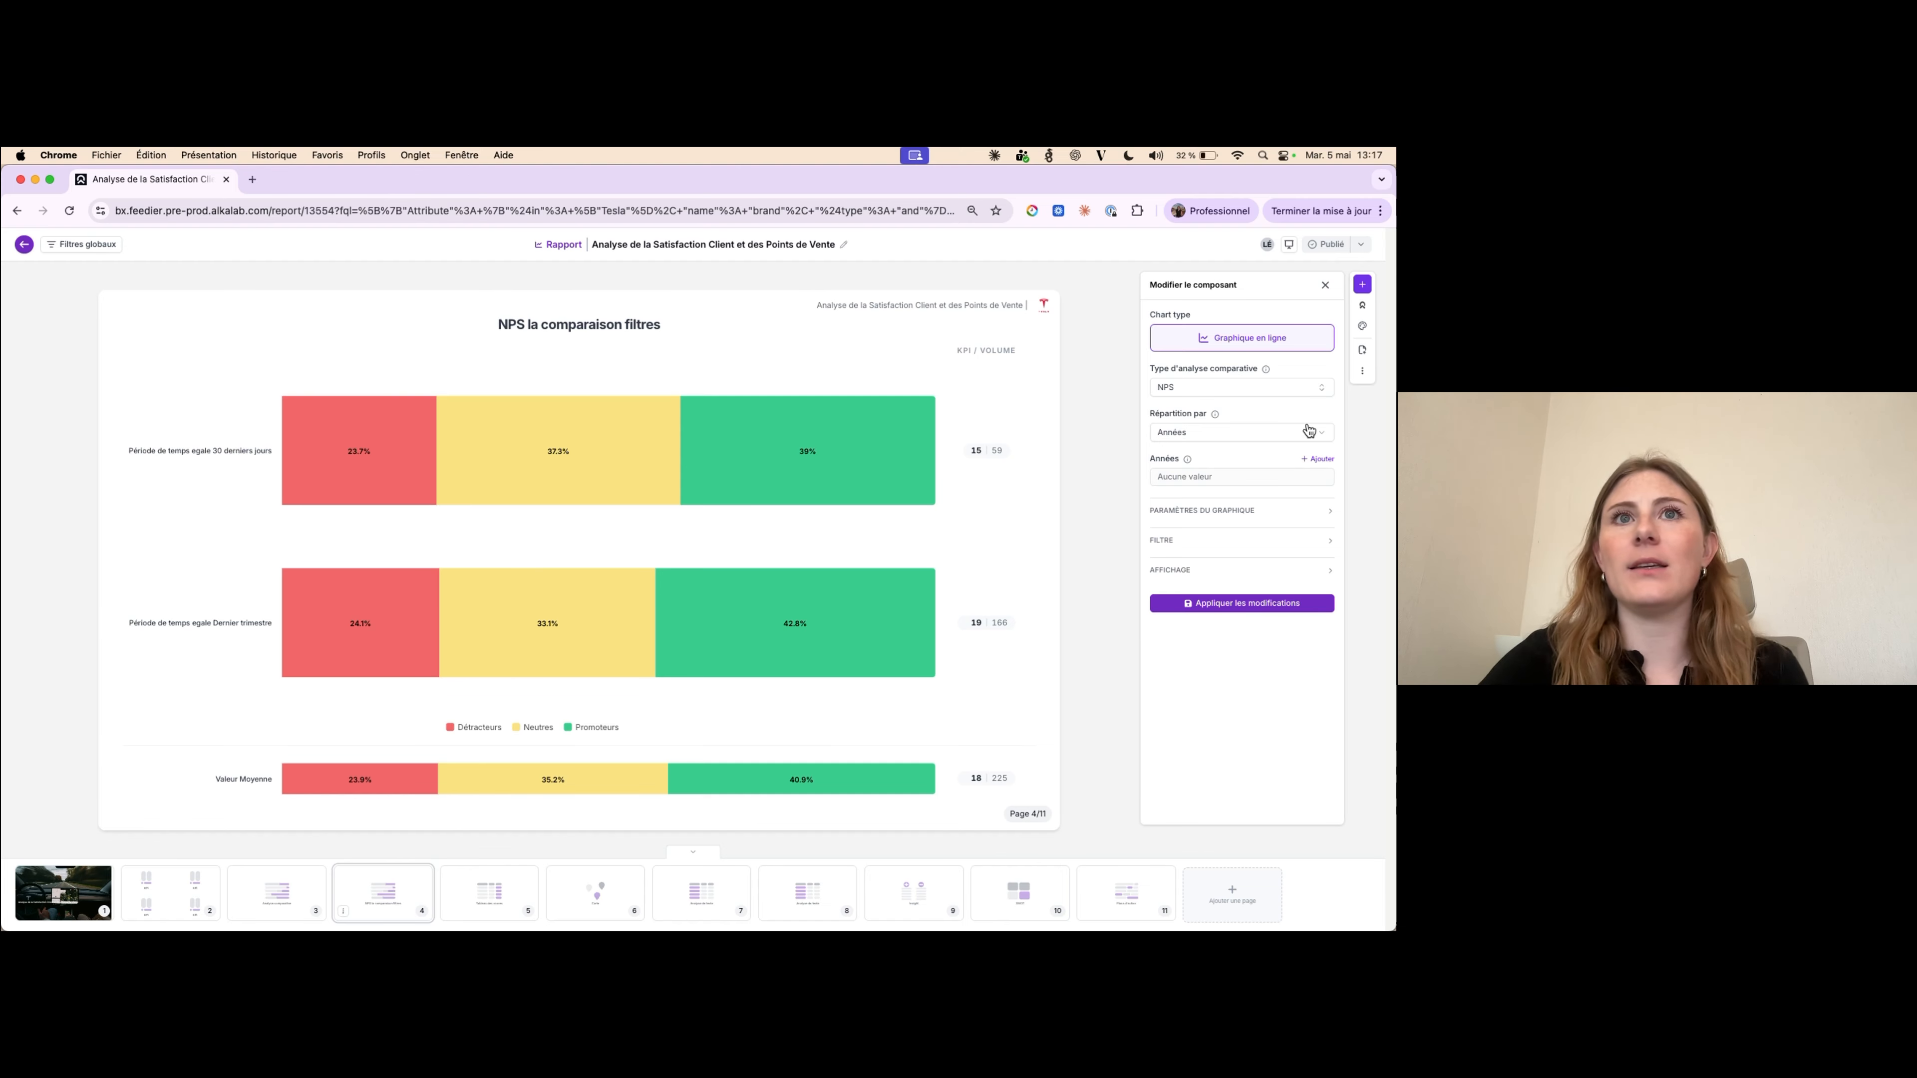
left_click(1209, 433)
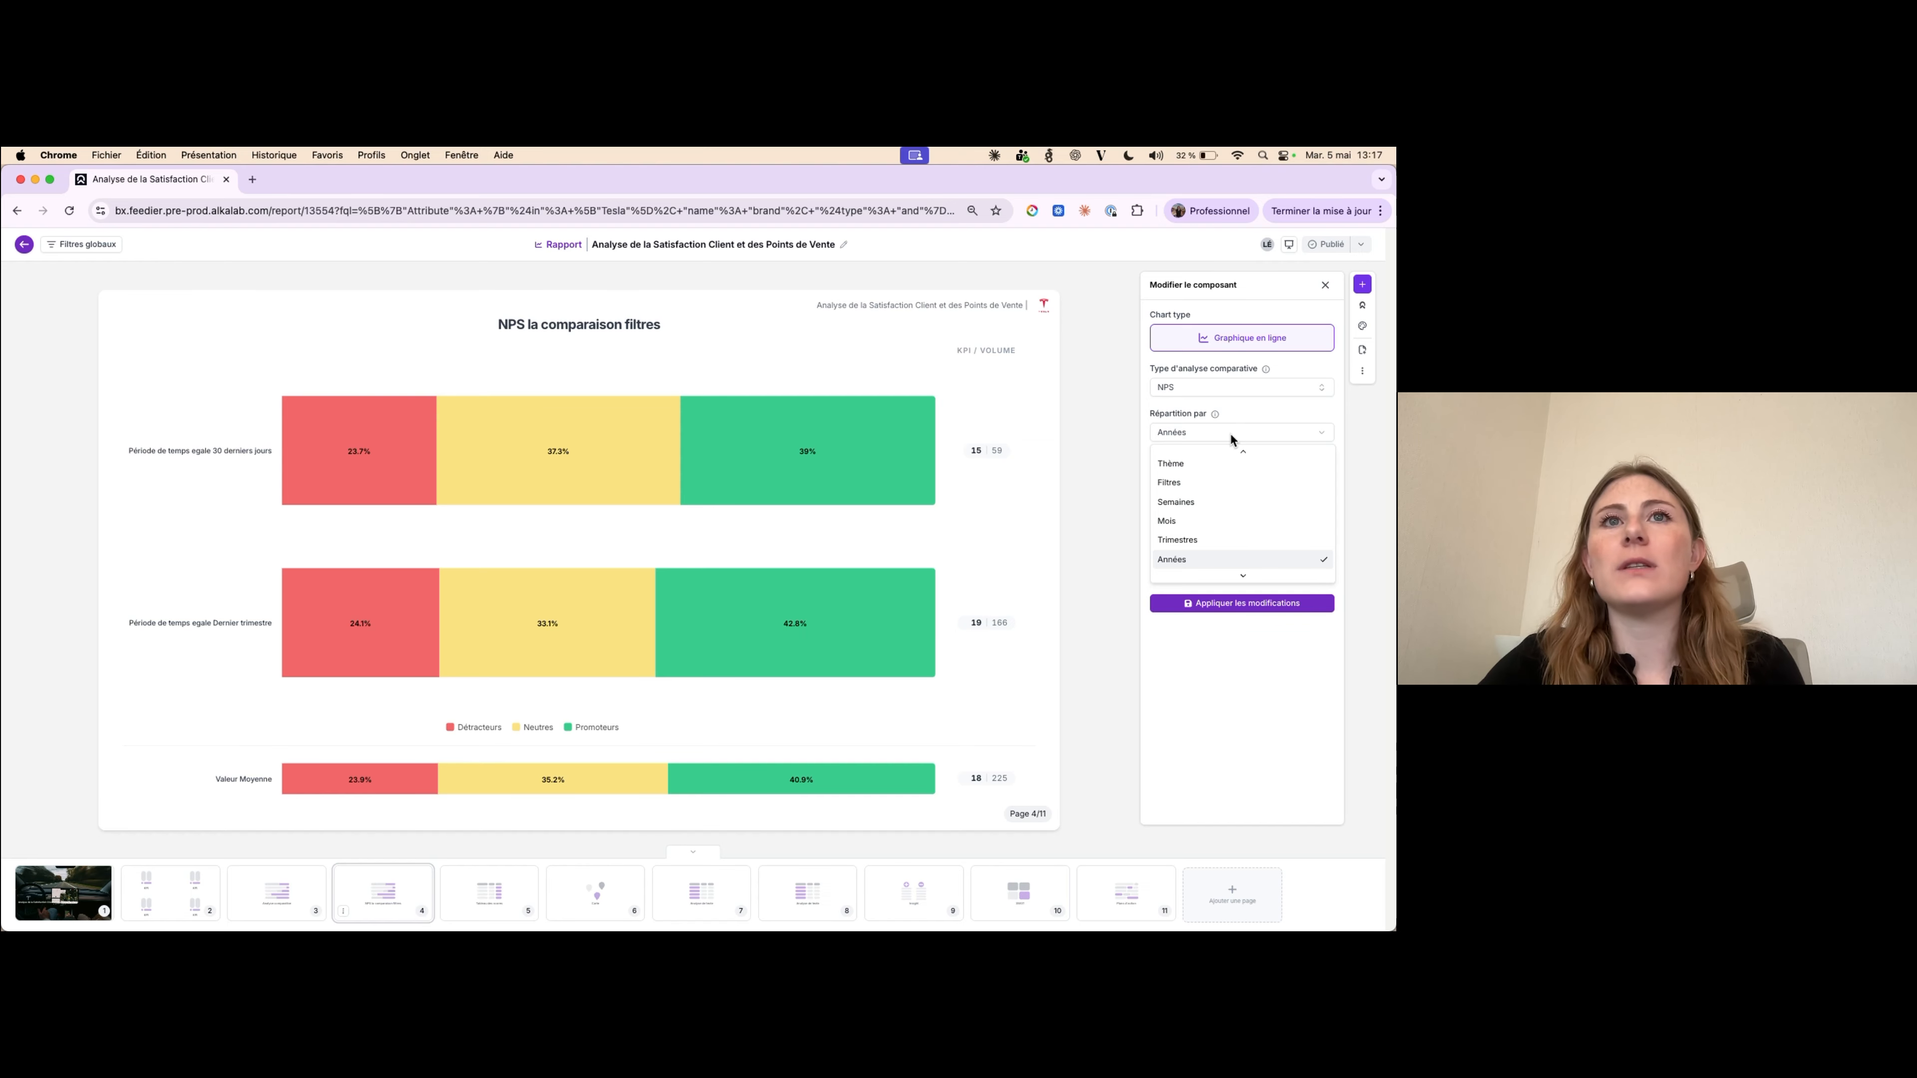
scroll(1253, 491, "up", 3)
scroll(1283, 491, "down", 3)
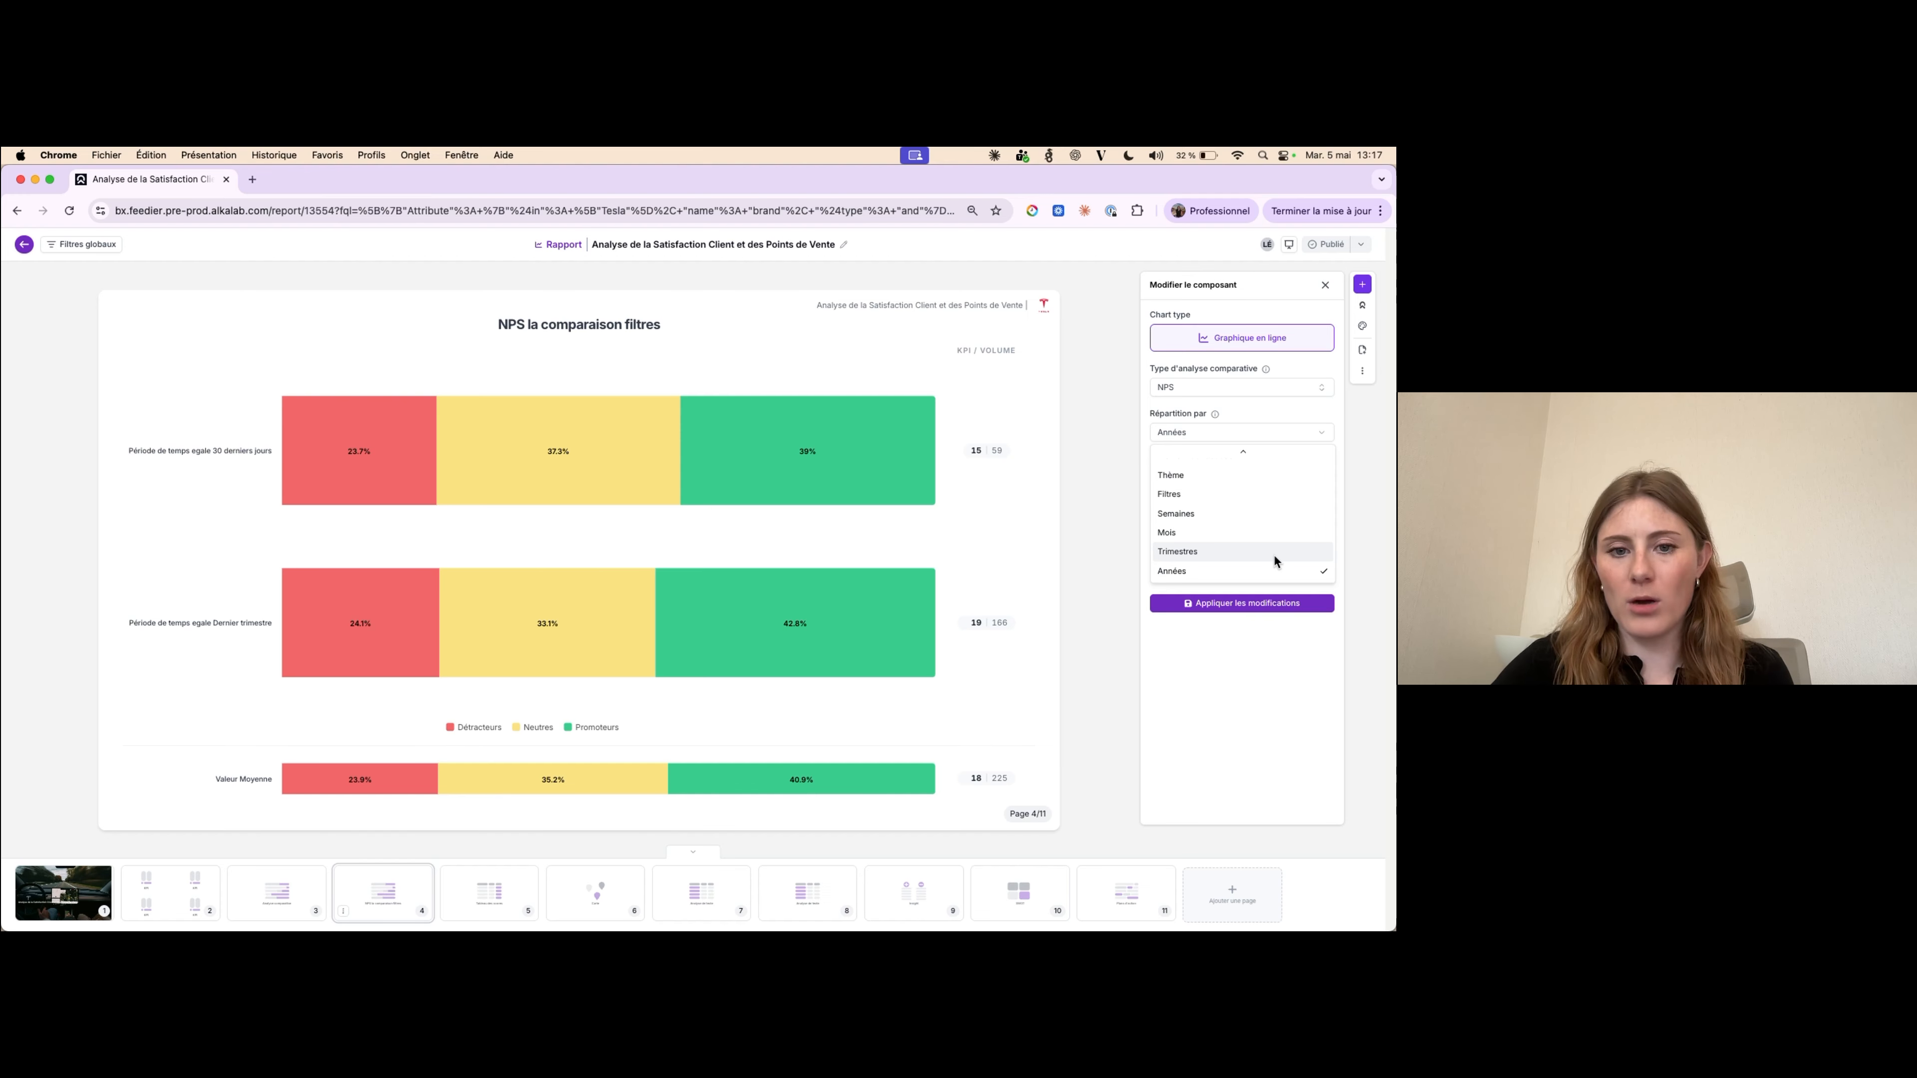
left_click(1392, 542)
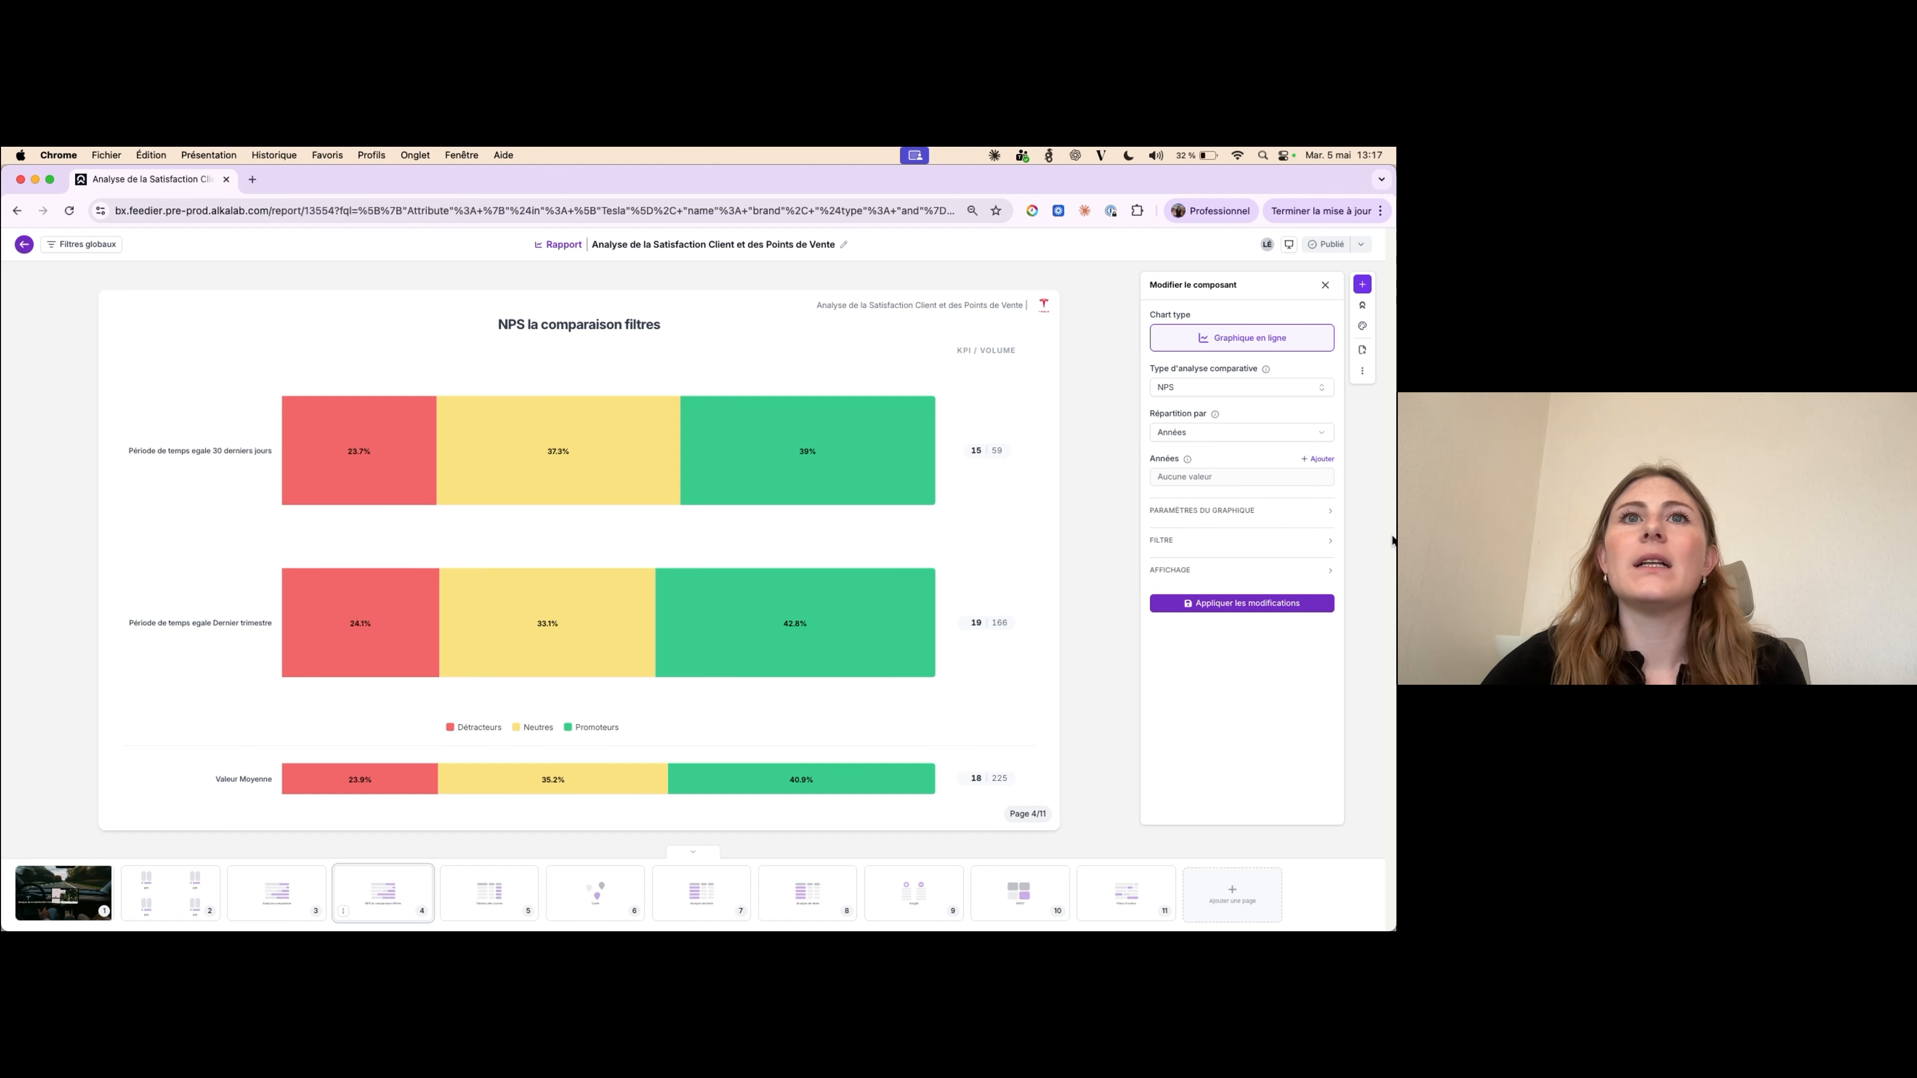
- Expand the chart parameters, filter and display sections of the comparison component to review their options
left_click(1181, 519)
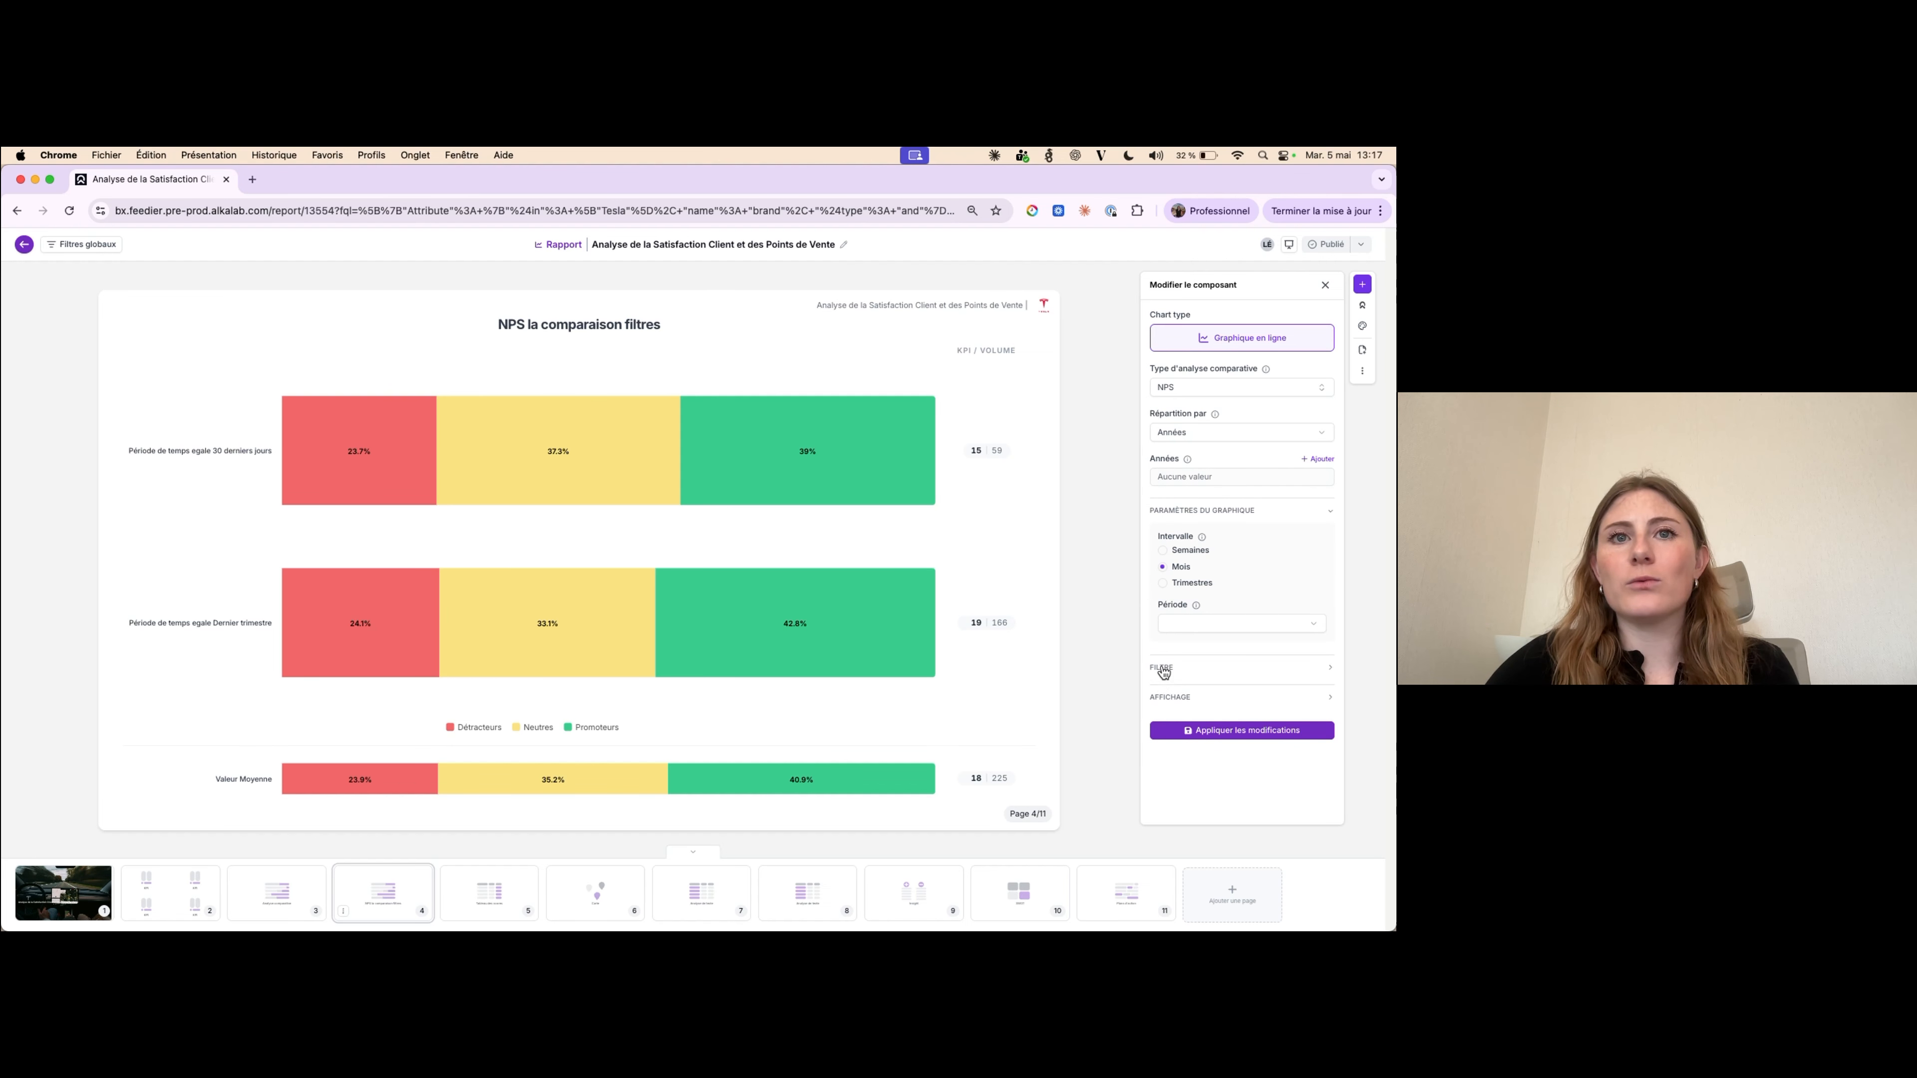
left_click(1163, 669)
scroll(1182, 771, "down", 1)
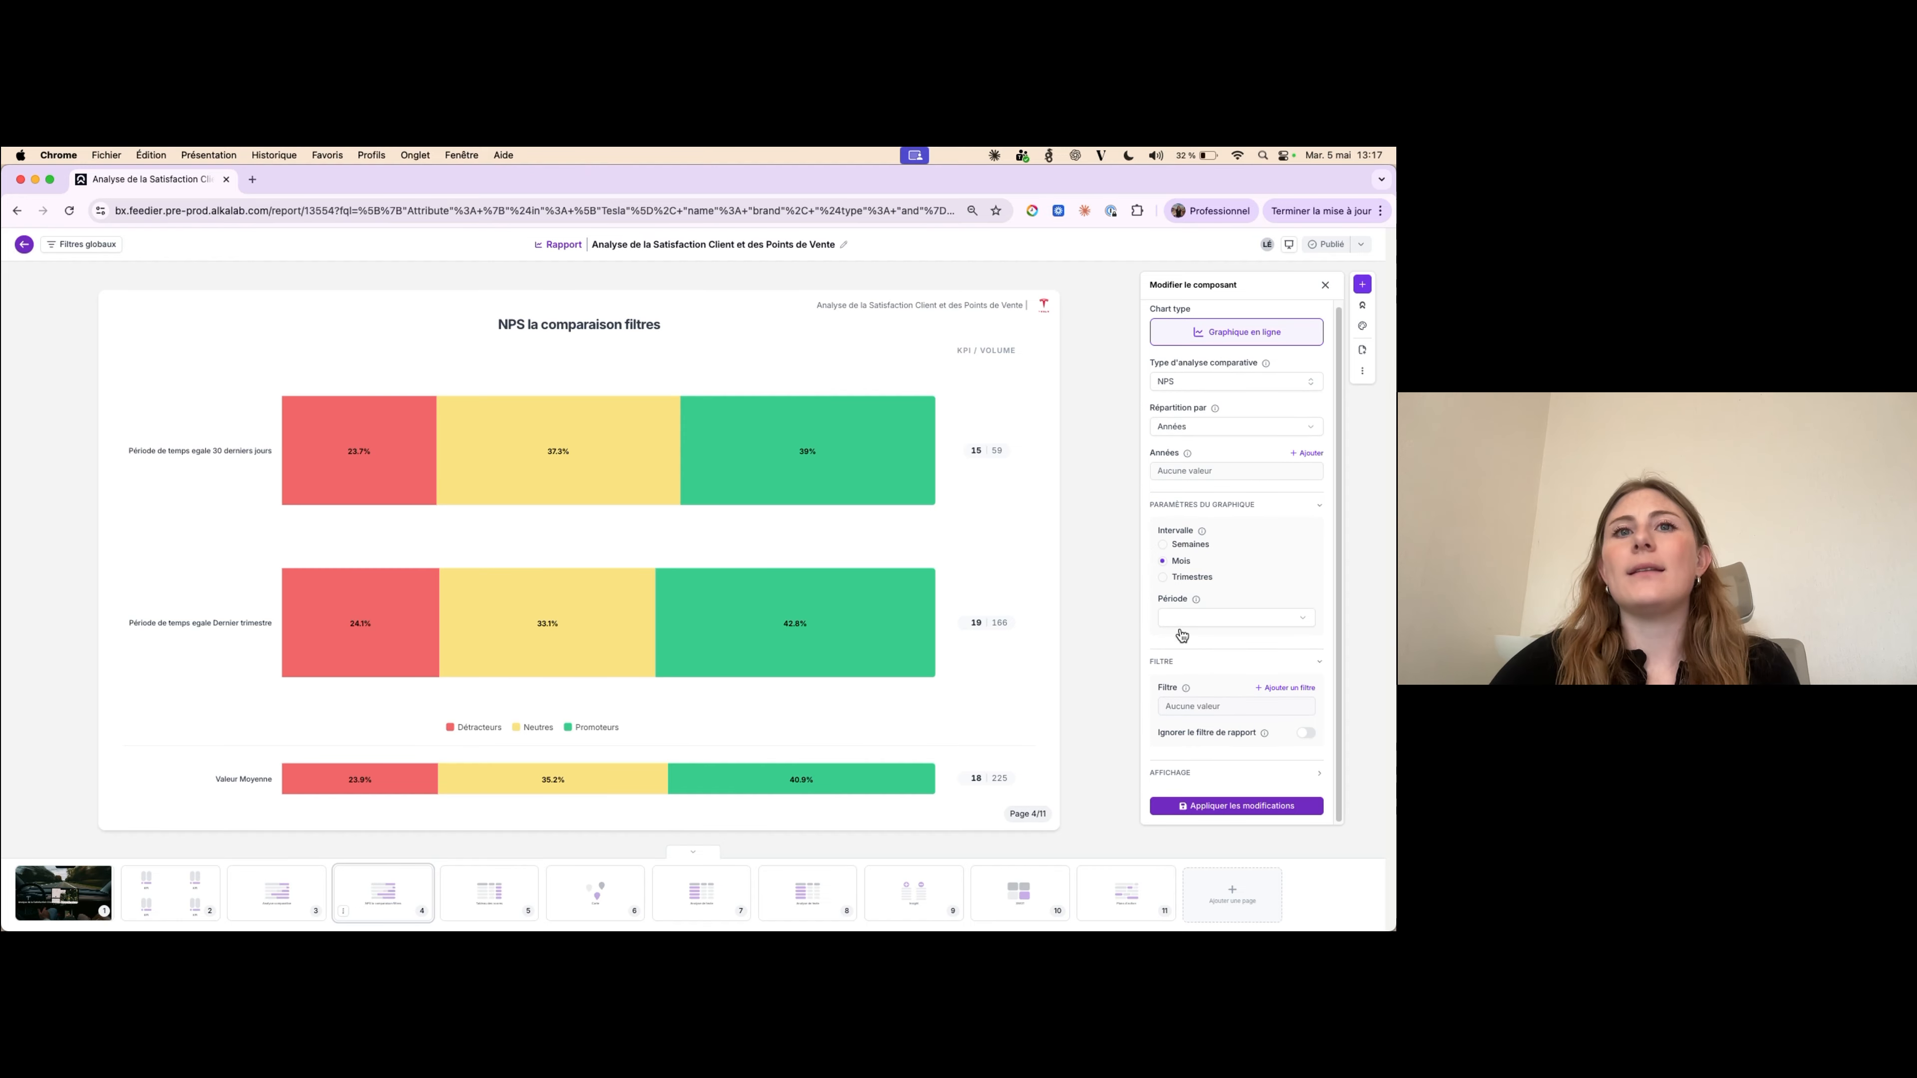
left_click(1182, 773)
scroll(1217, 701, "down", 2)
scroll(1230, 665, "up", 2)
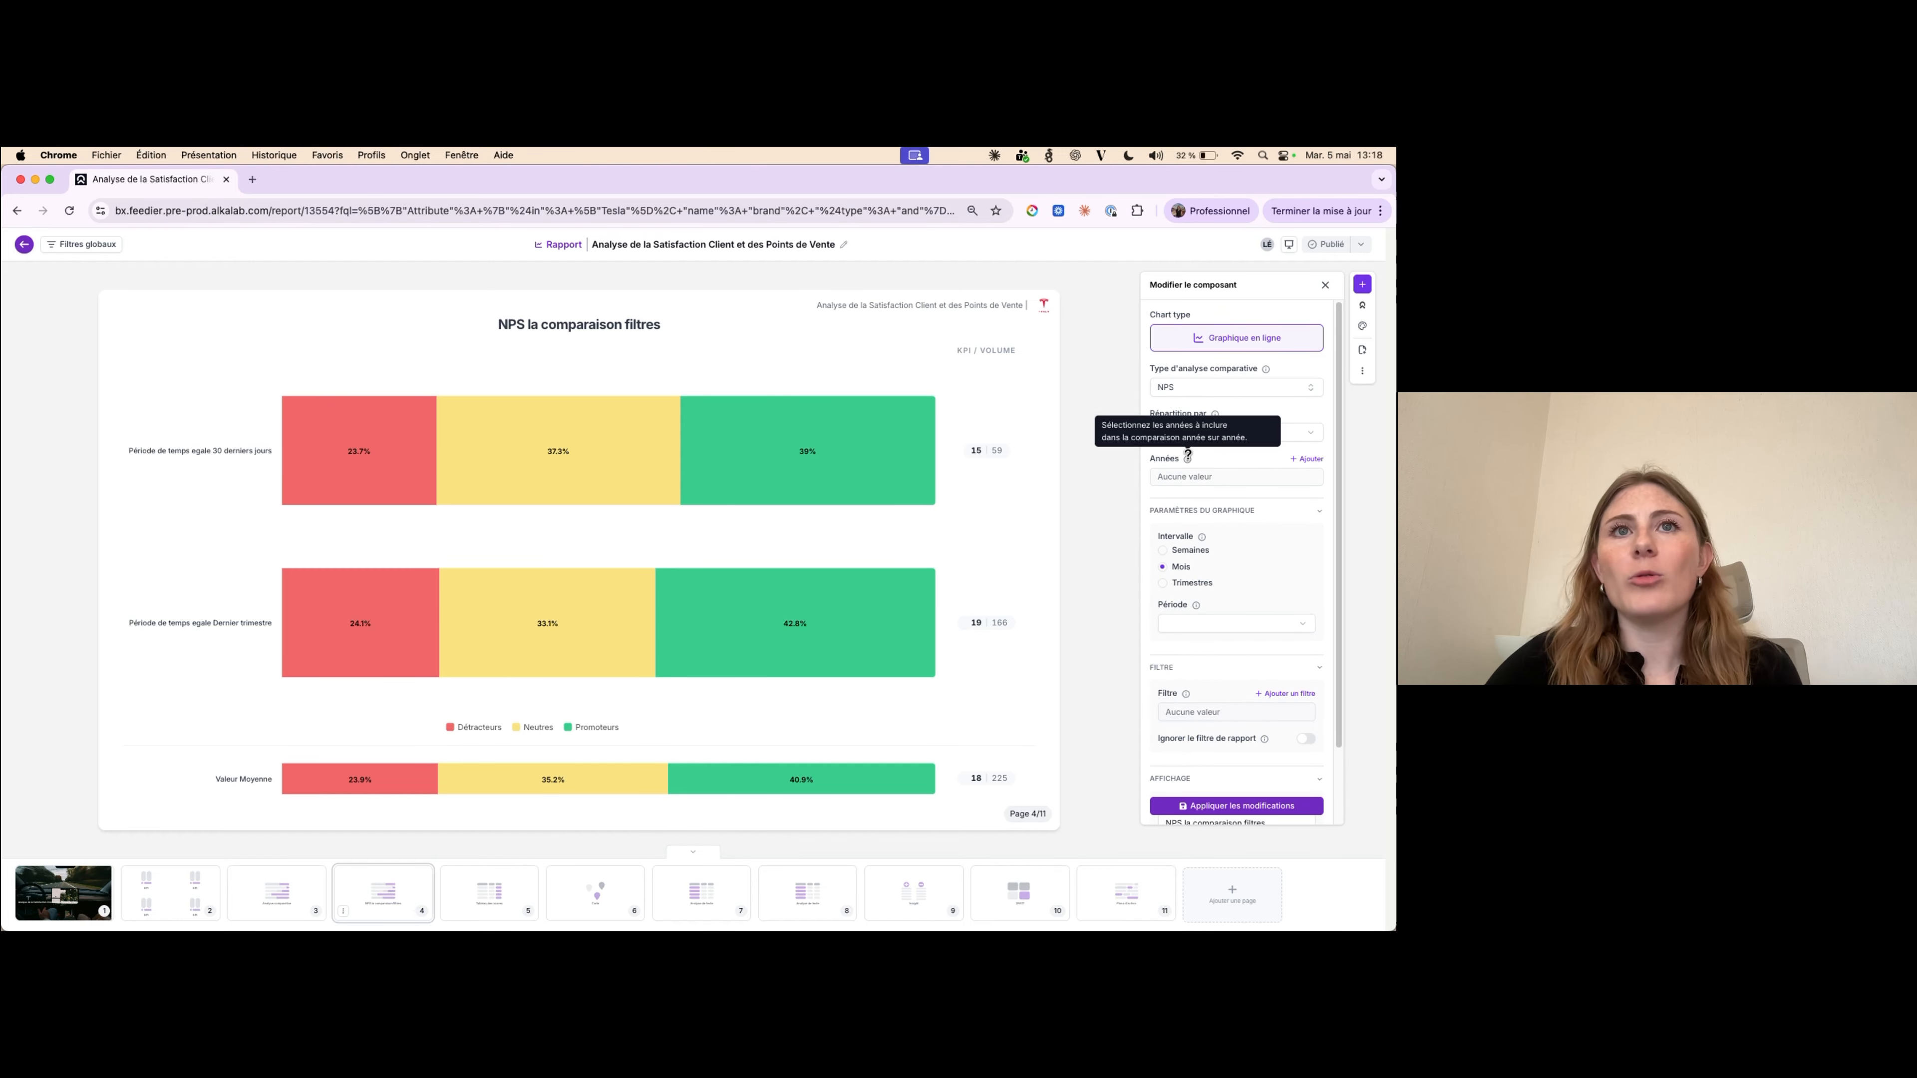
- Add 2025 and 2026 as the years to compare
left_click(1317, 461)
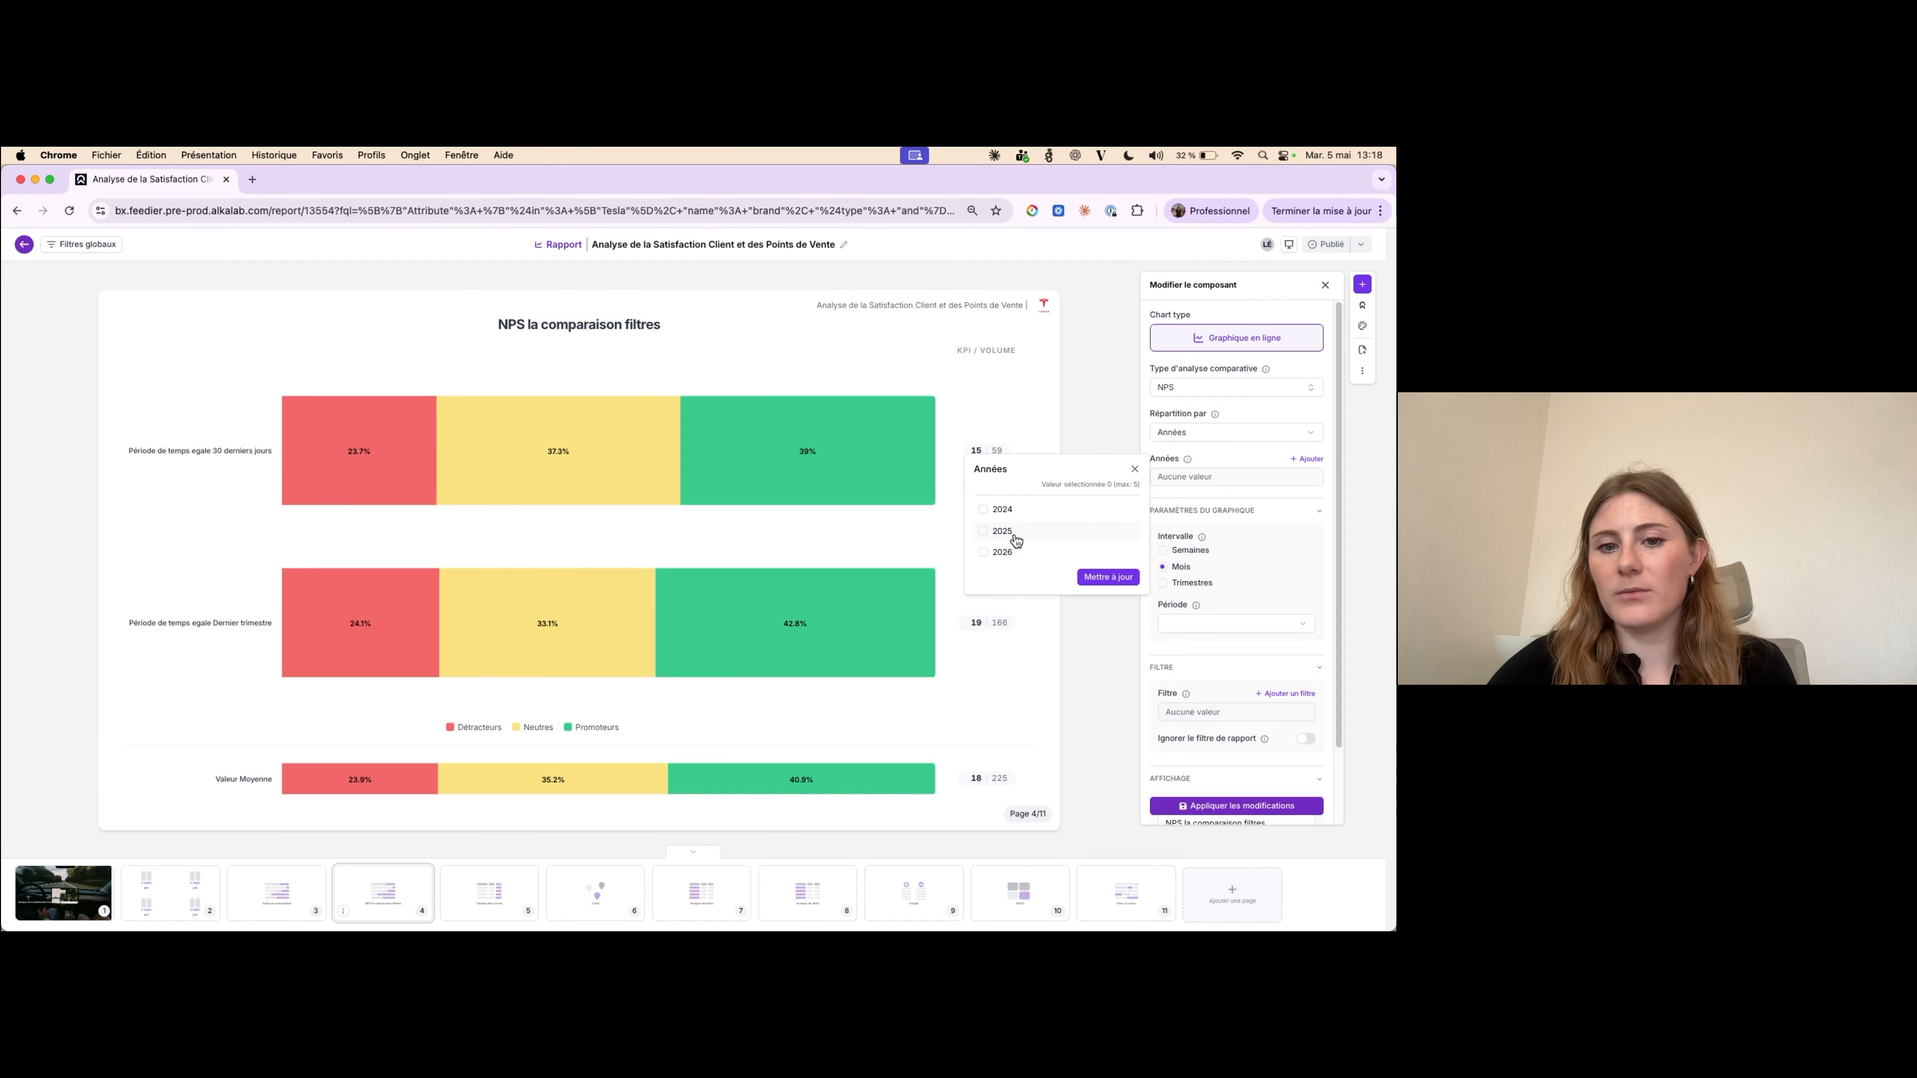
left_click(1015, 535)
left_click(1019, 552)
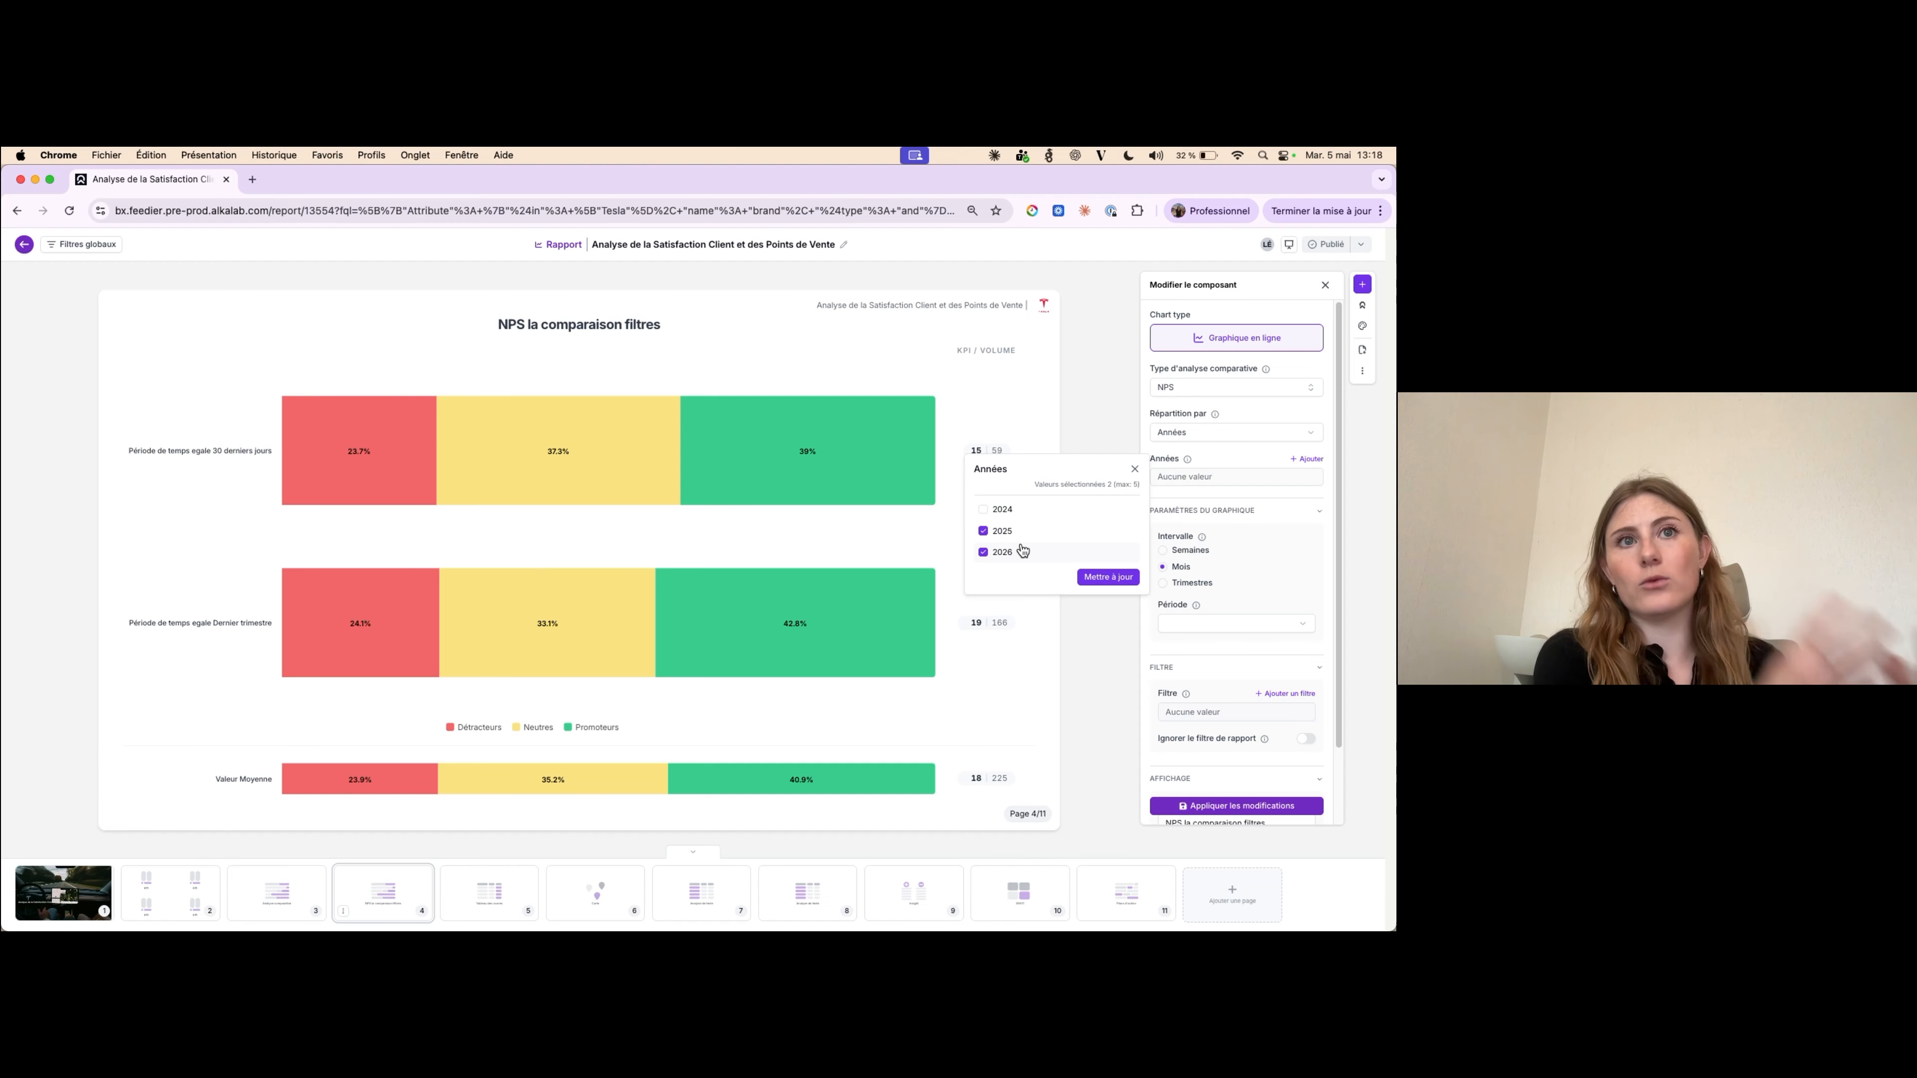
left_click(1109, 577)
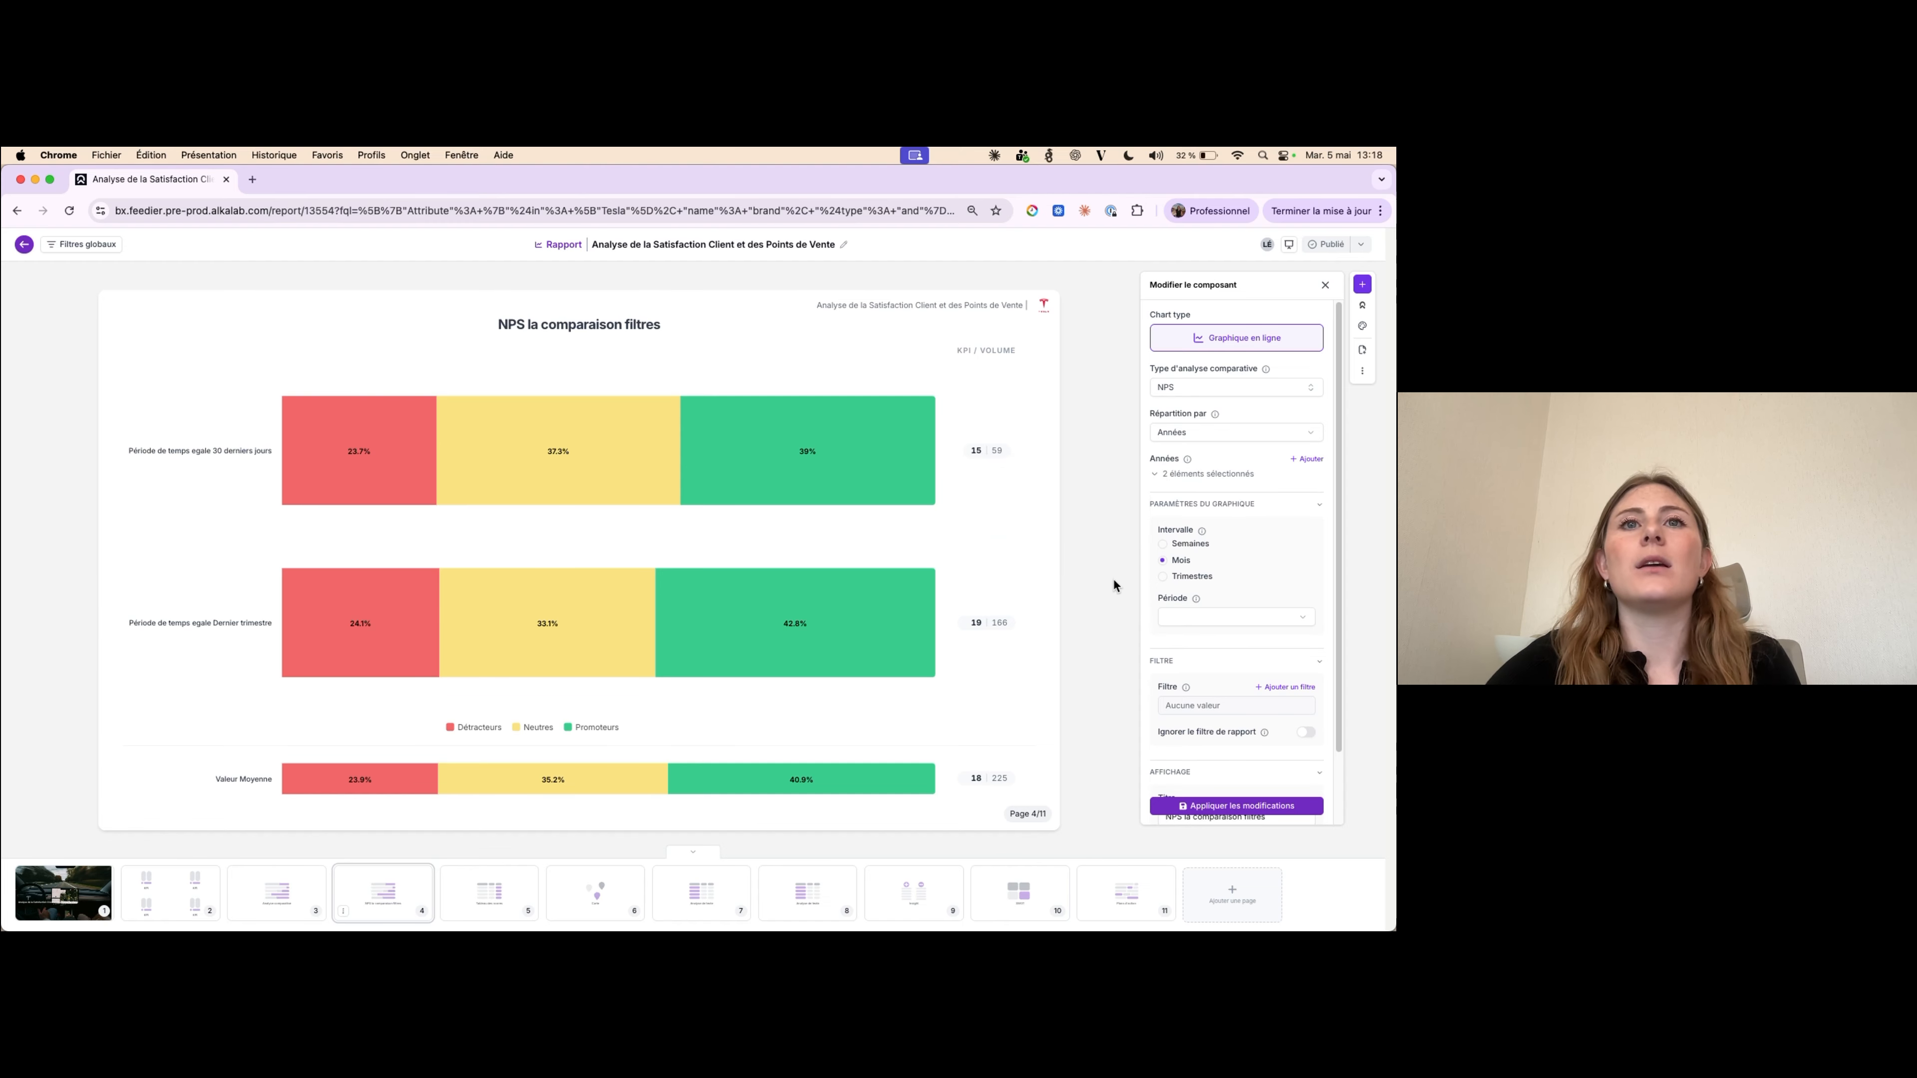
- Set the comparison chart's period to Année en cours and apply the changes to the component
scroll(1275, 501, "down", 1)
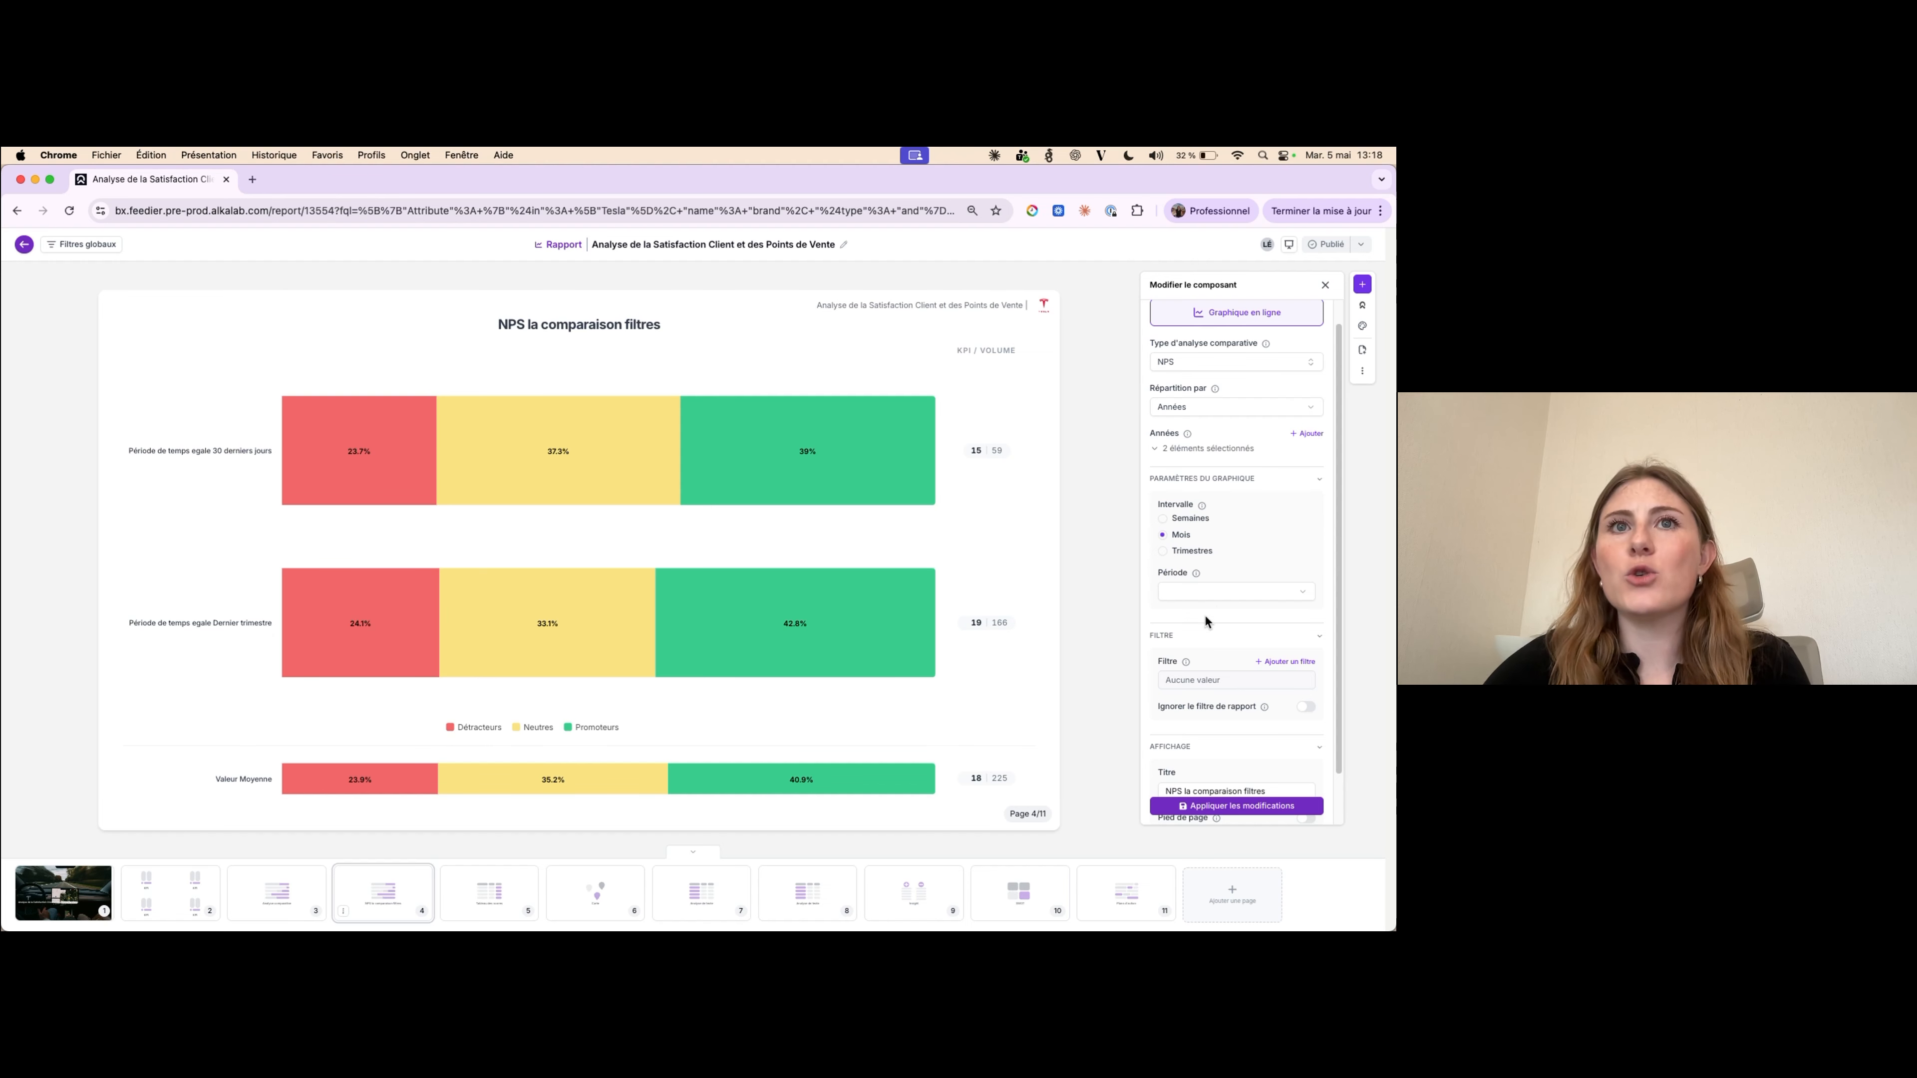
left_click(1220, 599)
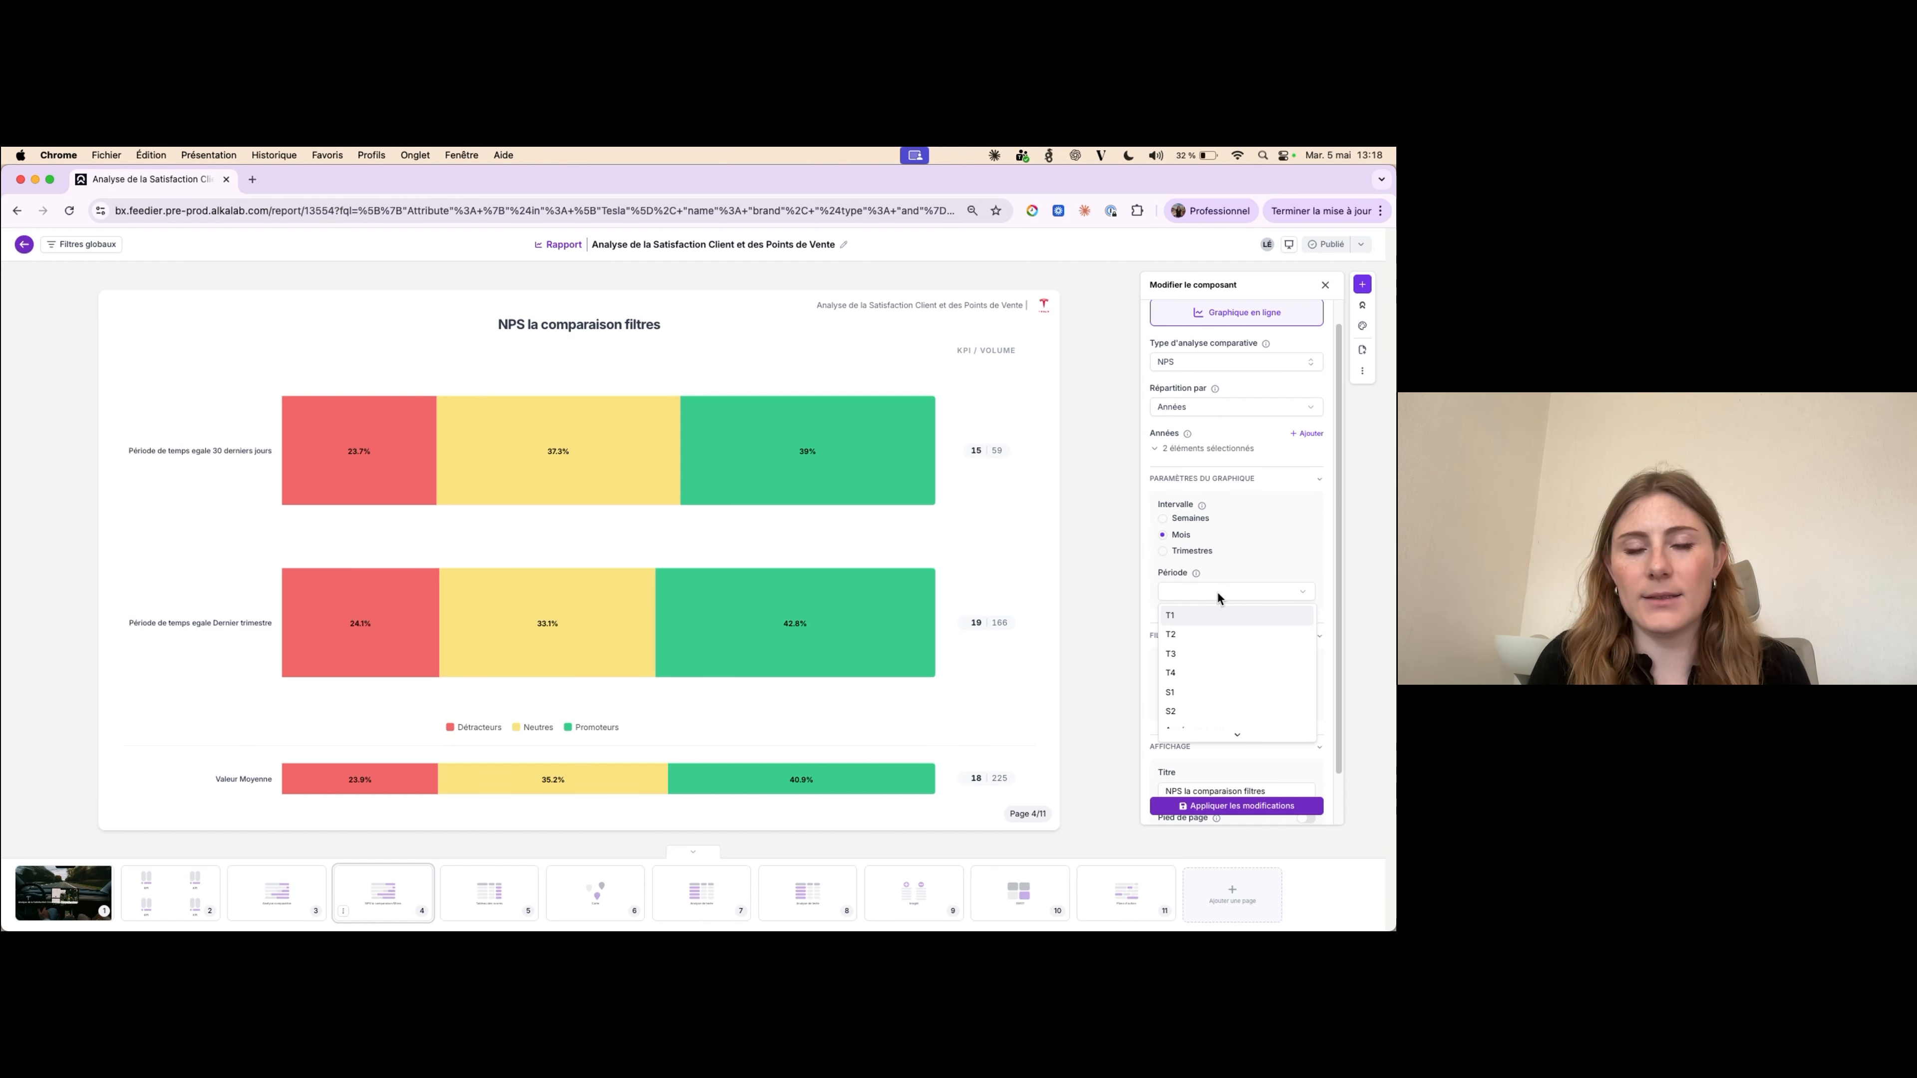
scroll(1231, 633, "down", 1)
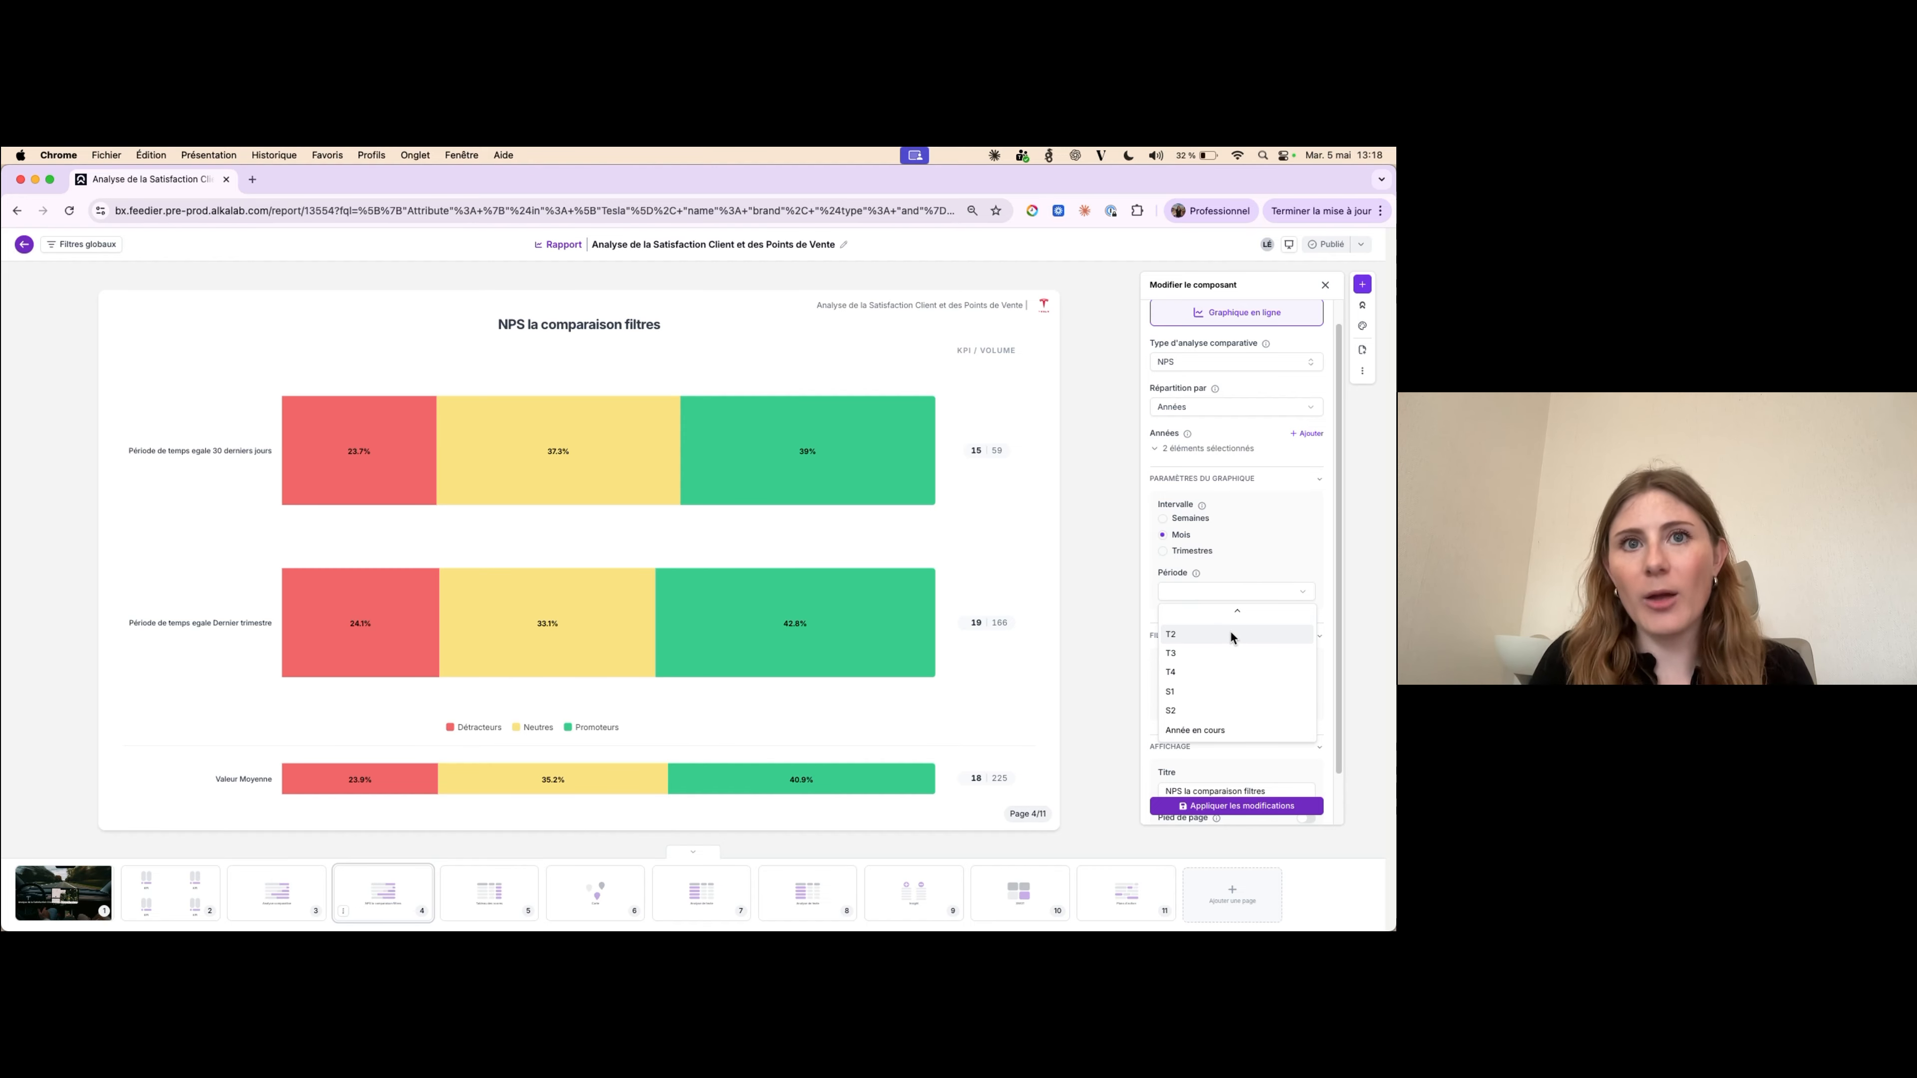
scroll(1221, 626, "up", 1)
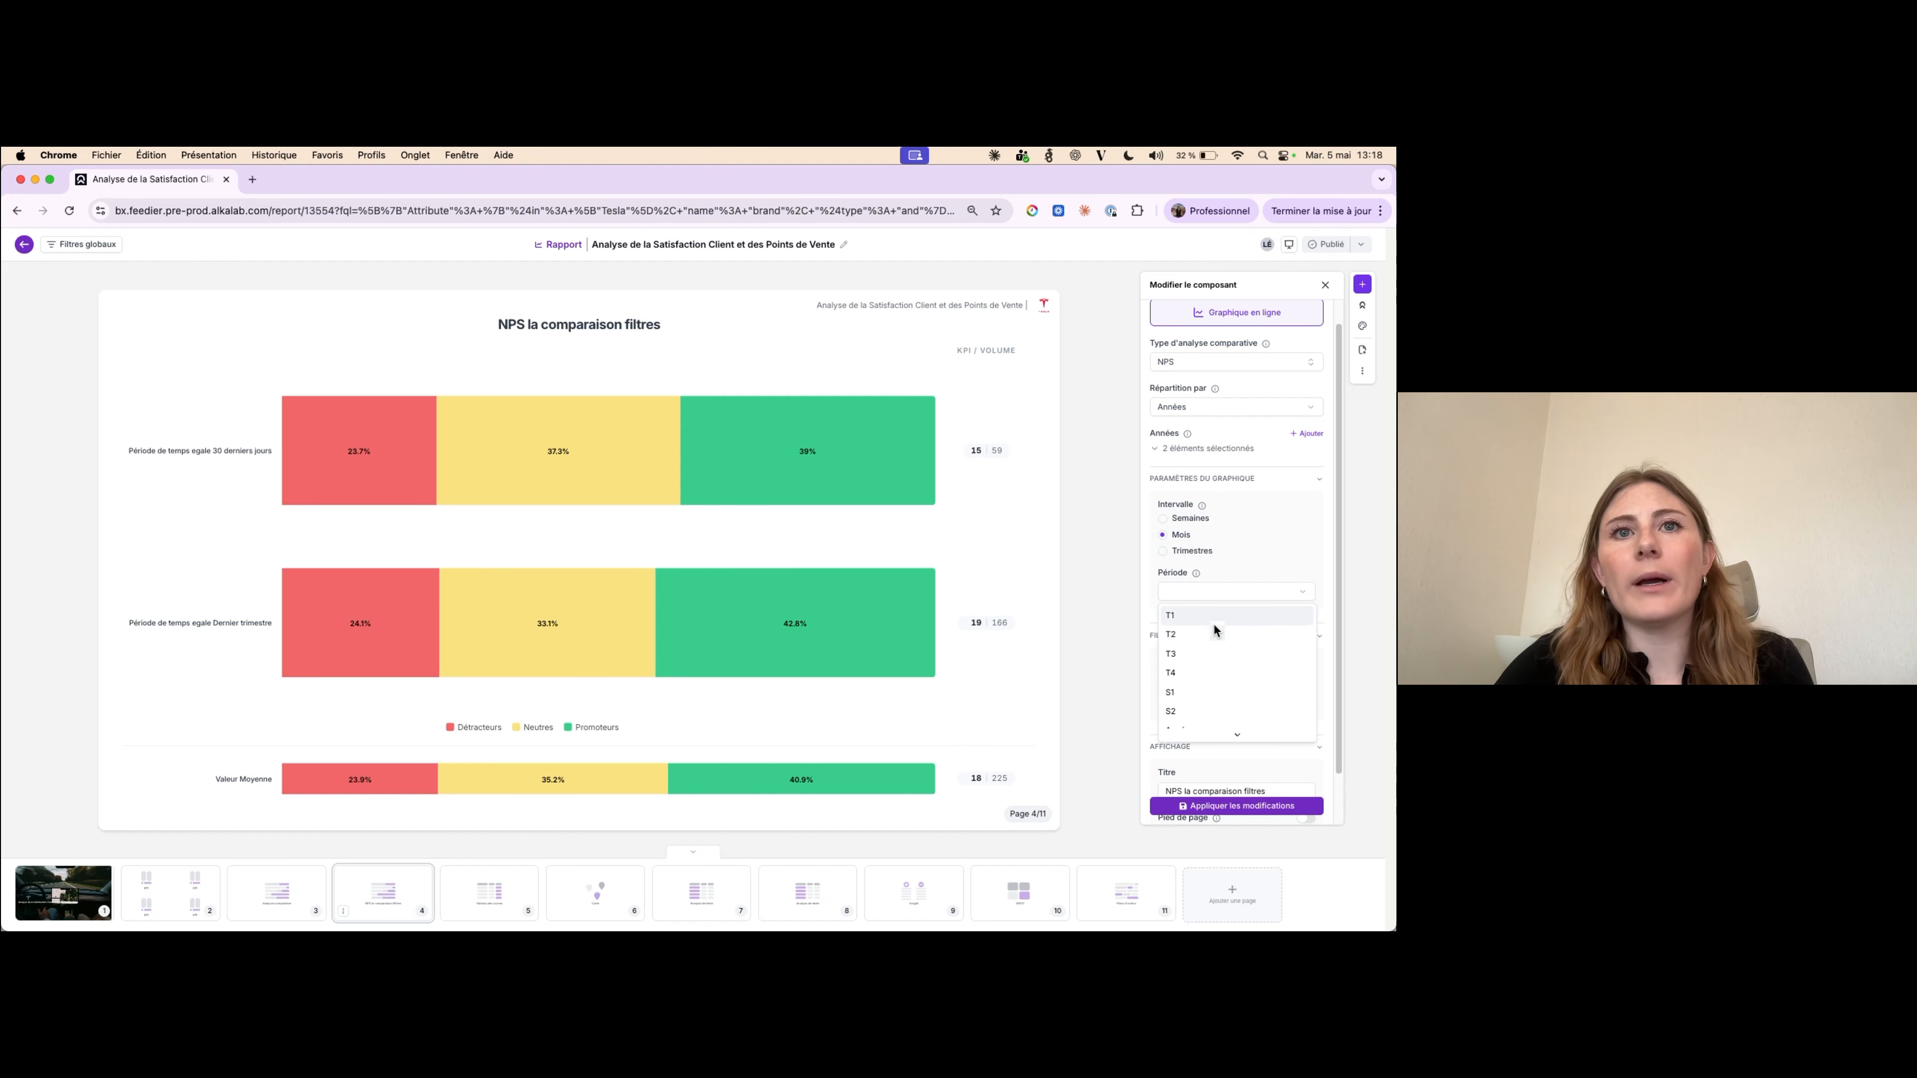
scroll(1217, 620, "down", 1)
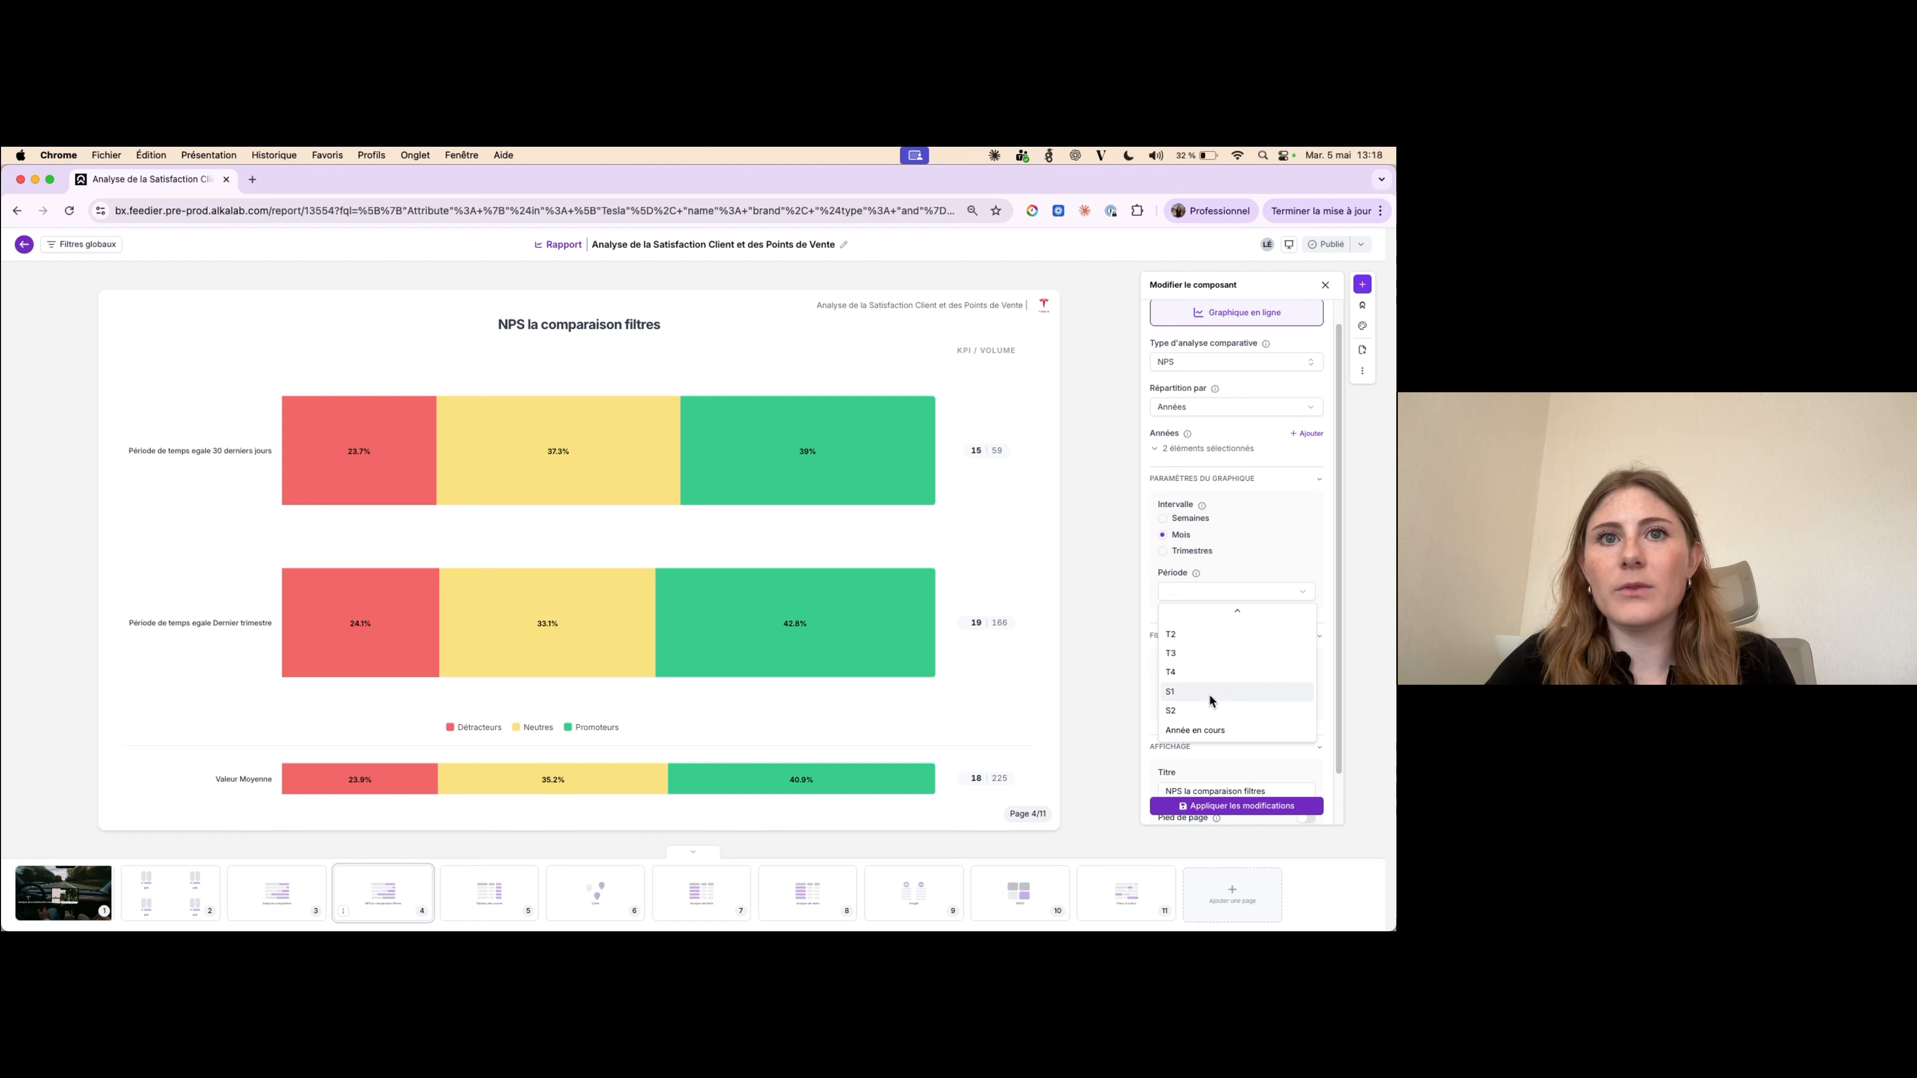
scroll(1253, 675, "up", 1)
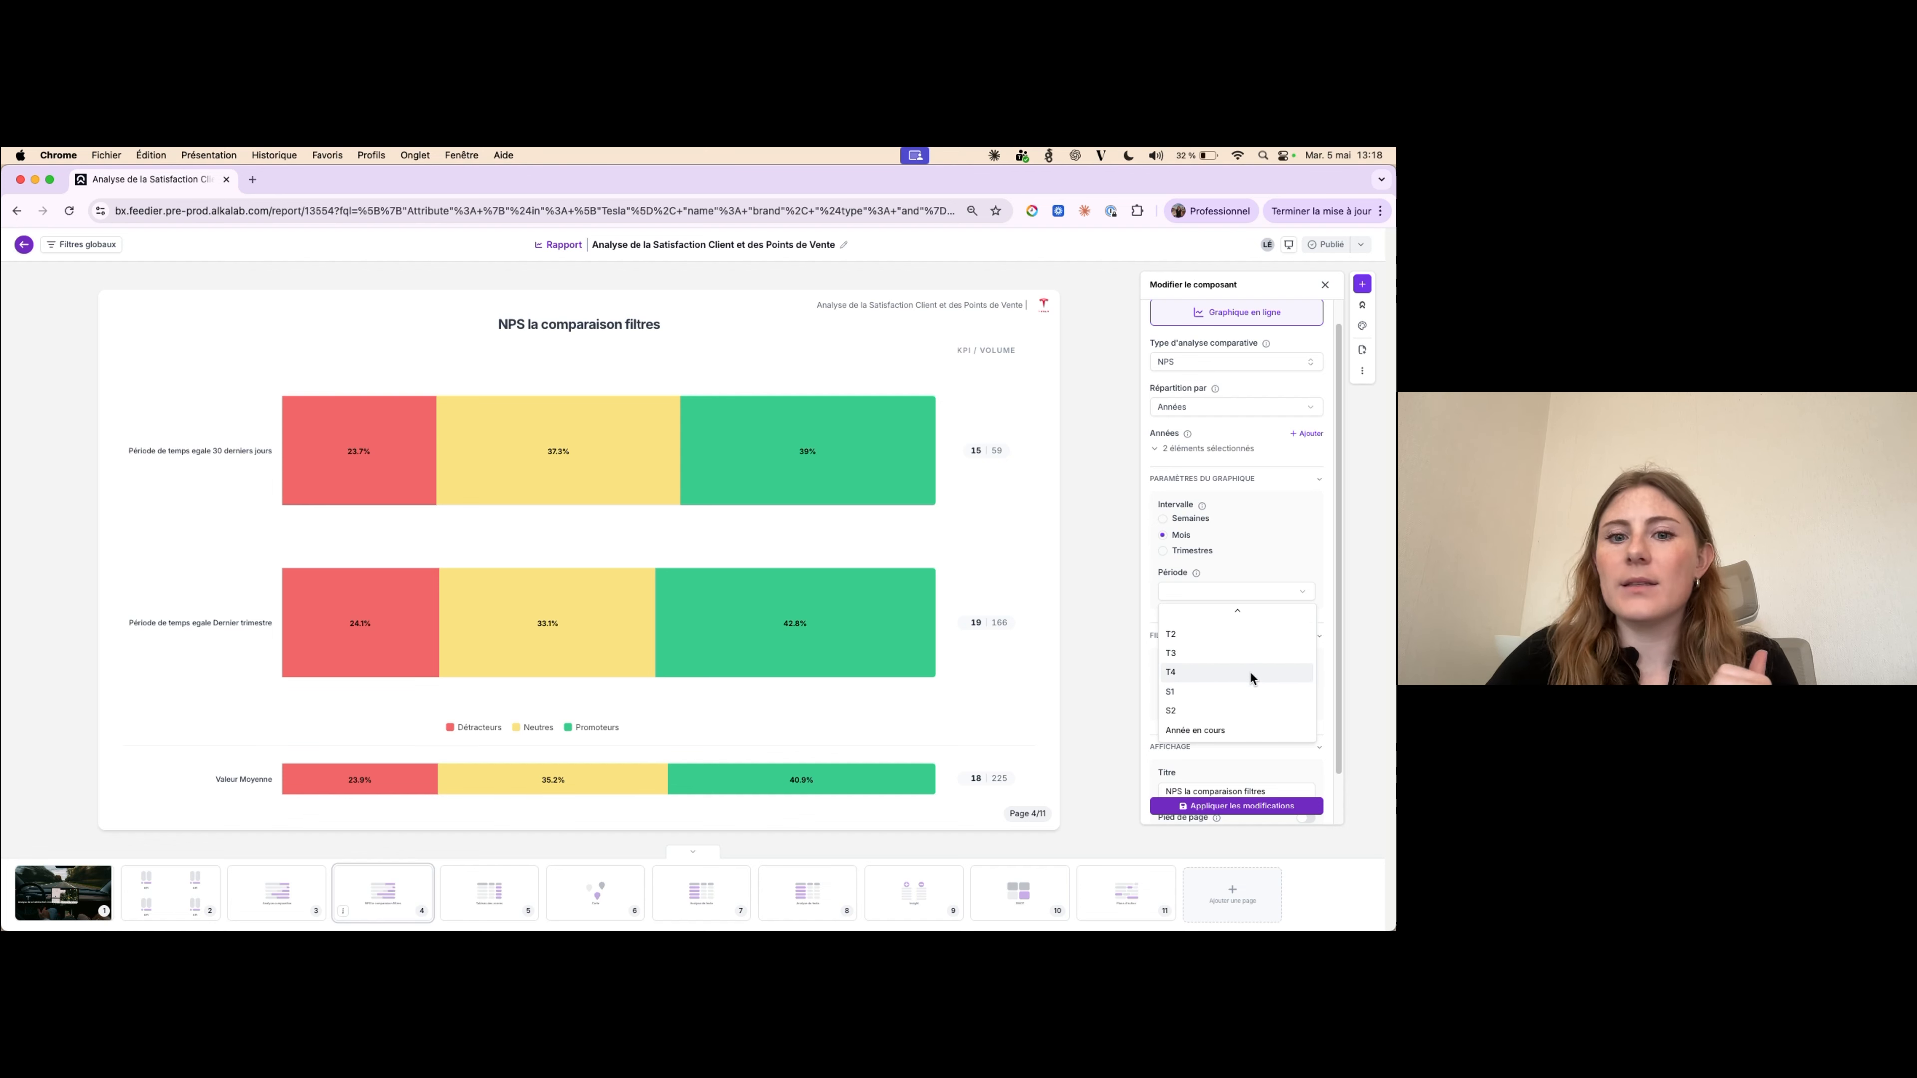
scroll(1250, 673, "down", 1)
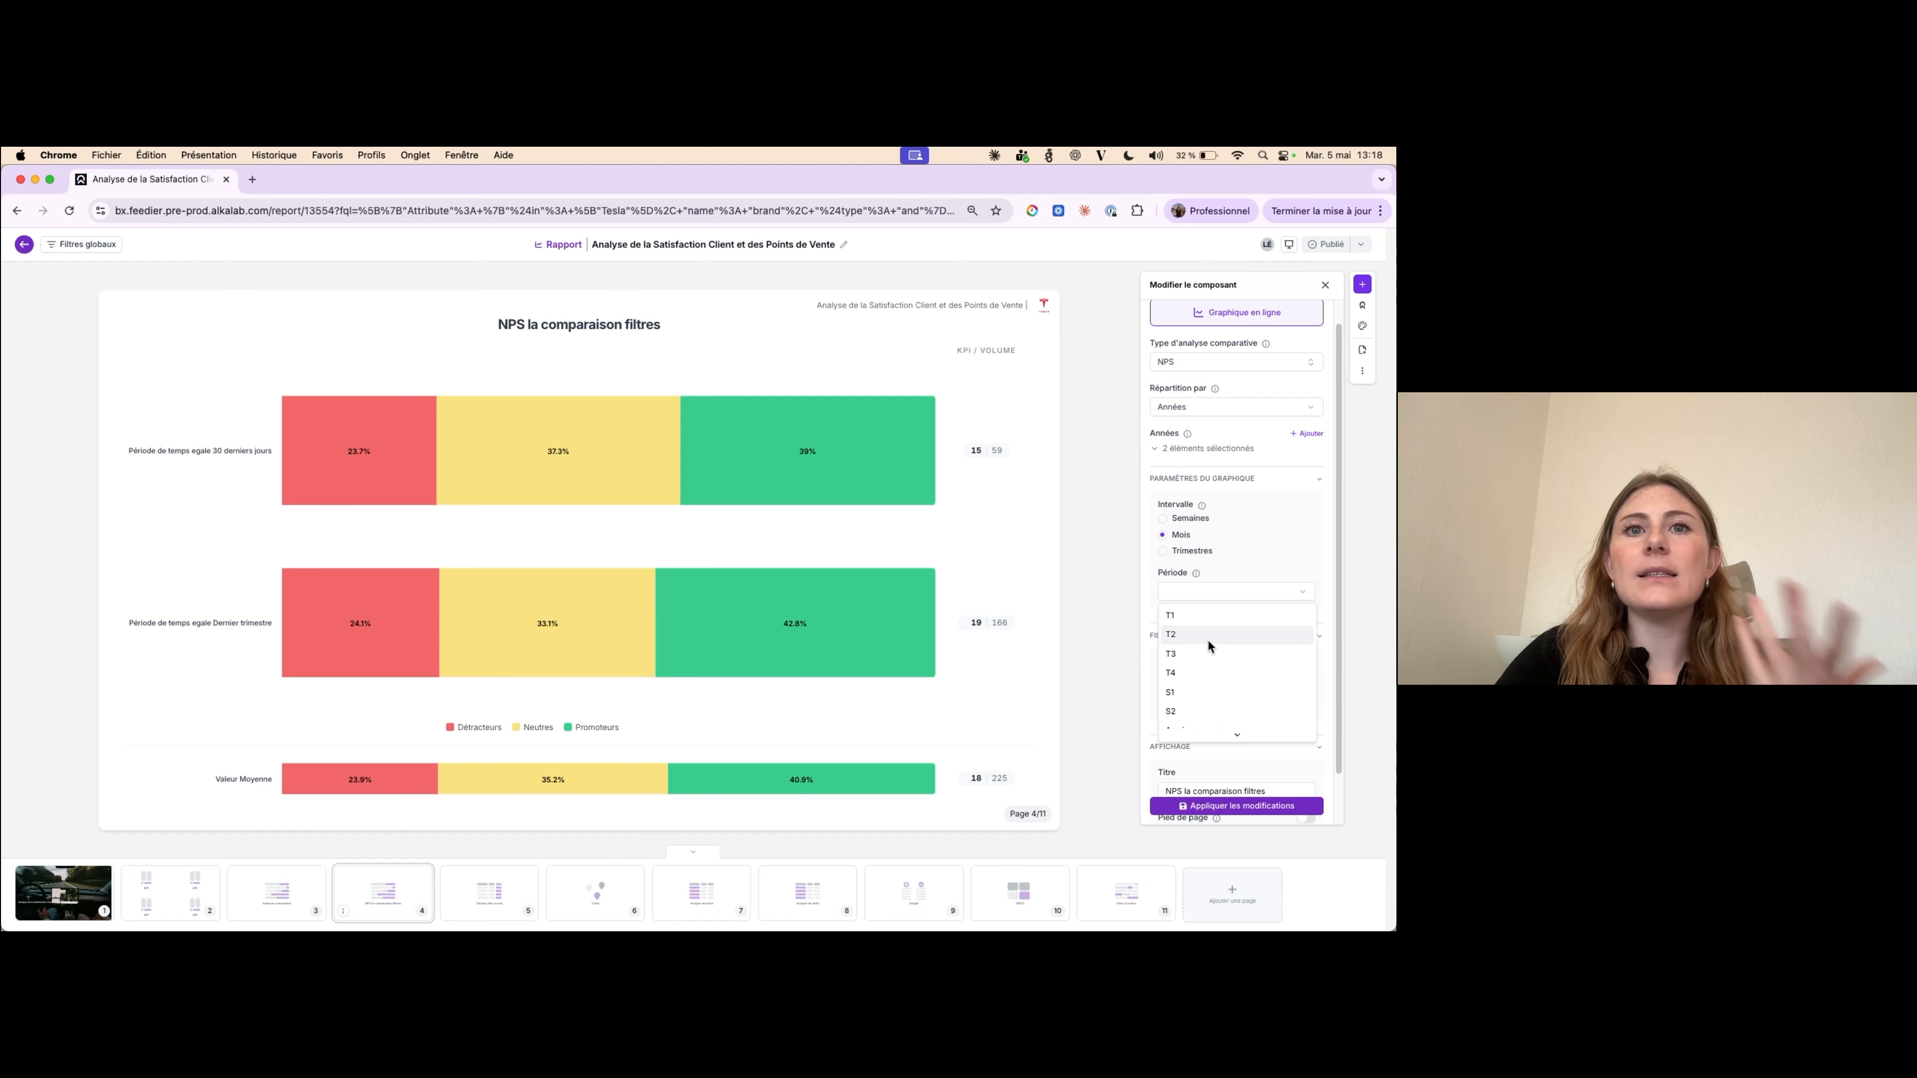
scroll(1207, 638, "down", 1)
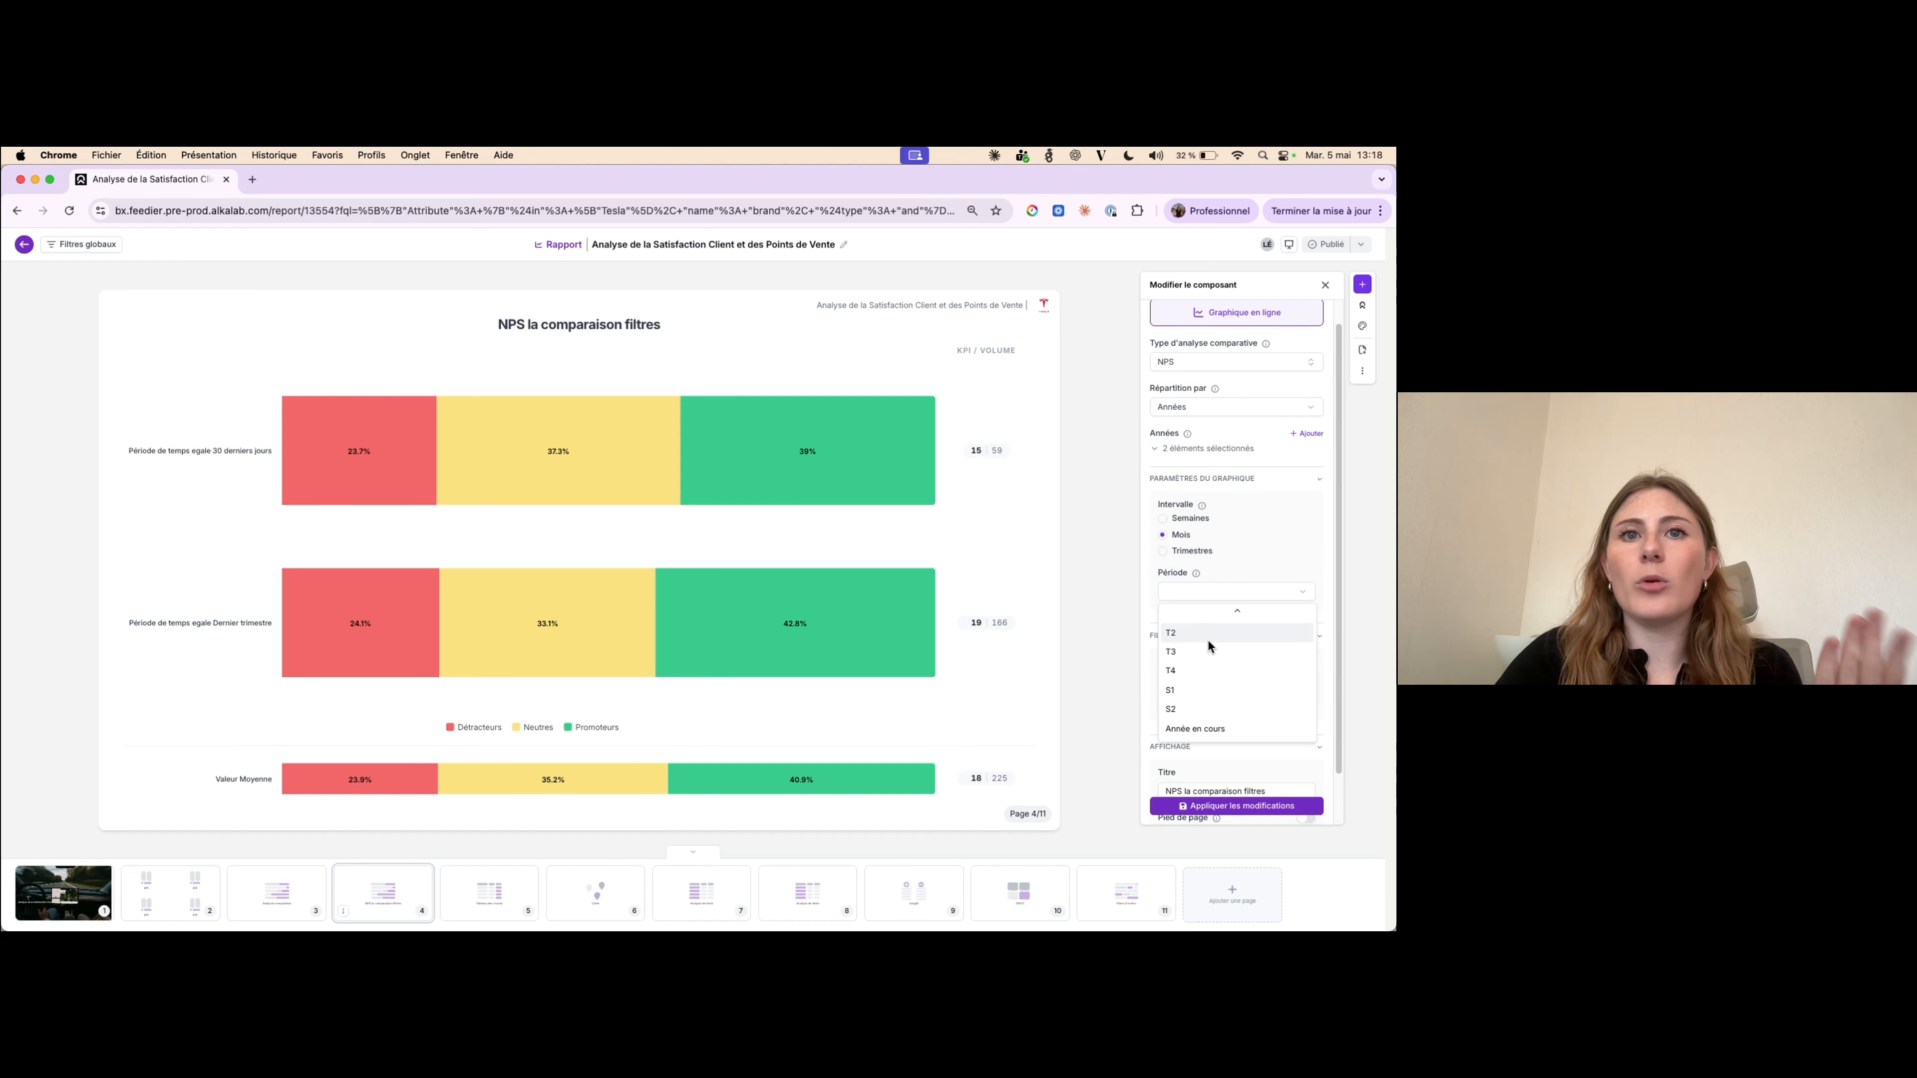
left_click(1202, 728)
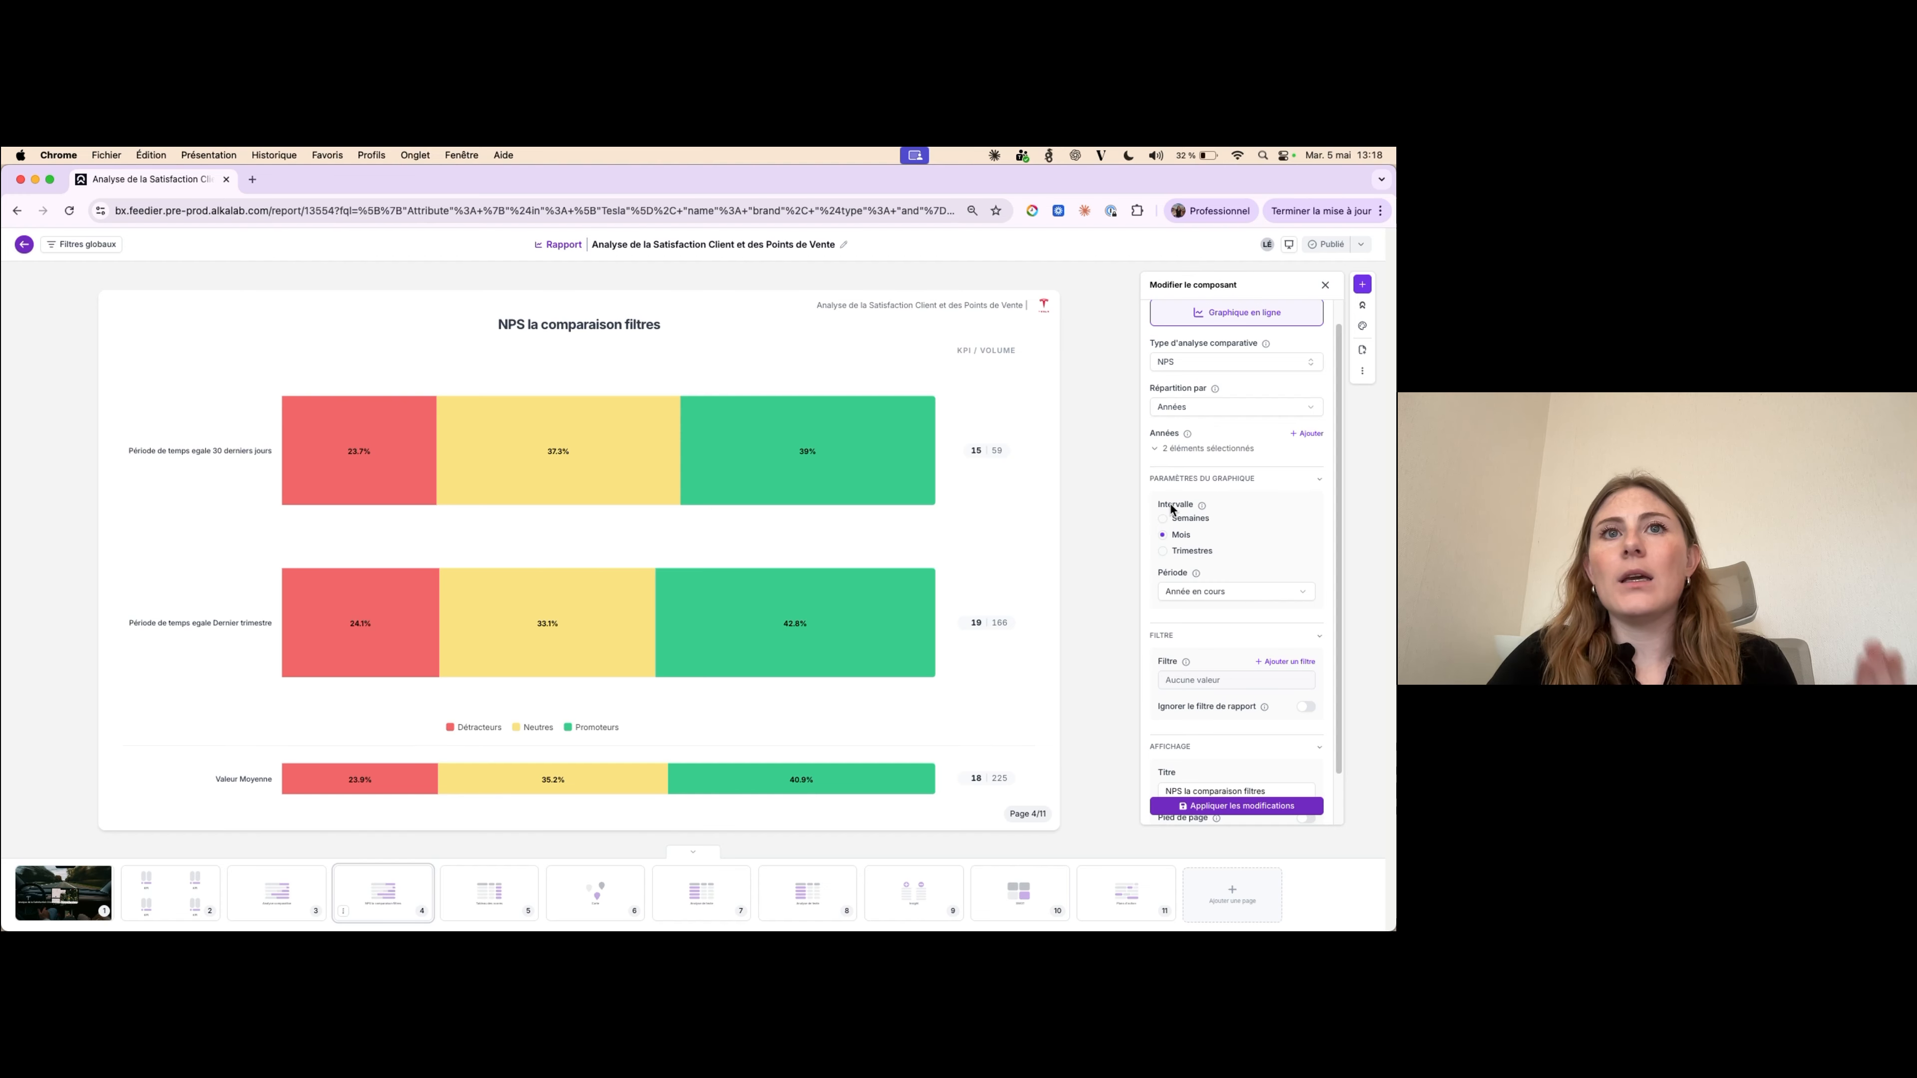
mouse_move(1201, 505)
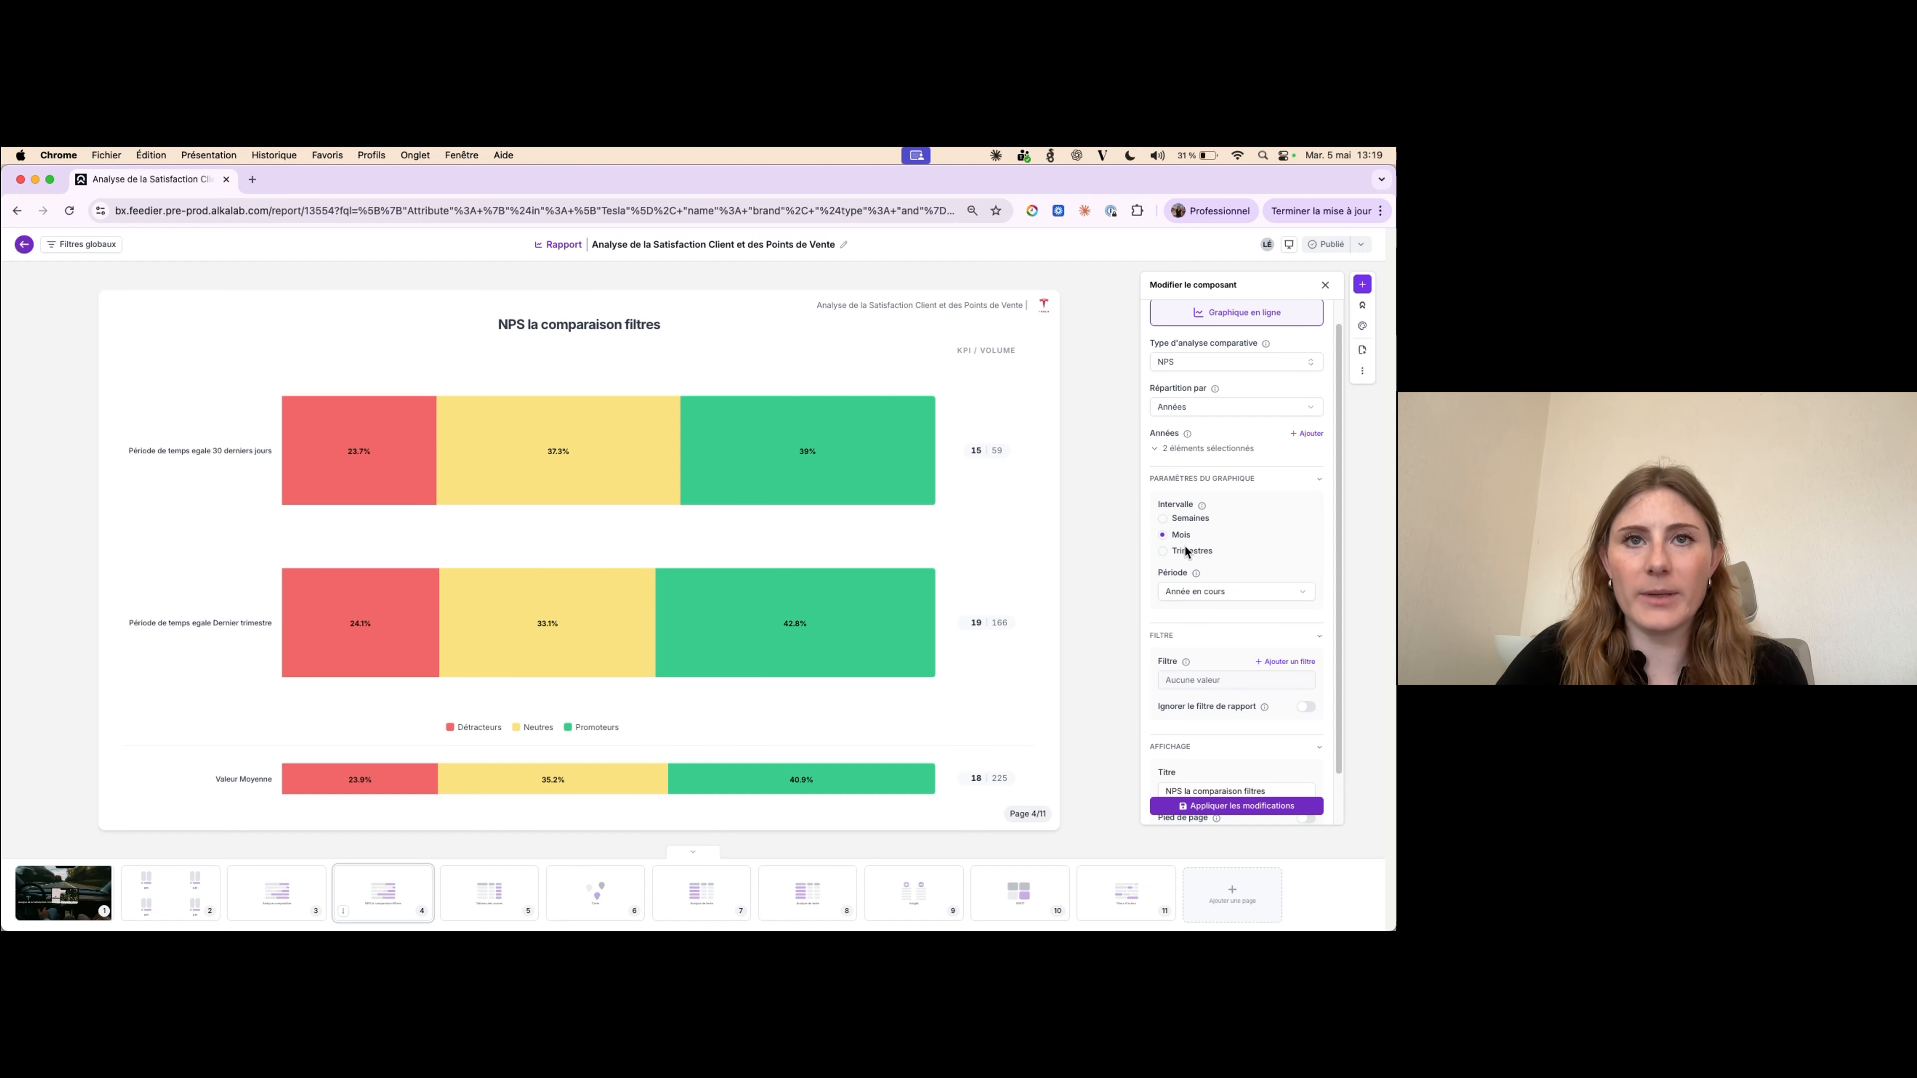
scroll(1245, 740, "down", 2)
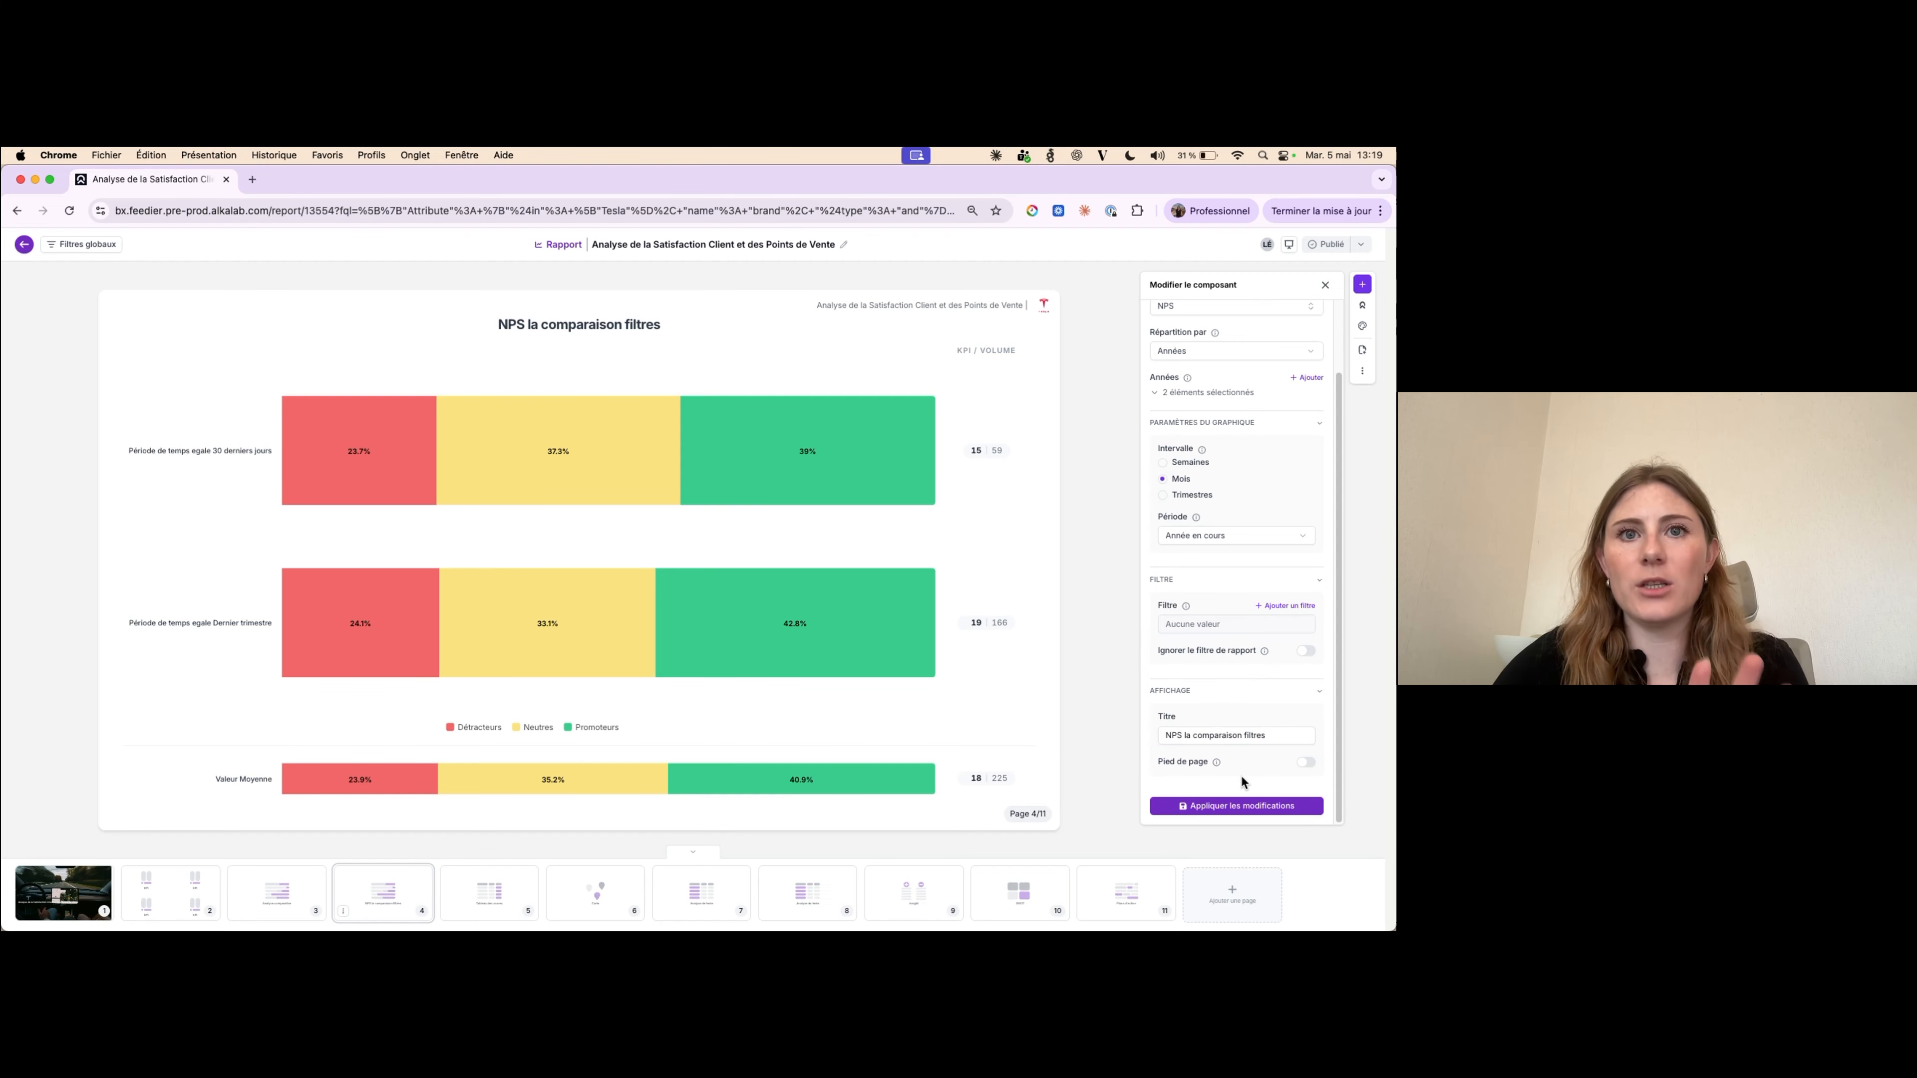
left_click(1238, 805)
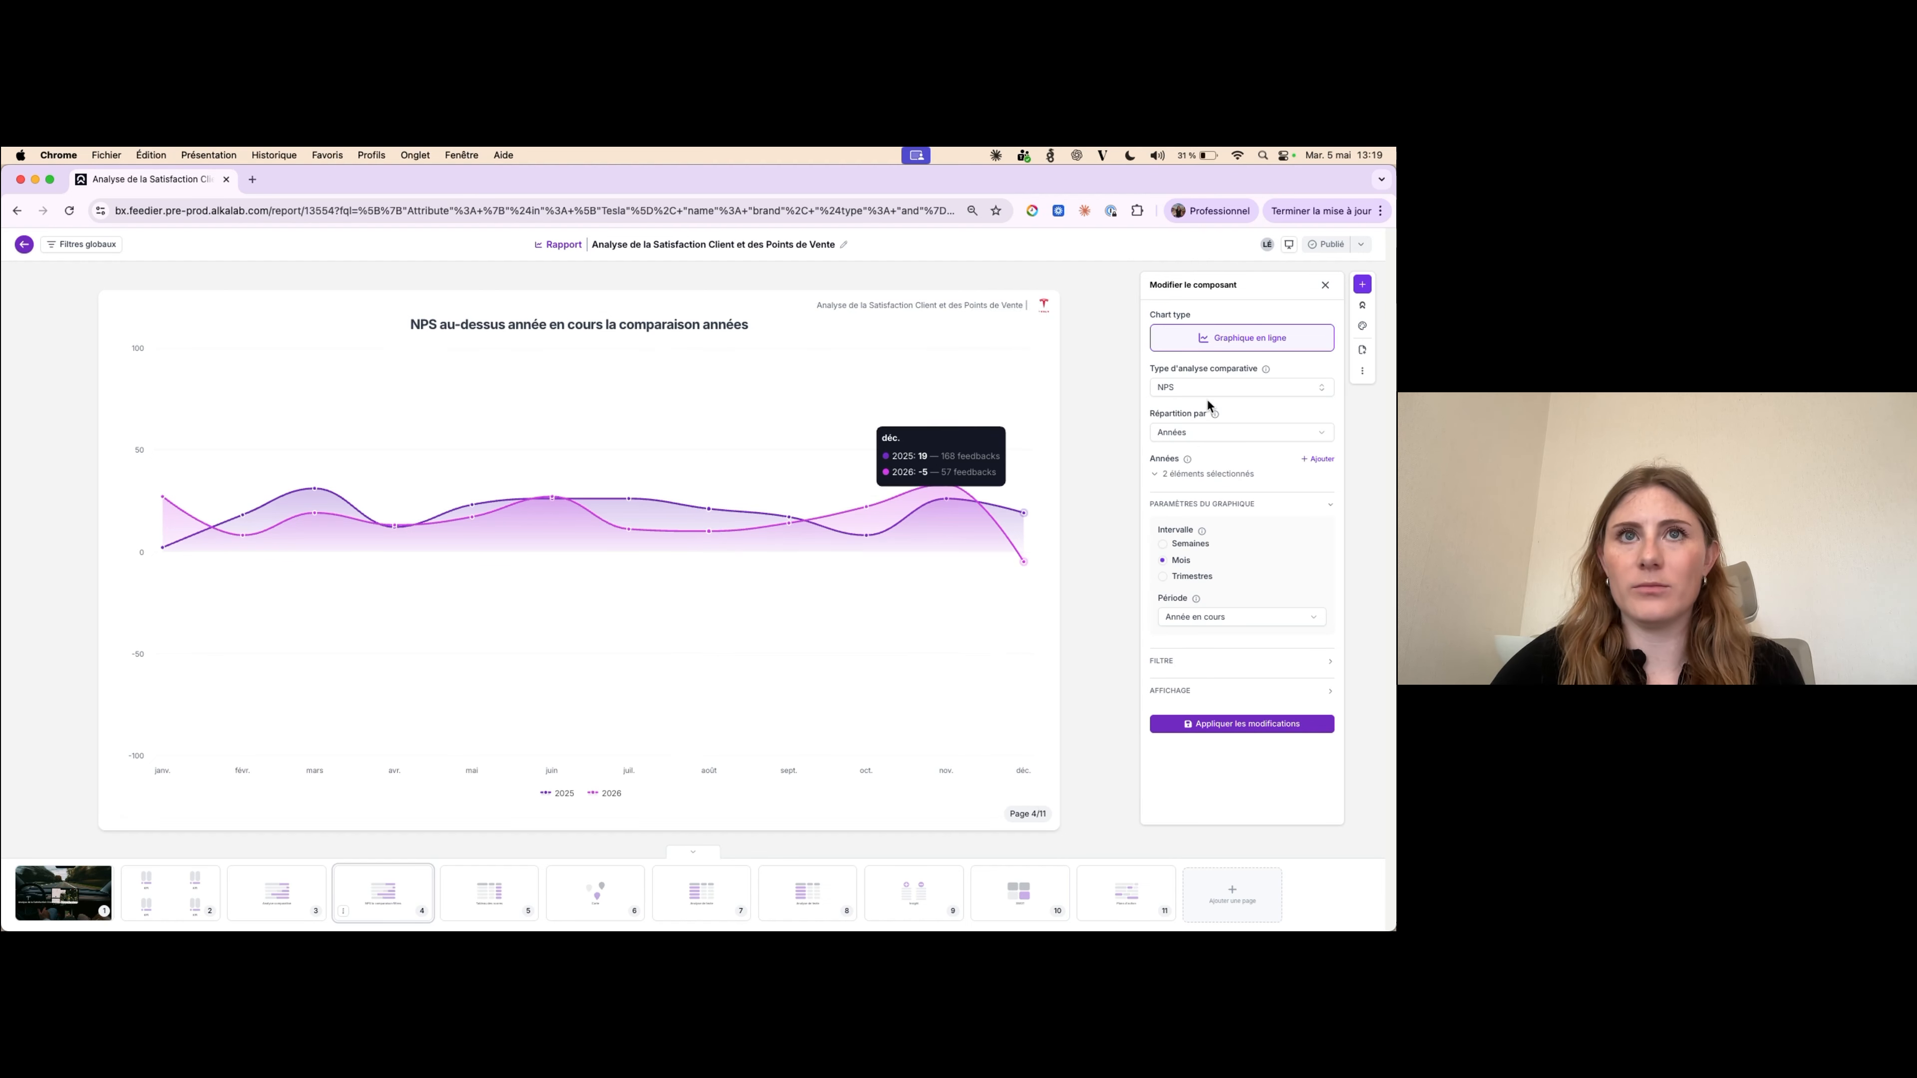
- Switch the comparative analysis type to Taux de satisfaction, apply it, and expand the selected years and chart parameters
left_click(1244, 388)
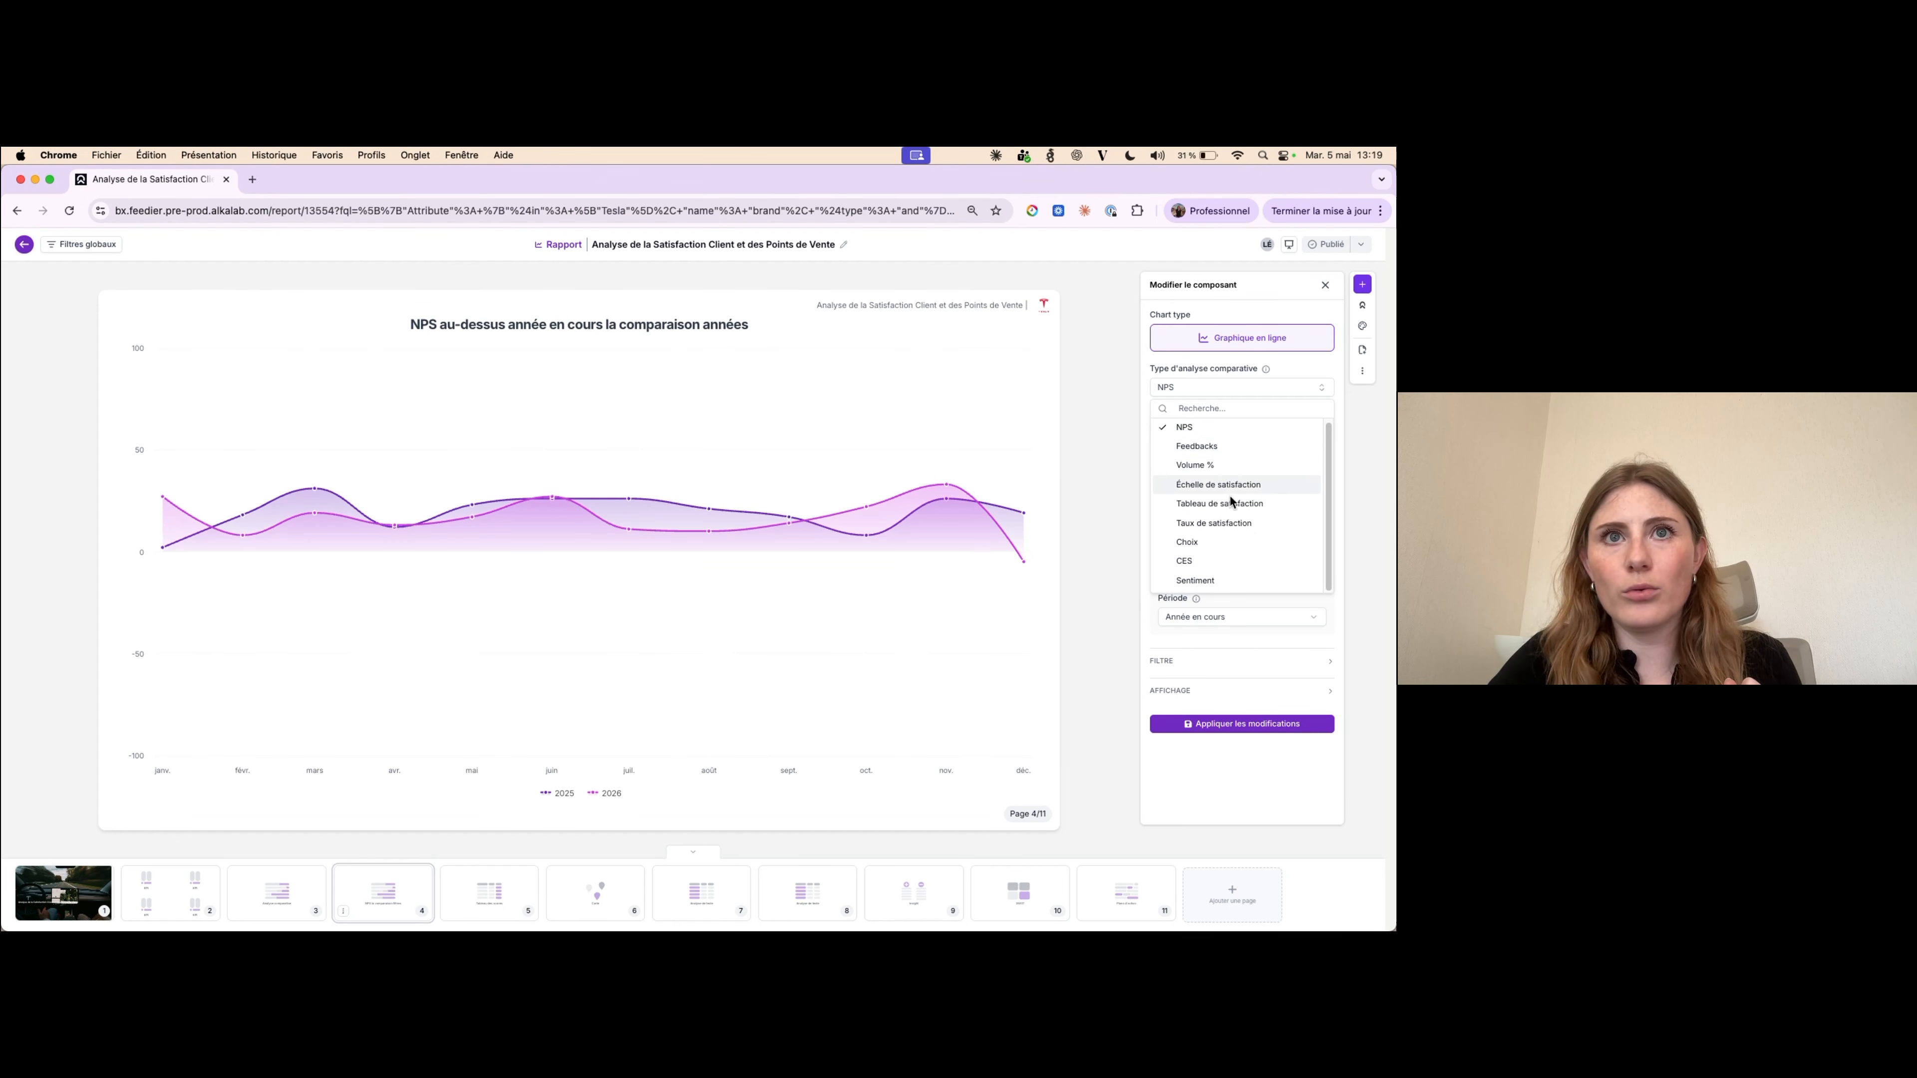
left_click(1225, 525)
left_click(1236, 723)
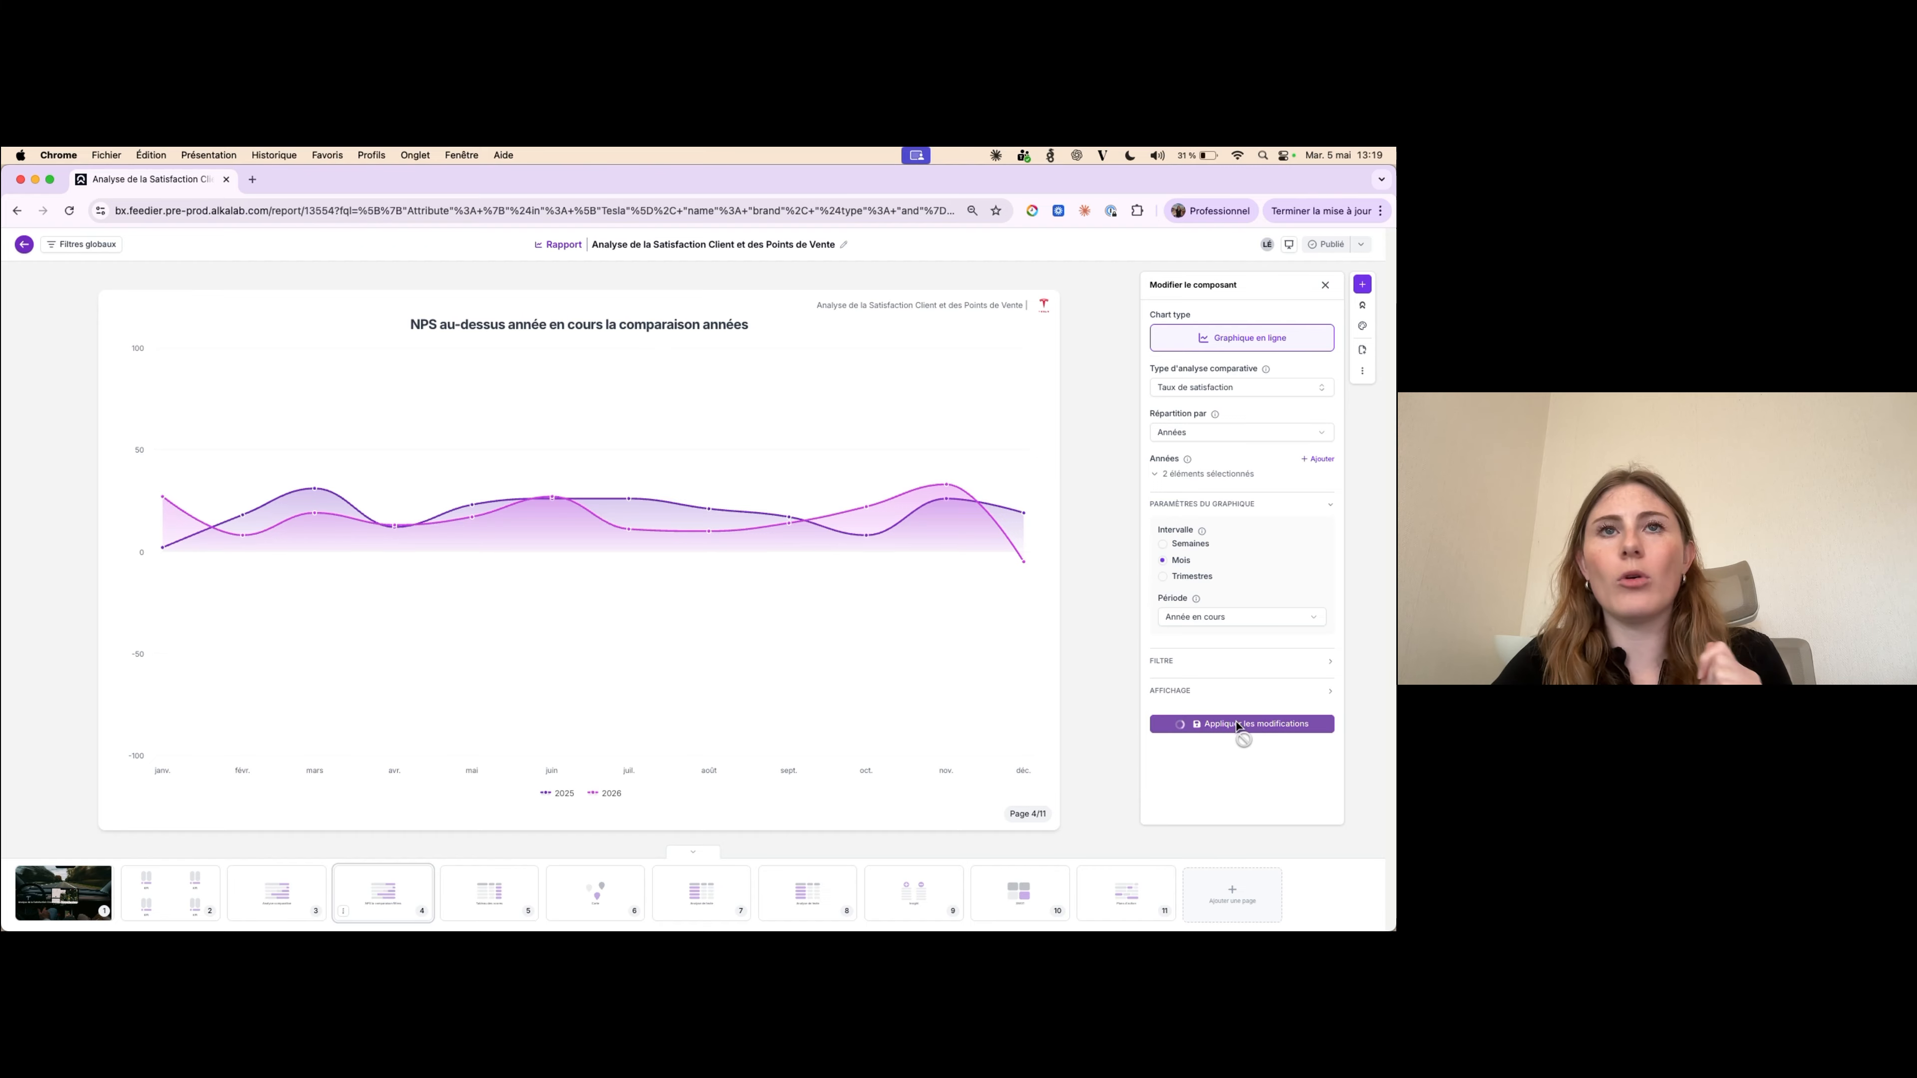
left_click(1208, 474)
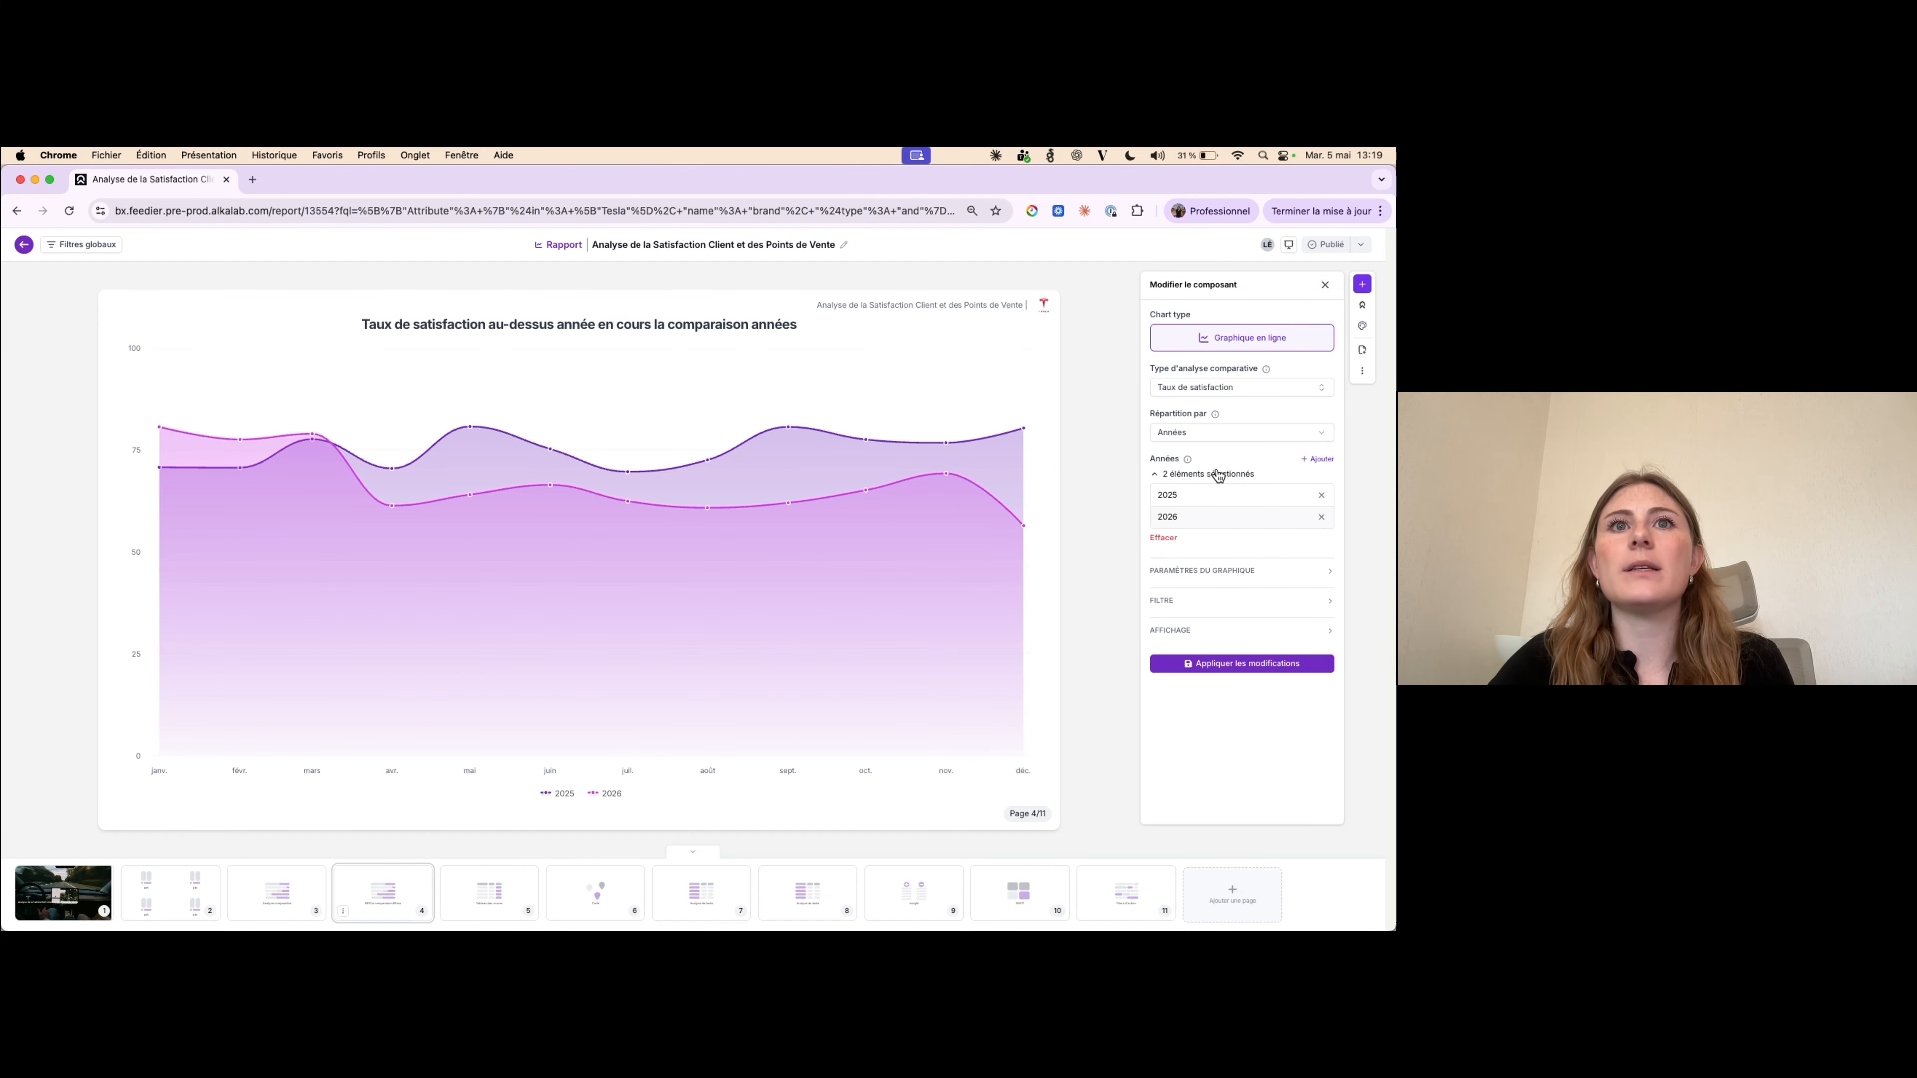
left_click(1211, 566)
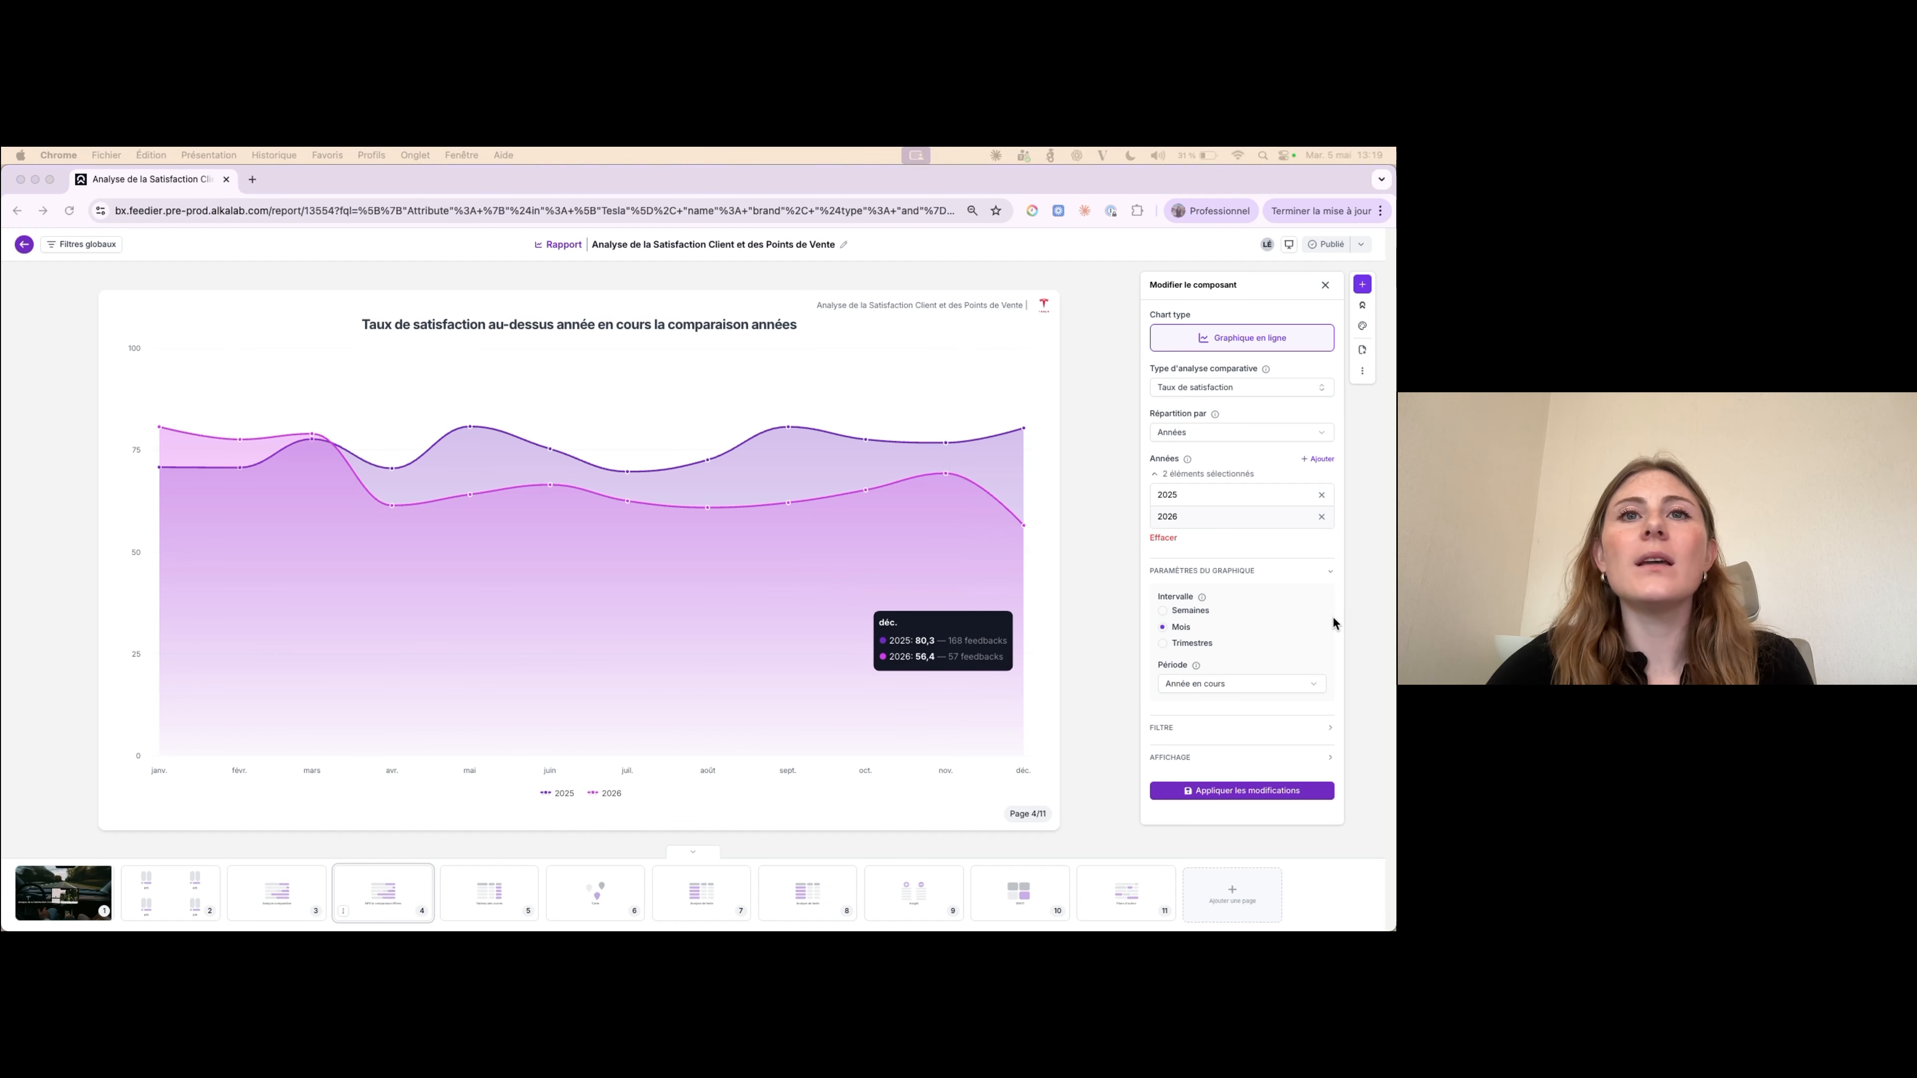
- Set the year comparison chart's interval to Trimestres and apply the changes
left_click(1200, 644)
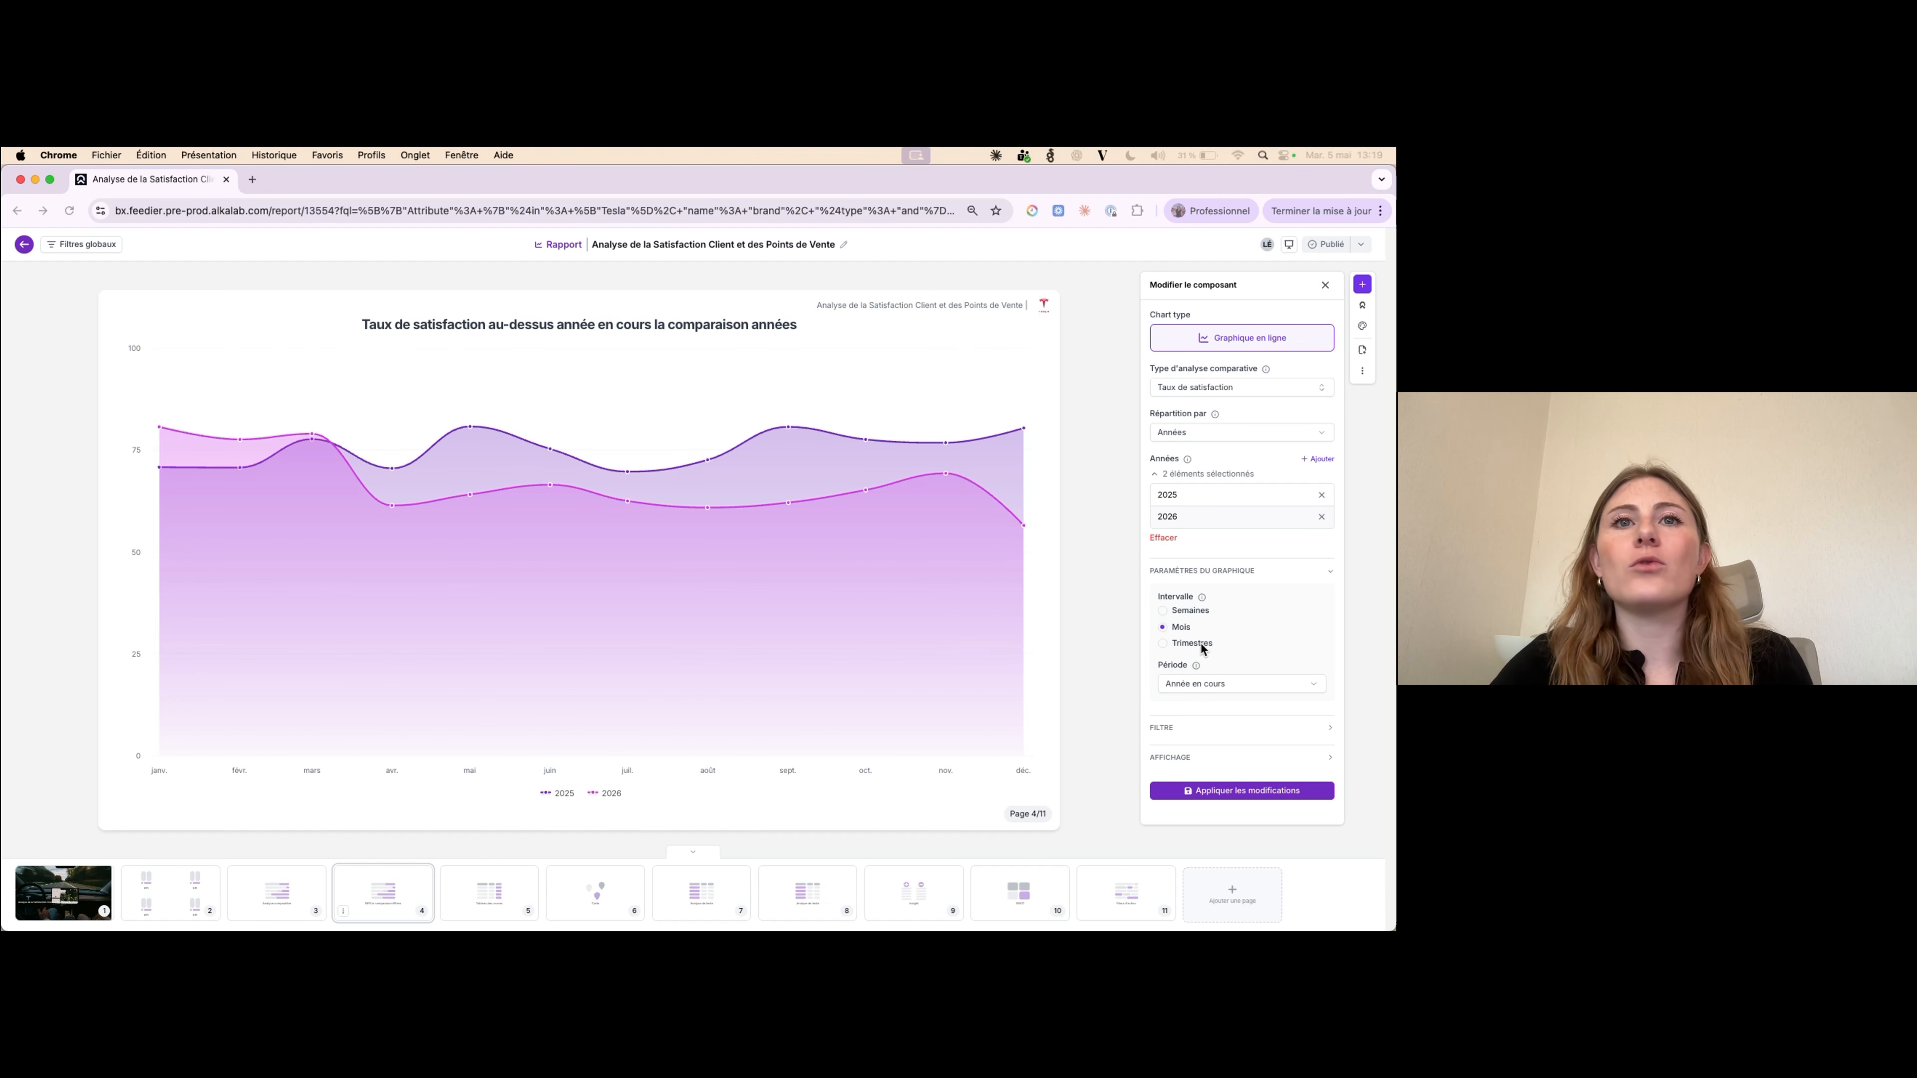
left_click(1165, 642)
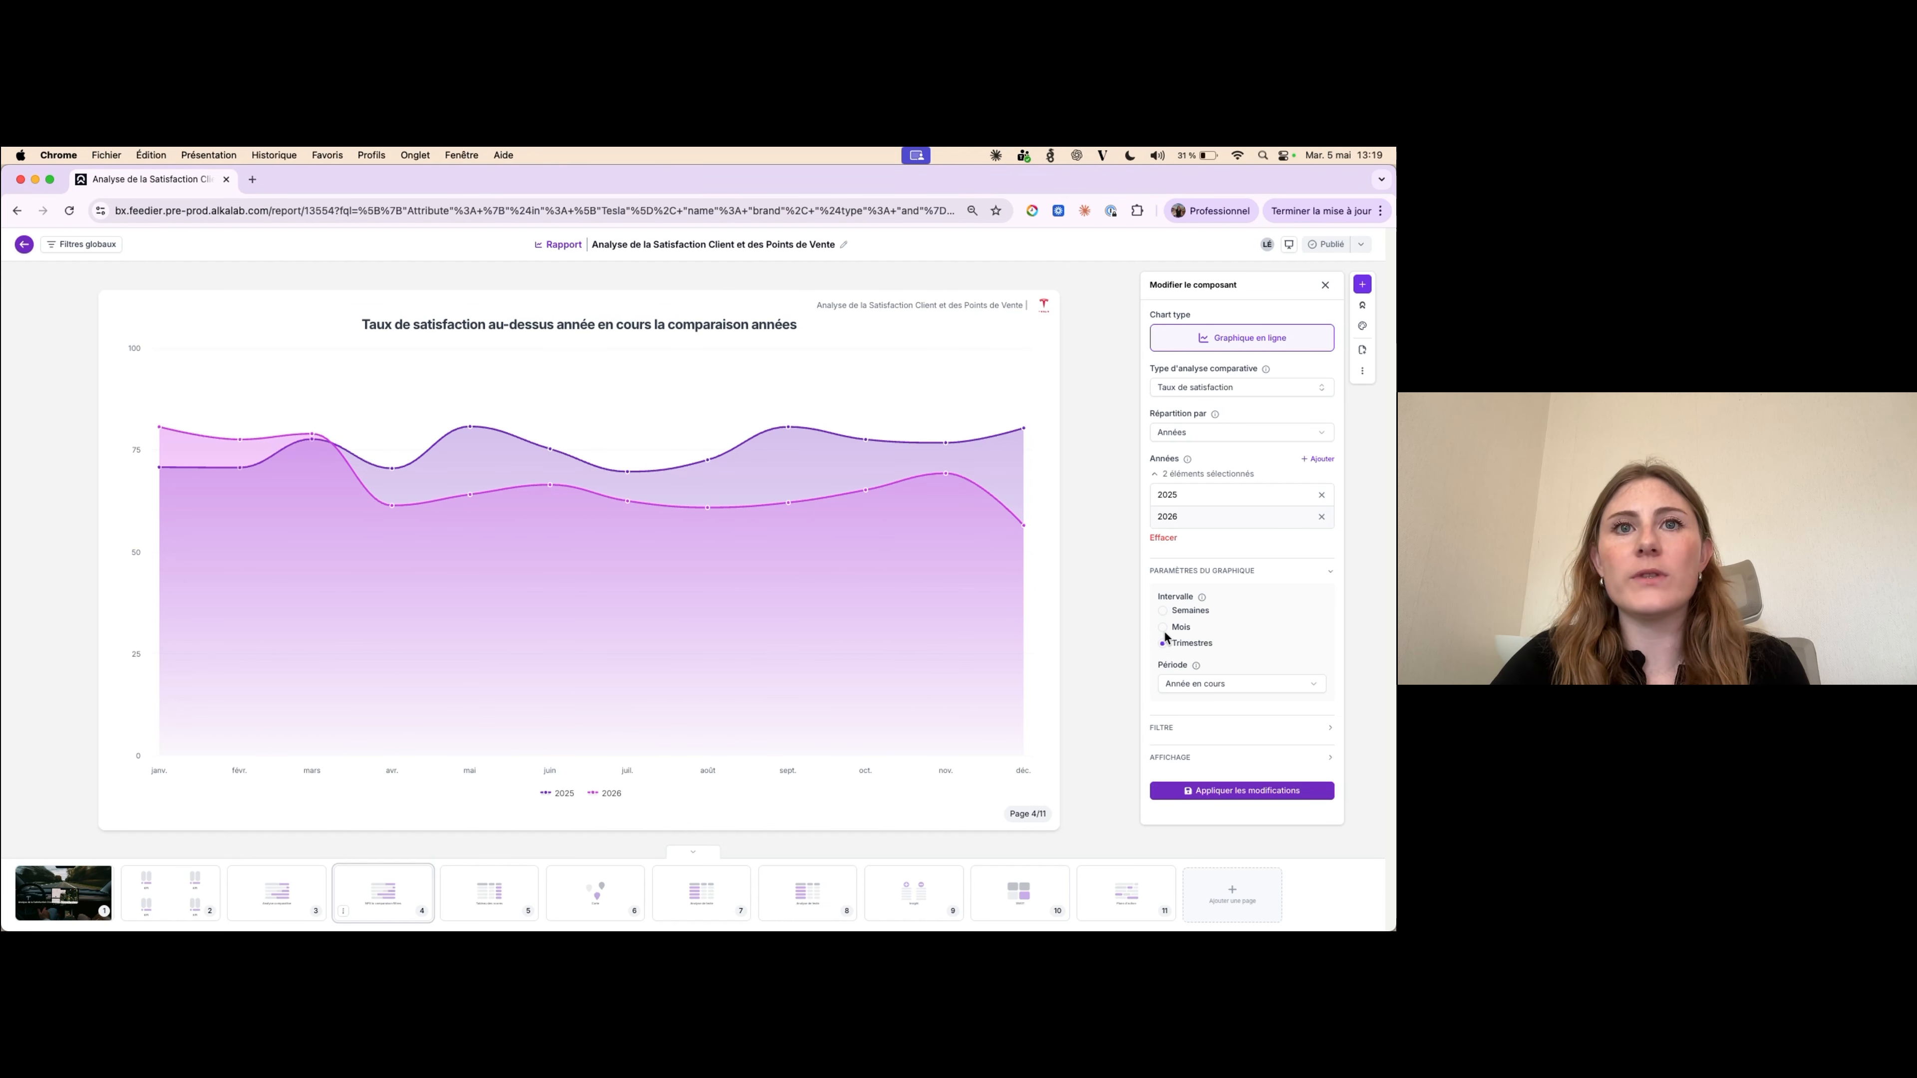
left_click(1216, 791)
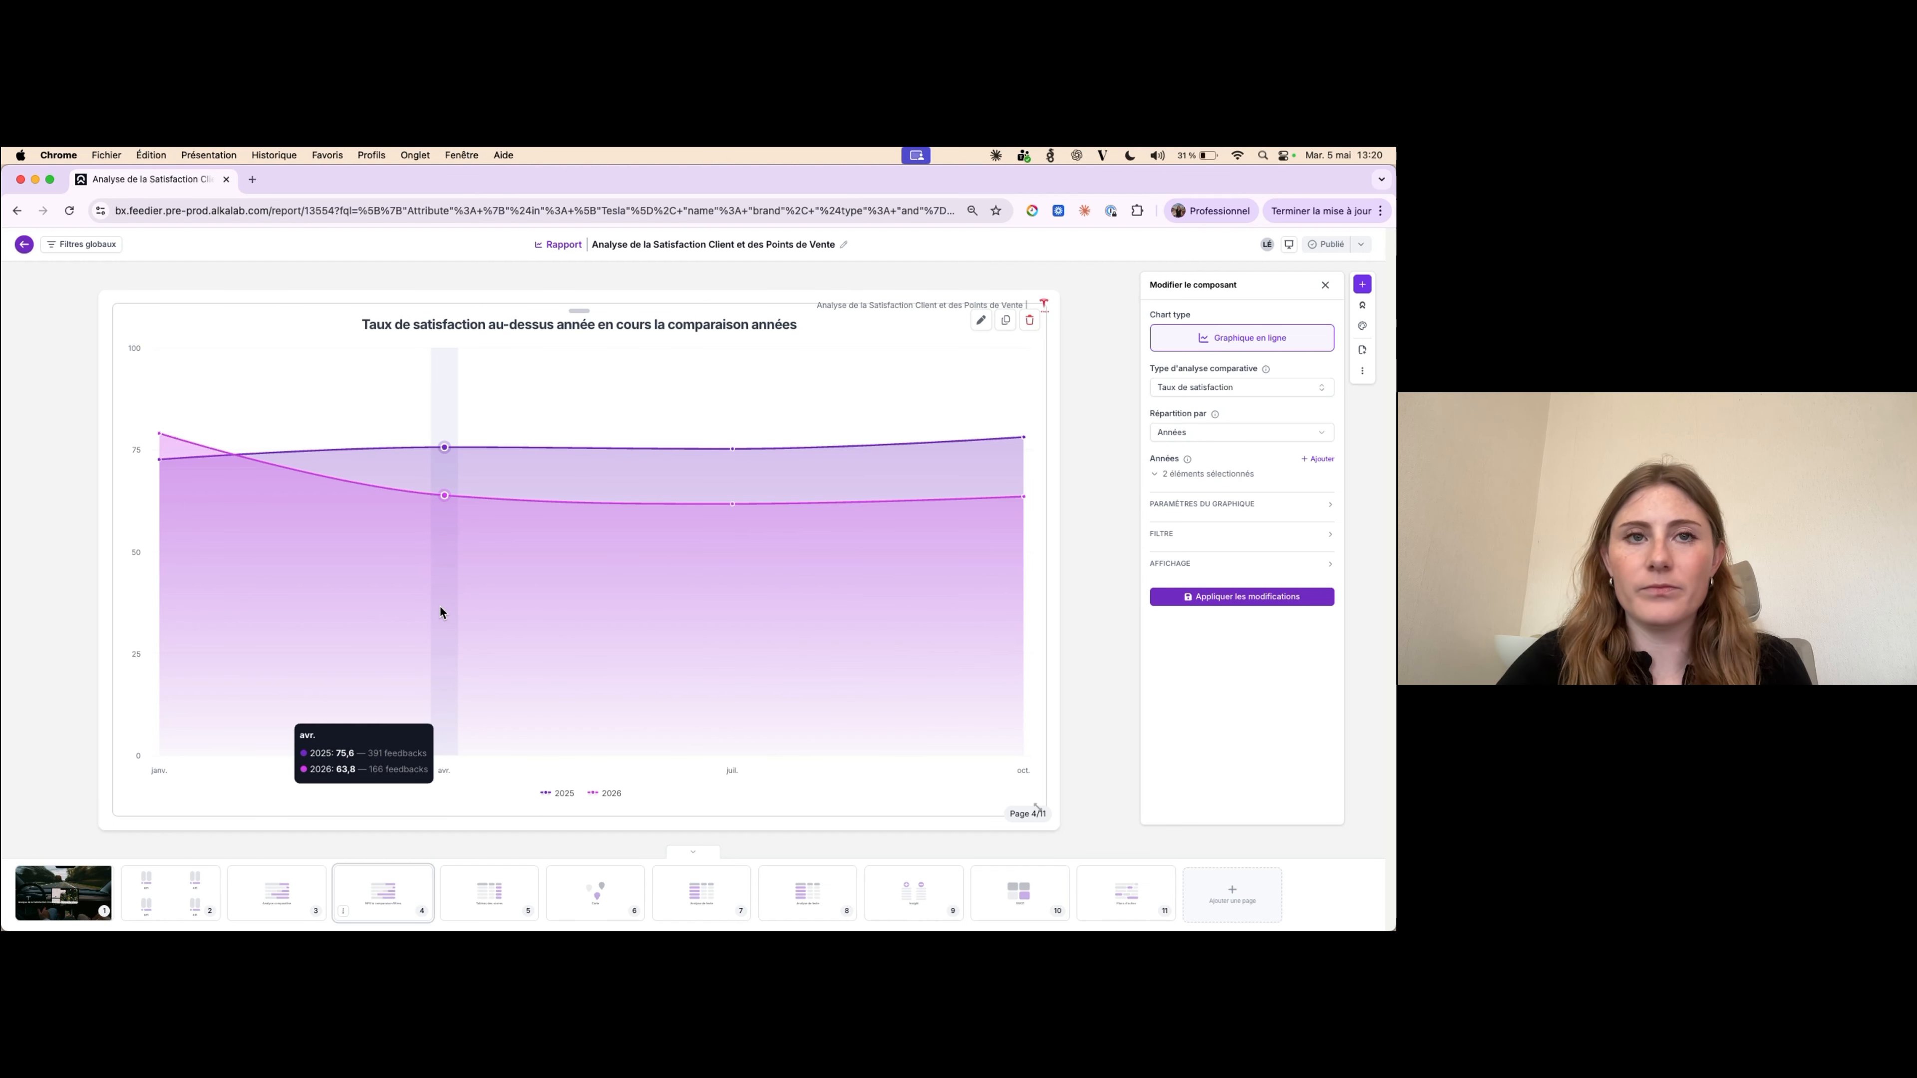
- Set the year comparison chart's period to T1, apply it, and inspect the values plotted for both years
left_click(1203, 473)
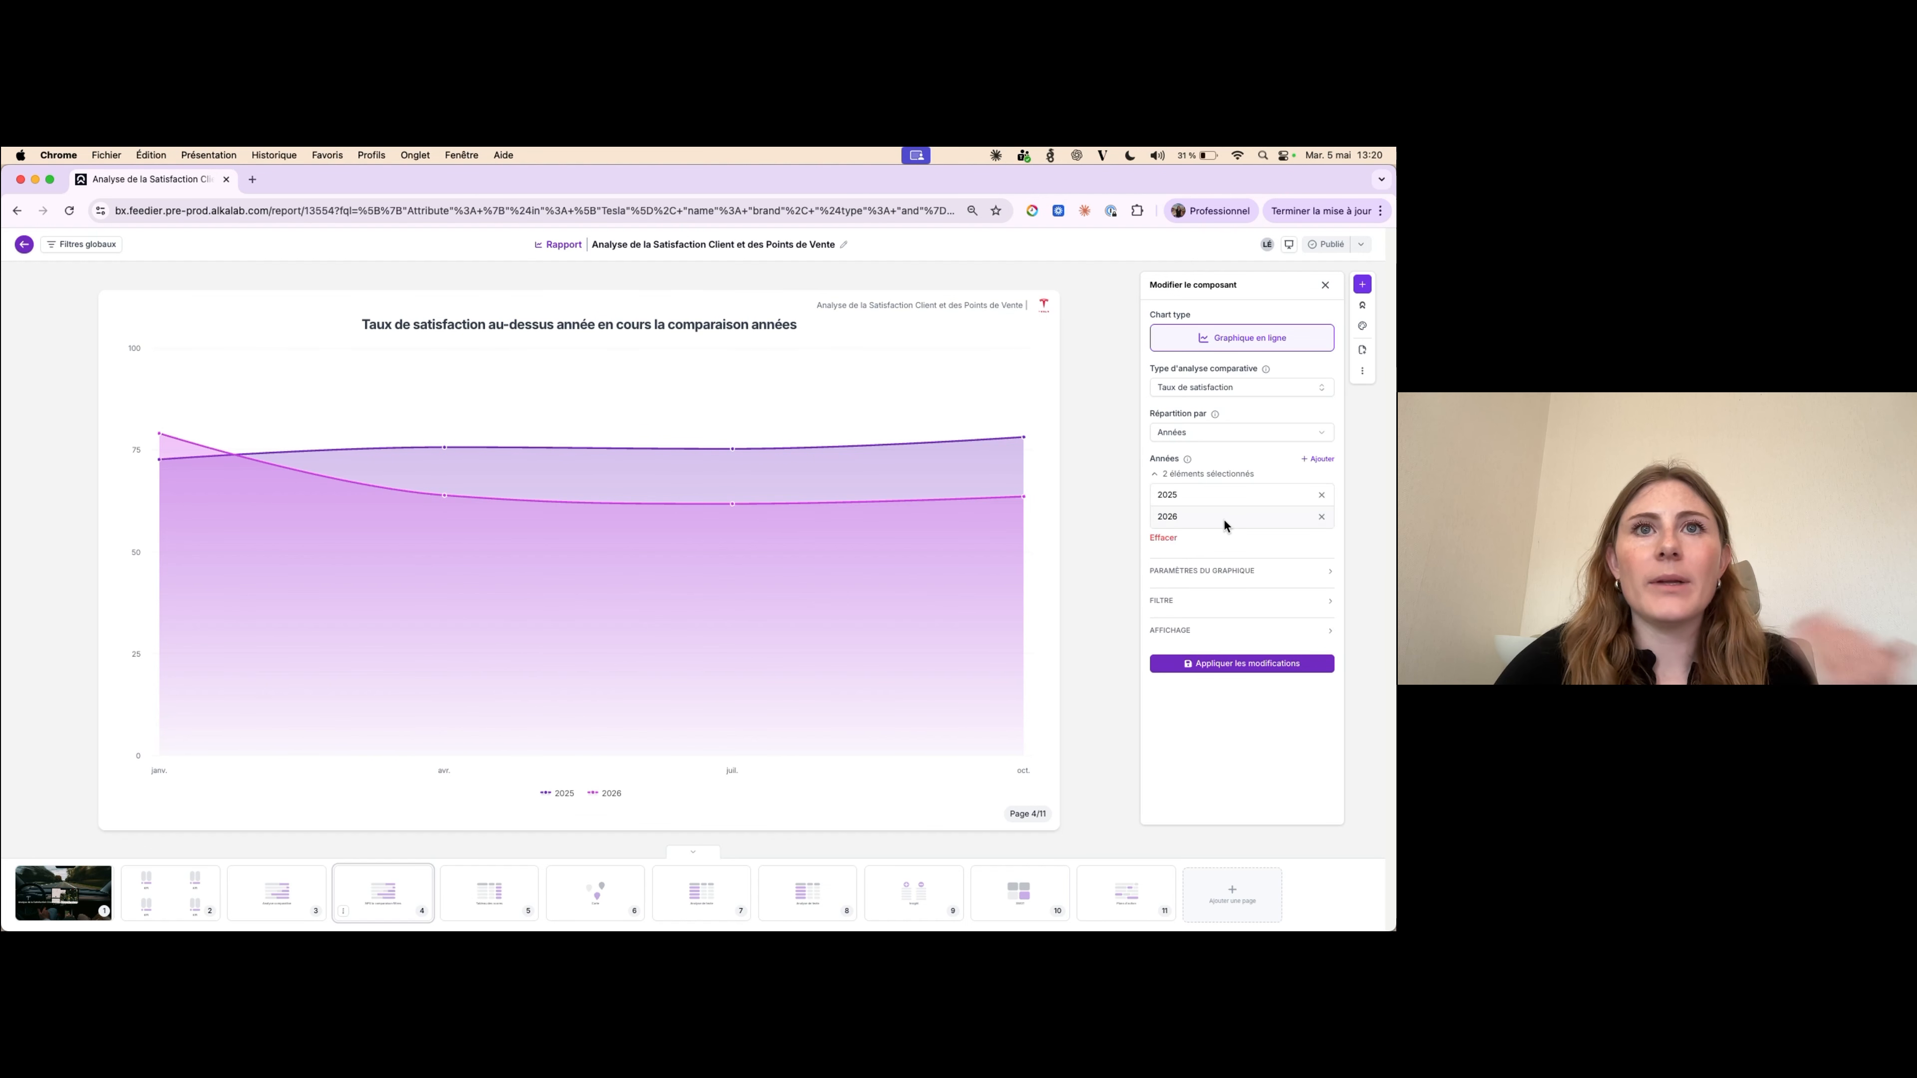
left_click(1231, 571)
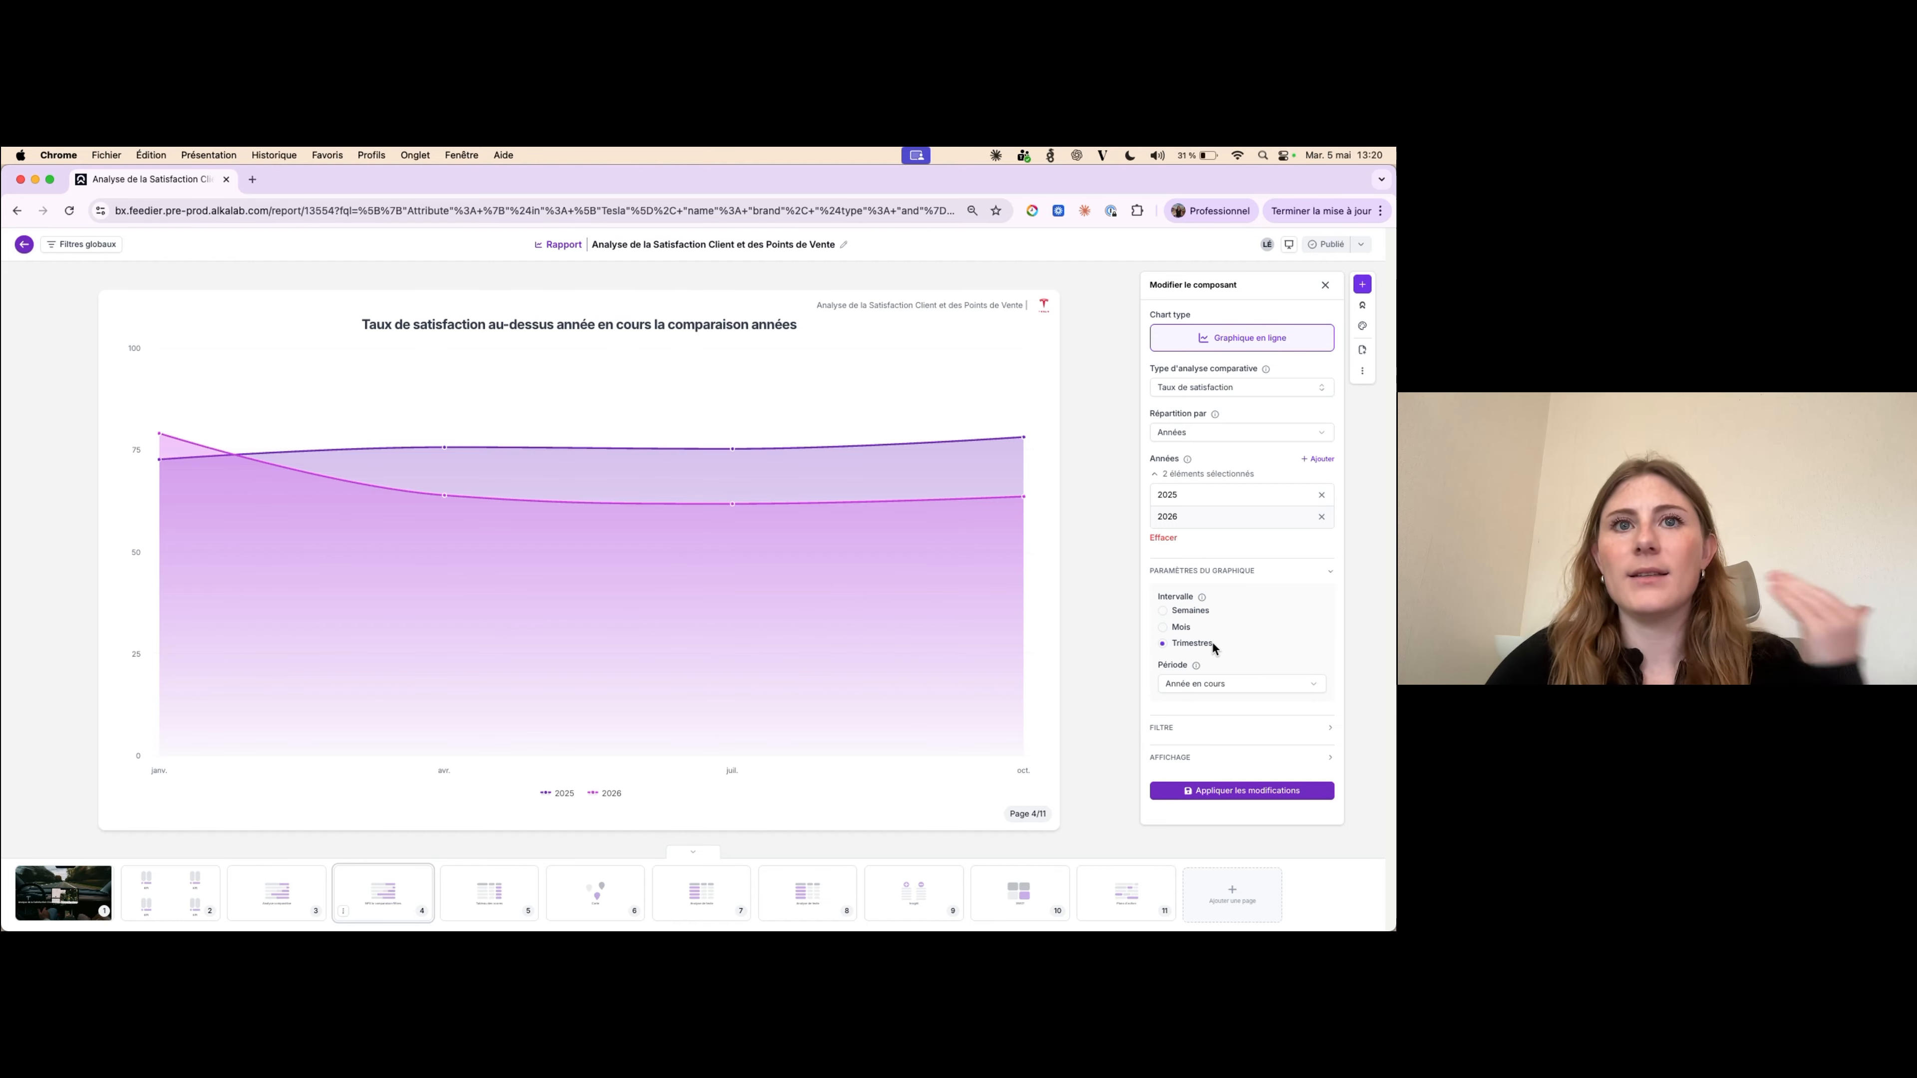
left_click(1208, 685)
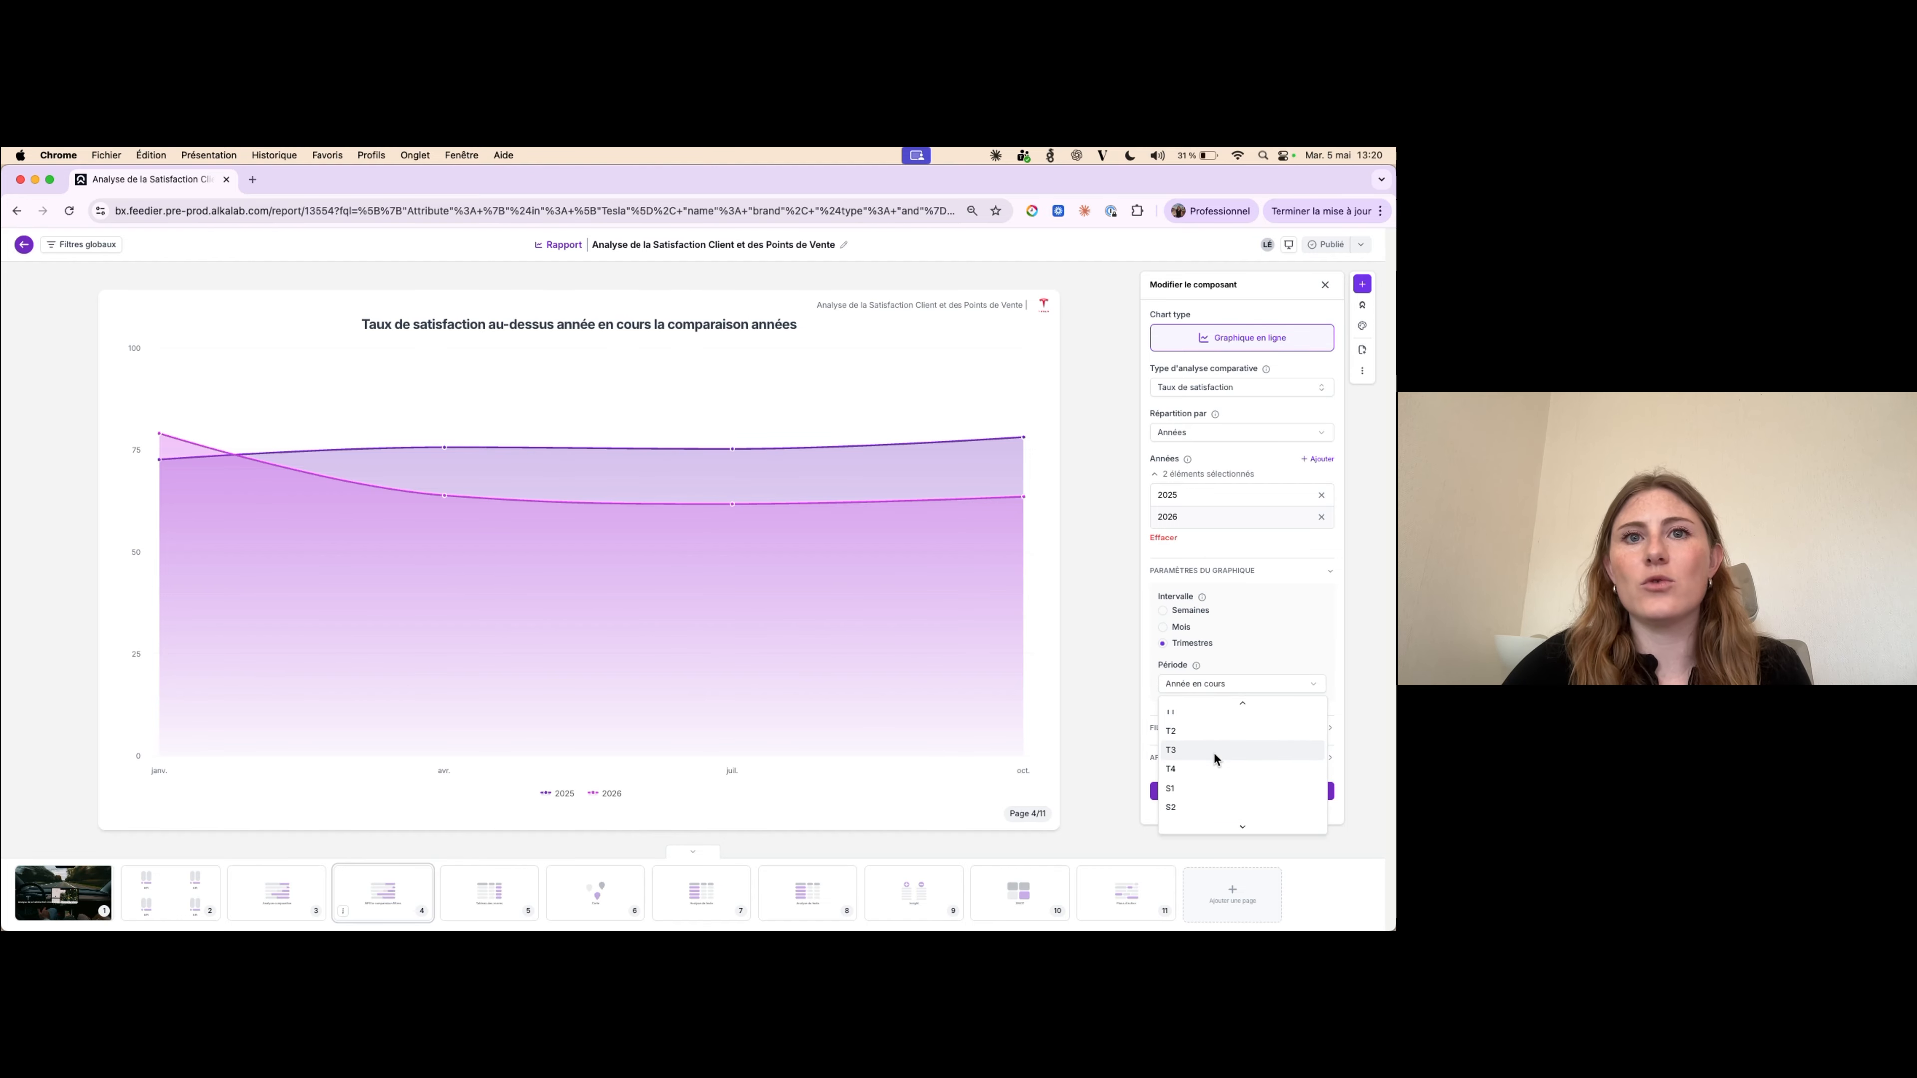
left_click(1212, 706)
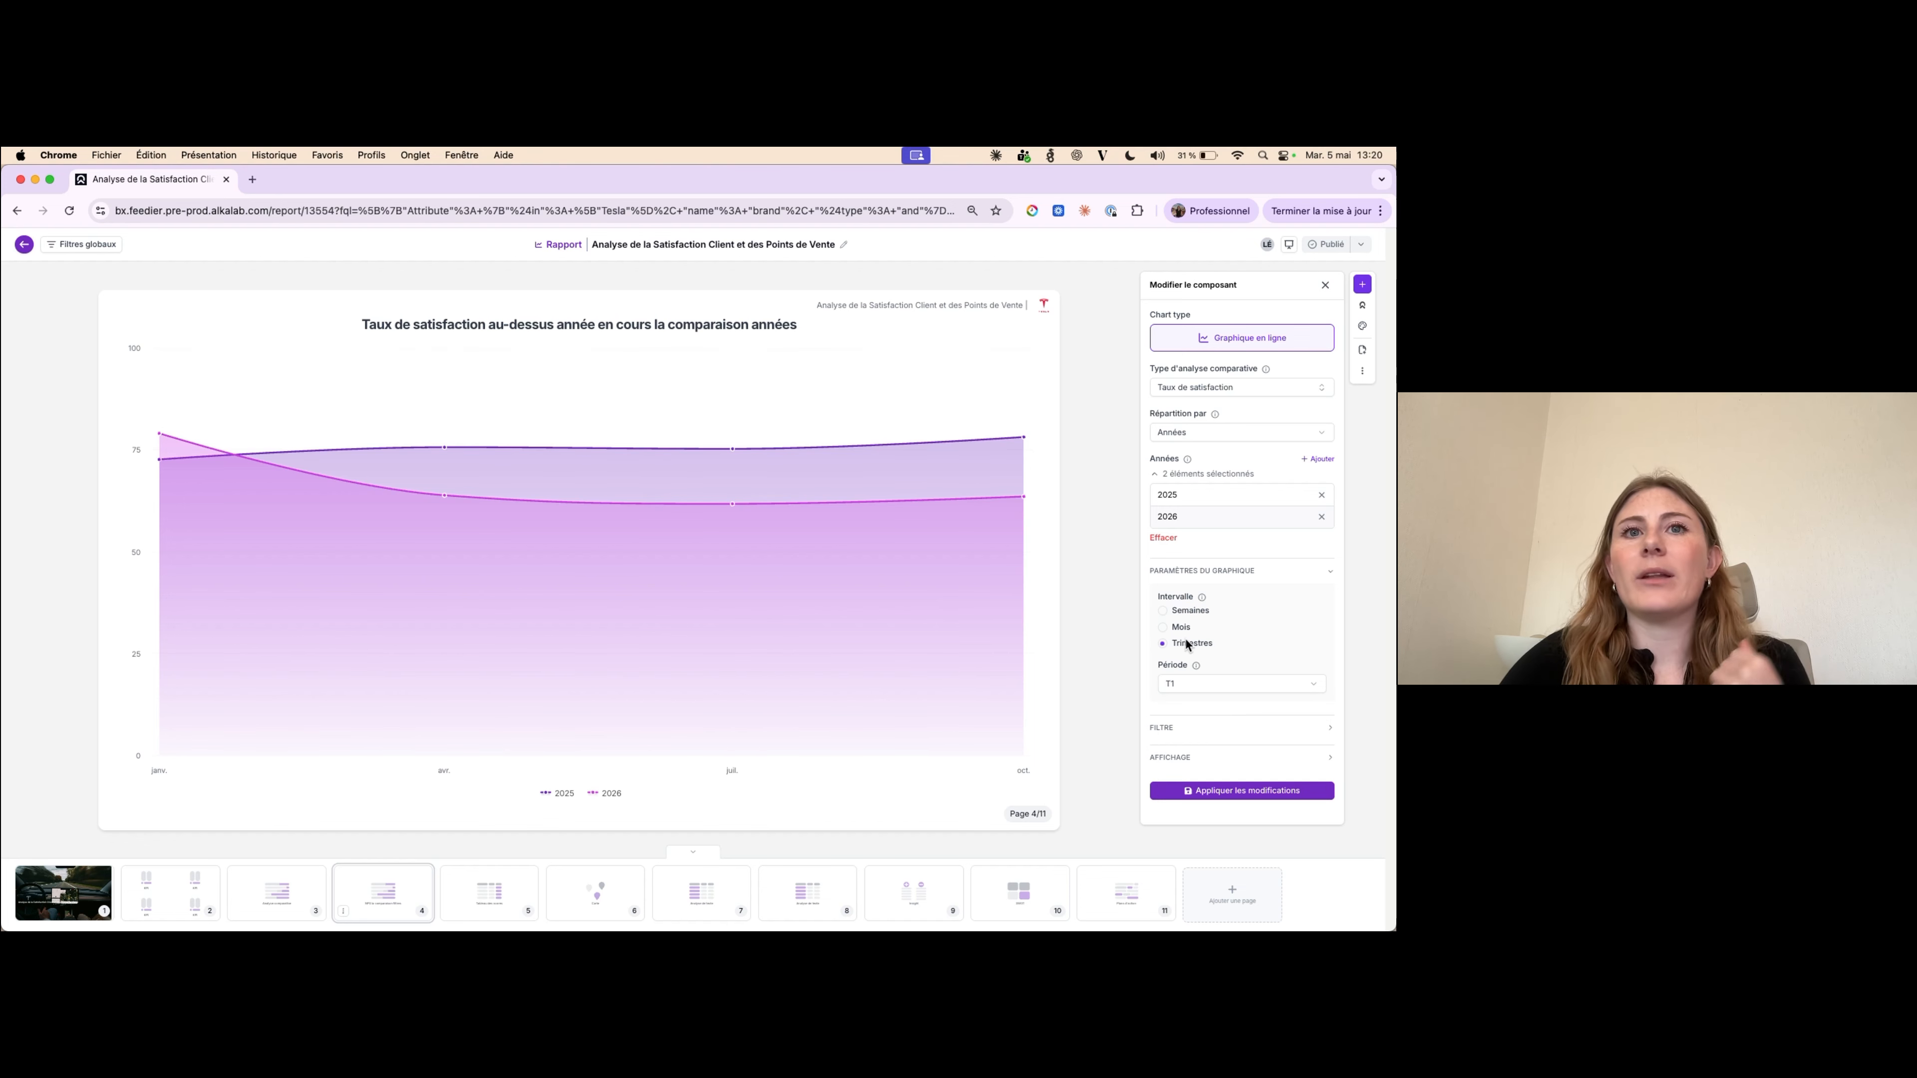
left_click(1234, 789)
mouse_move(620, 492)
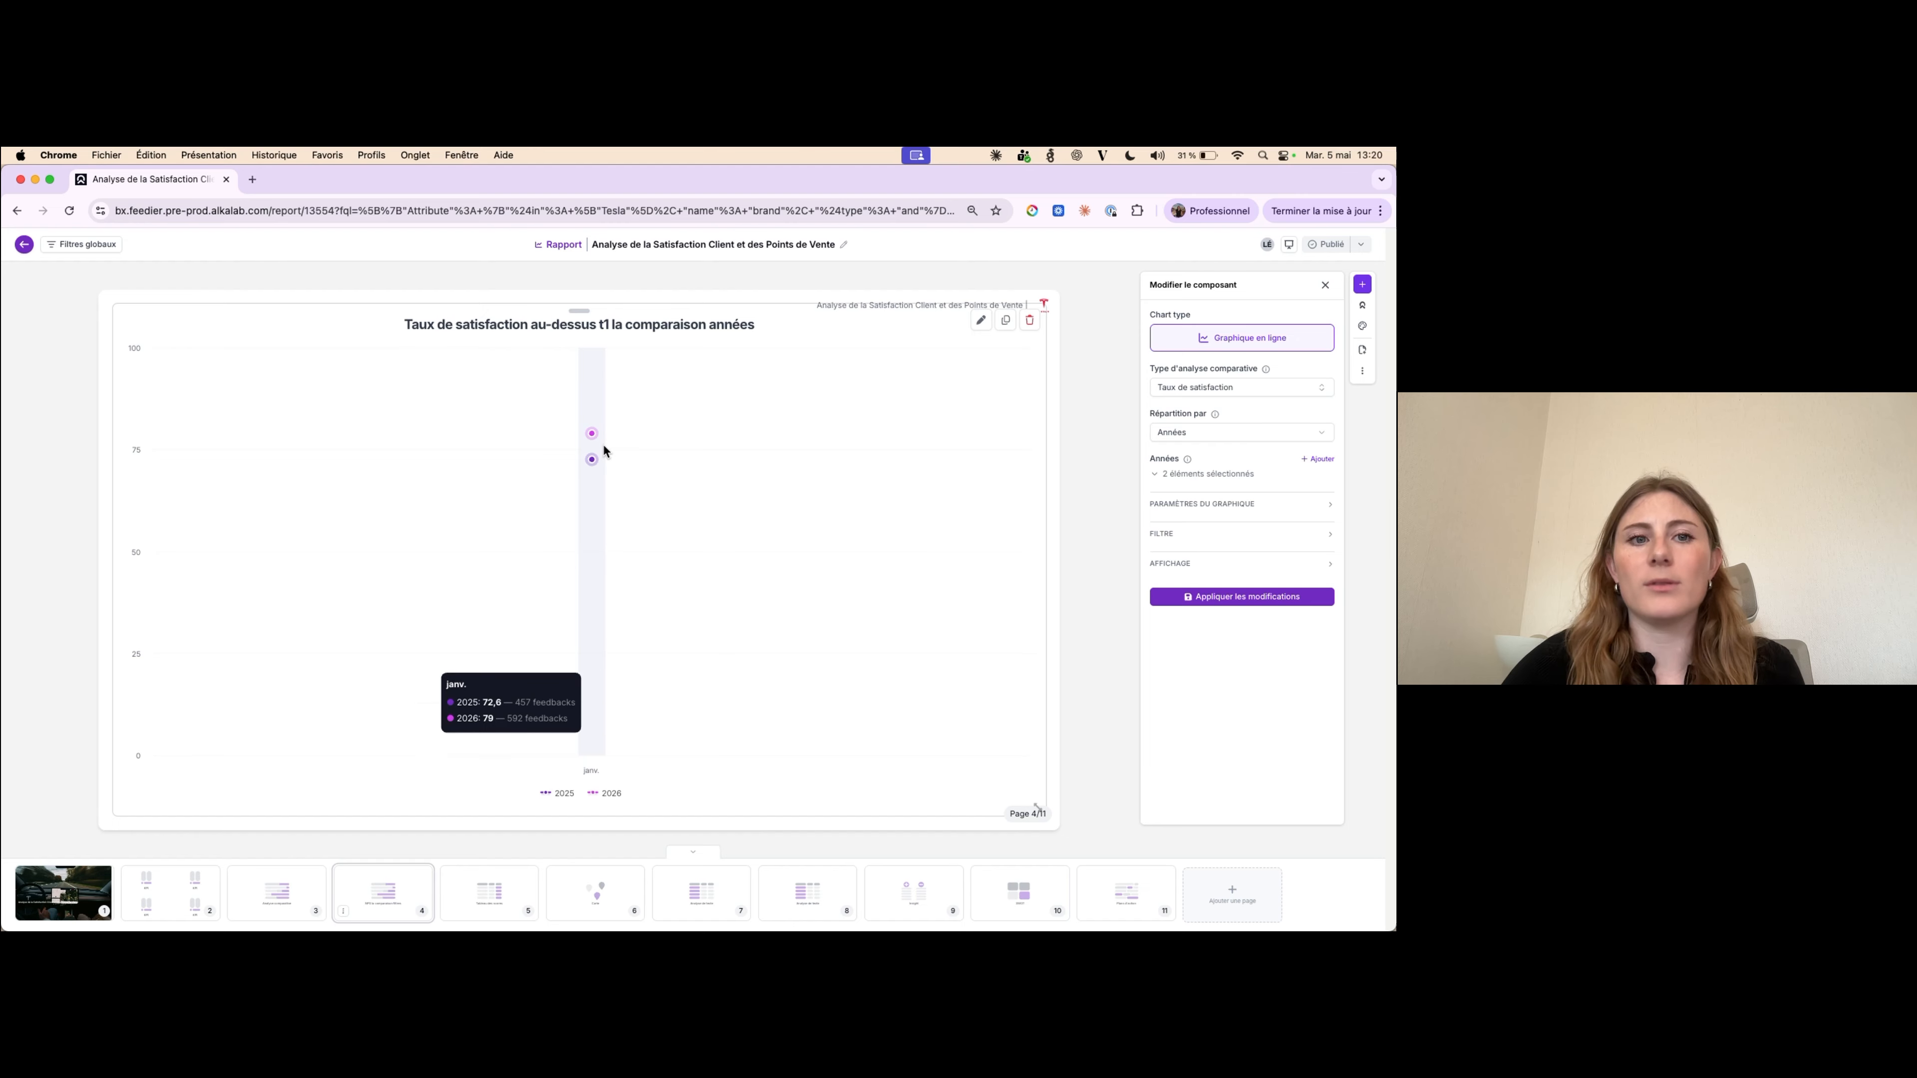
- Set the T1 comparison chart's interval to Semaines and apply the changes
left_click(1228, 504)
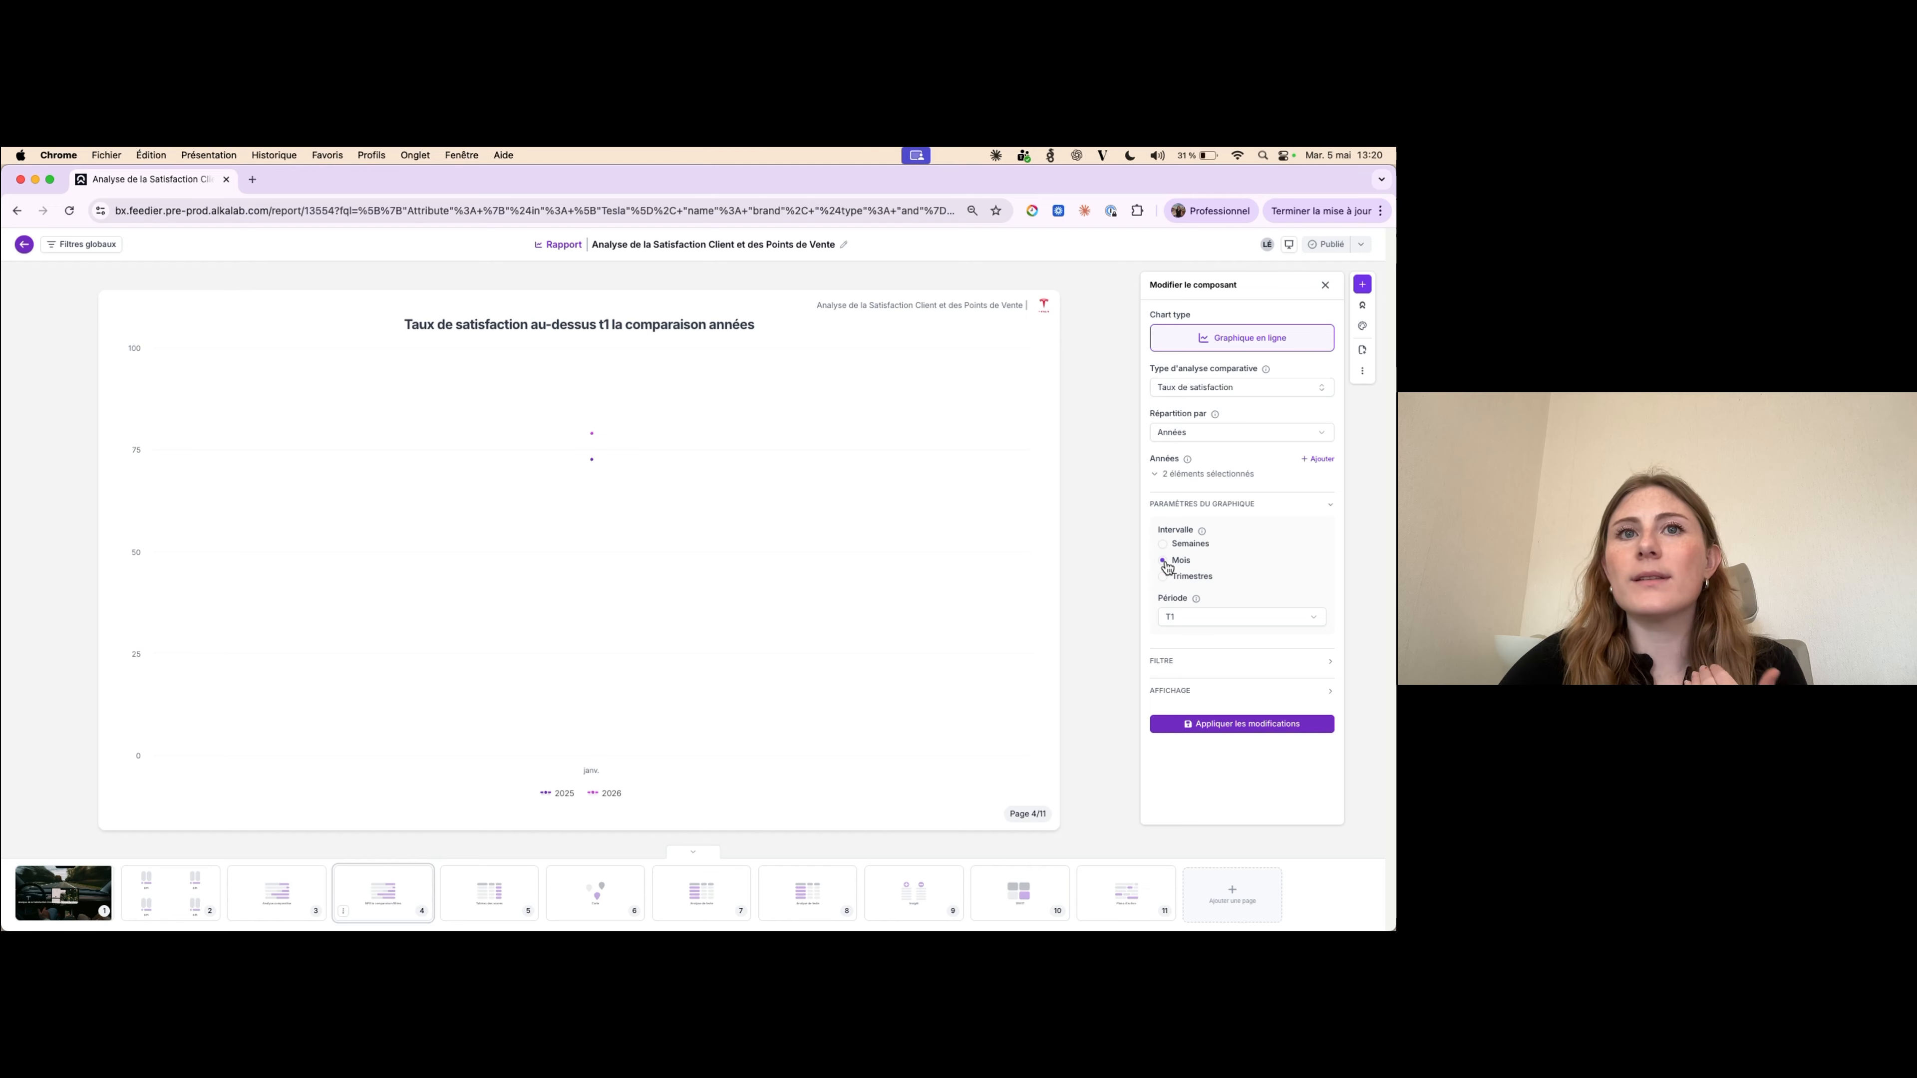
left_click(1163, 544)
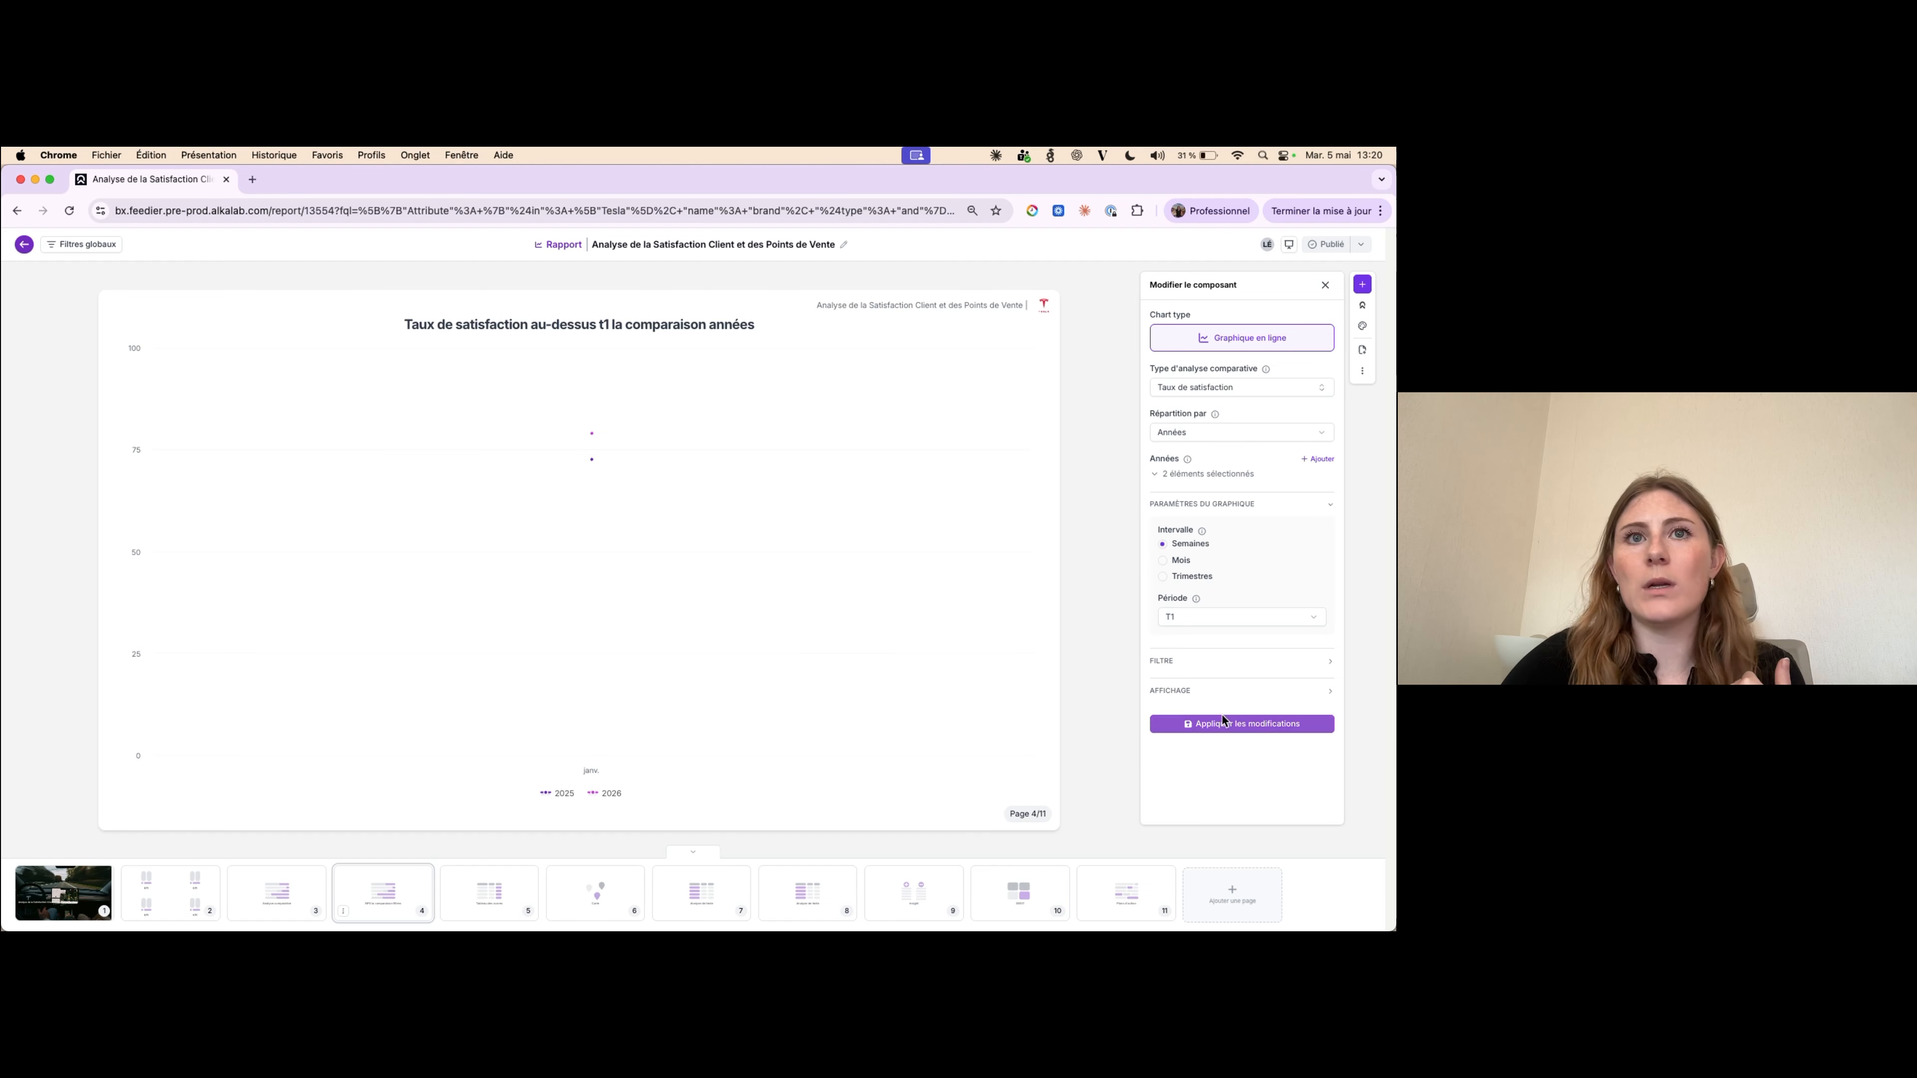
left_click(1236, 726)
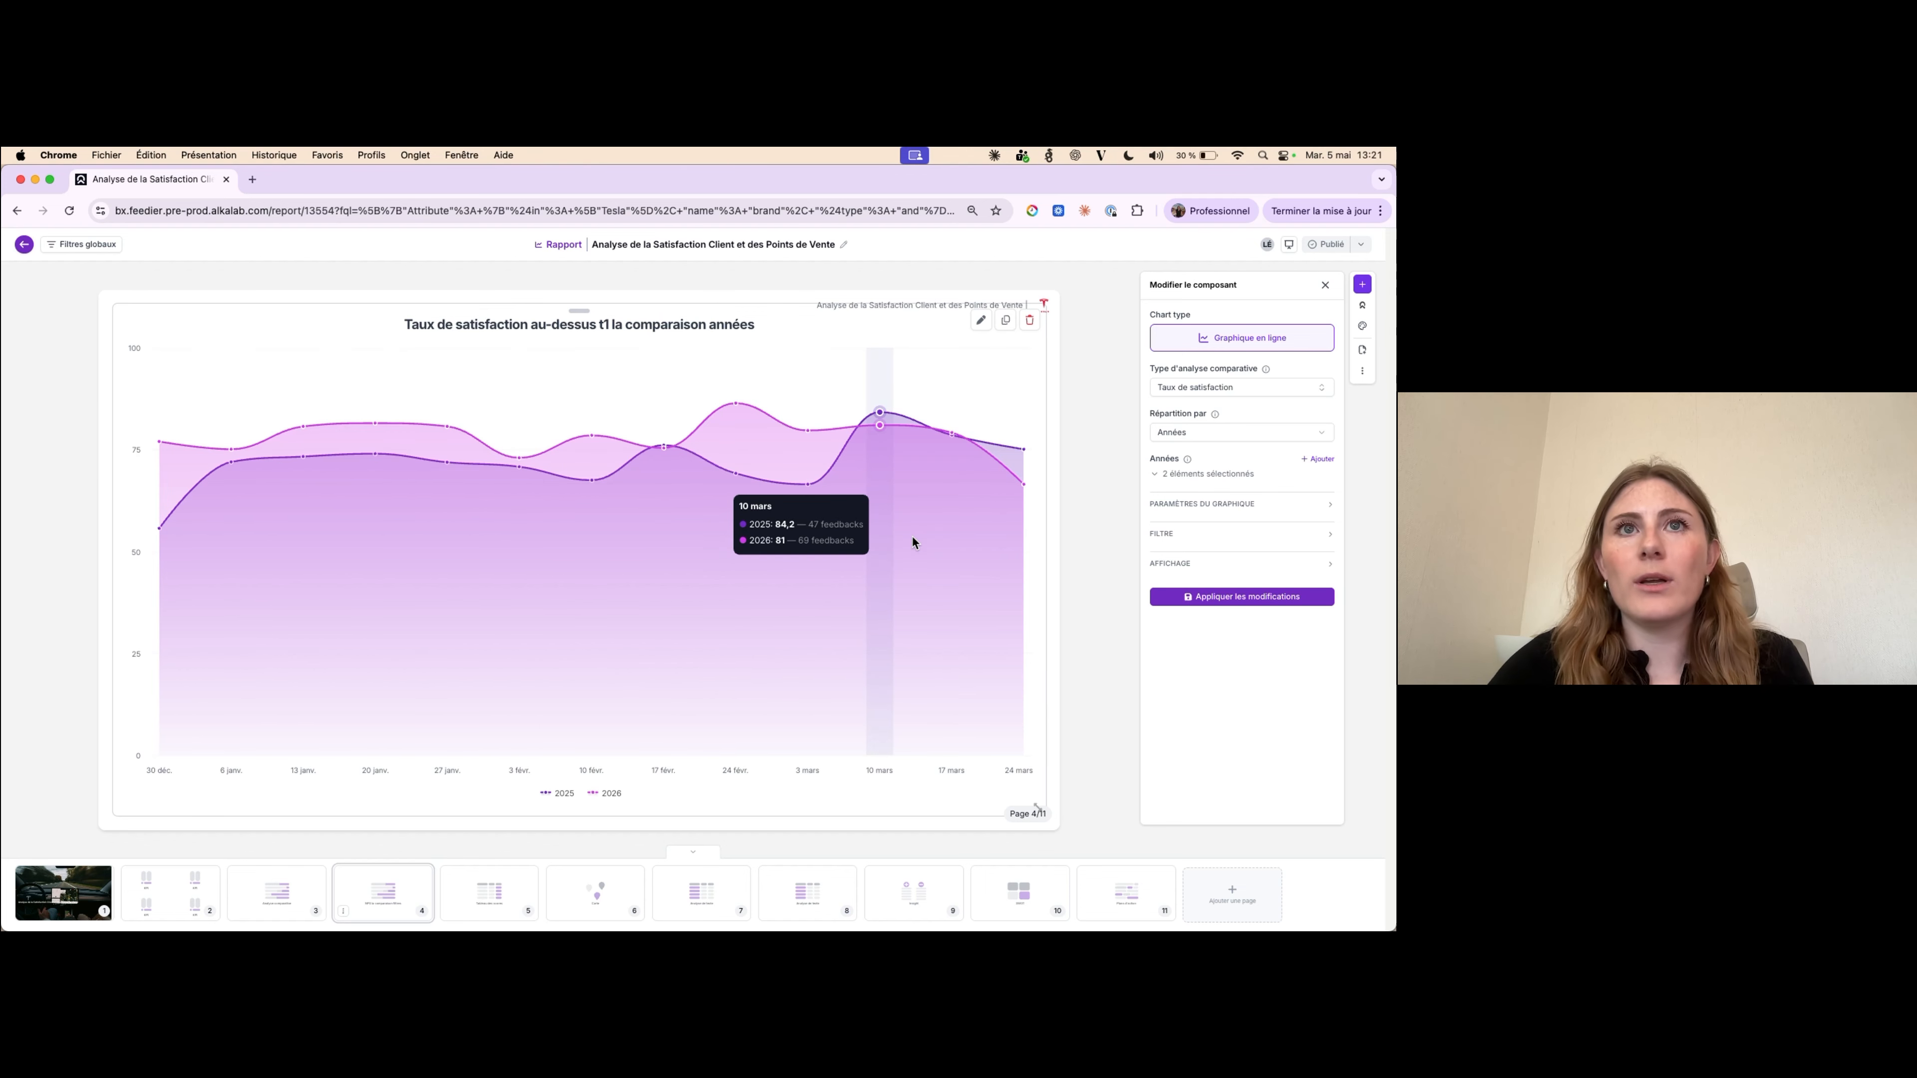
- Break the comparison down by Trimestres, set its period to Année en cours, and apply the changes
left_click(1212, 436)
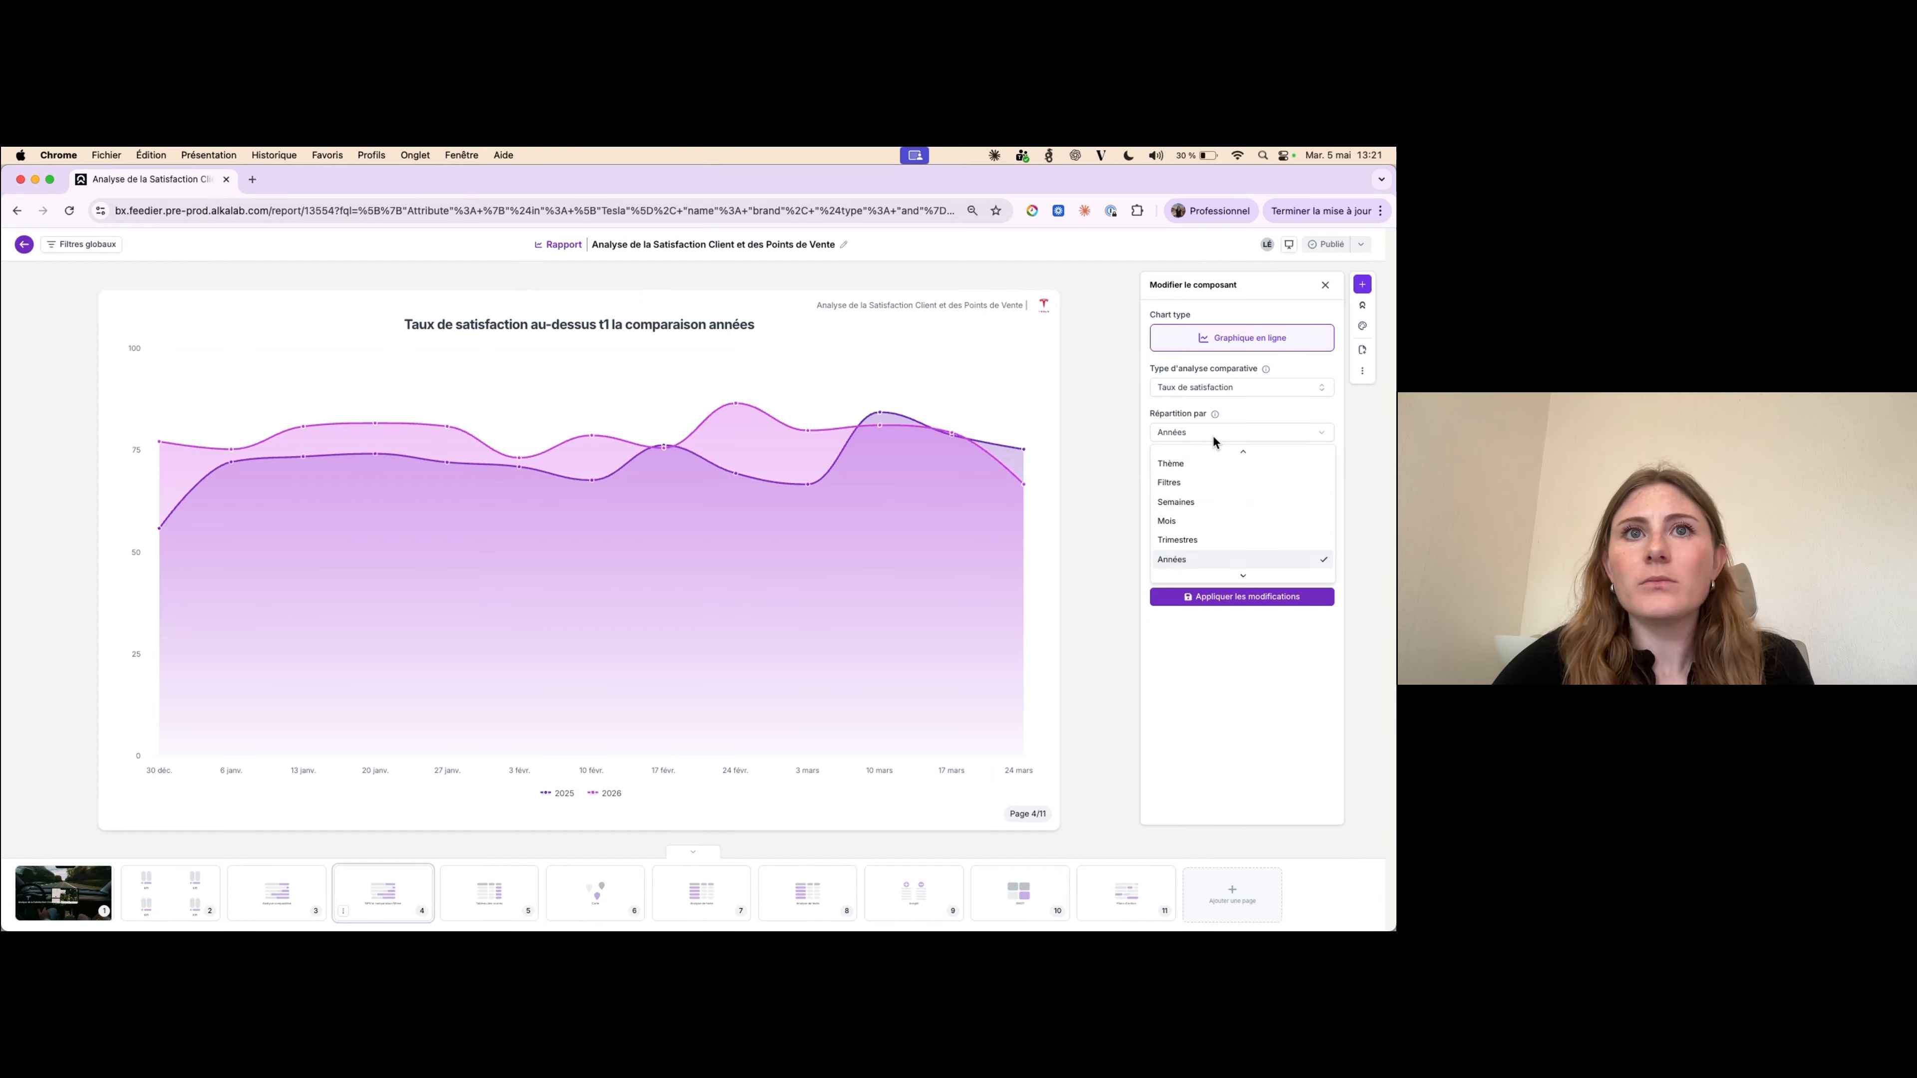
left_click(1235, 536)
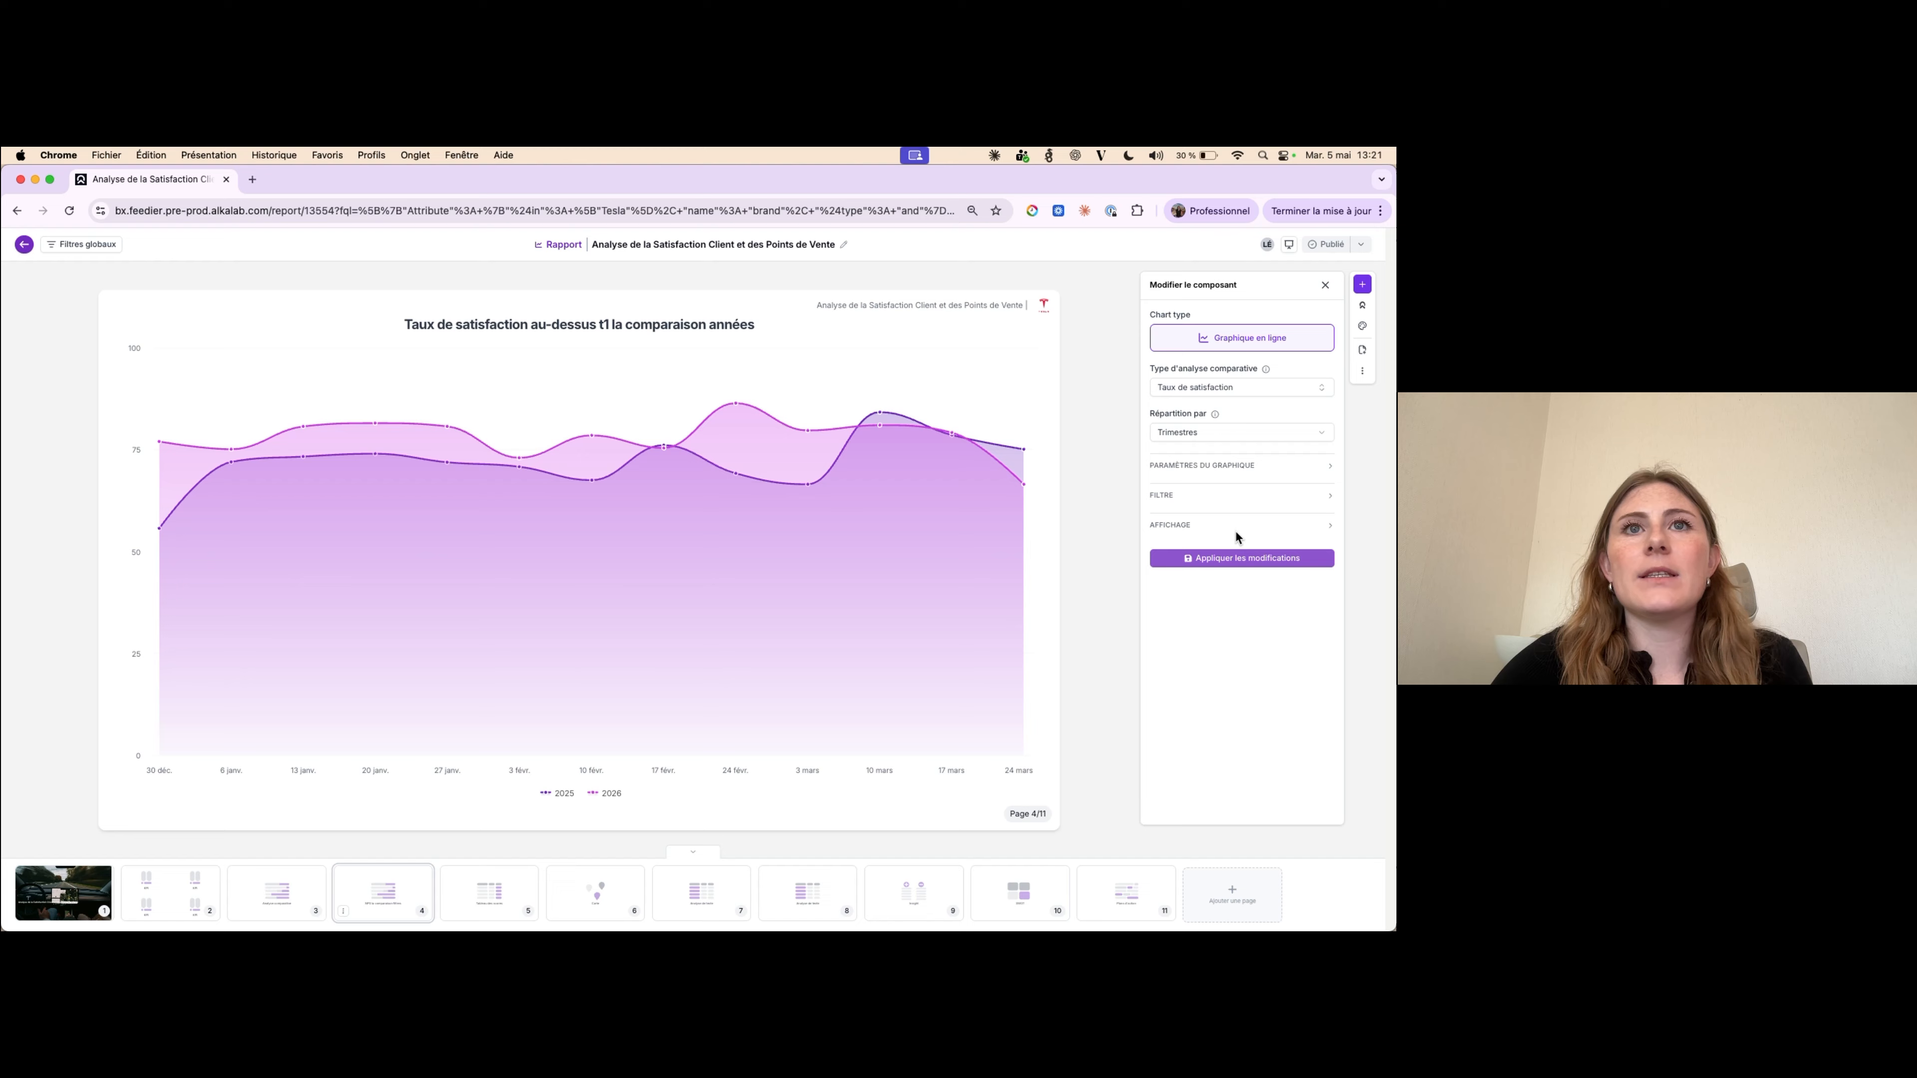
left_click(1239, 466)
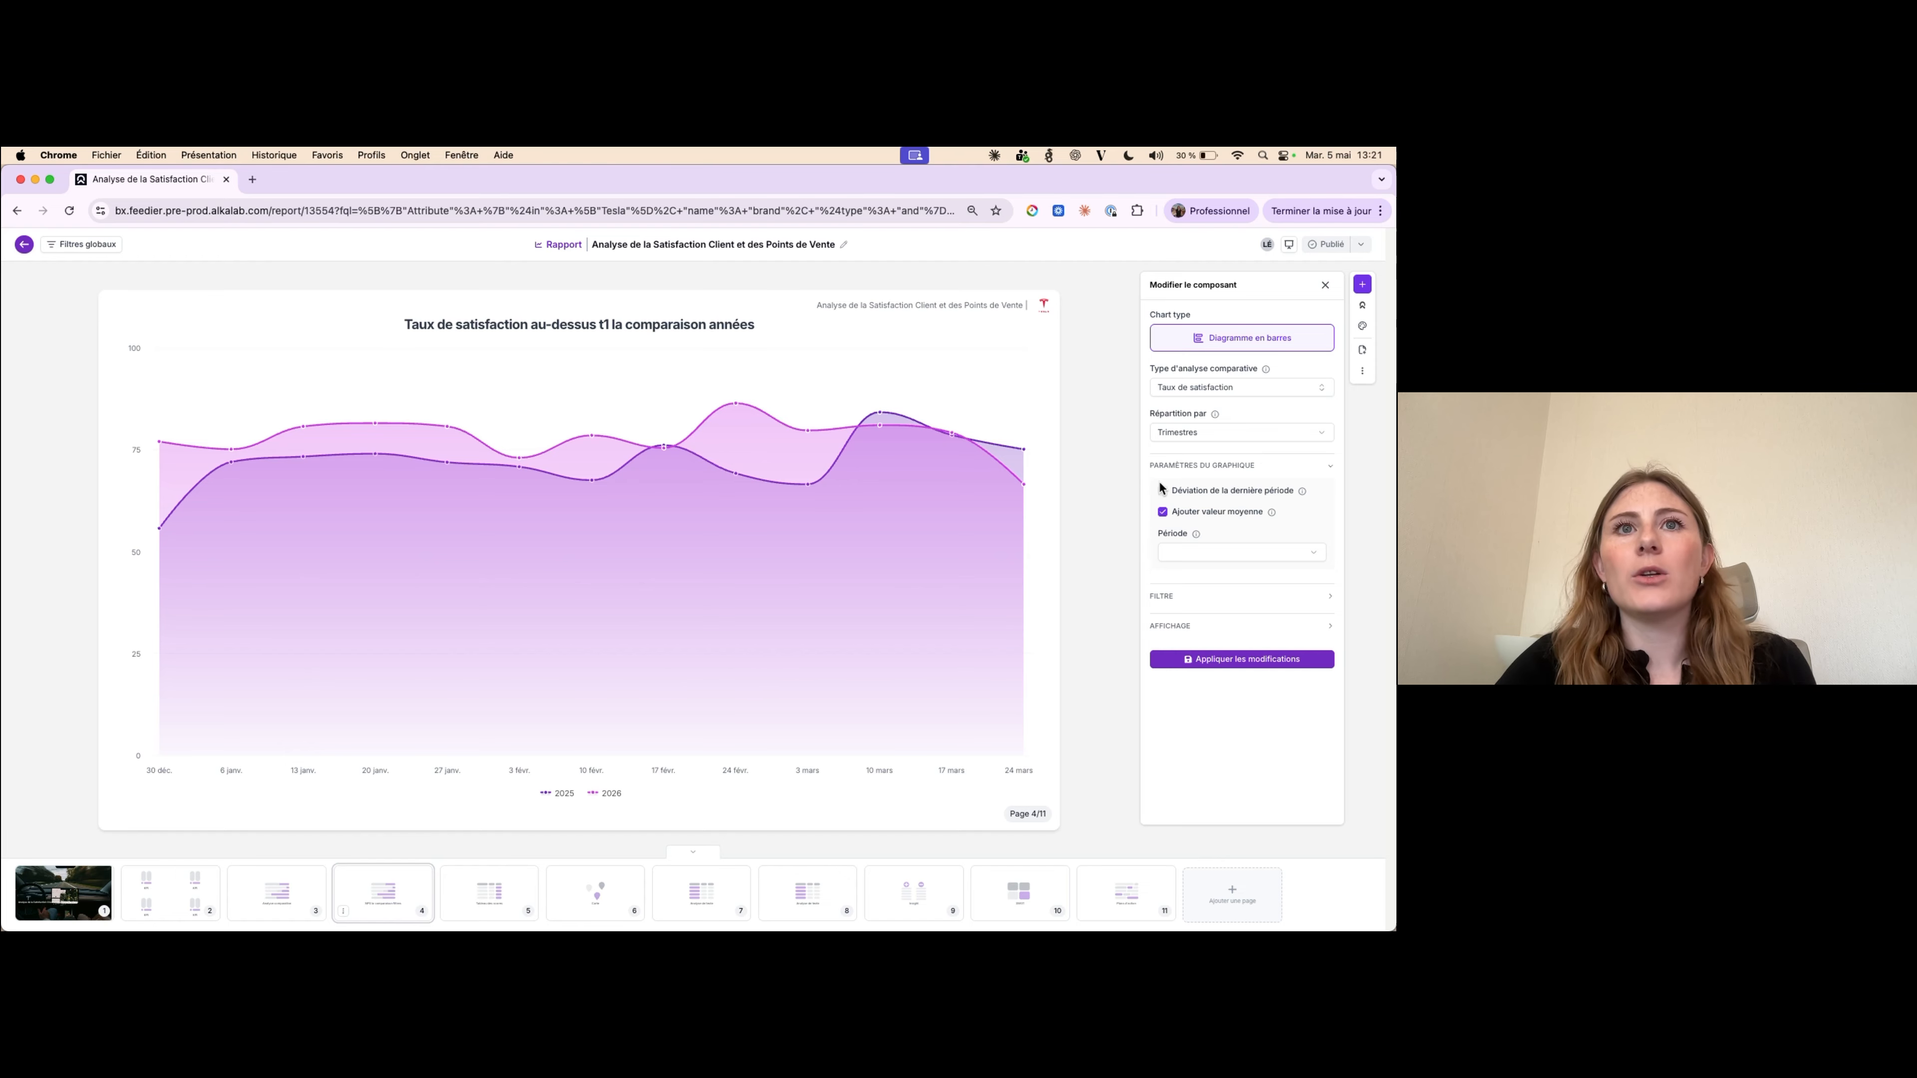
left_click(1230, 555)
left_click(1254, 576)
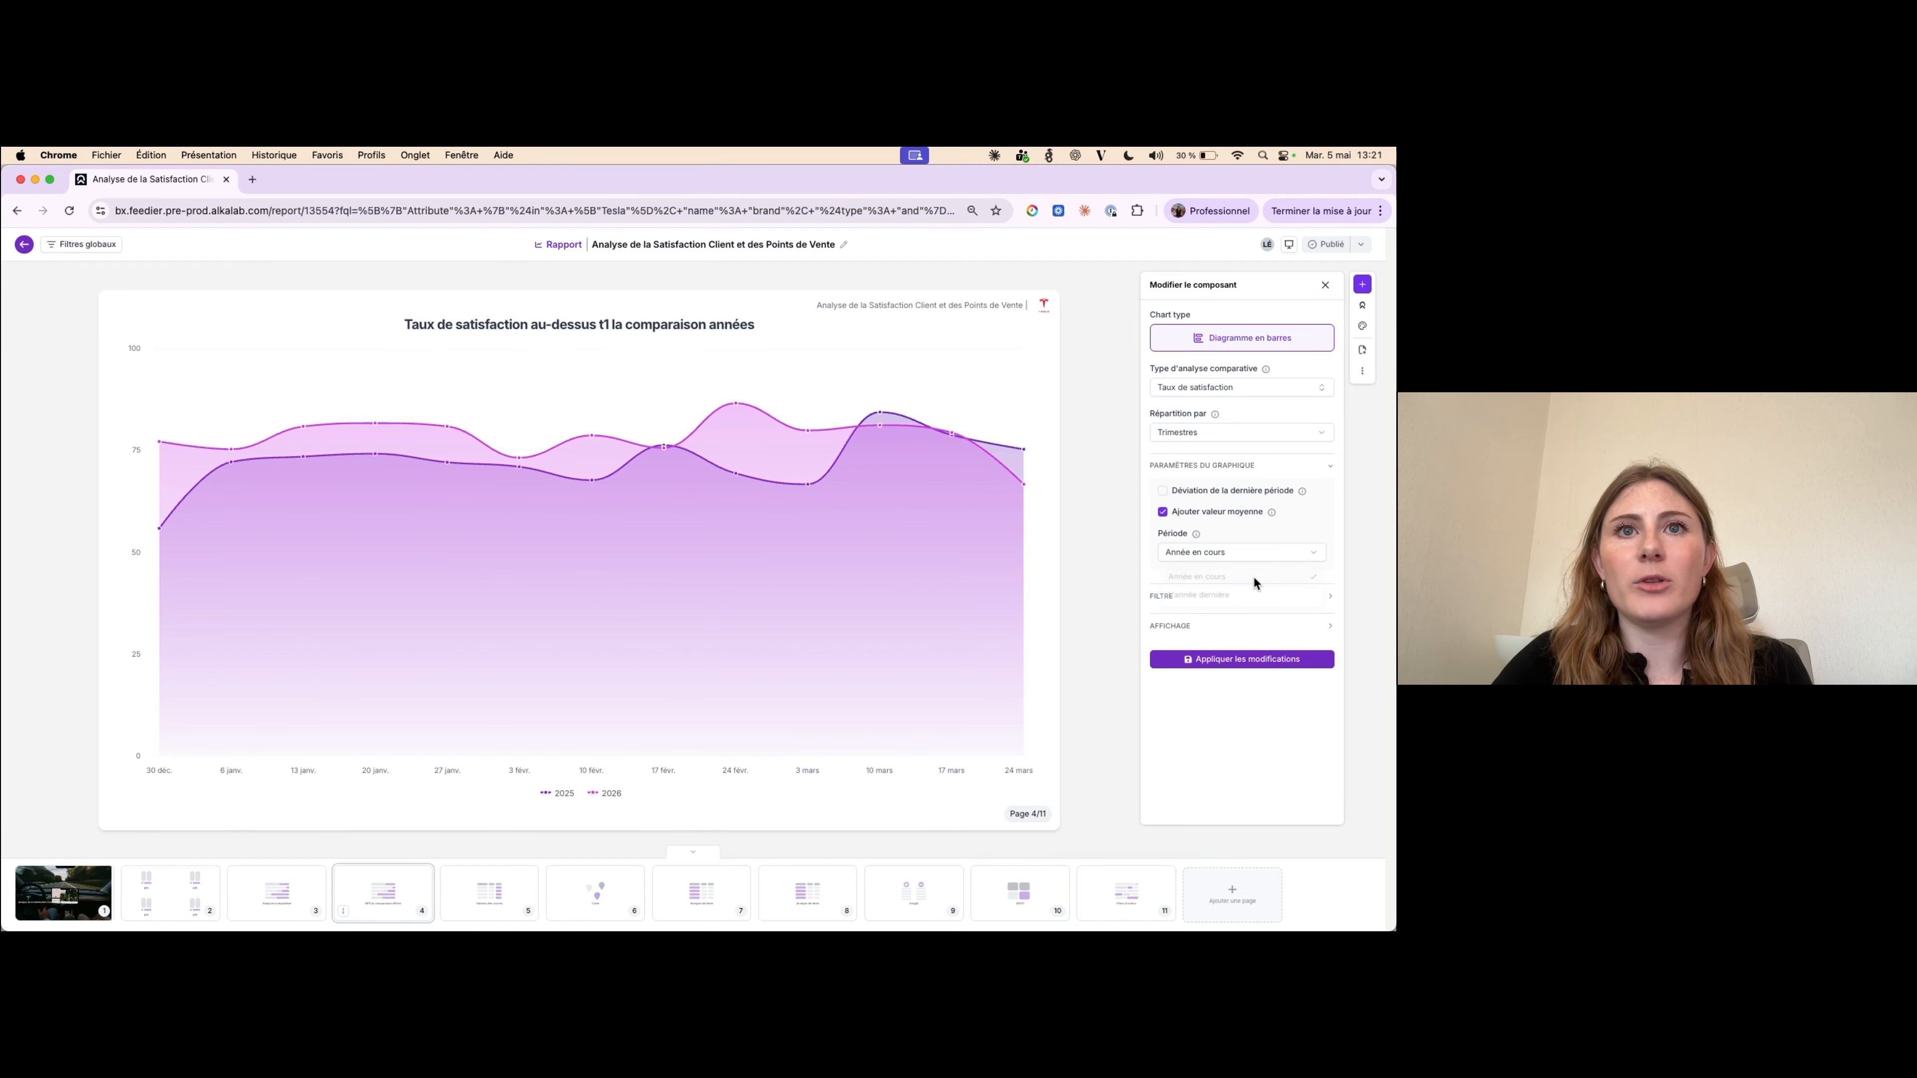
left_click(1253, 660)
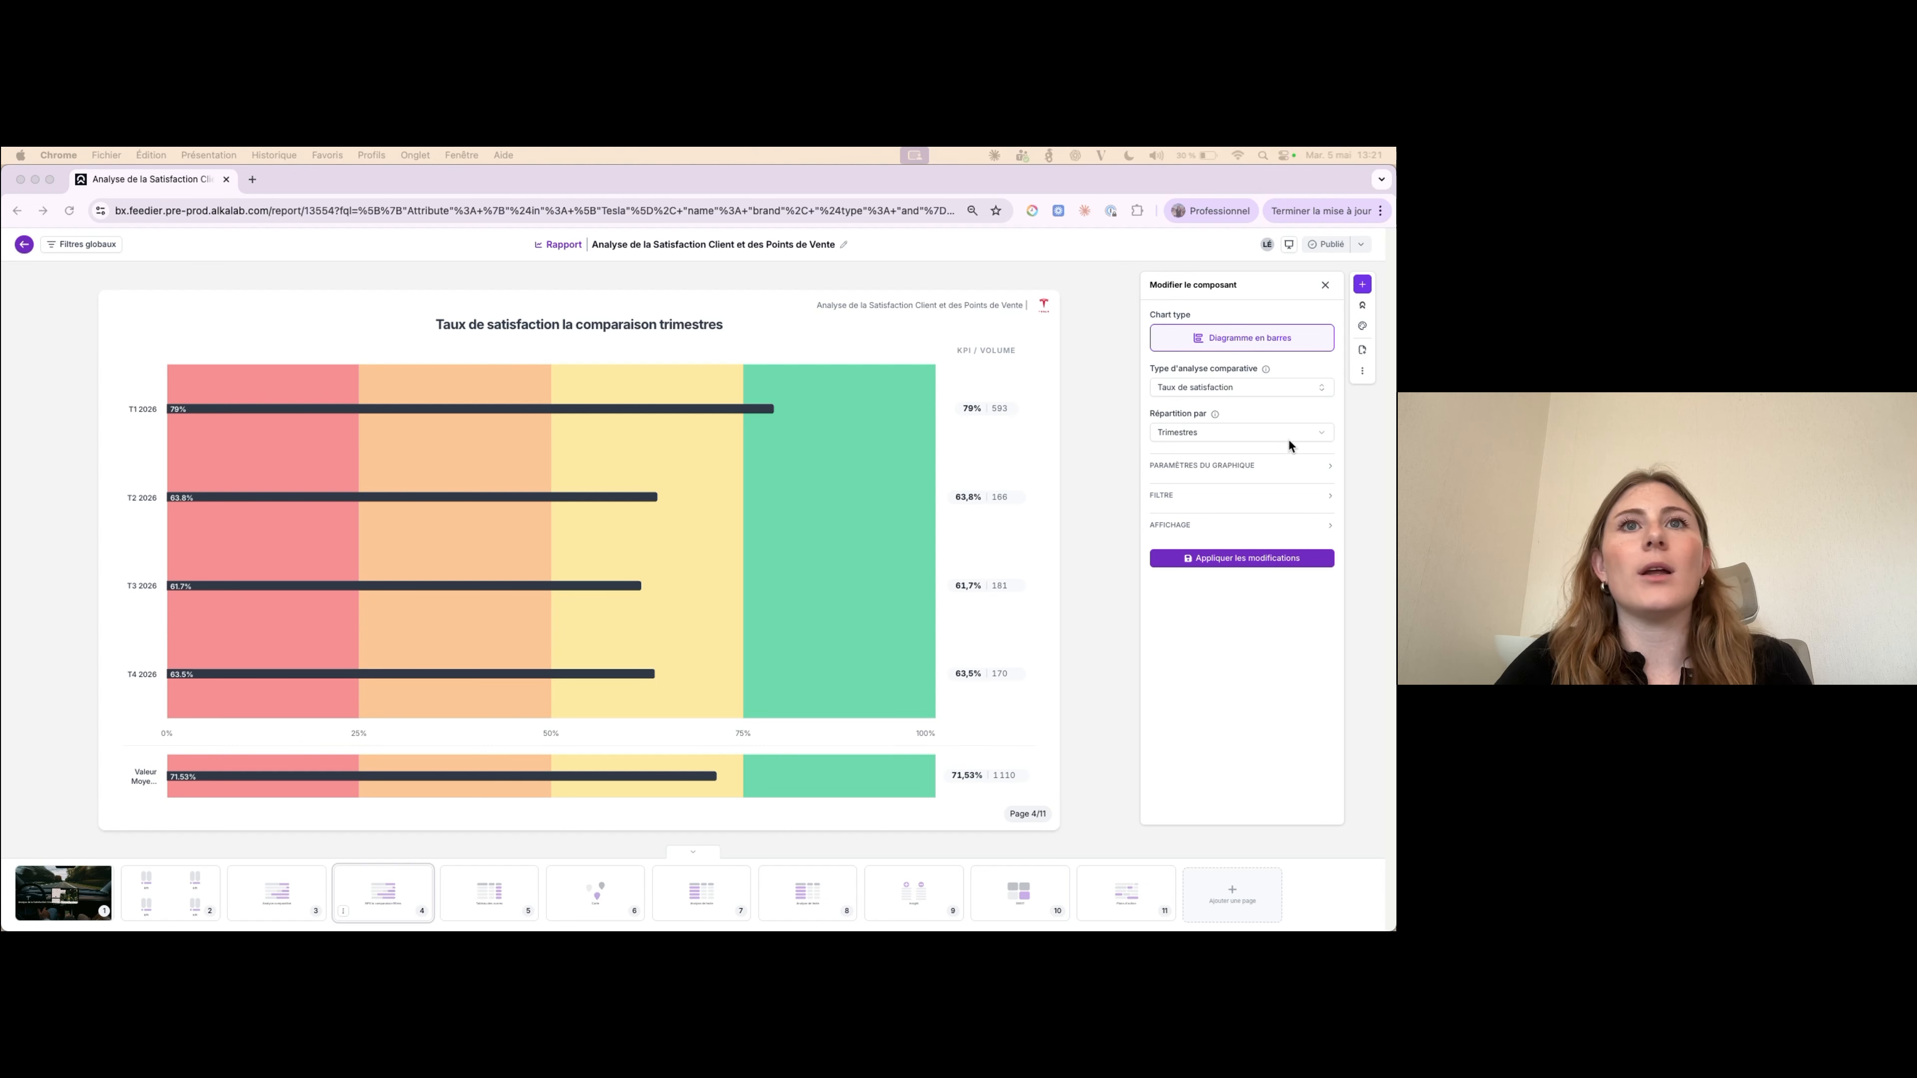
- Review the quarterly chart's parameters and the available comparative analysis types
left_click(1208, 466)
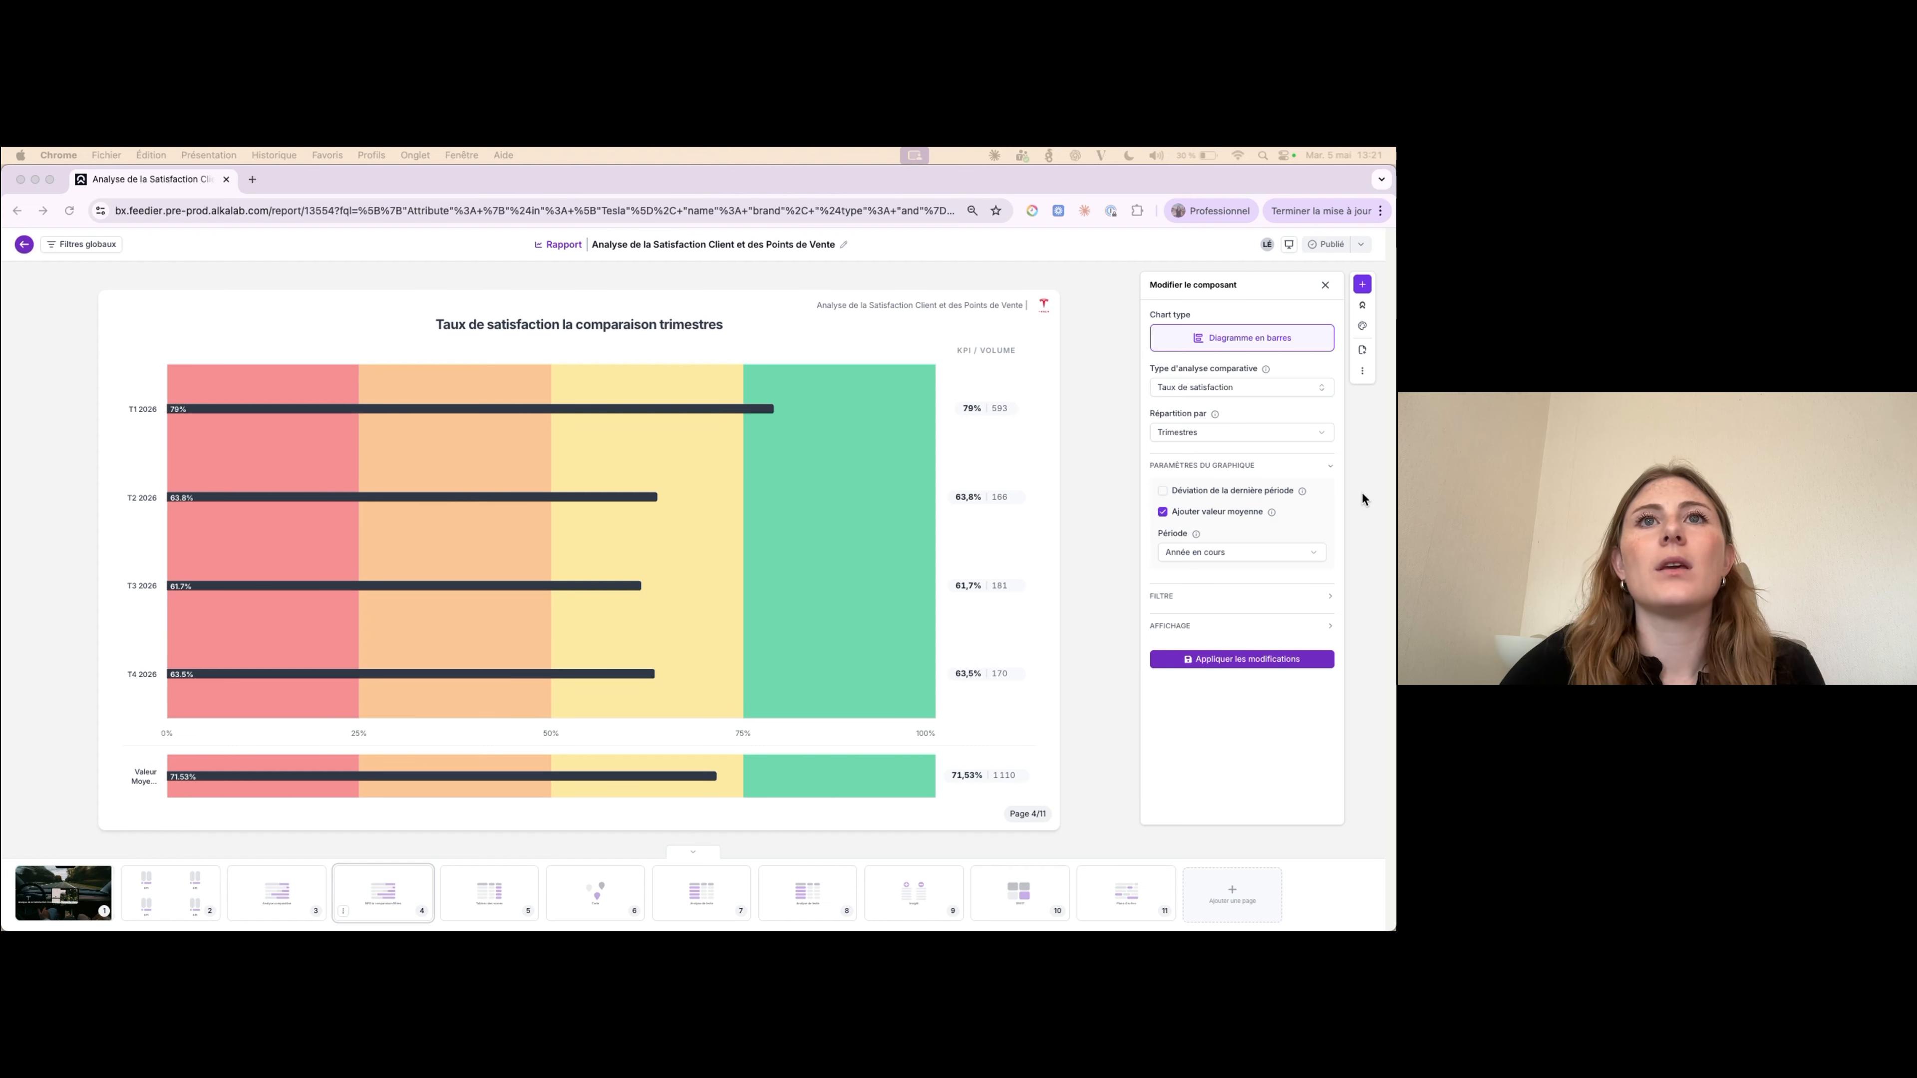
left_click(1252, 387)
left_click(1252, 386)
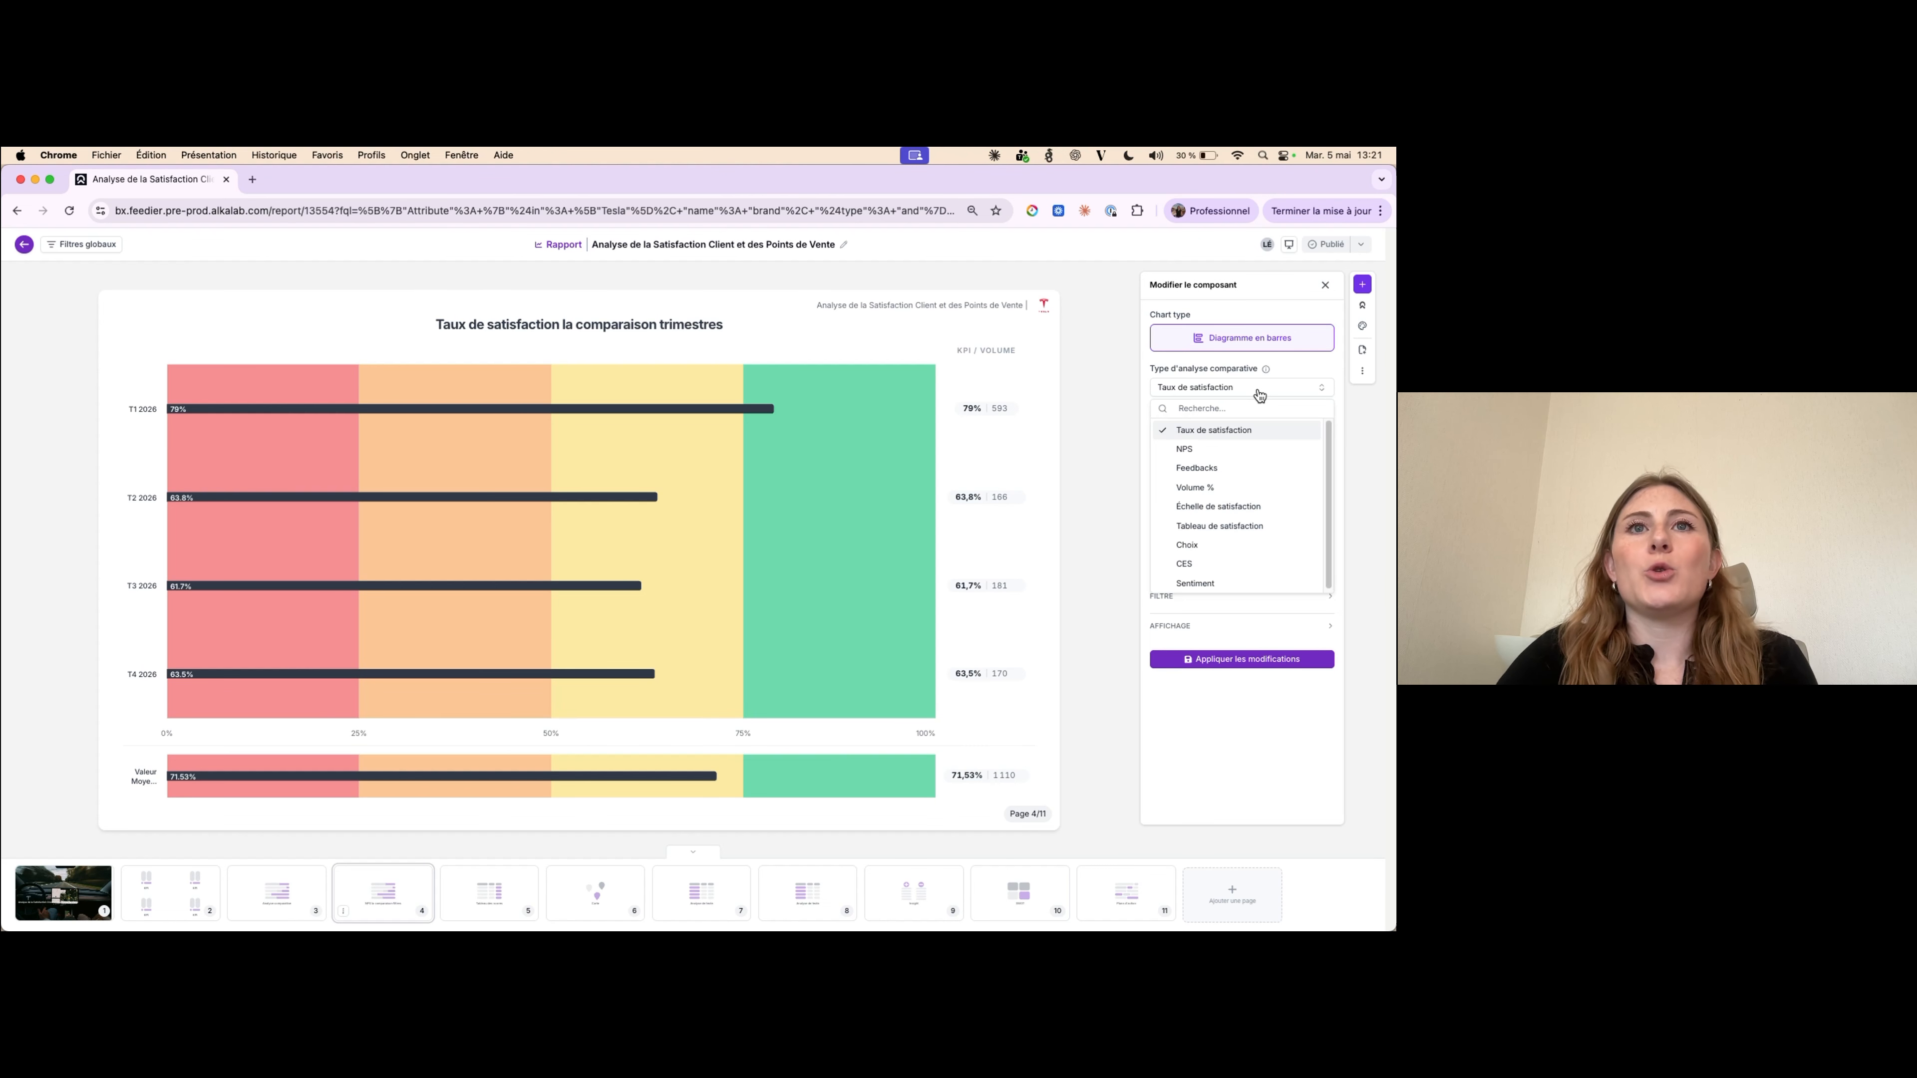
scroll(1240, 474, "down", 1)
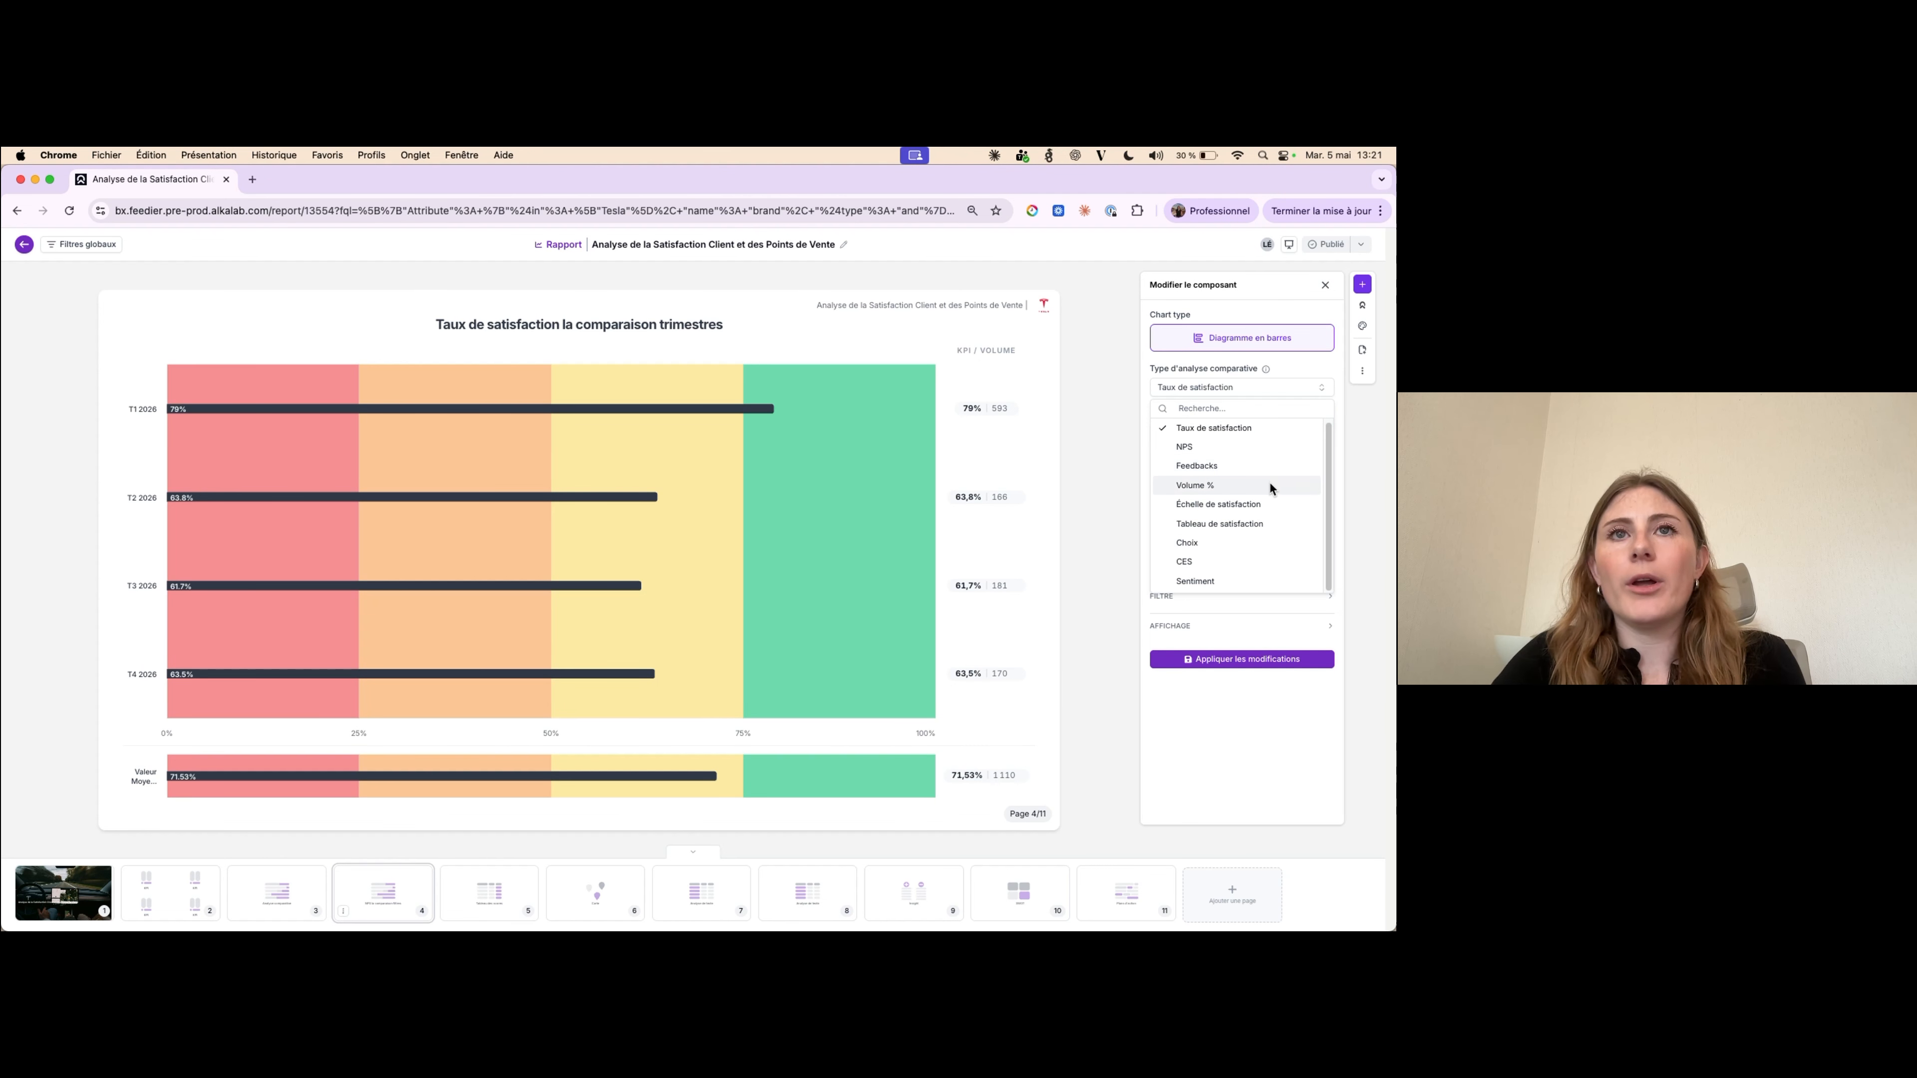
left_click(1354, 536)
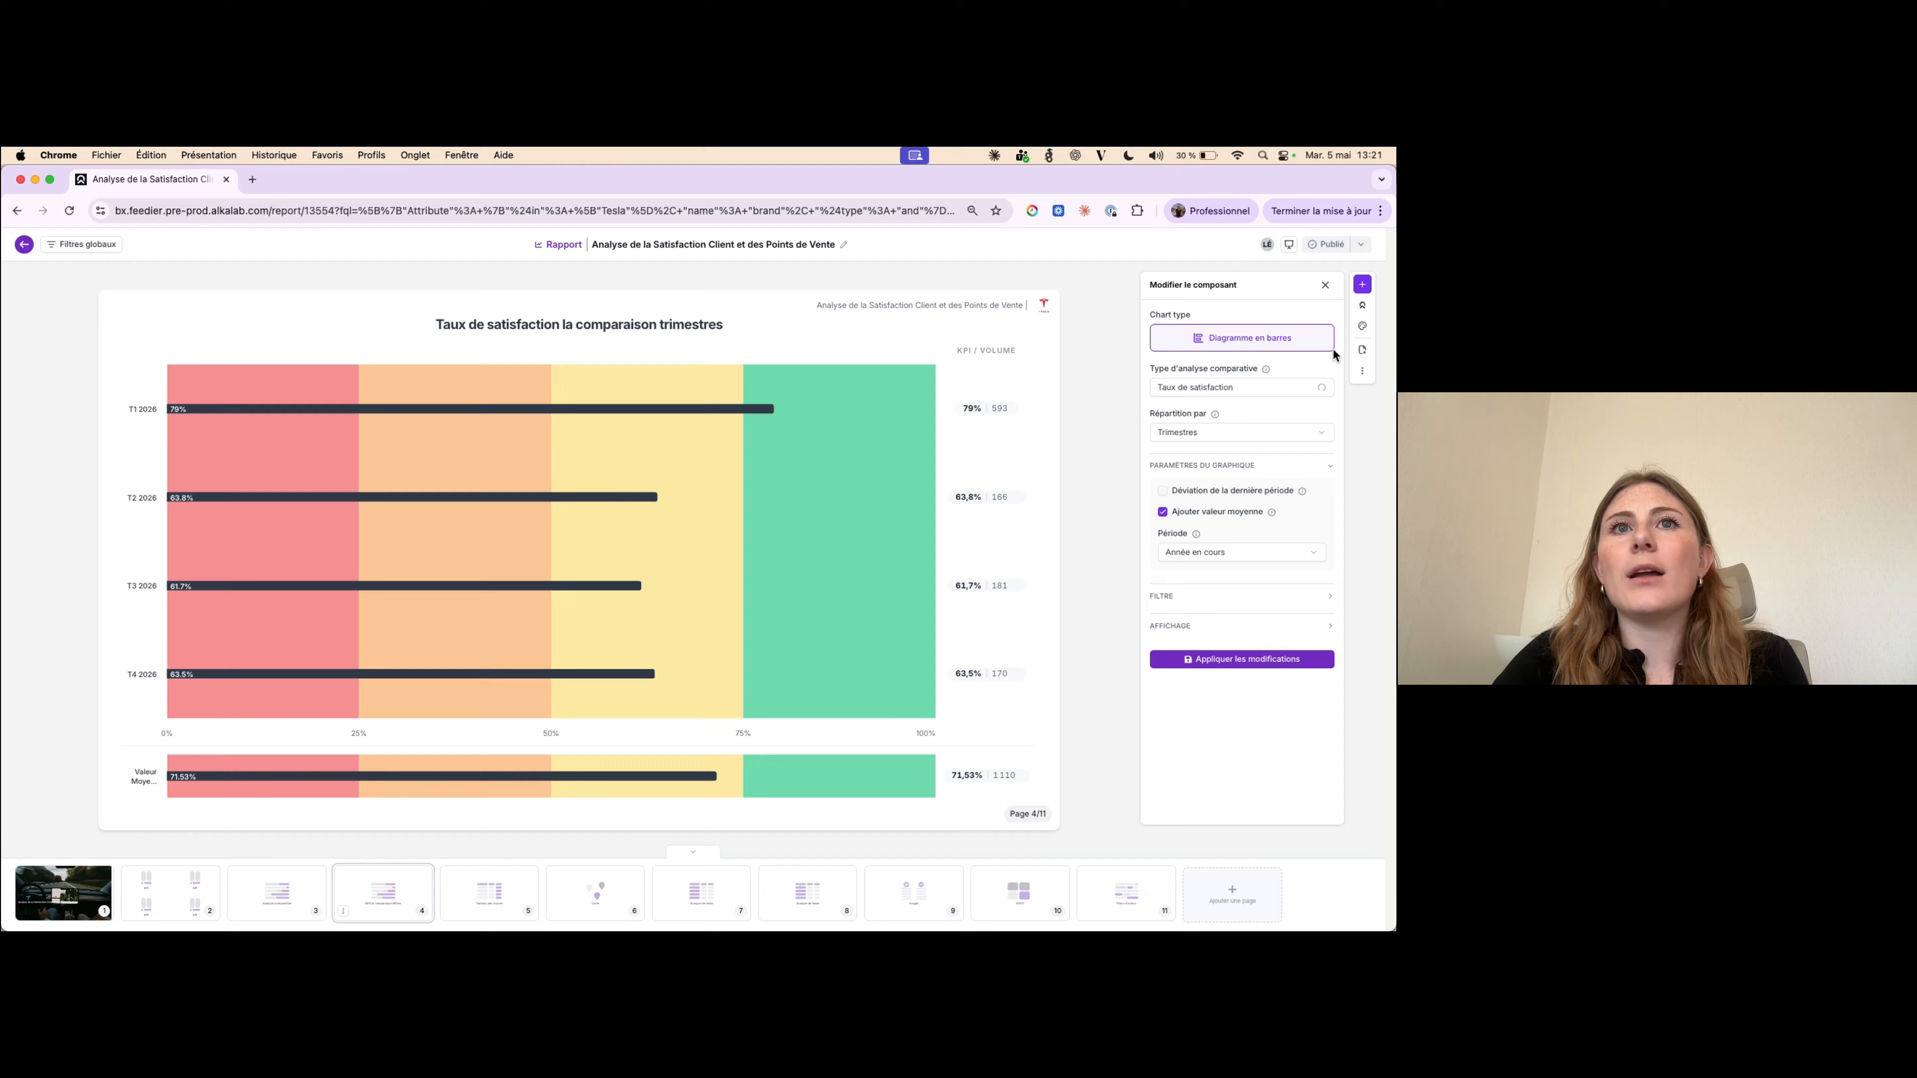
- Set the component's breakdown to Thème and its comparative analysis type to Sentiment
left_click(1202, 431)
left_click(1200, 486)
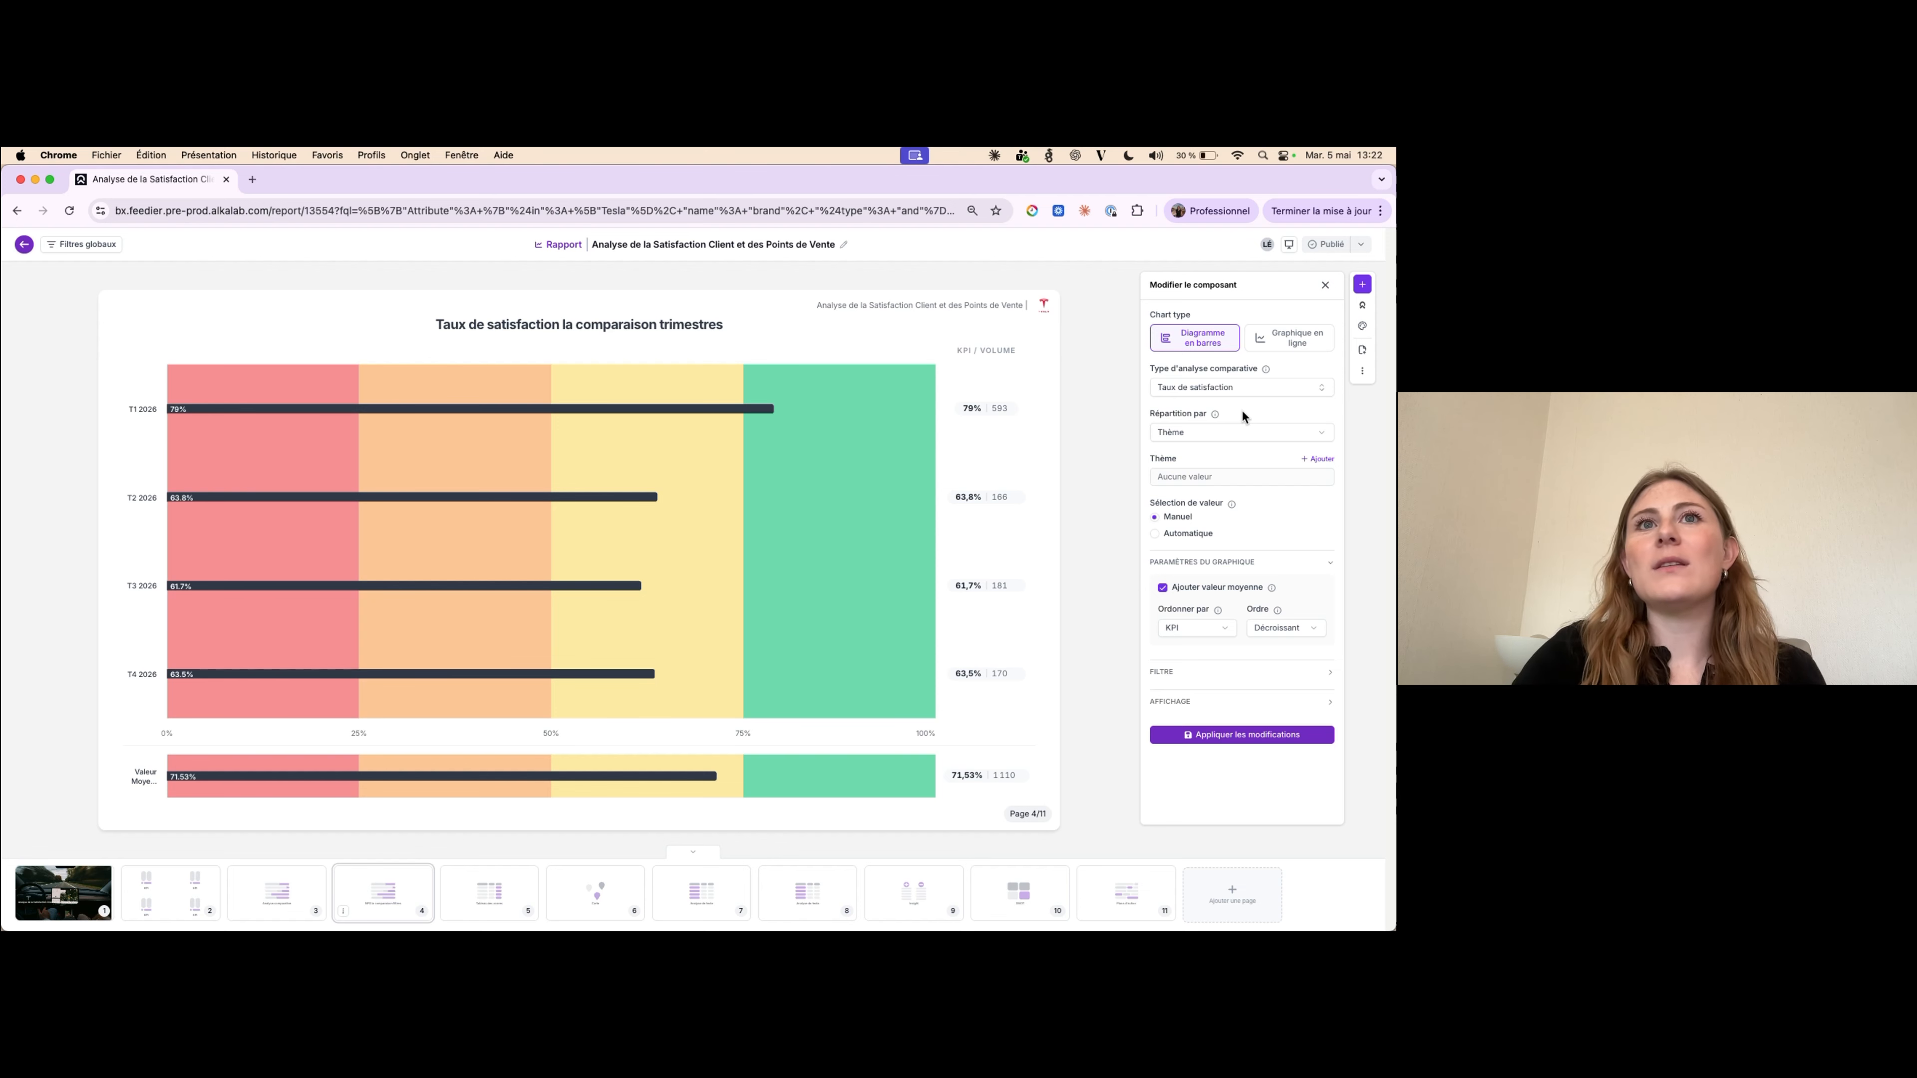
left_click(1232, 390)
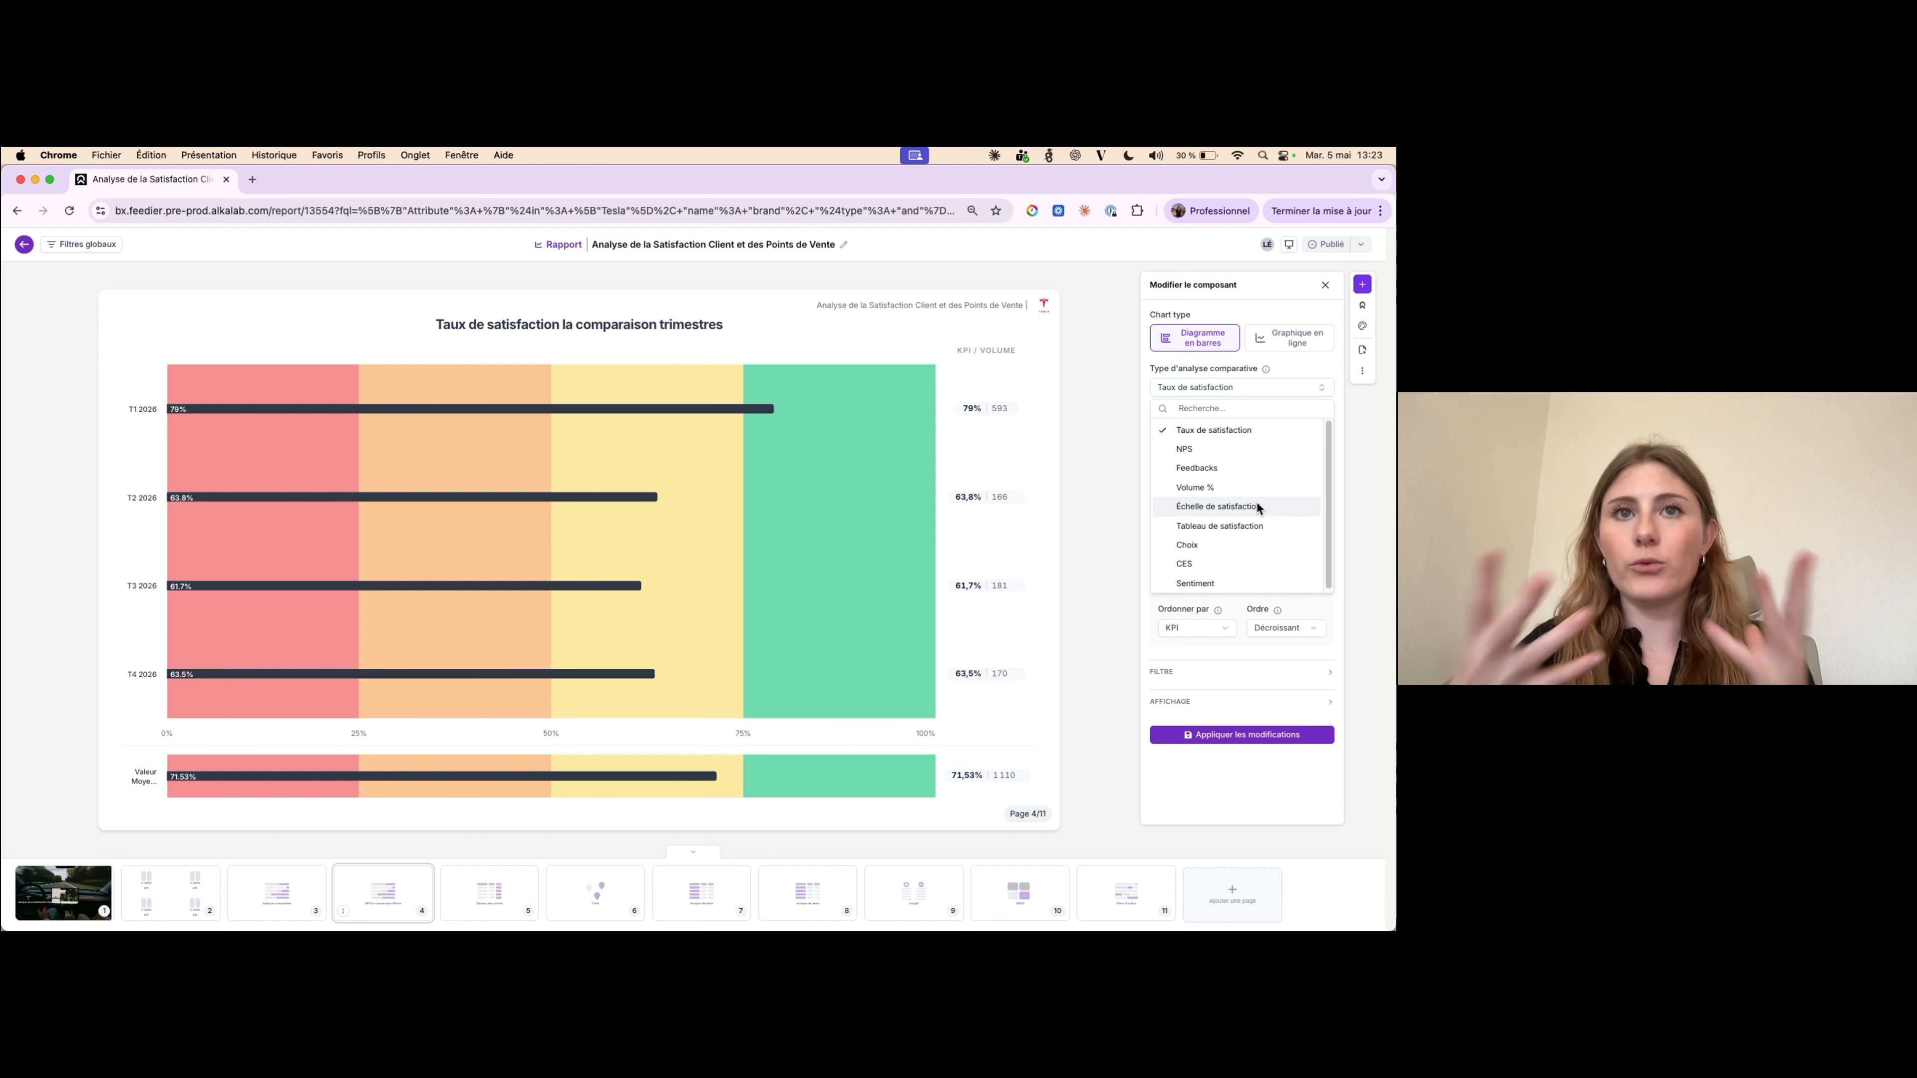
left_click(1373, 491)
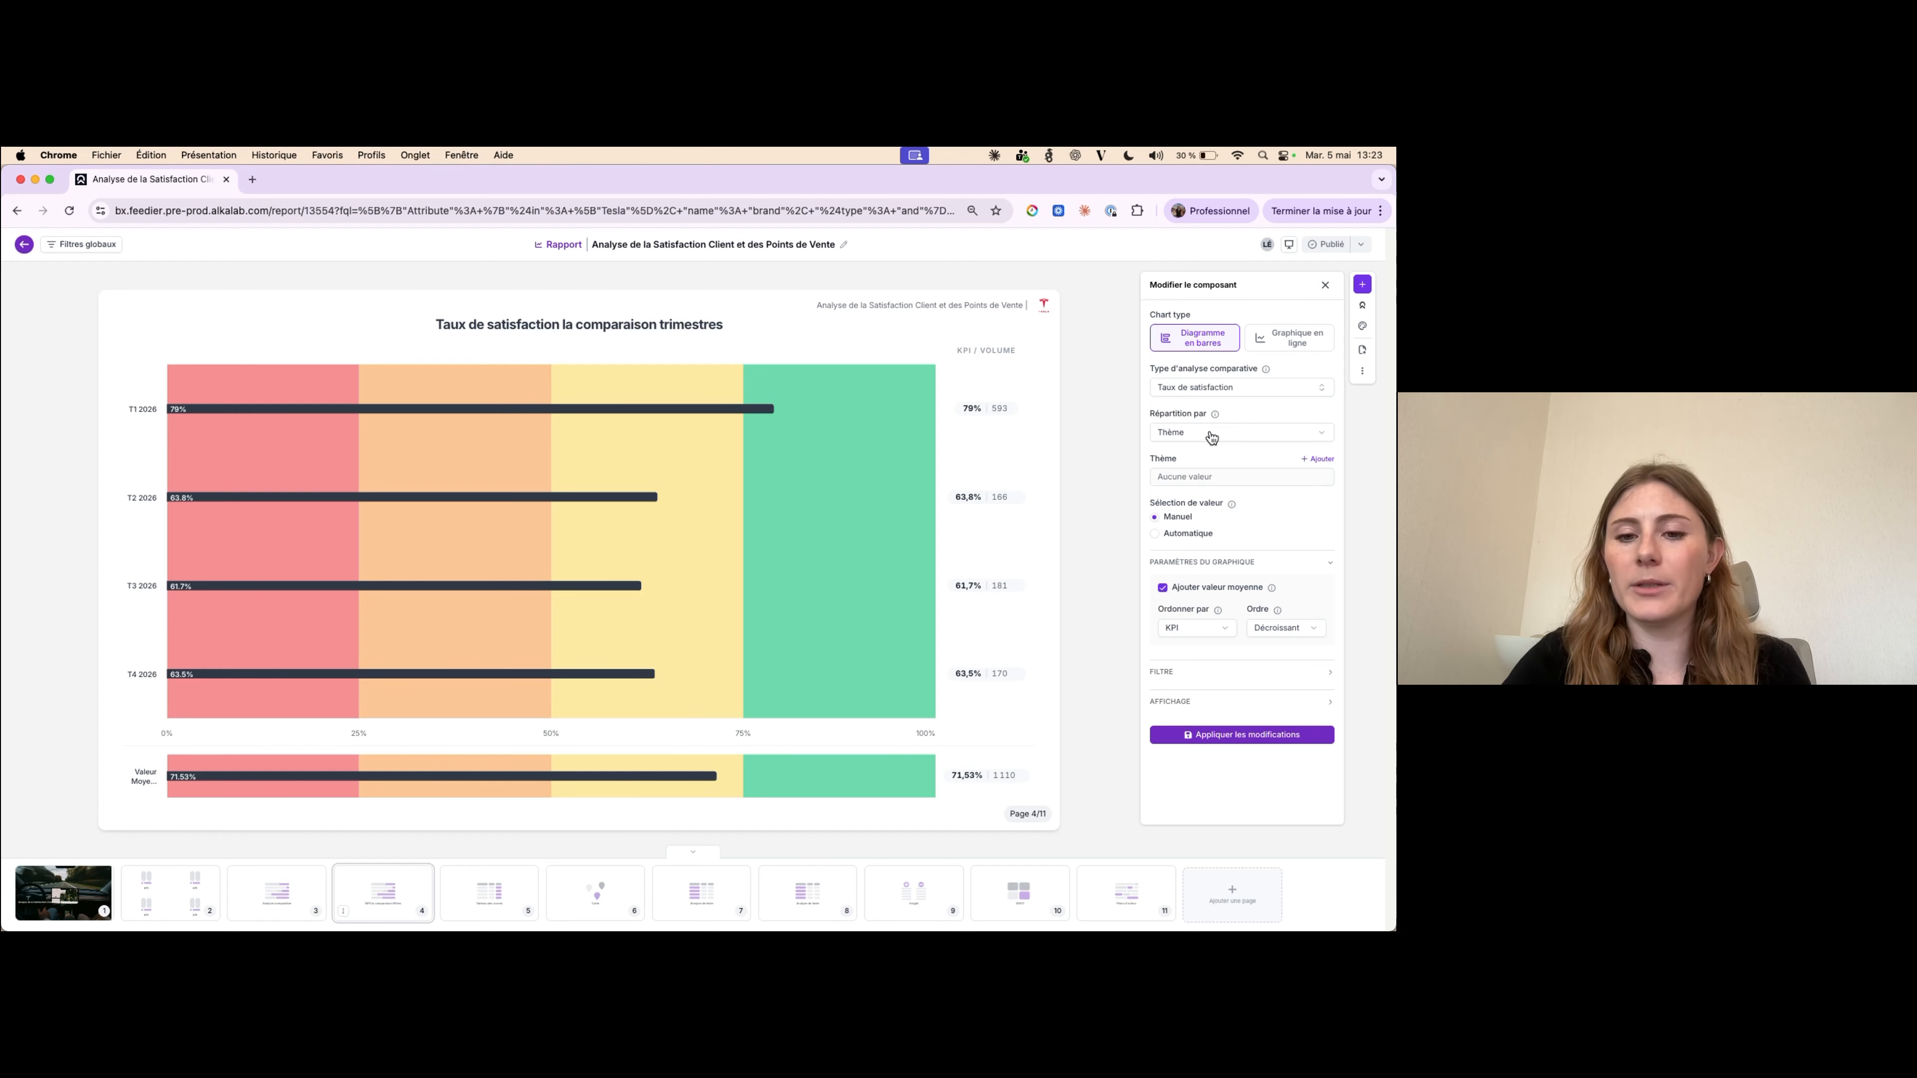
left_click(1276, 396)
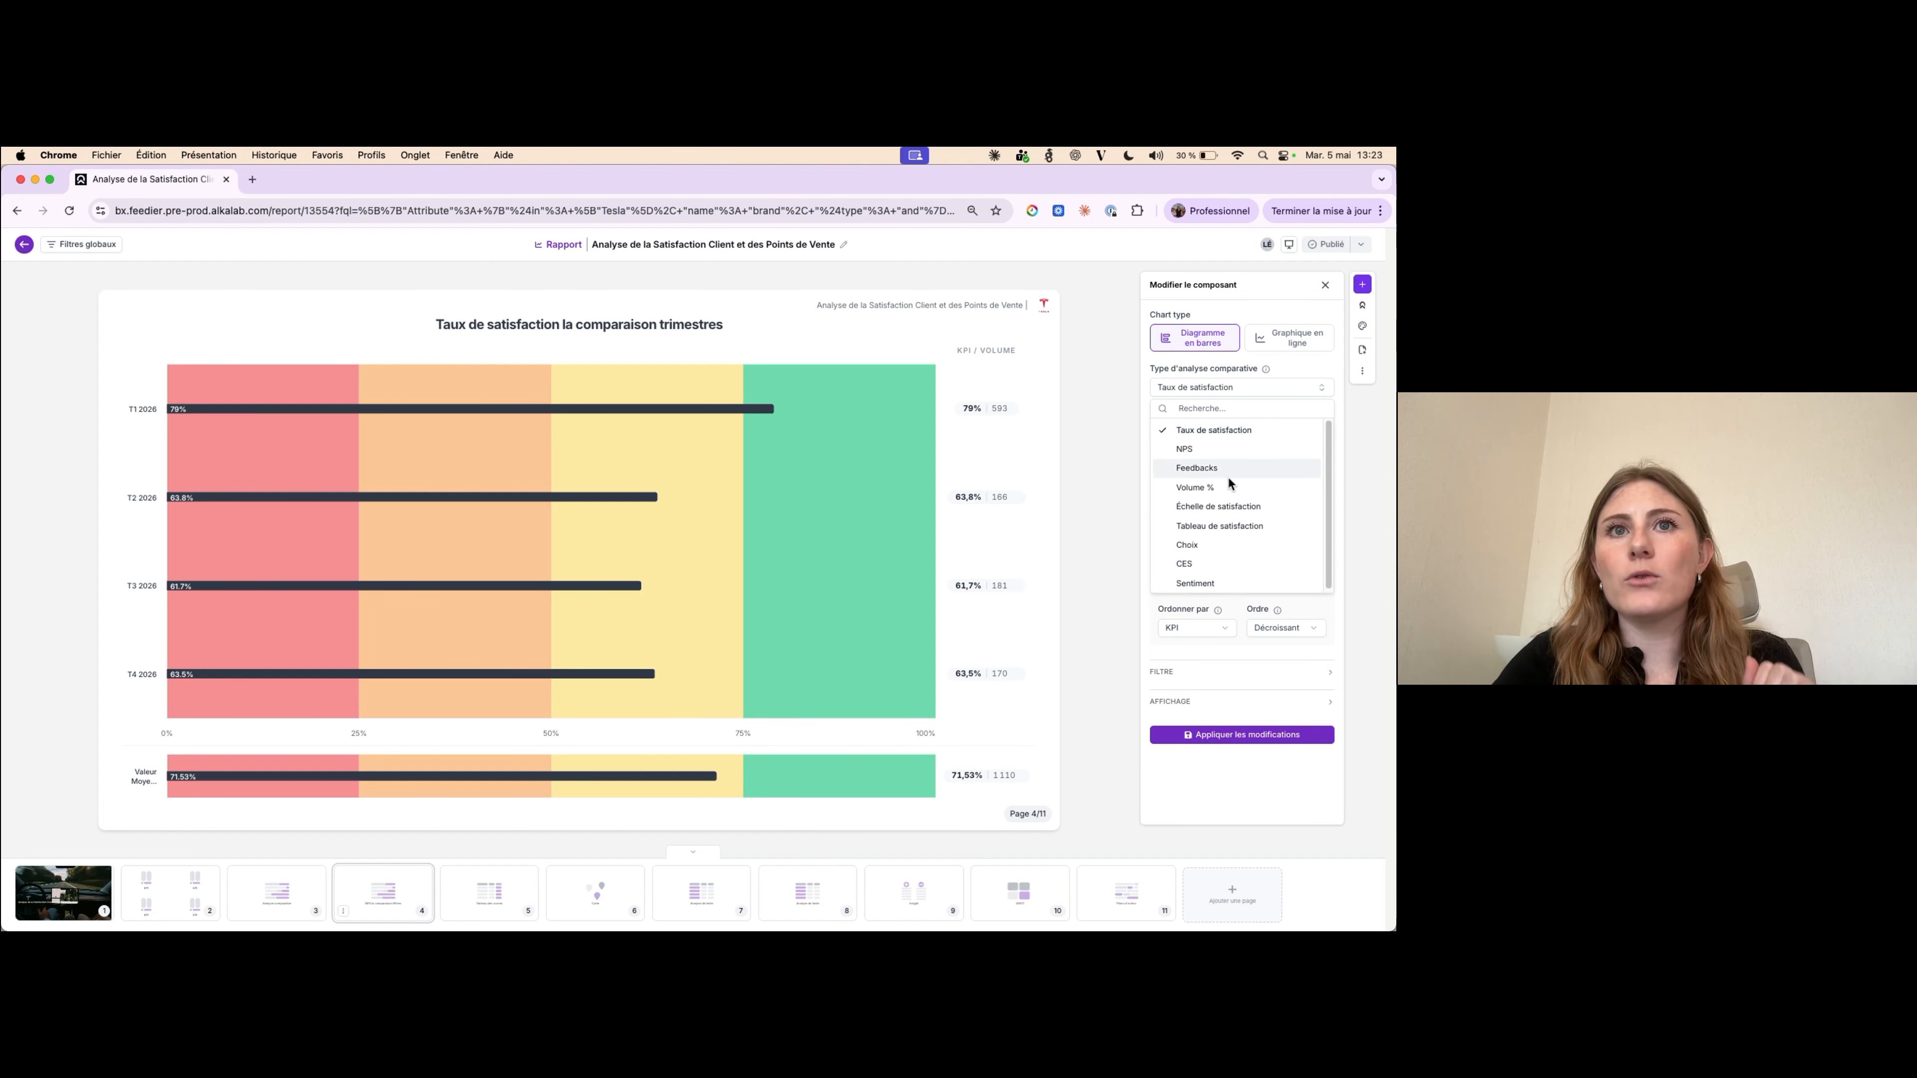
left_click(1211, 578)
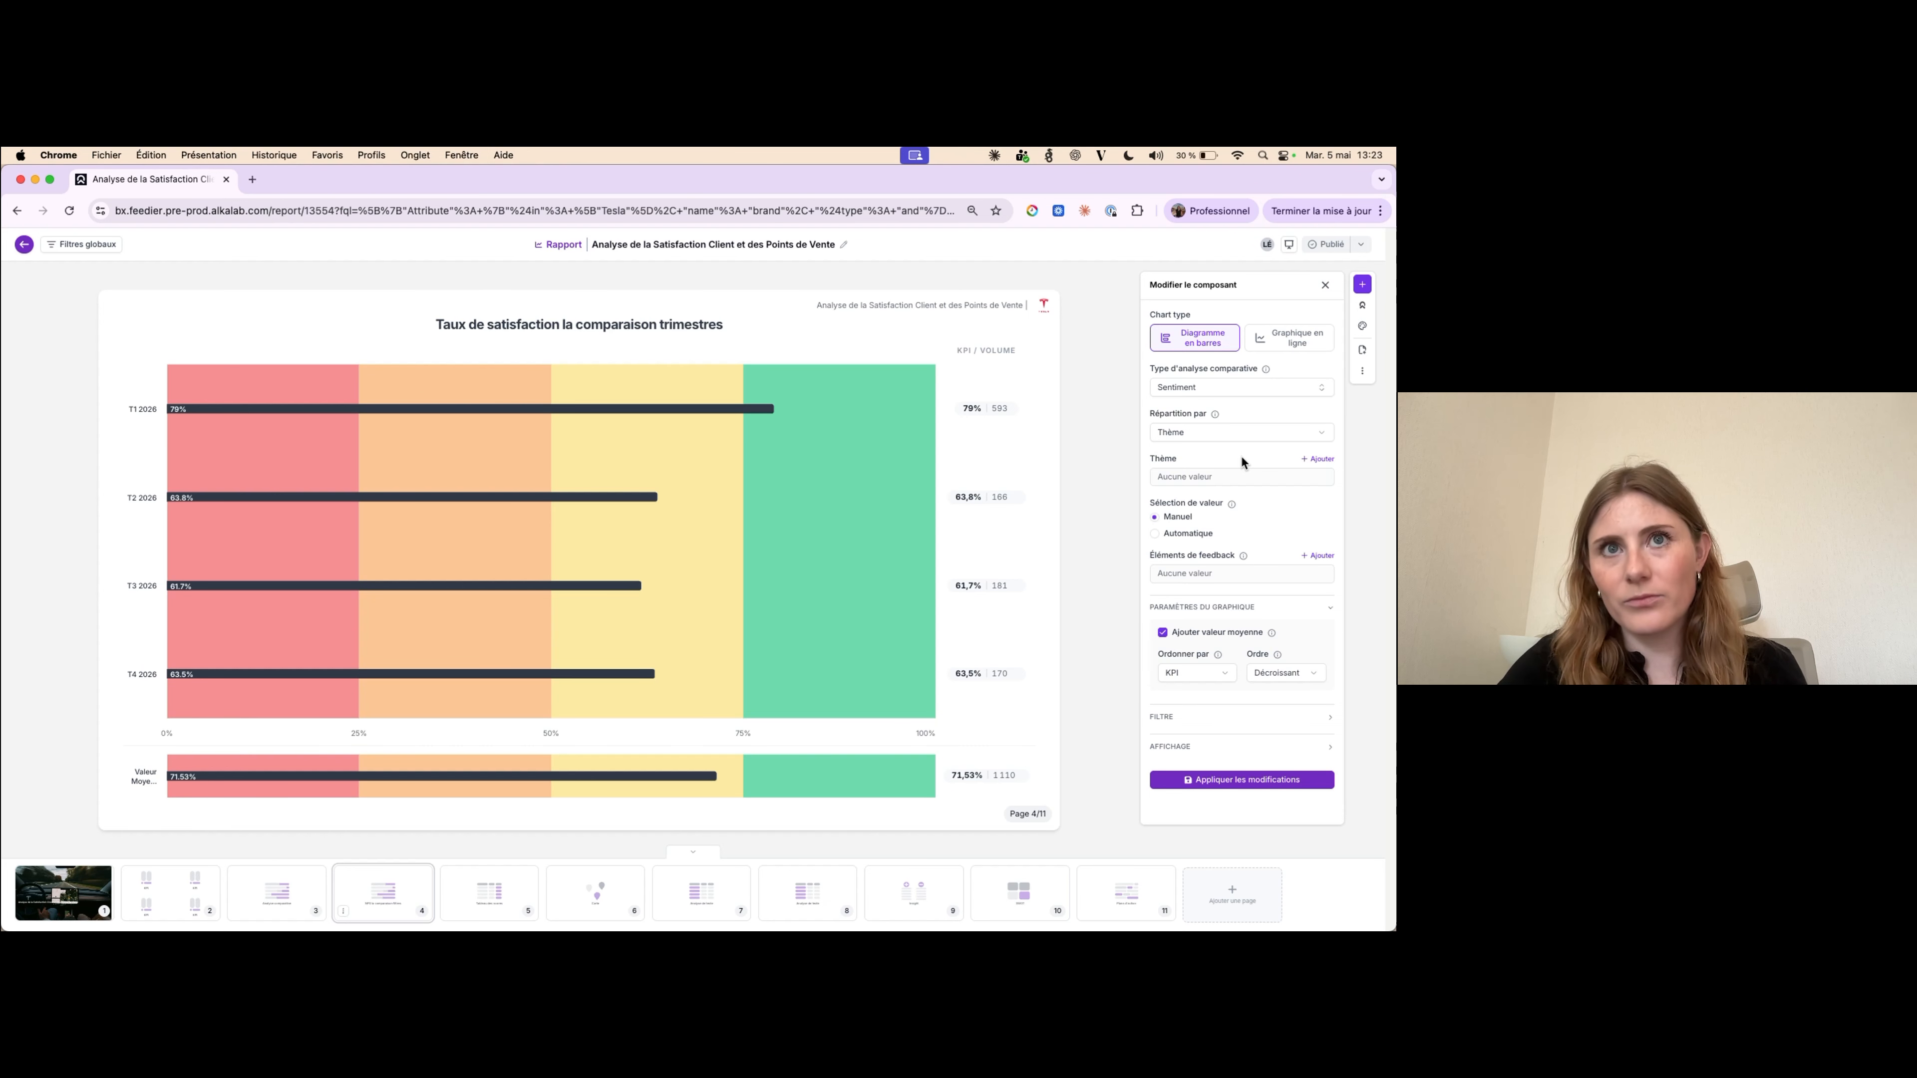
- Look over the selectable themes and set the value selection to Automatique
left_click(1327, 460)
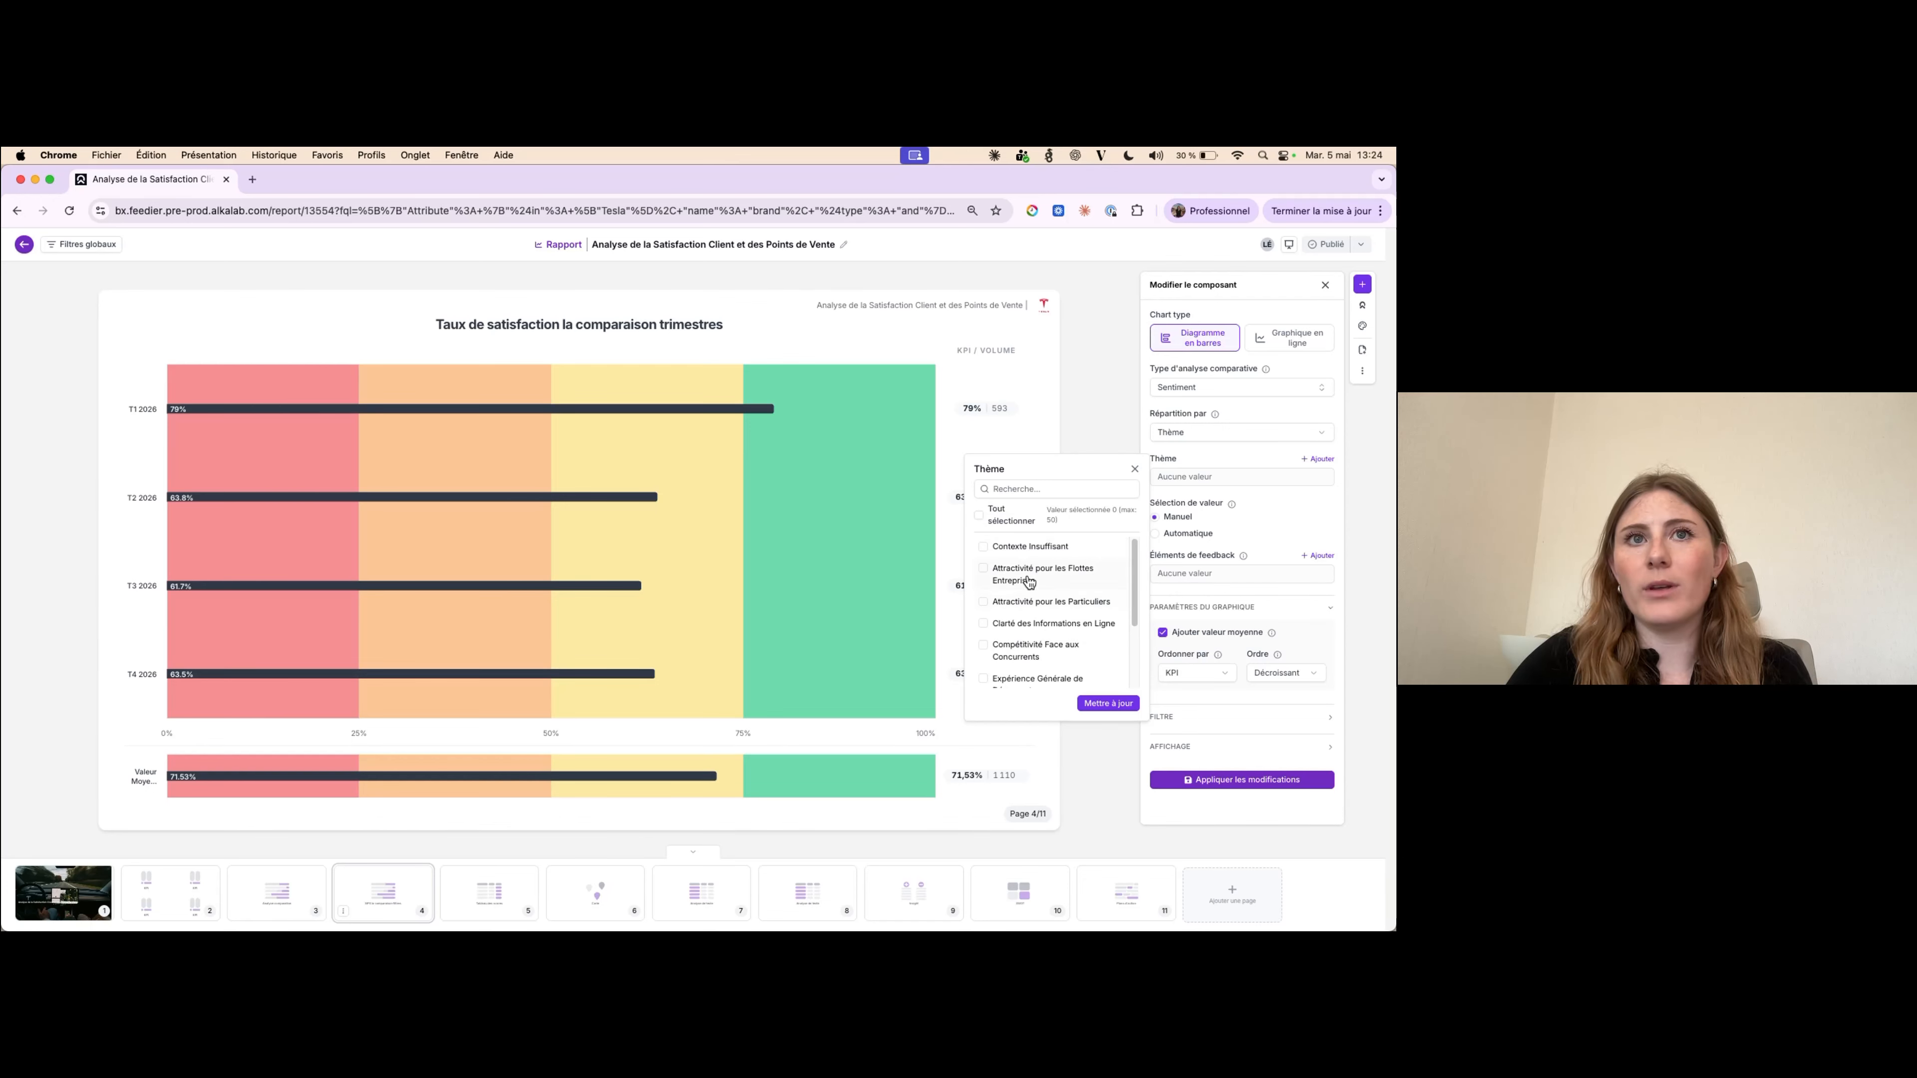
left_click(1201, 536)
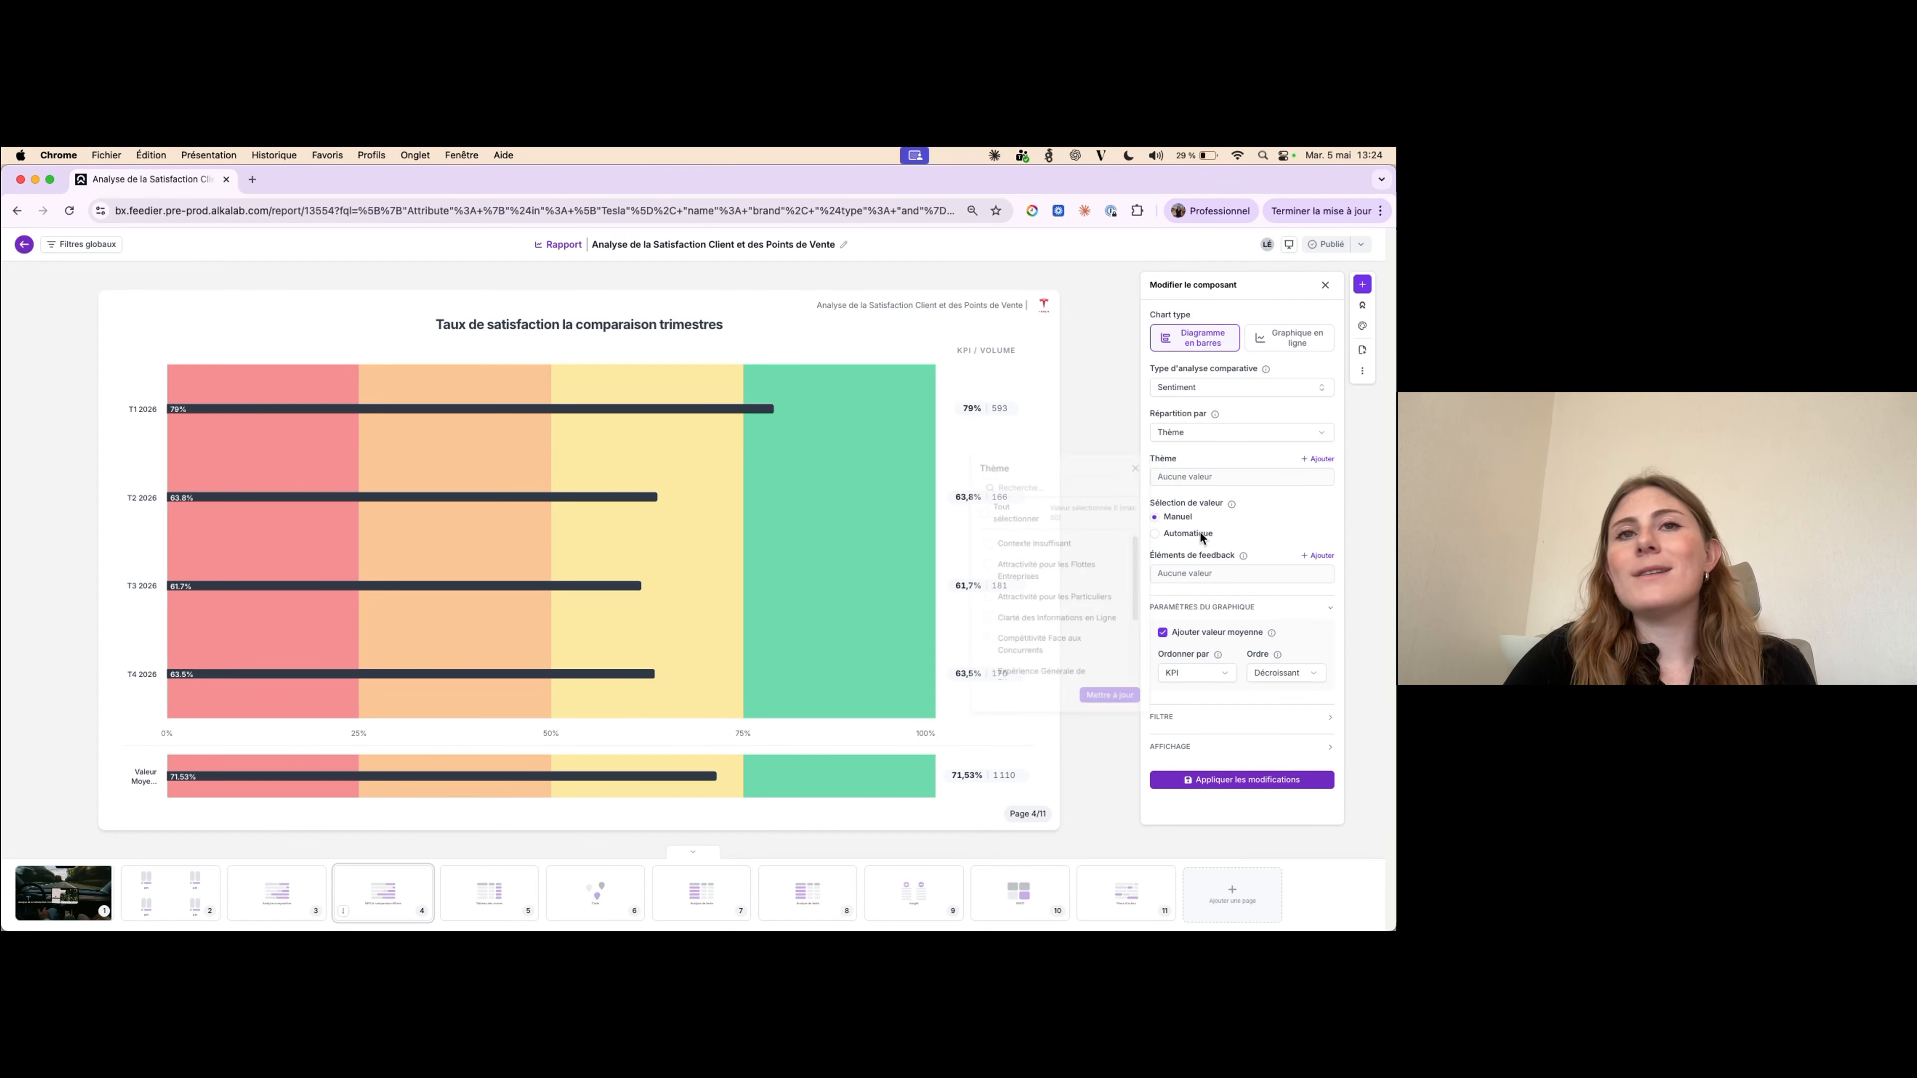
left_click(1200, 535)
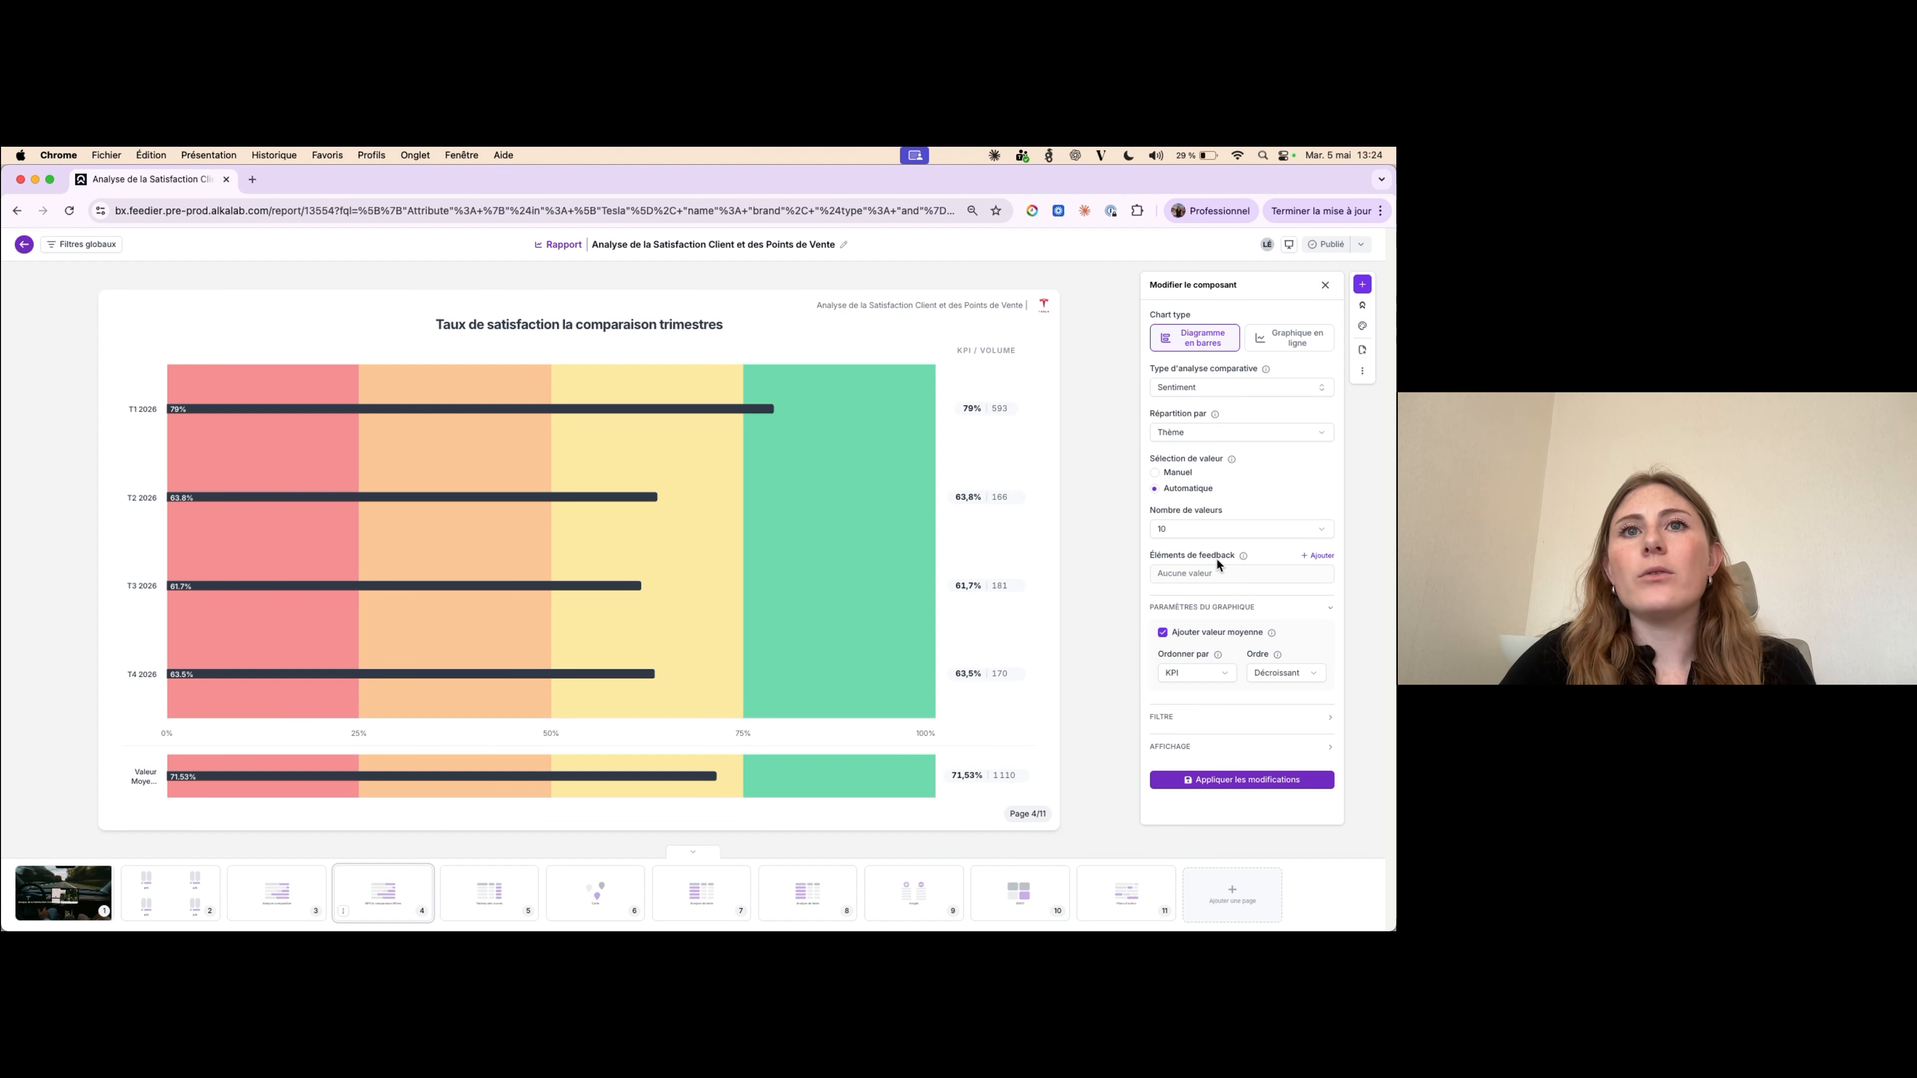
- Add the Commentaire question from Enquête NPS as the feedback element for the sentiment analysis
left_click(1320, 557)
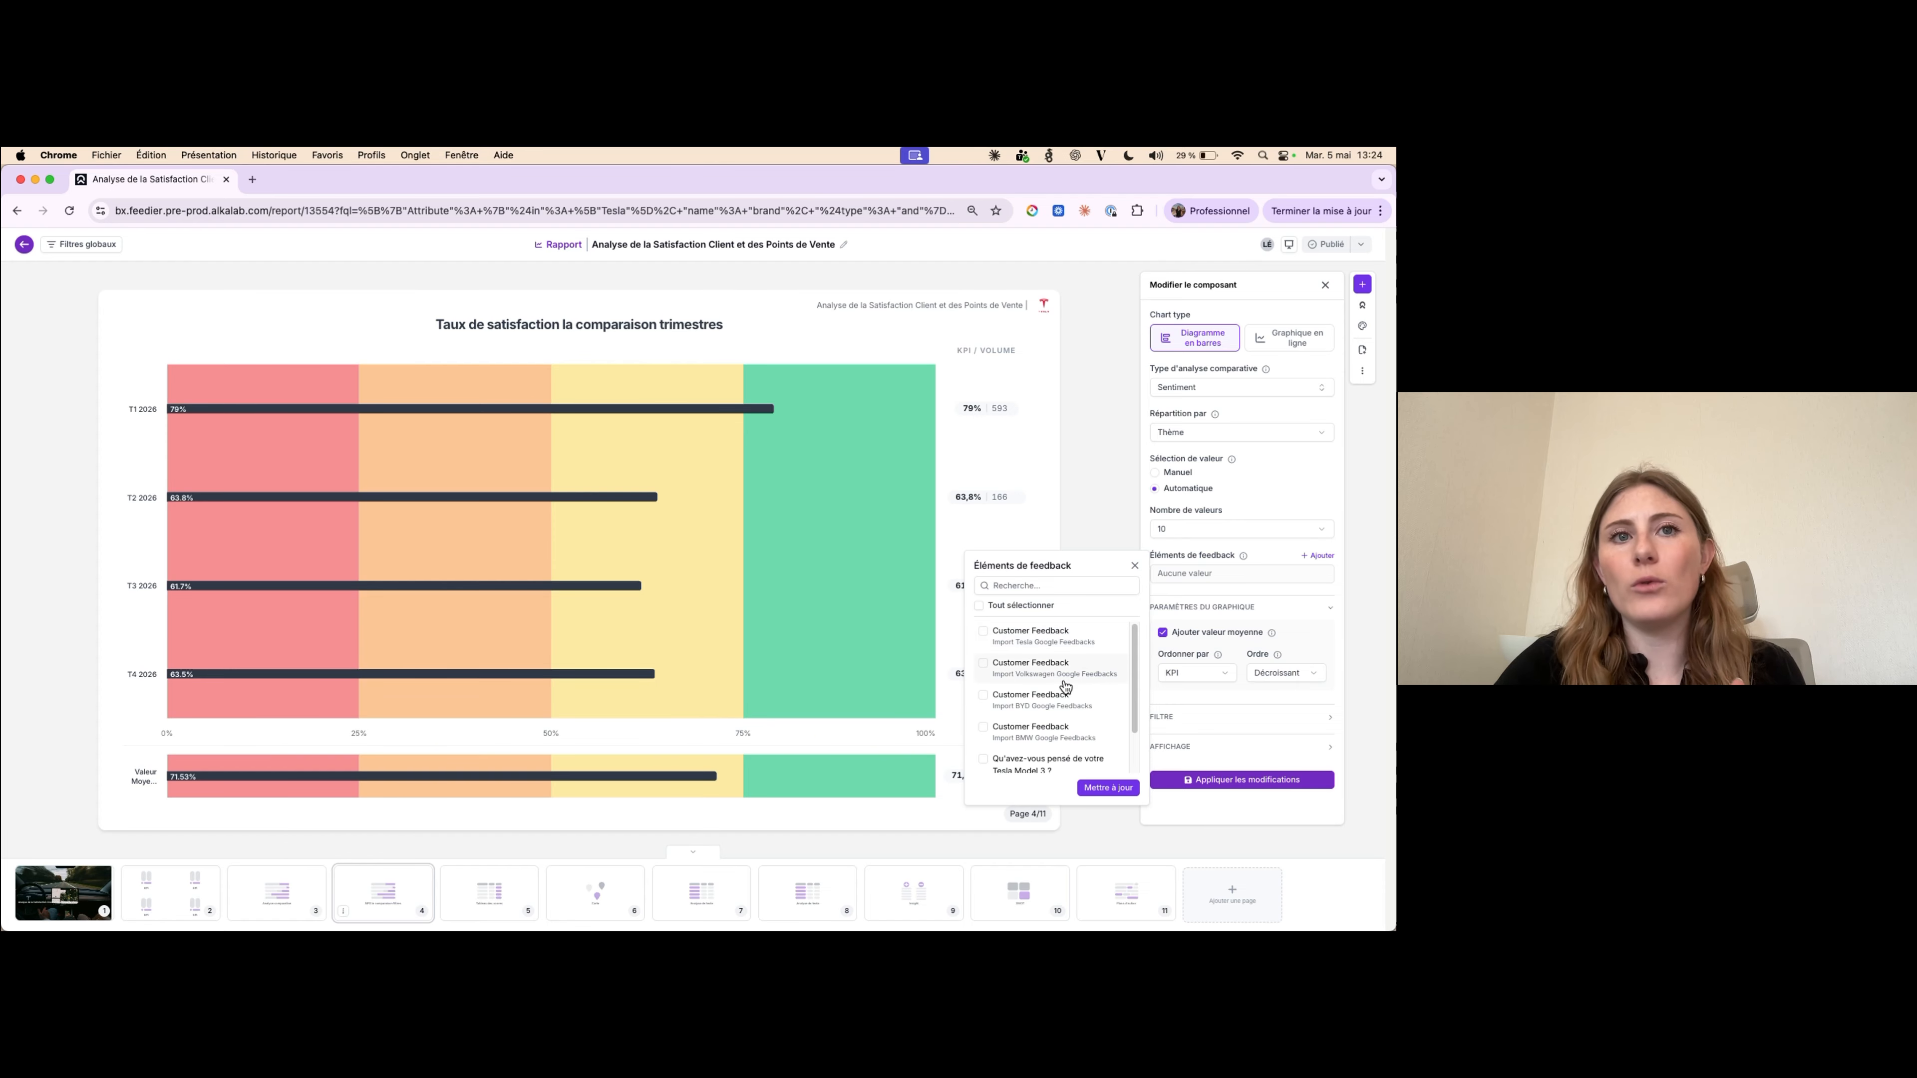
scroll(1064, 688, "down", 2)
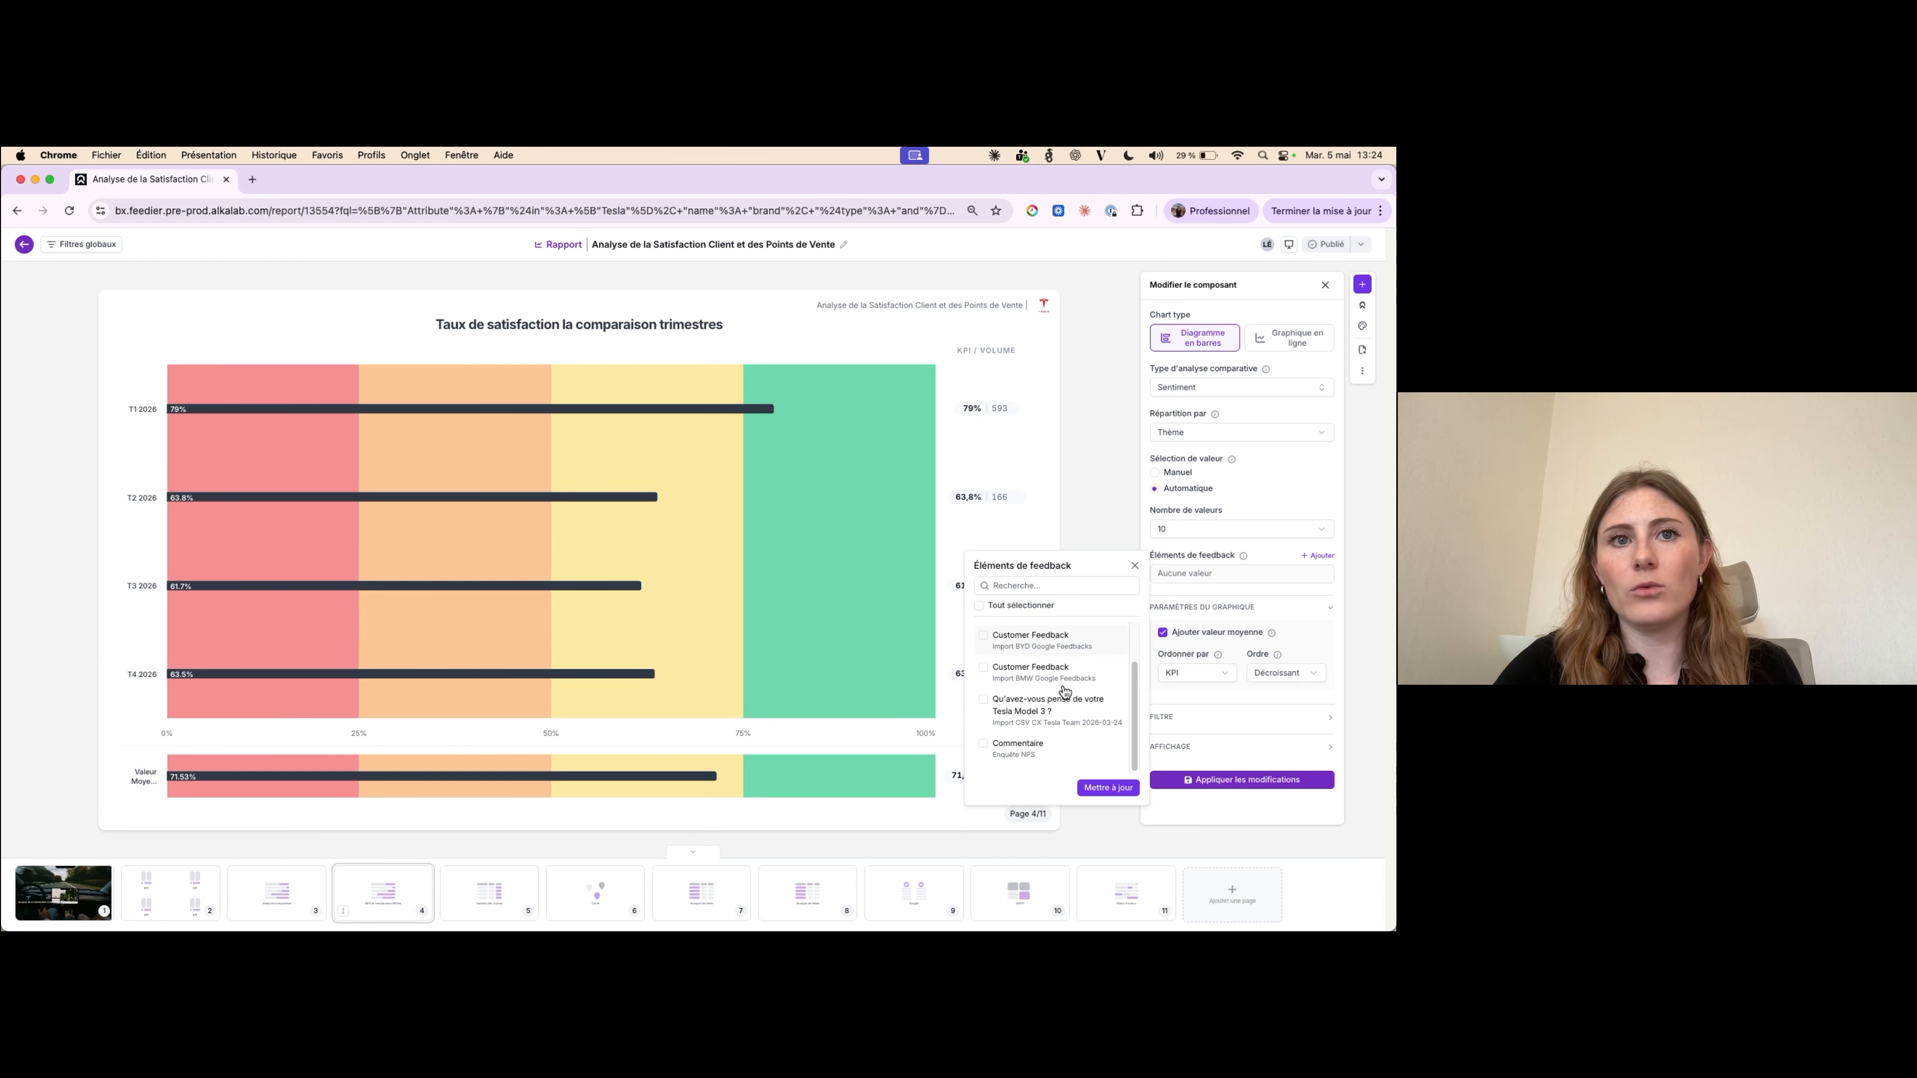
left_click(1015, 760)
left_click(1108, 787)
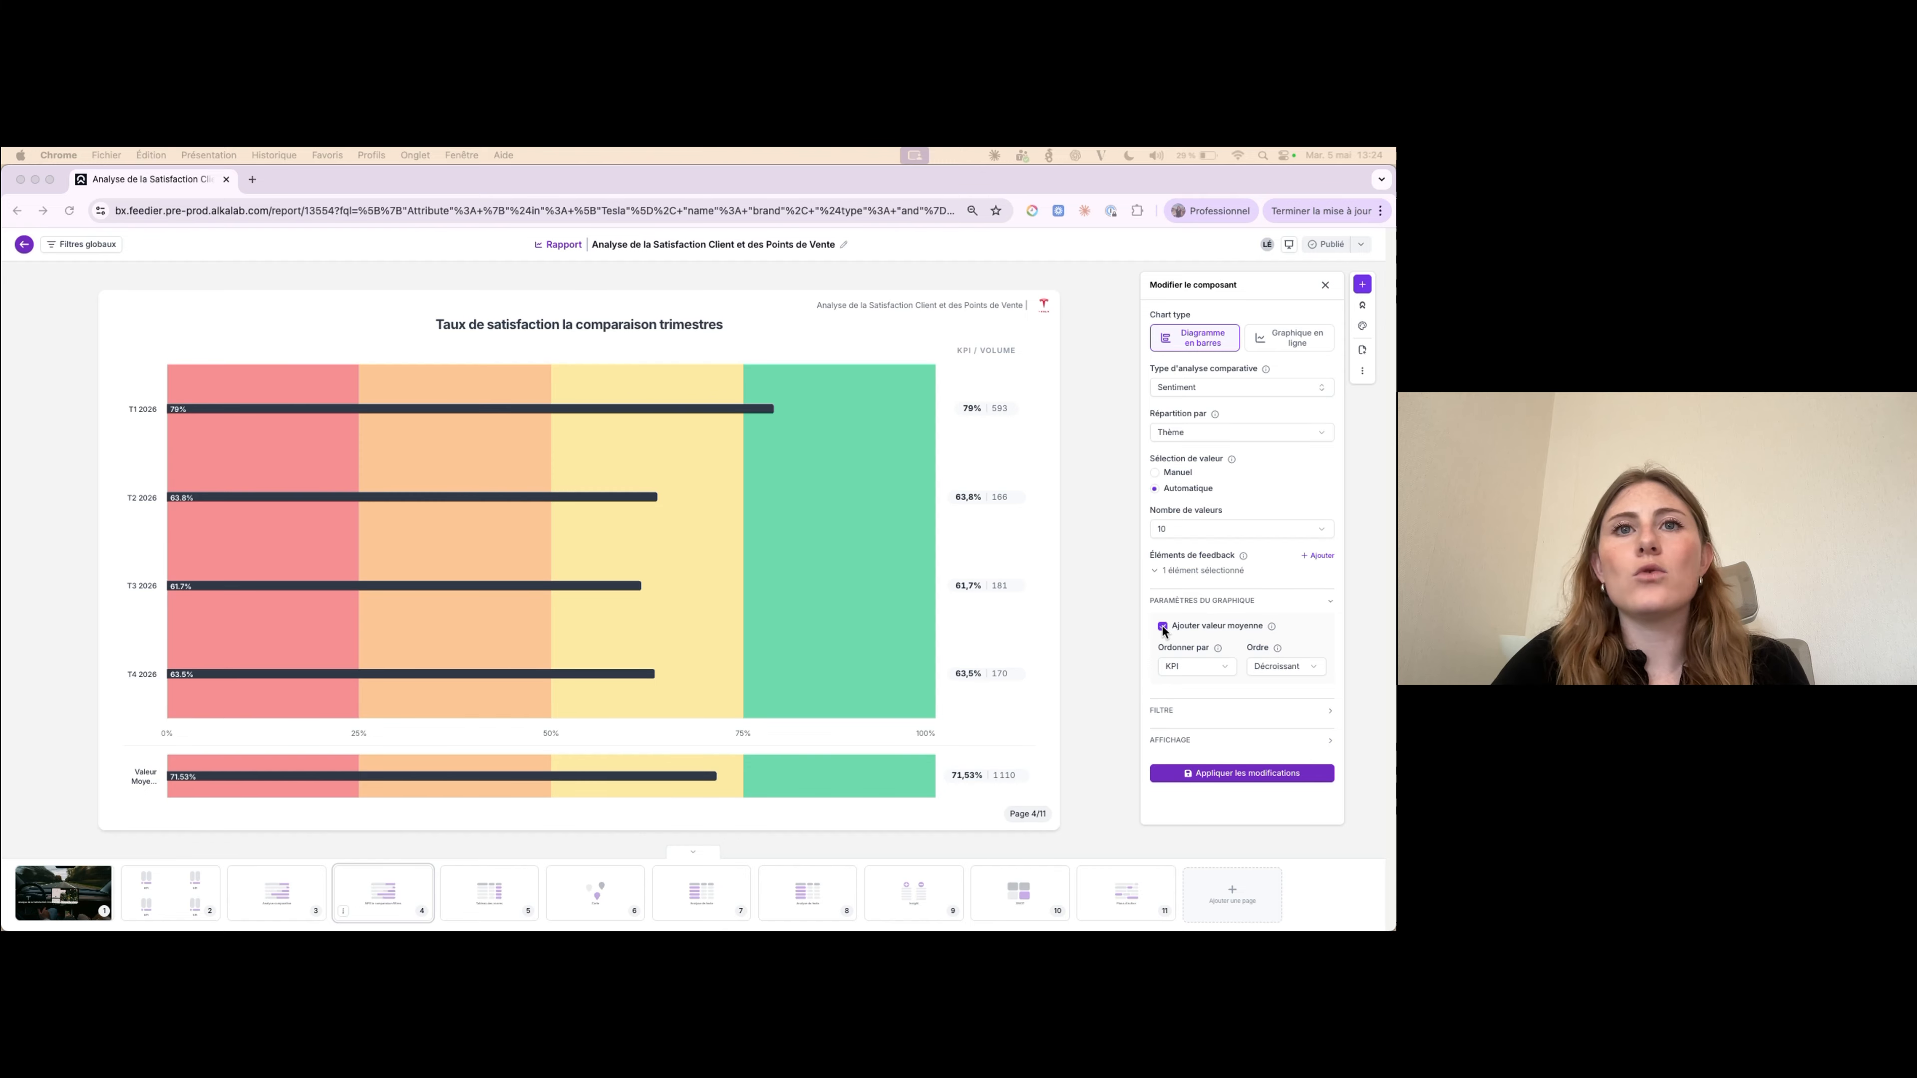
- Order the theme sentiment chart by Volume in Décroissant order with the average value included, and apply the changes
left_click(210, 781)
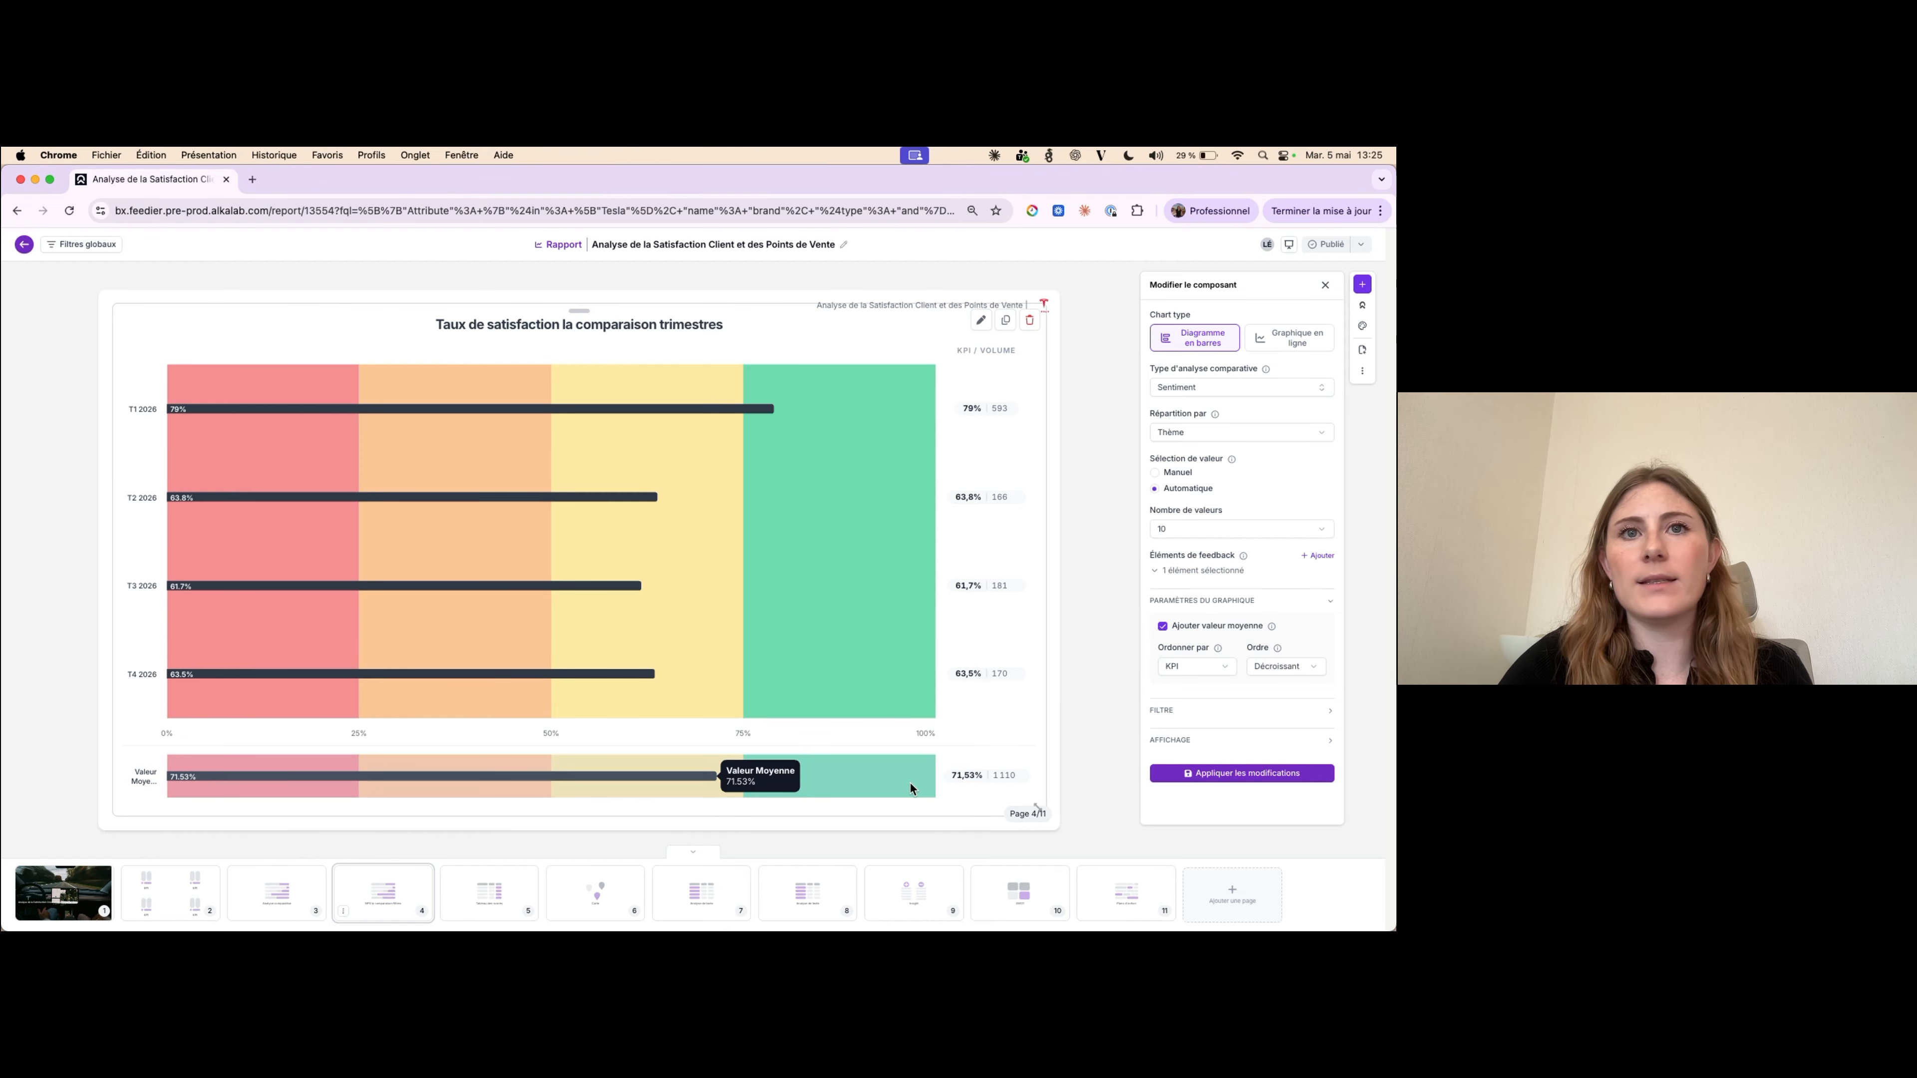
left_click(1163, 628)
left_click(1163, 628)
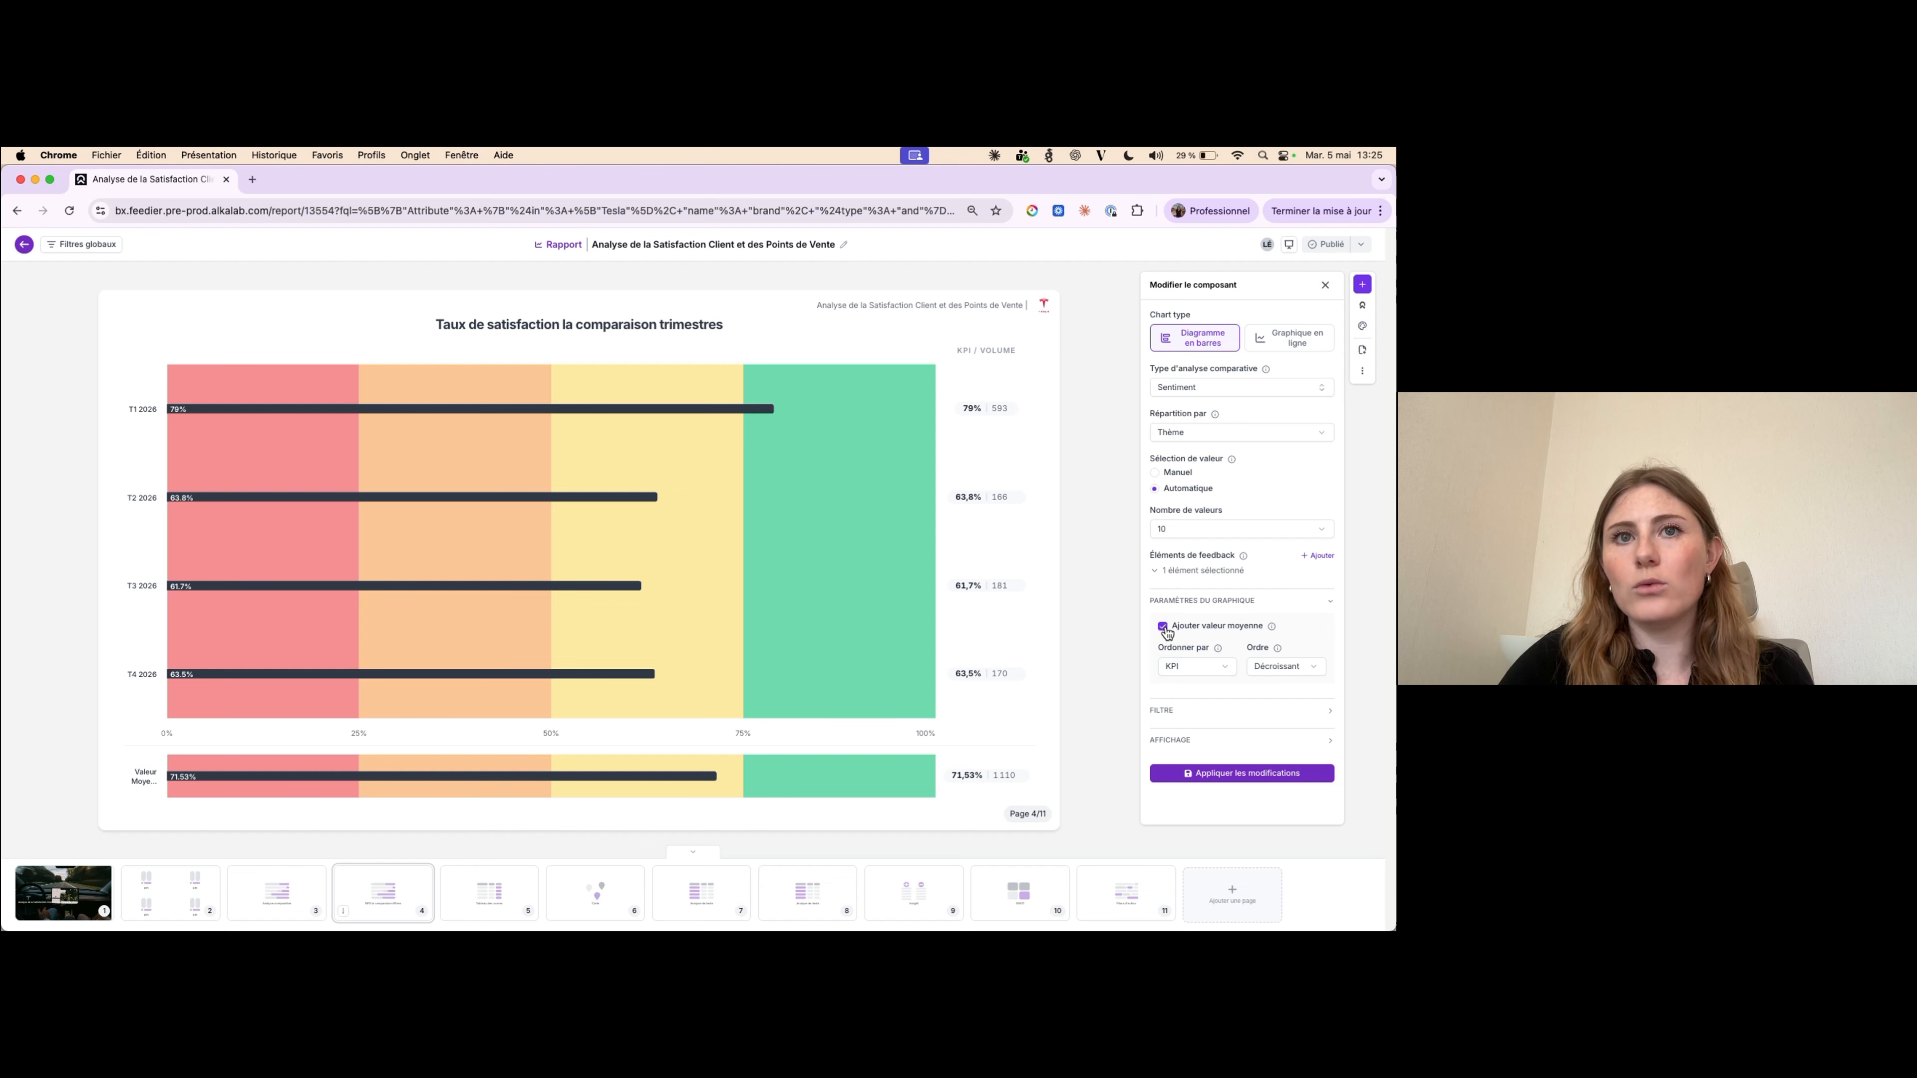
left_click(1200, 666)
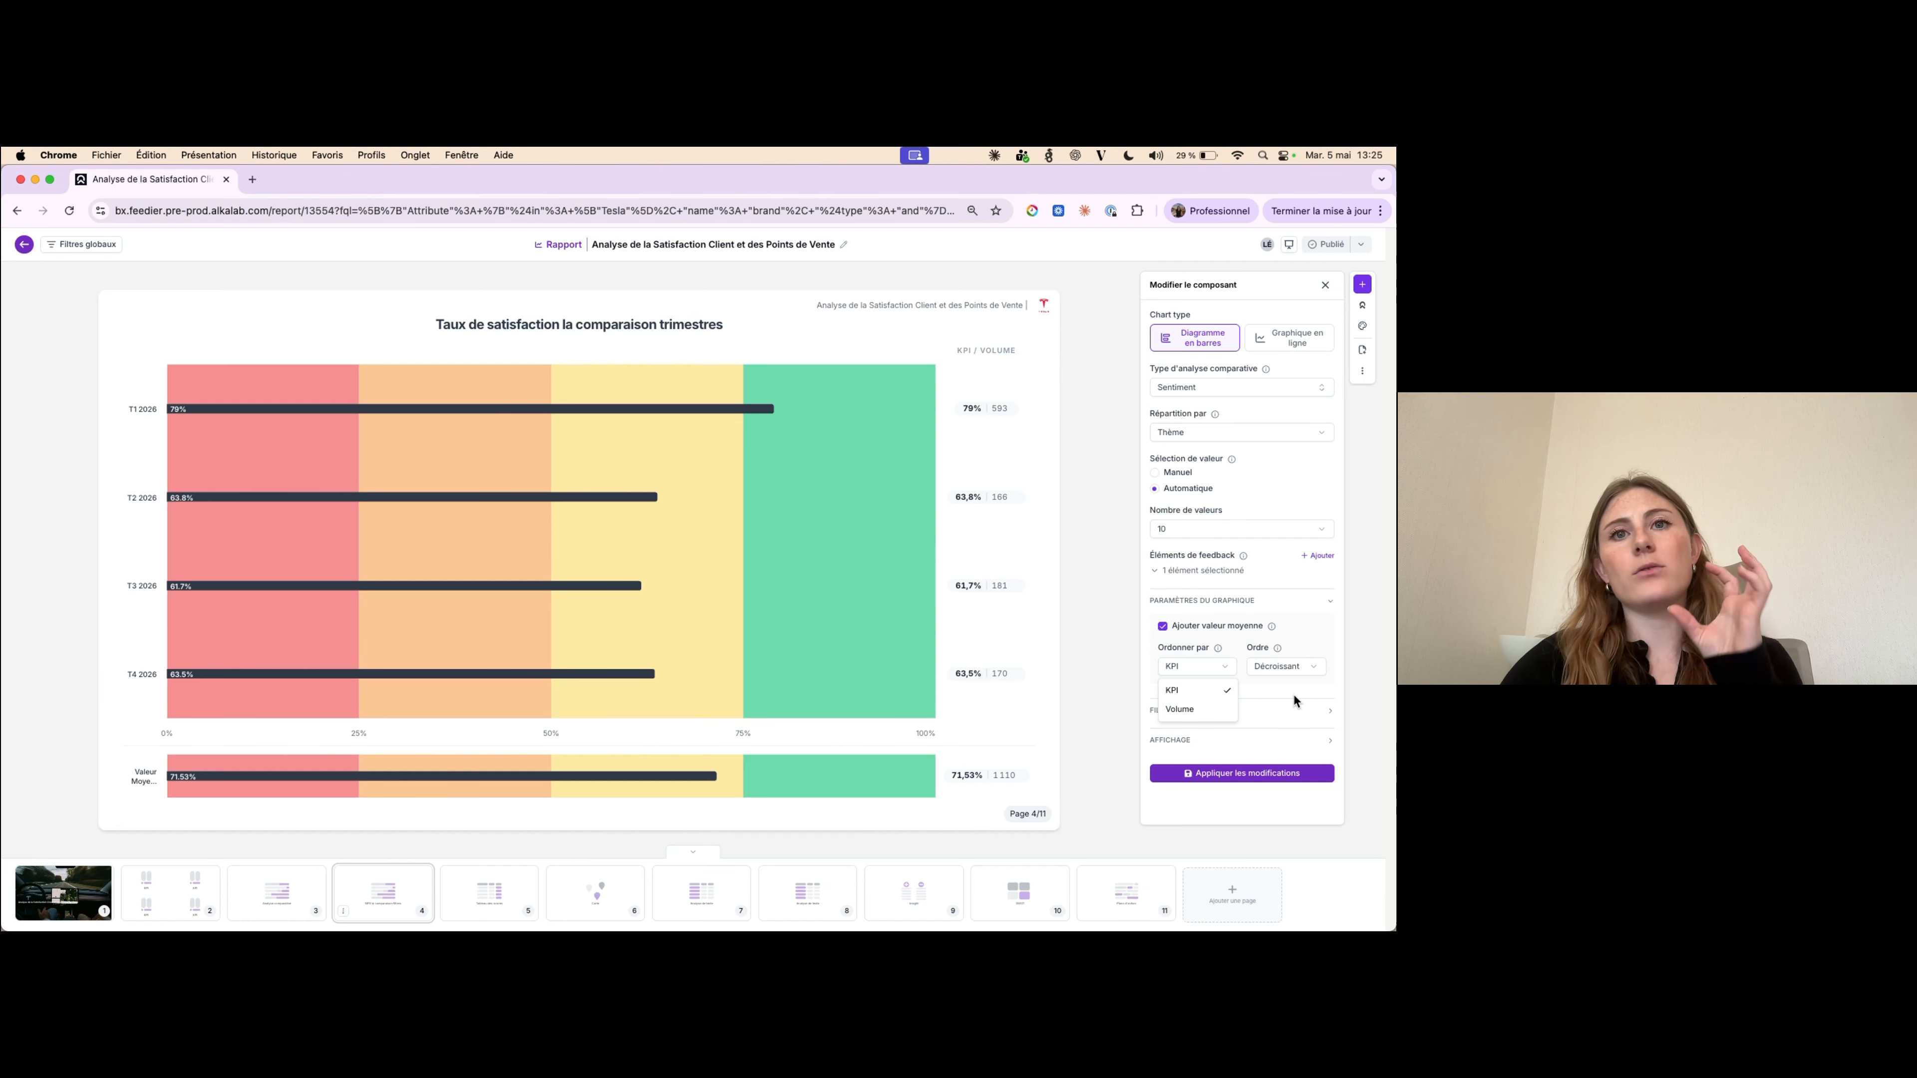
left_click(1289, 671)
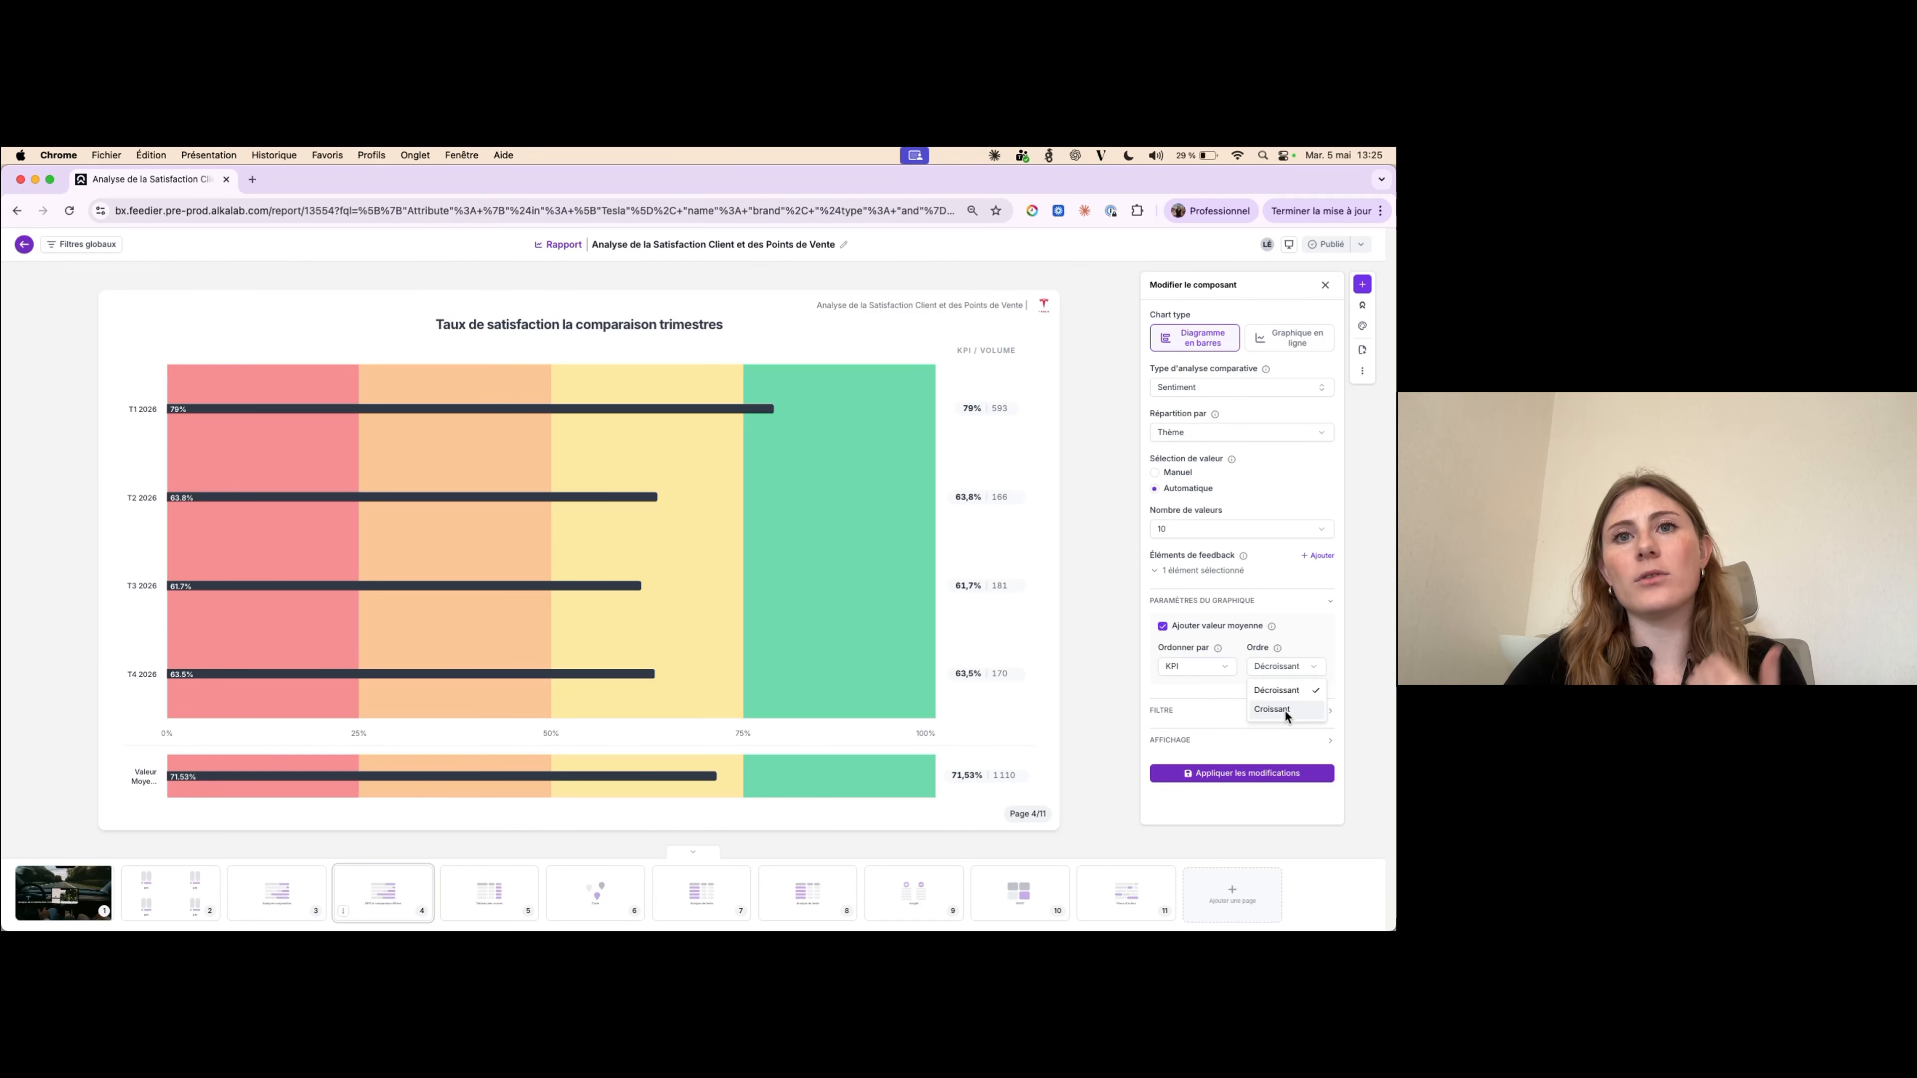
left_click(1188, 689)
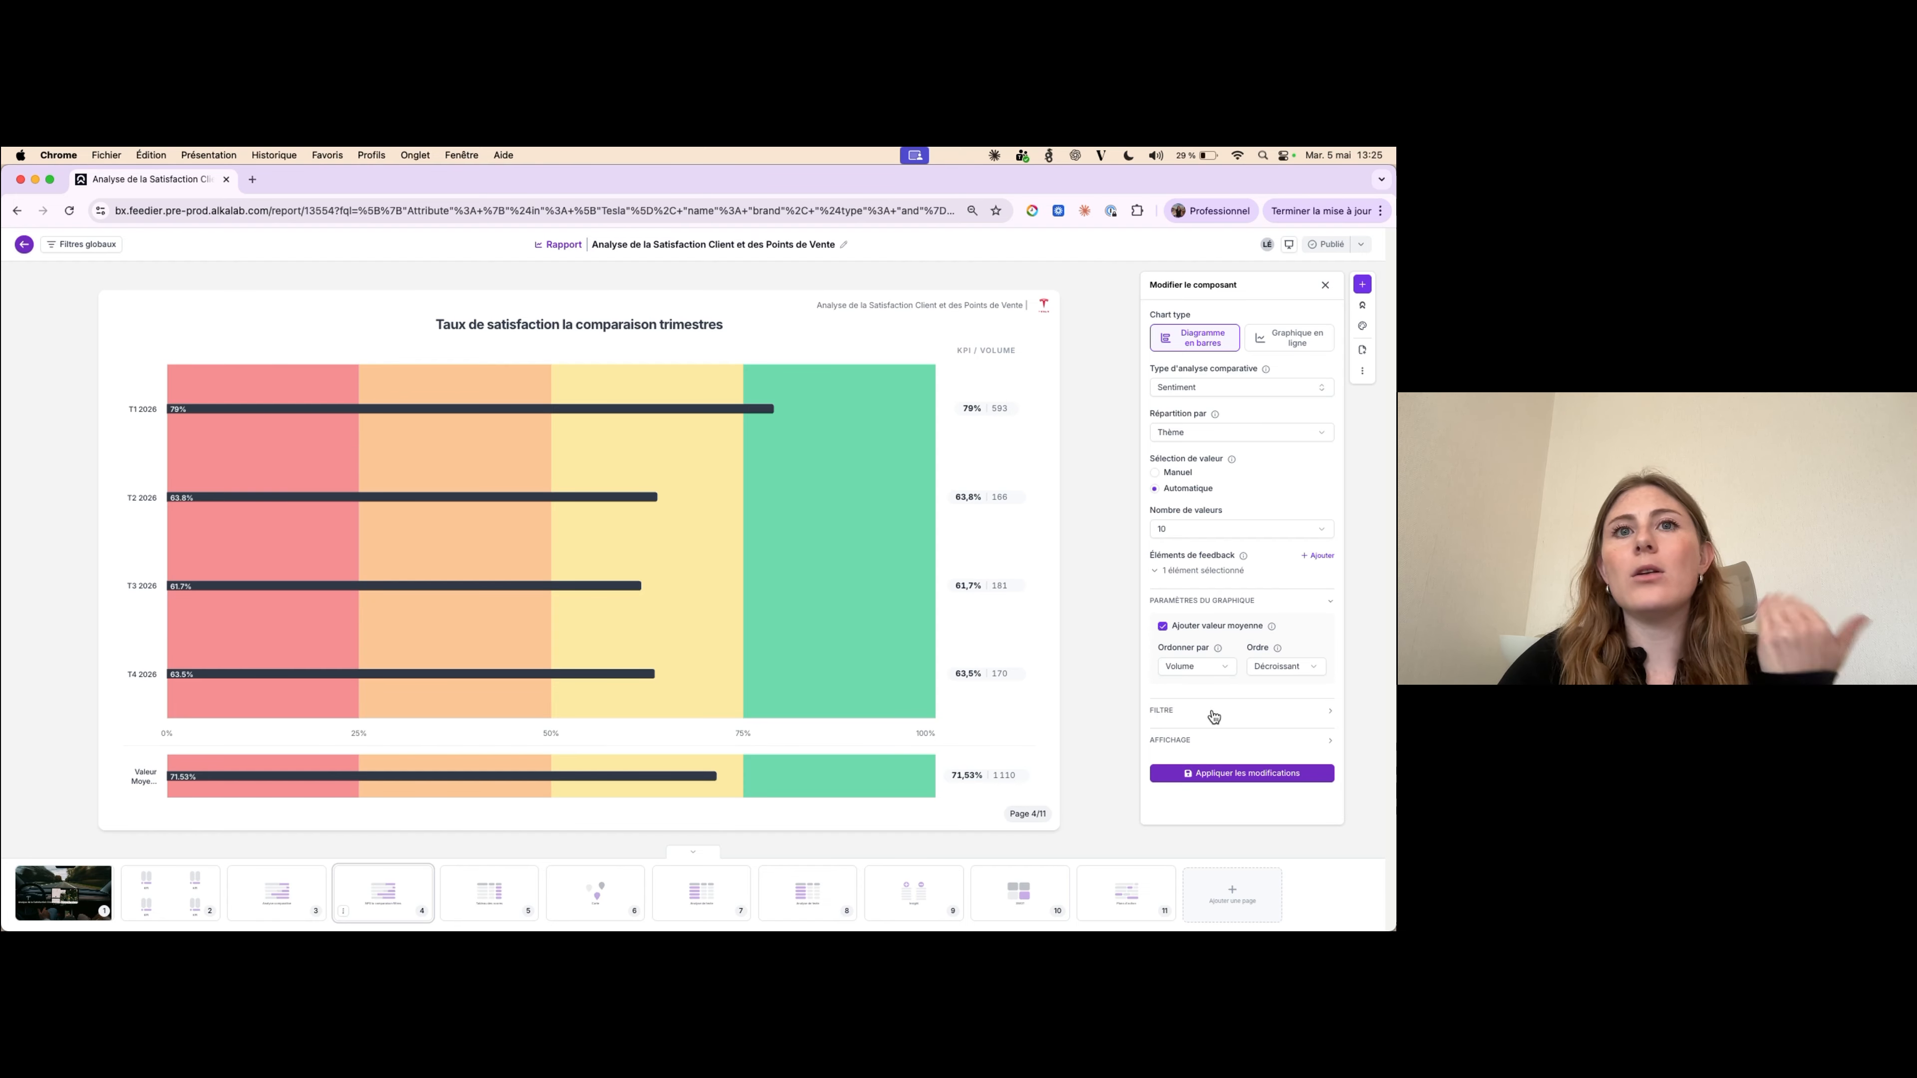
left_click(1241, 775)
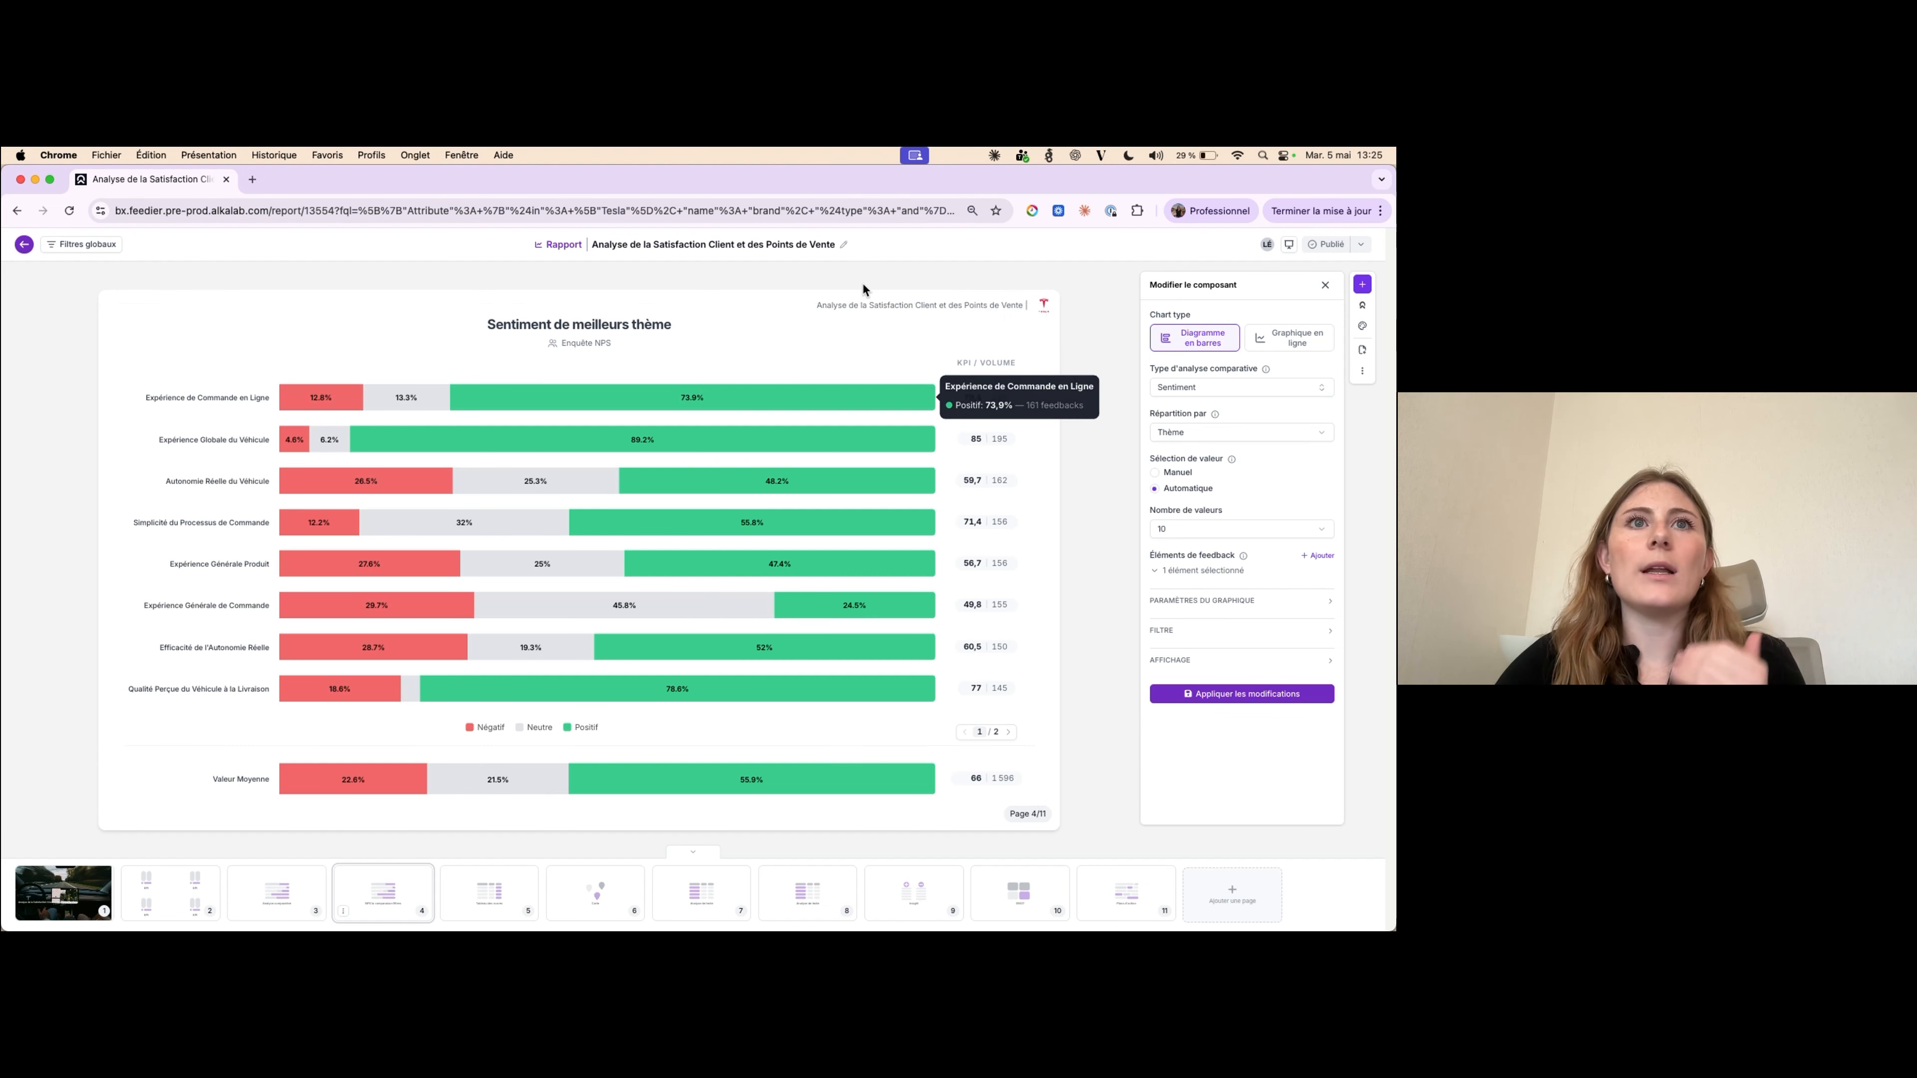
- Examine the KPI and volume details and the negative and neutral shares of the themes in the sentiment chart
mouse_move(961, 386)
mouse_move(973, 457)
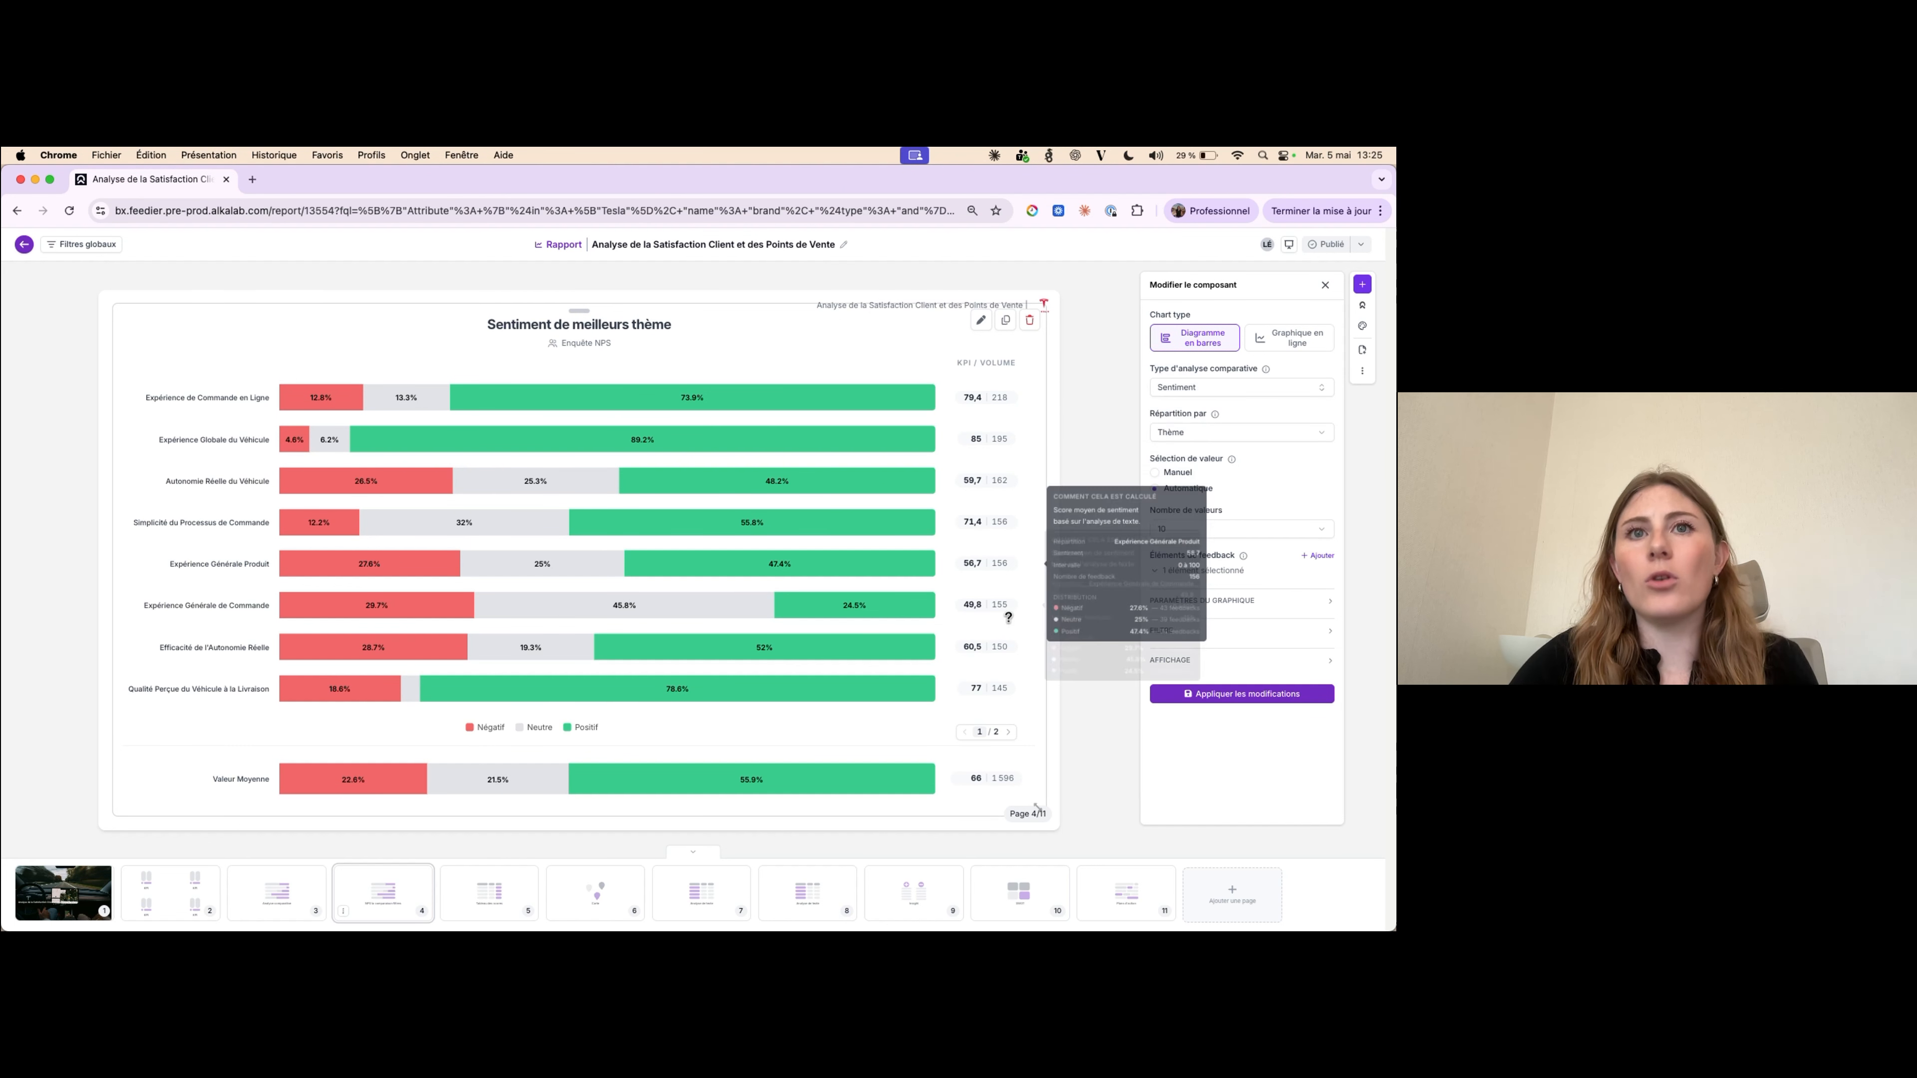
left_click(1238, 602)
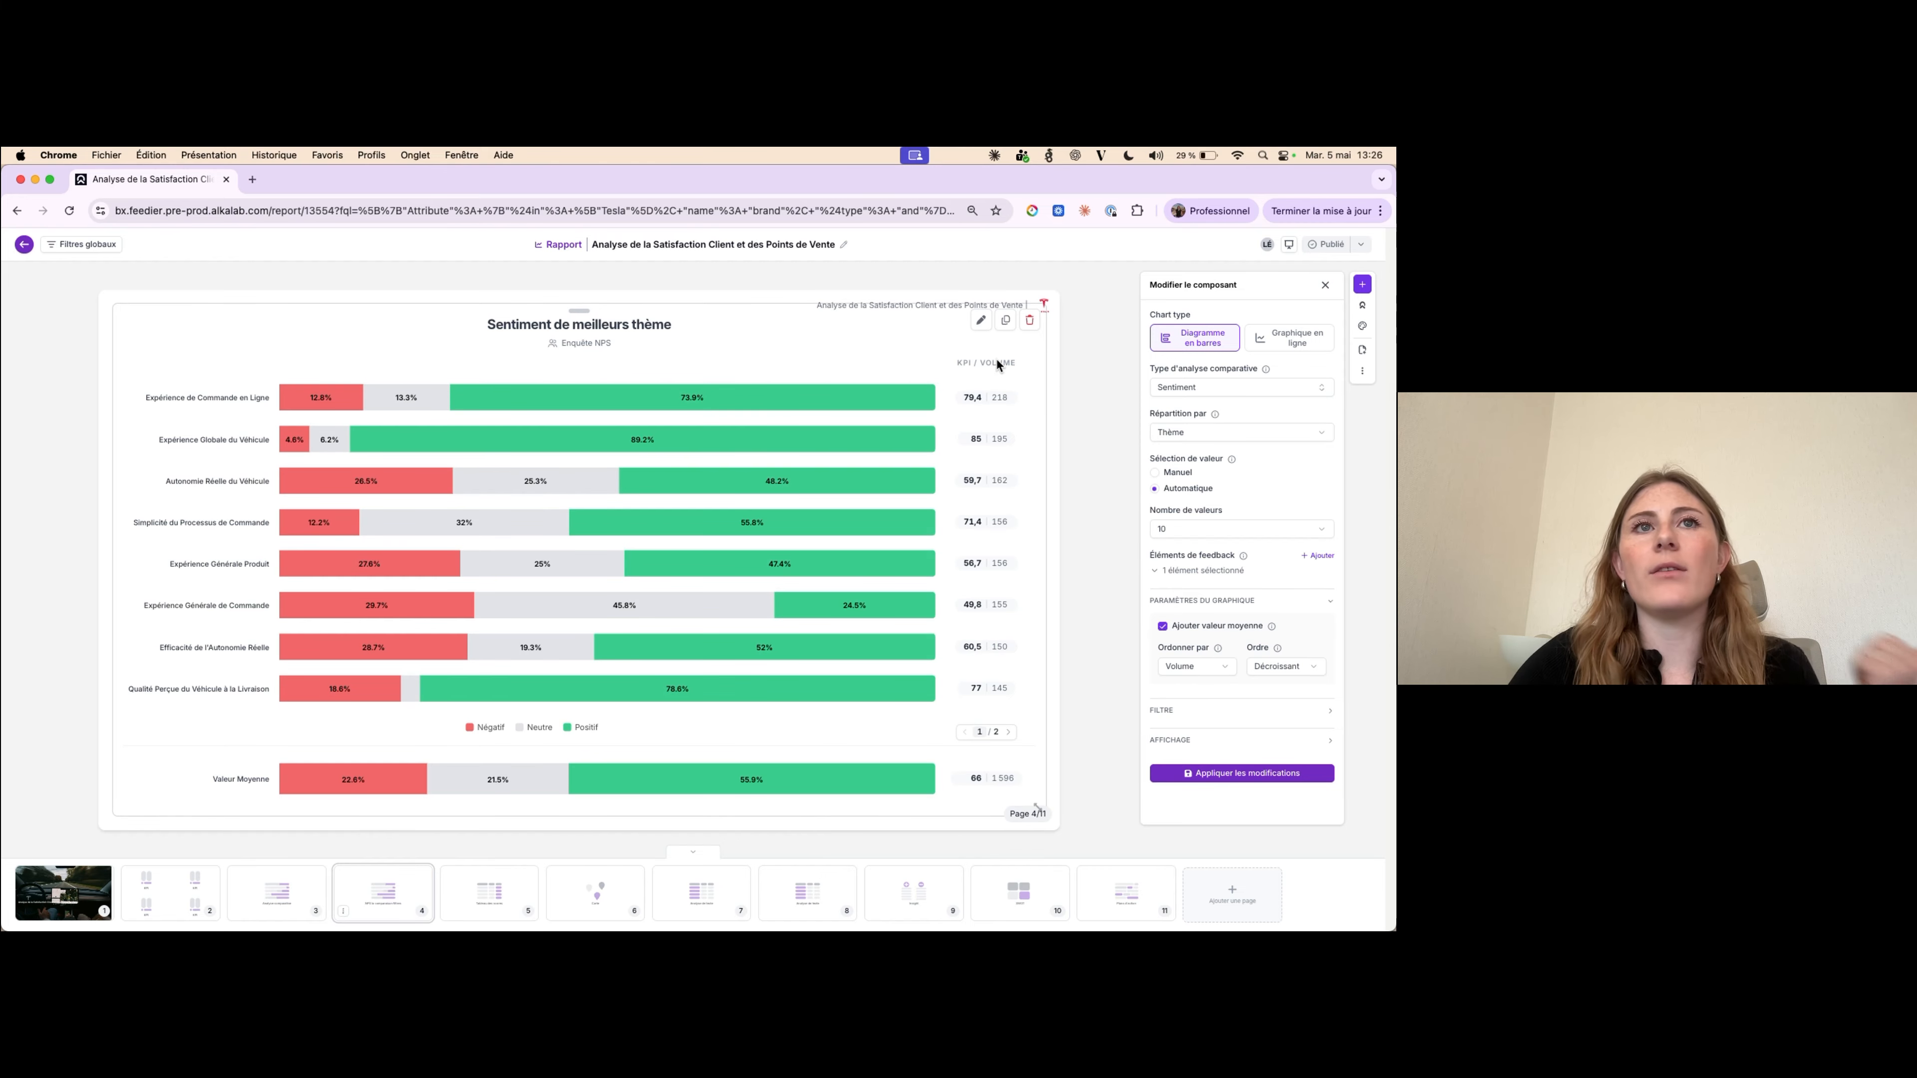
mouse_move(981, 545)
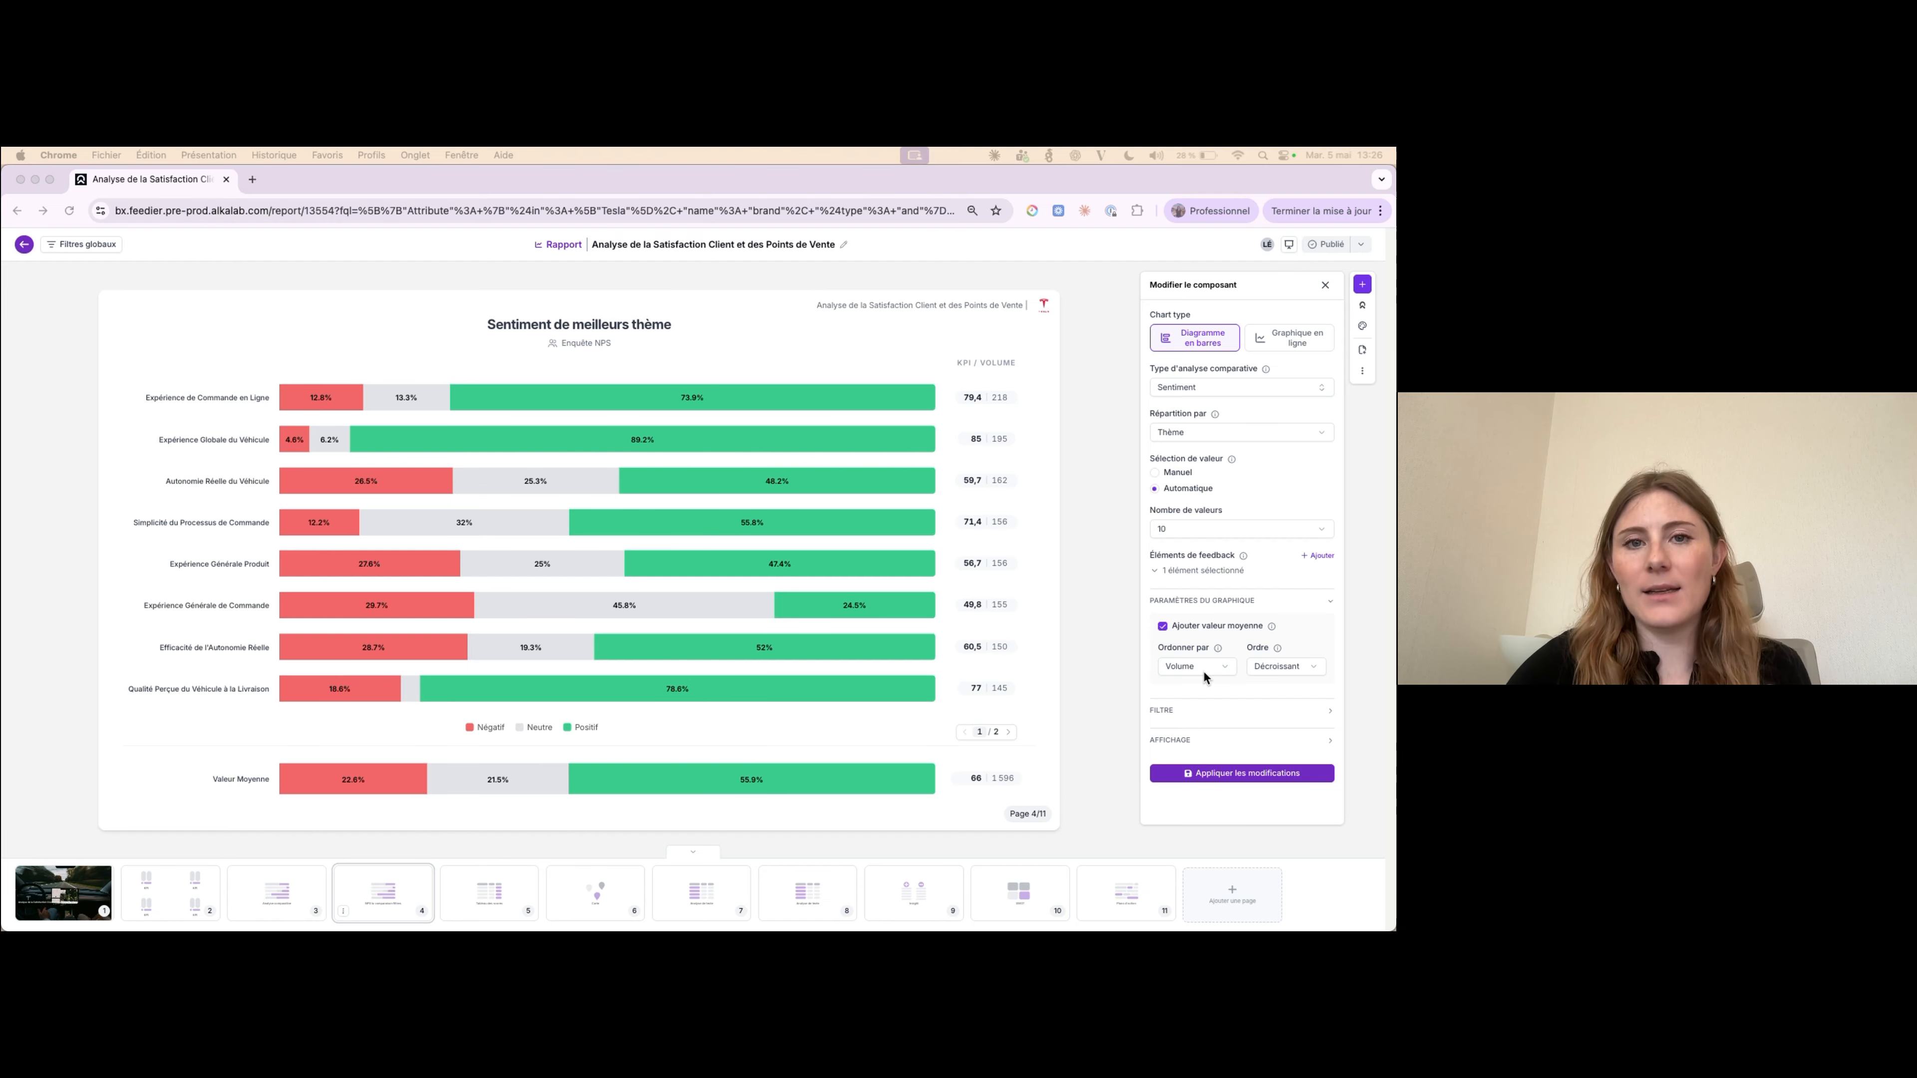
left_click(1047, 400)
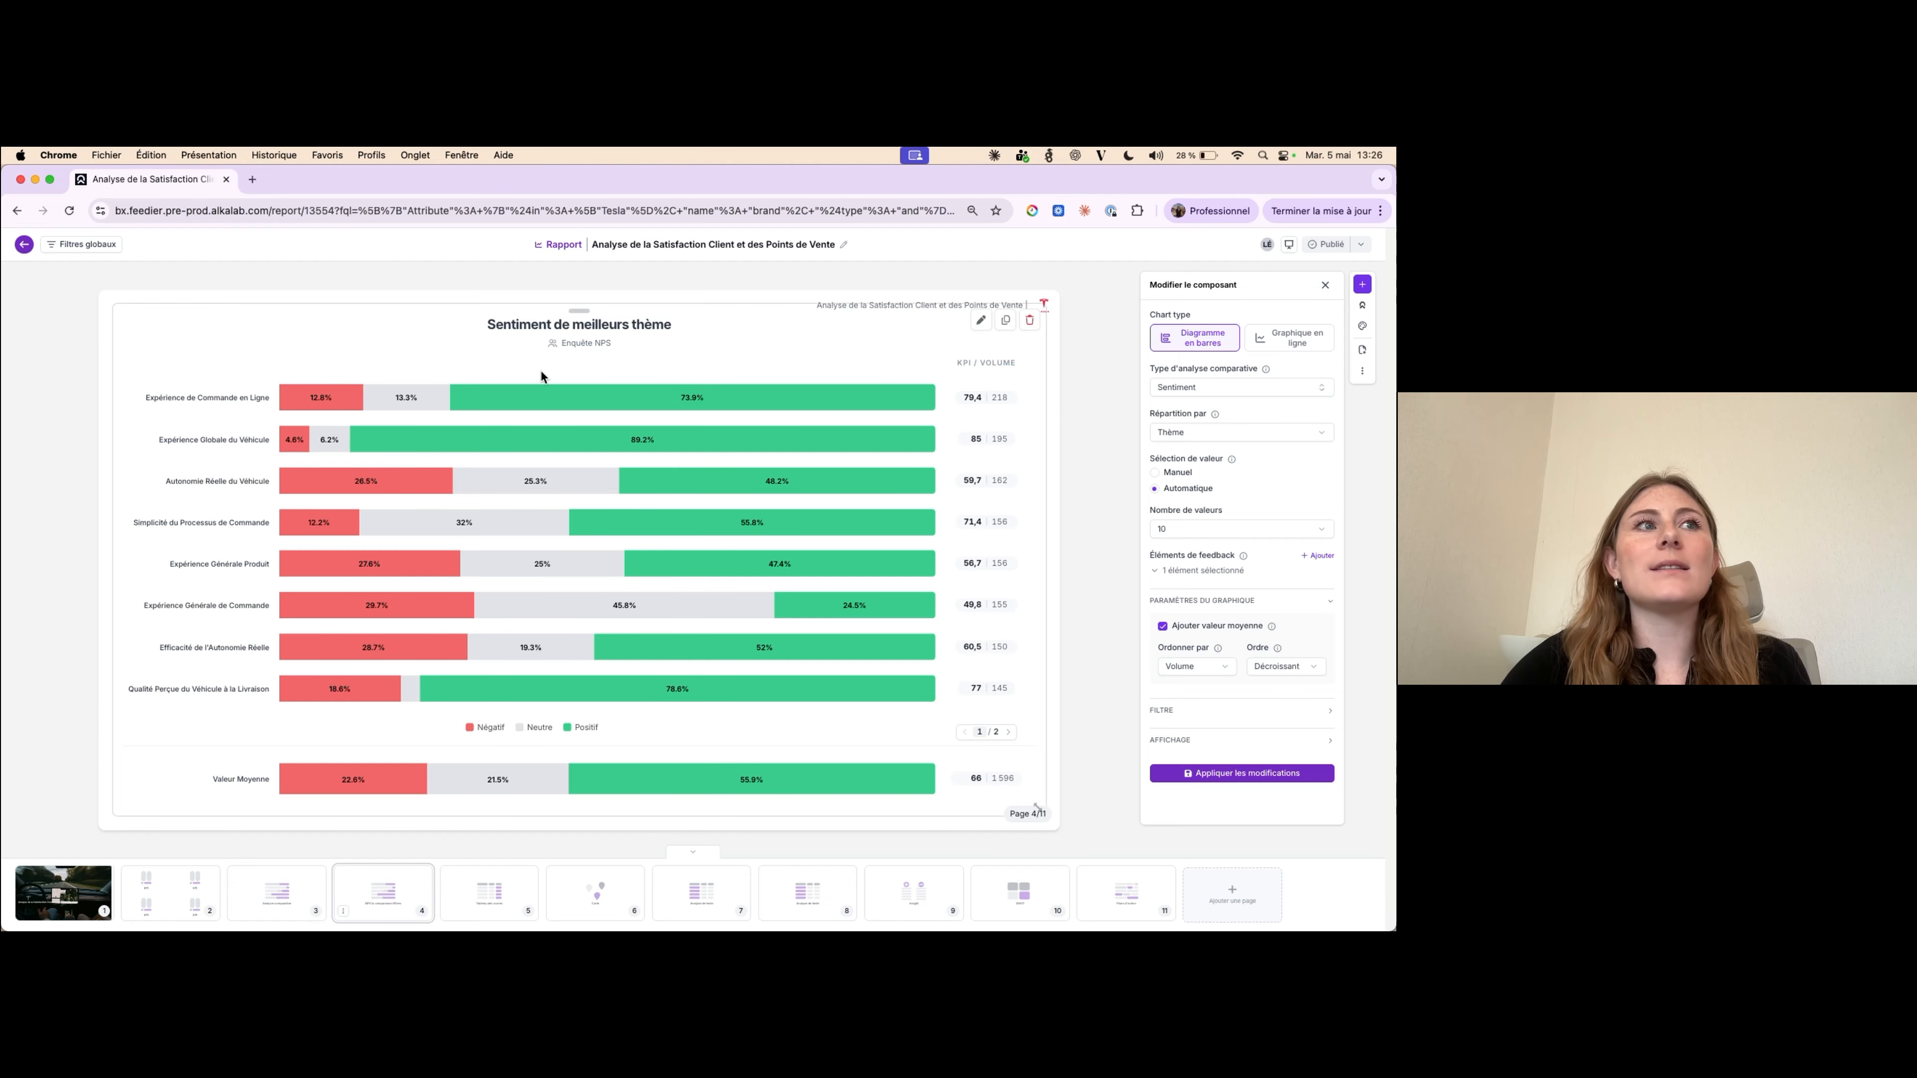
mouse_move(309, 399)
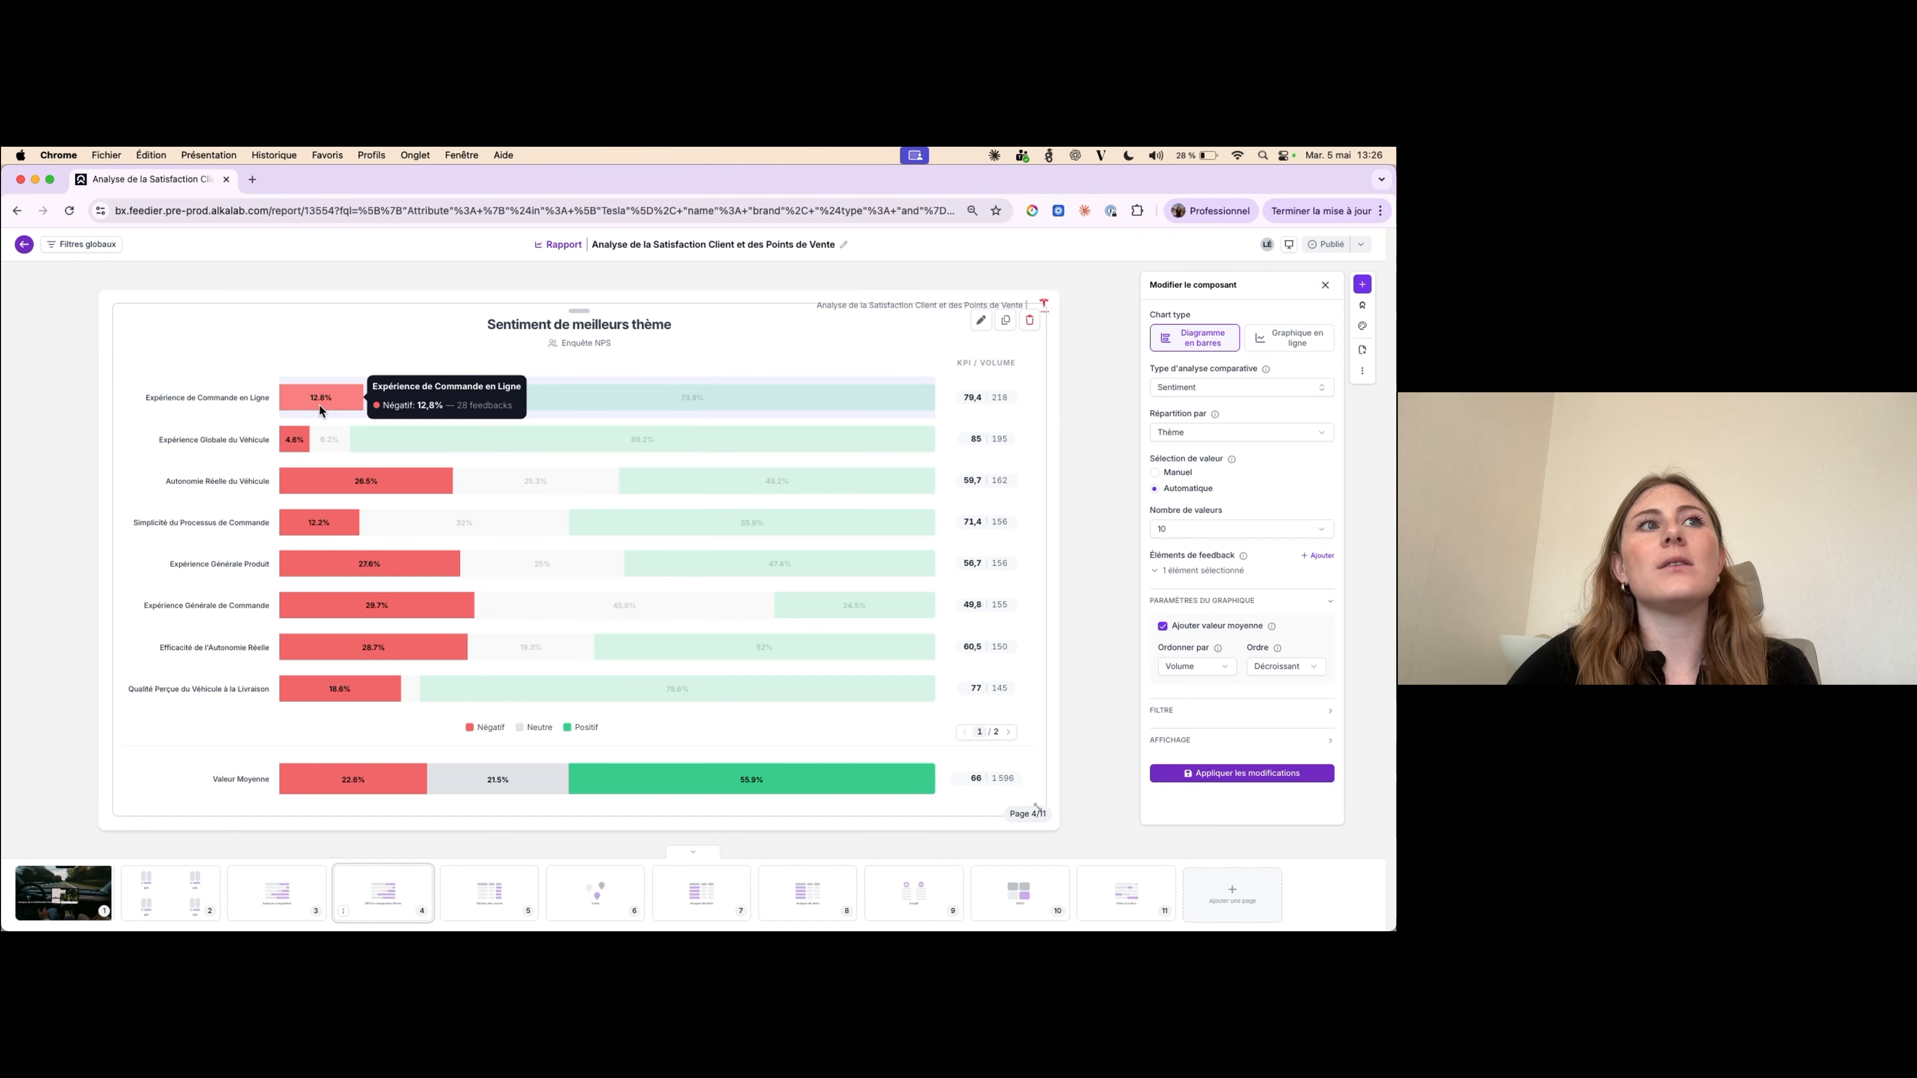
mouse_move(428, 395)
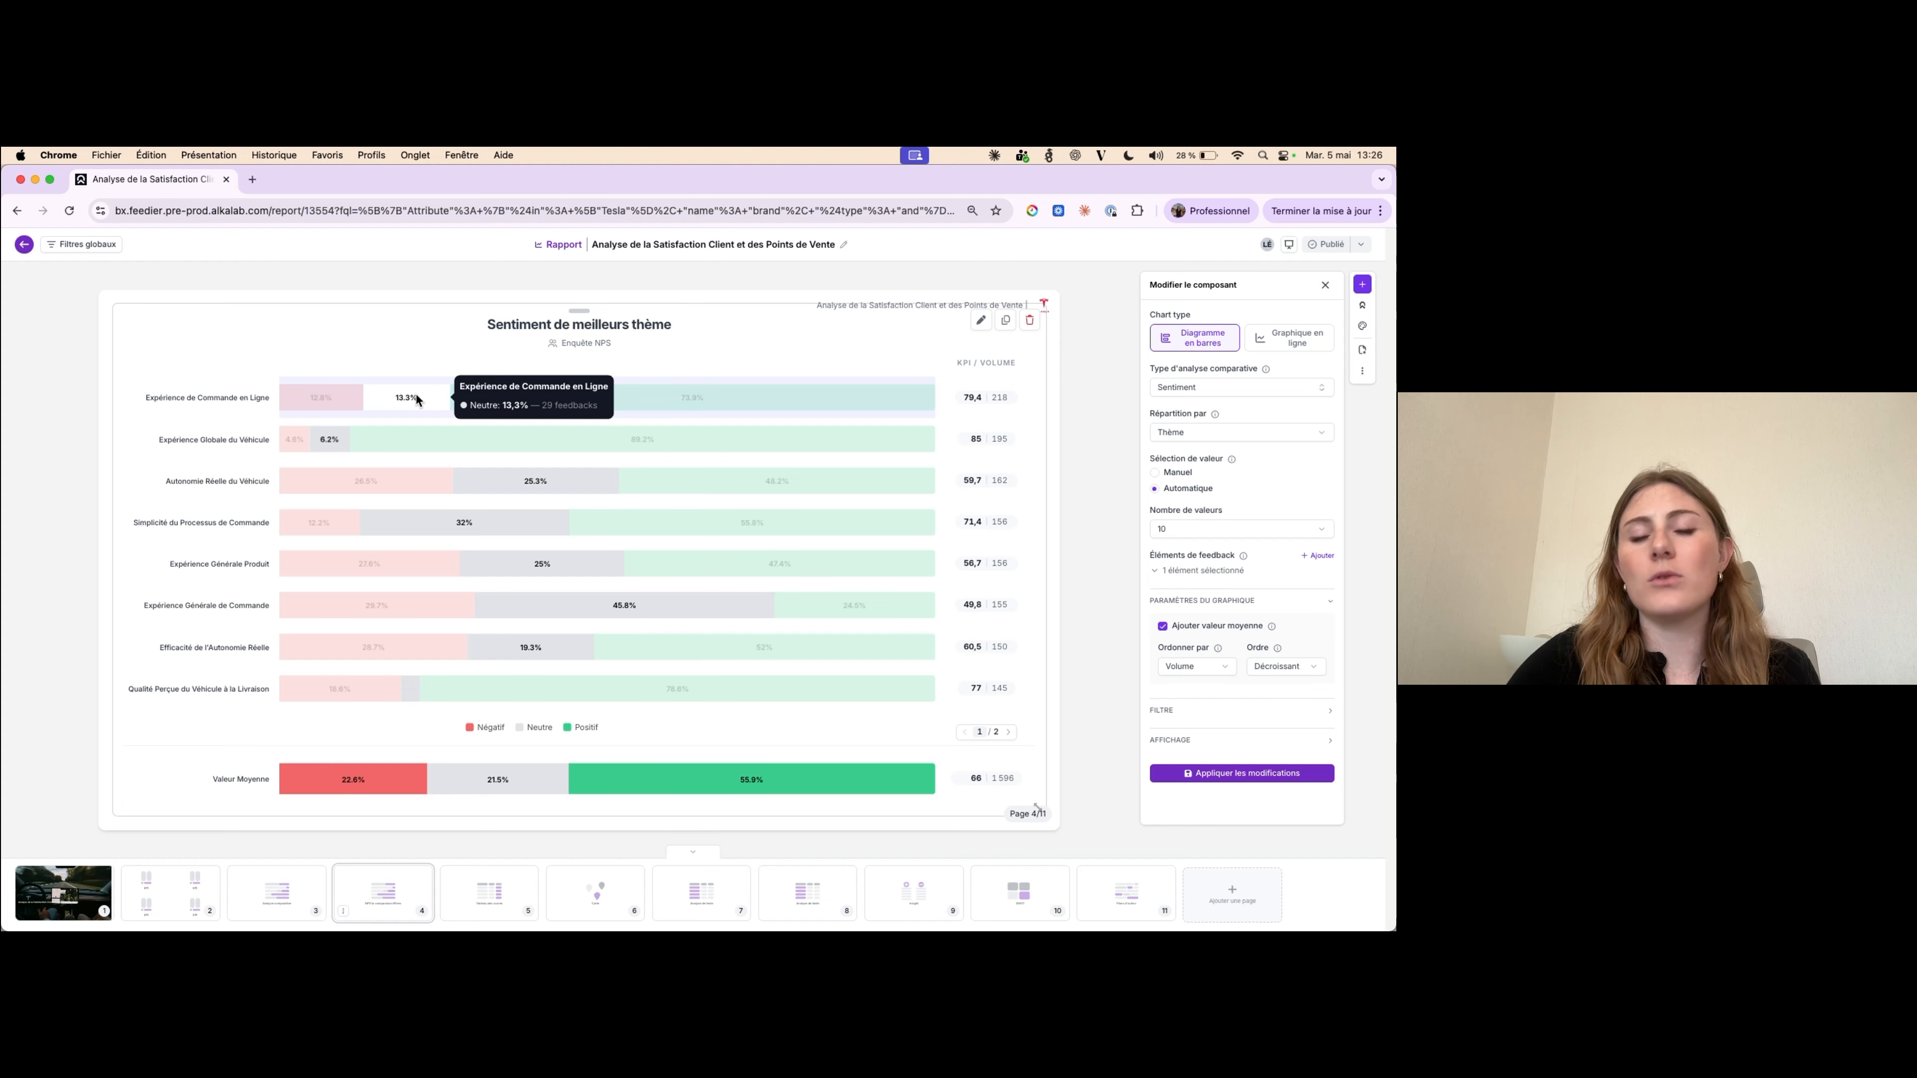
mouse_move(301, 450)
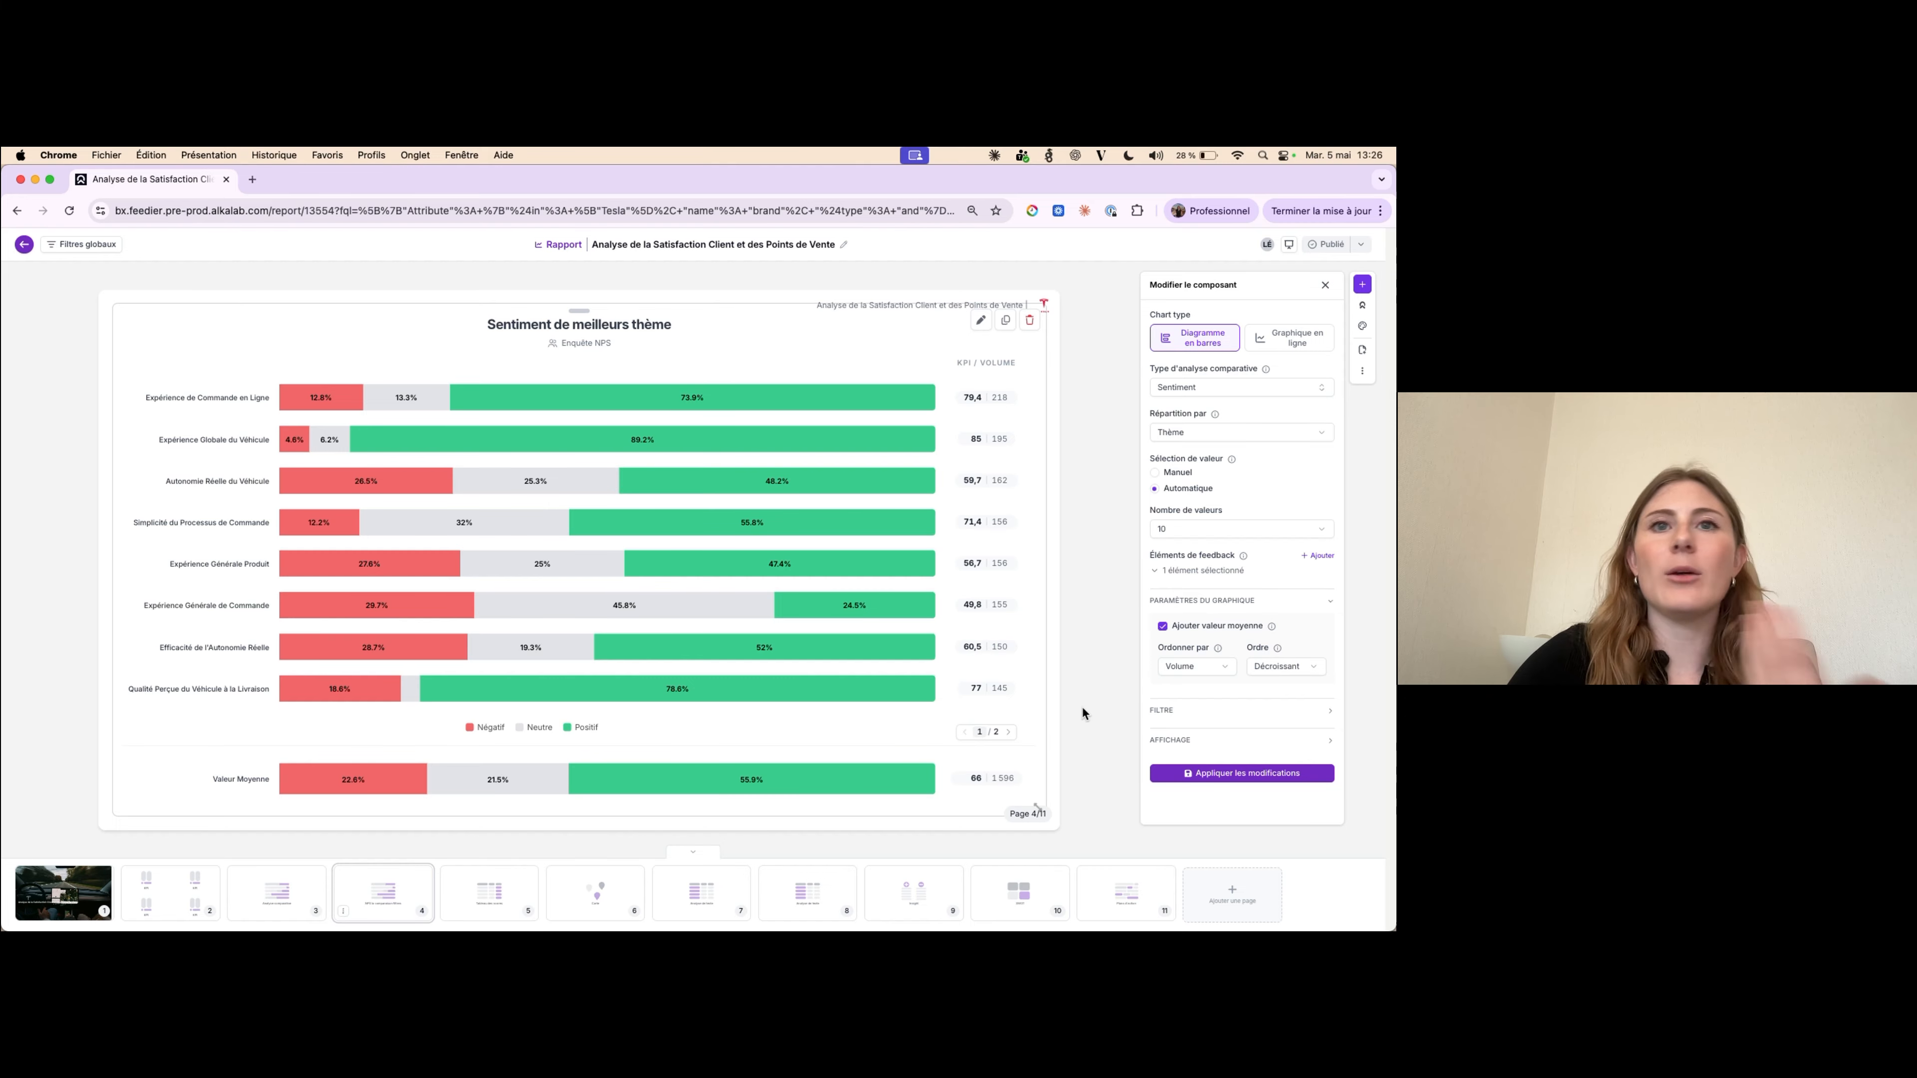
- Order the theme sentiment chart by KPI, apply the change and look over the resulting bars and the filter options
left_click(1209, 688)
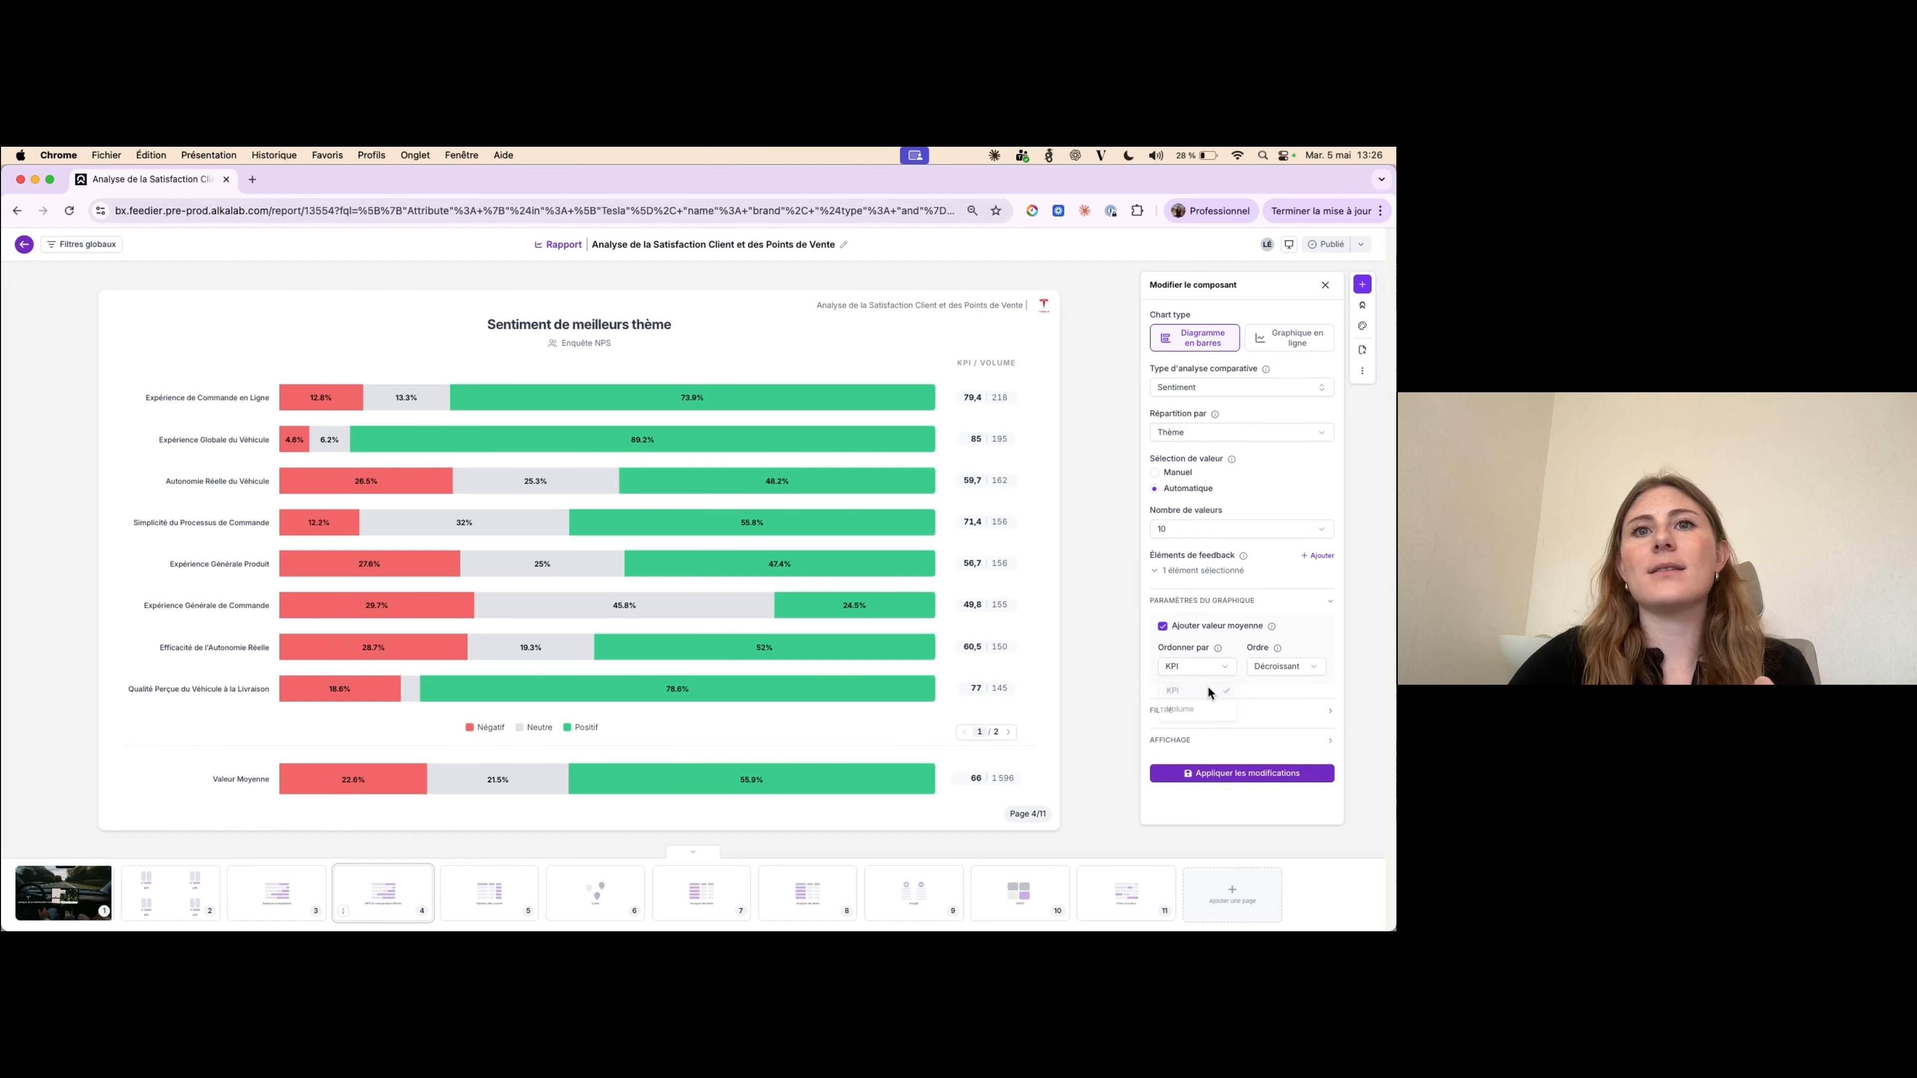
left_click(1252, 775)
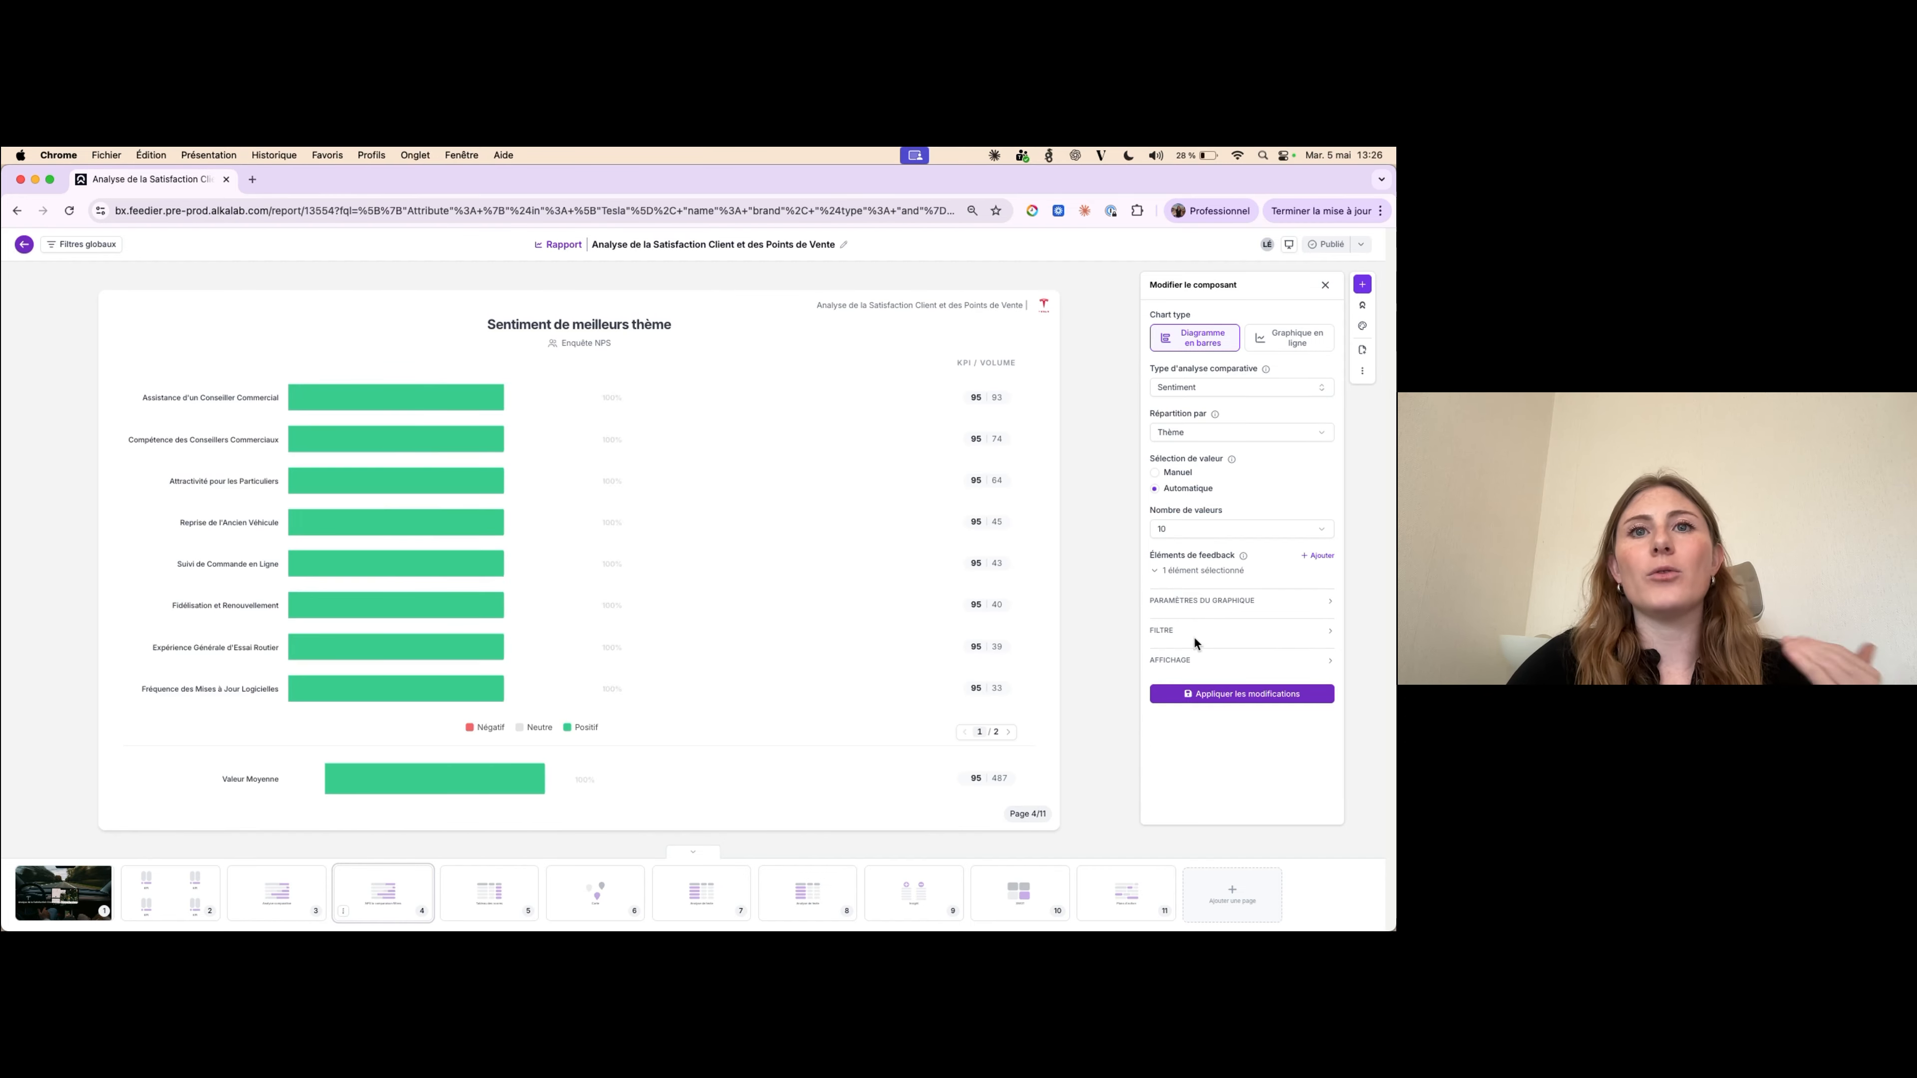
left_click(1193, 633)
mouse_move(797, 399)
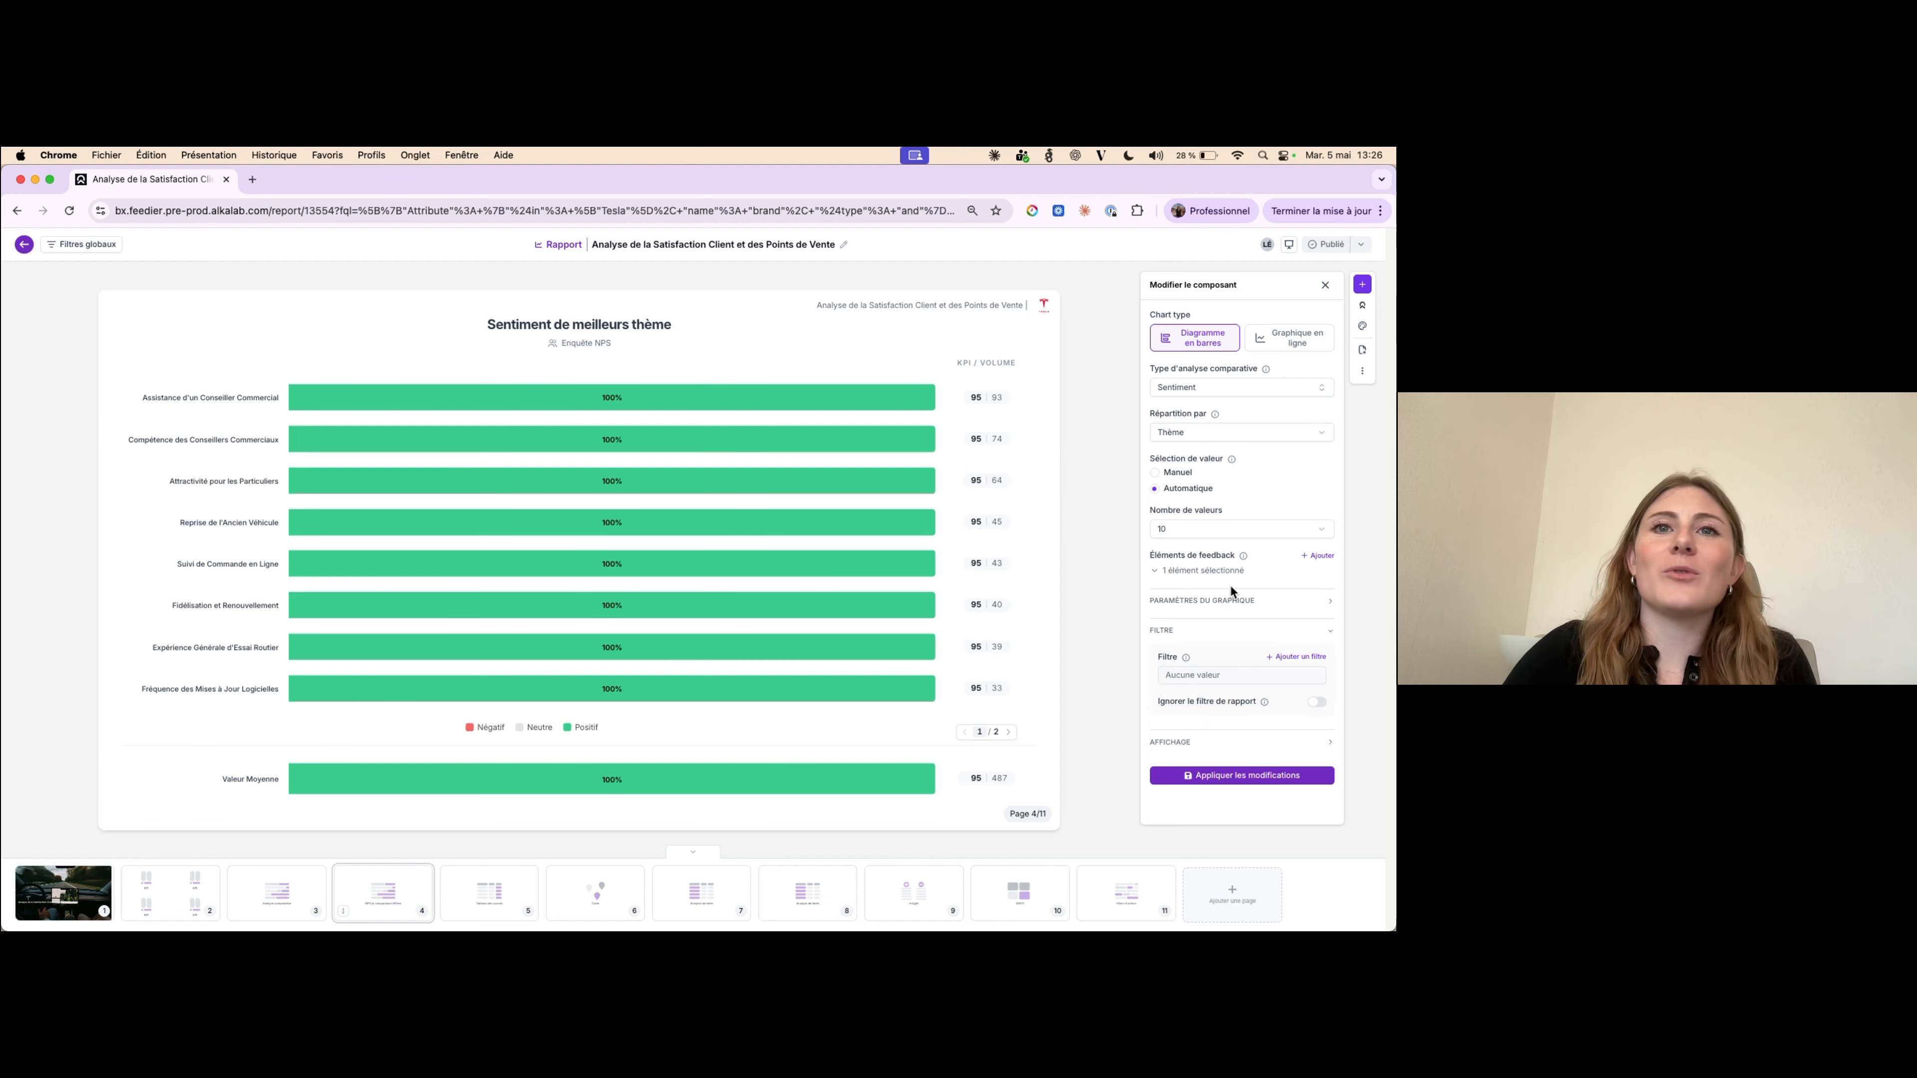
- Enable the sentiment chart's footer, apply the change, and delete the generated footer text
left_click(1232, 601)
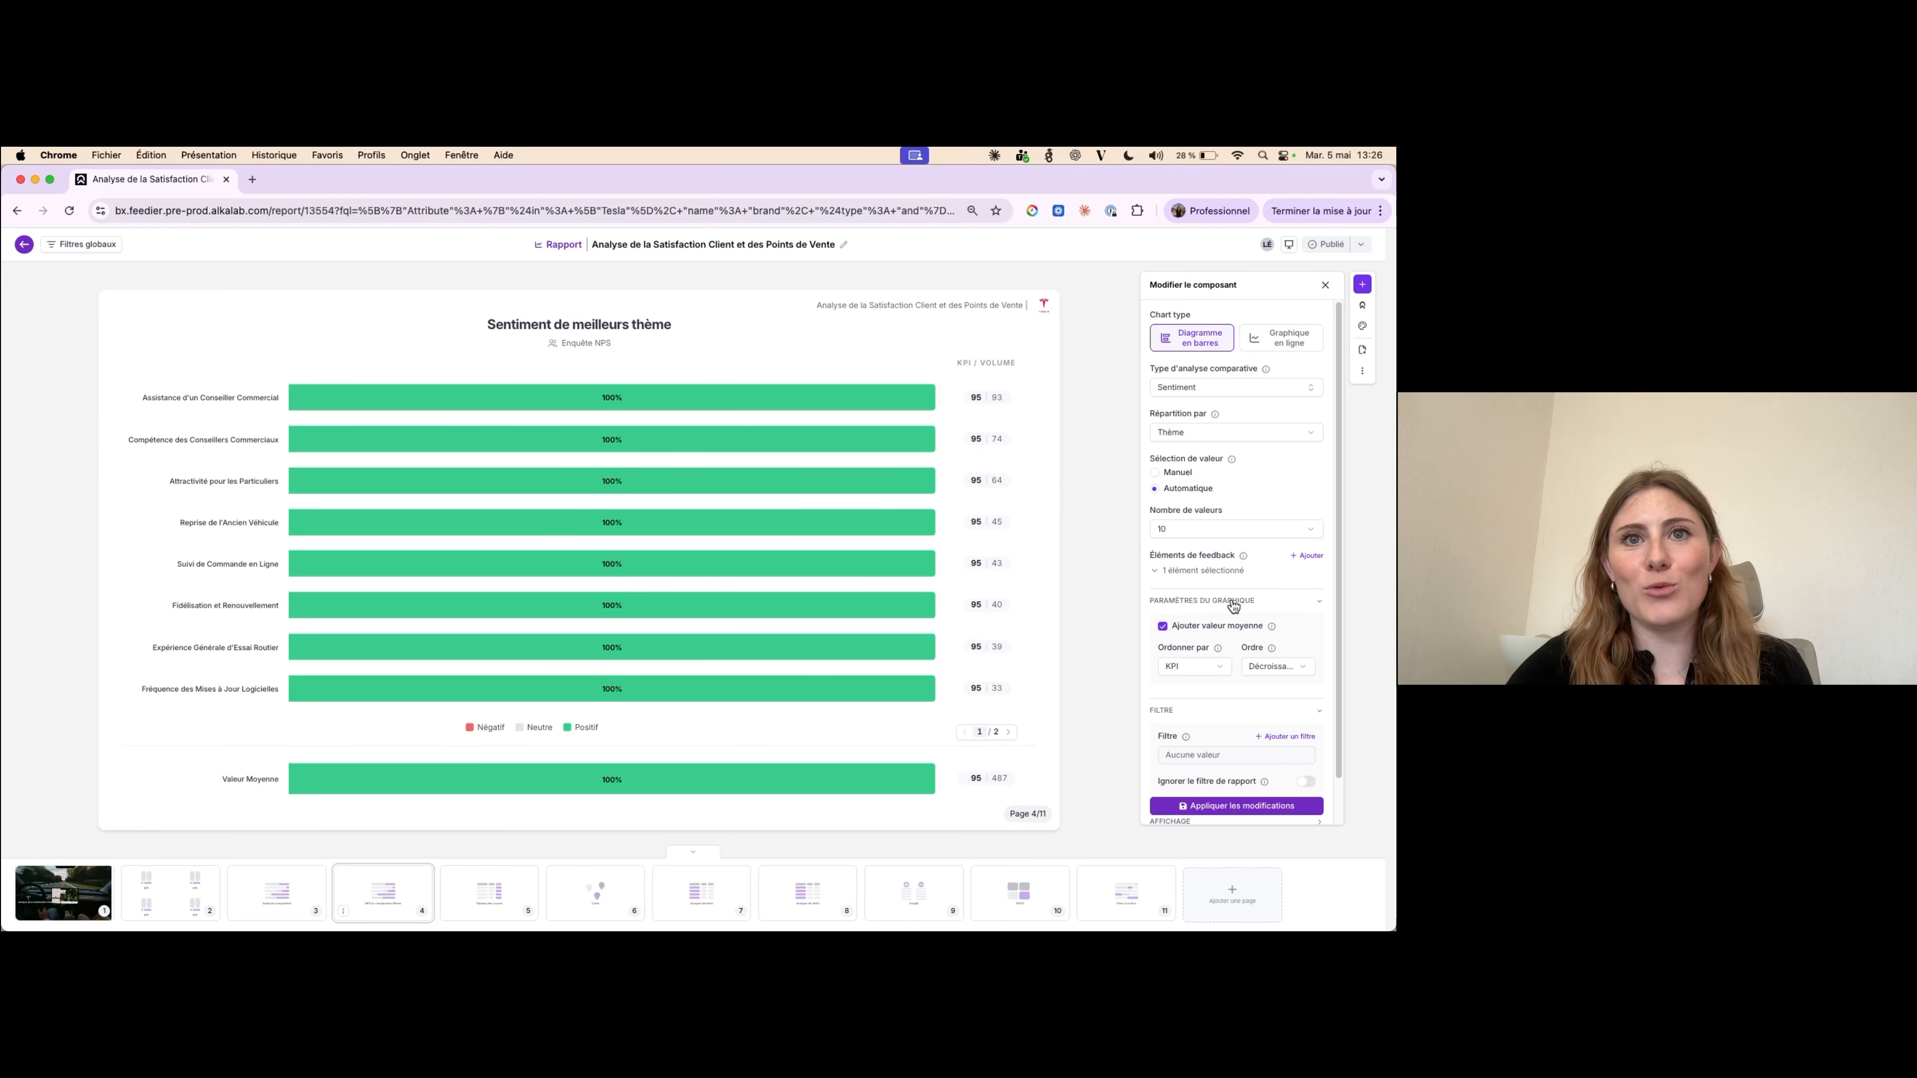
scroll(1205, 682, "down", 2)
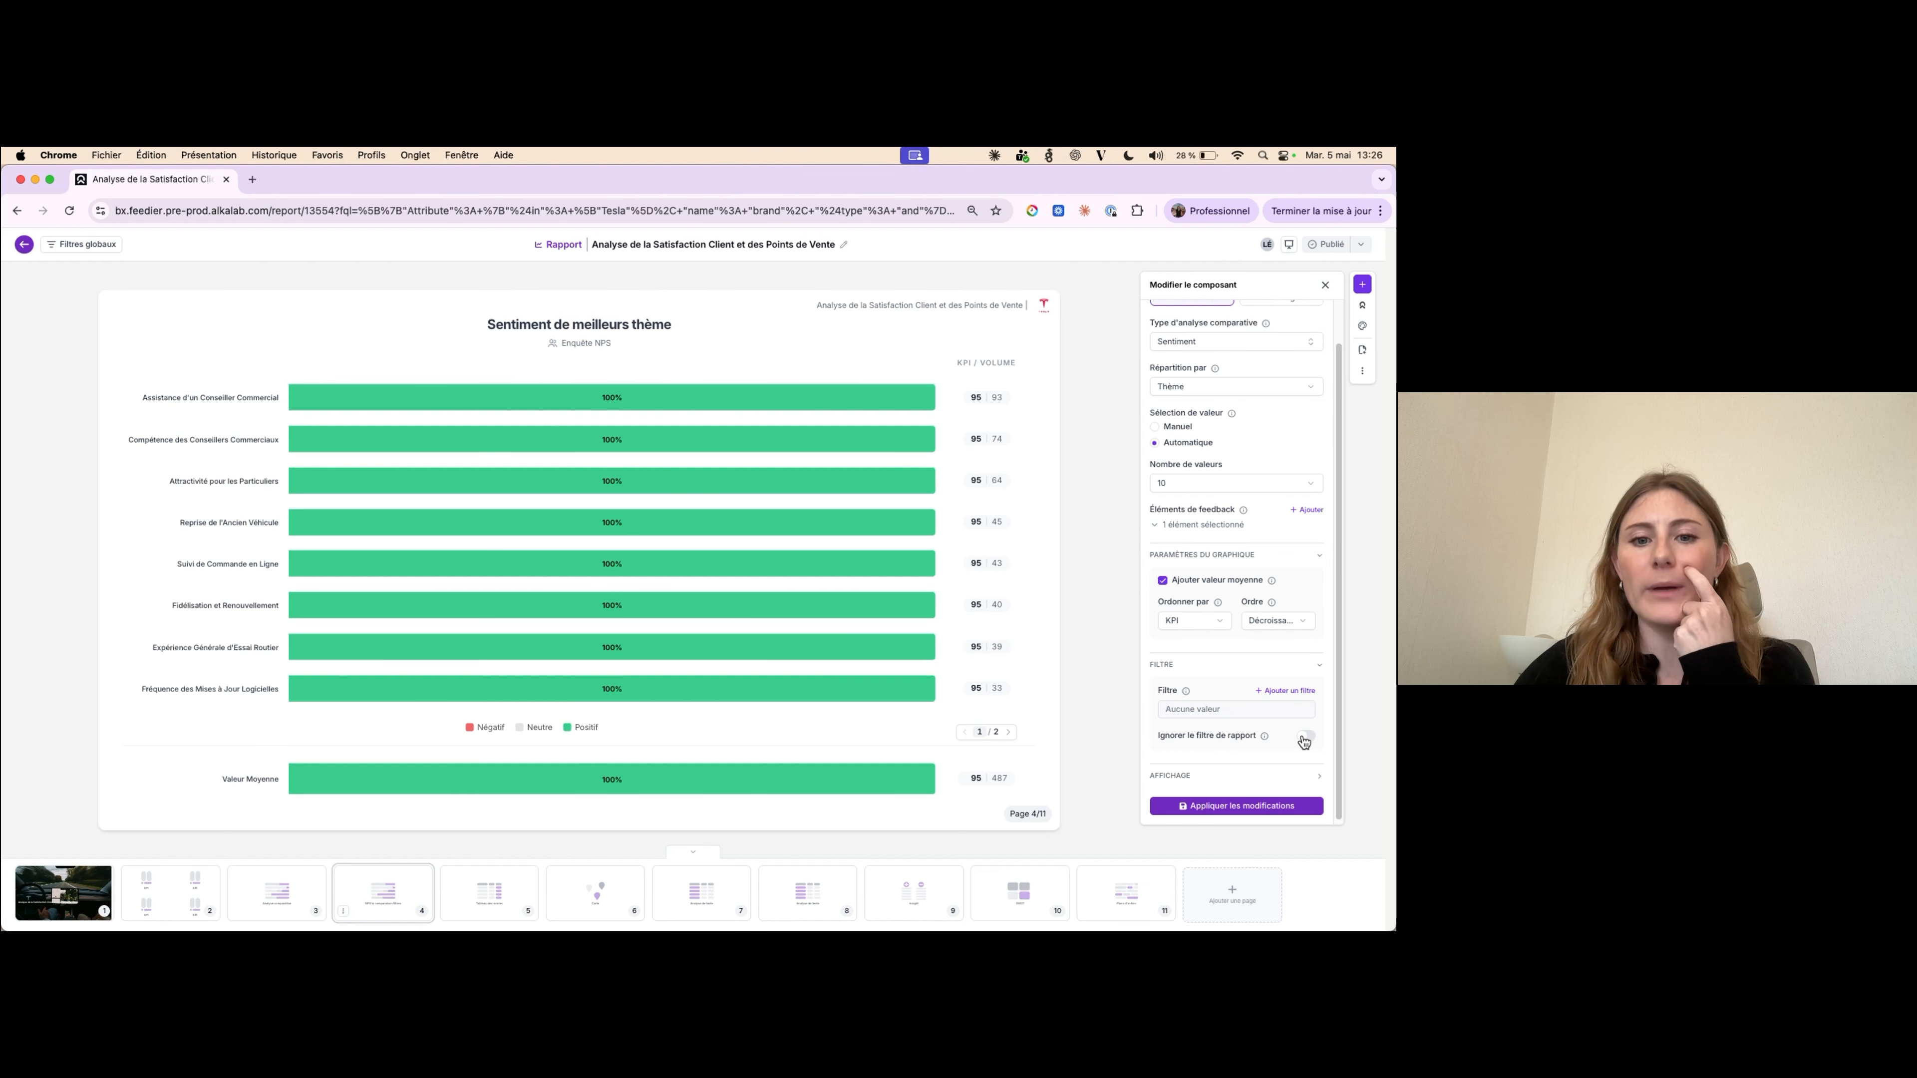
scroll(1299, 747, "down", 1)
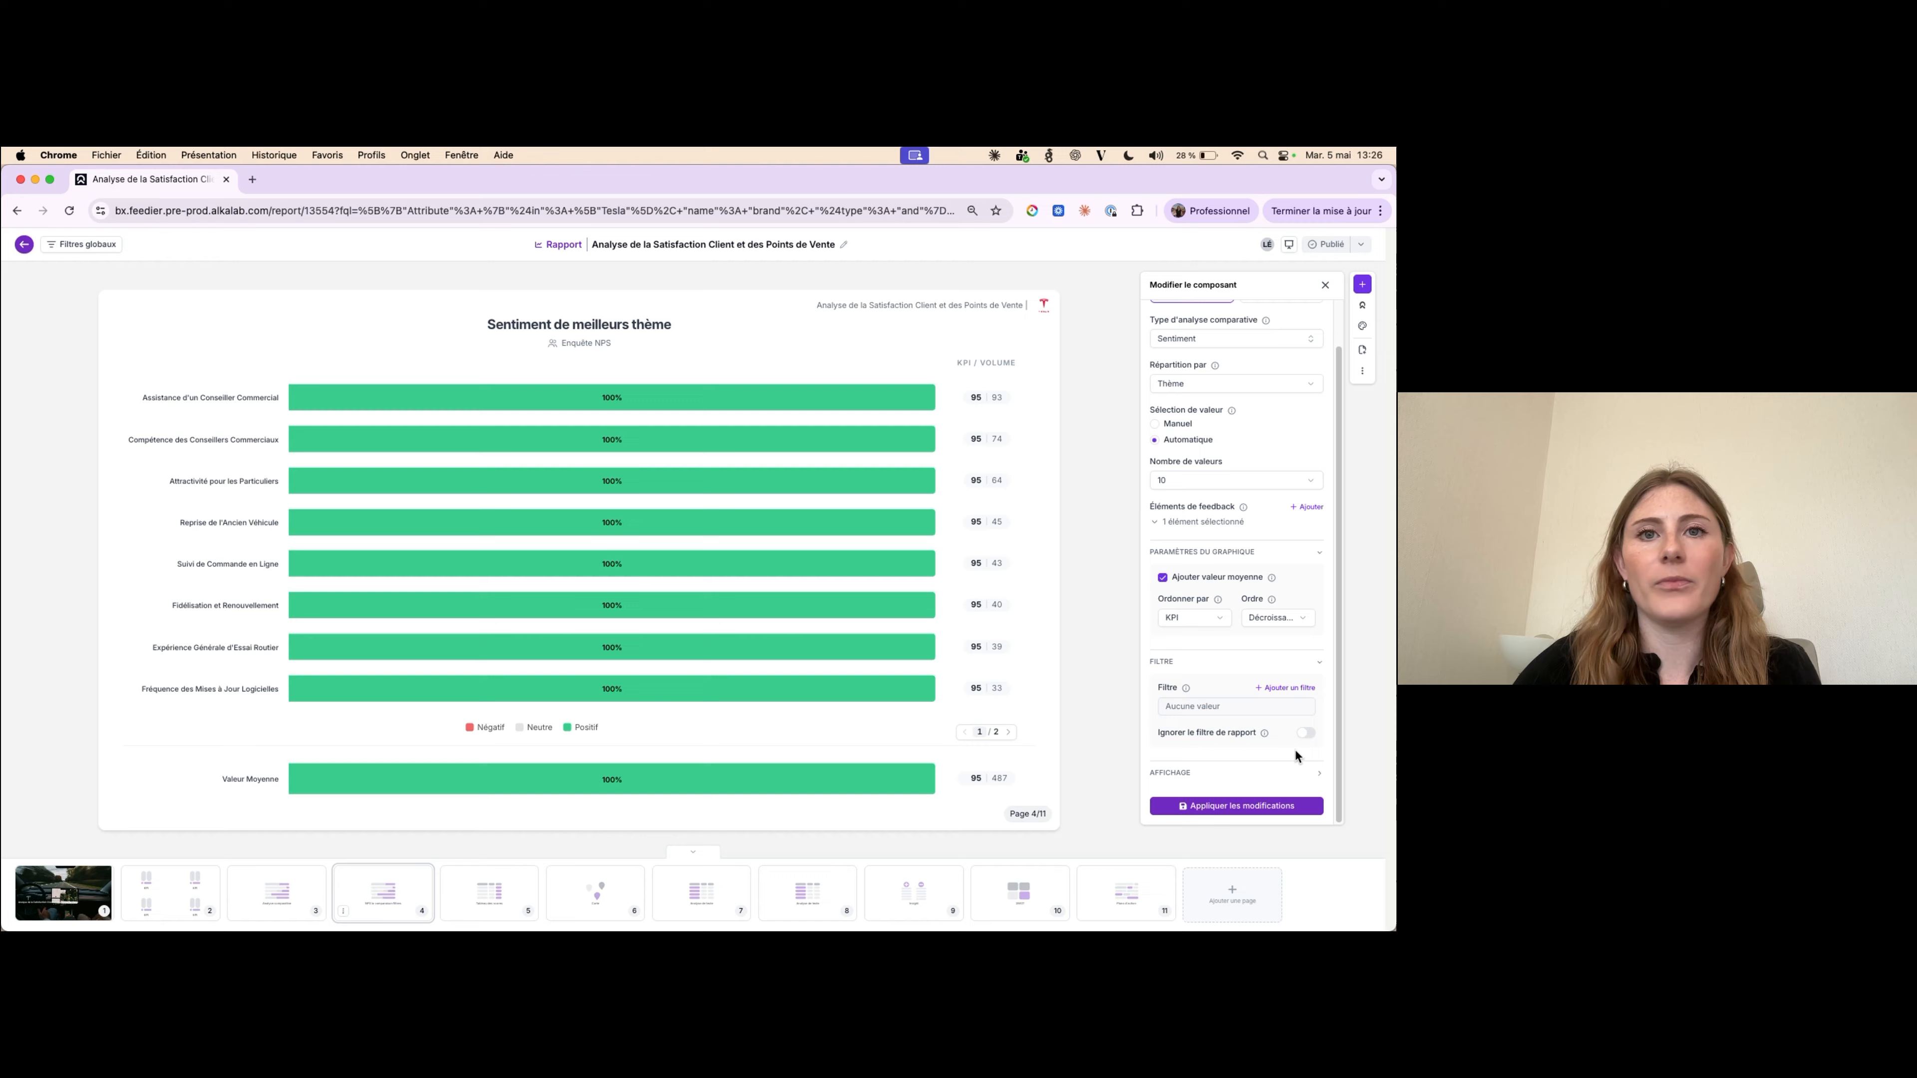
left_click(1199, 772)
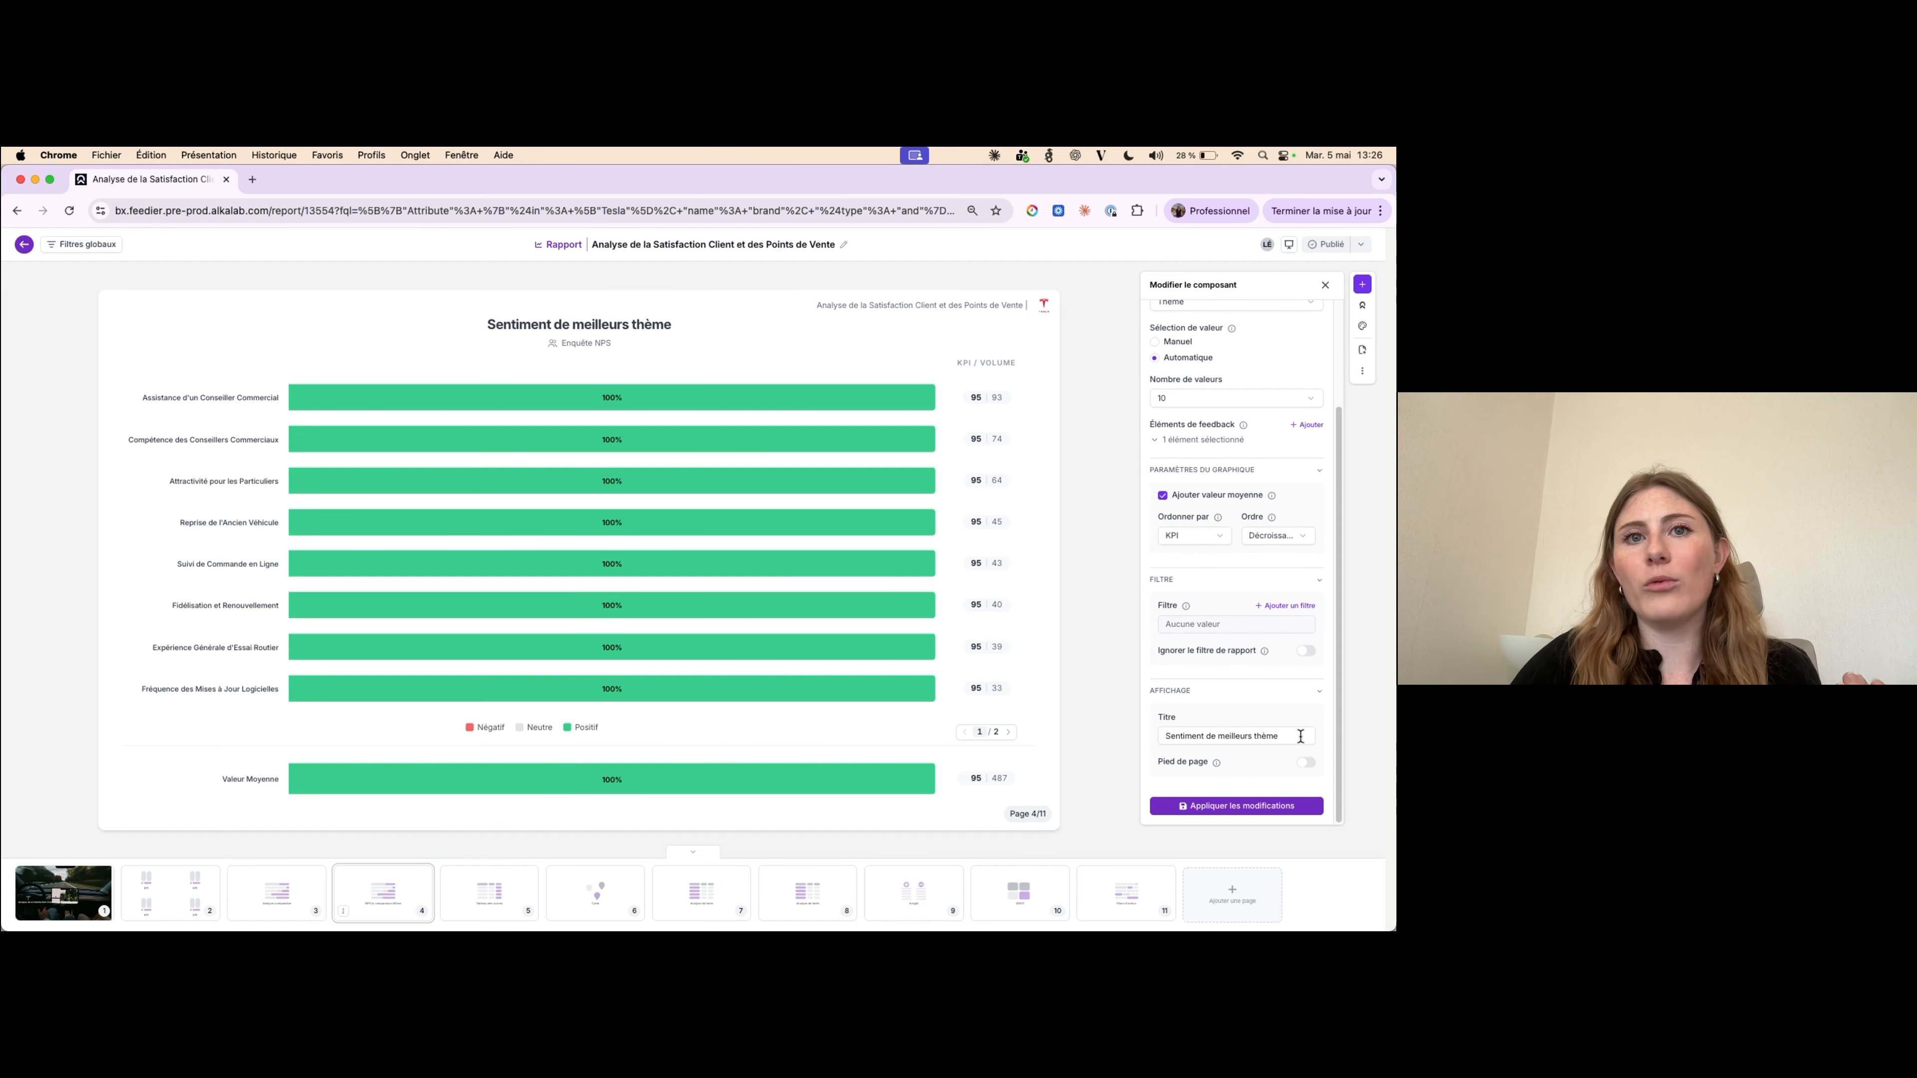
left_click_drag(1299, 736, 1092, 741)
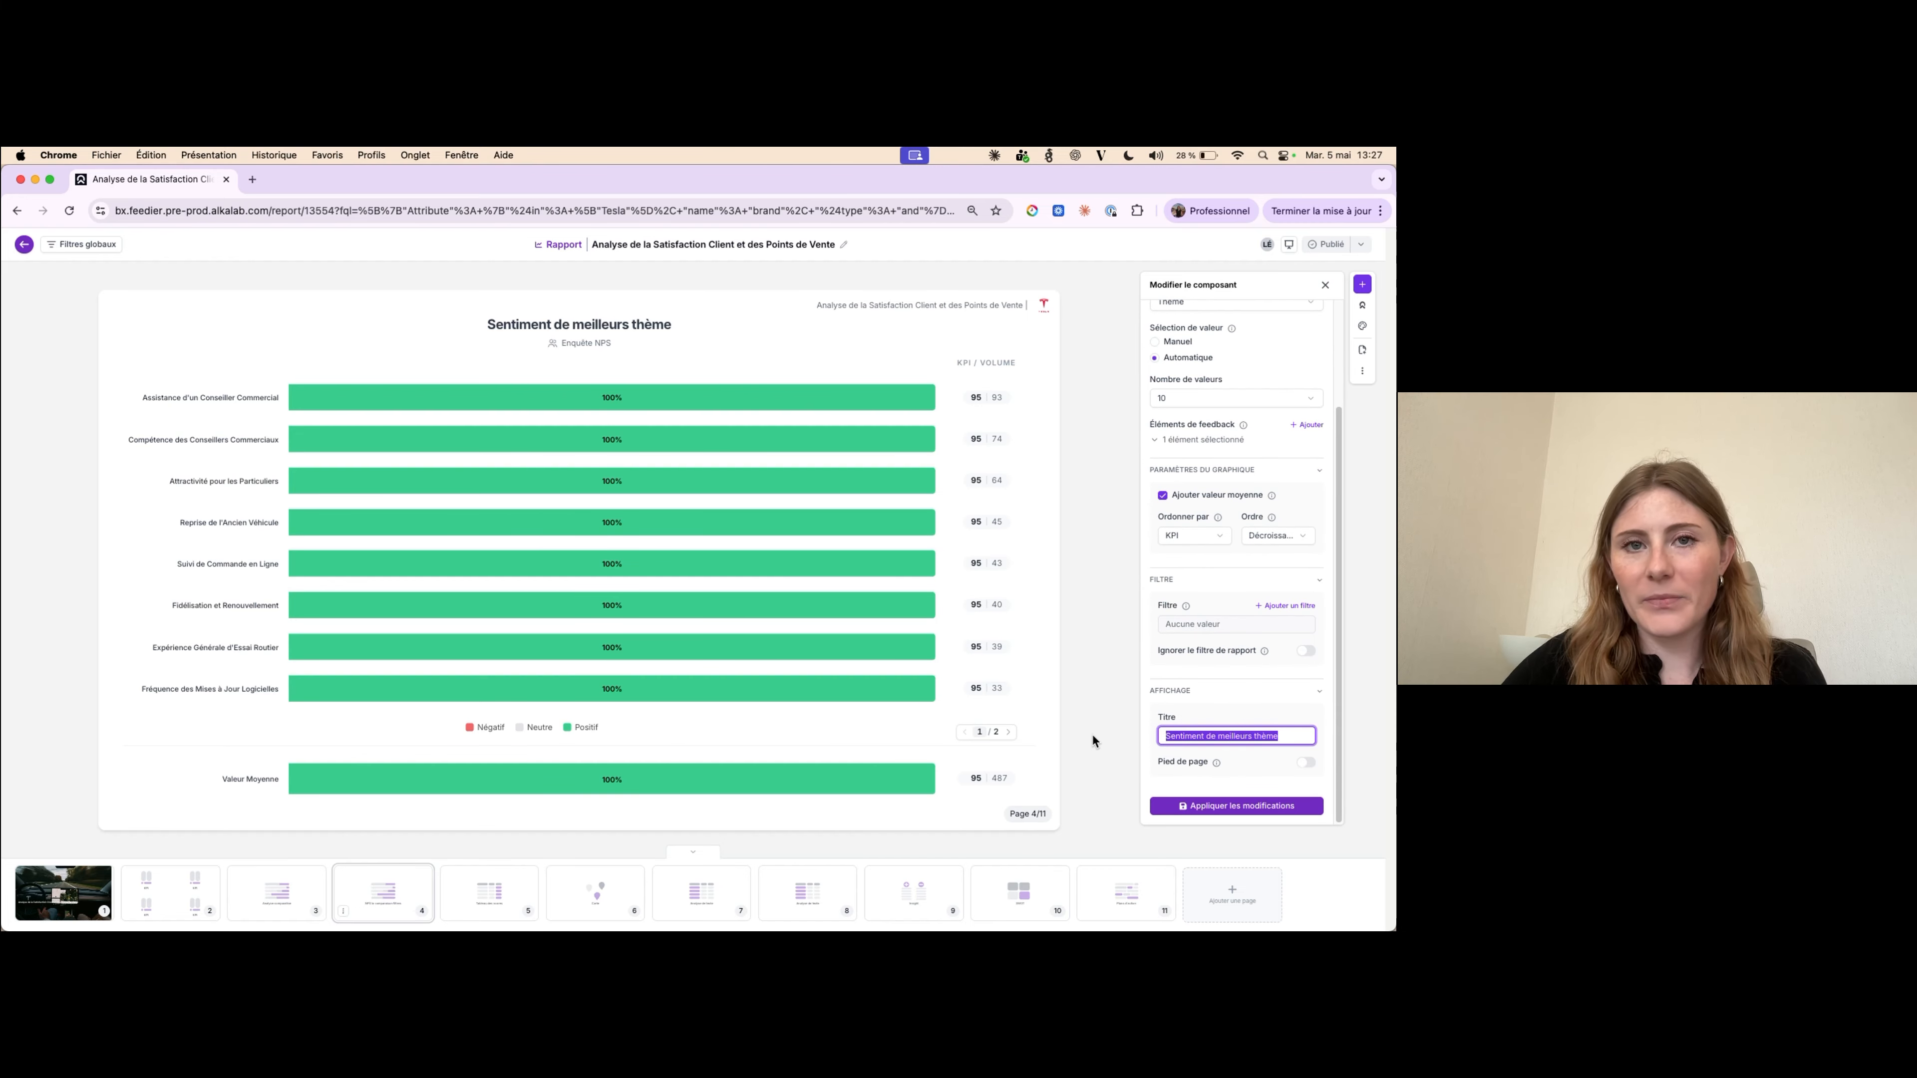
left_click(1306, 764)
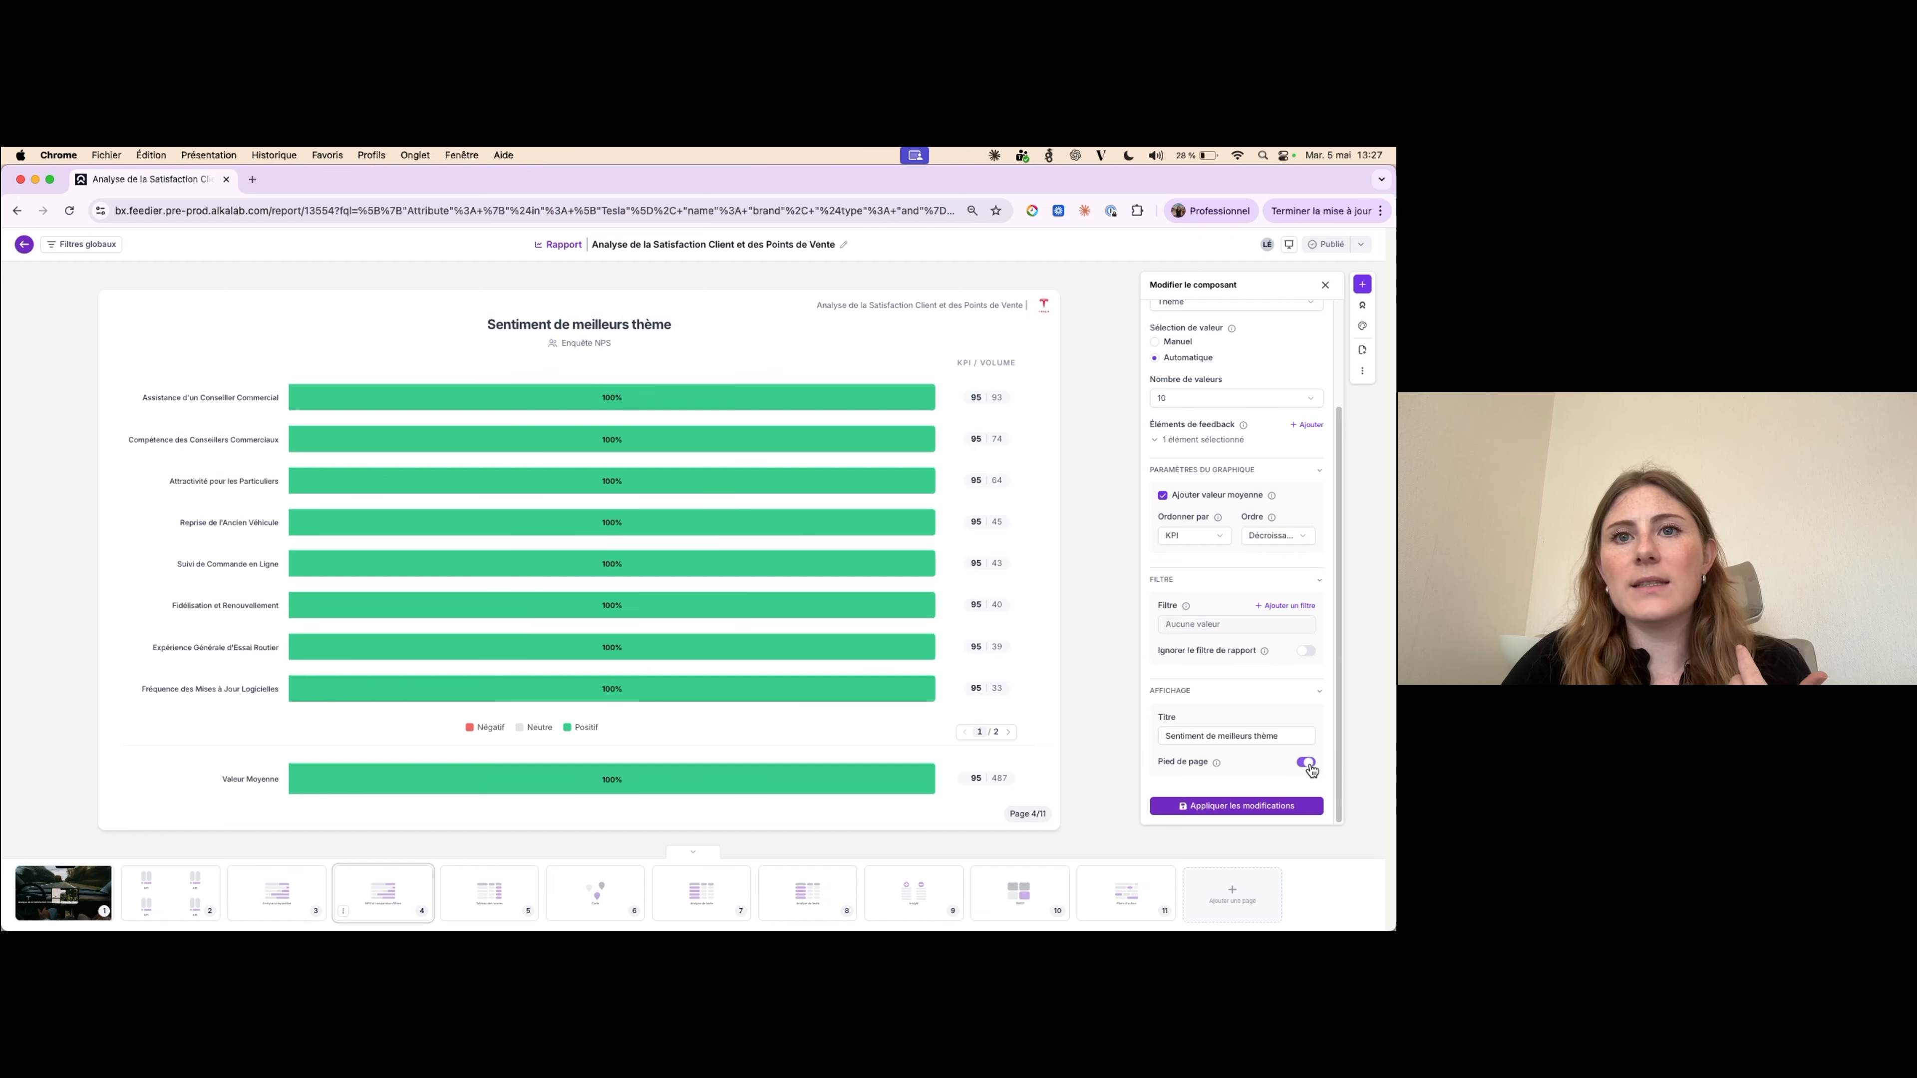
left_click(1249, 805)
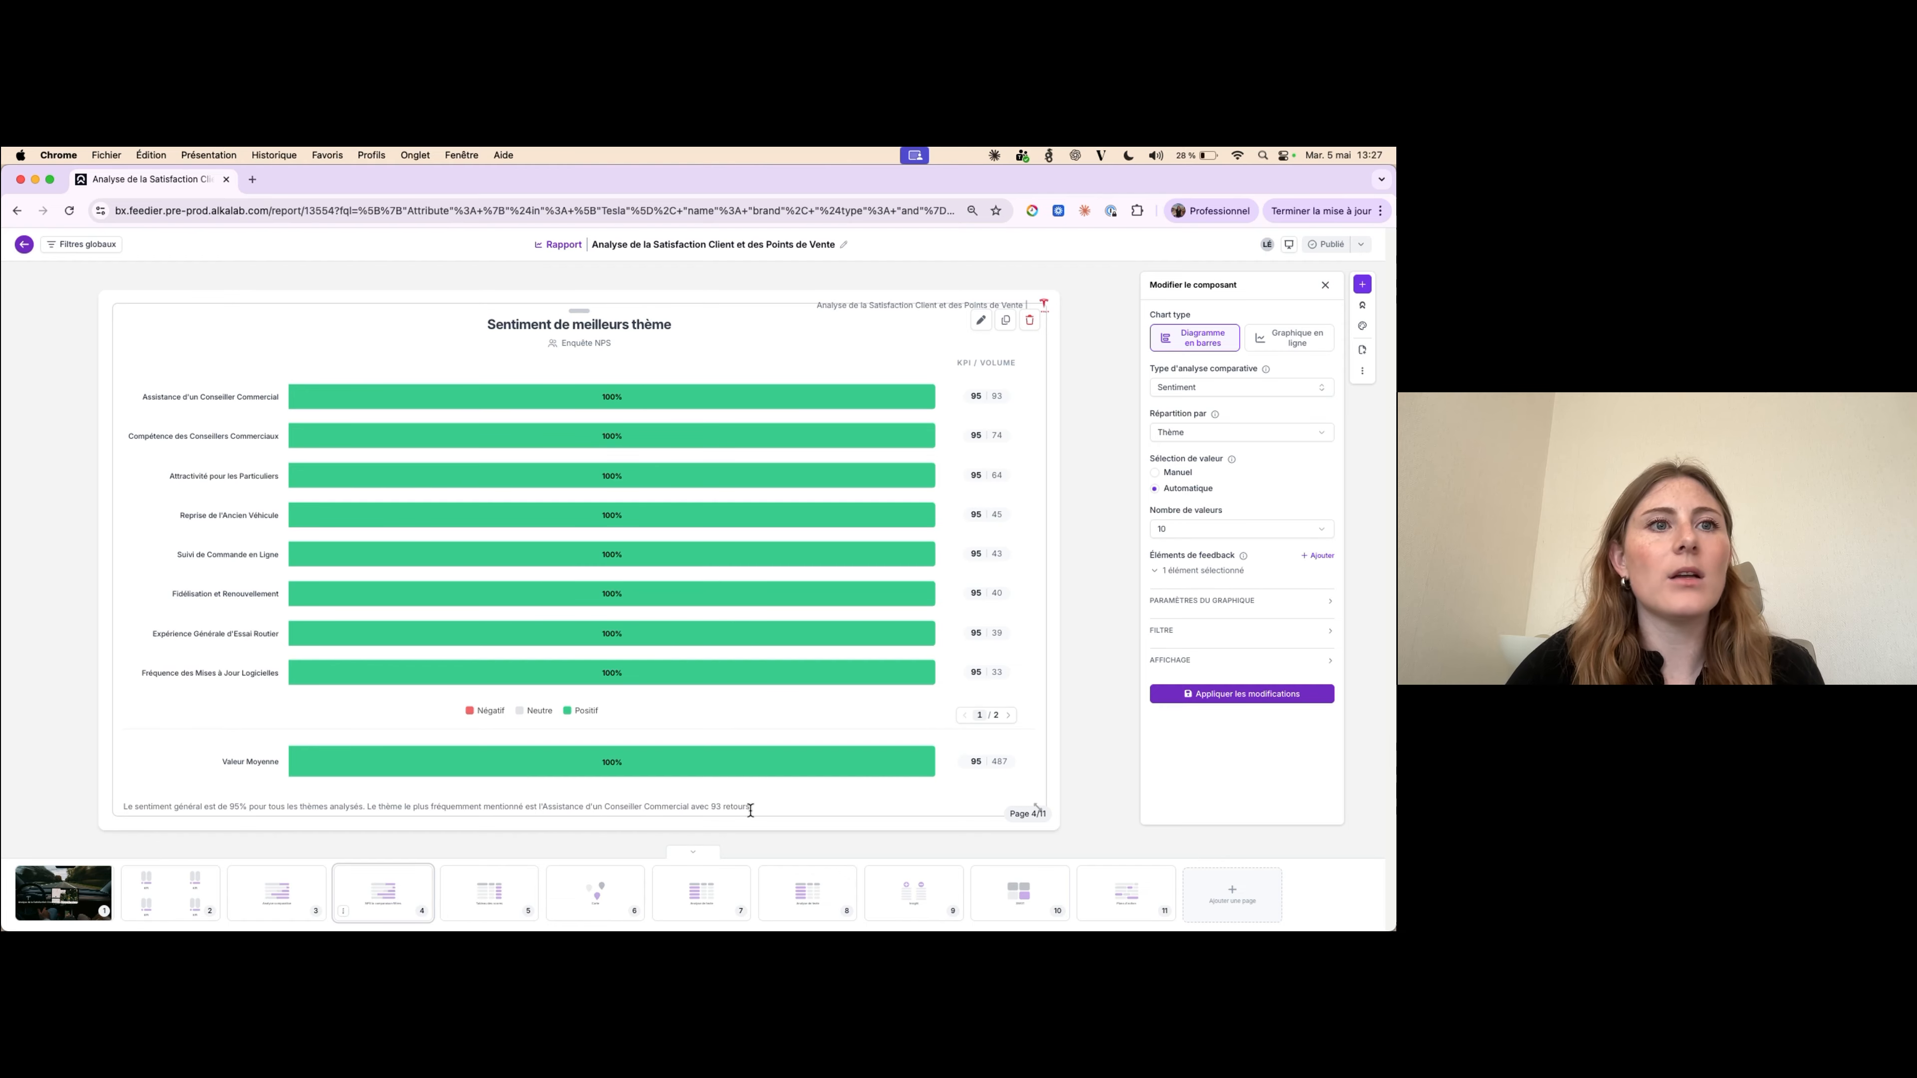
left_click_drag(751, 810, 132, 810)
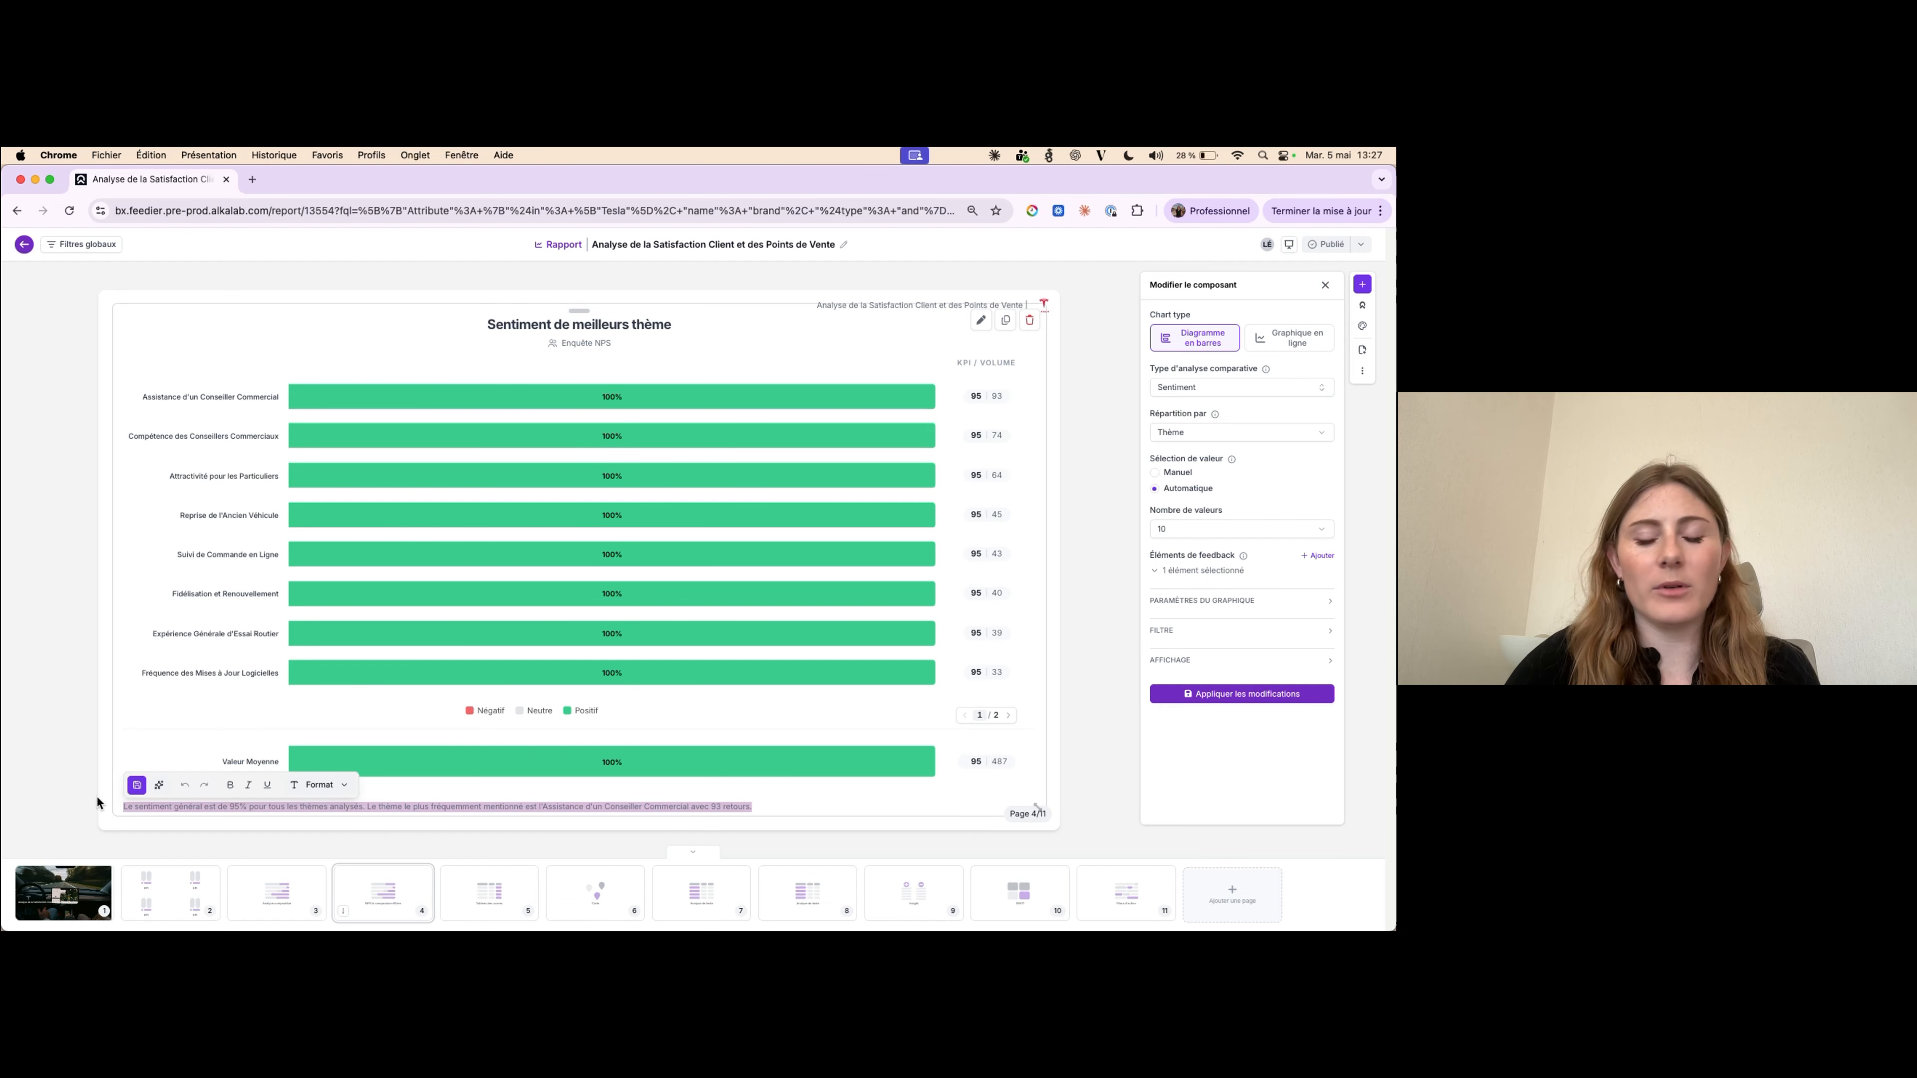
key("BackSpace")
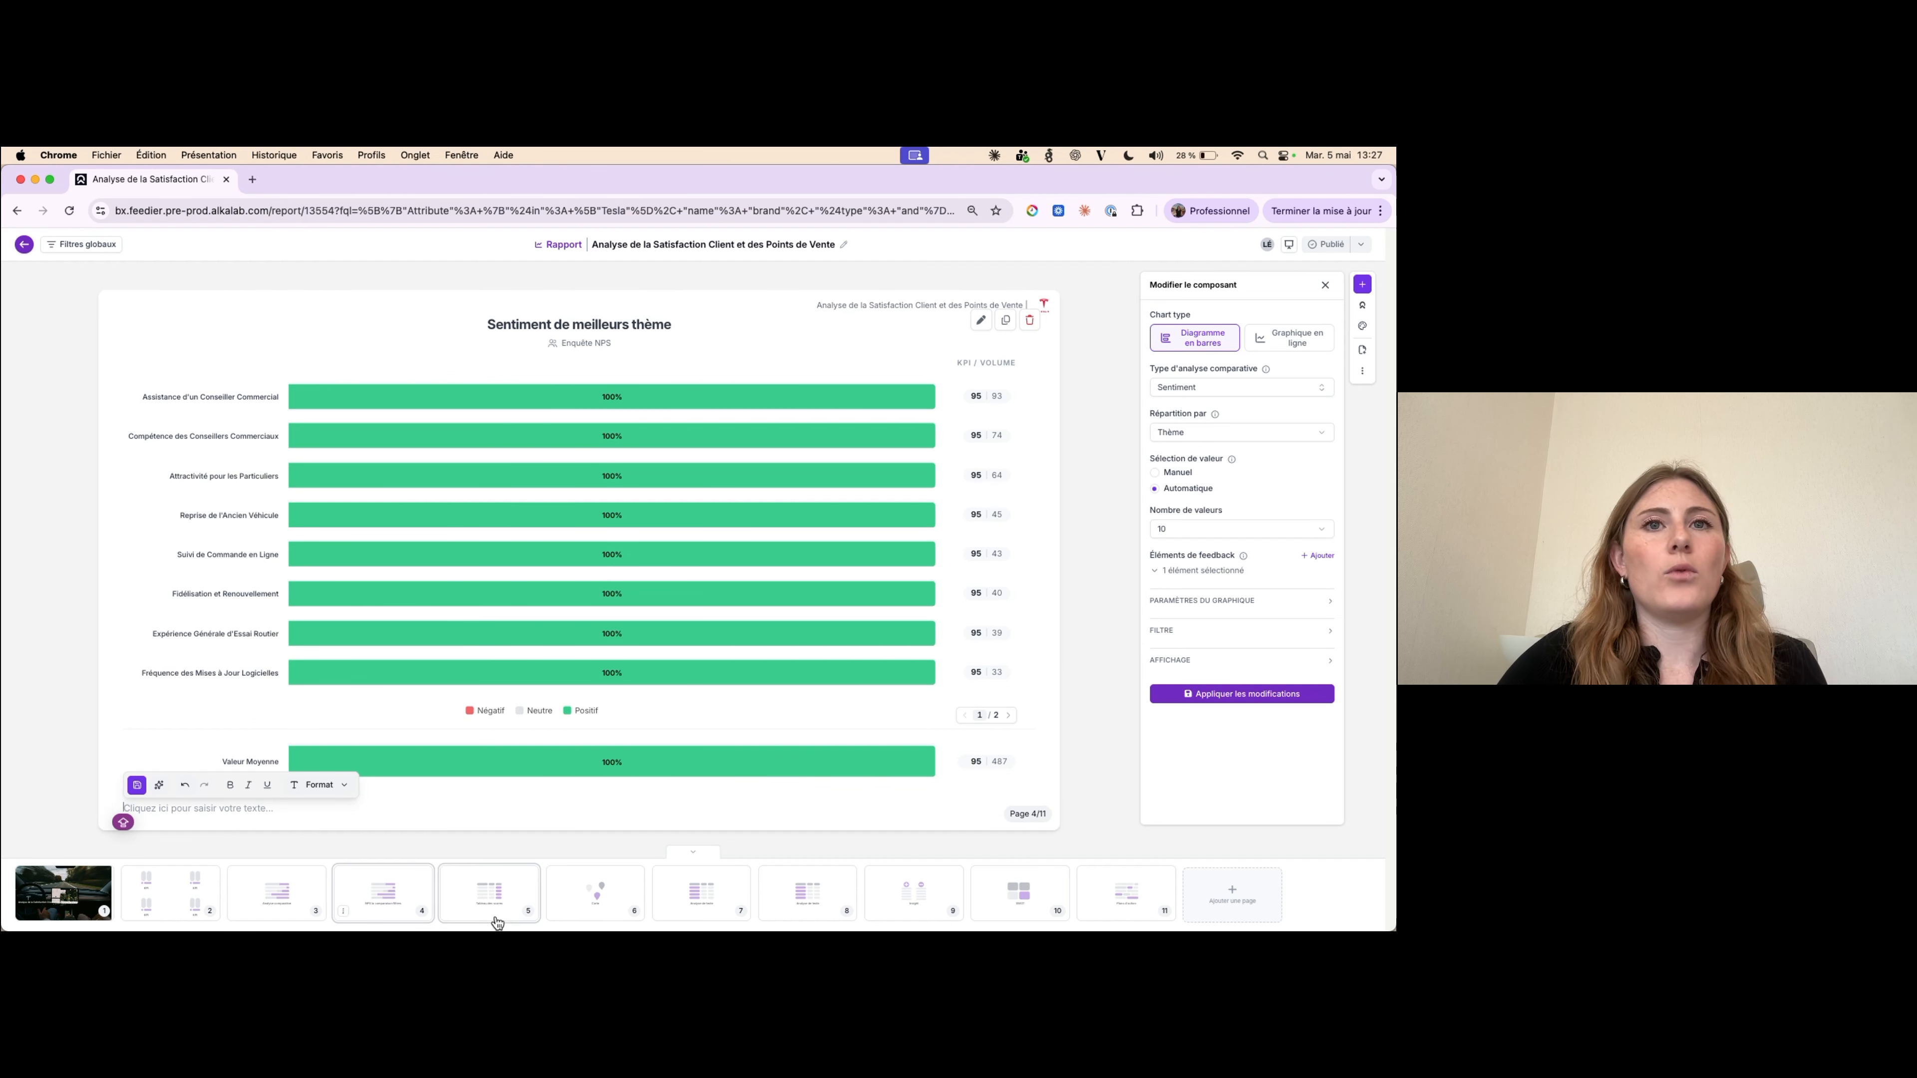
- Set the sentiment chart's ordering back to Volume and apply the change
left_click(1219, 603)
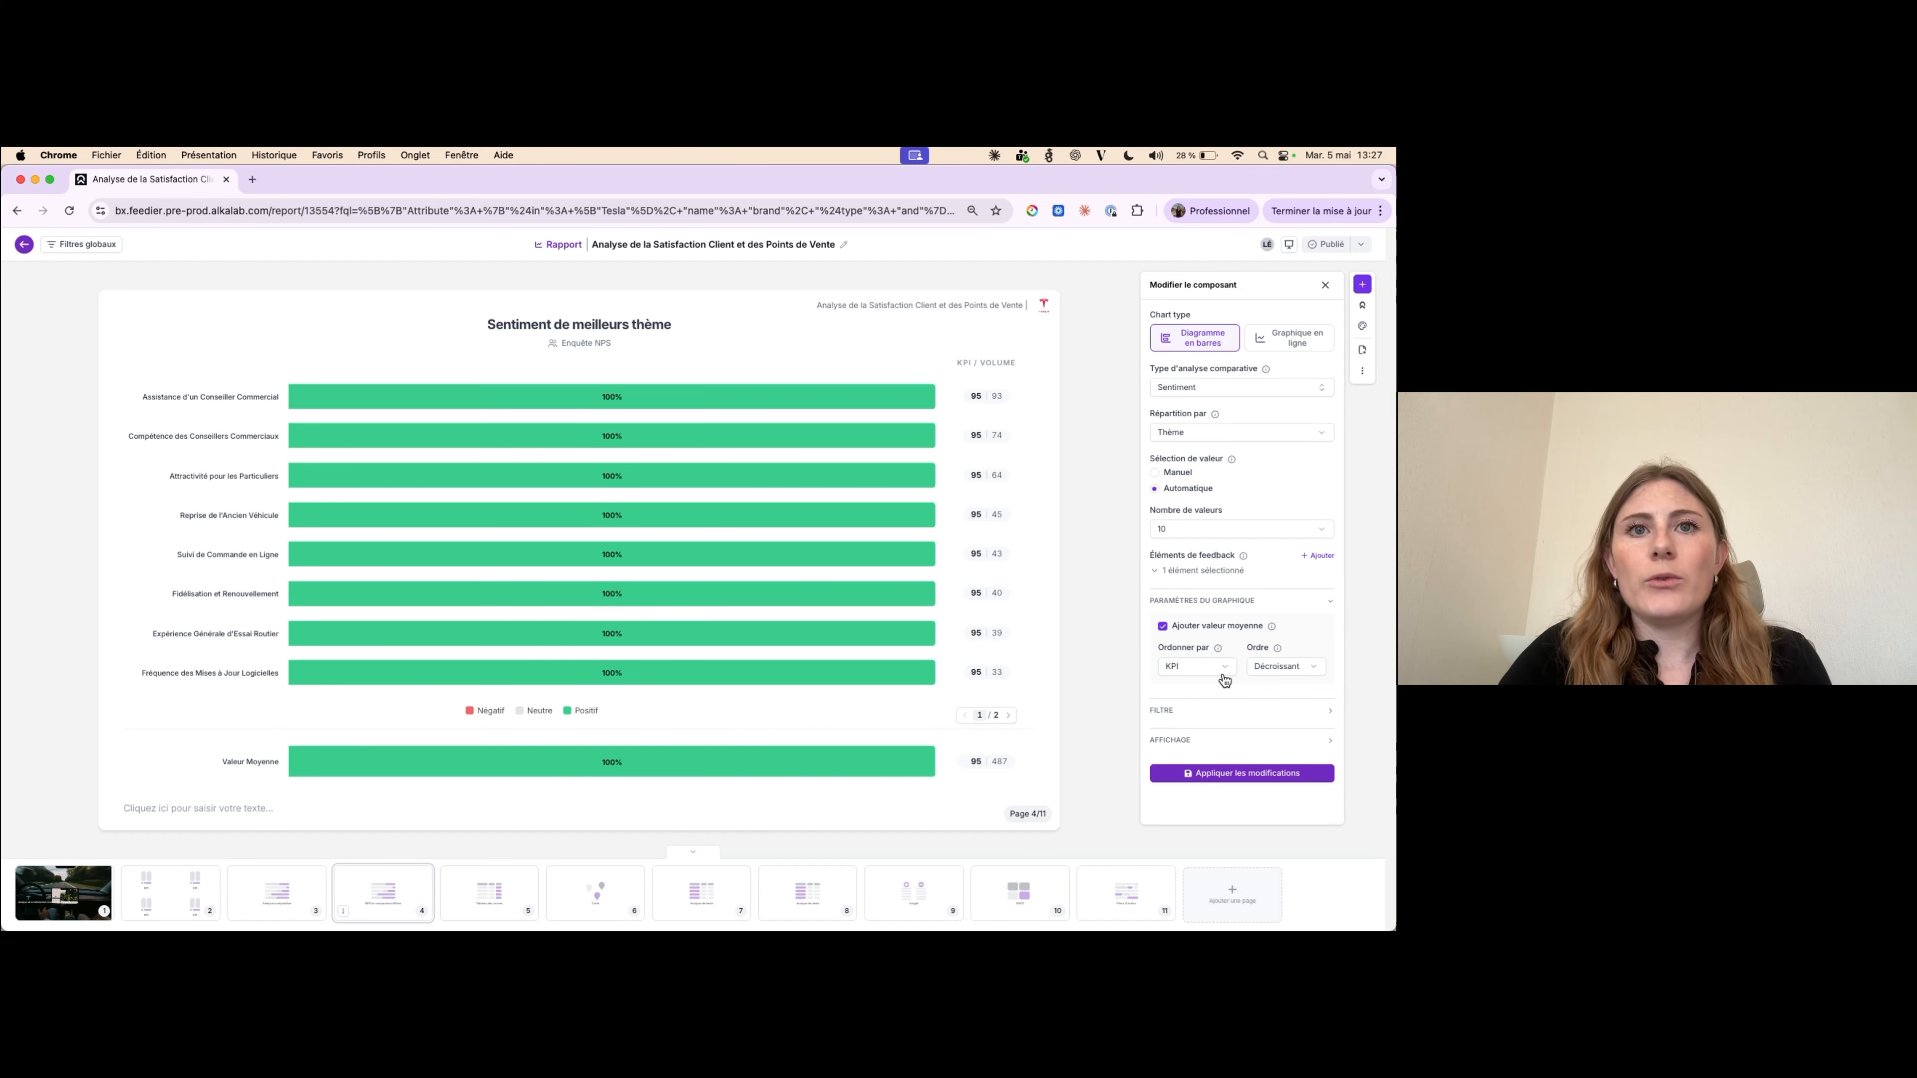
left_click(1194, 706)
left_click(1231, 775)
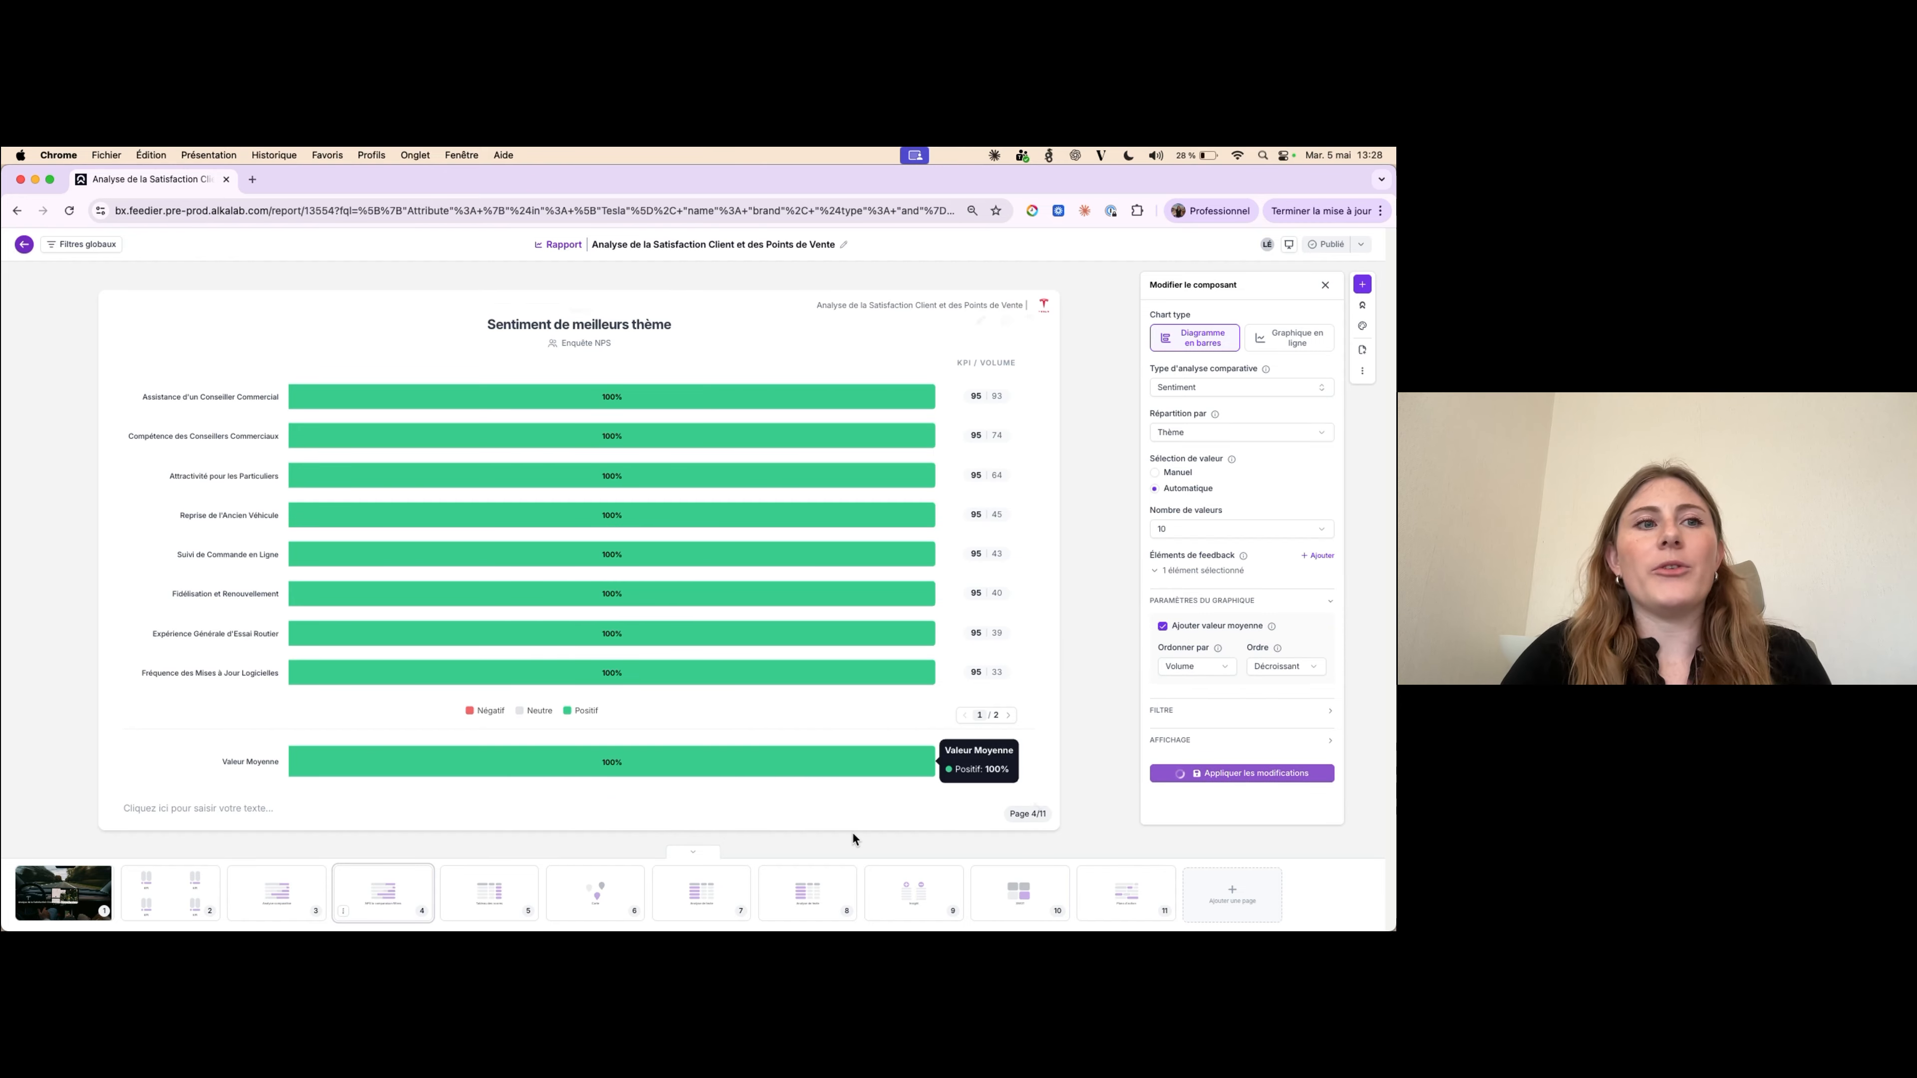
- Review the cover page's image, title colour and template settings, save them as they are and close the settings
left_click(64, 893)
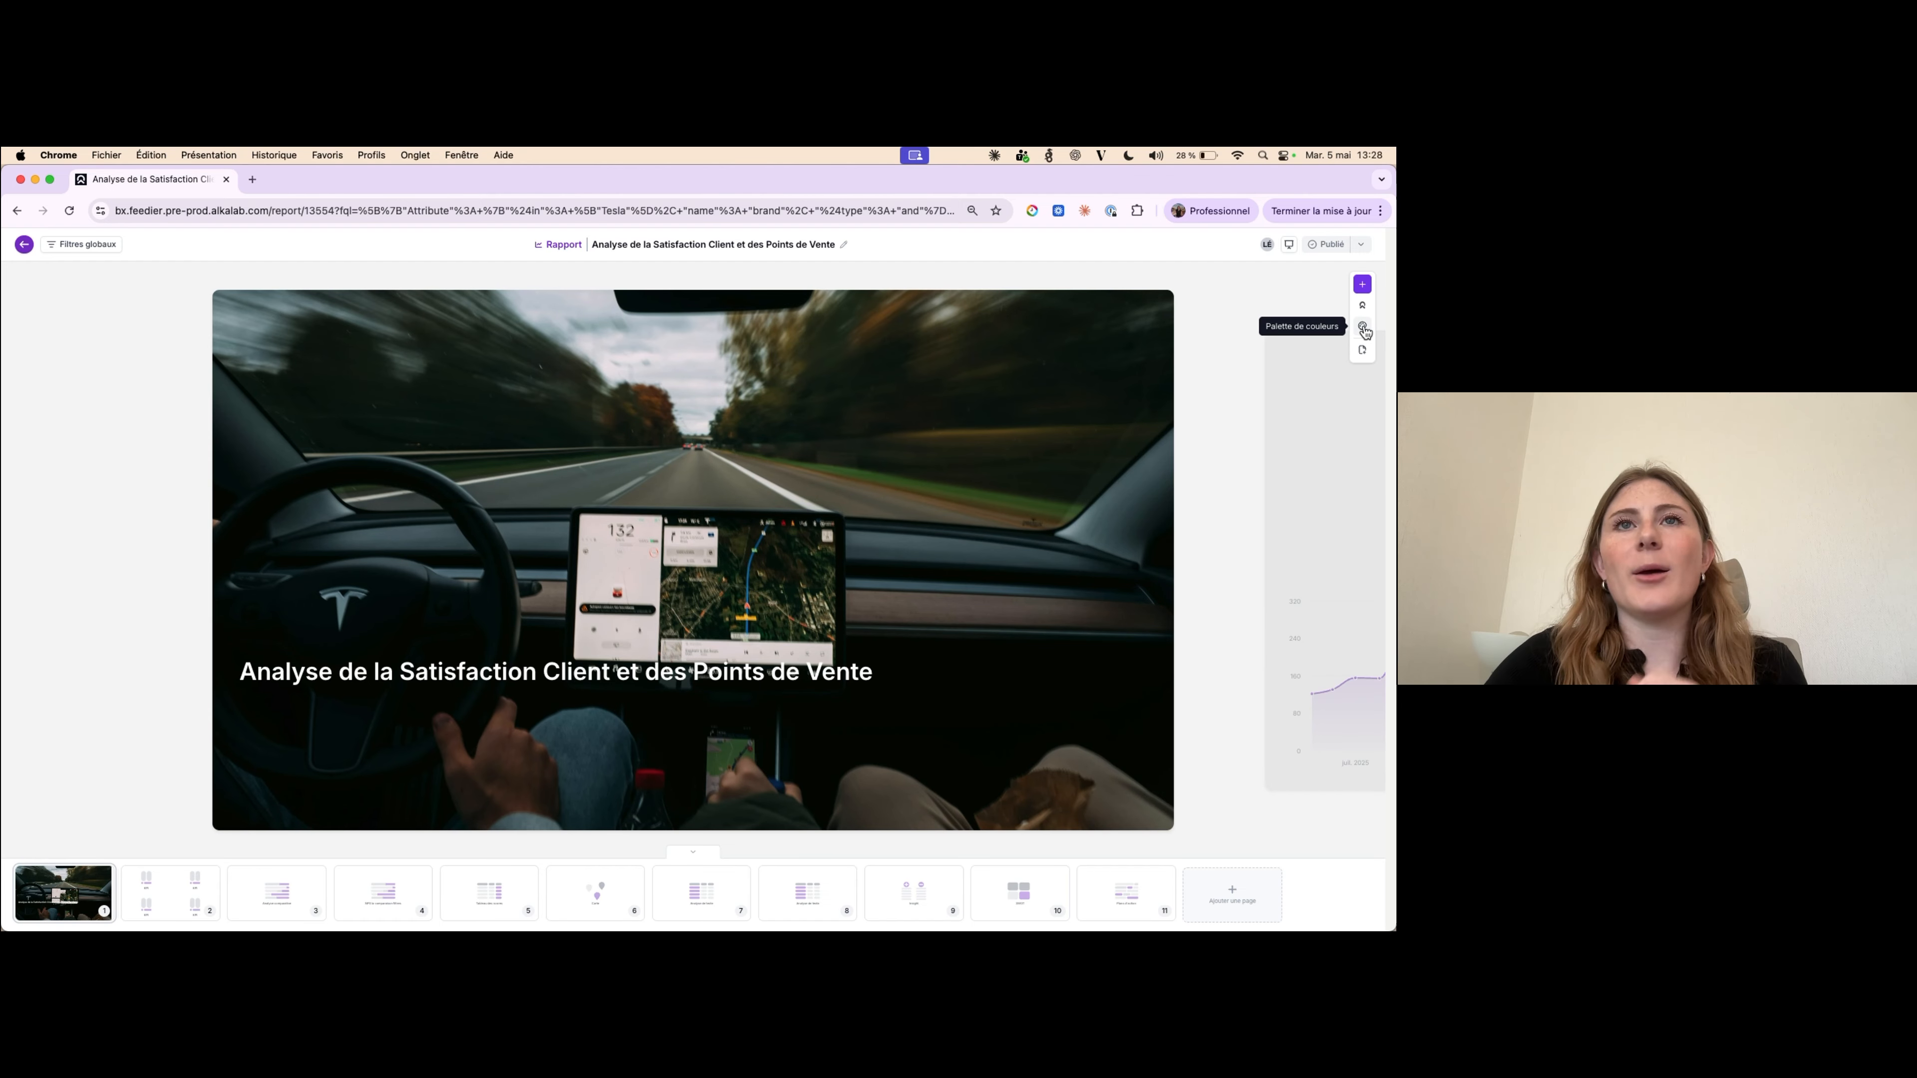
mouse_move(1084, 337)
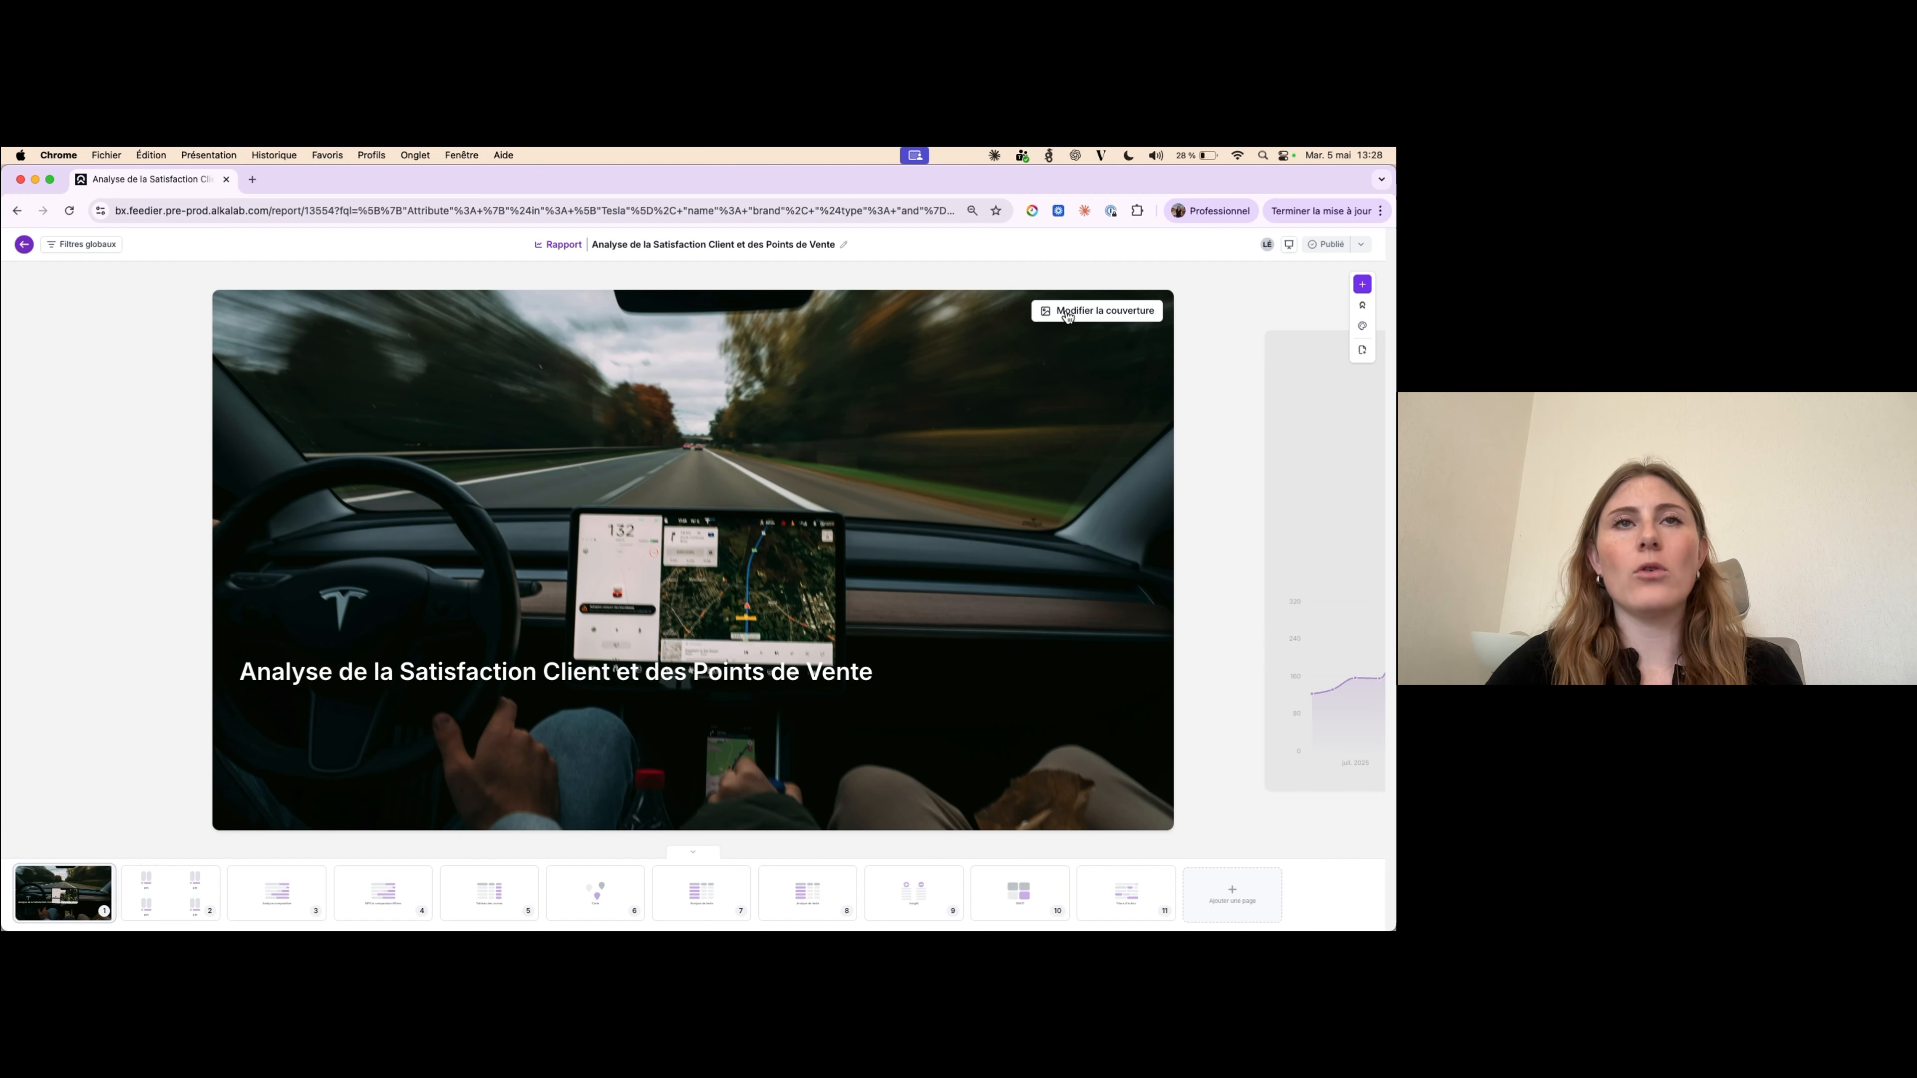
left_click(1075, 325)
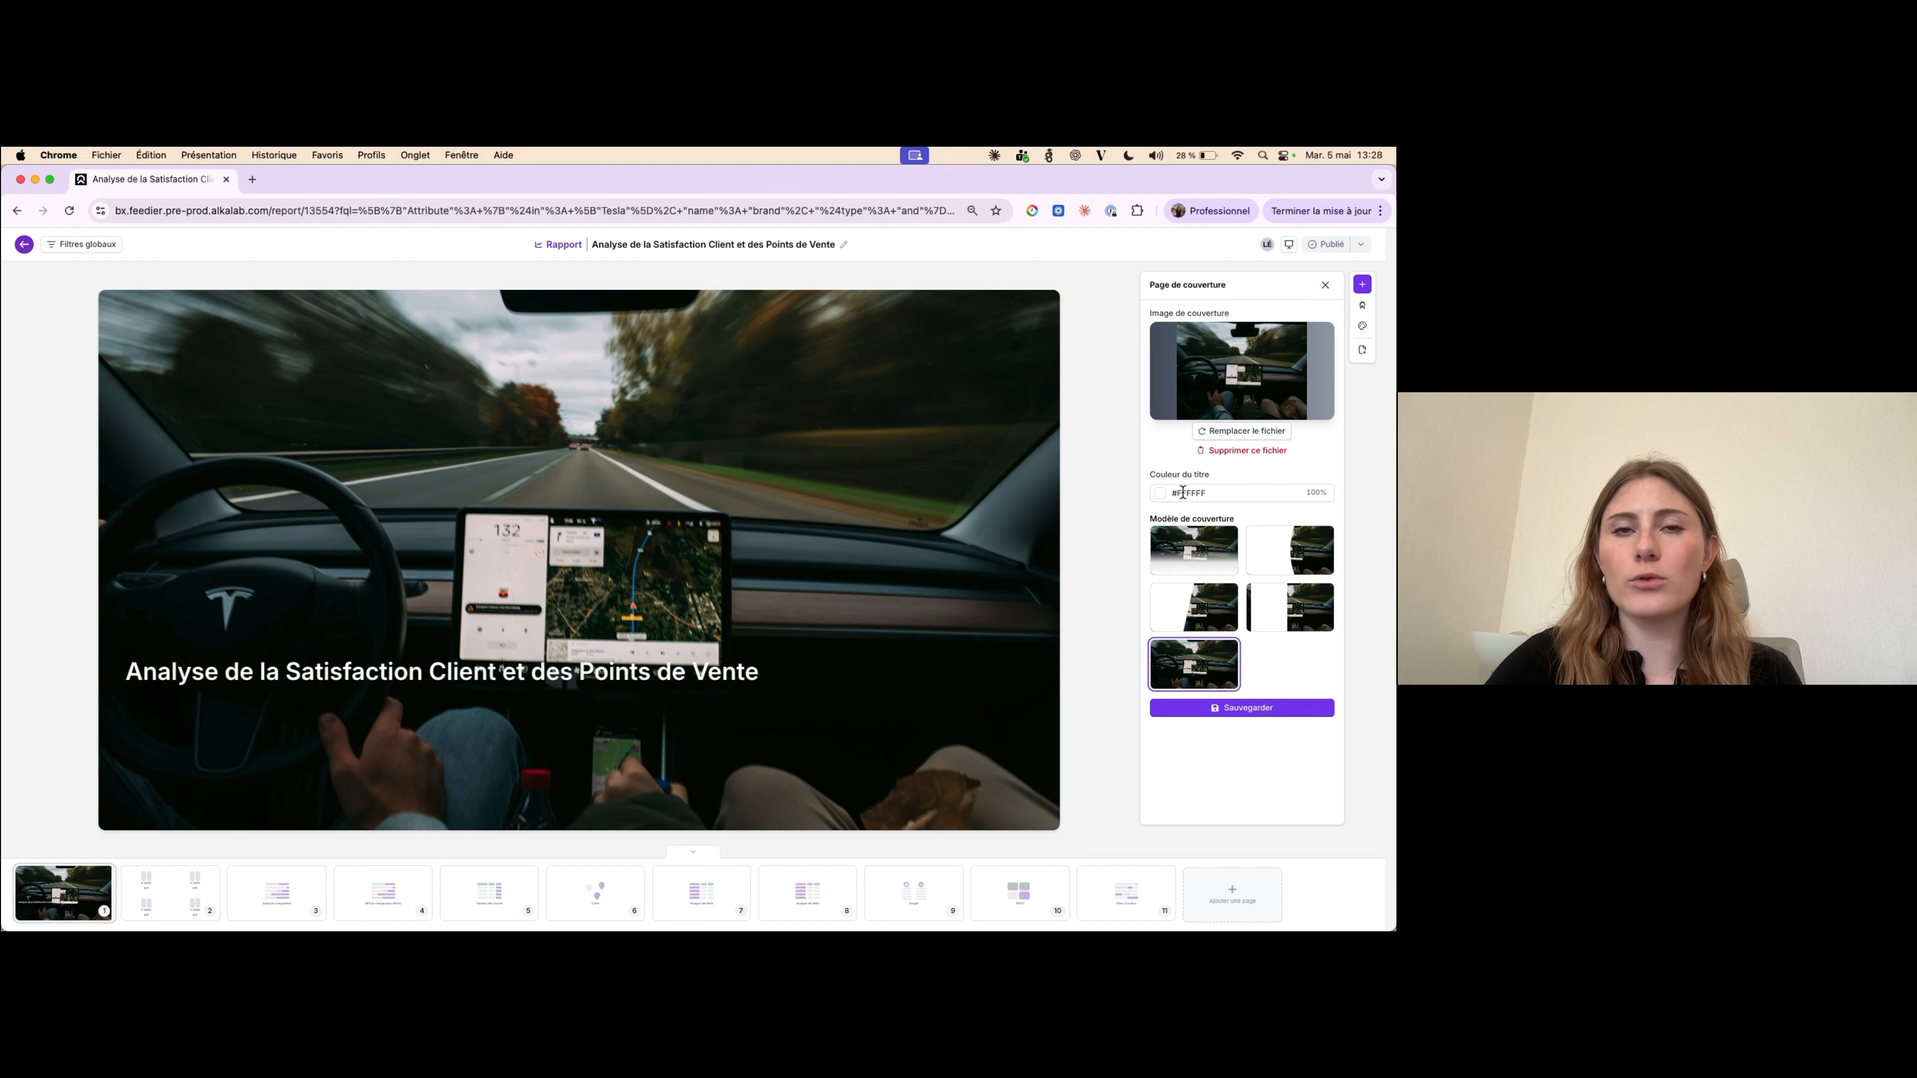
left_click(1255, 710)
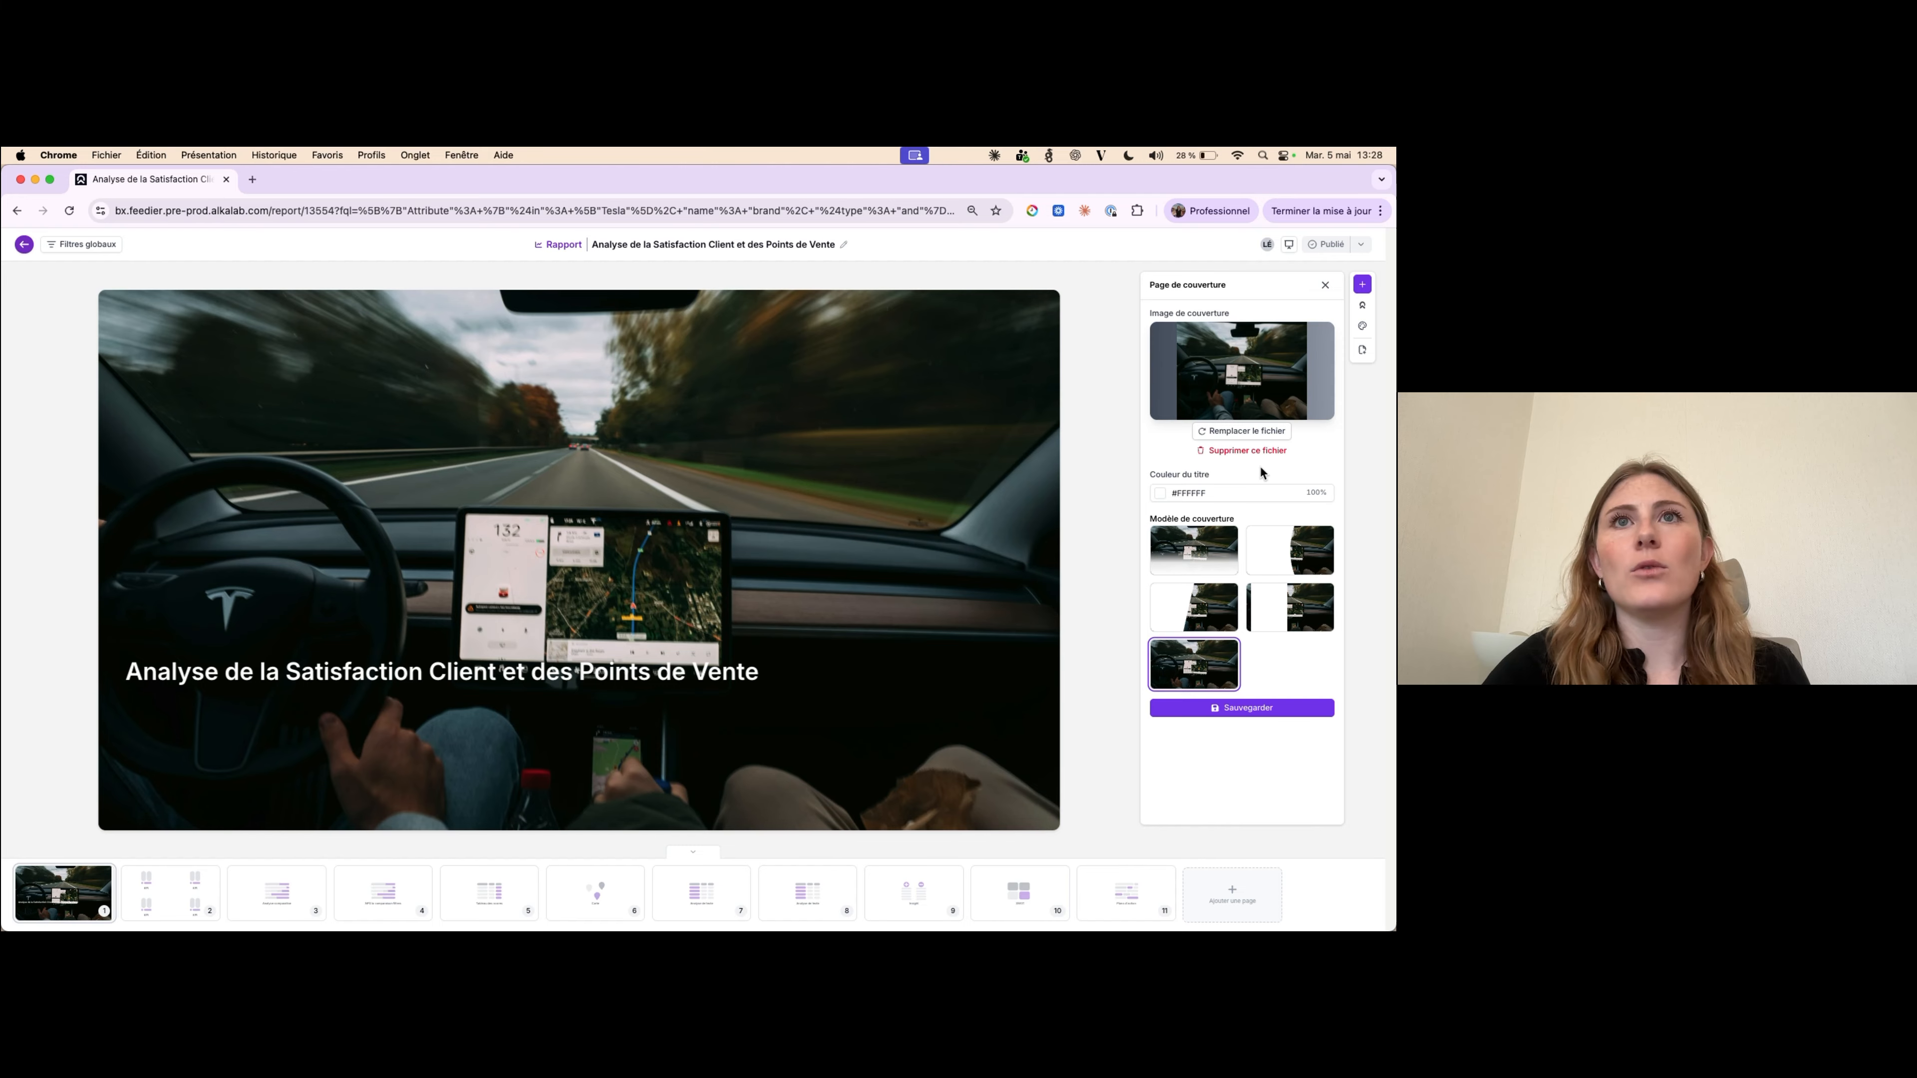
left_click(1326, 284)
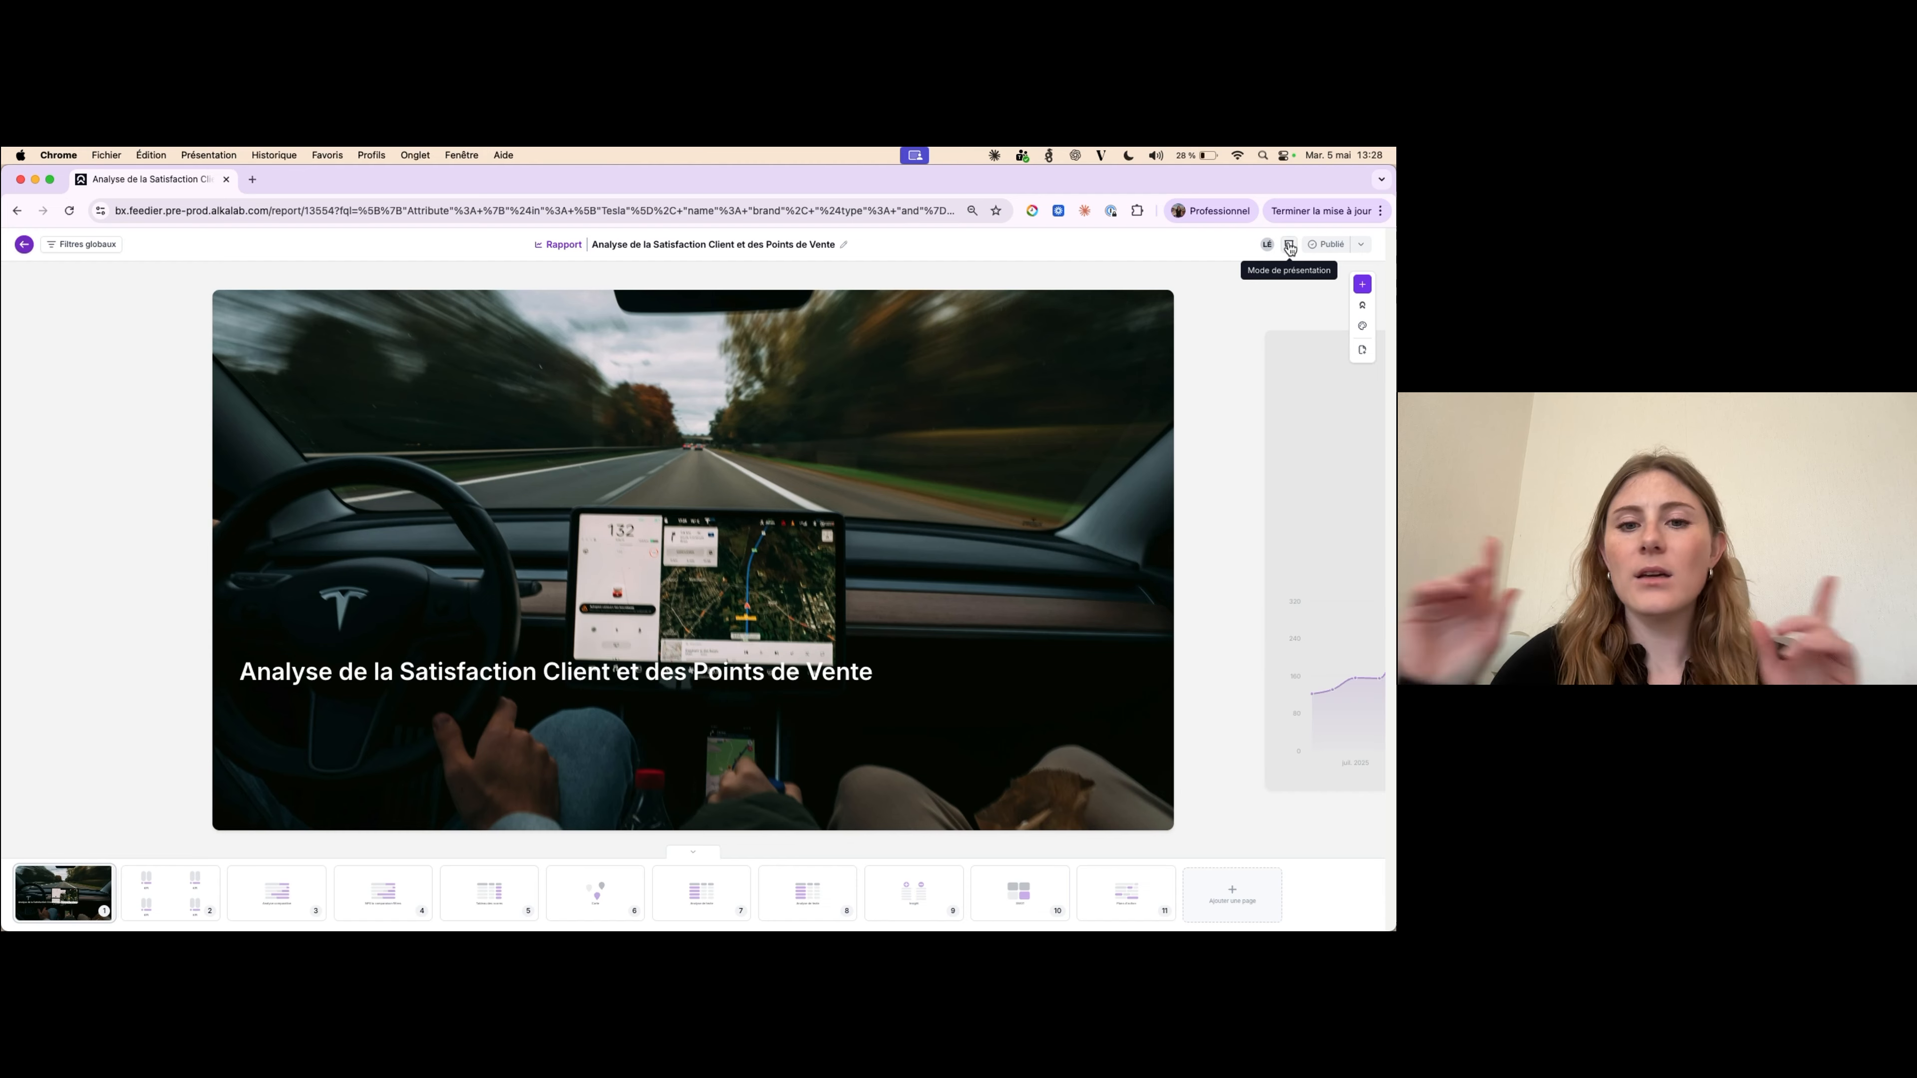
- Show the report in presentation mode and advance from the cover to the third page
left_click(1288, 246)
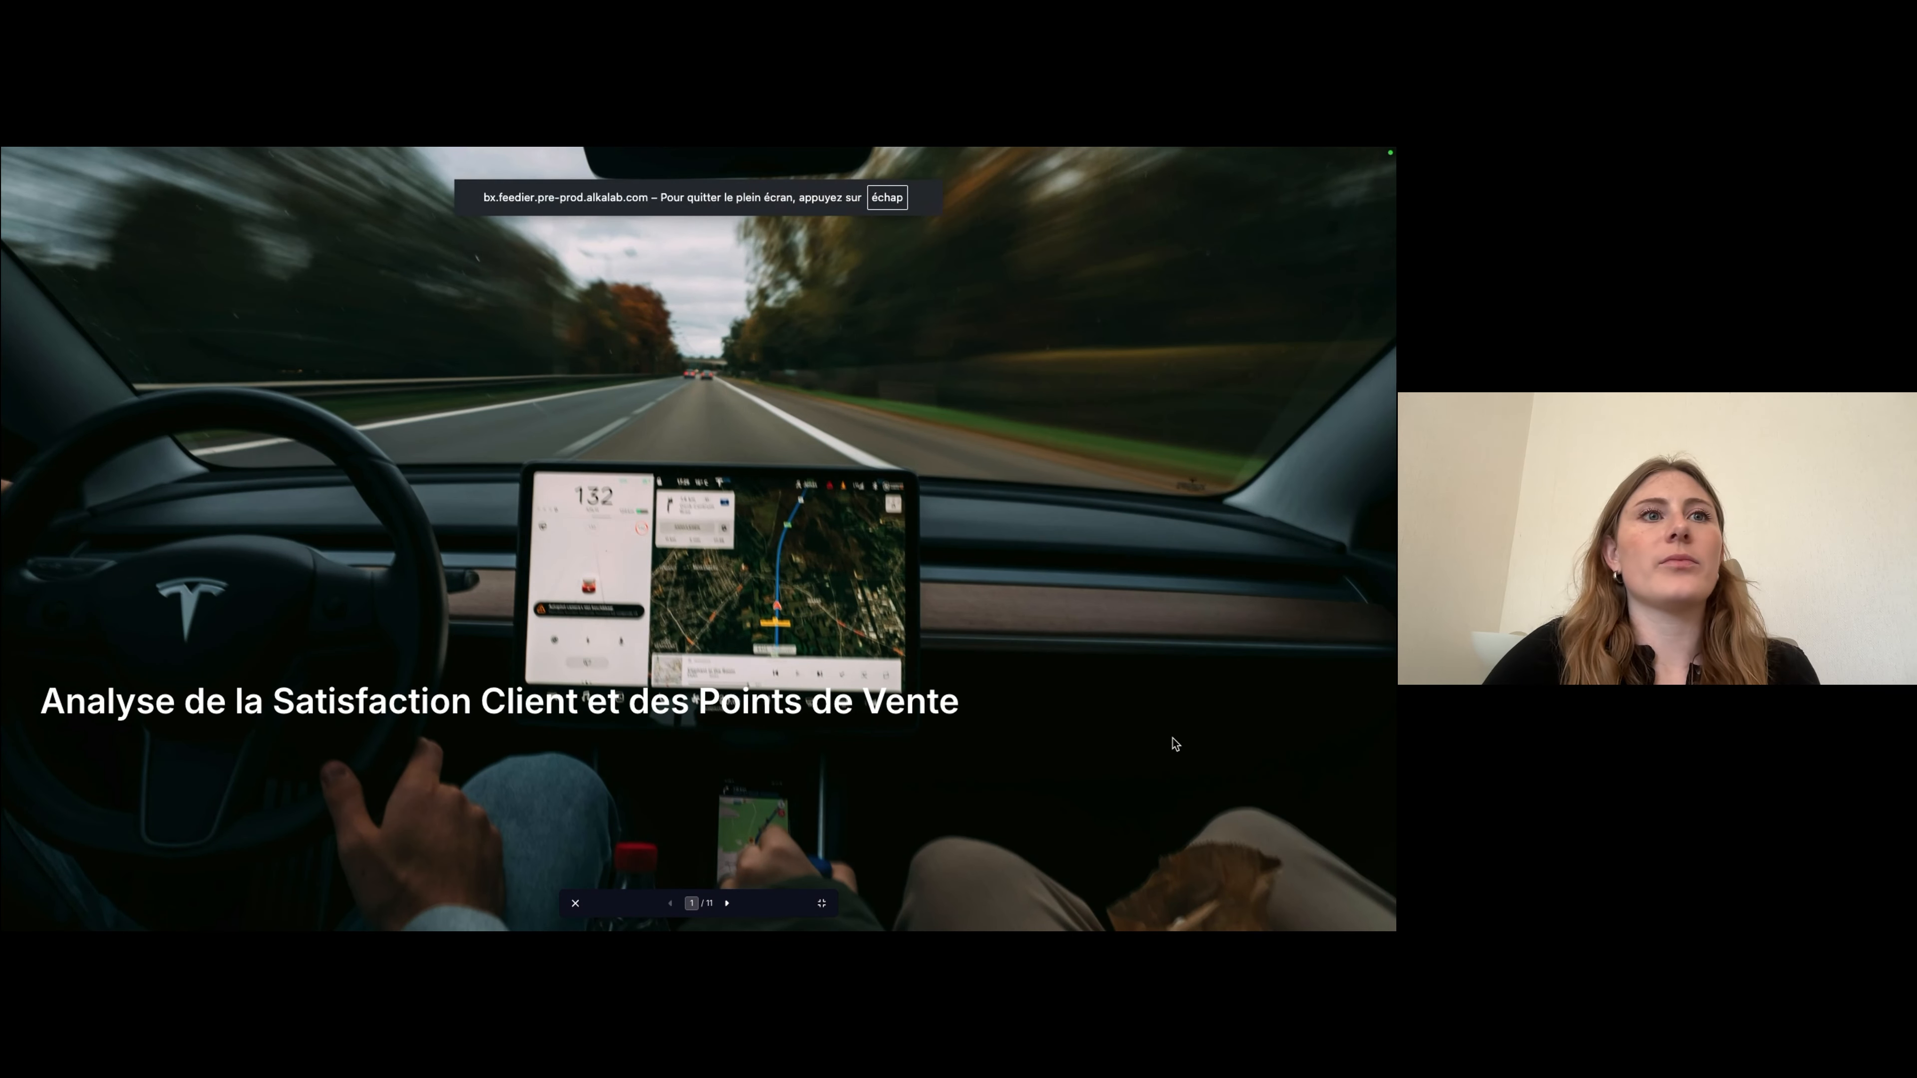
key("Right")
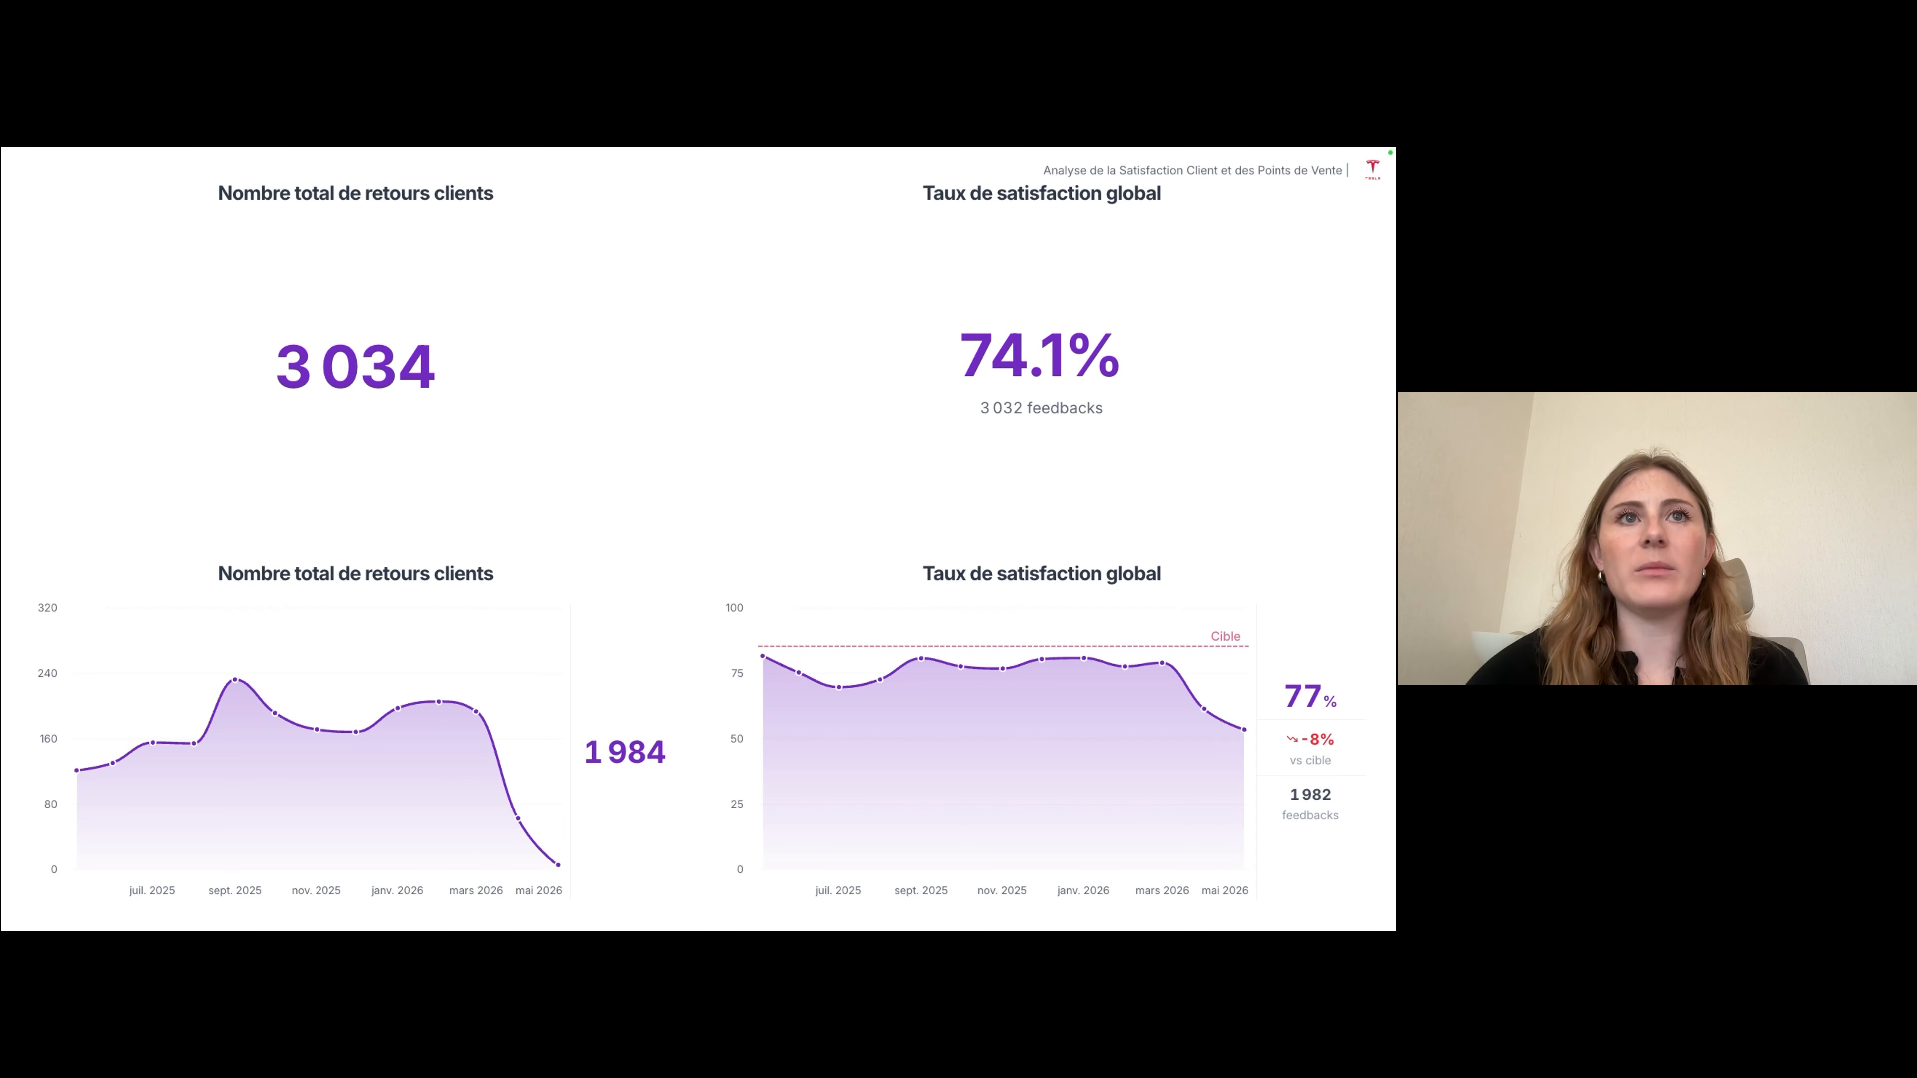
key("Right")
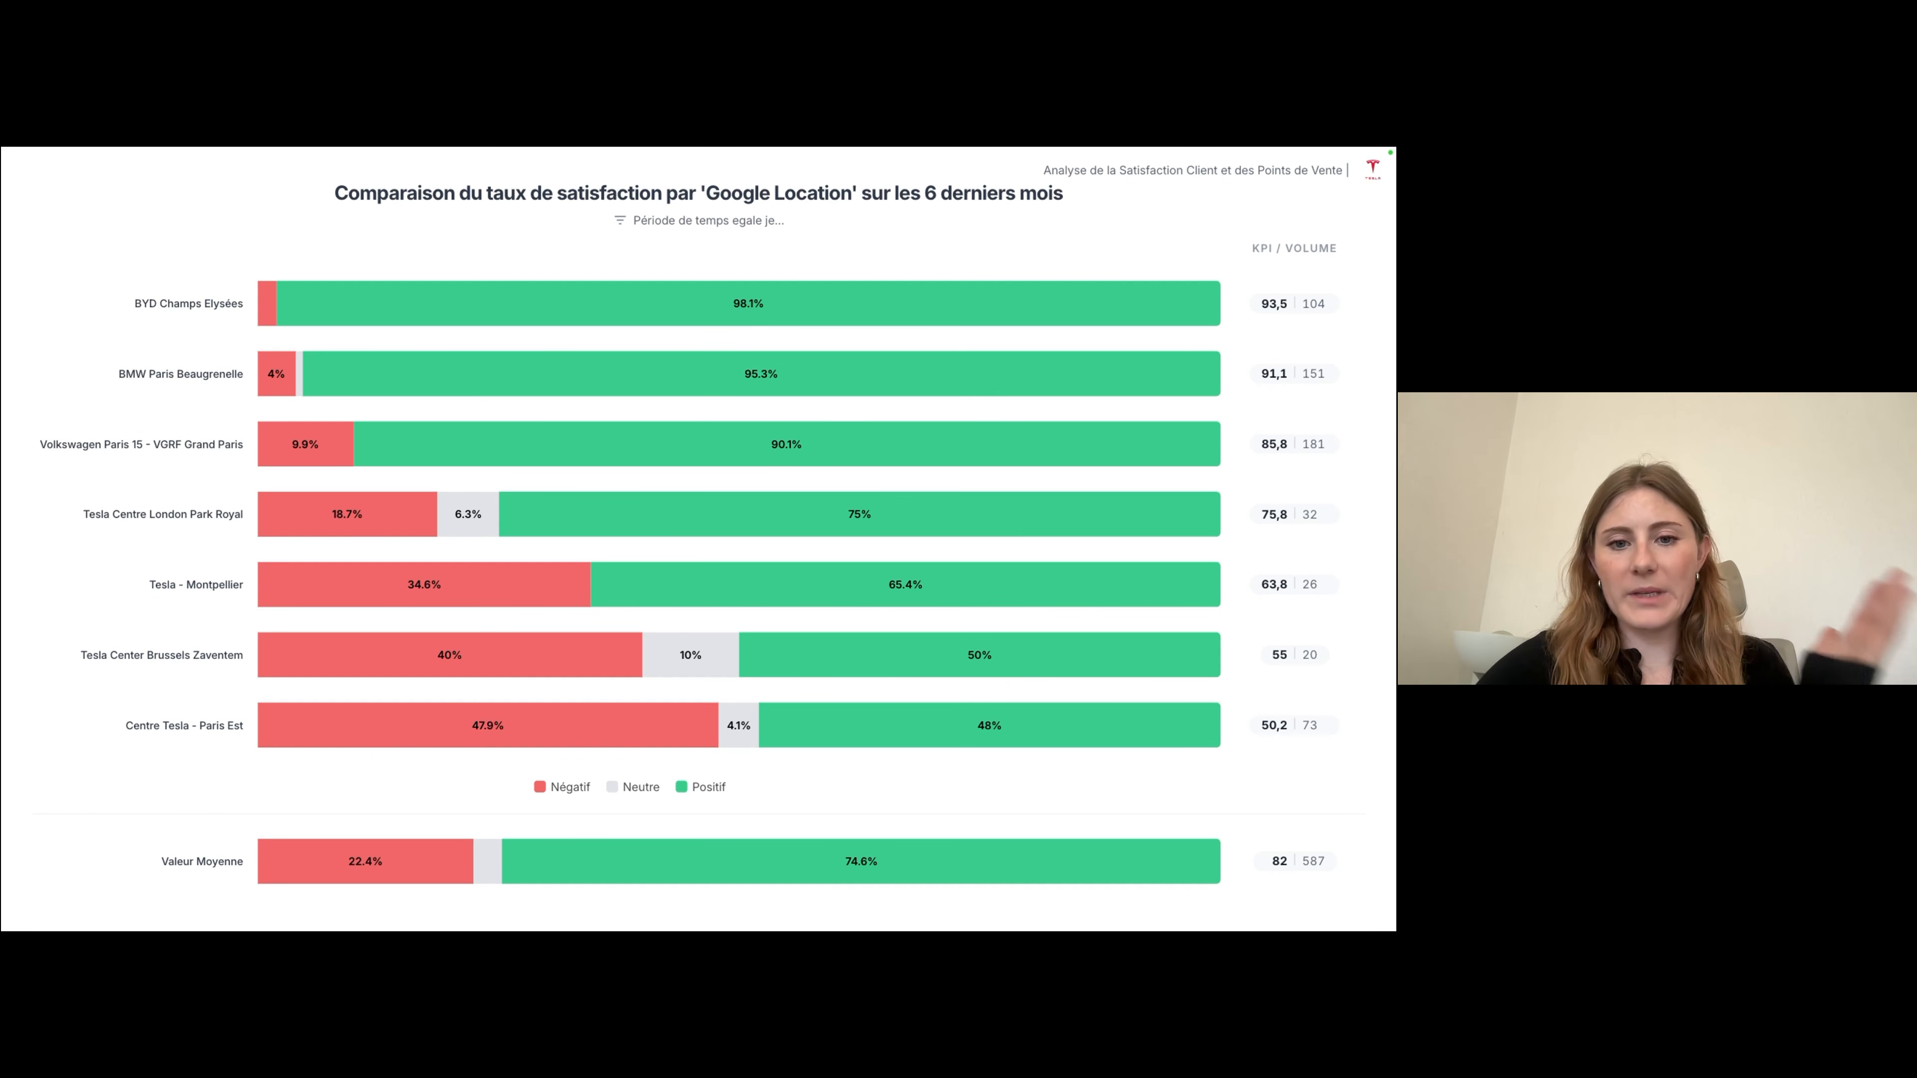
- Present the Google Location comparison and its score details, advance through the theme sentiment page to the ranking page, and leave presentation mode
key("Right")
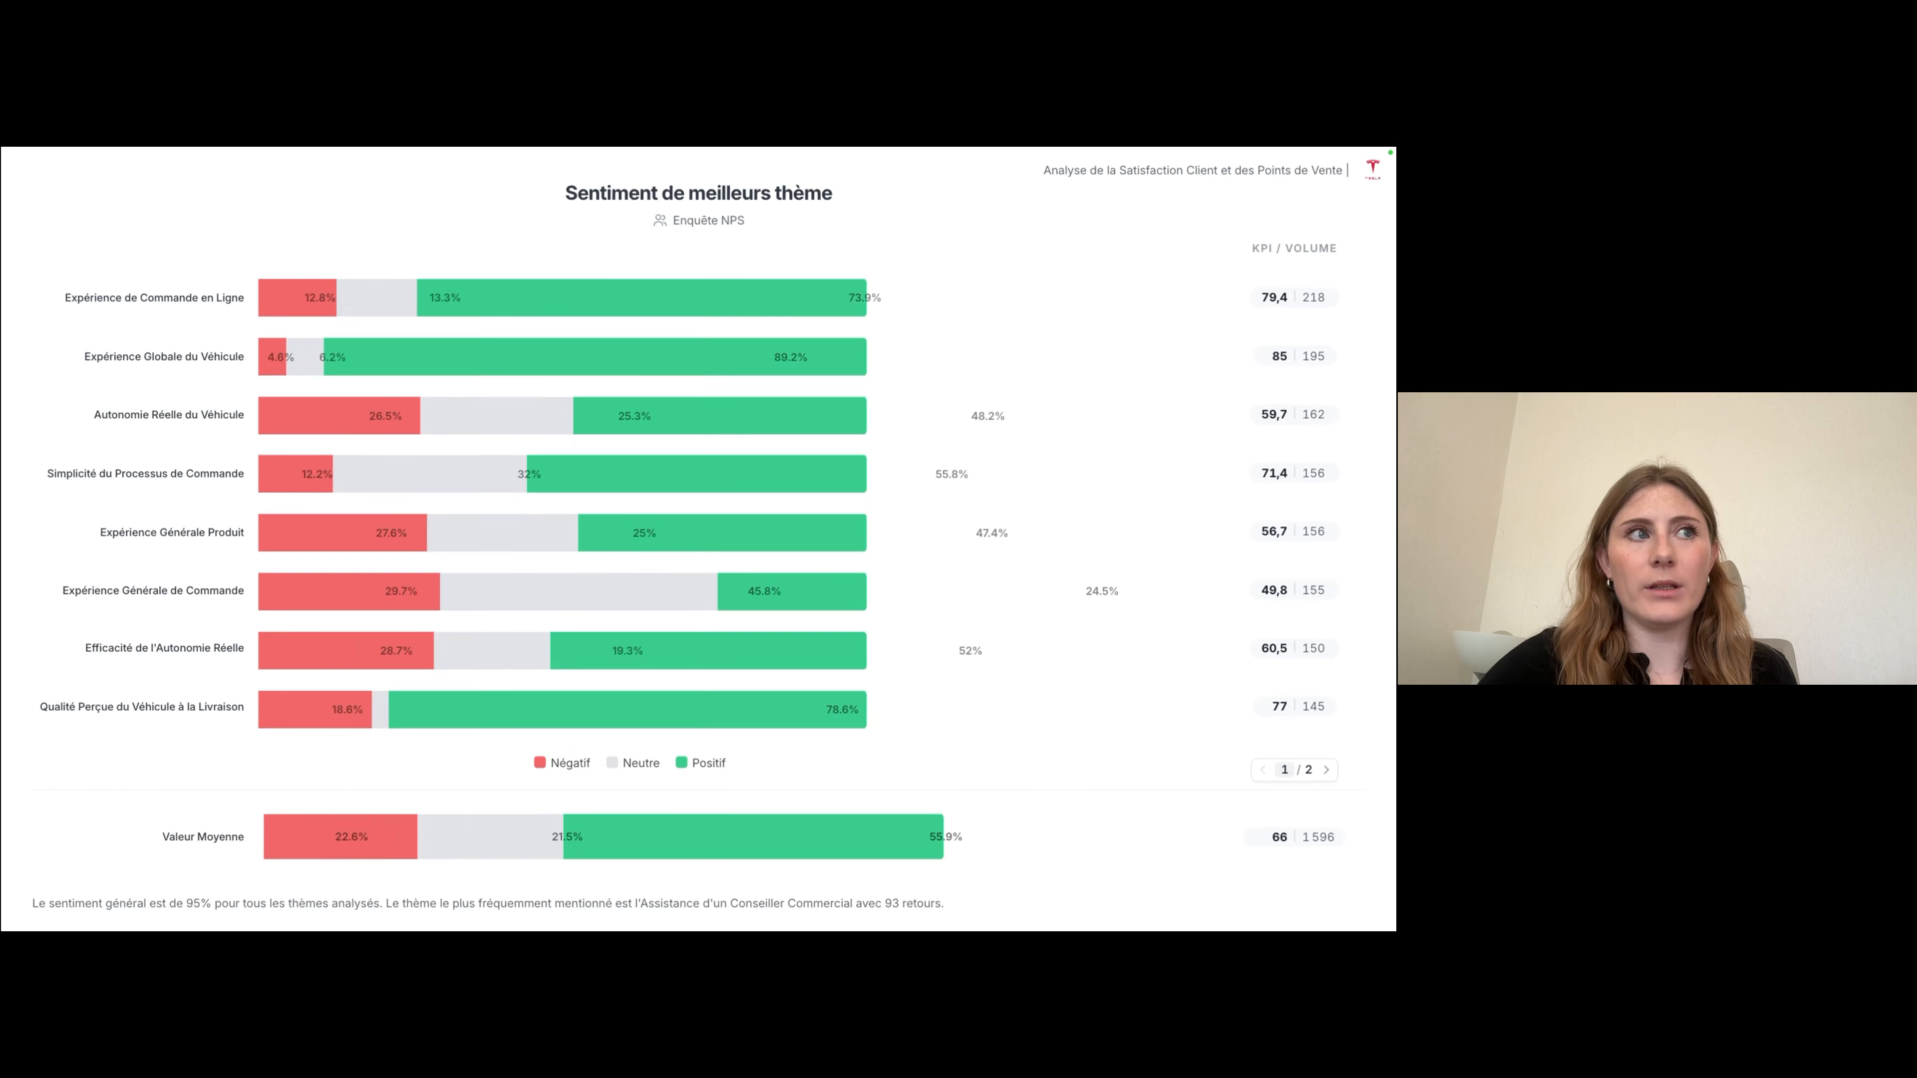
key("Left")
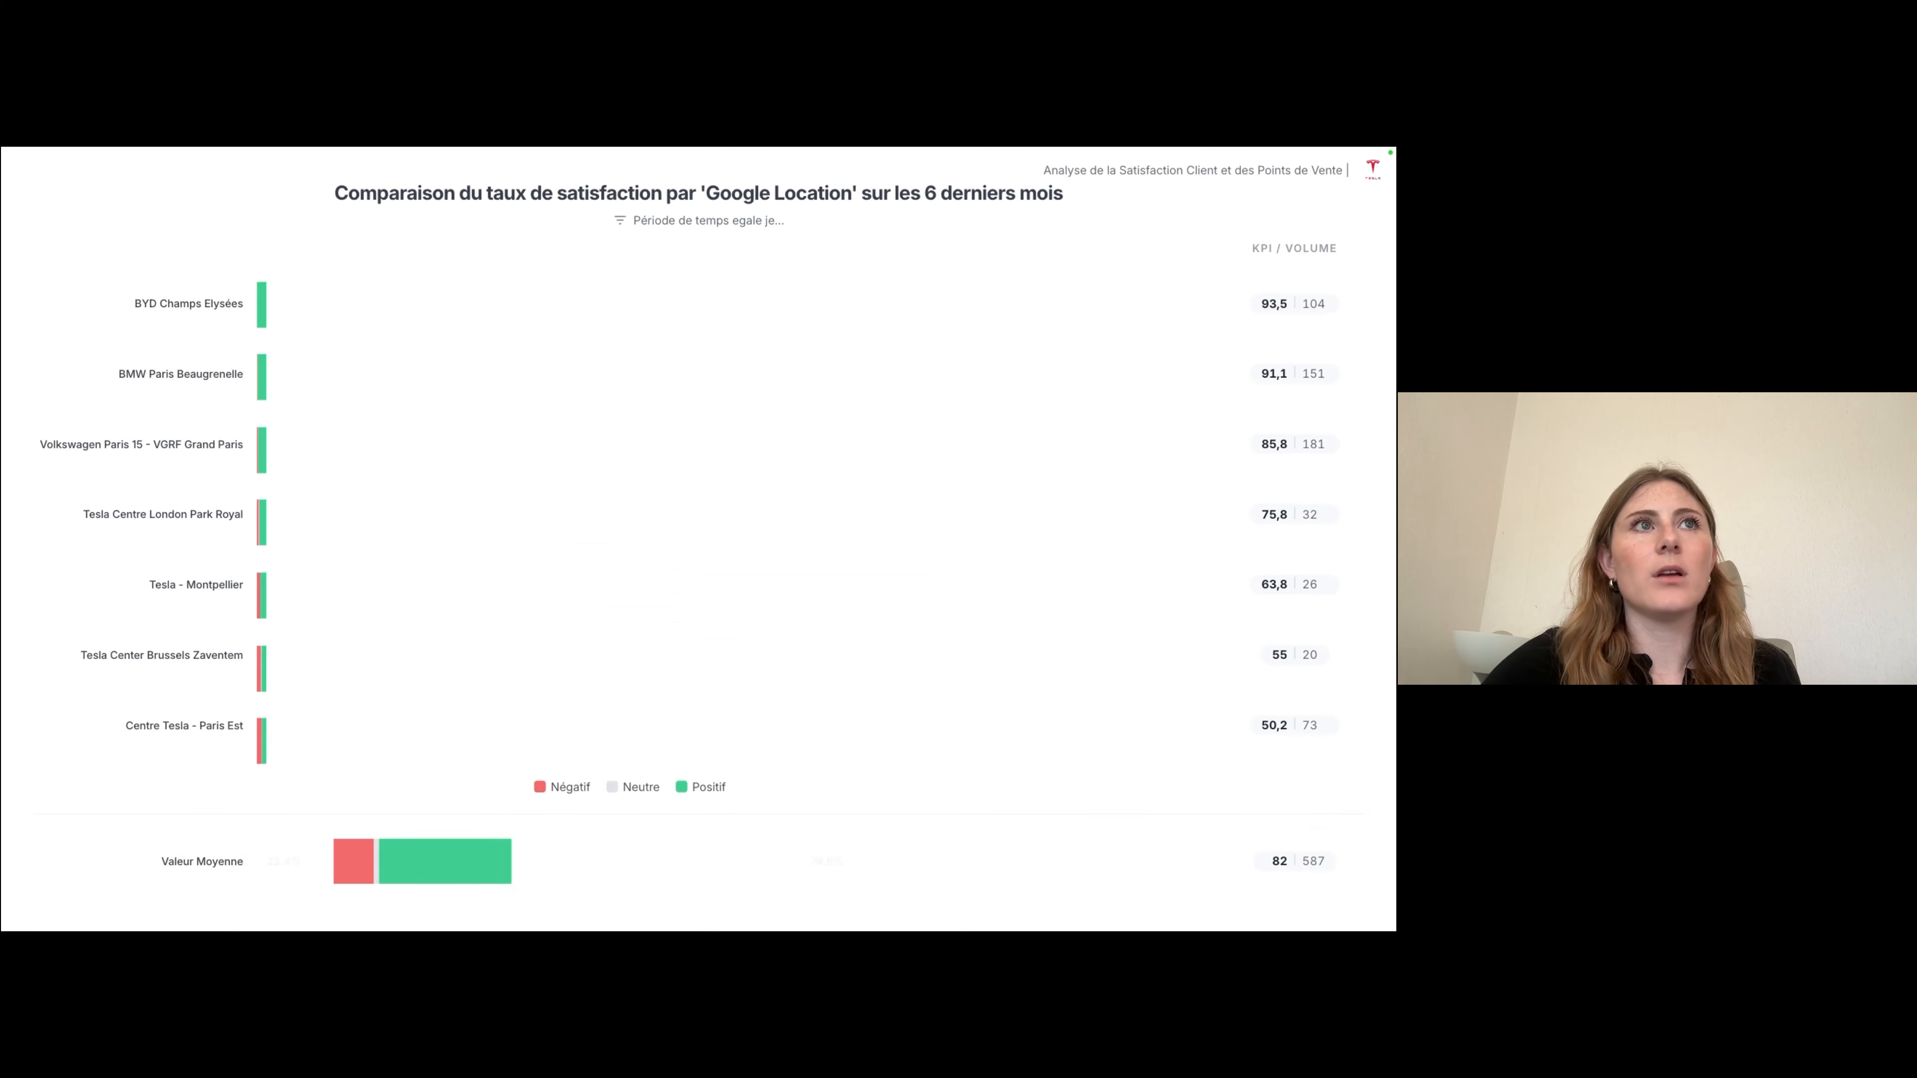
mouse_move(369, 311)
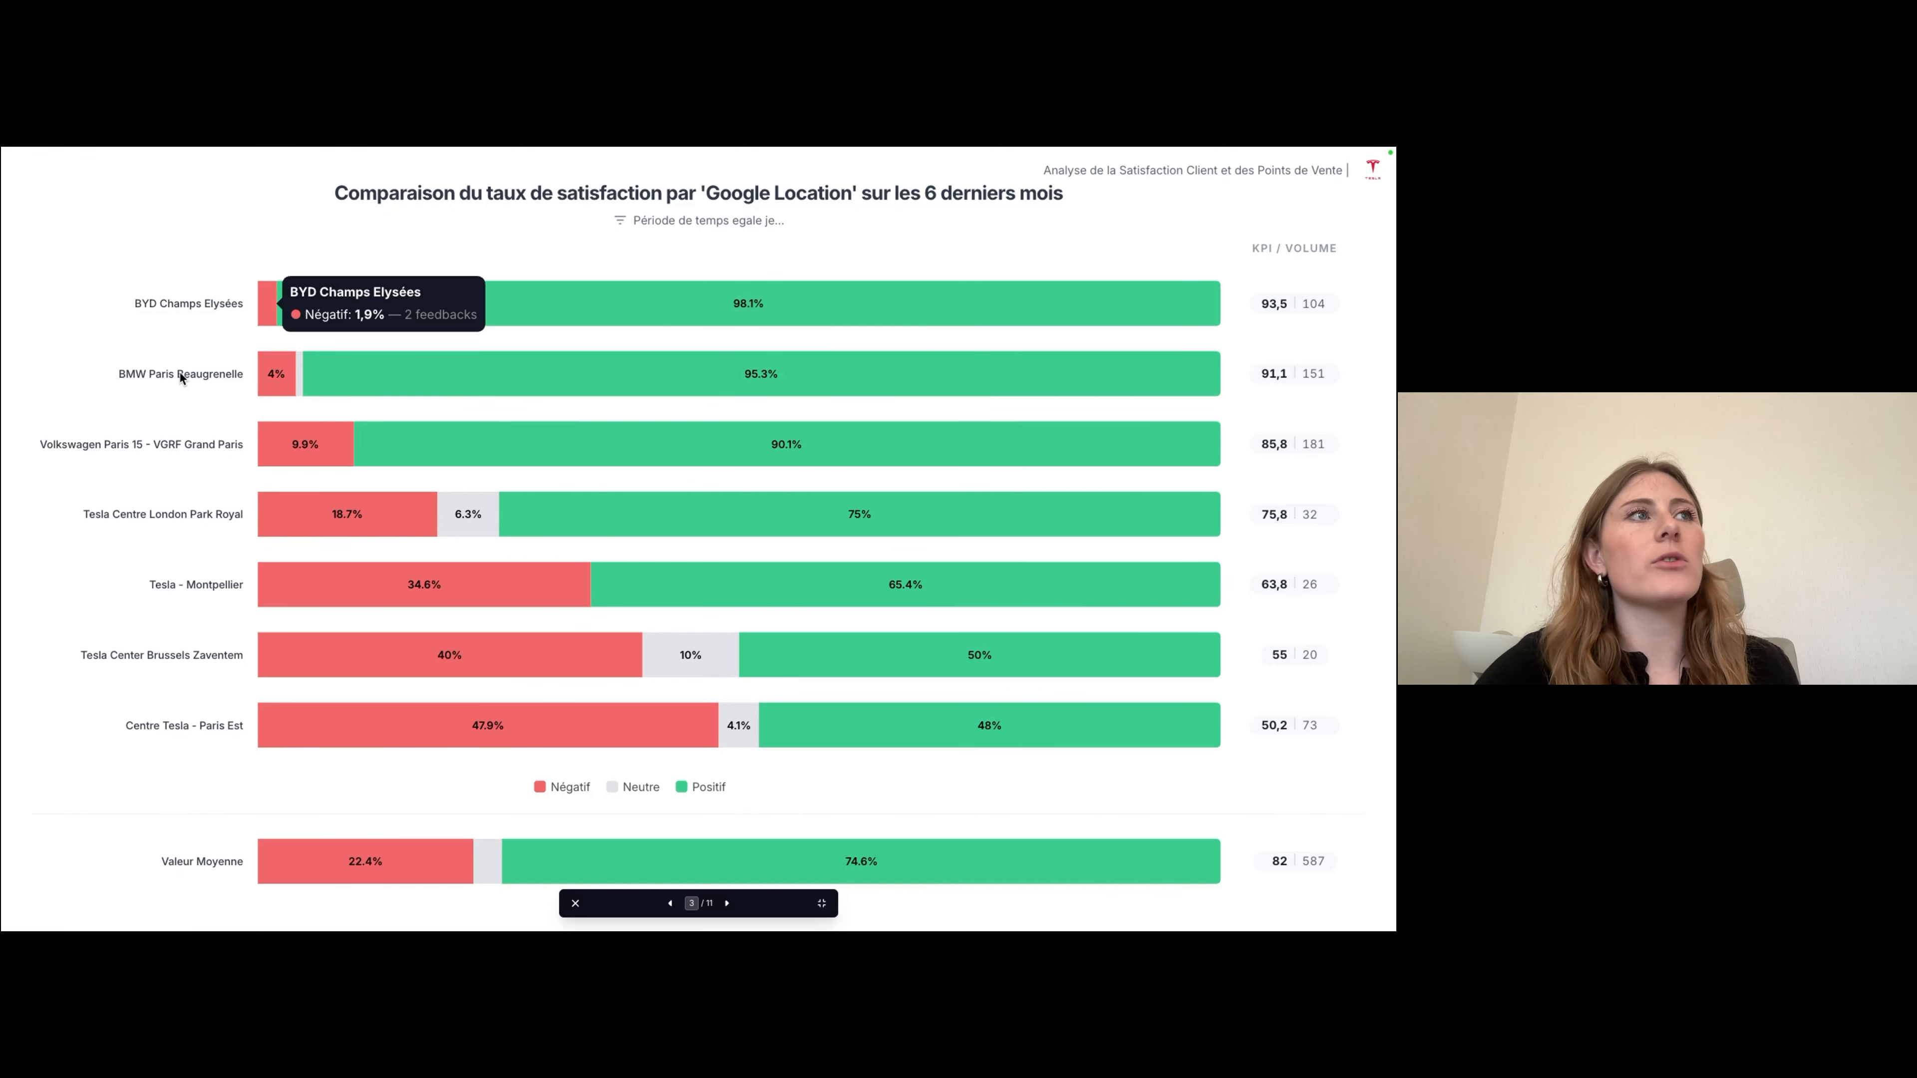
mouse_move(1321, 300)
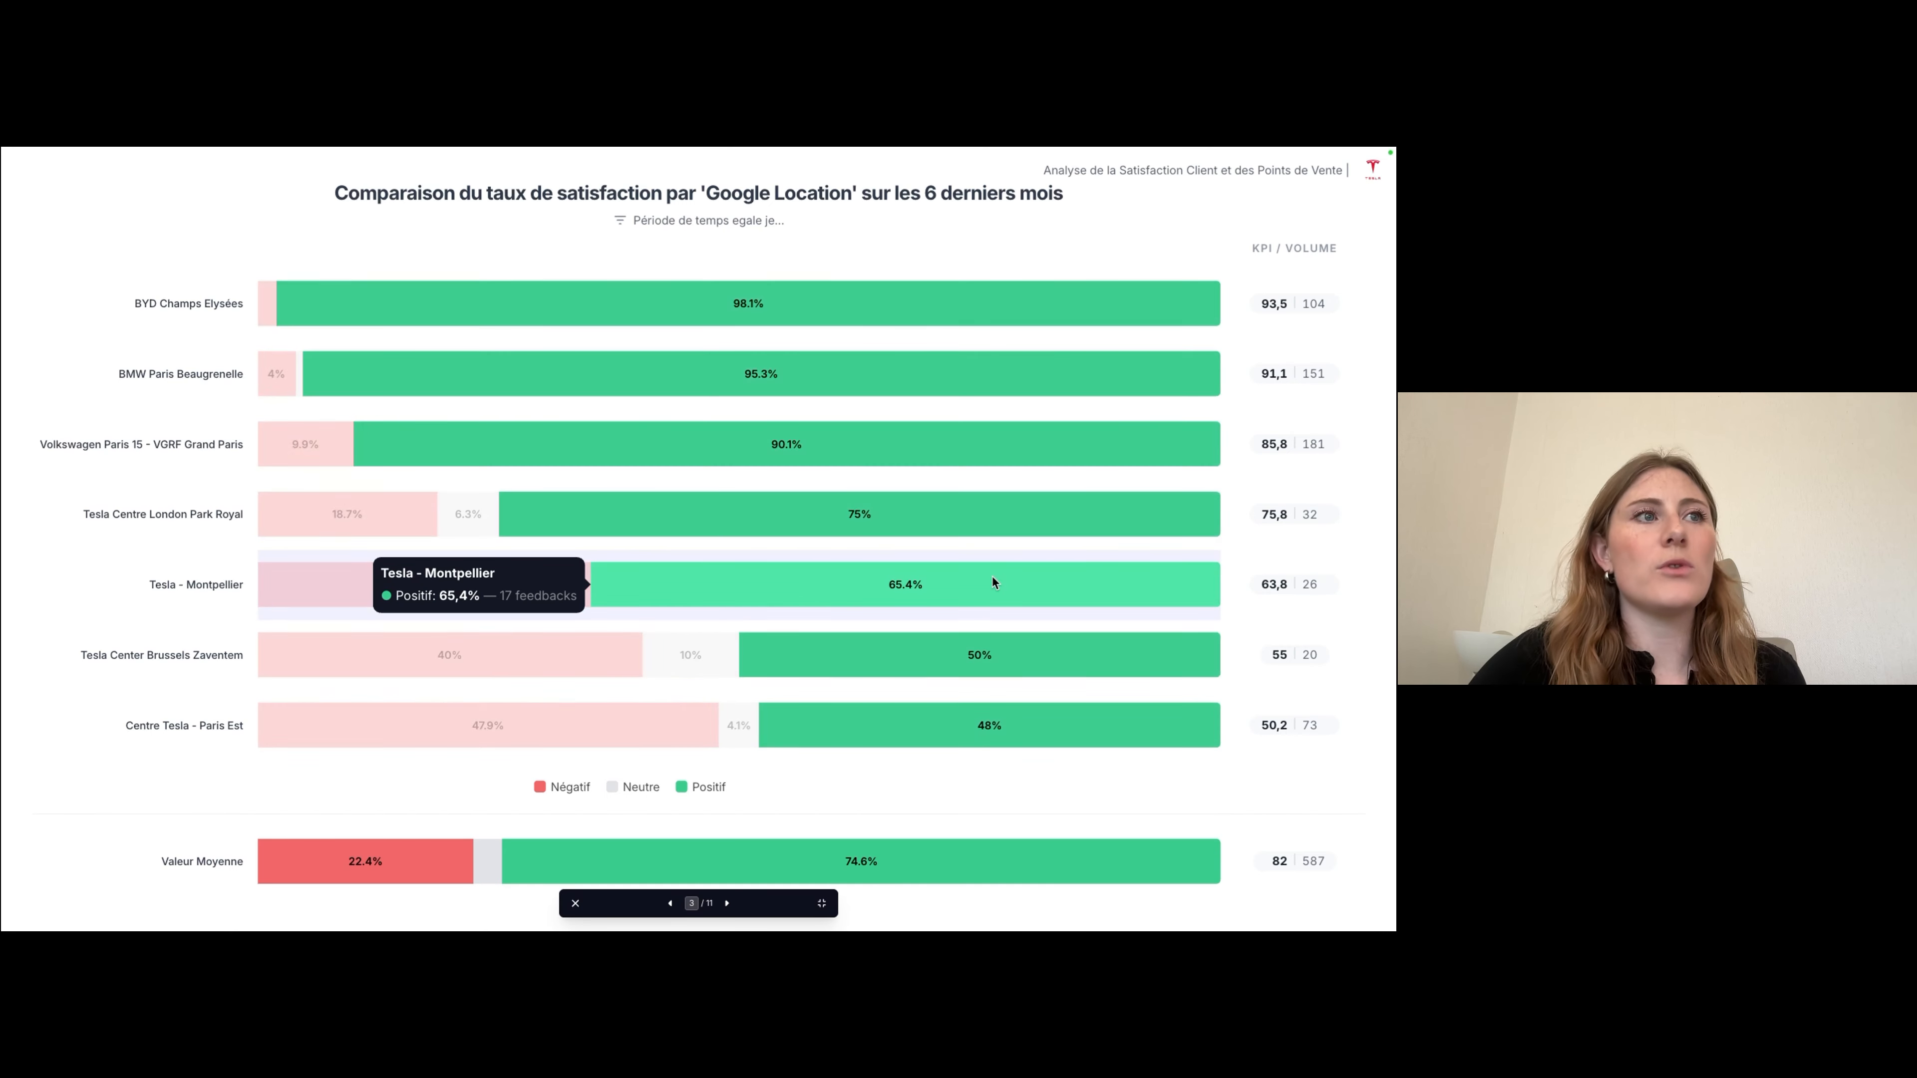
mouse_move(1248, 597)
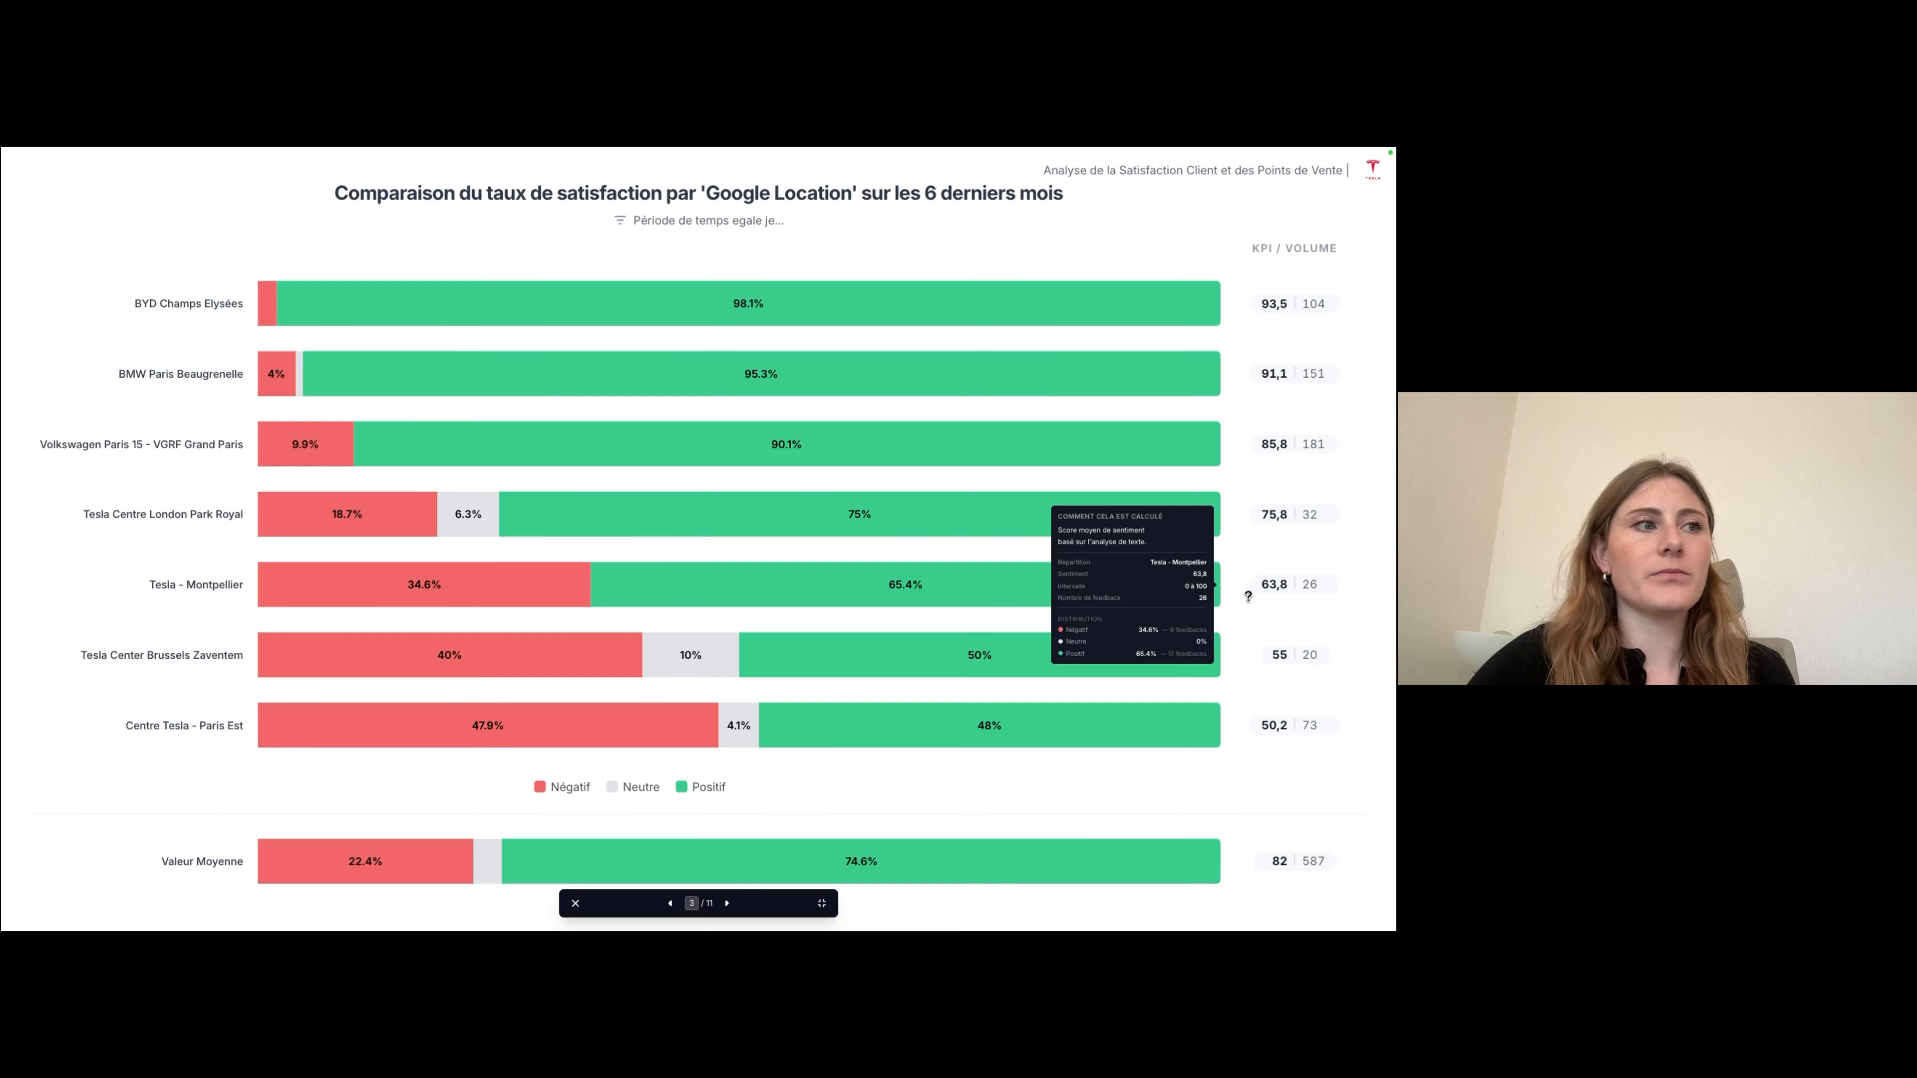
key("Right")
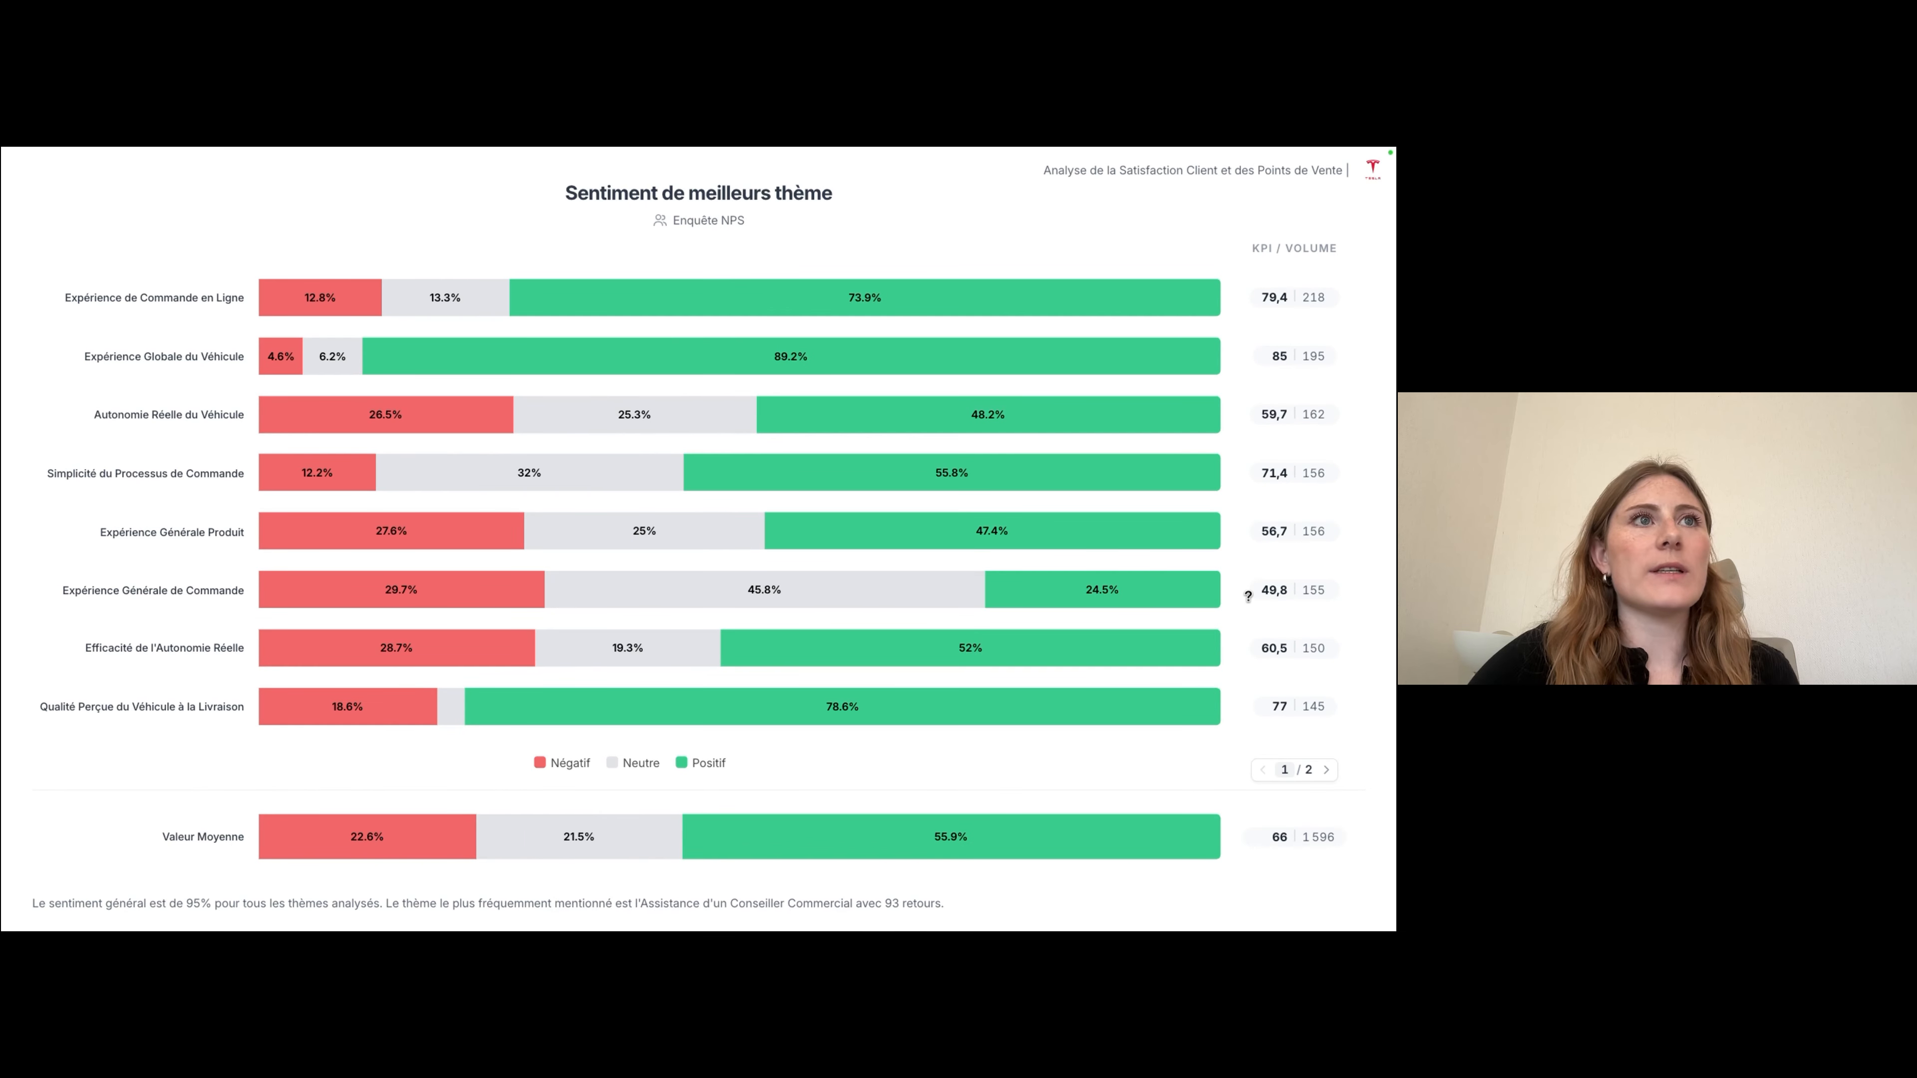
key("Right")
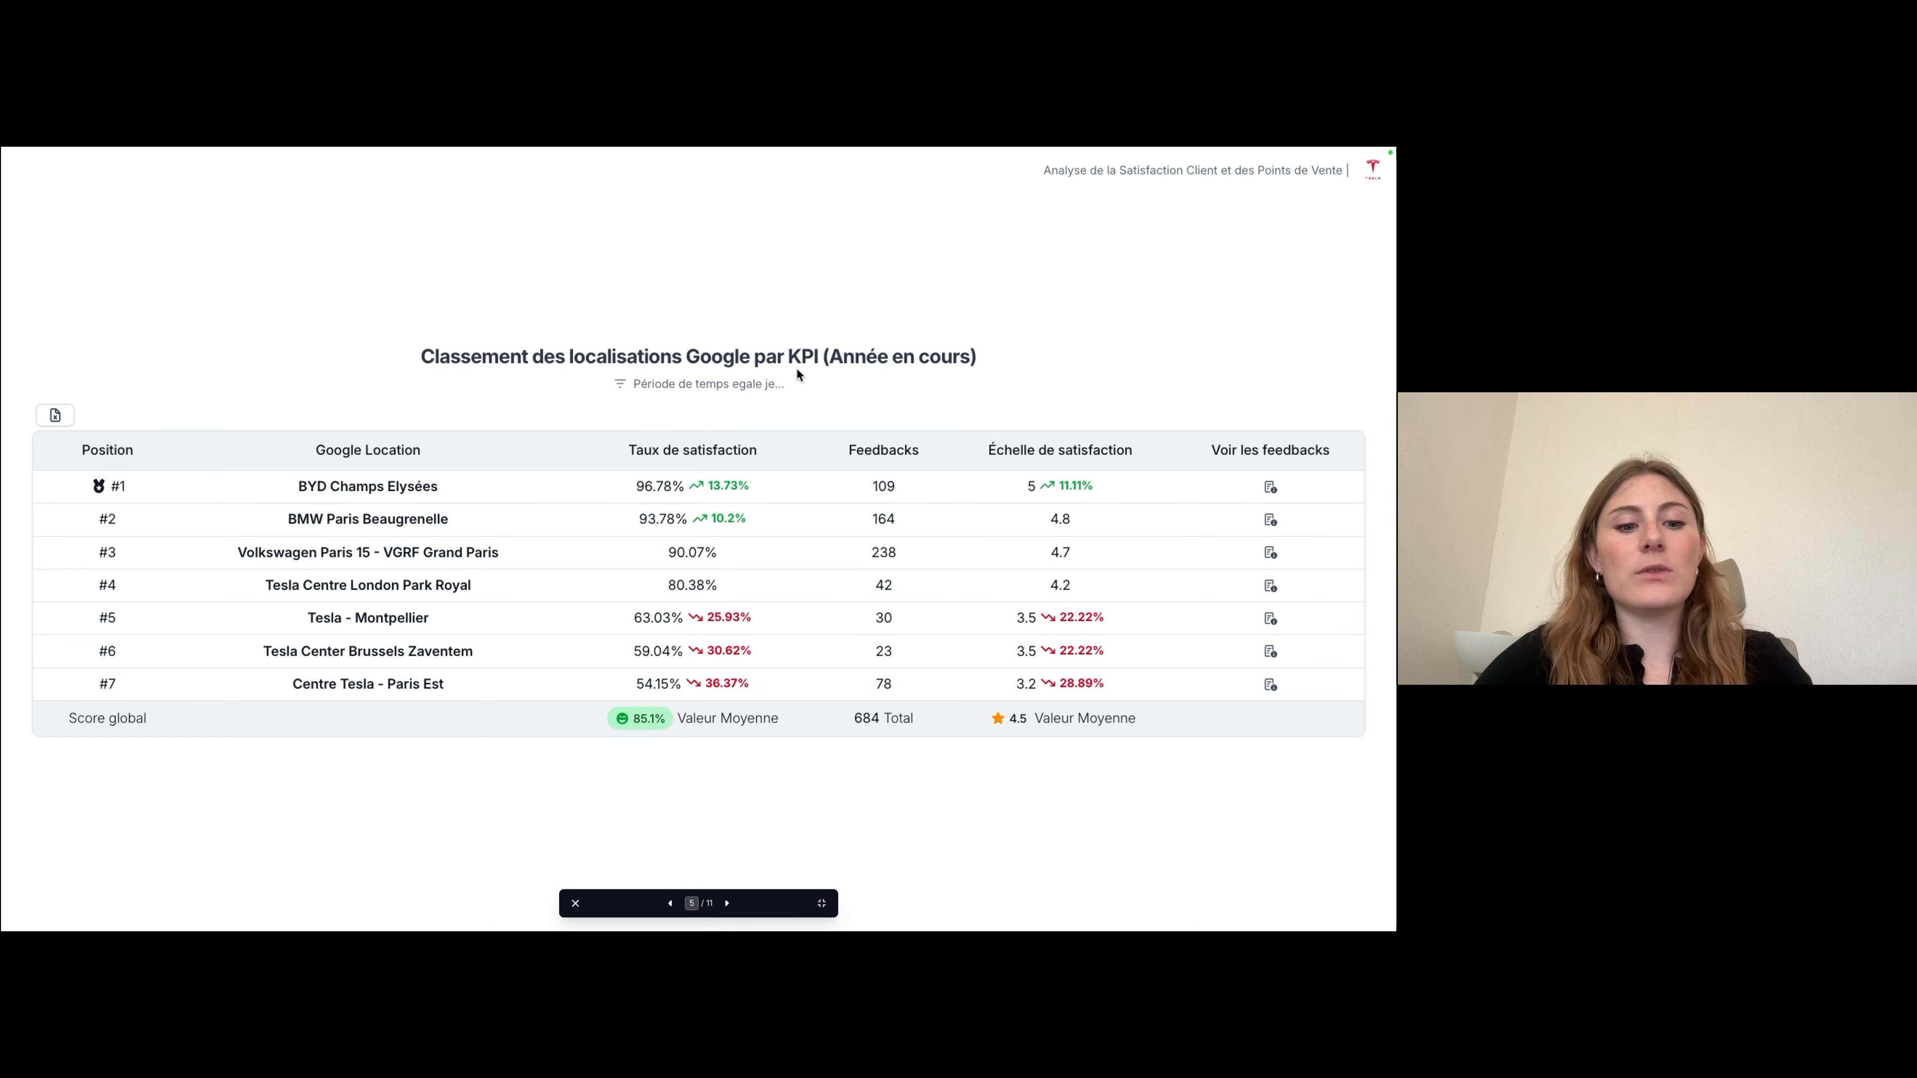
key("Escape")
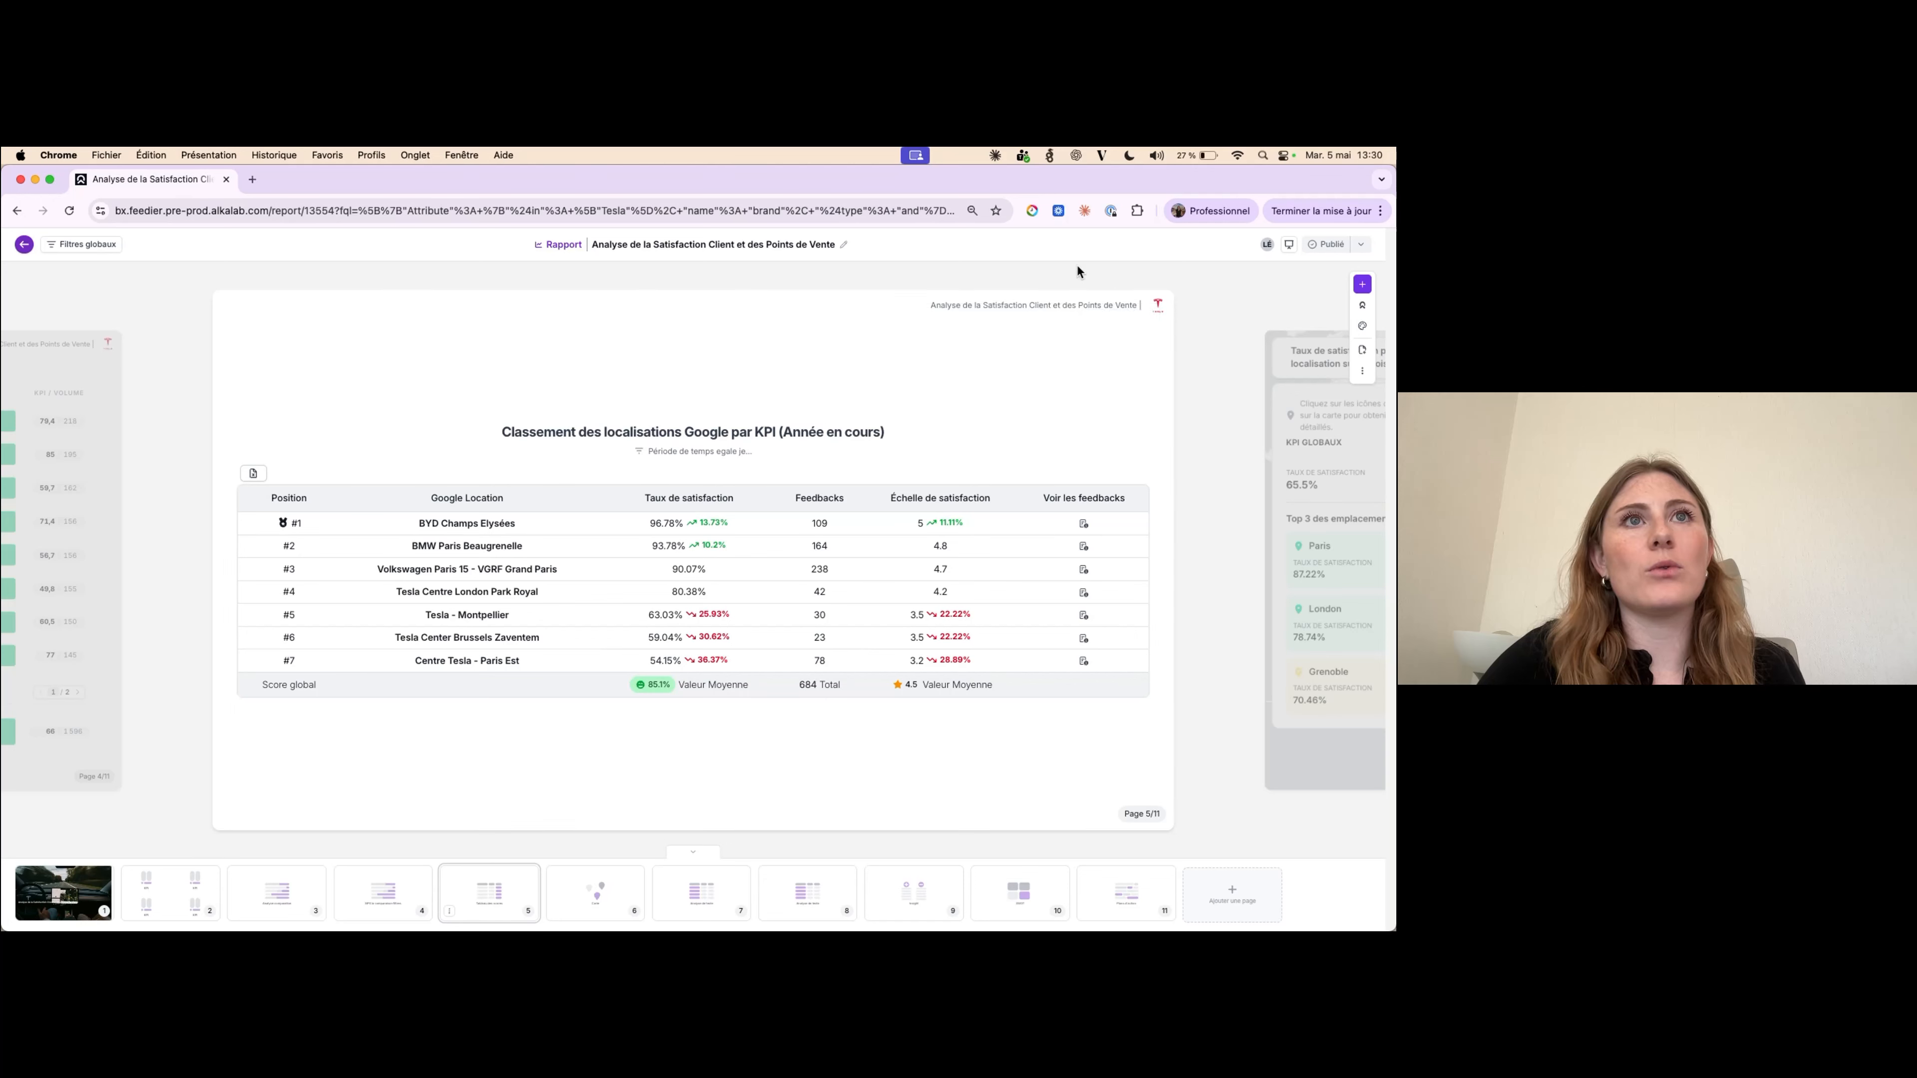
- Open the Google Location ranking table for editing, expand its selected columns, and view the Google Location attribute's details
left_click(1095, 320)
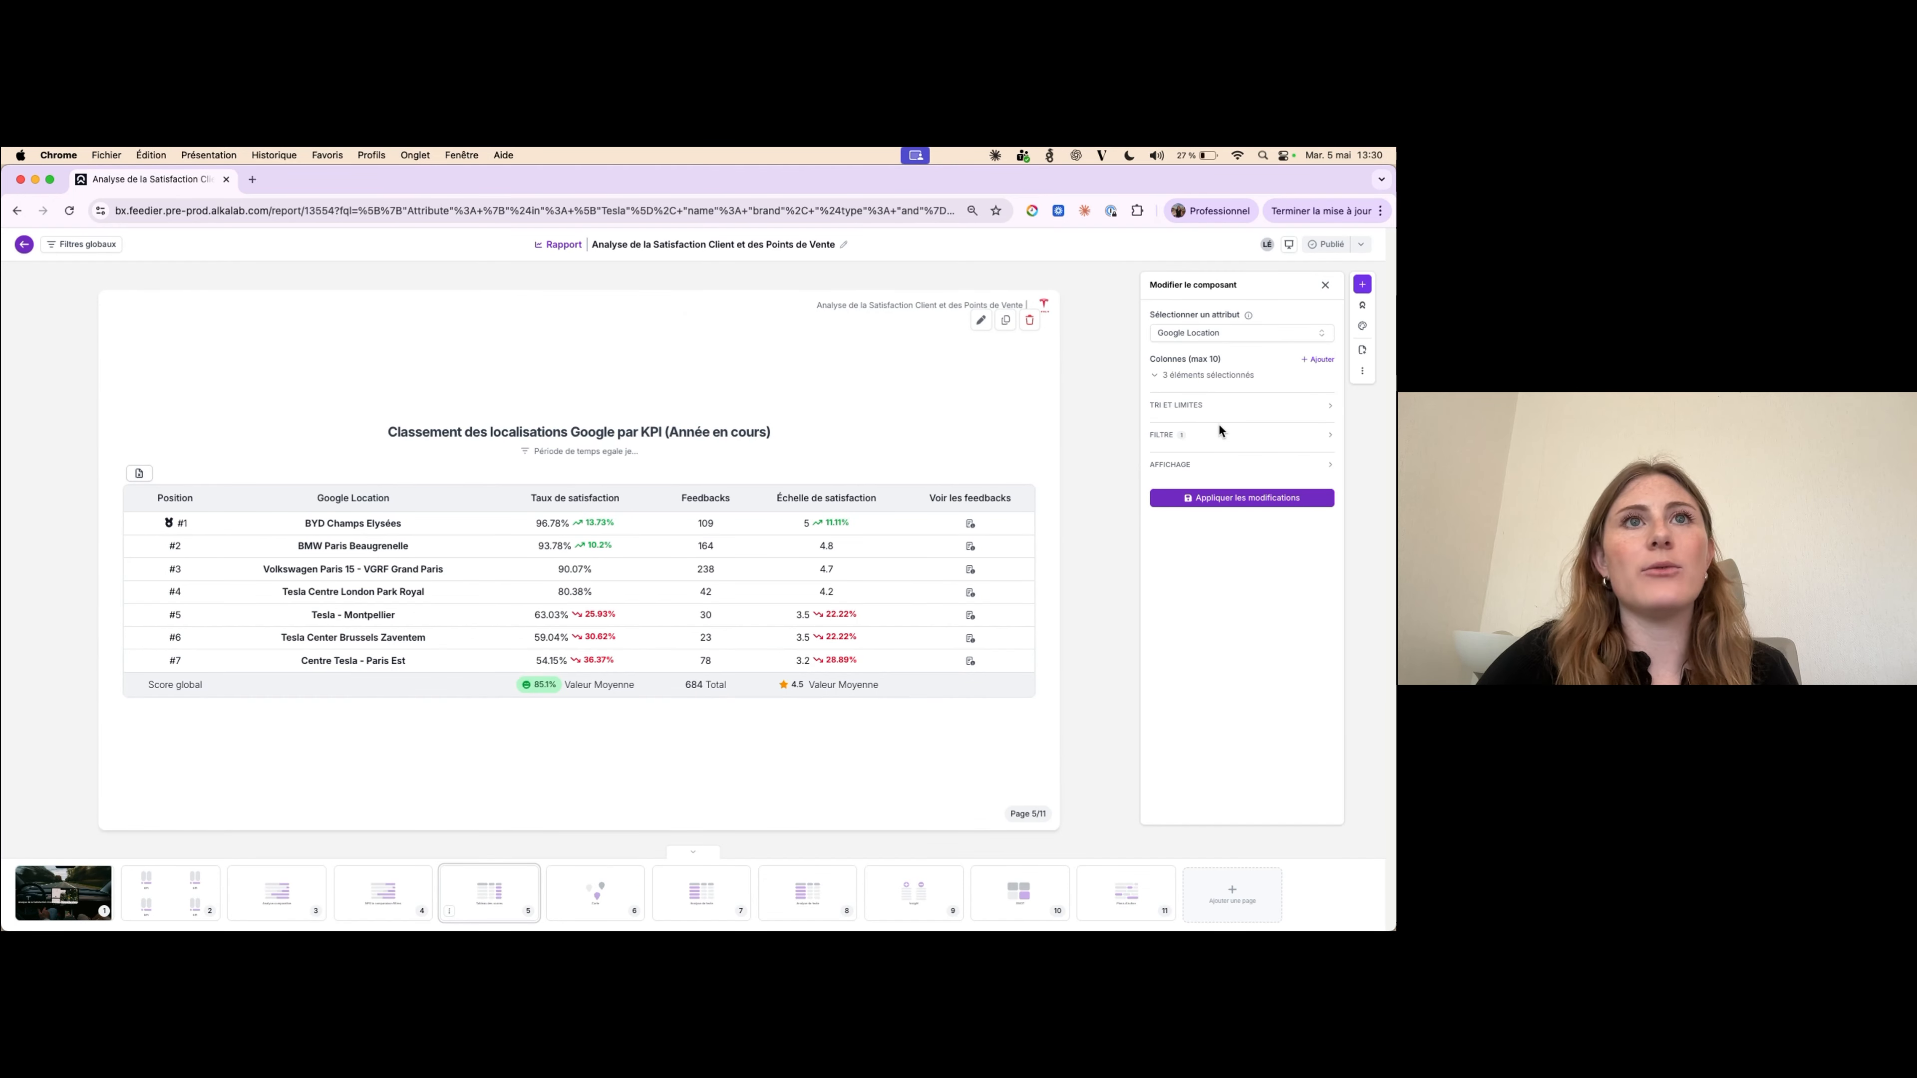
left_click(1241, 376)
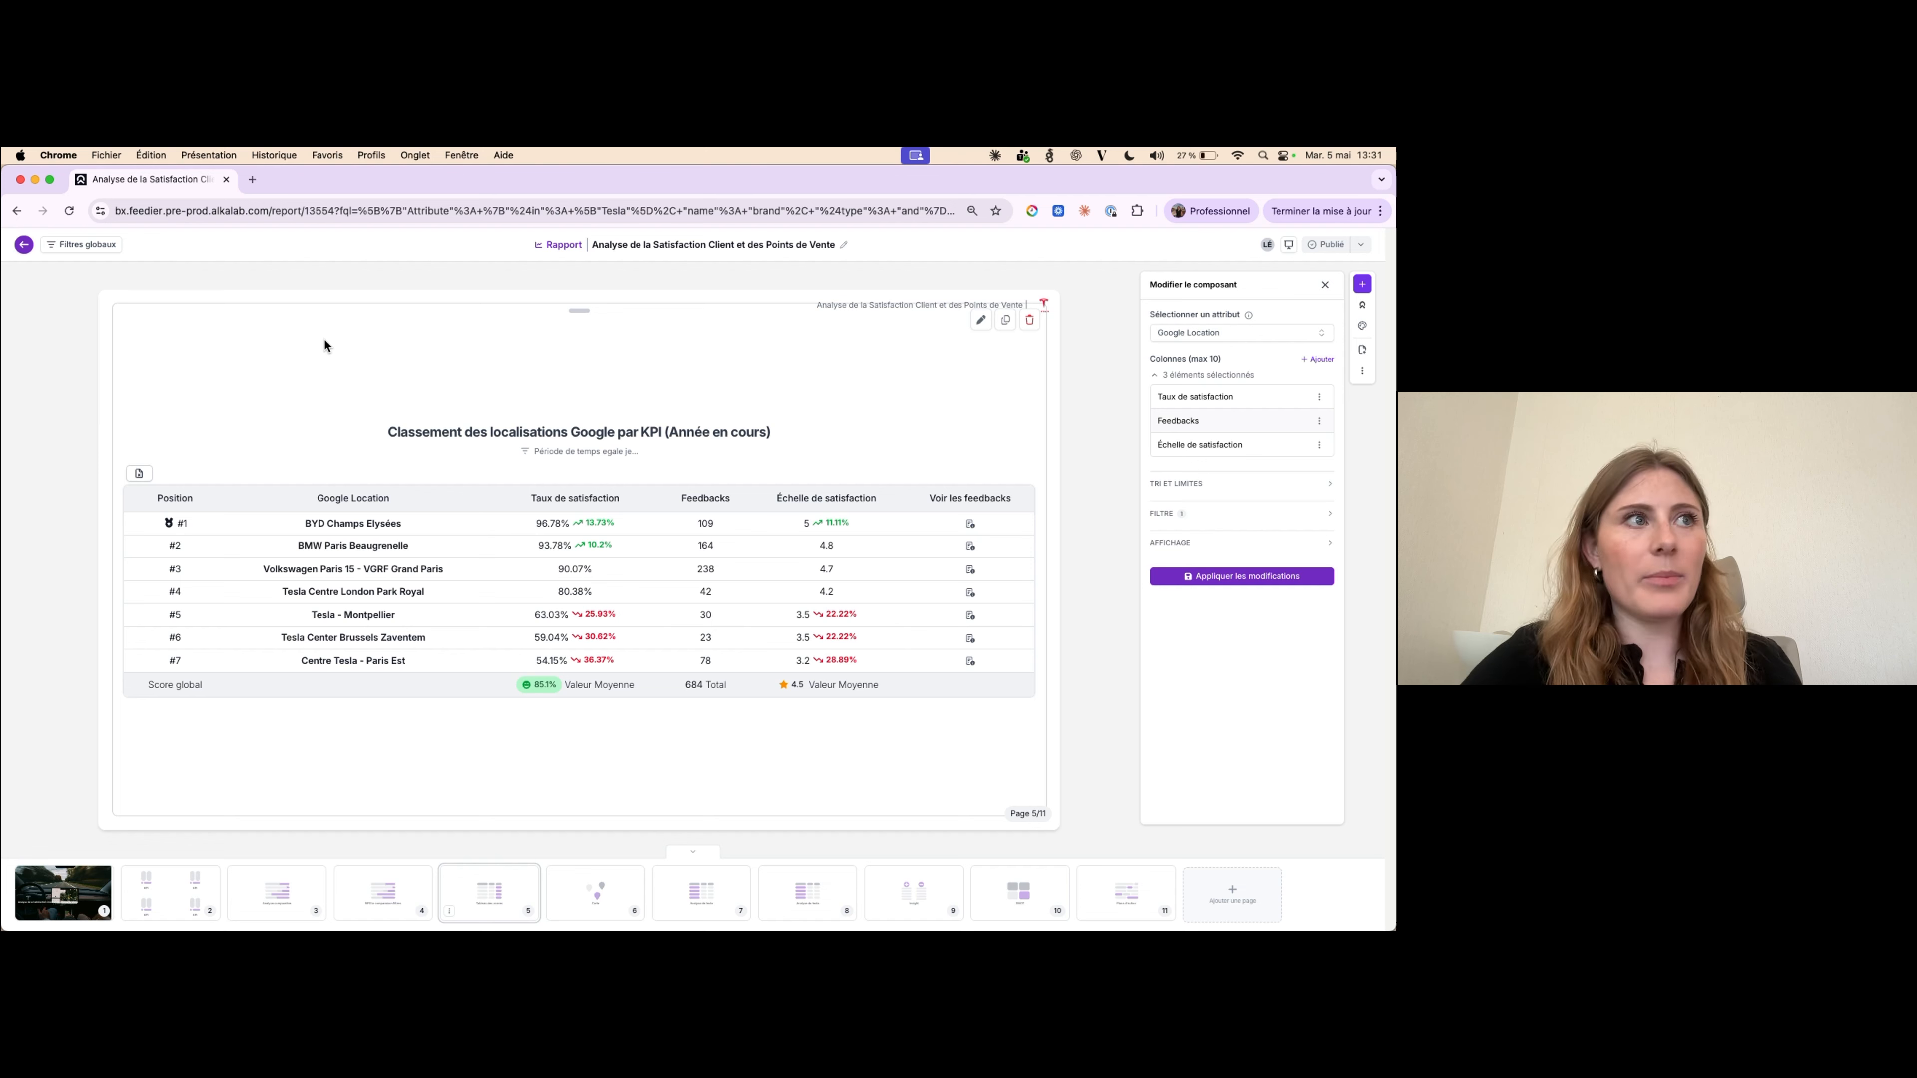
mouse_move(365, 498)
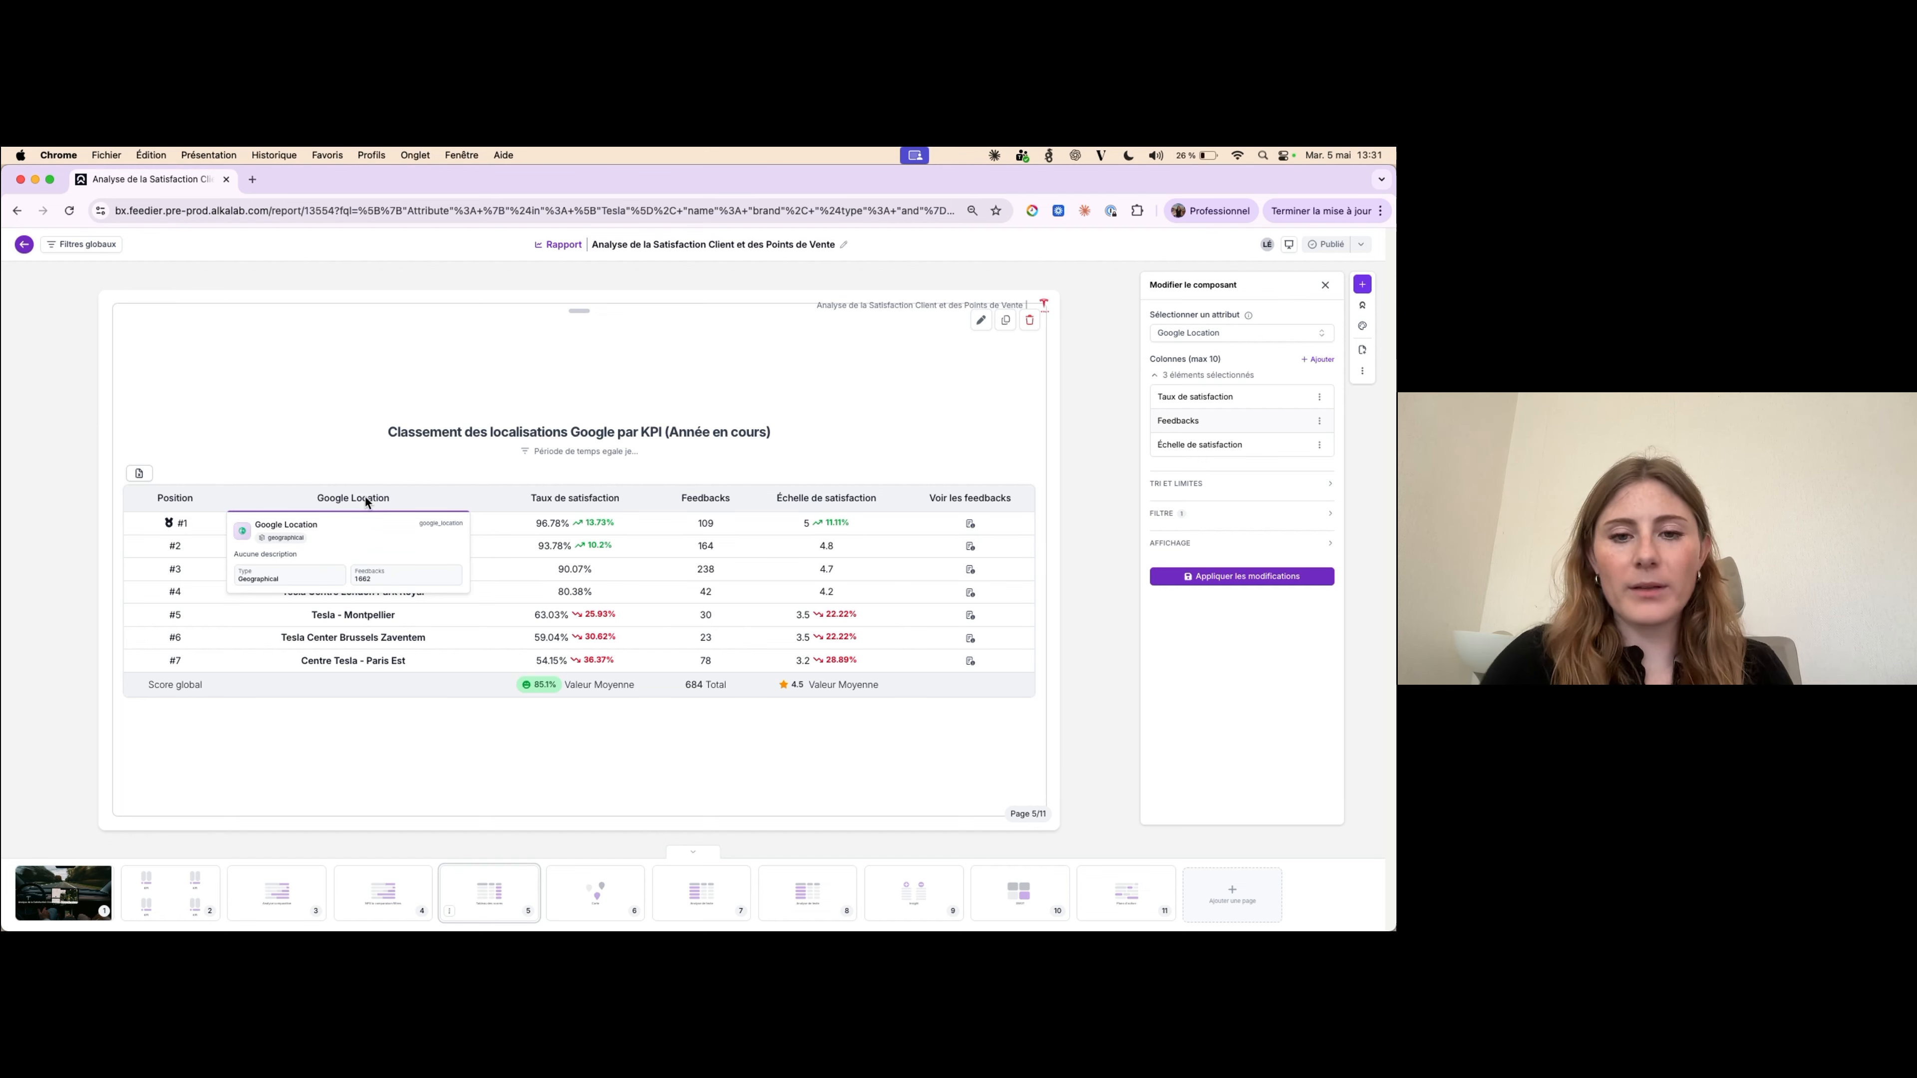
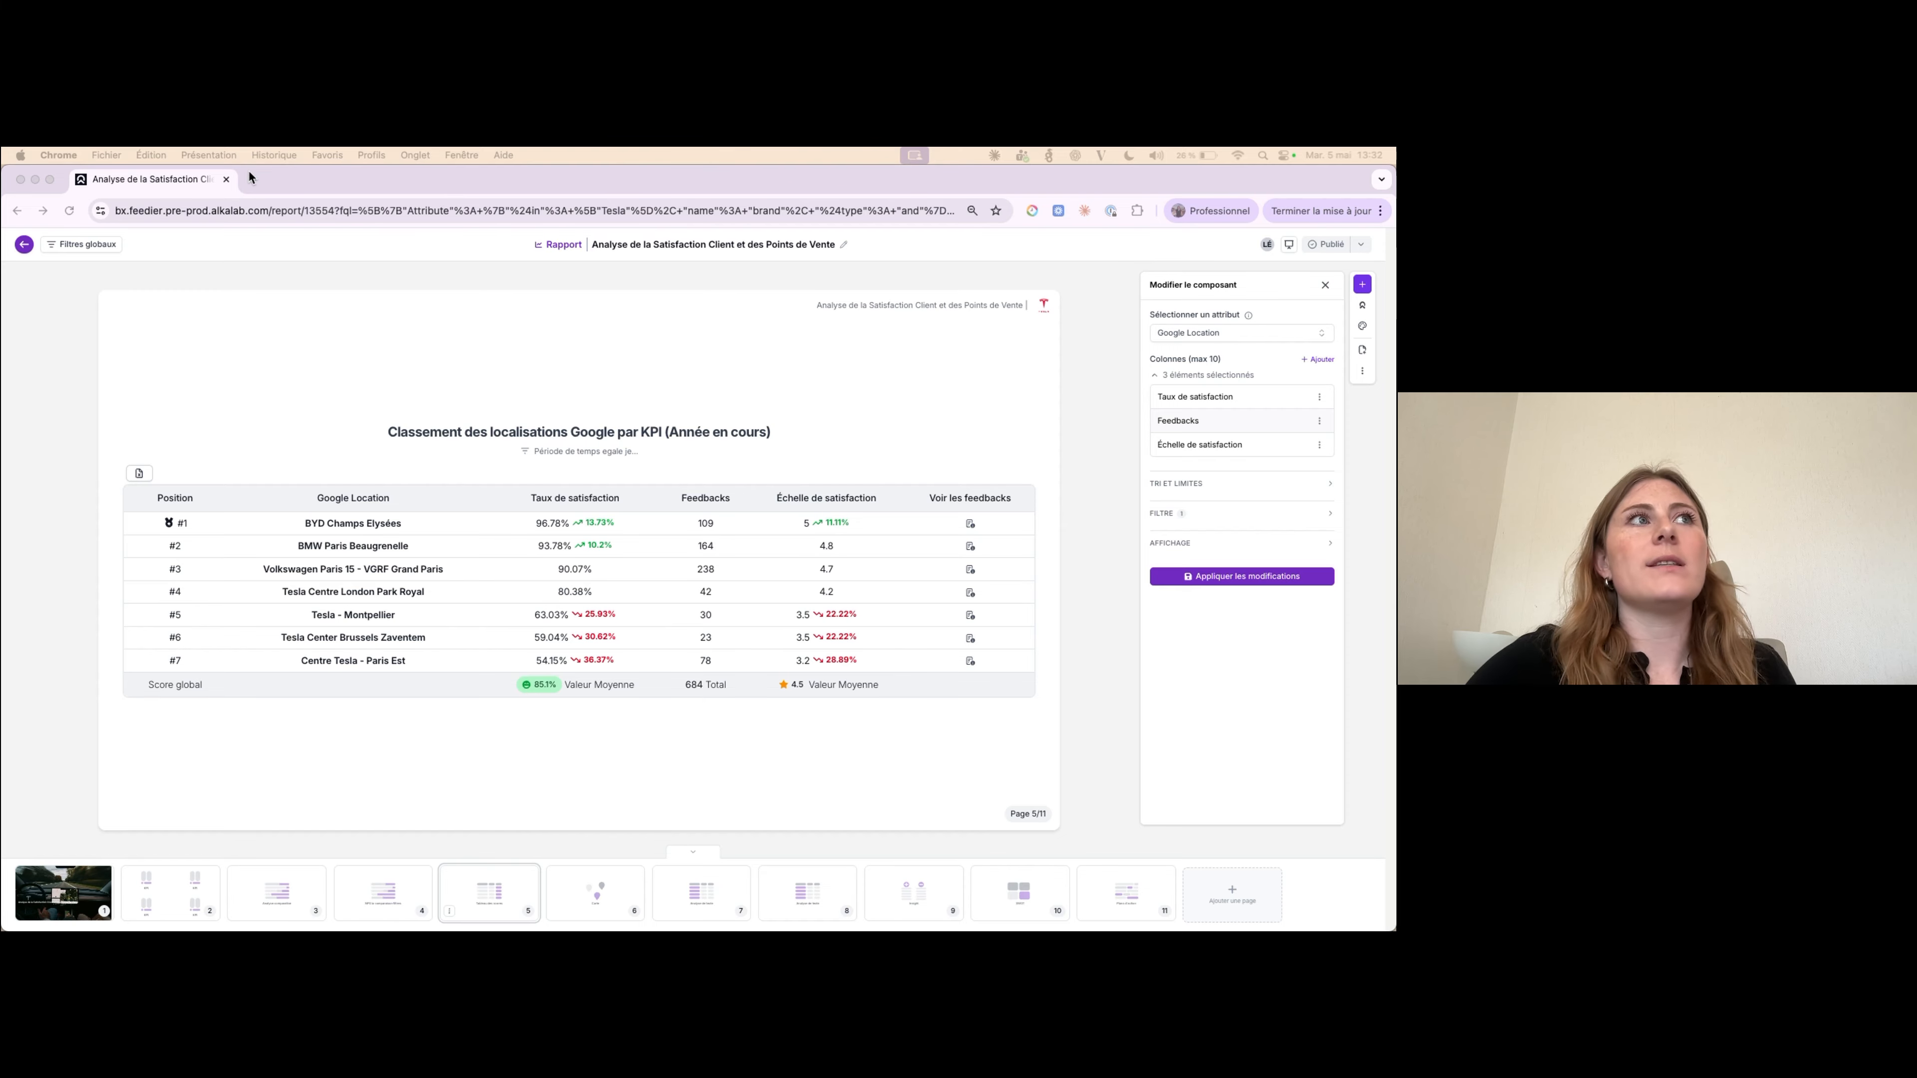
- Open the pre-prod Feedier dashboard in a new browser tab and show the workspace's Référentiels settings
left_click(258, 183)
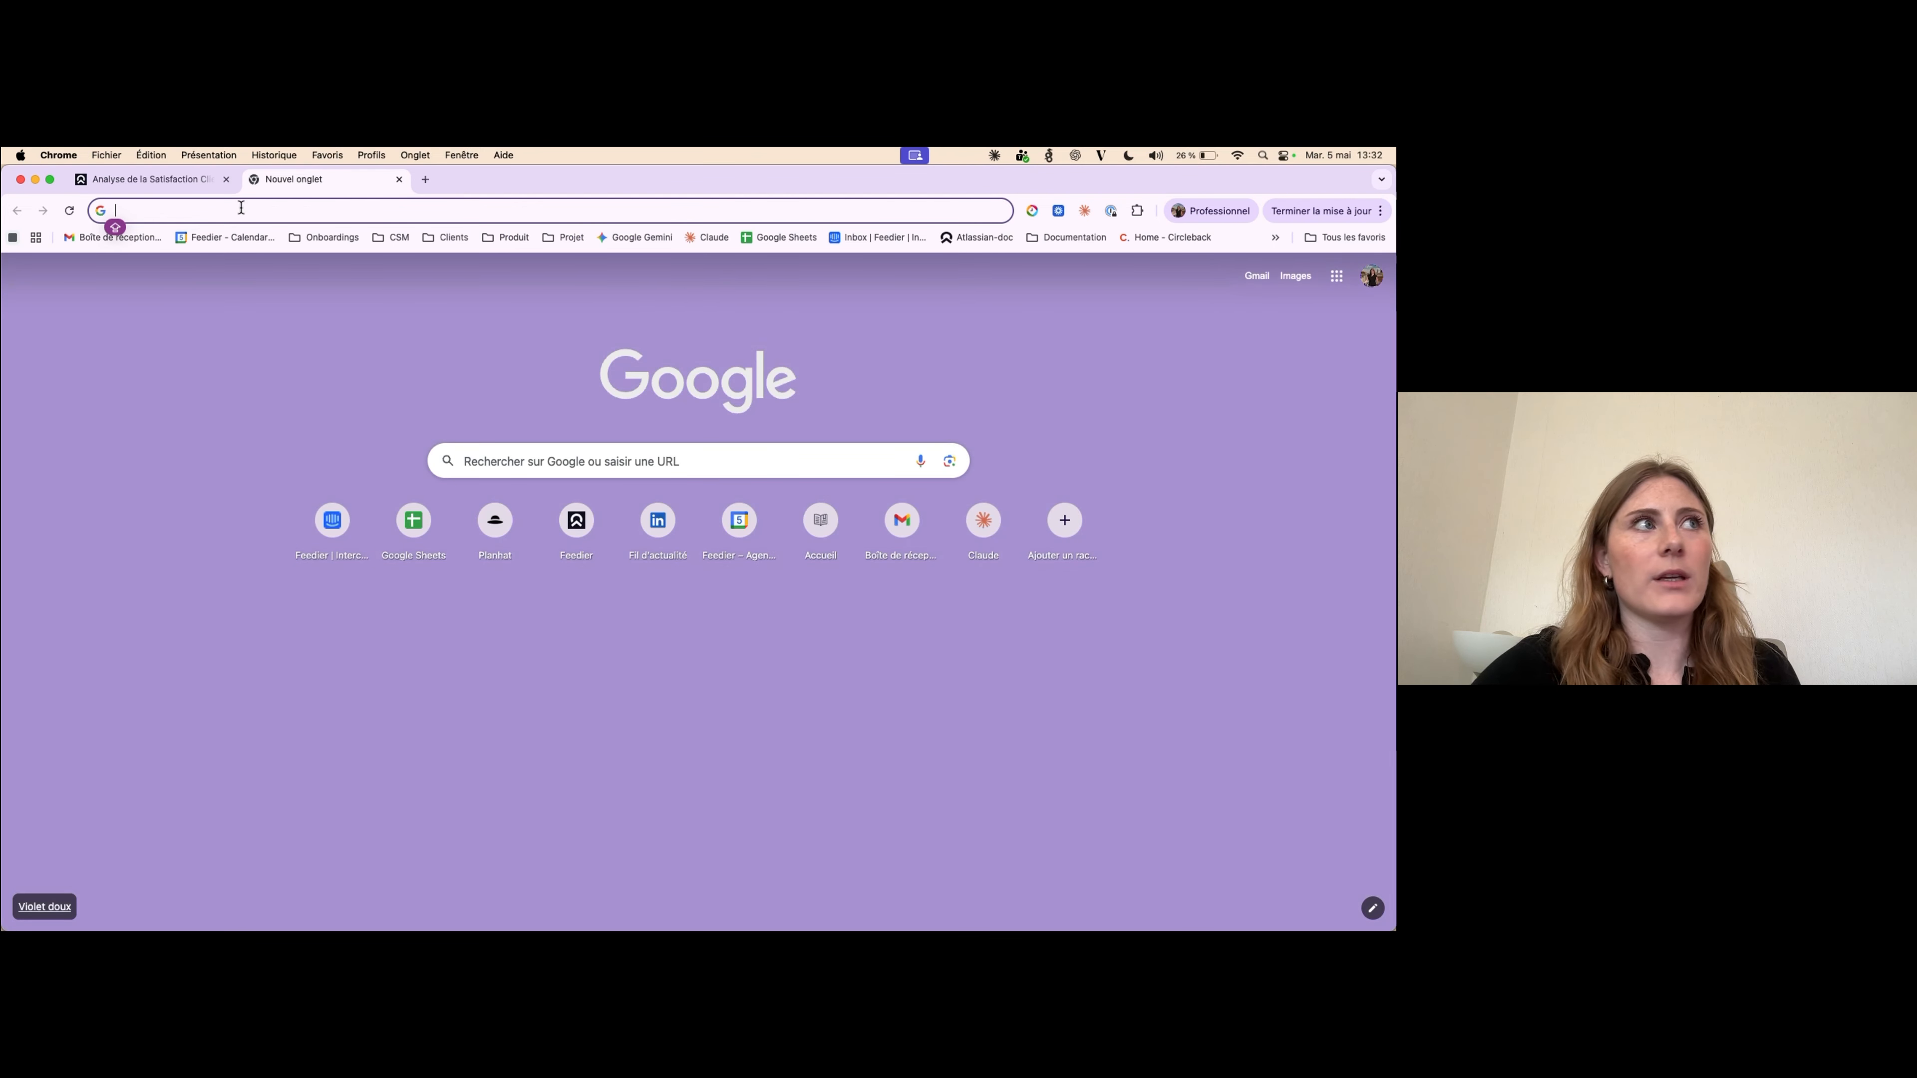
left_click(230, 210)
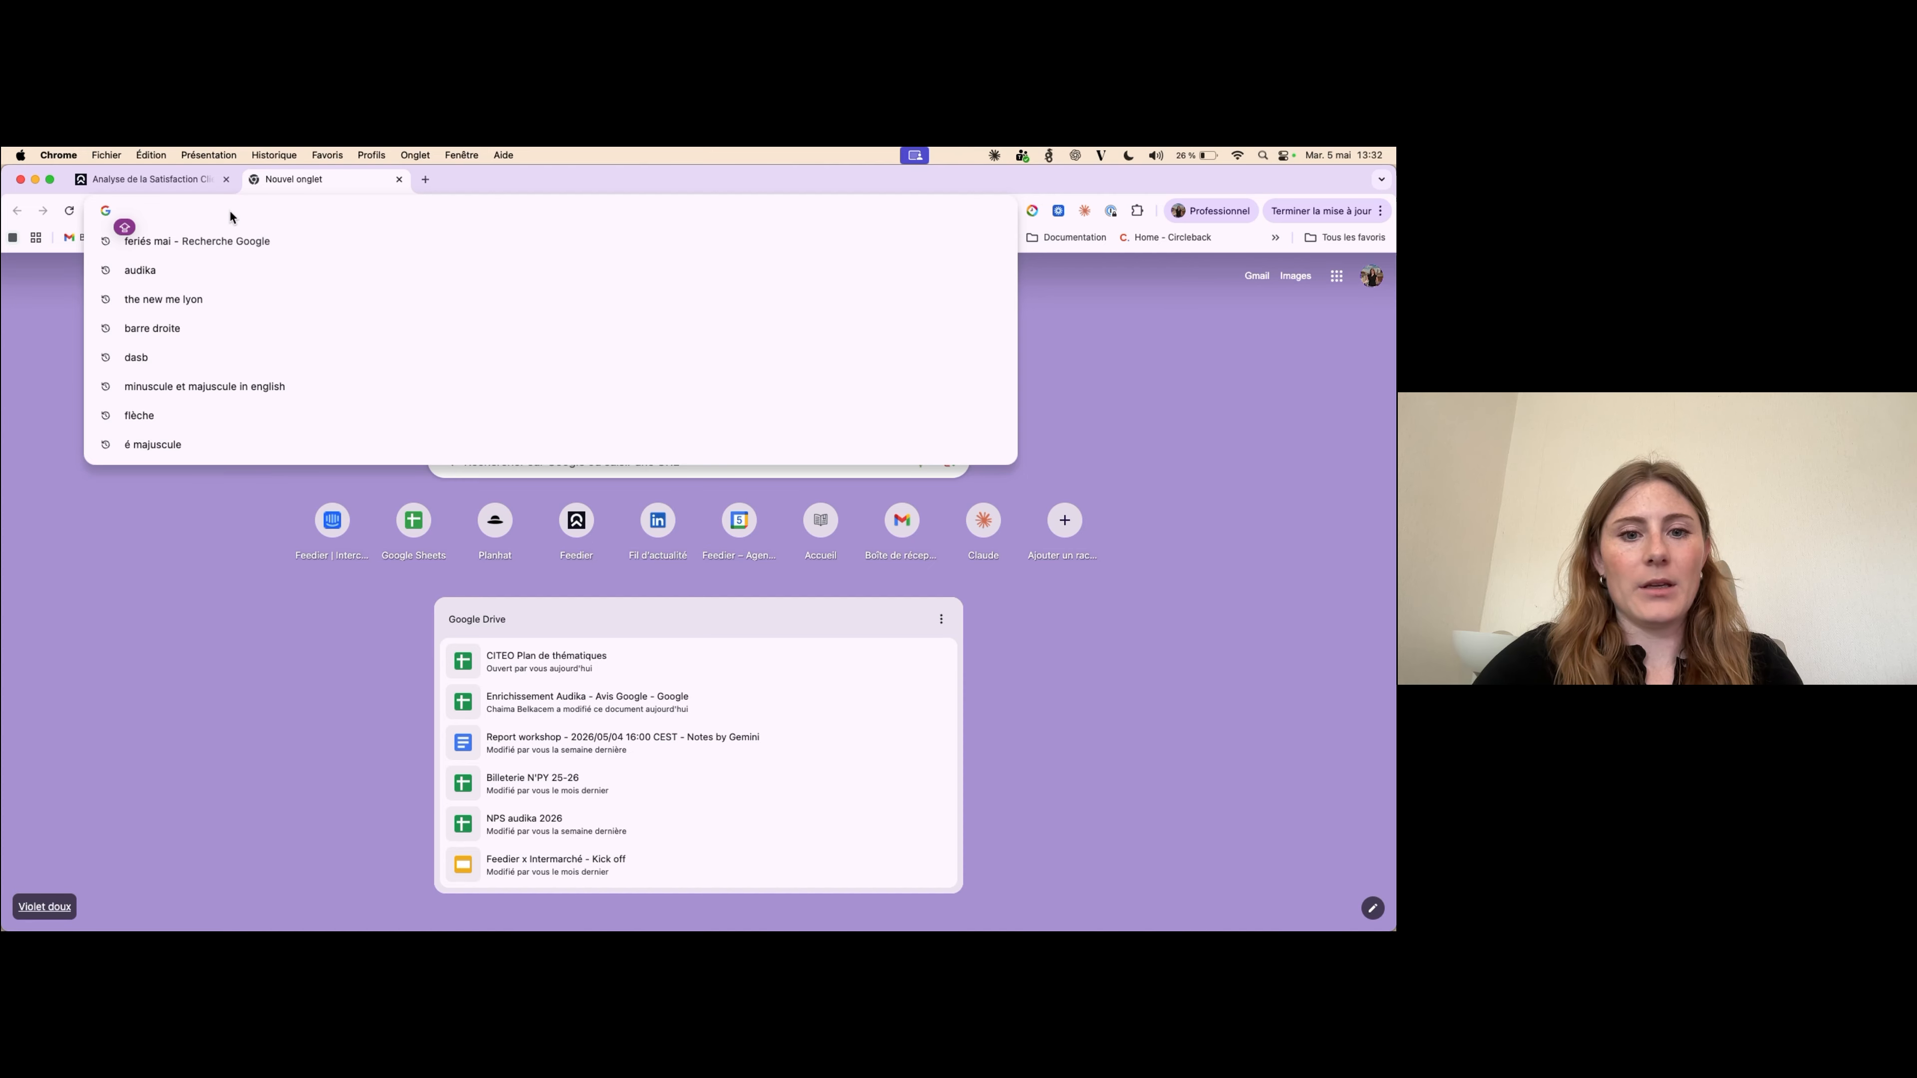
type("DA")
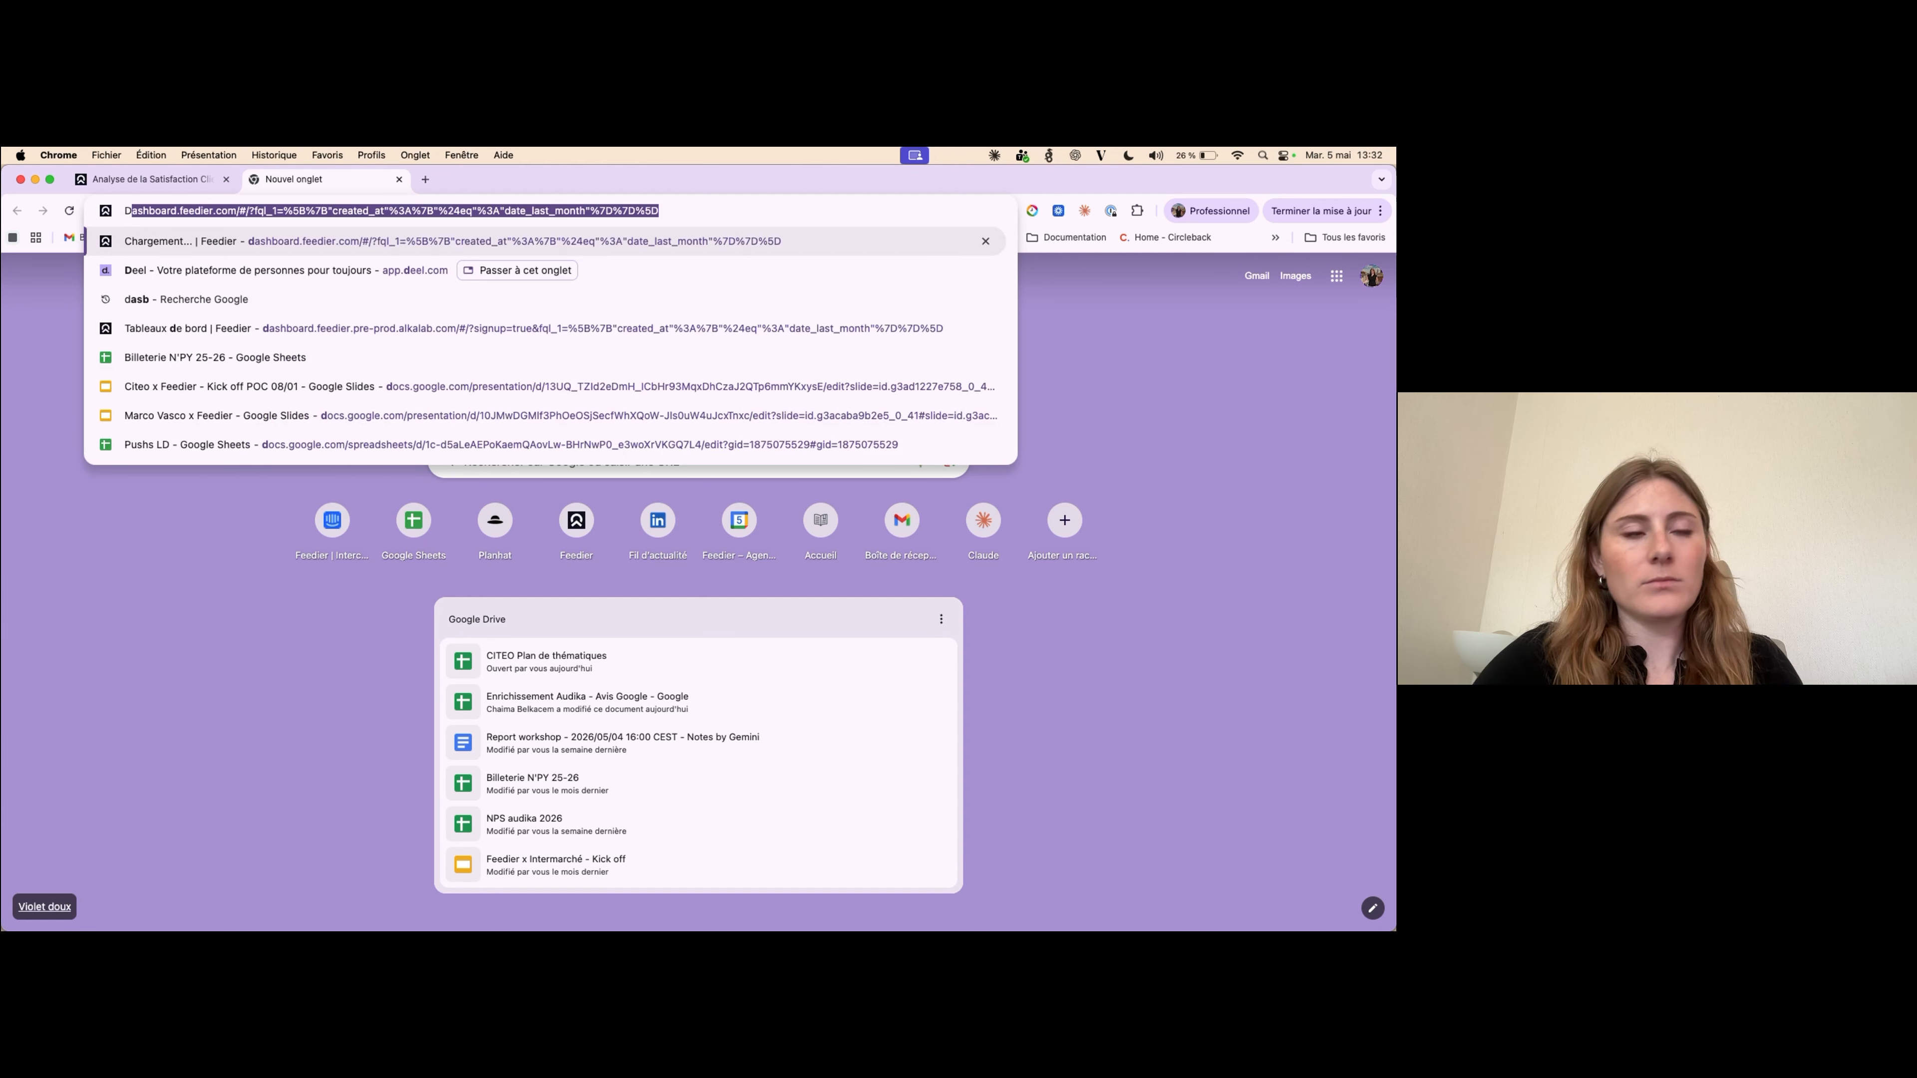
key("BackSpace")
key("BackSpace")
key("BackSpace")
type("PRE")
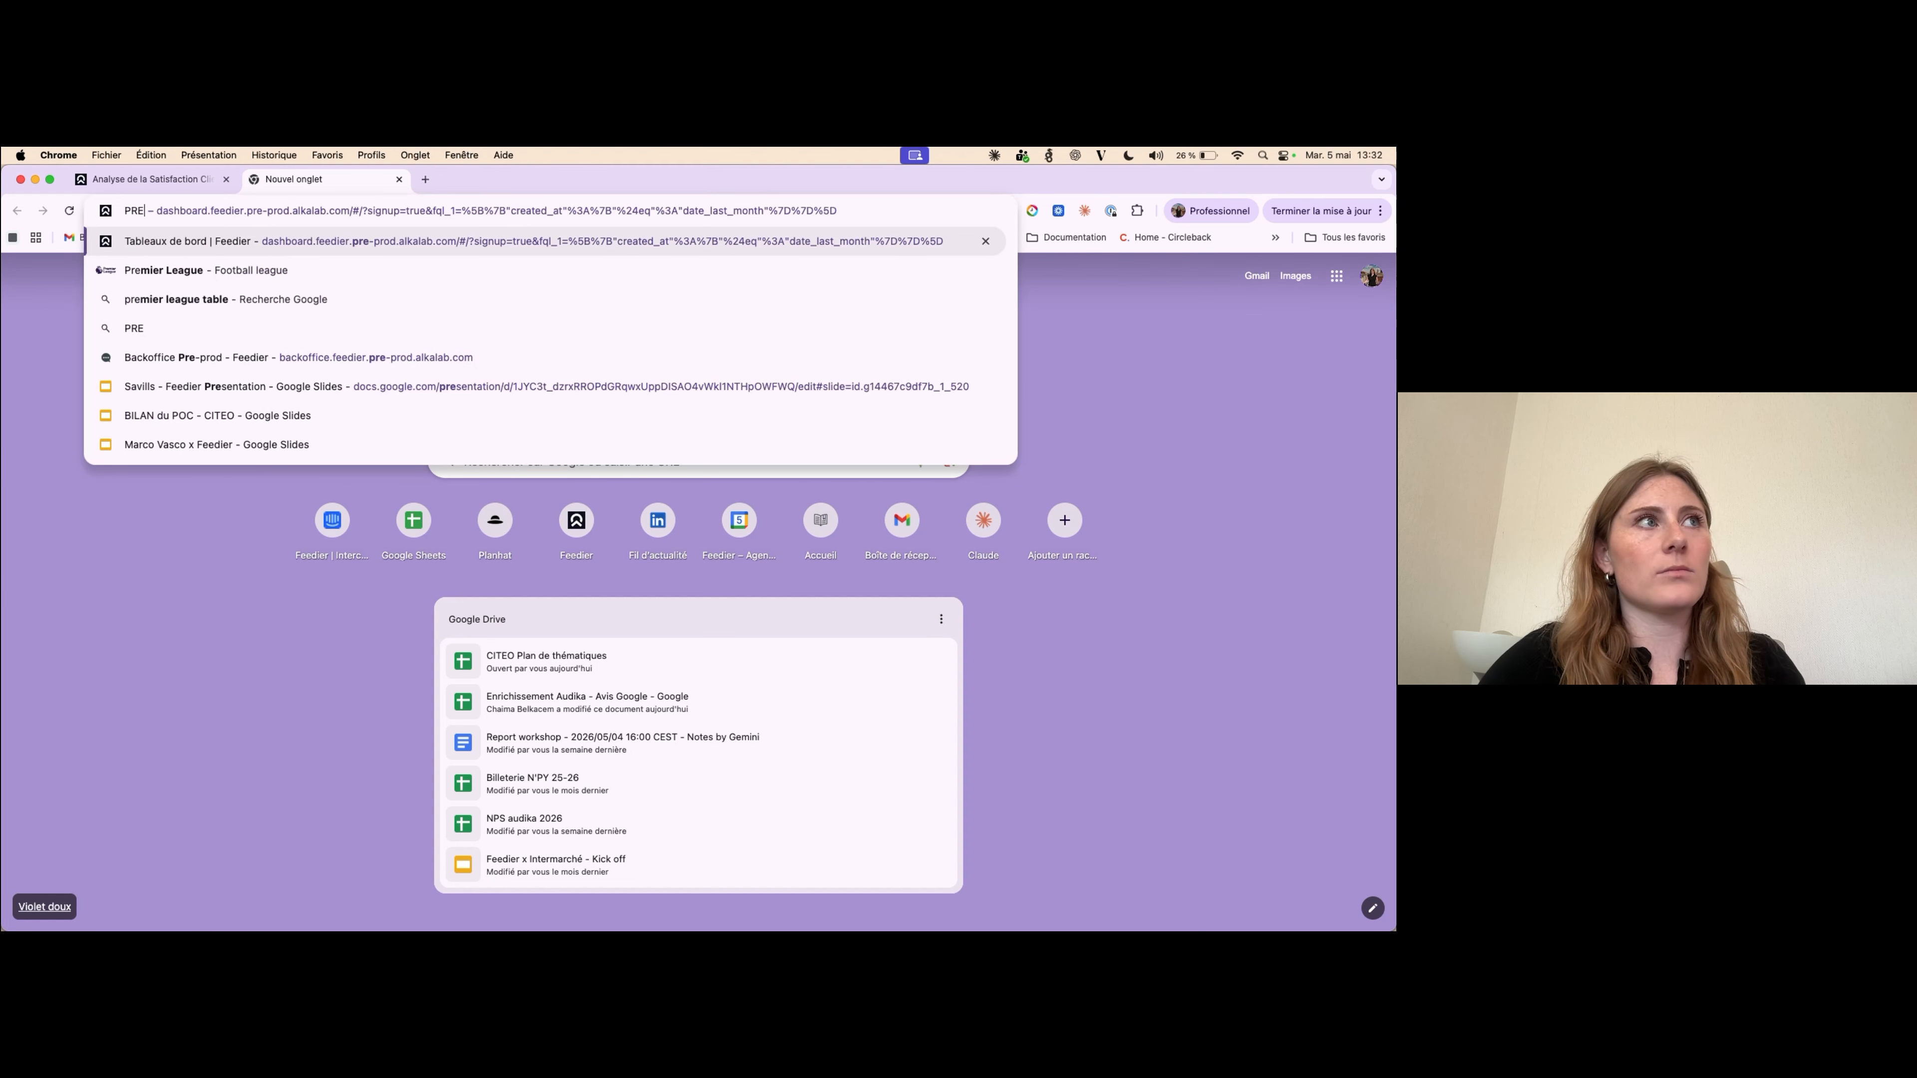
key("Return")
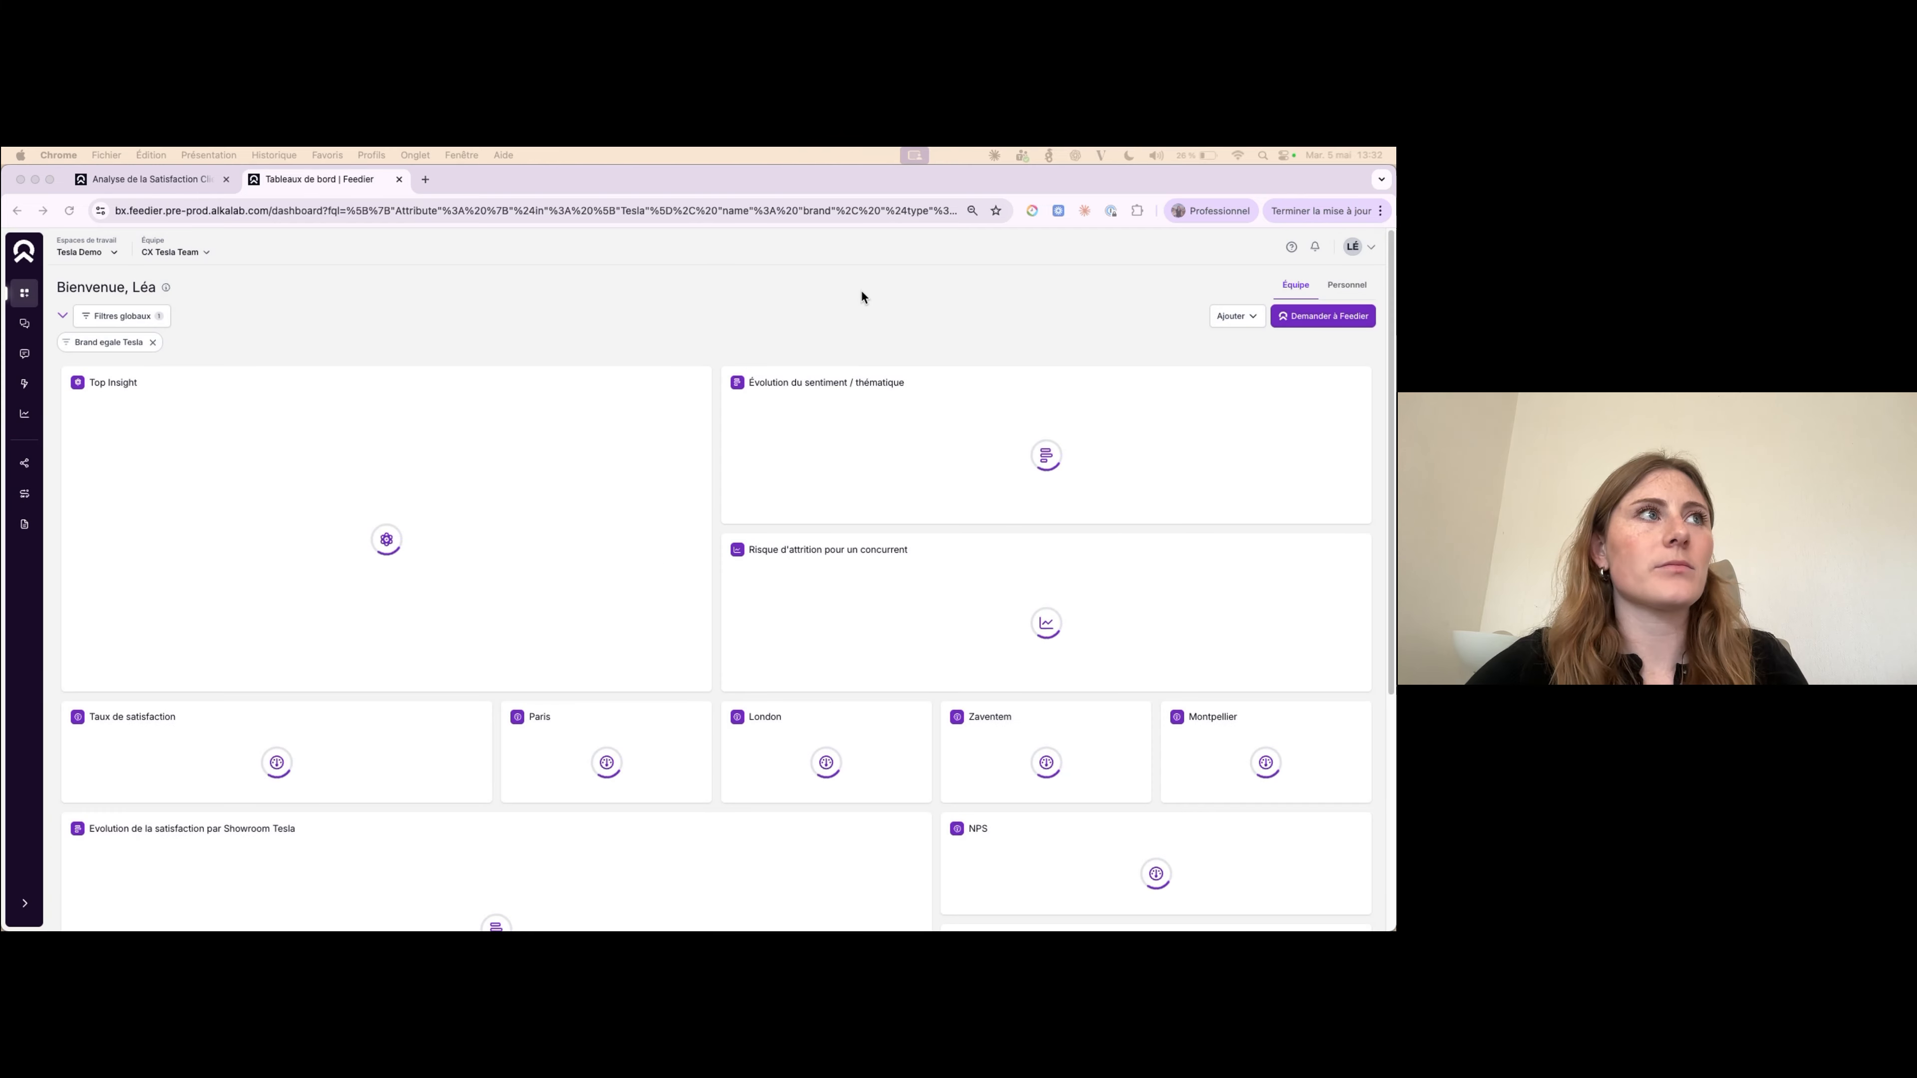
left_click(1356, 247)
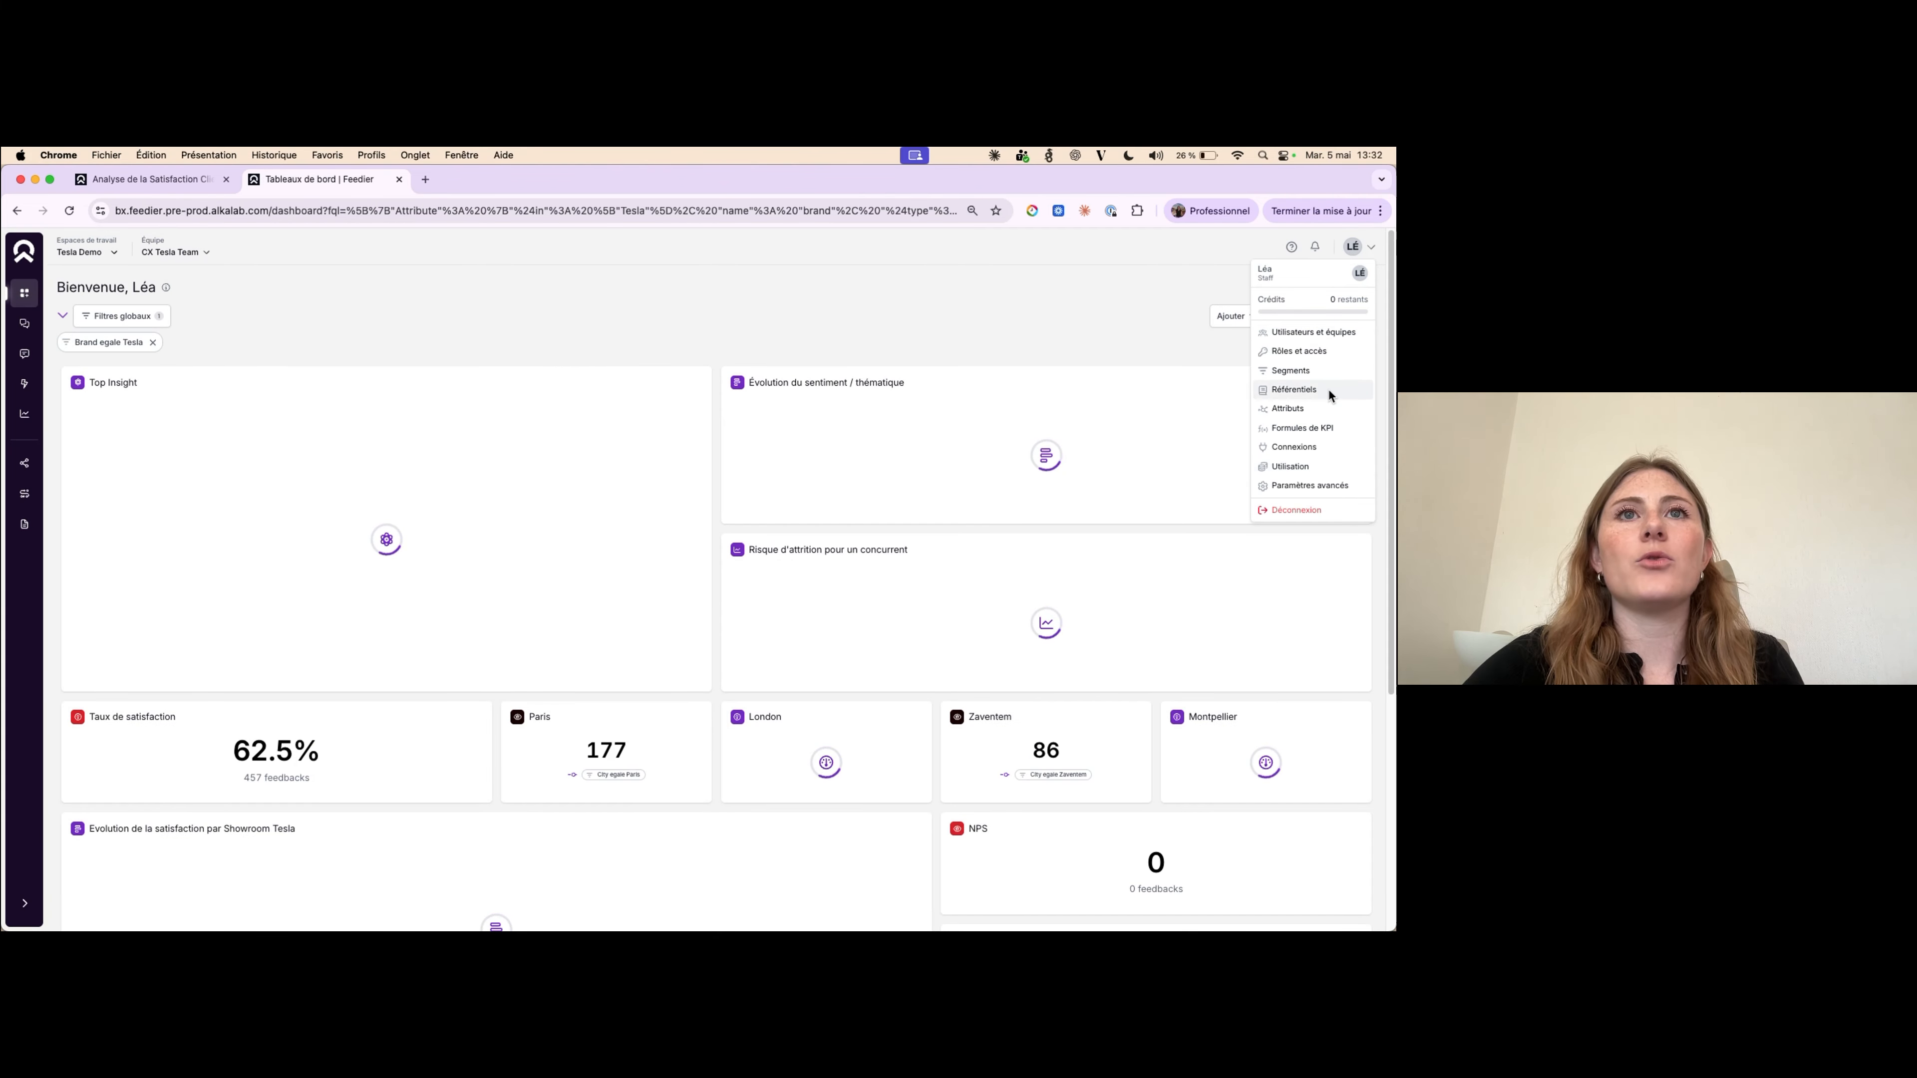
left_click(1301, 389)
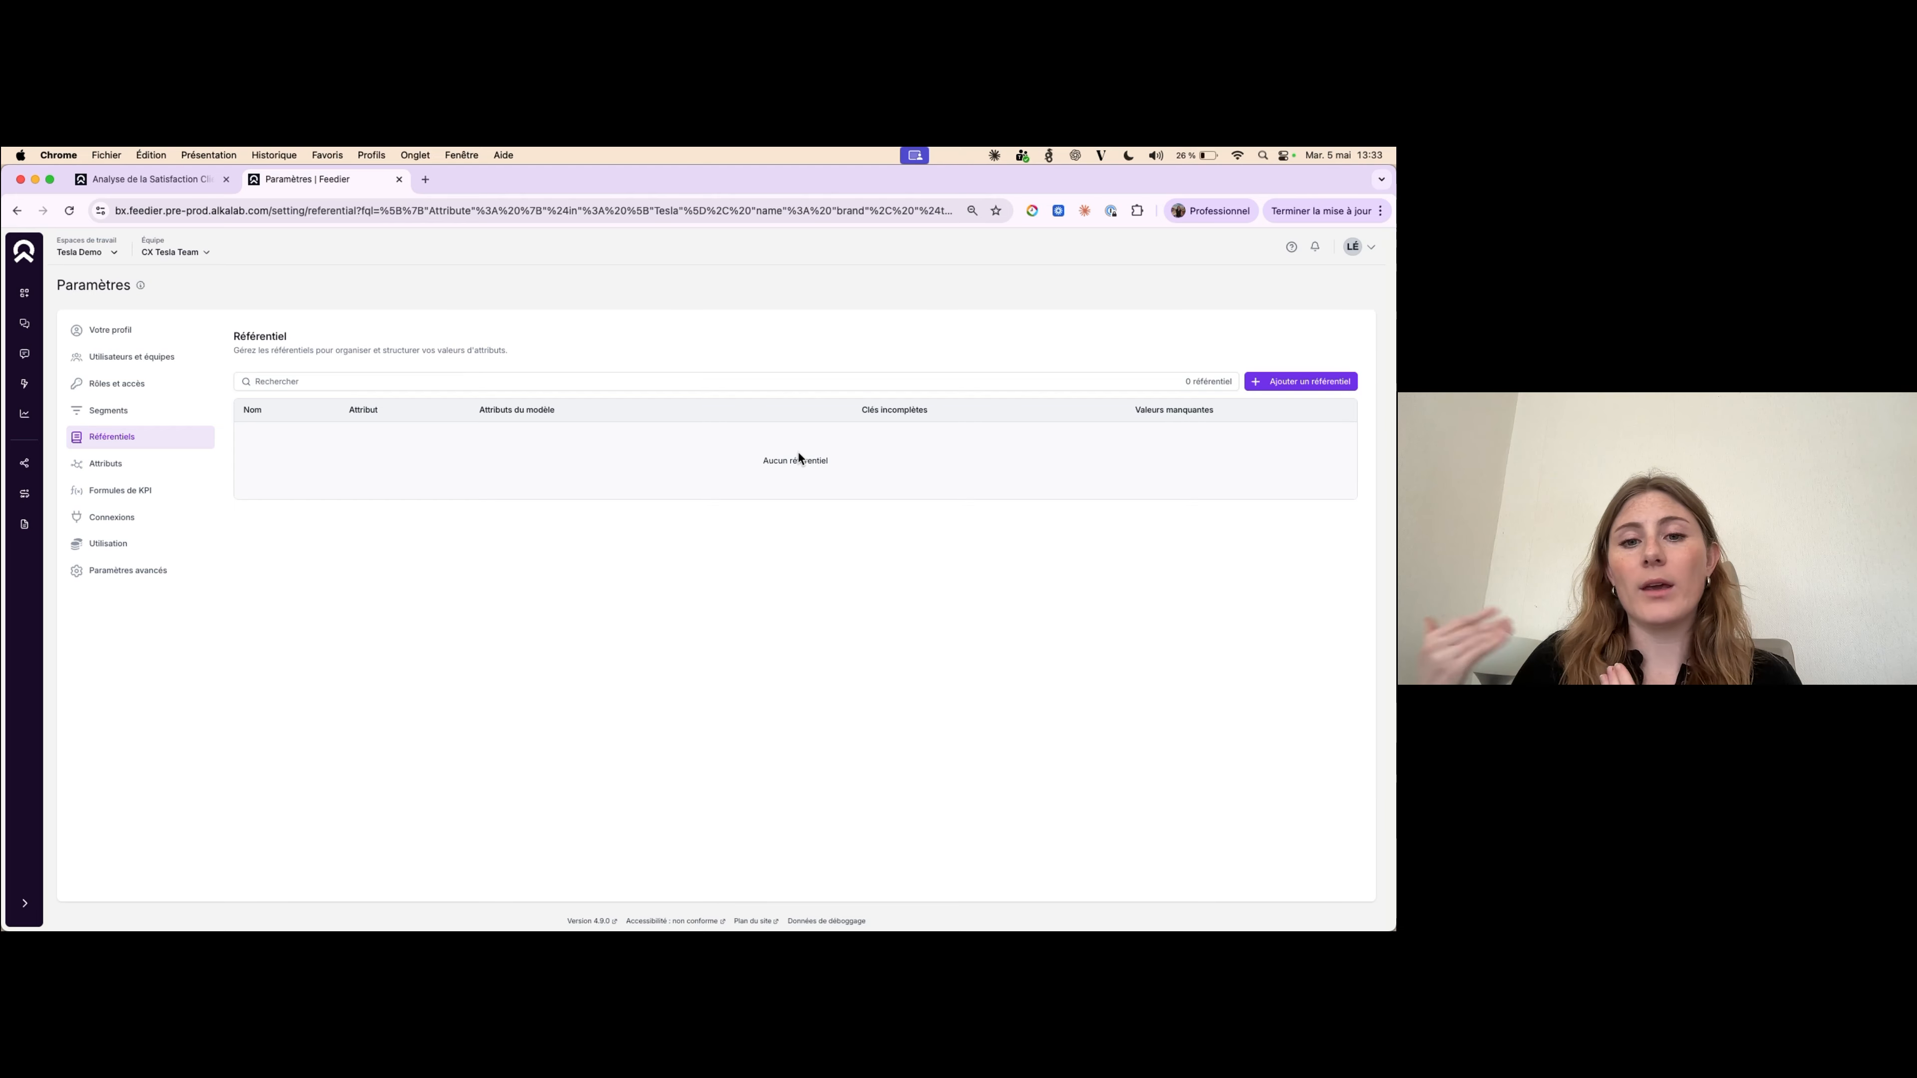
- Go to the Attributs settings, view the attribute creation form, and cancel it without creating an attribute
left_click(1352, 247)
left_click(1296, 408)
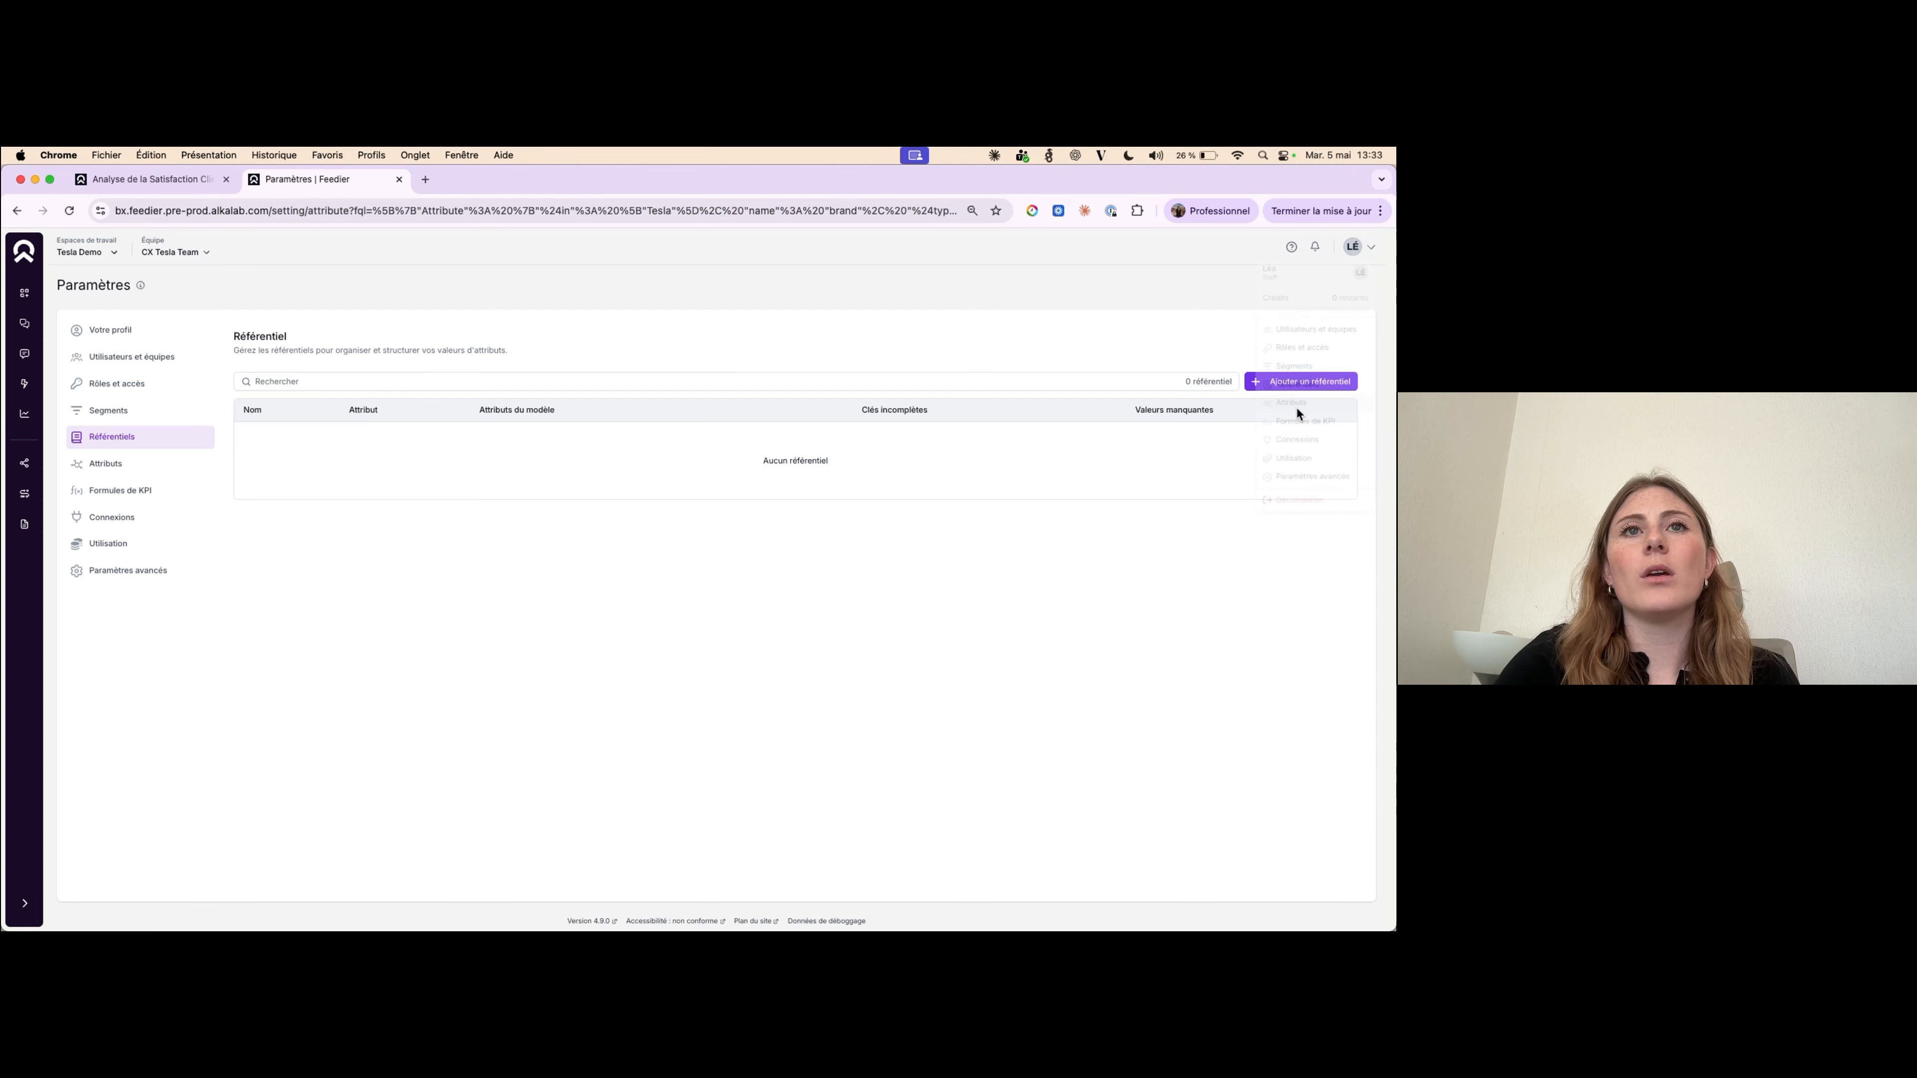
left_click(1328, 378)
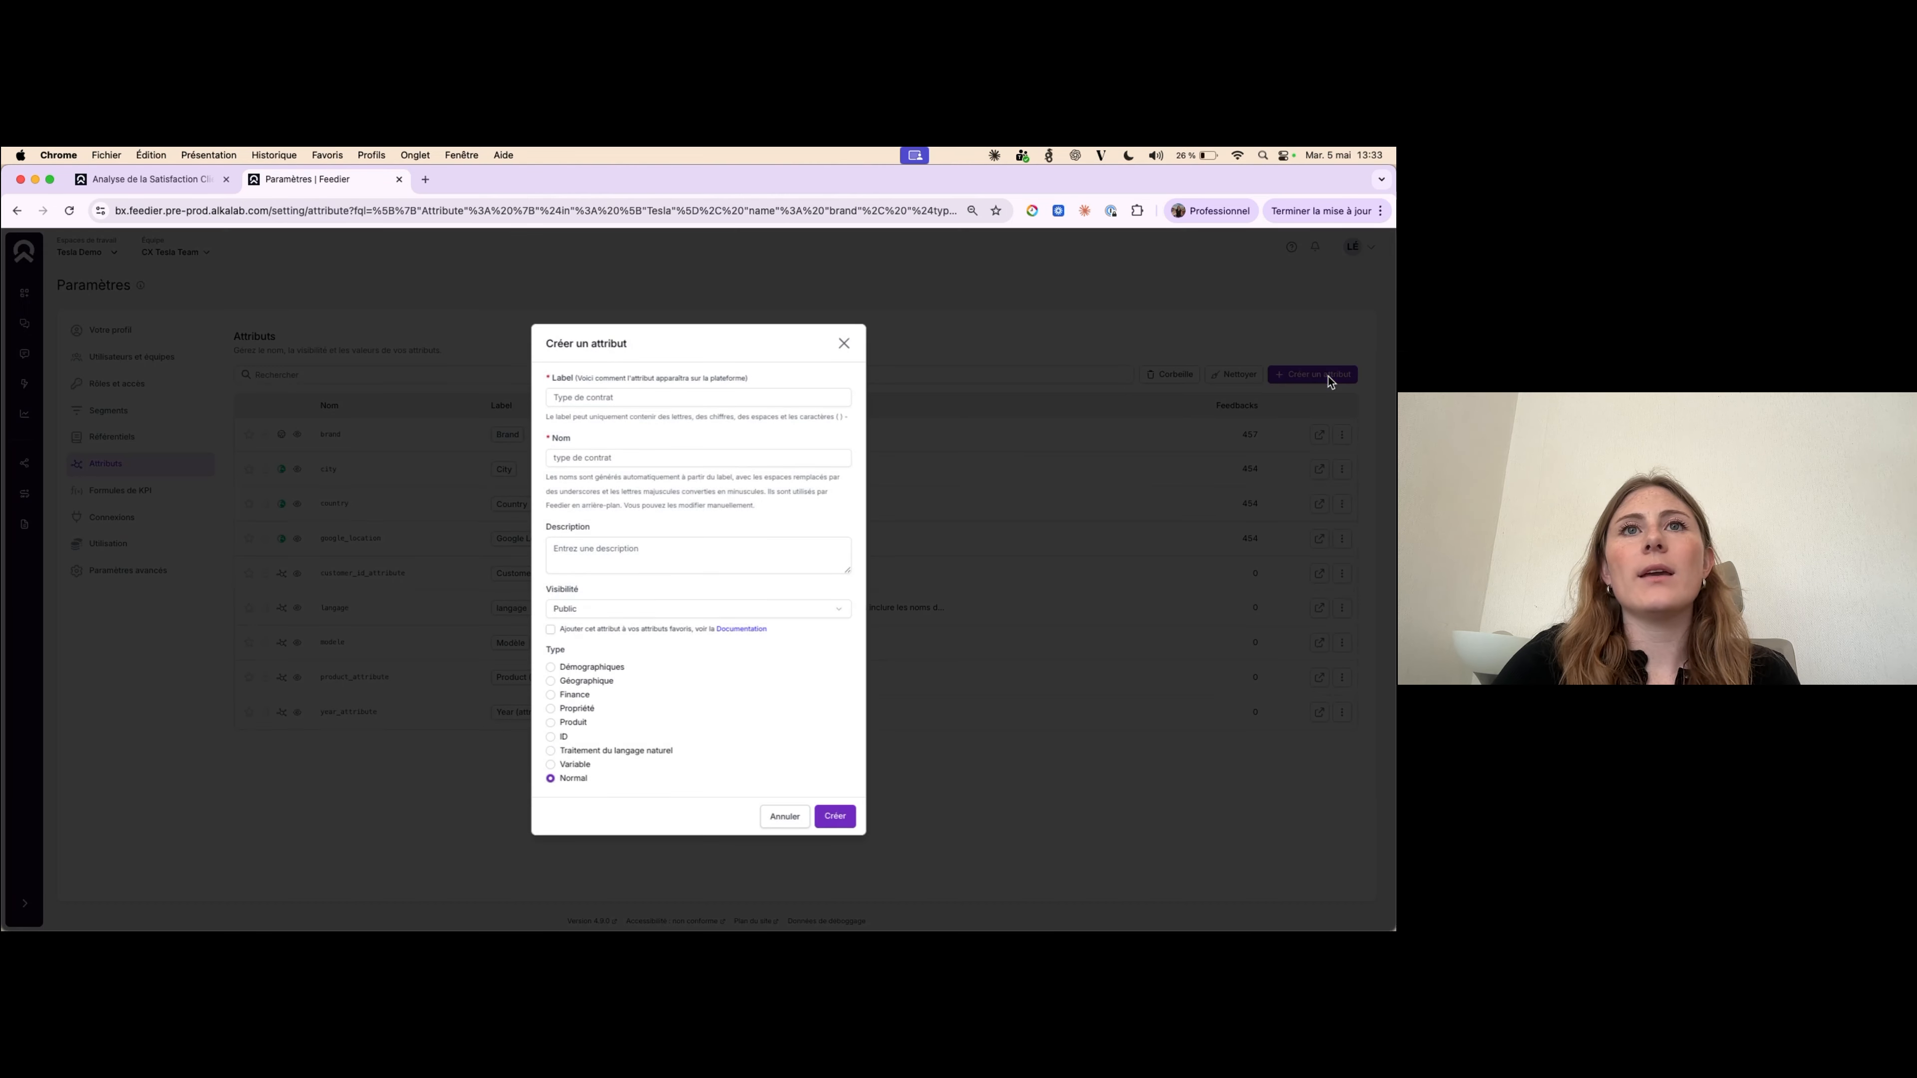
left_click(627, 394)
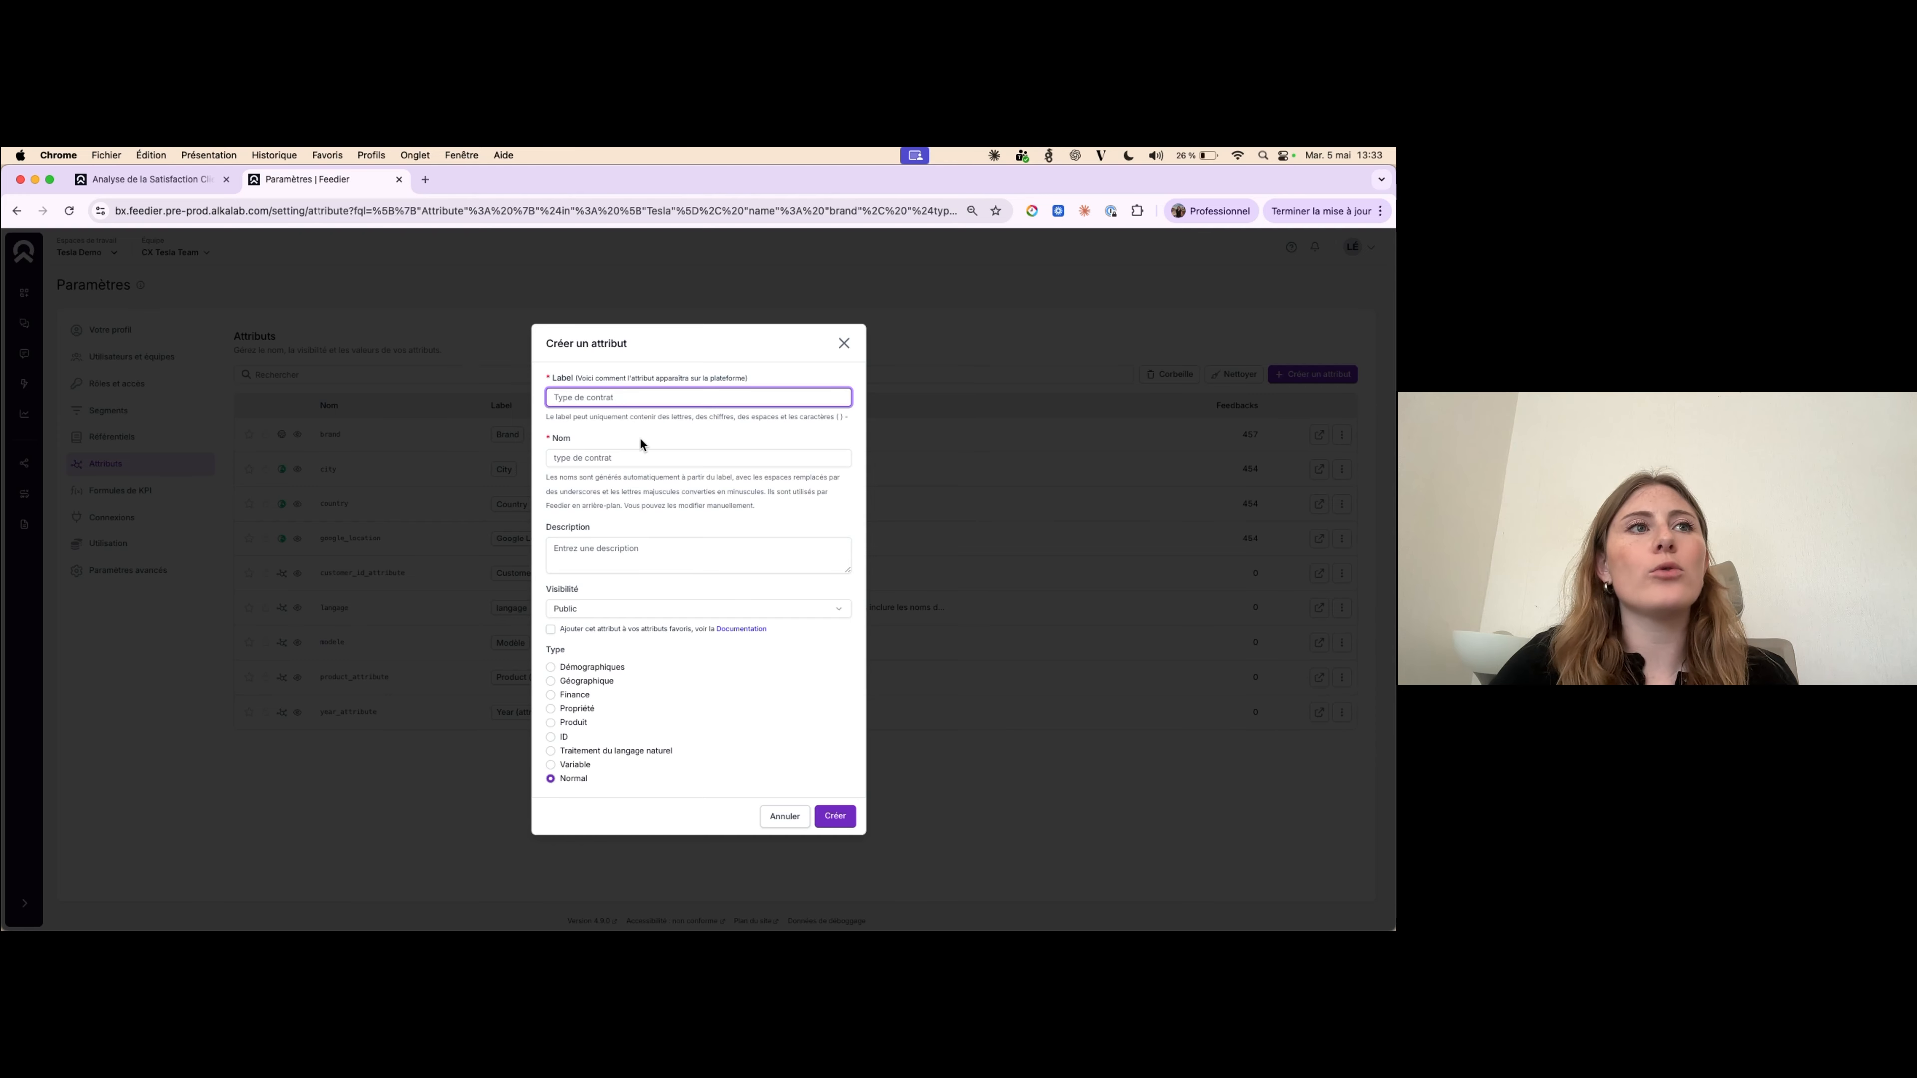
left_click(782, 818)
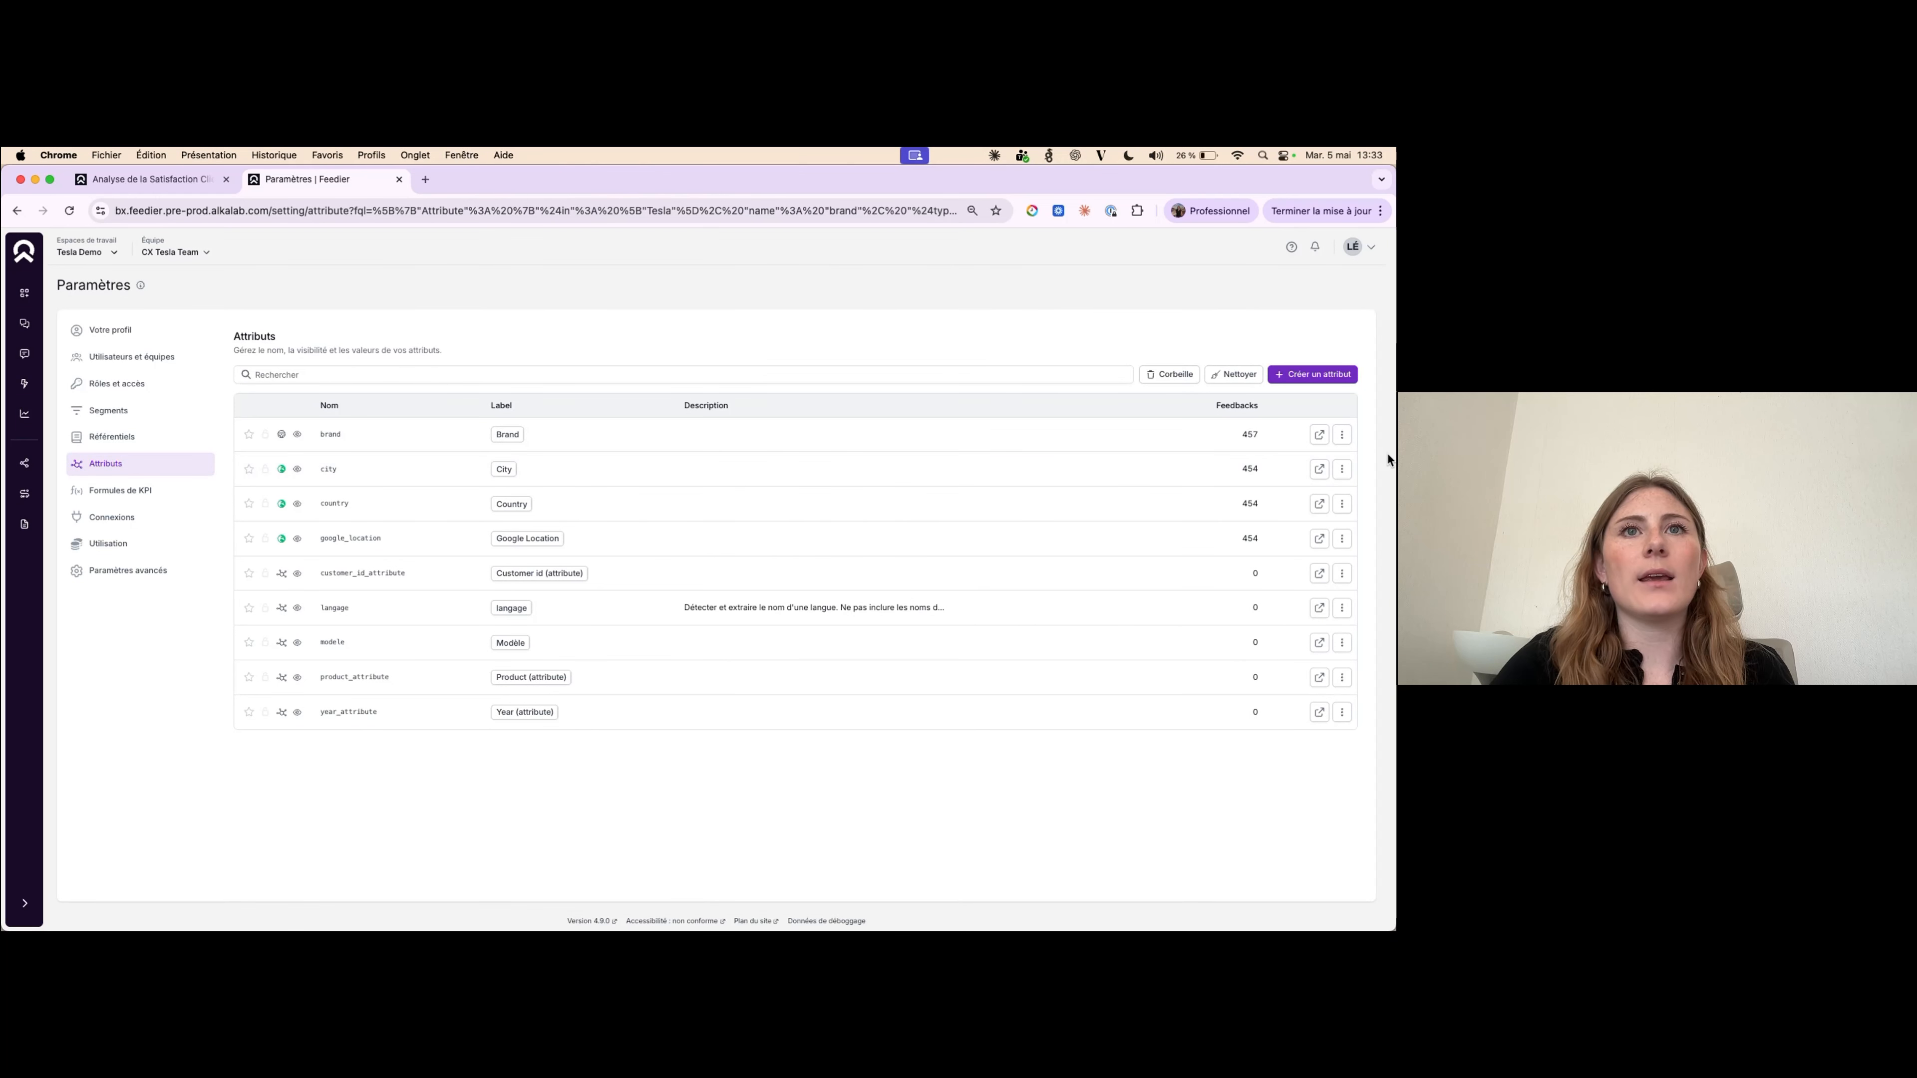
- Review the Brand attribute's values and the entry for a new value, and close the attribute without adding one
left_click(1320, 438)
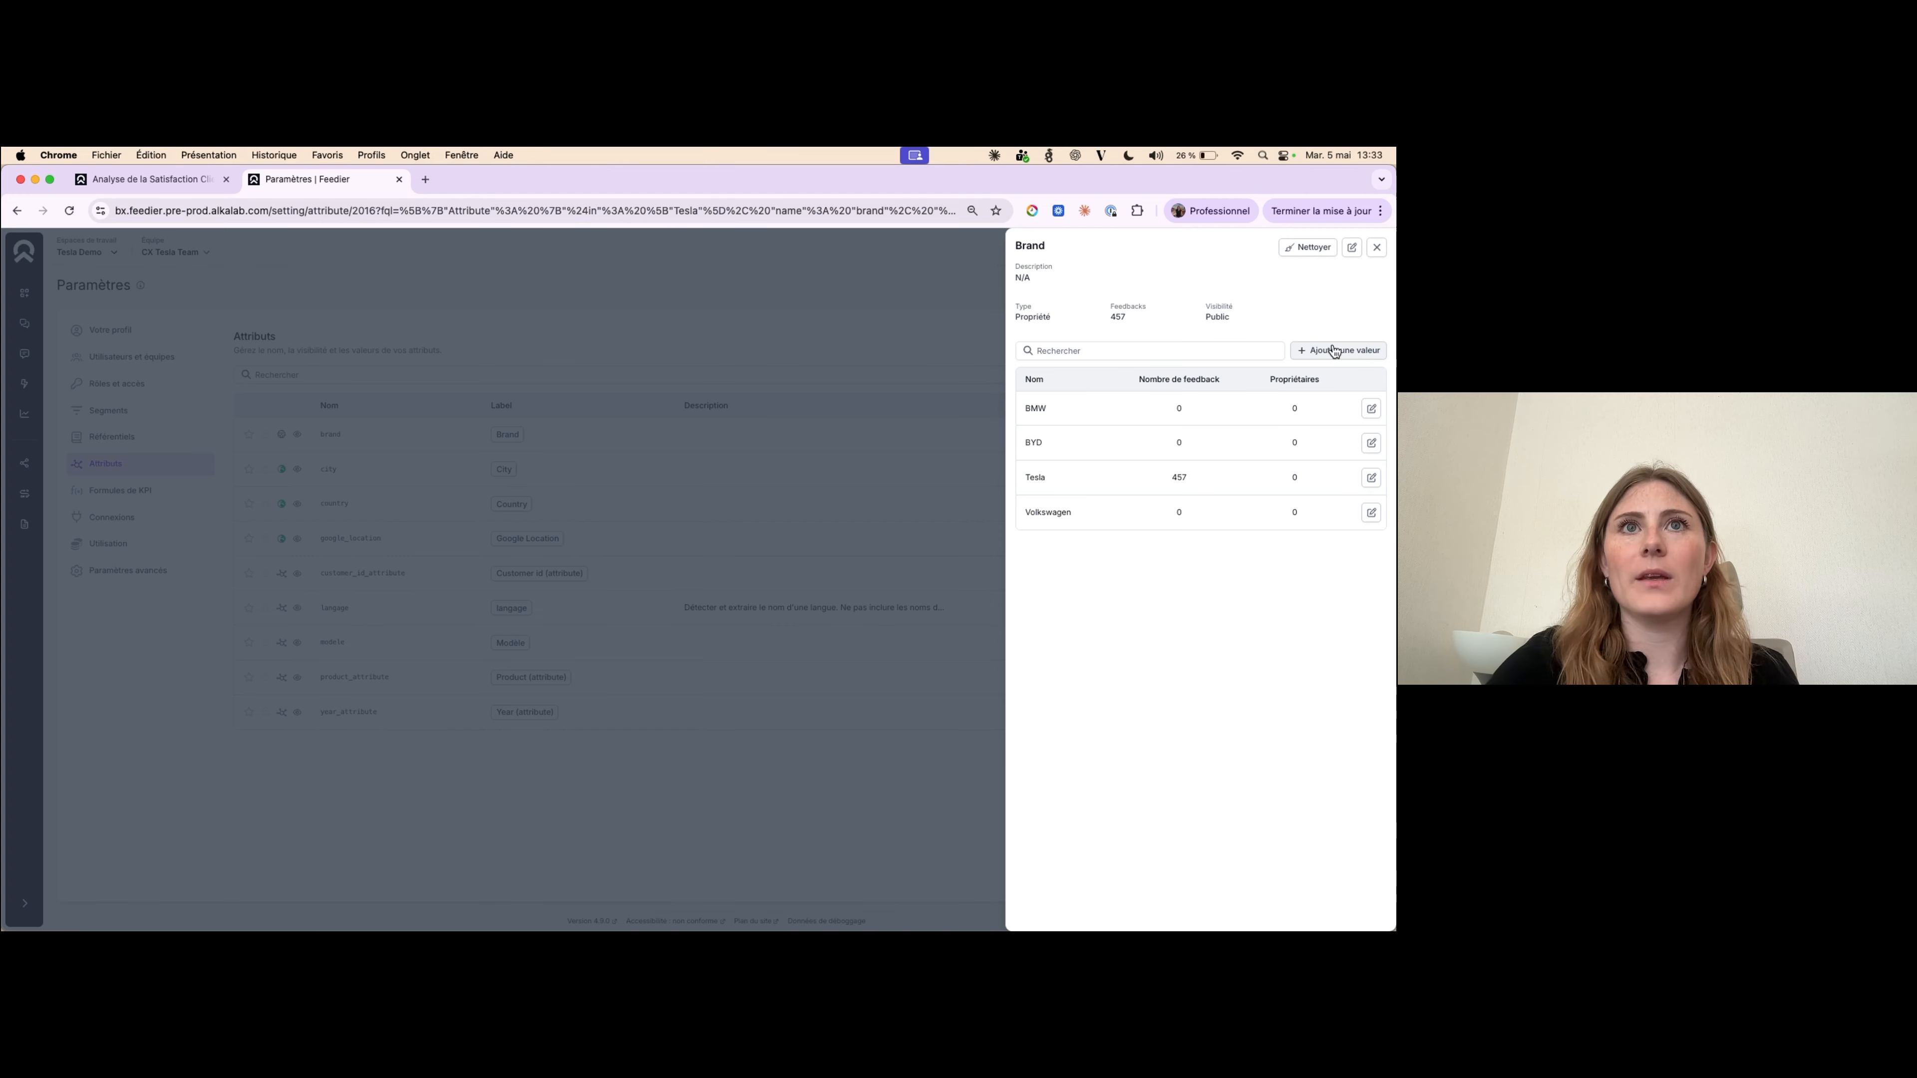
left_click(1333, 352)
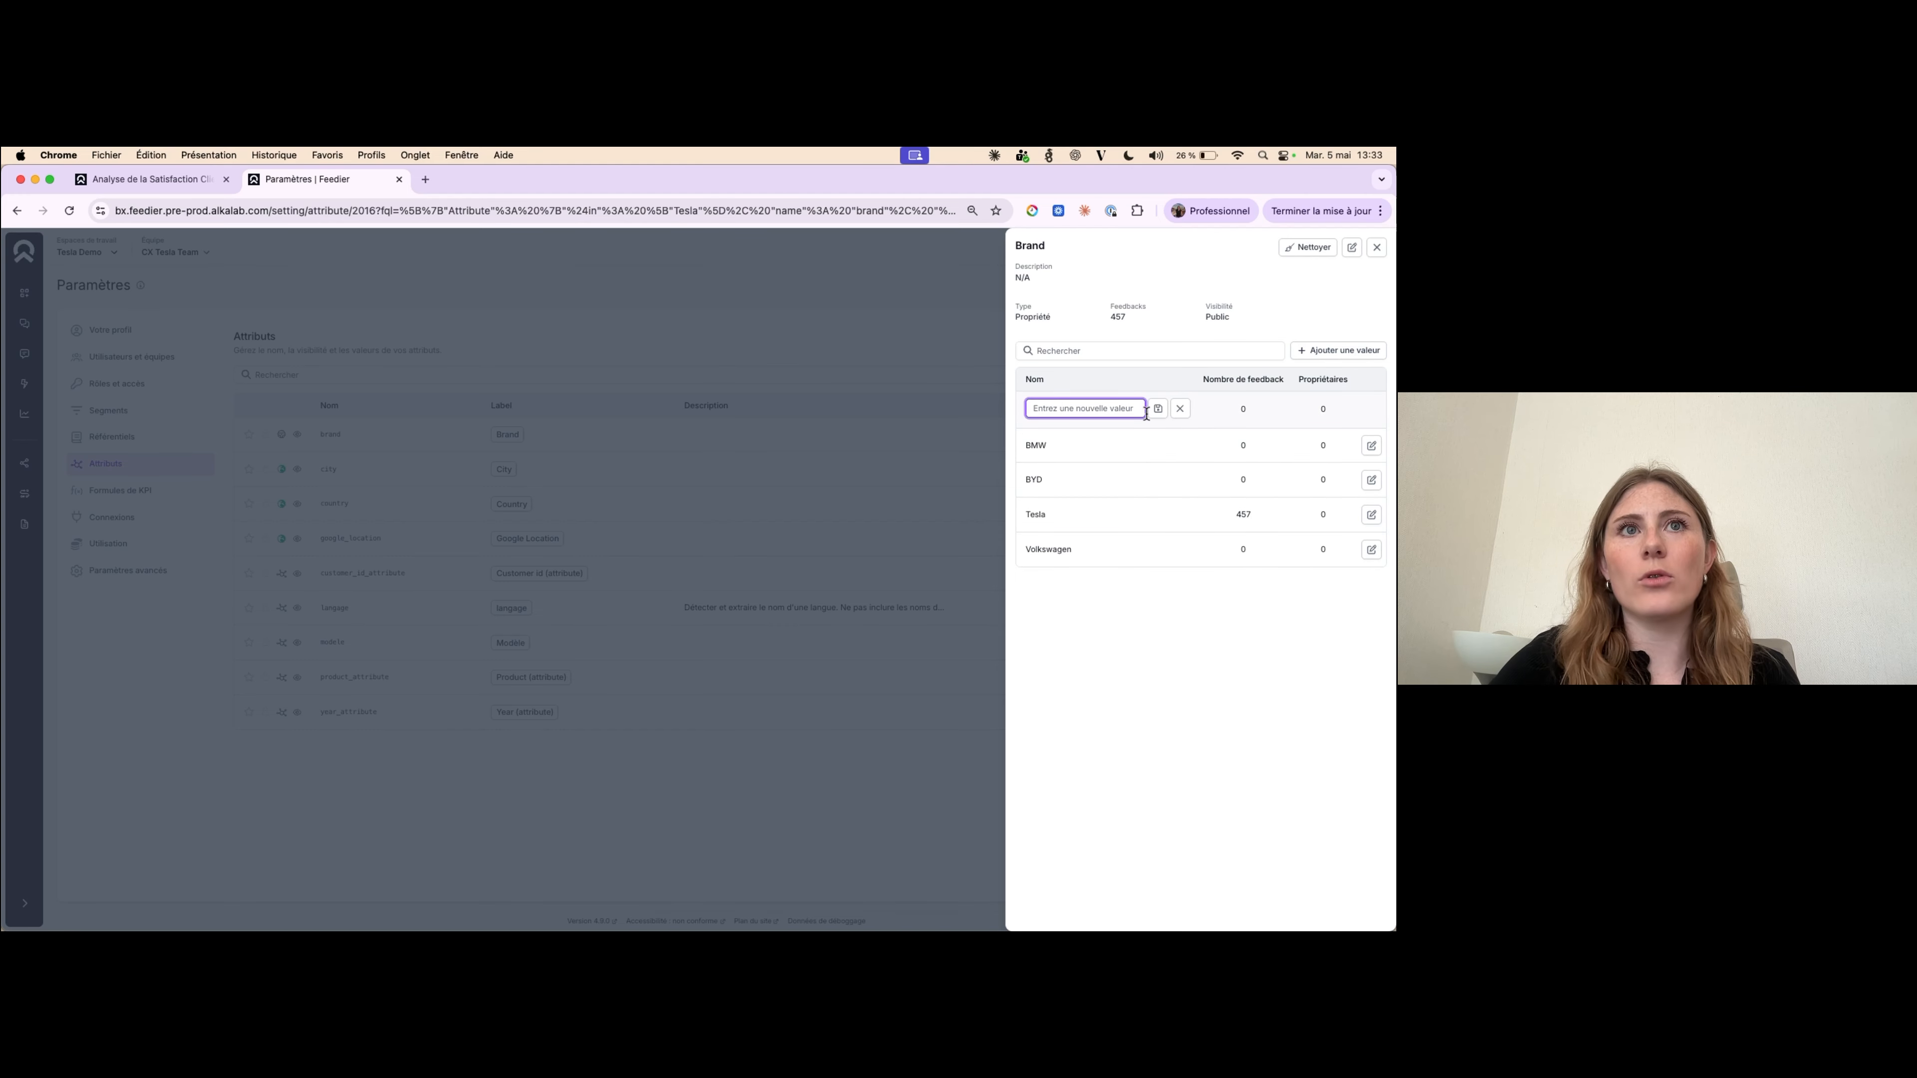
left_click(1374, 255)
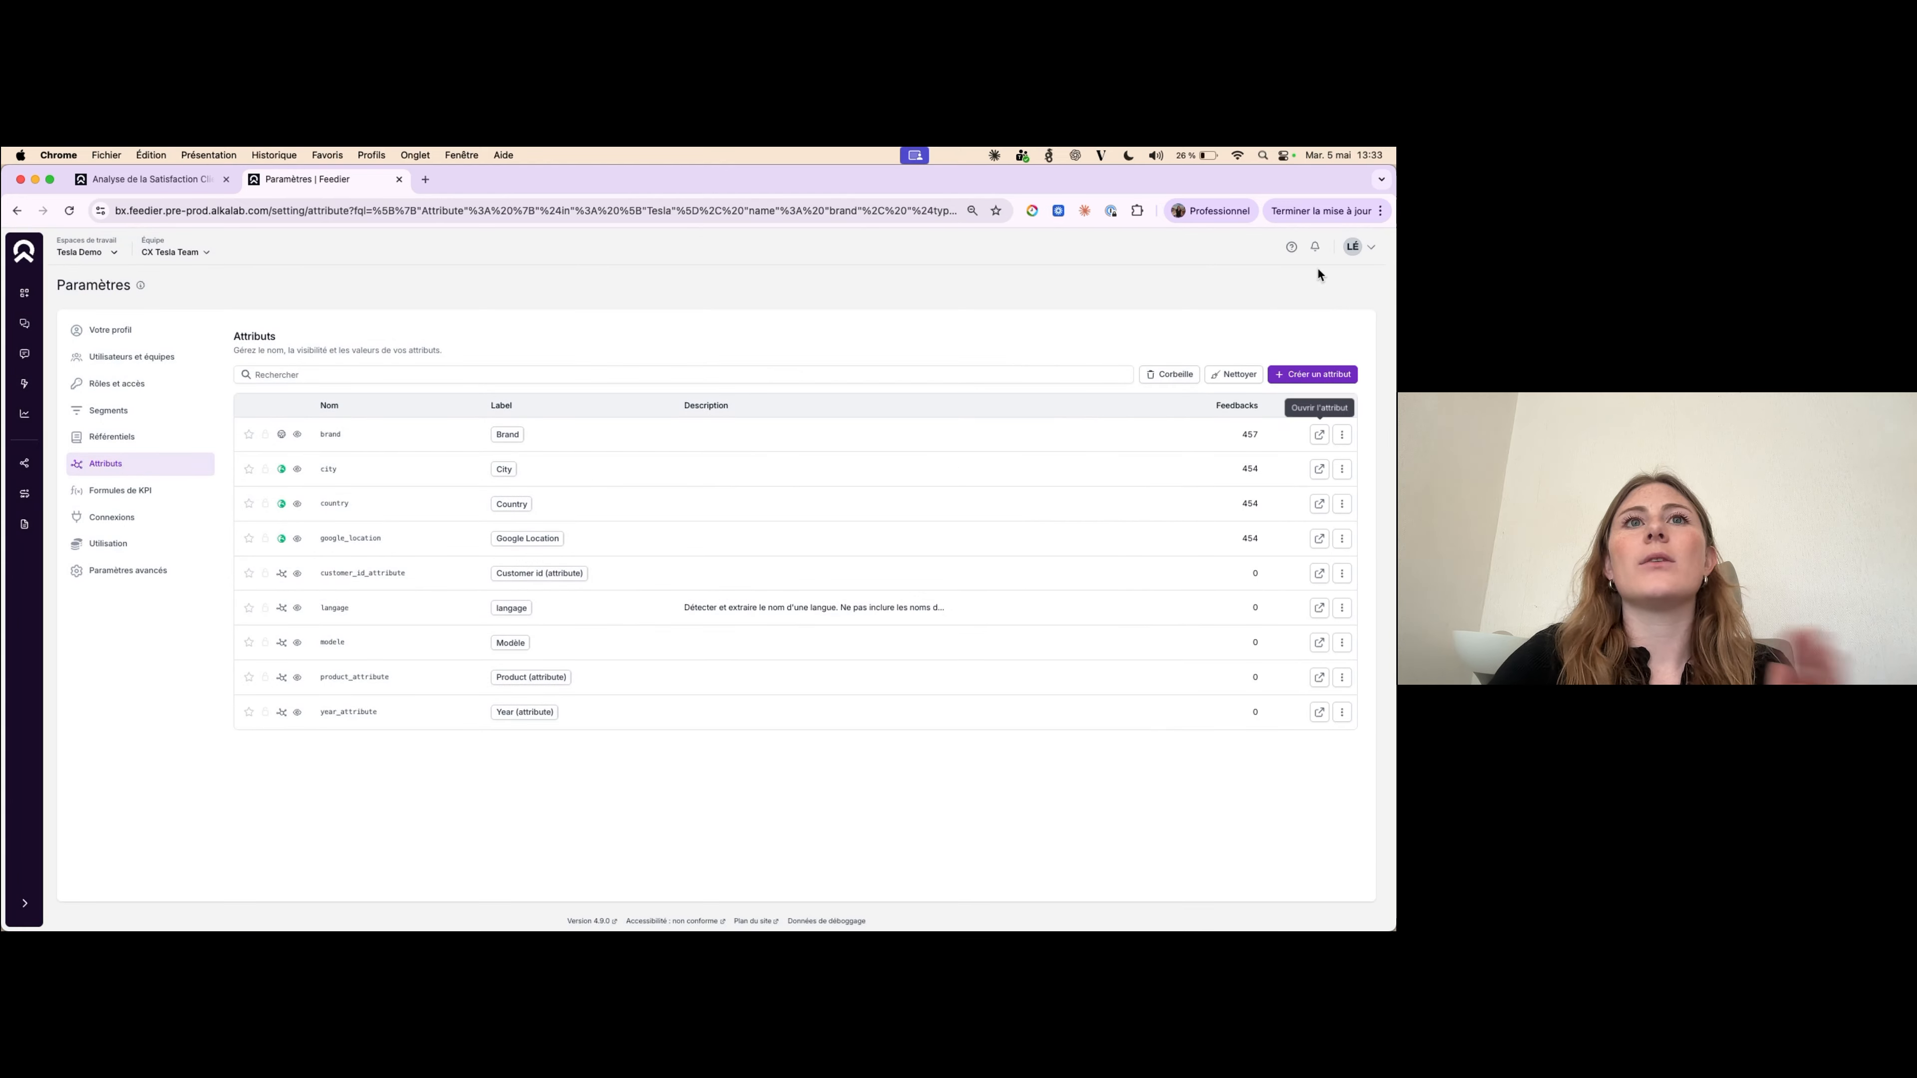
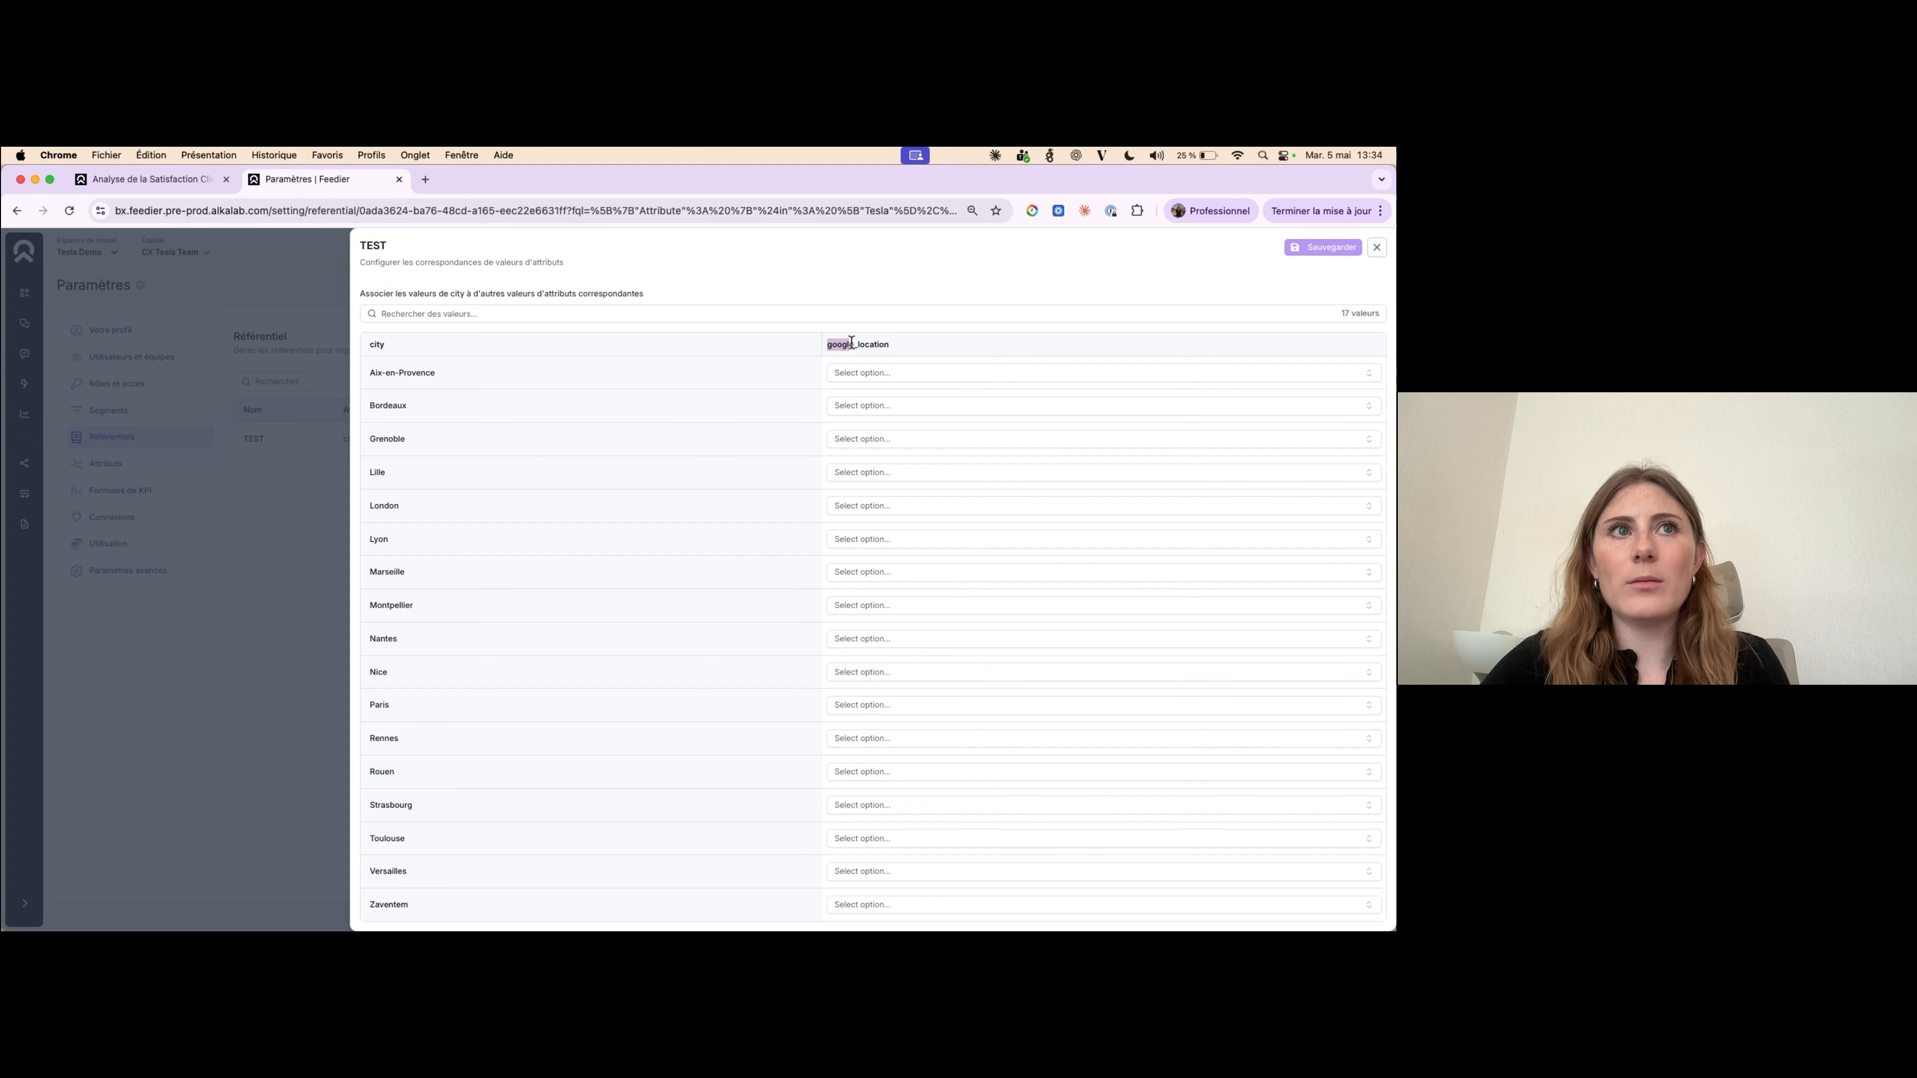
- In the TEST referential, map the city Aix-en-Provence to the google_location value Centre Tesla - Paris Est
left_click_drag(823, 343, 906, 346)
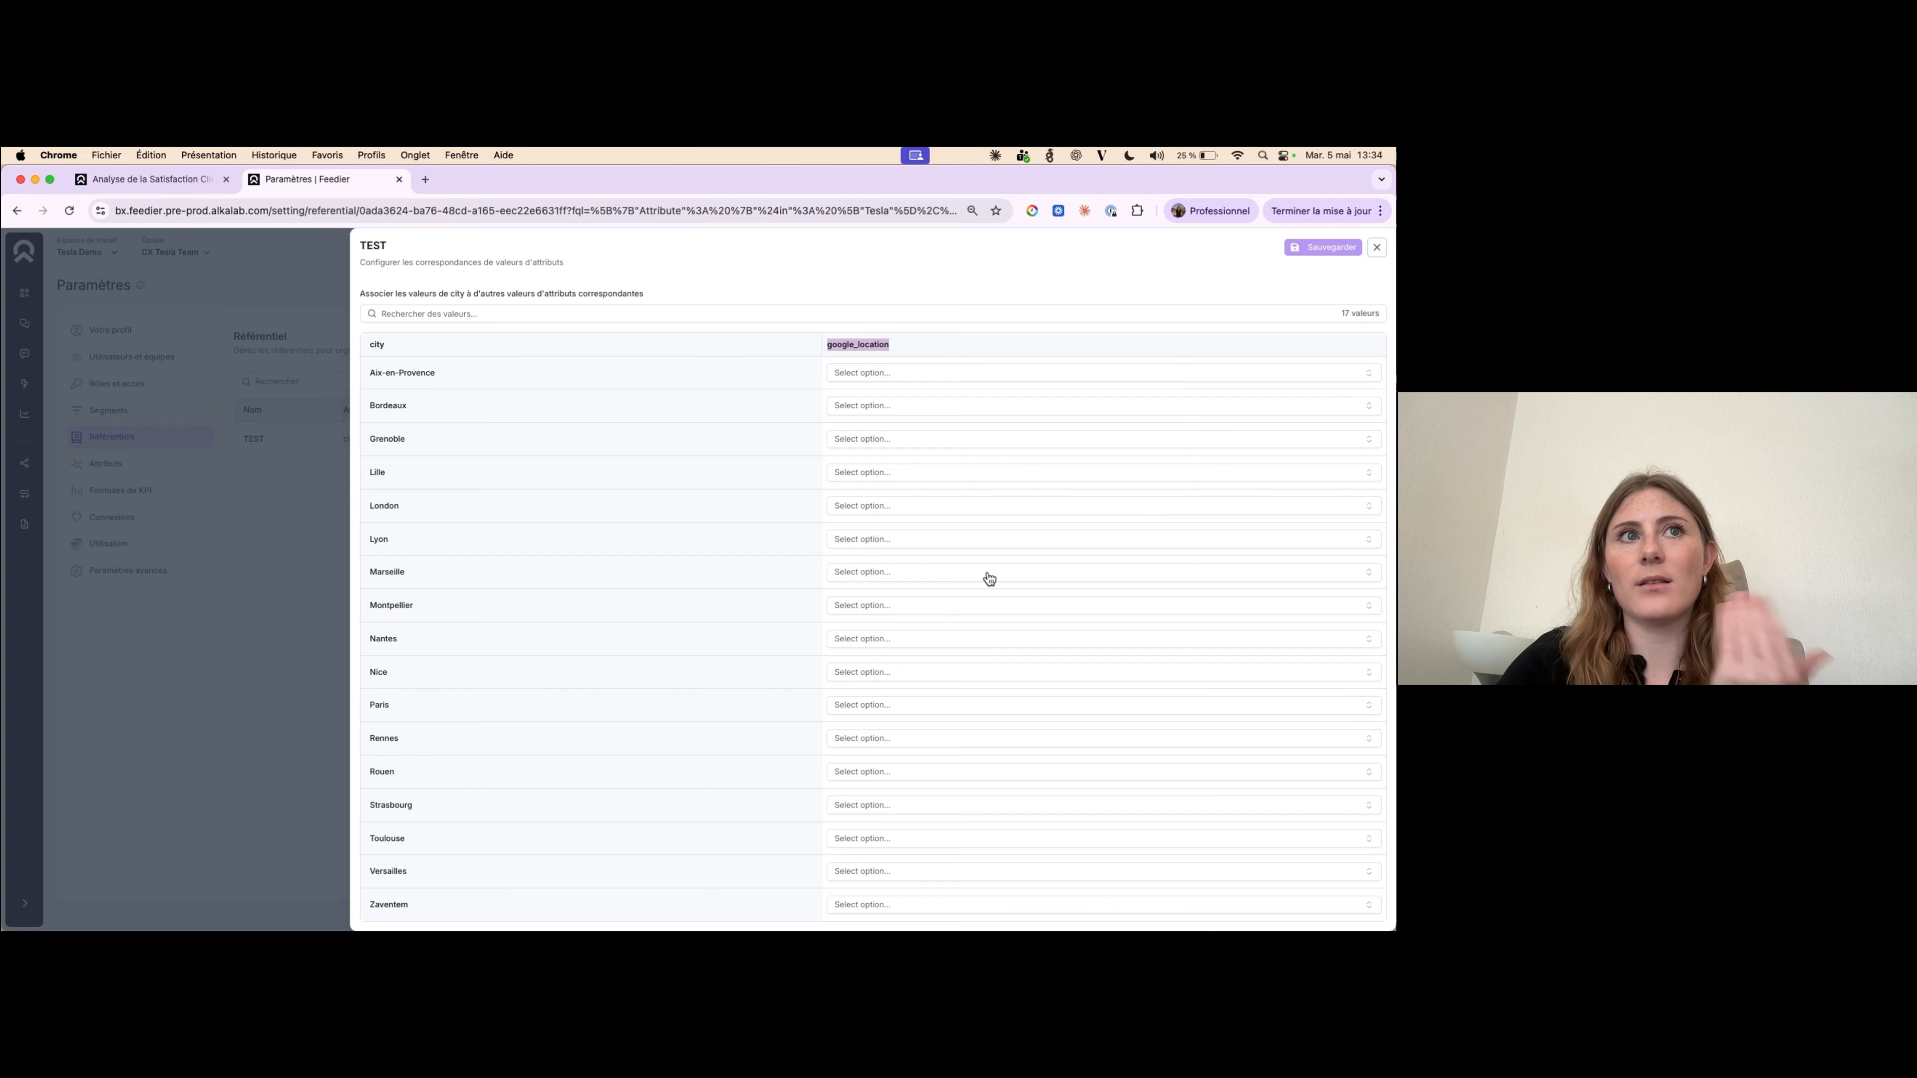
left_click(859, 375)
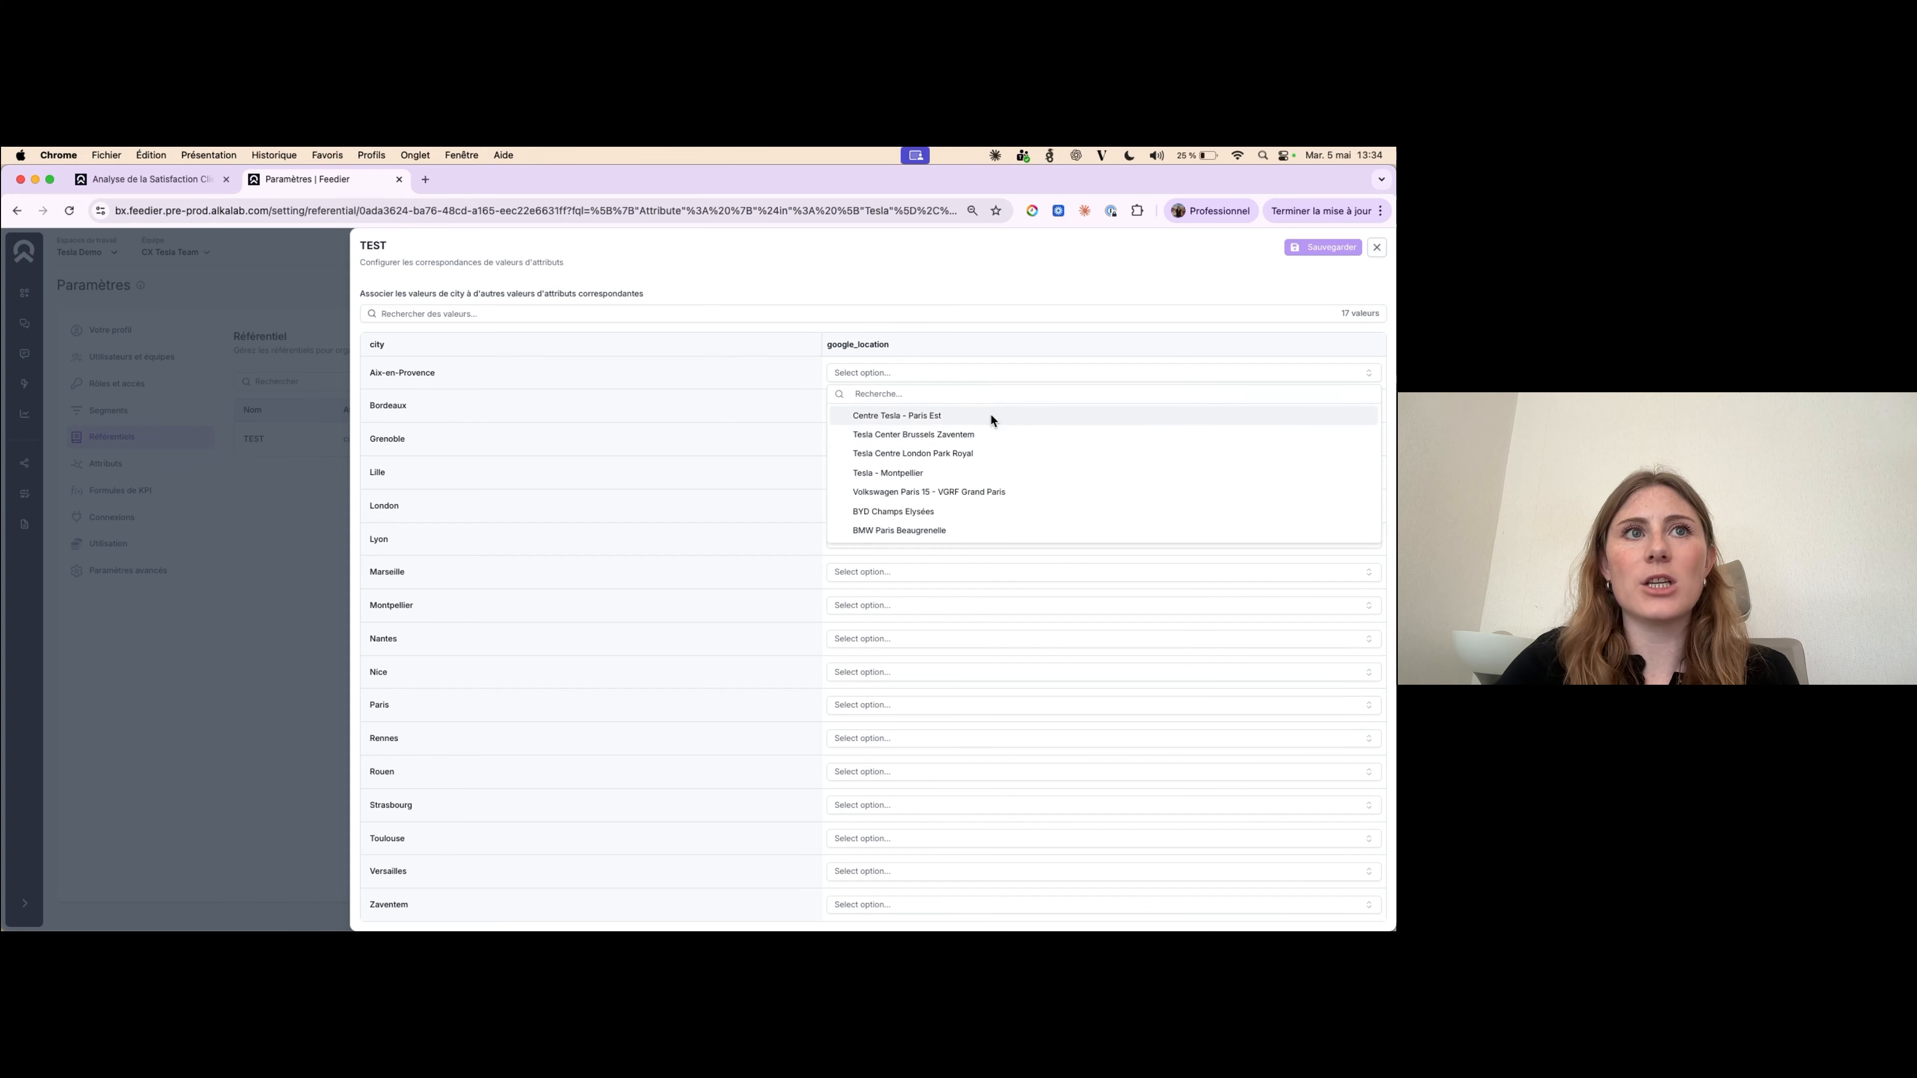
left_click(949, 415)
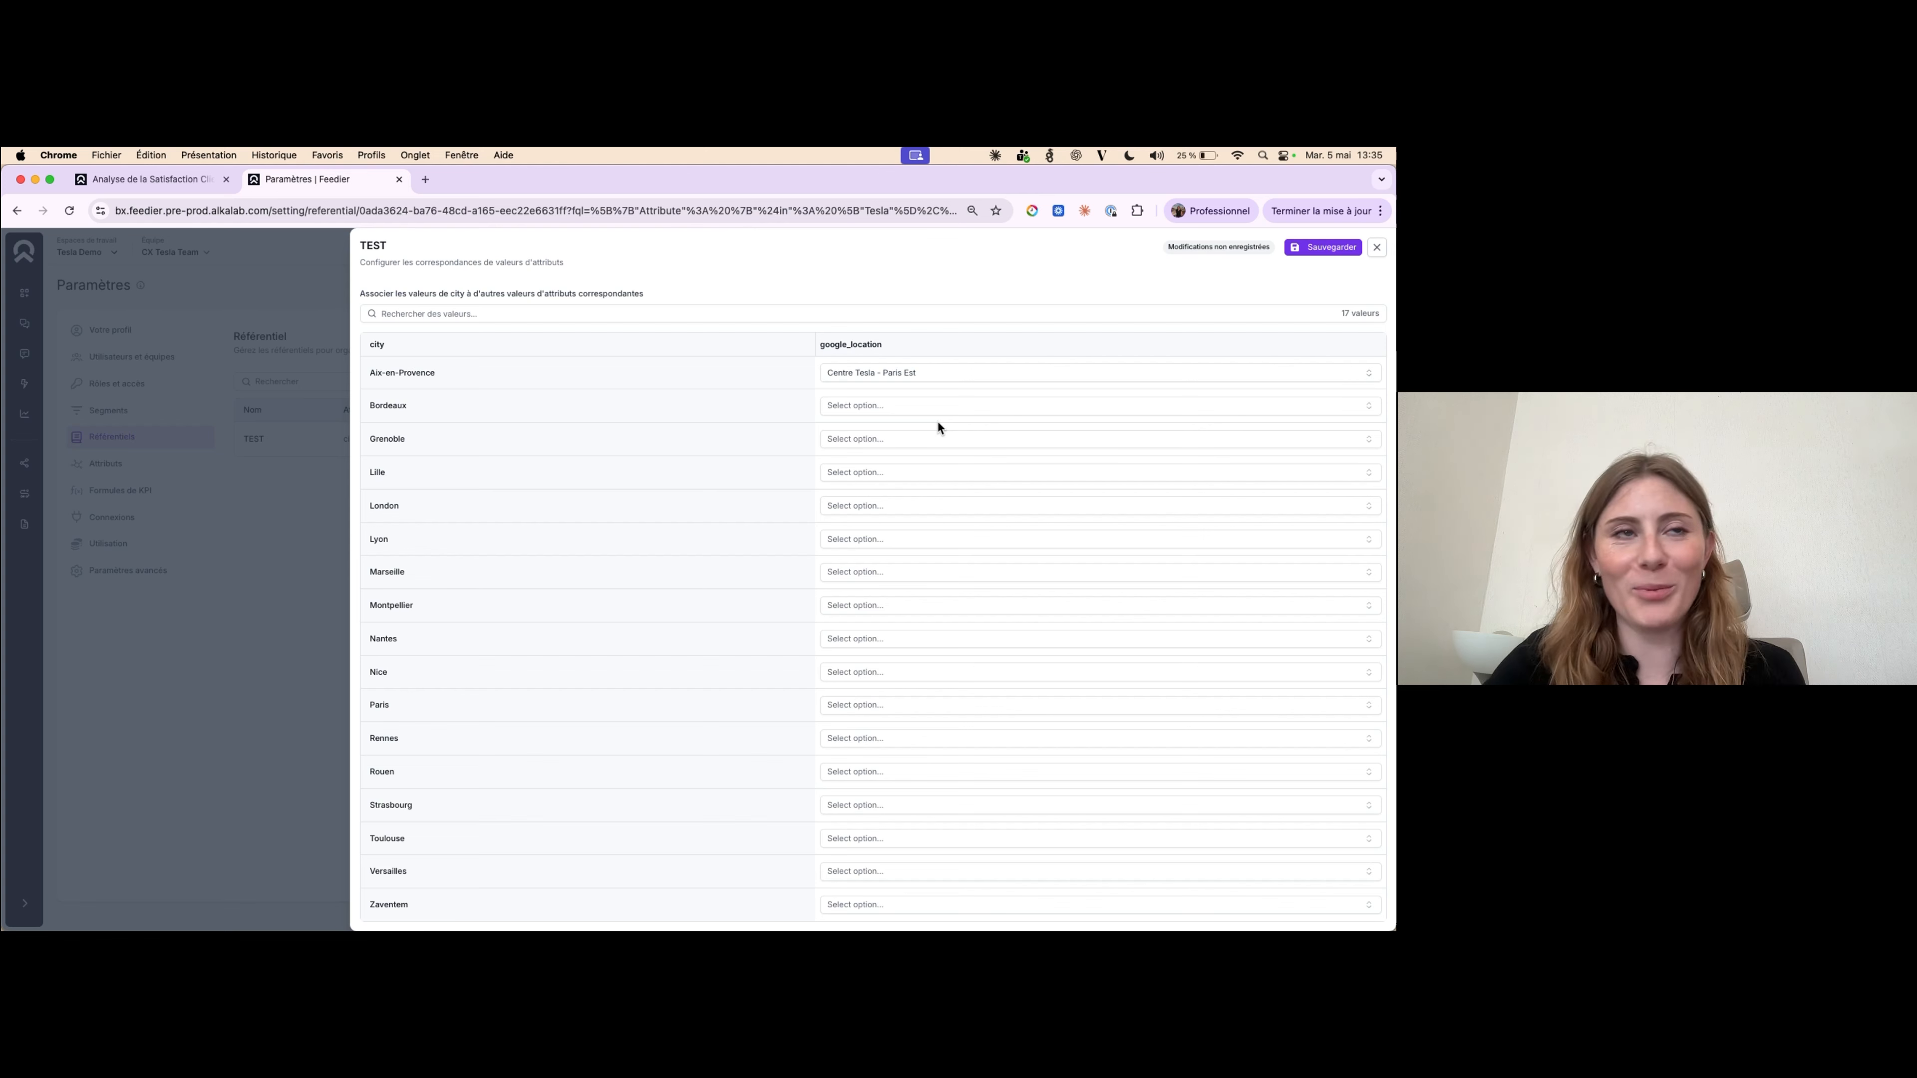
left_click_drag(823, 348, 914, 357)
left_click(883, 340)
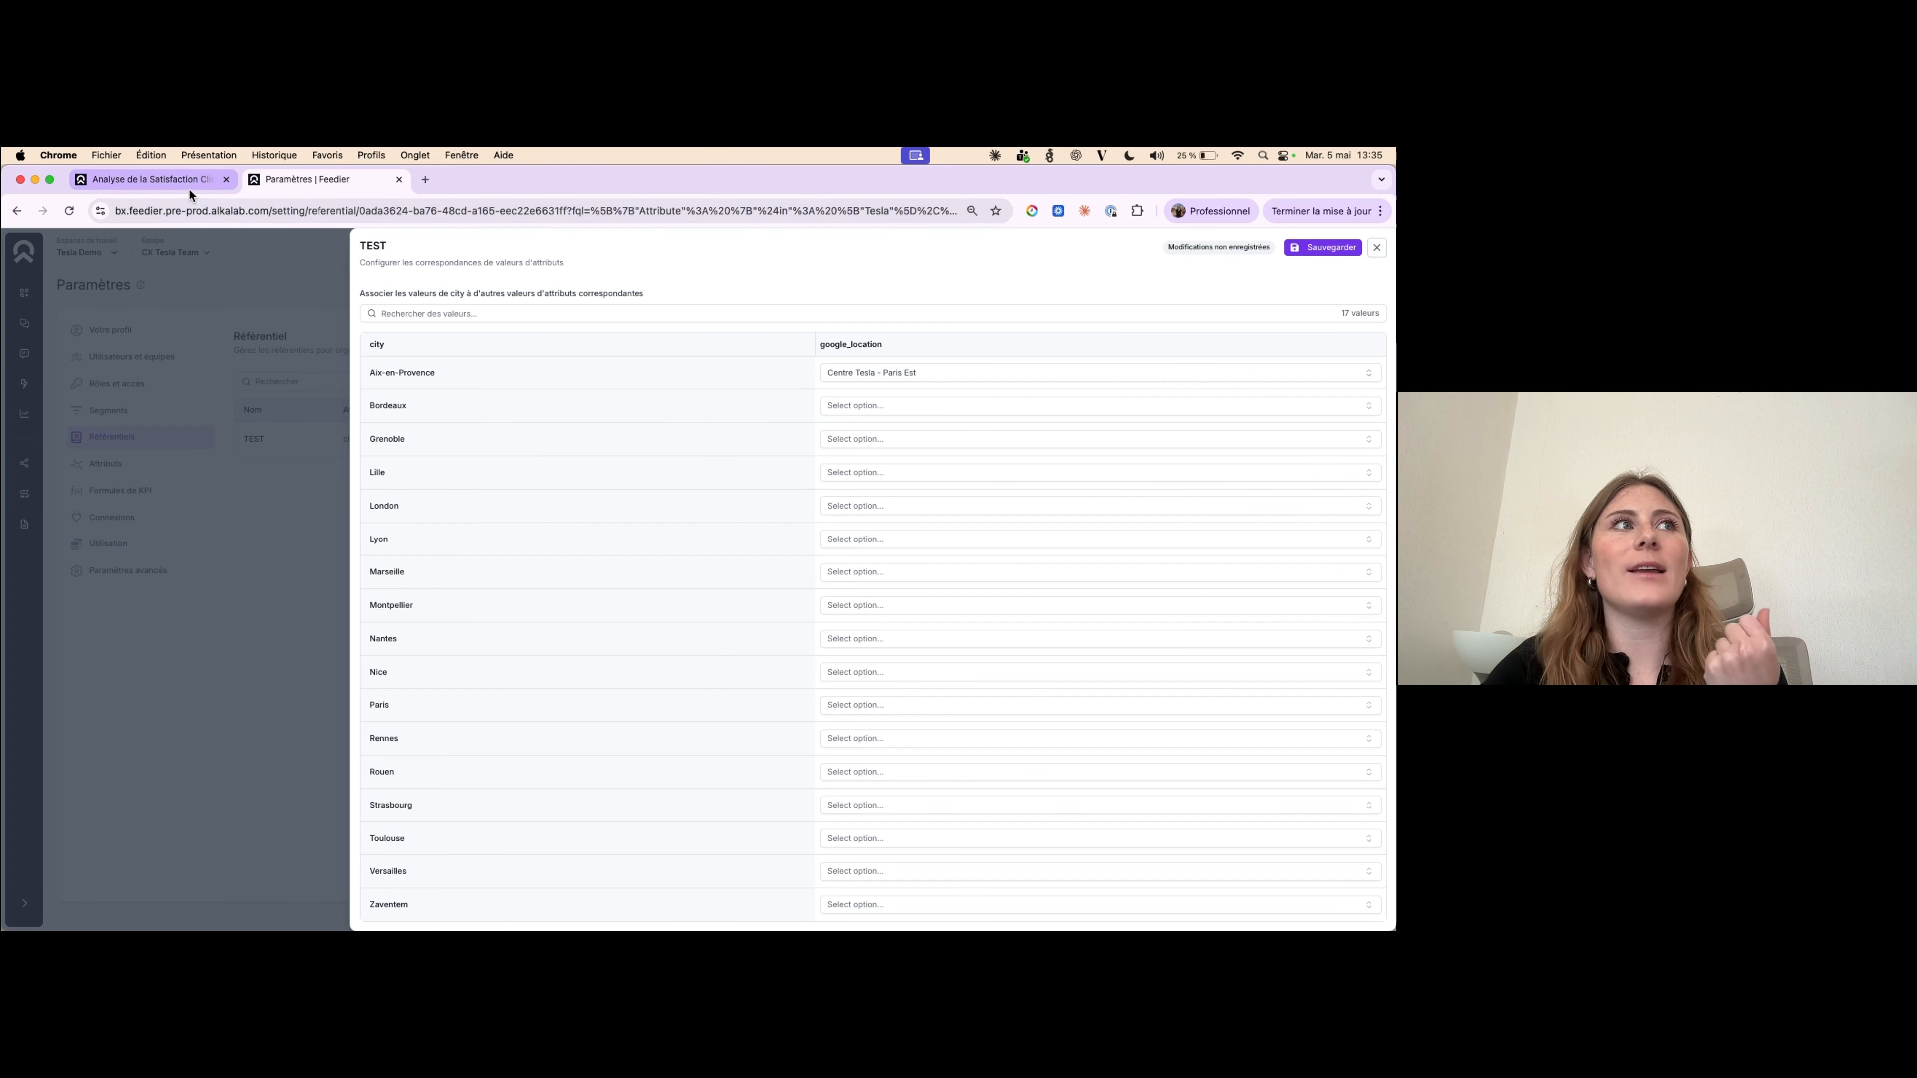
- Return to the satisfaction report and review the columns that can be added to the Google Location ranking table
left_click(147, 180)
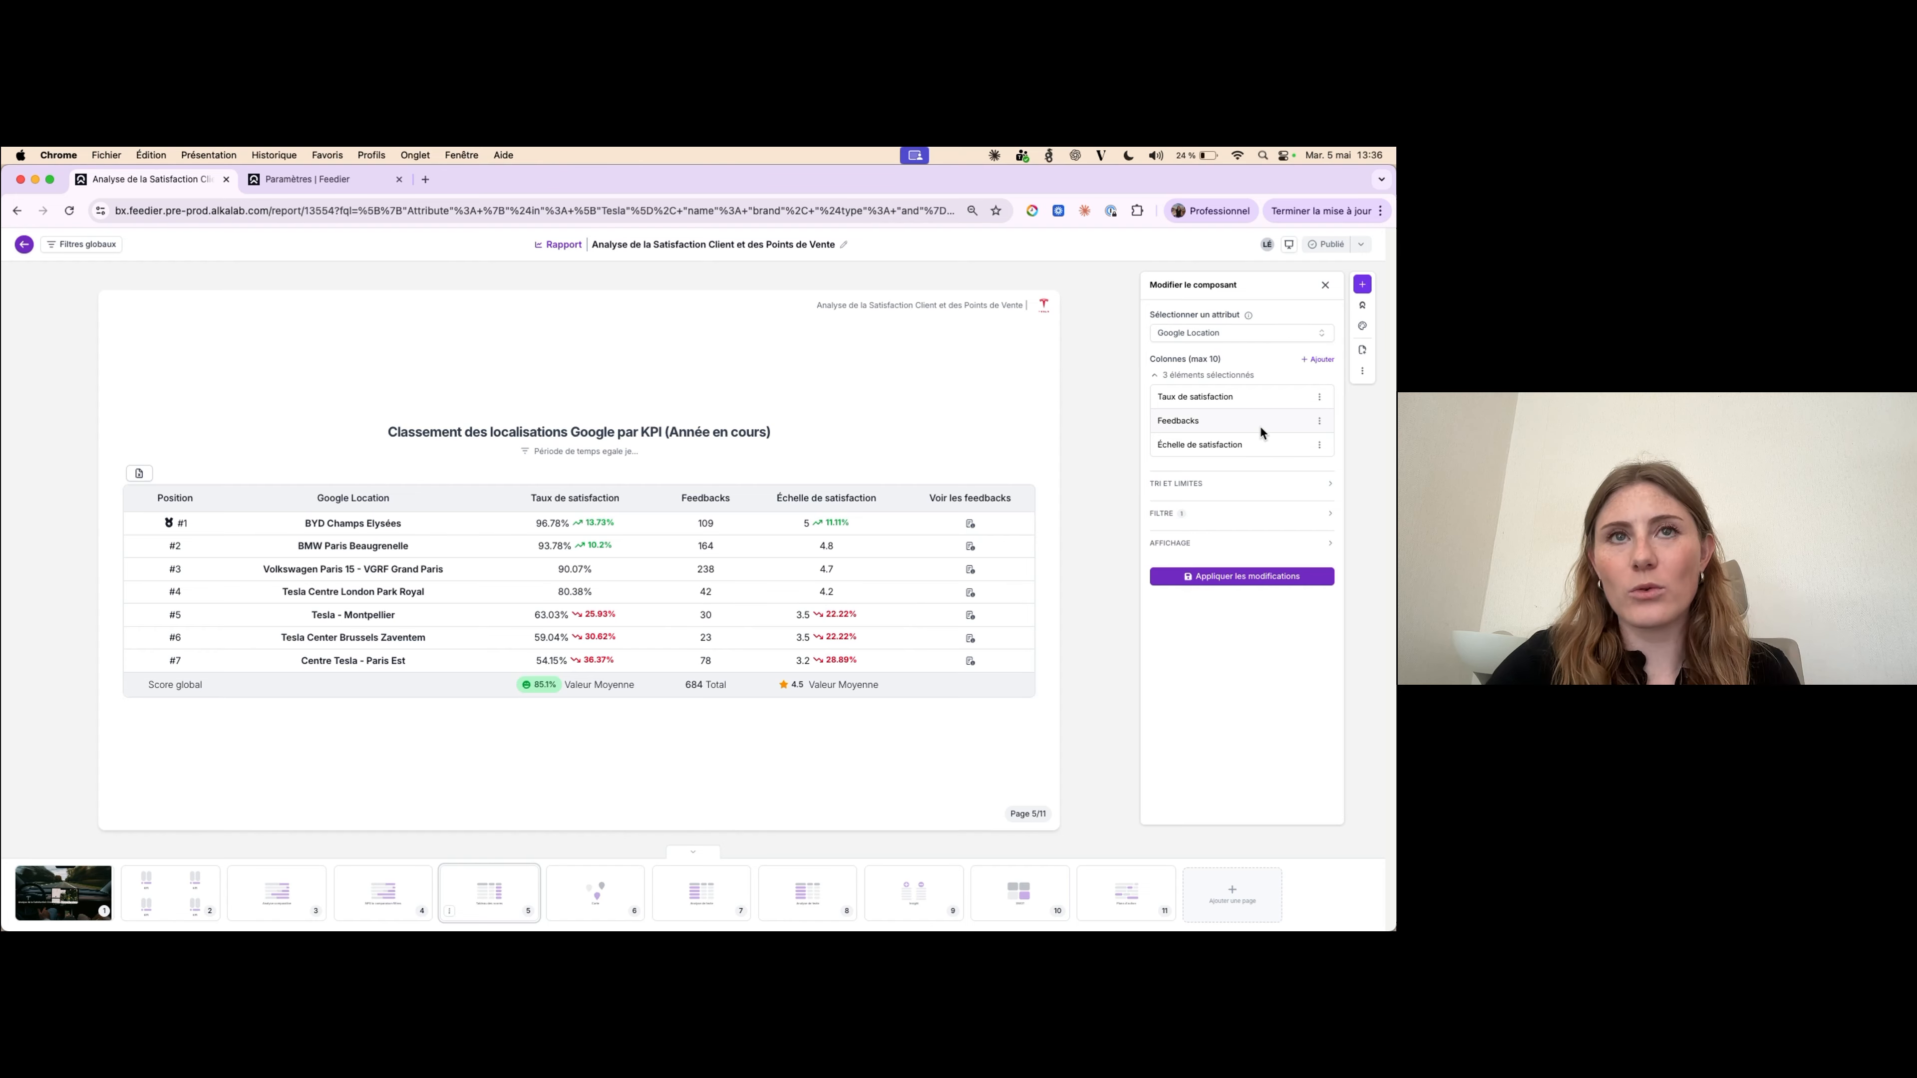
left_click(1320, 361)
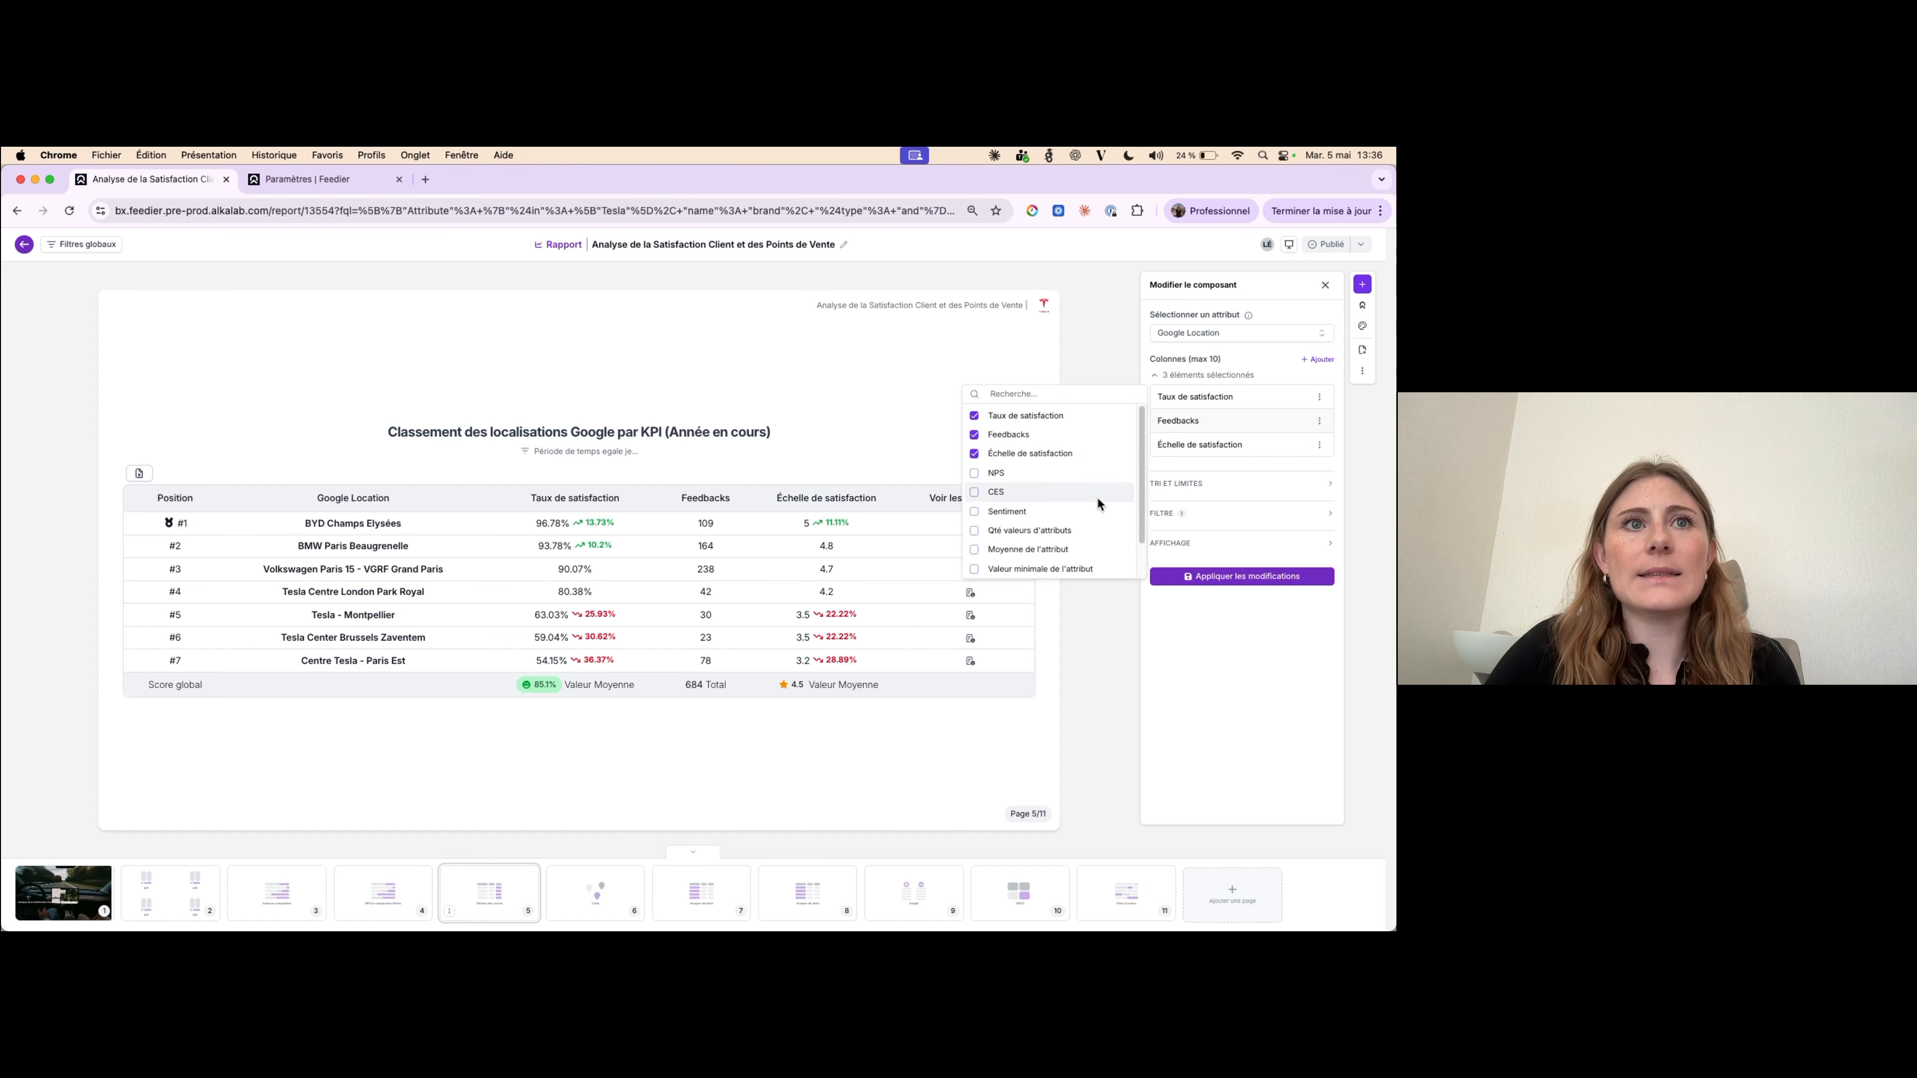
scroll(1097, 504, "down", 2)
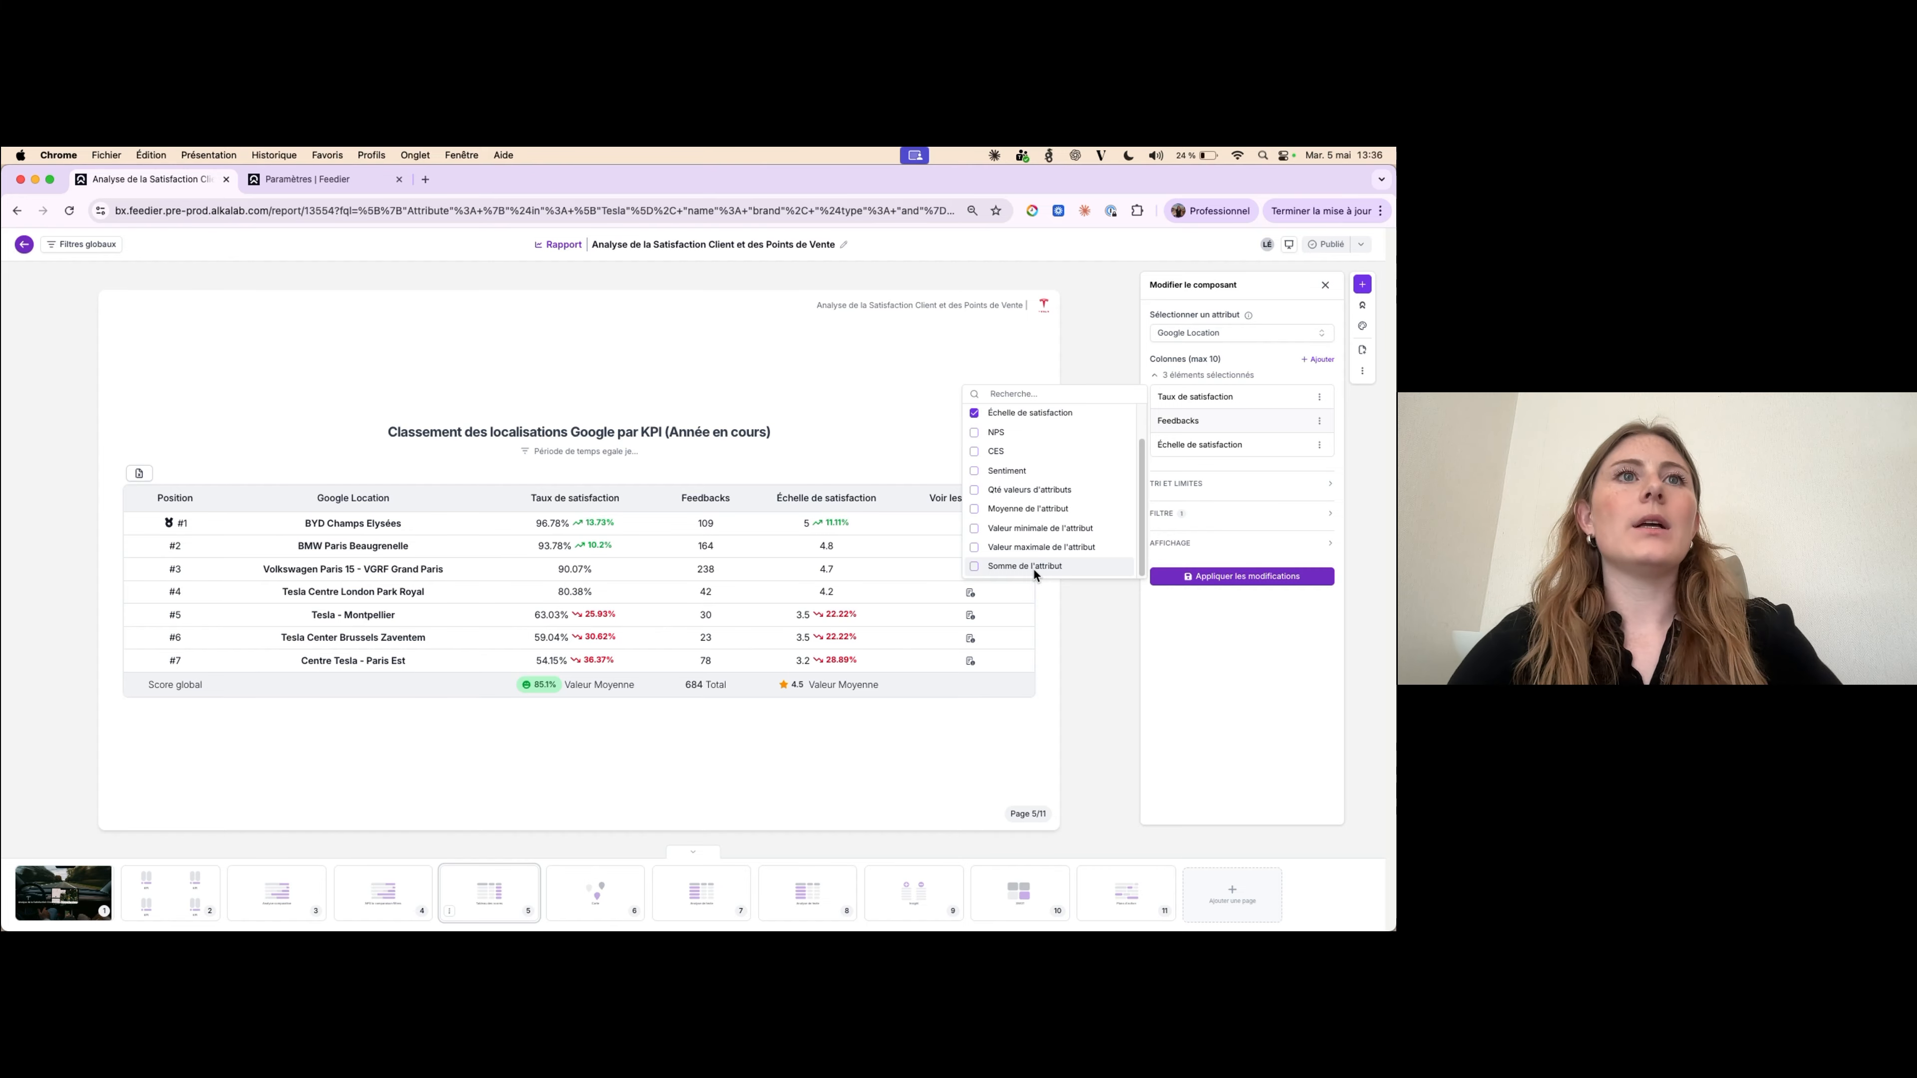
scroll(1054, 415, "up", 2)
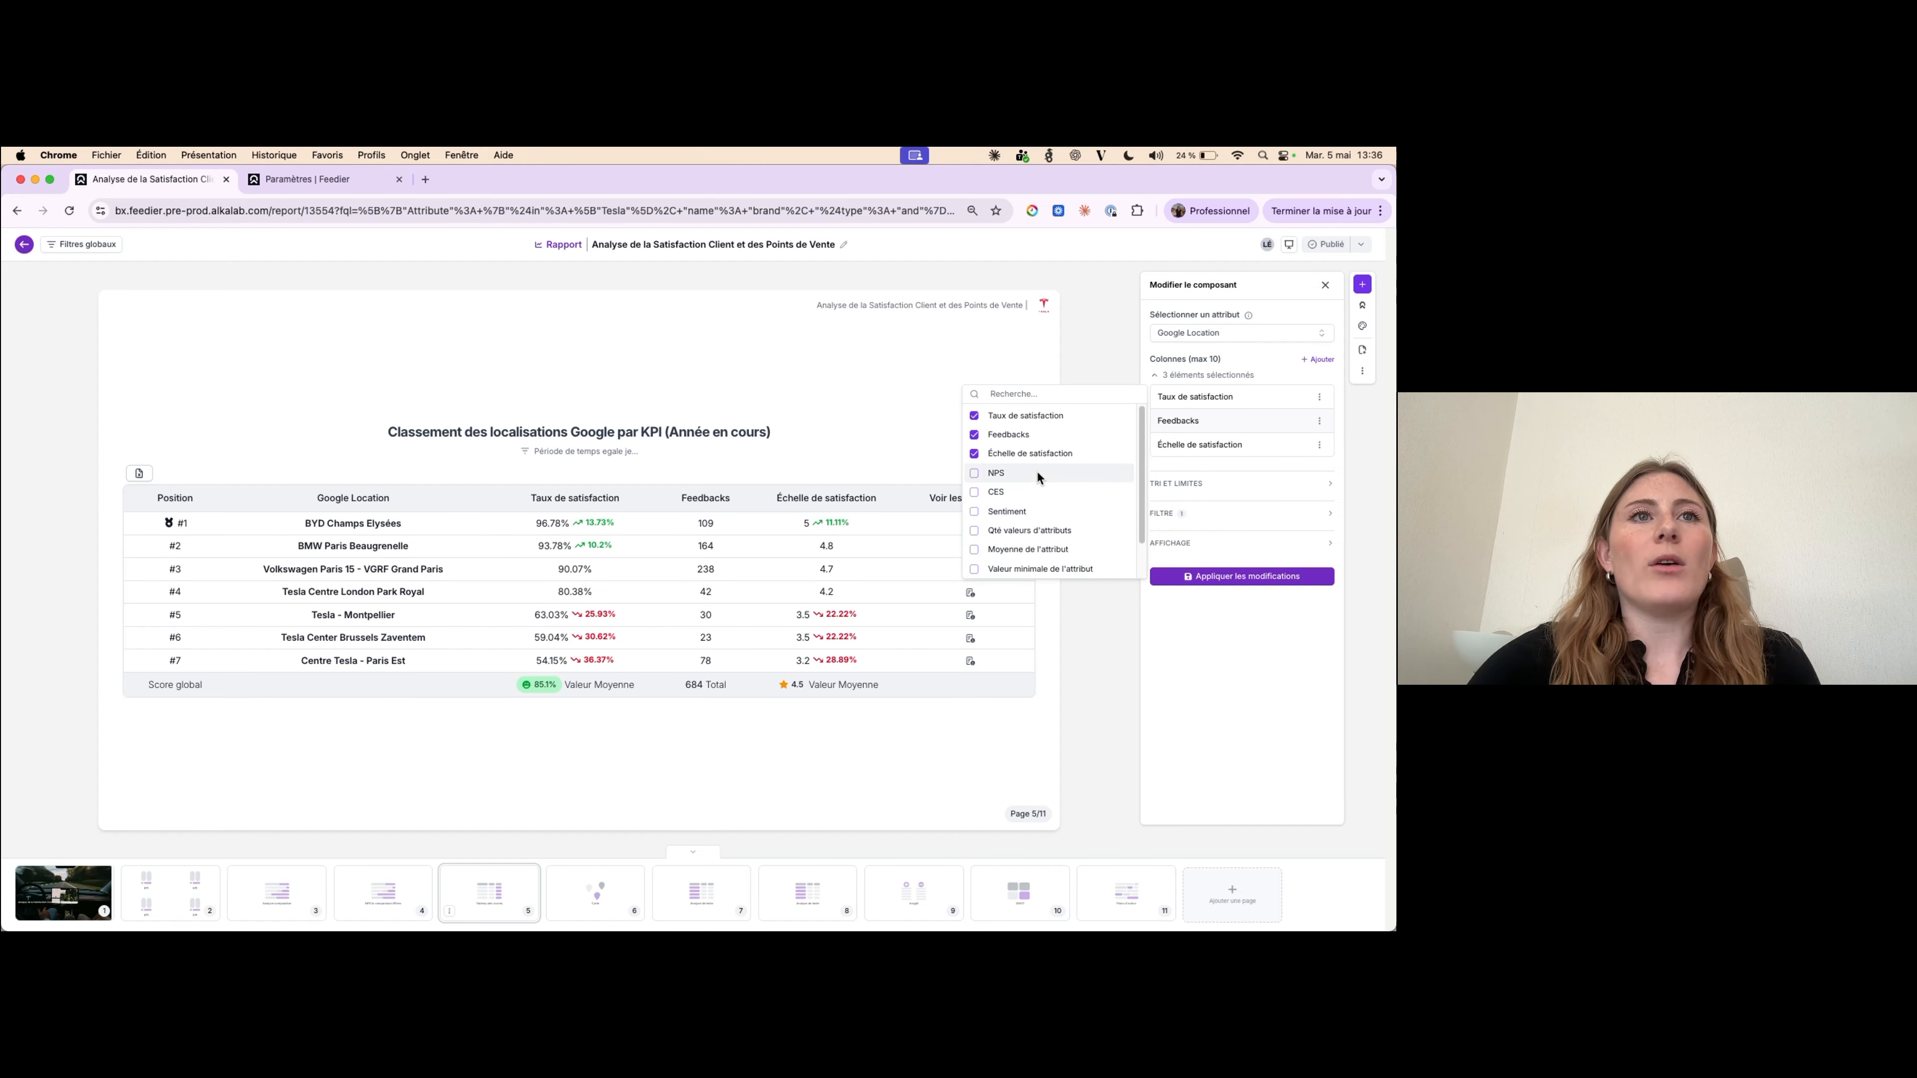
- Finish viewing the available columns, set the Google Location ranking table's limit to 50 rows, and apply the change
scroll(1030, 491, "down", 2)
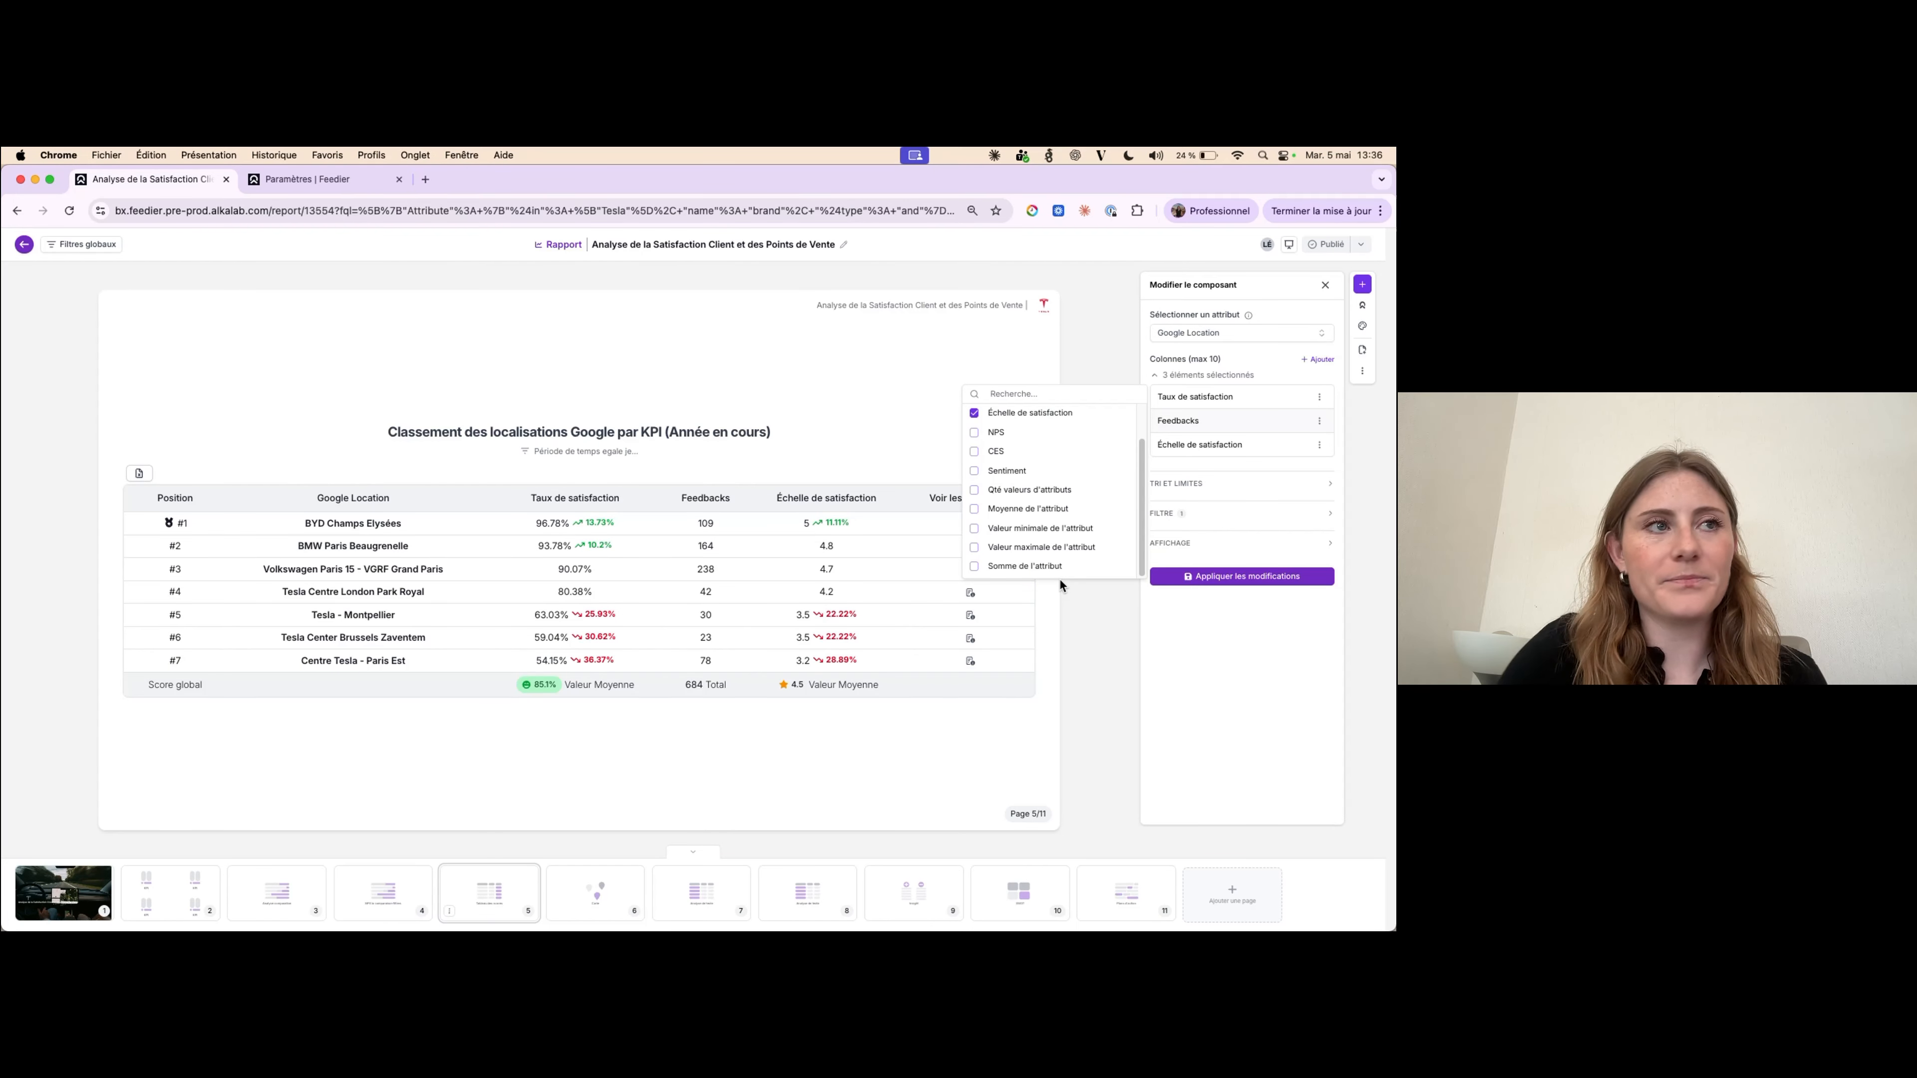
left_click(1064, 699)
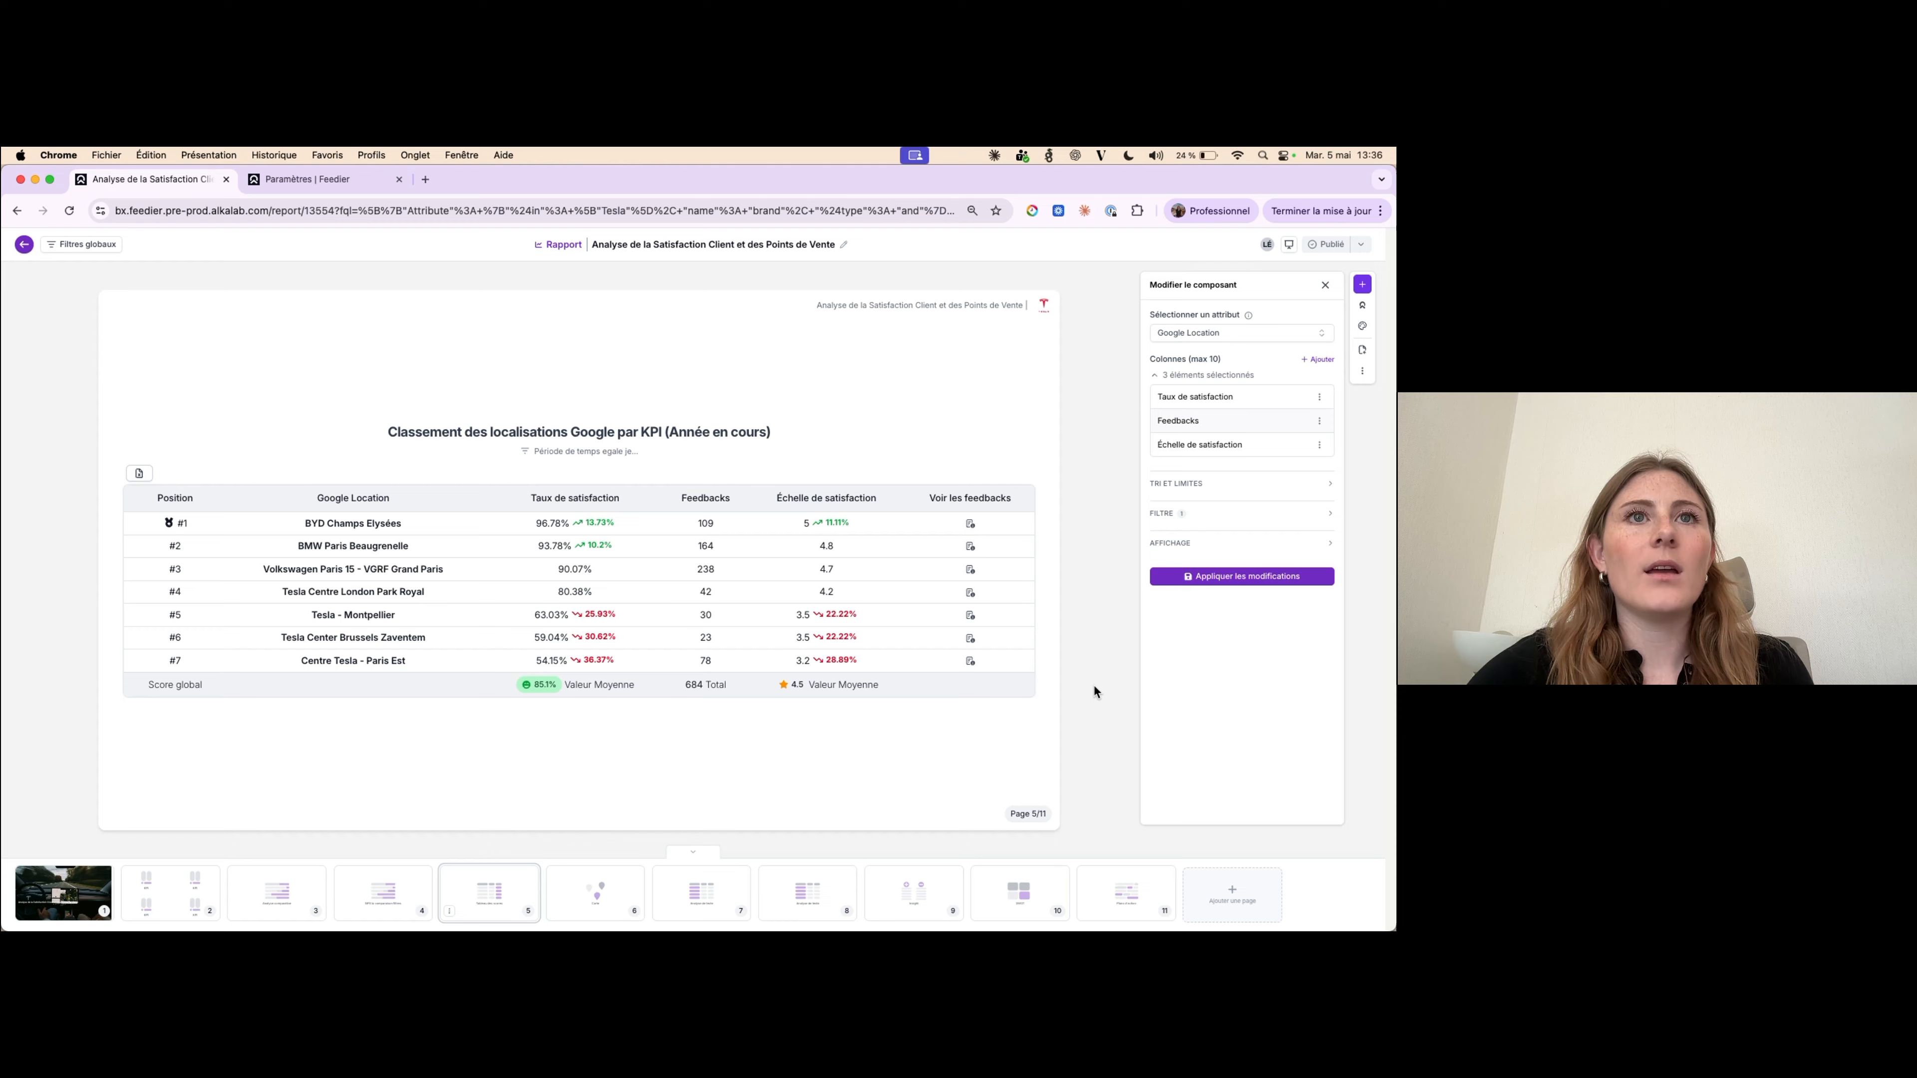
left_click(1175, 485)
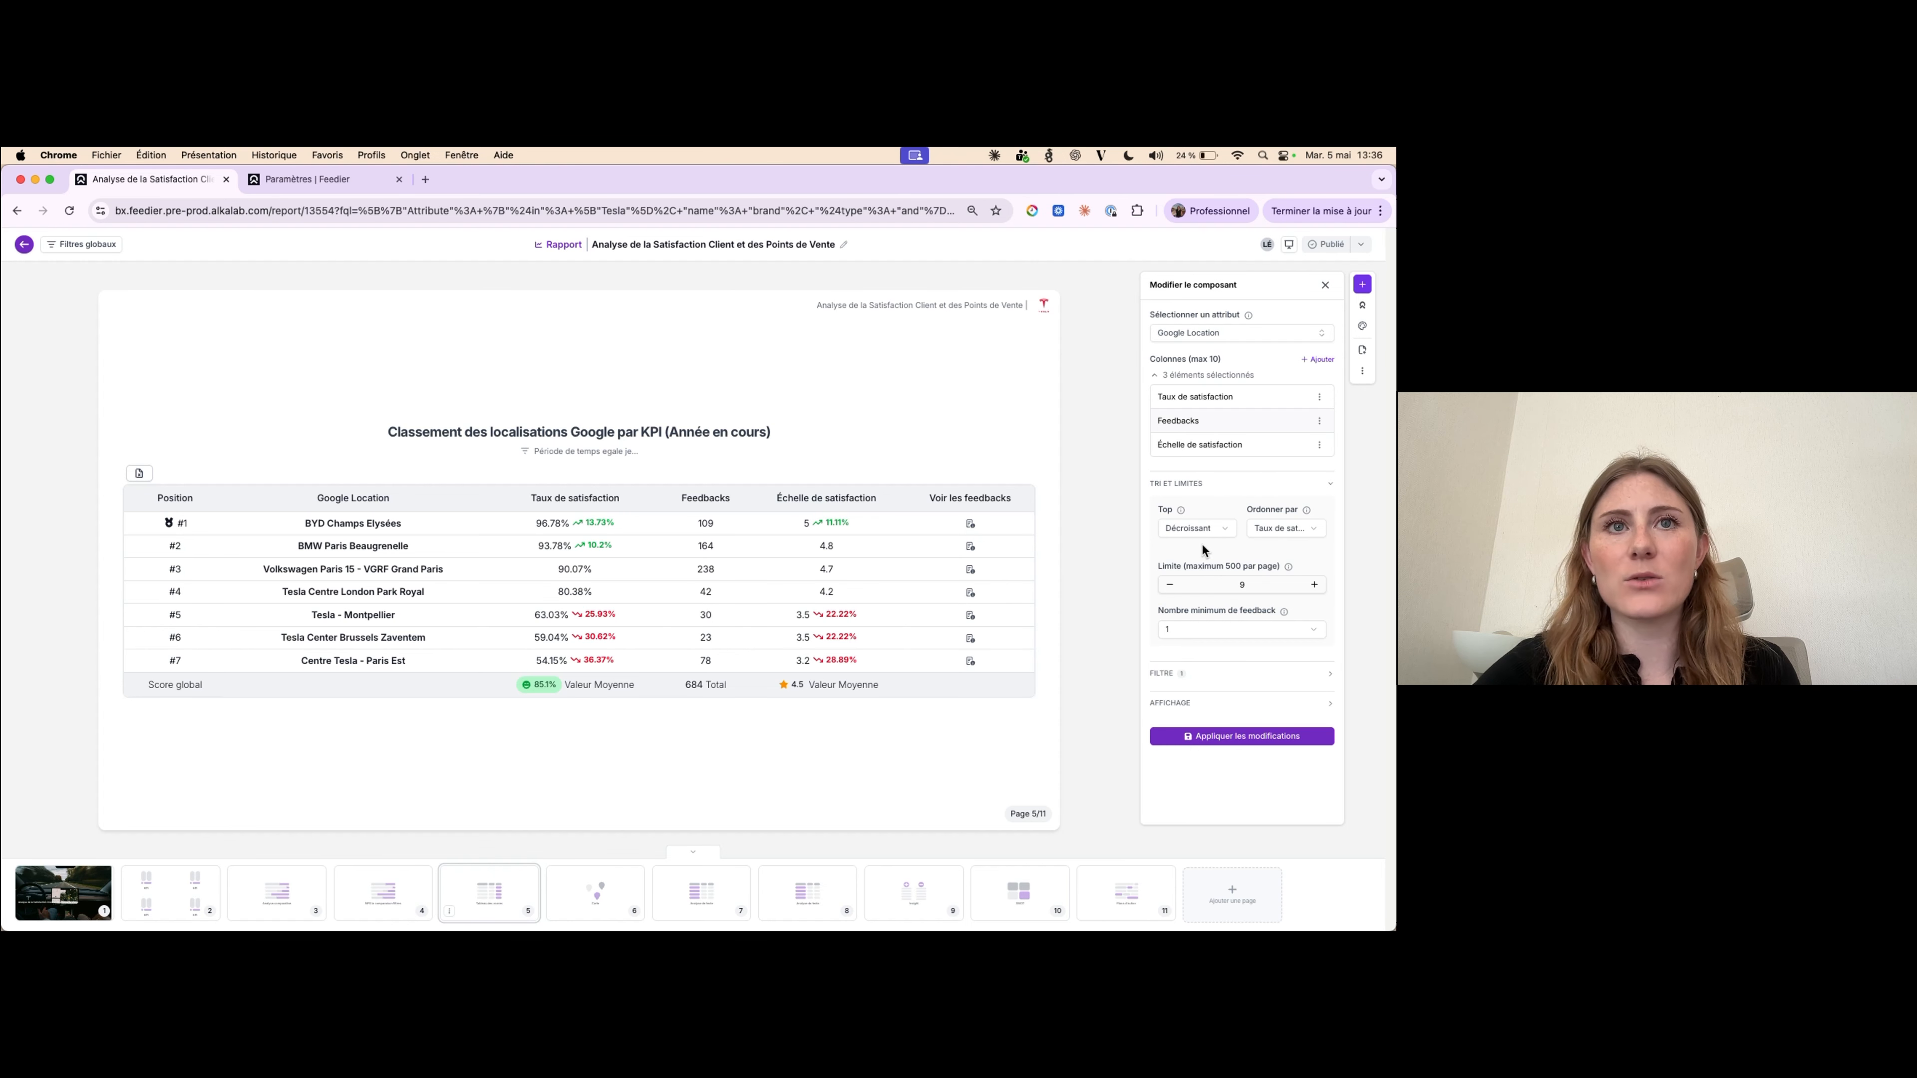
left_click(1250, 582)
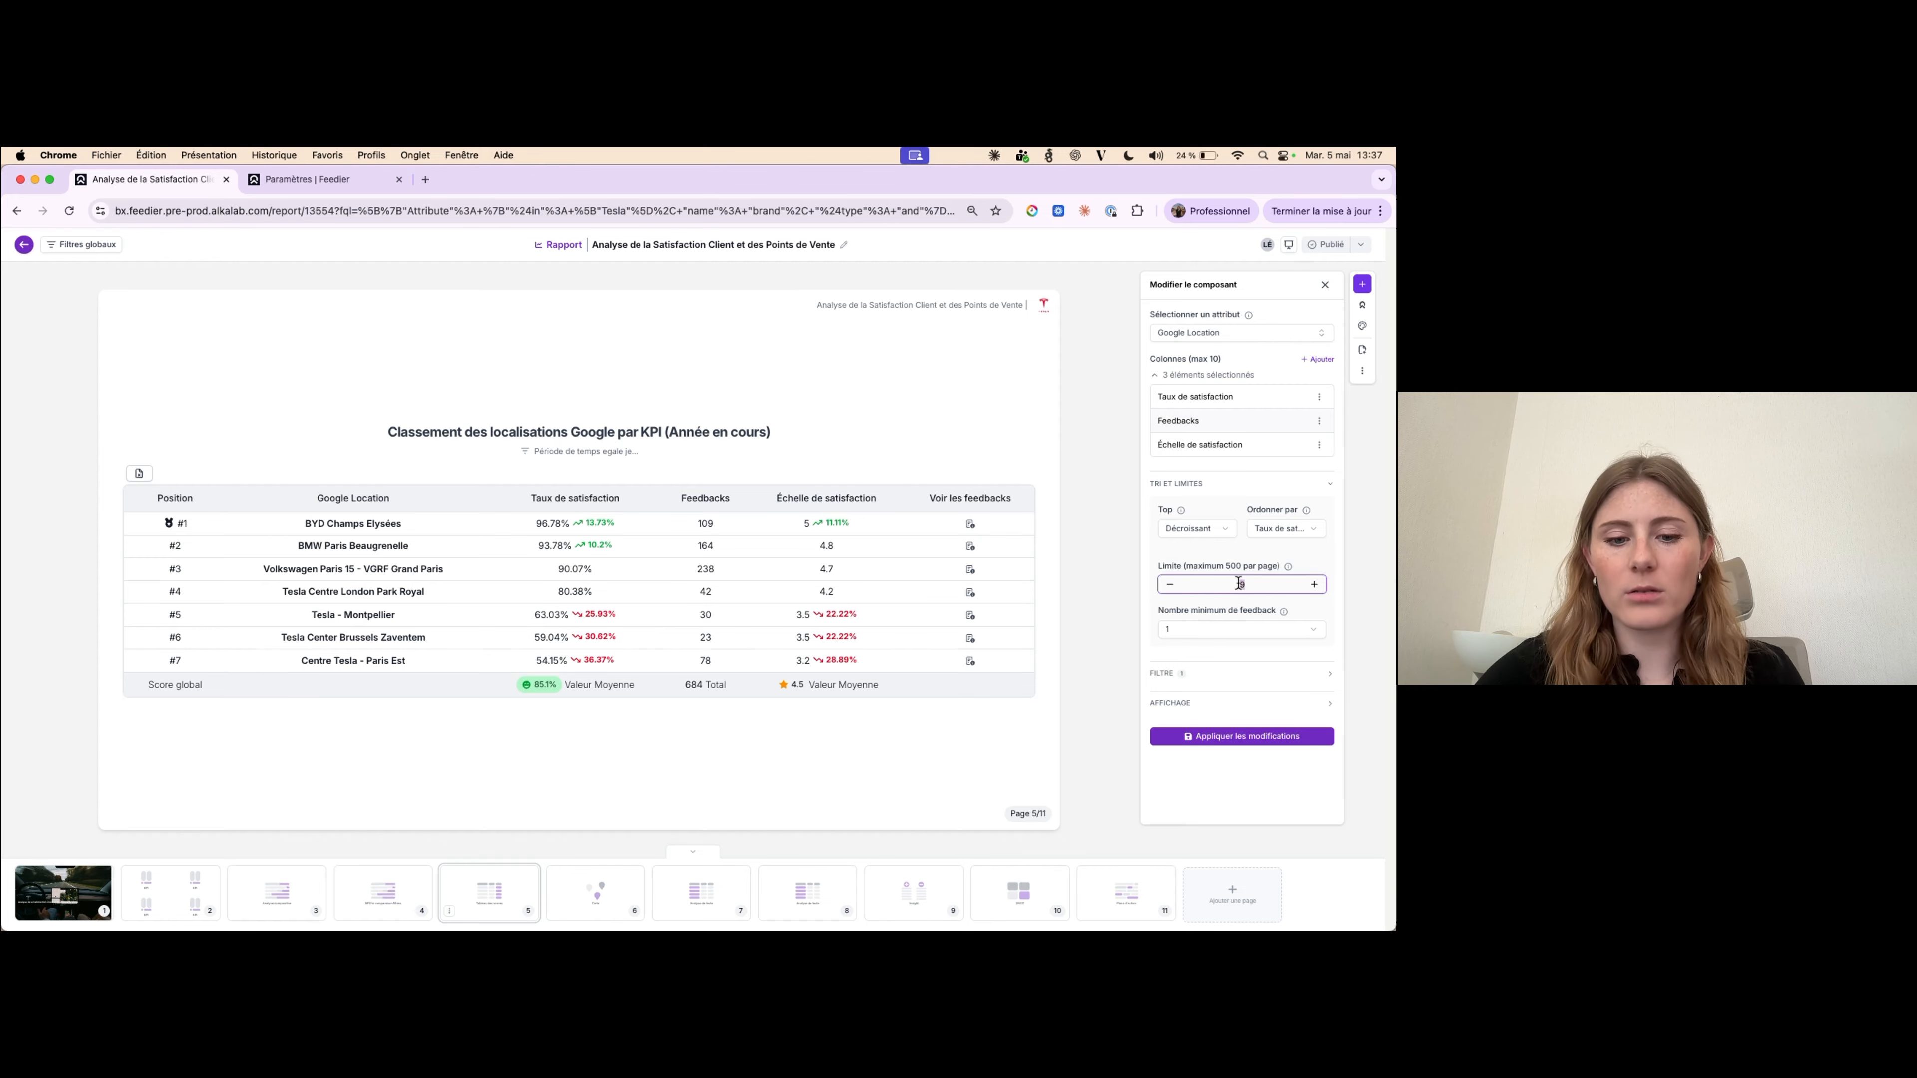
left_click(1256, 737)
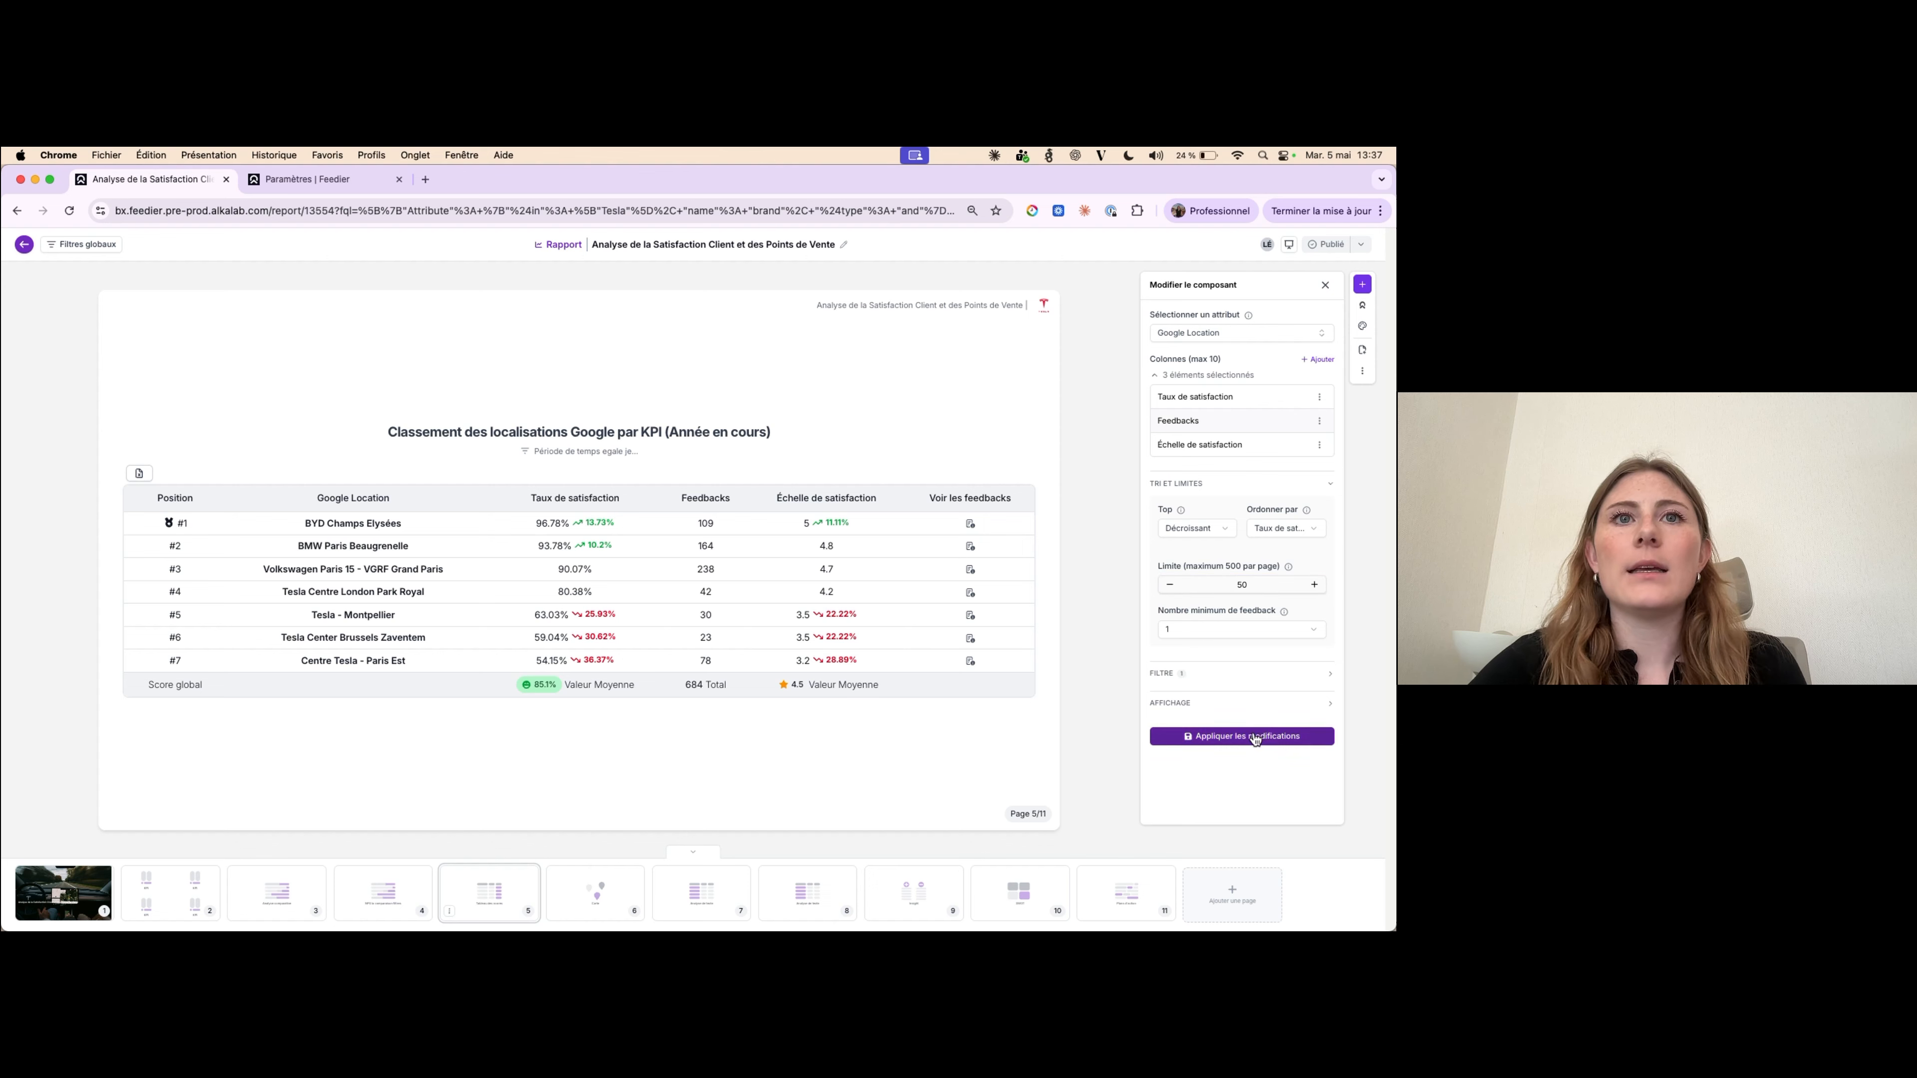
left_click(1256, 738)
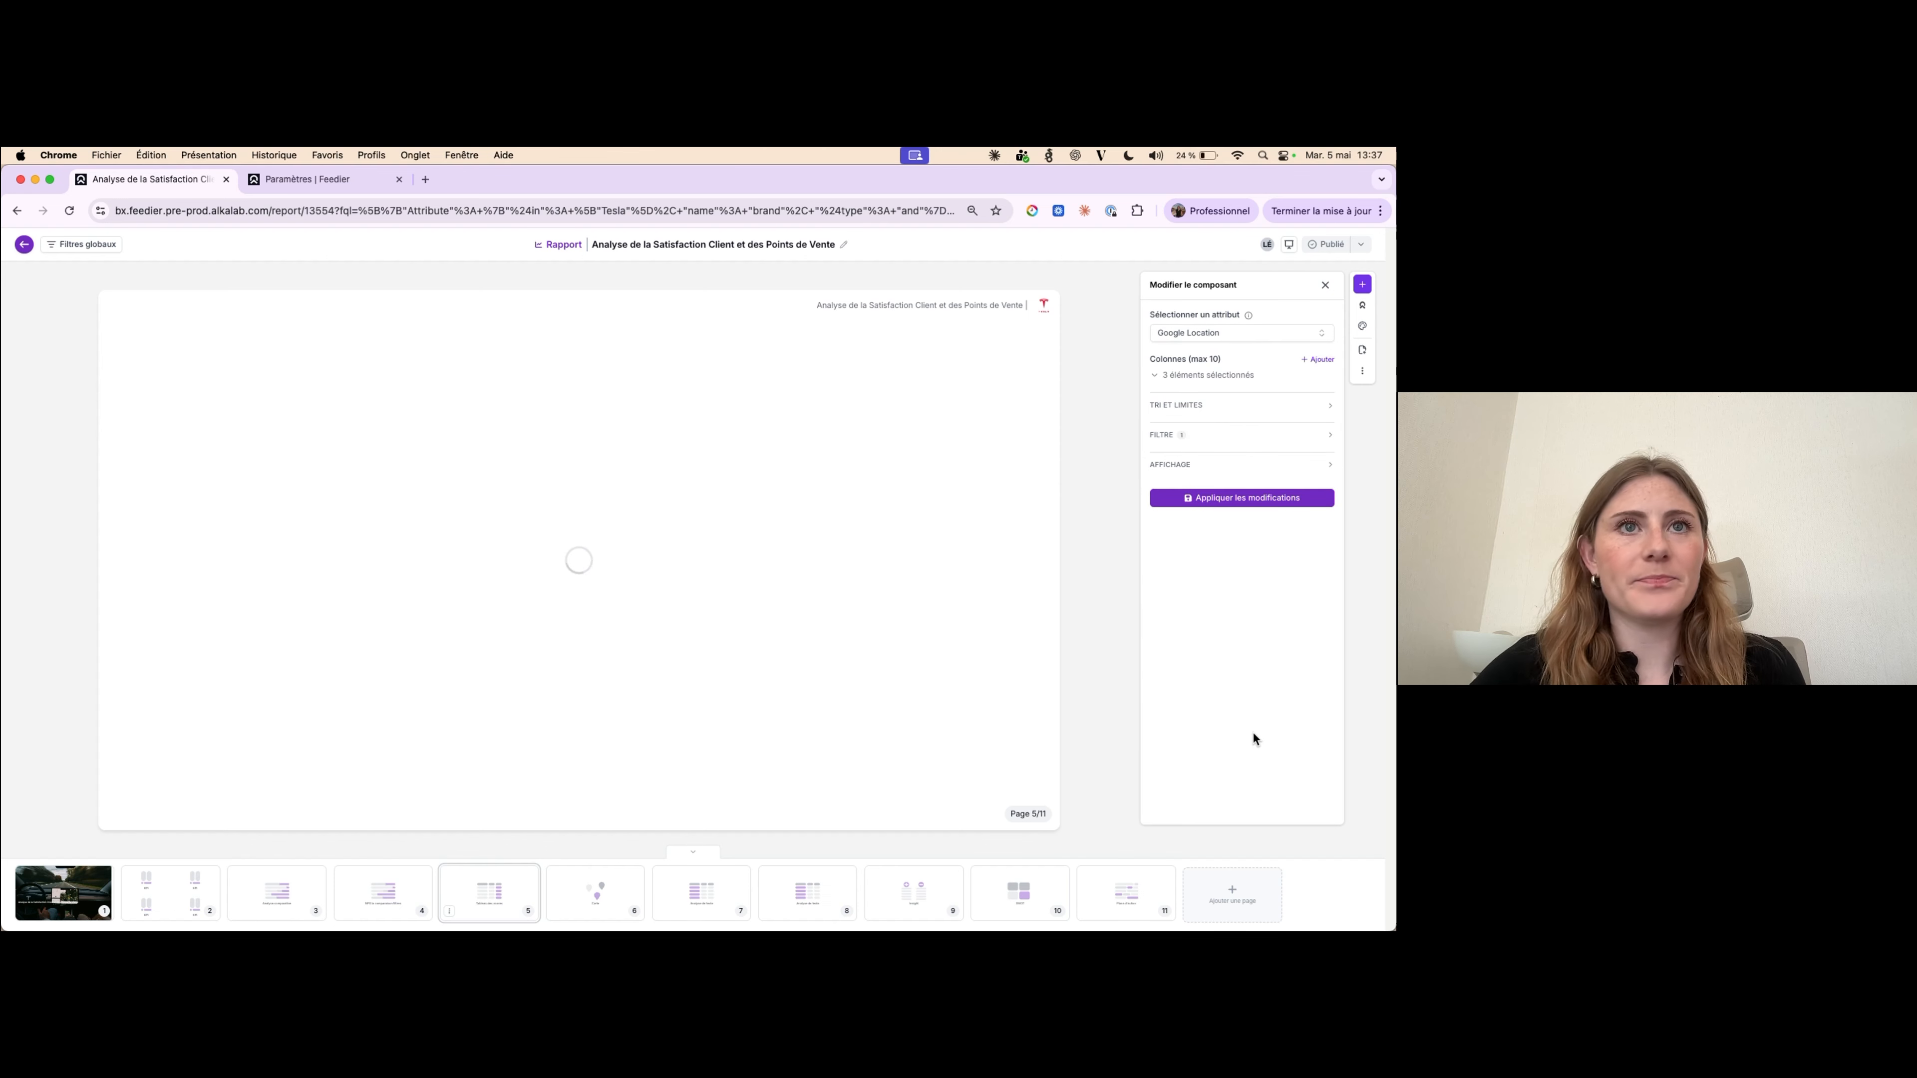
- Review the ranking table's filter and display settings and the choices for its minimum number of feedbacks
left_click(1202, 437)
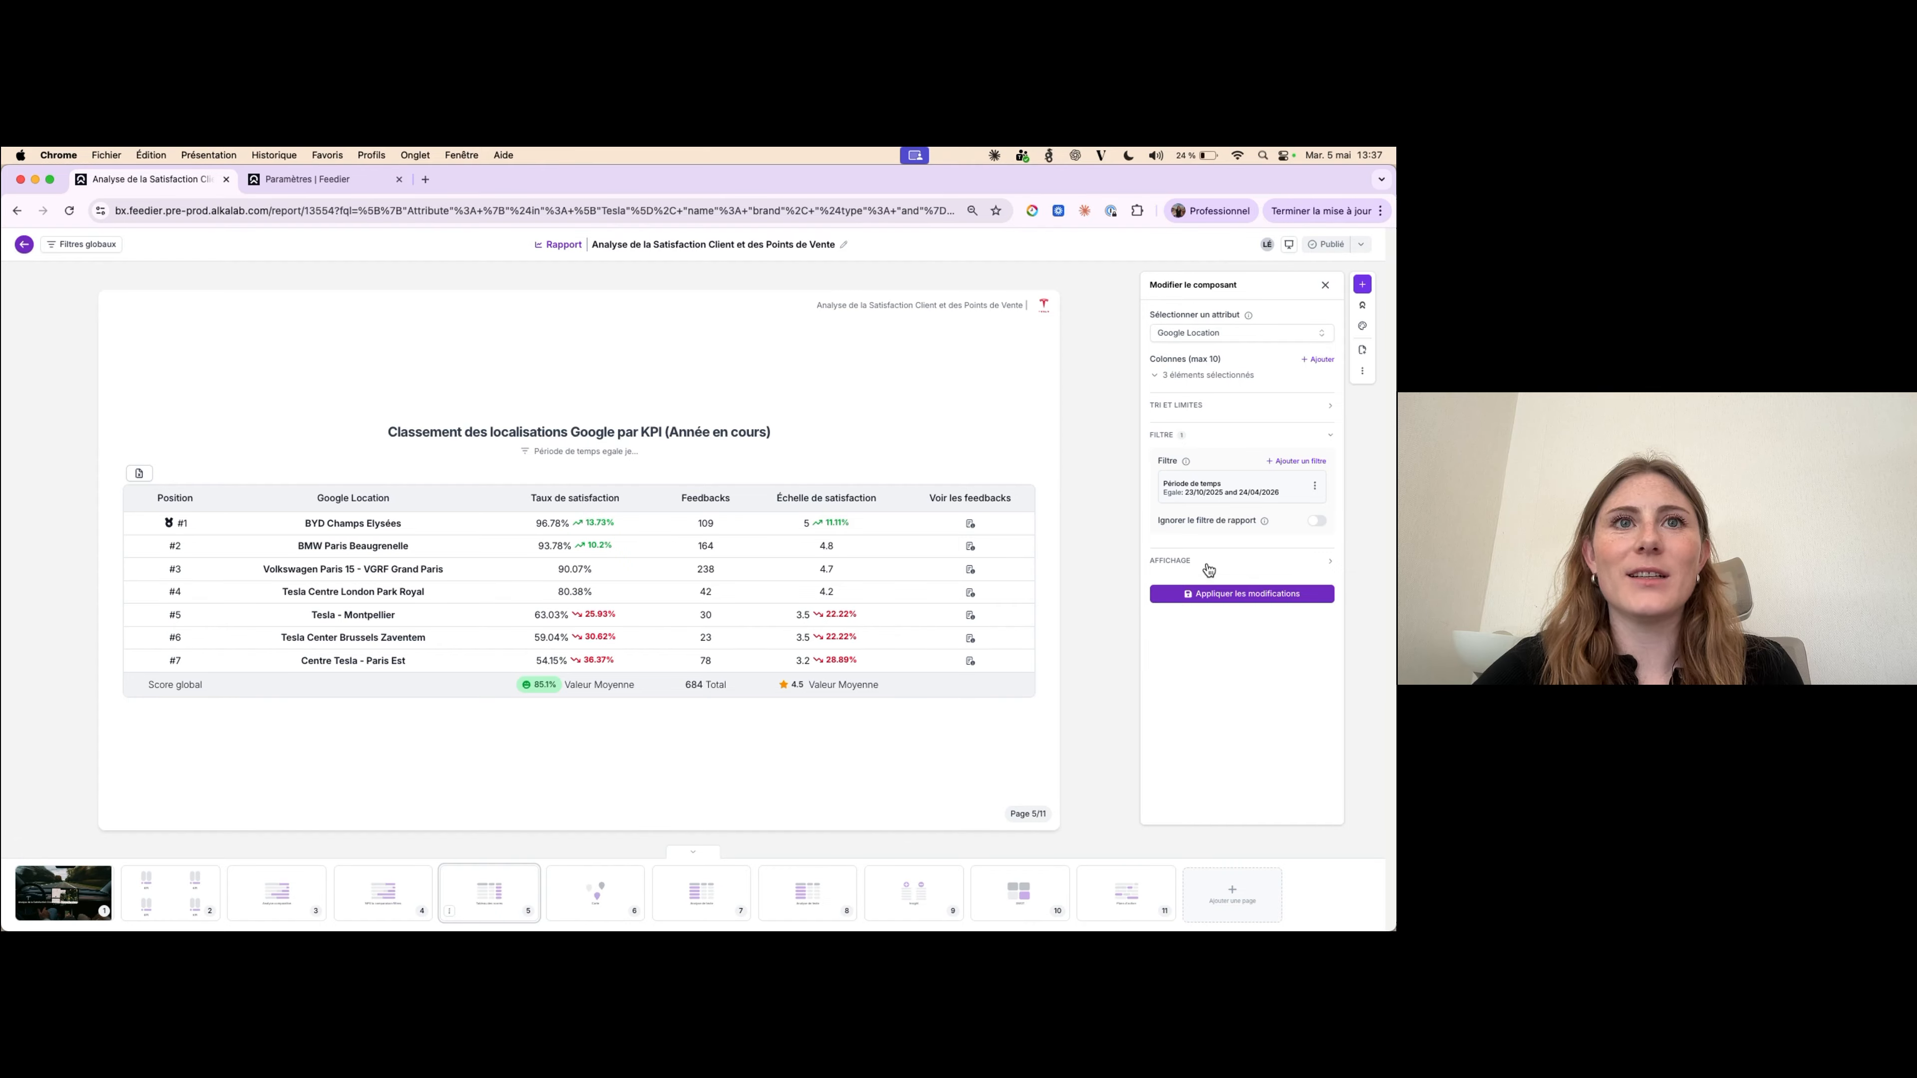
left_click(1208, 562)
left_click(1211, 435)
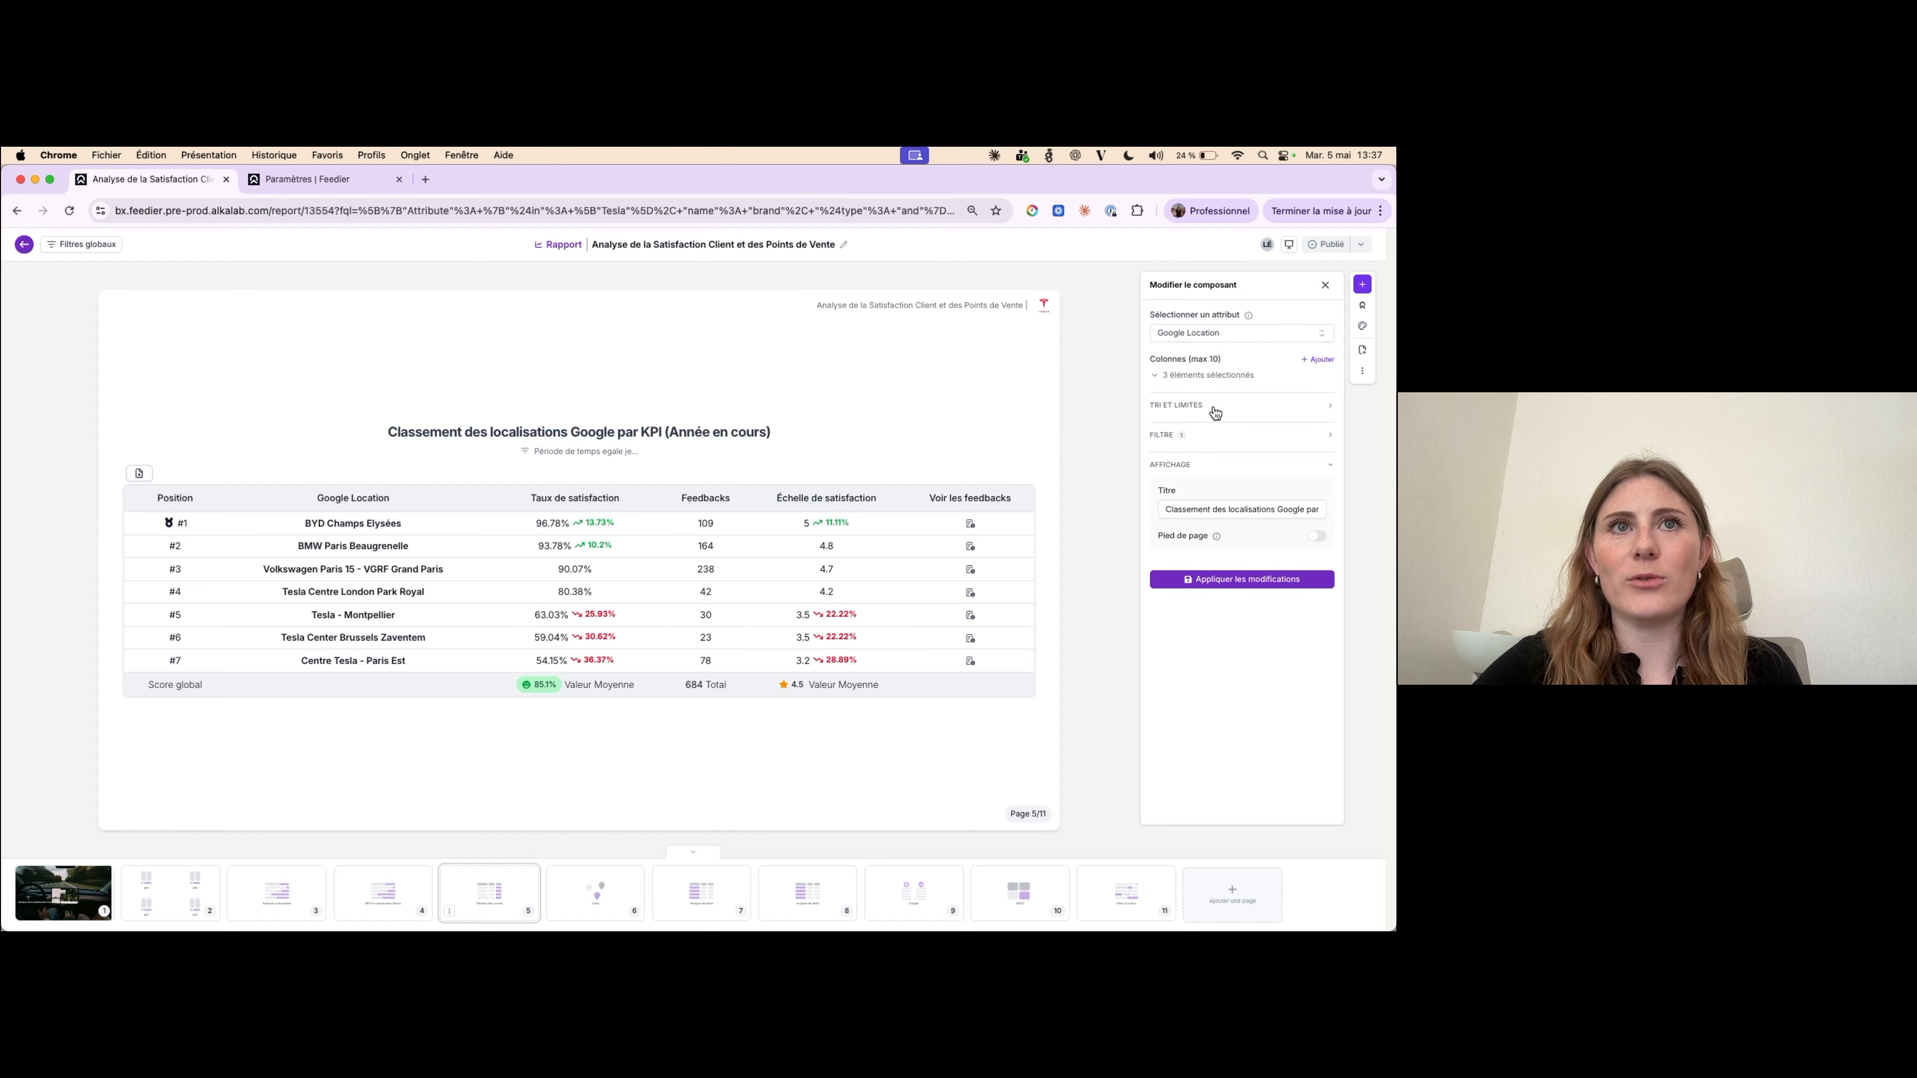
left_click(1216, 408)
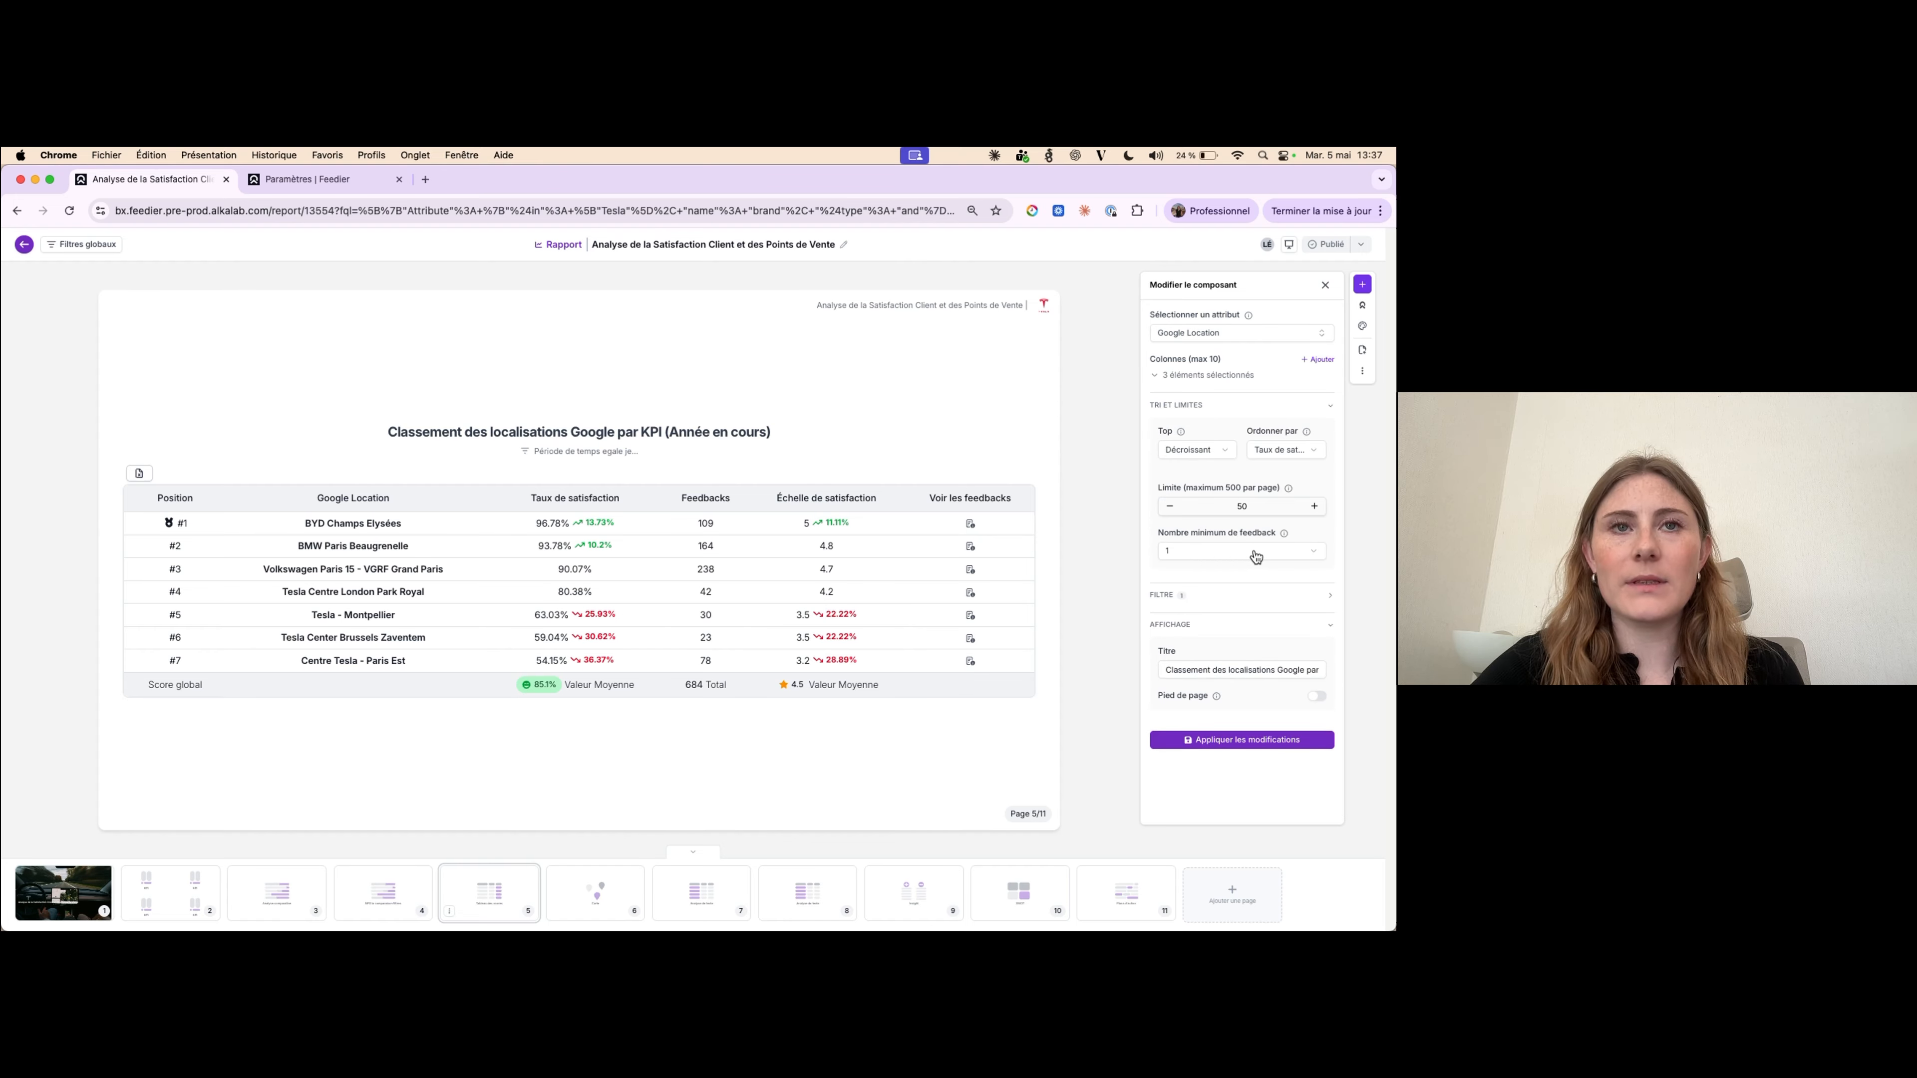
left_click(1315, 551)
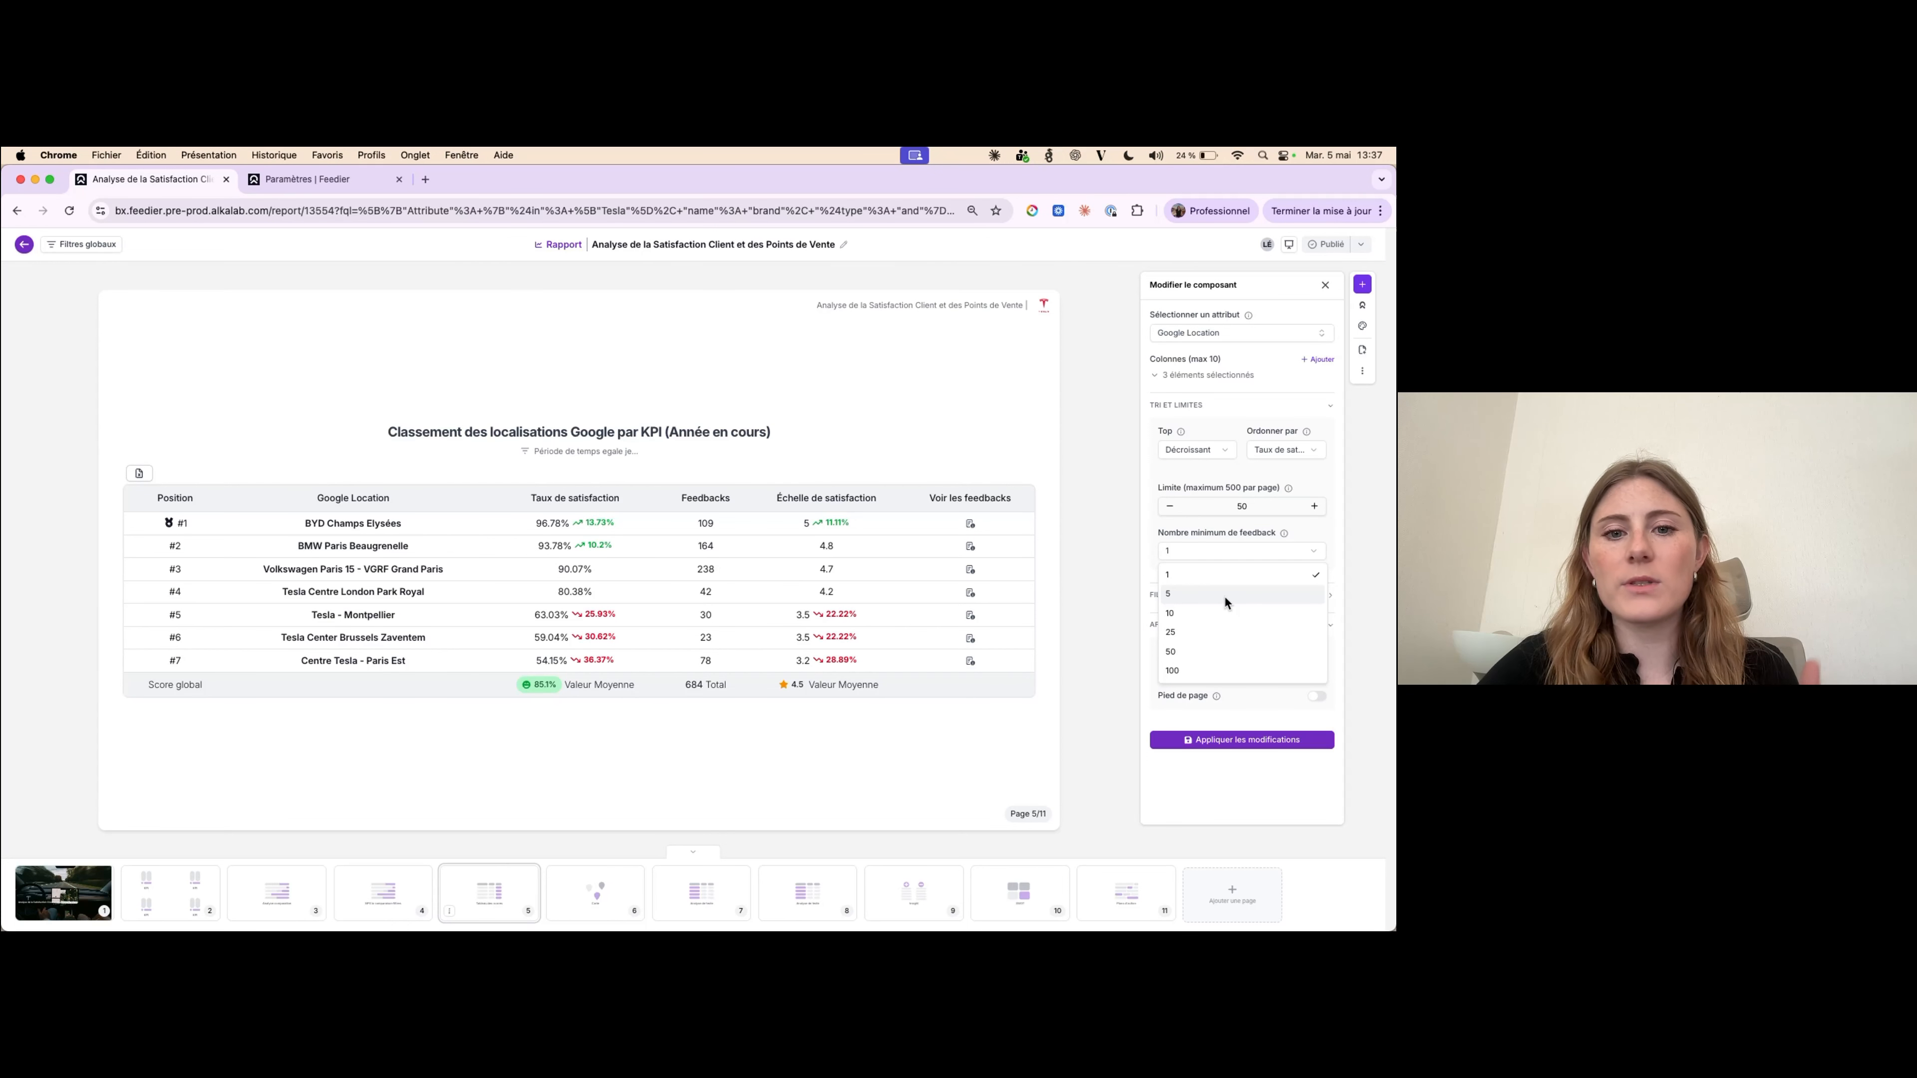
left_click(1348, 512)
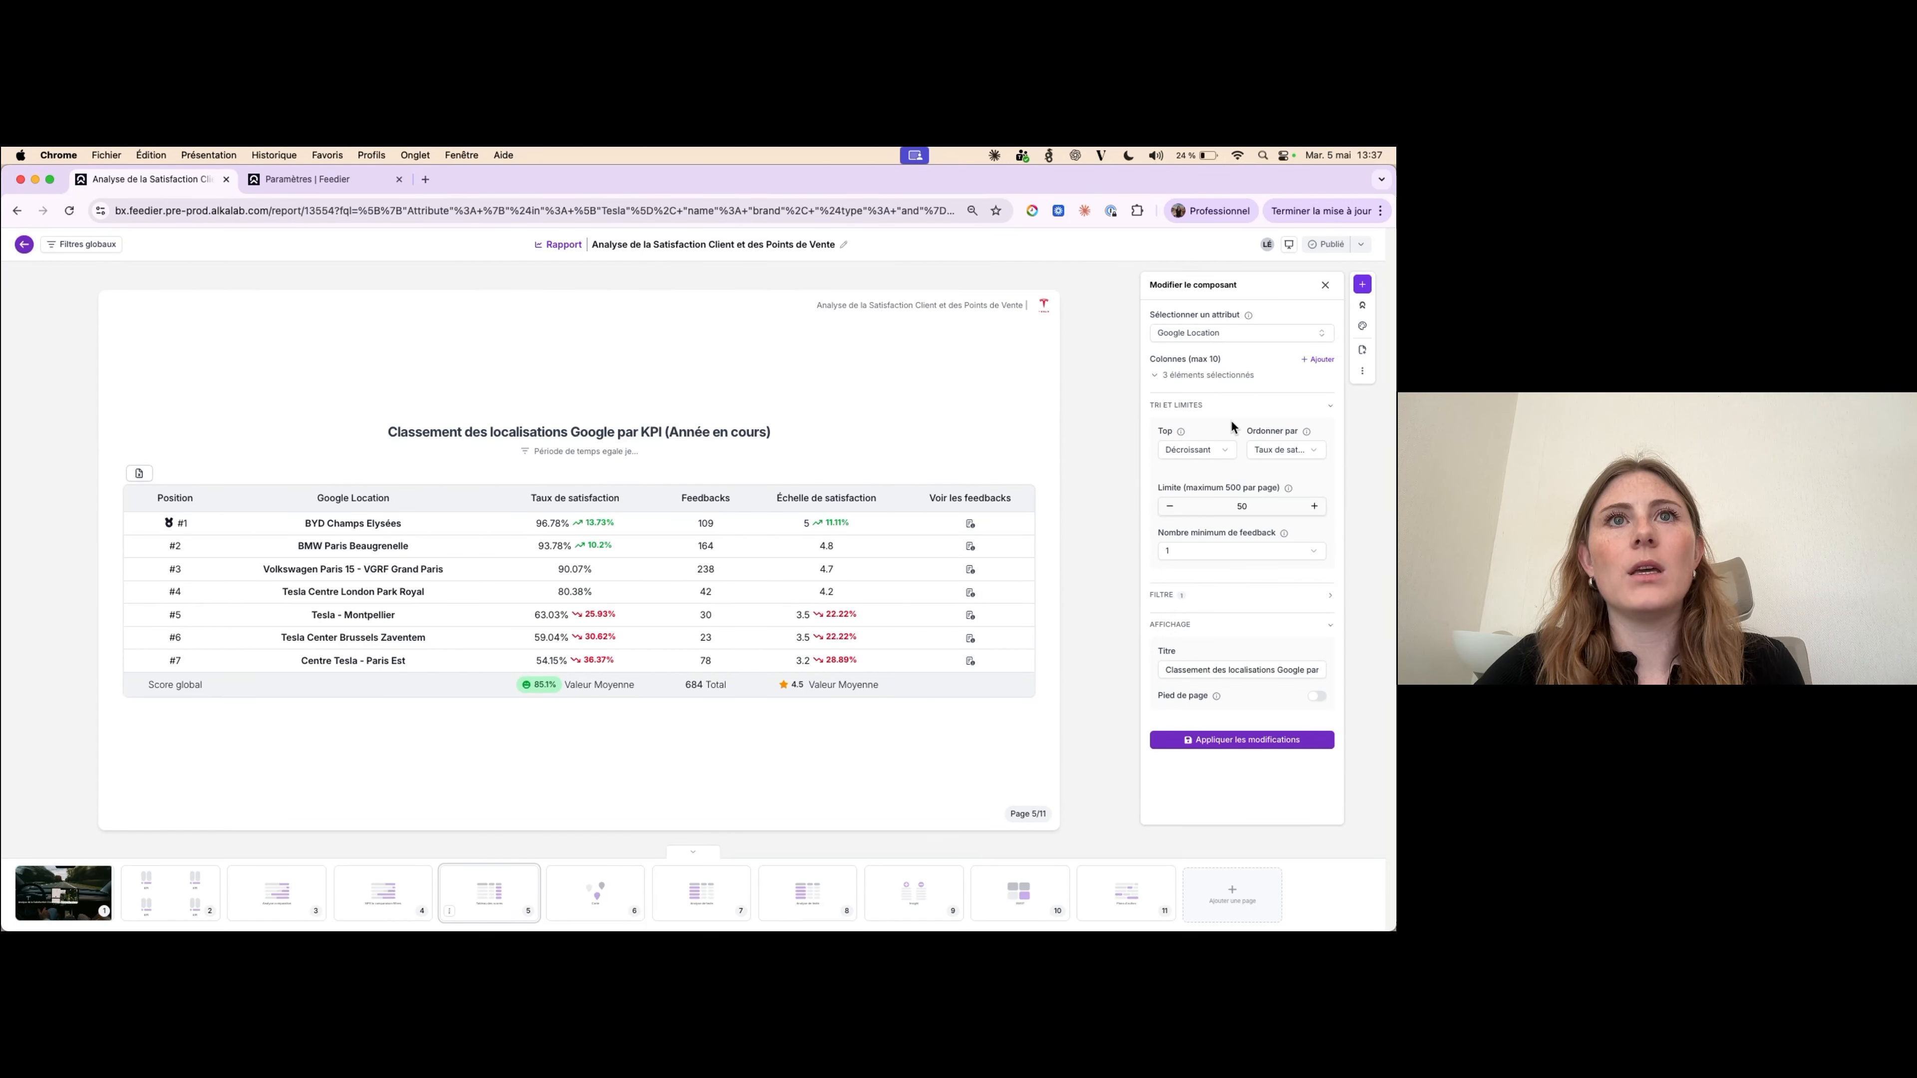
- Examine the sort direction and the full list of ordering criteria offered for the ranking table
left_click(1287, 447)
left_click(1216, 450)
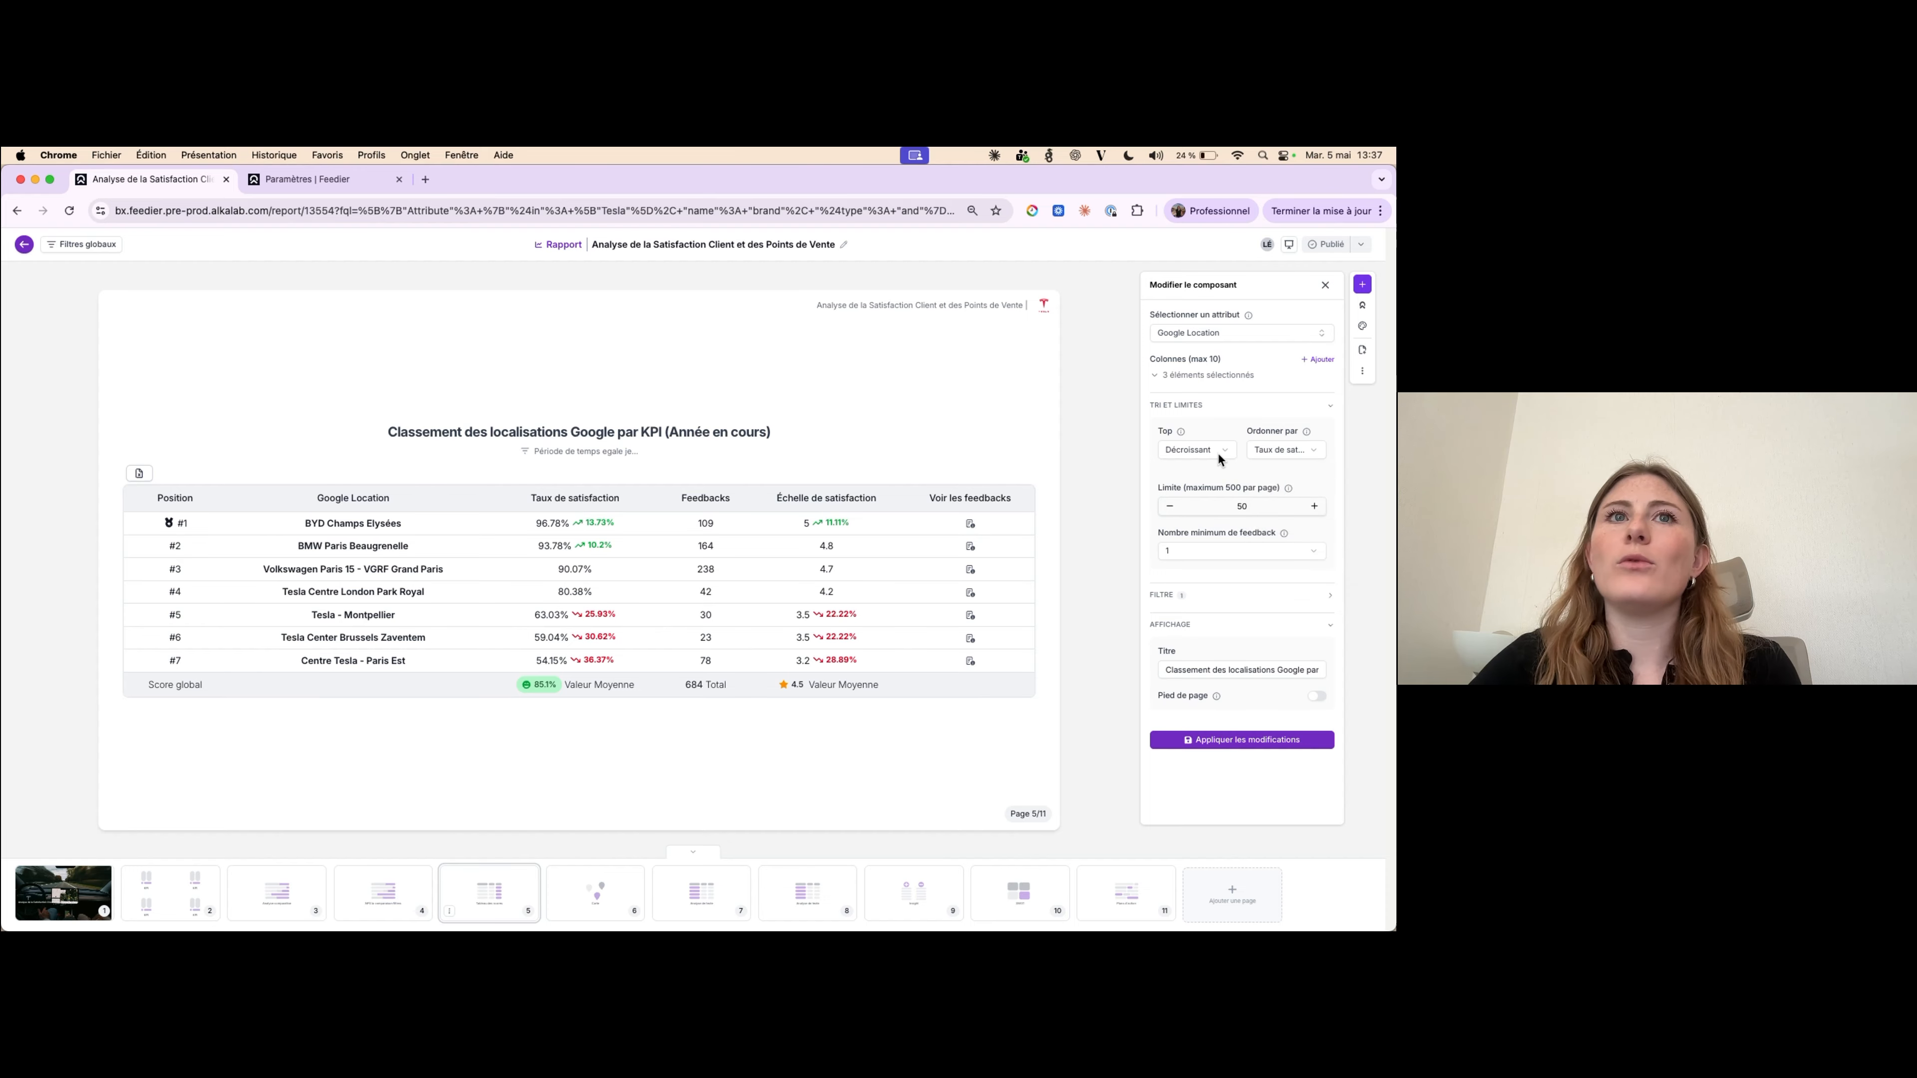
left_click(1272, 451)
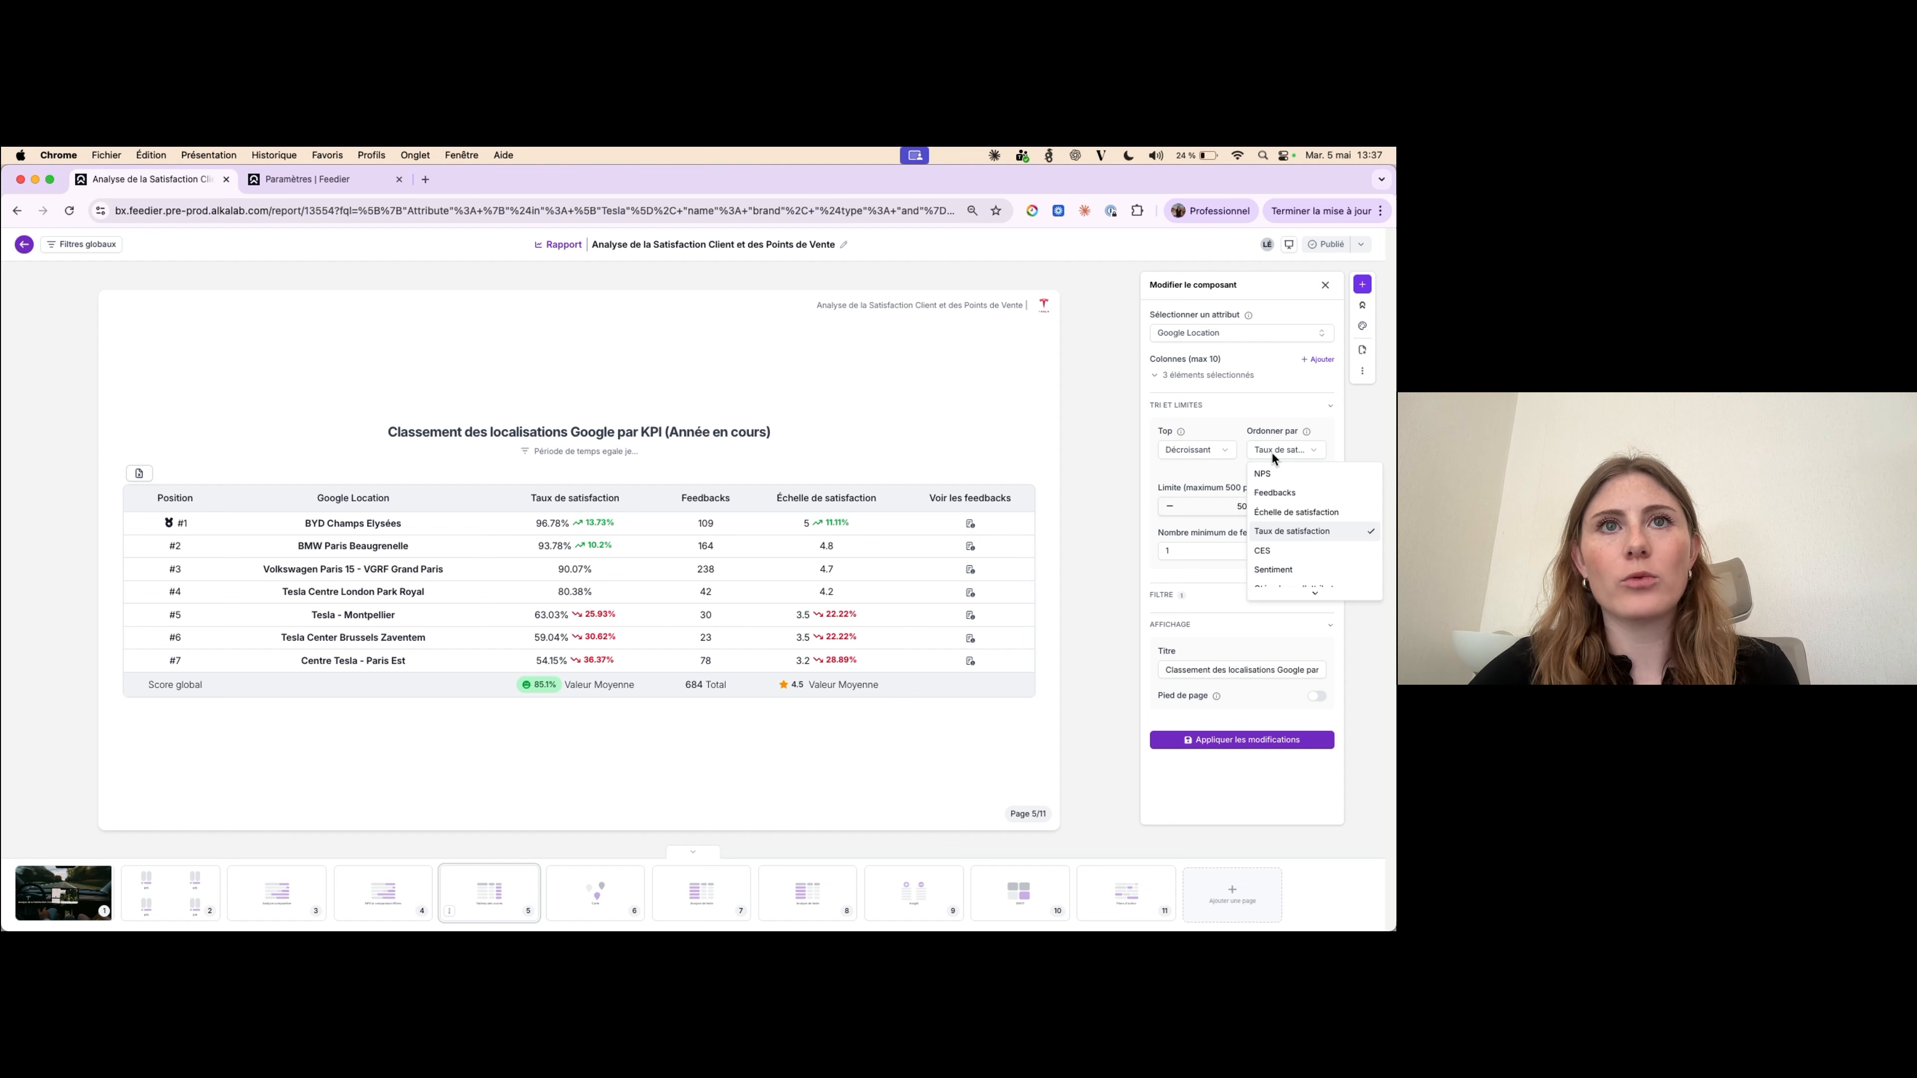
scroll(1304, 546, "down", 3)
scroll(1304, 546, "up", 3)
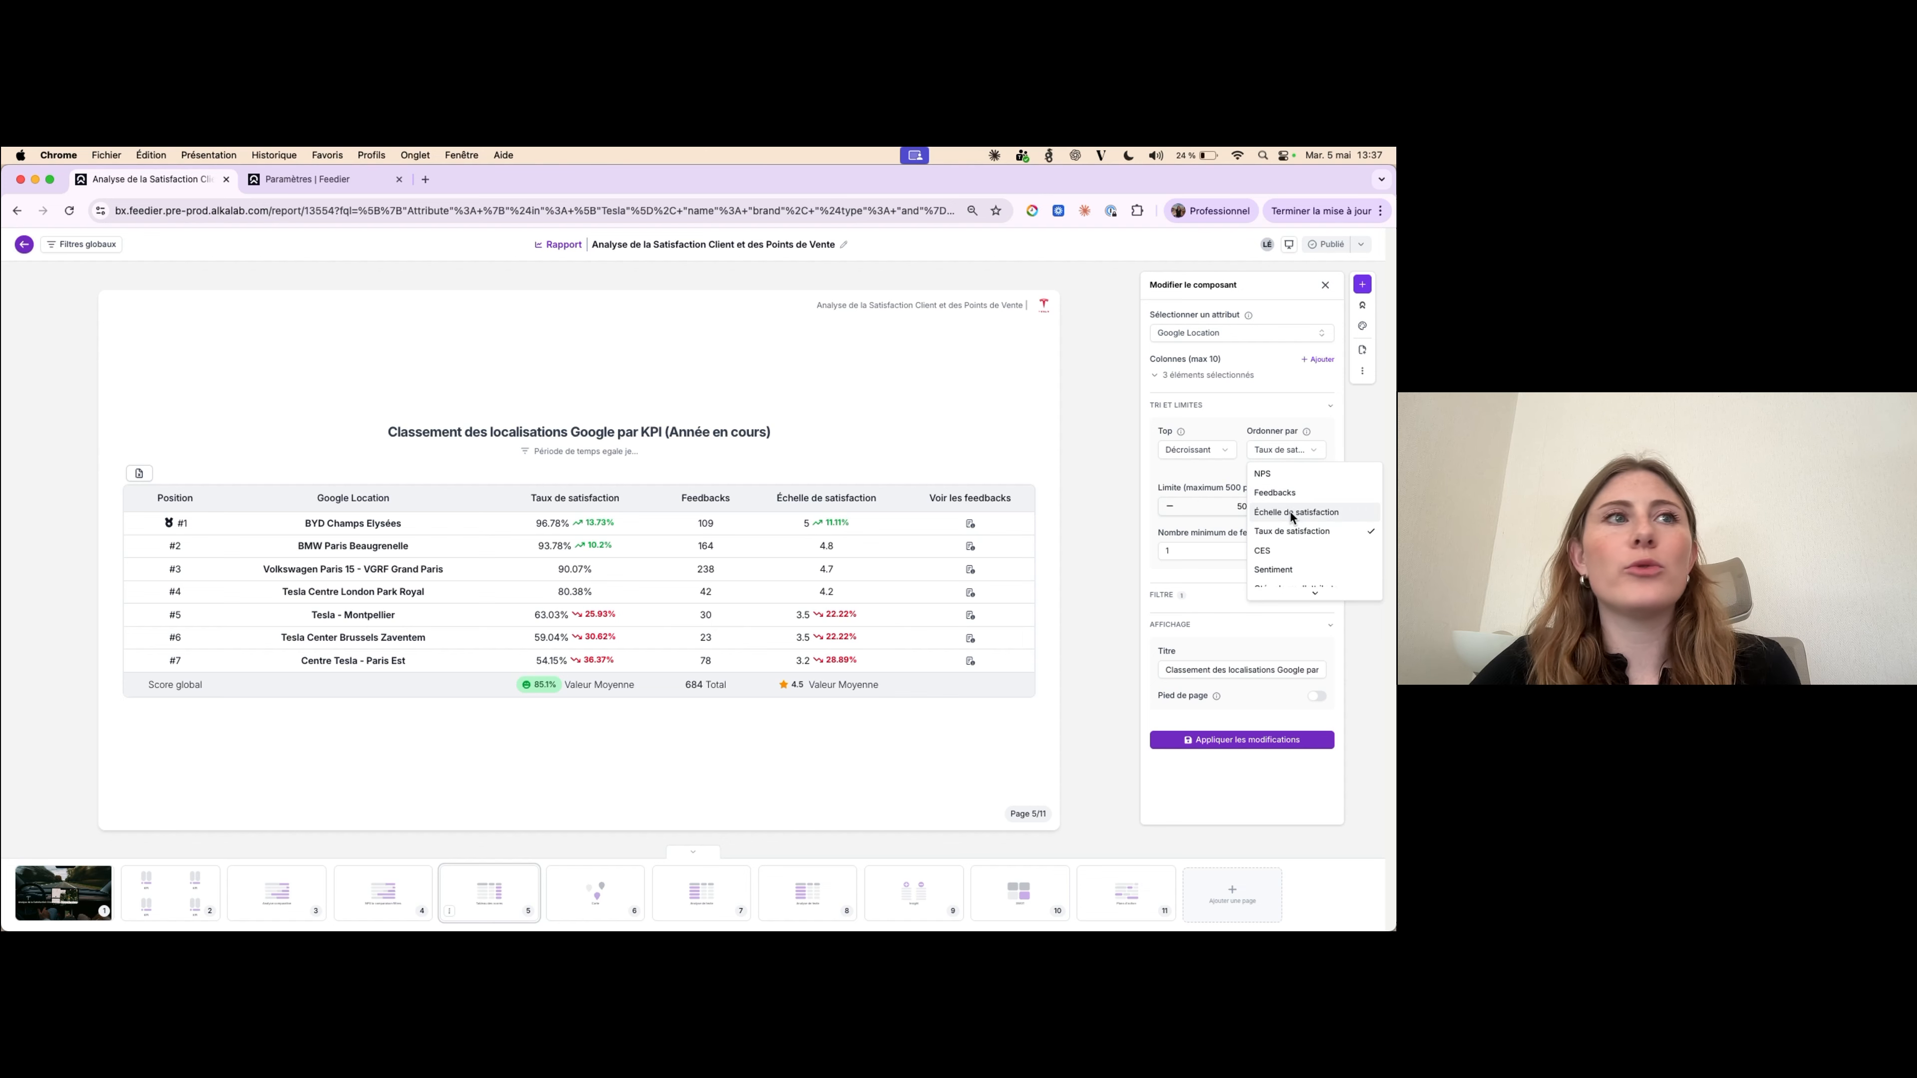
scroll(1297, 499, "down", 3)
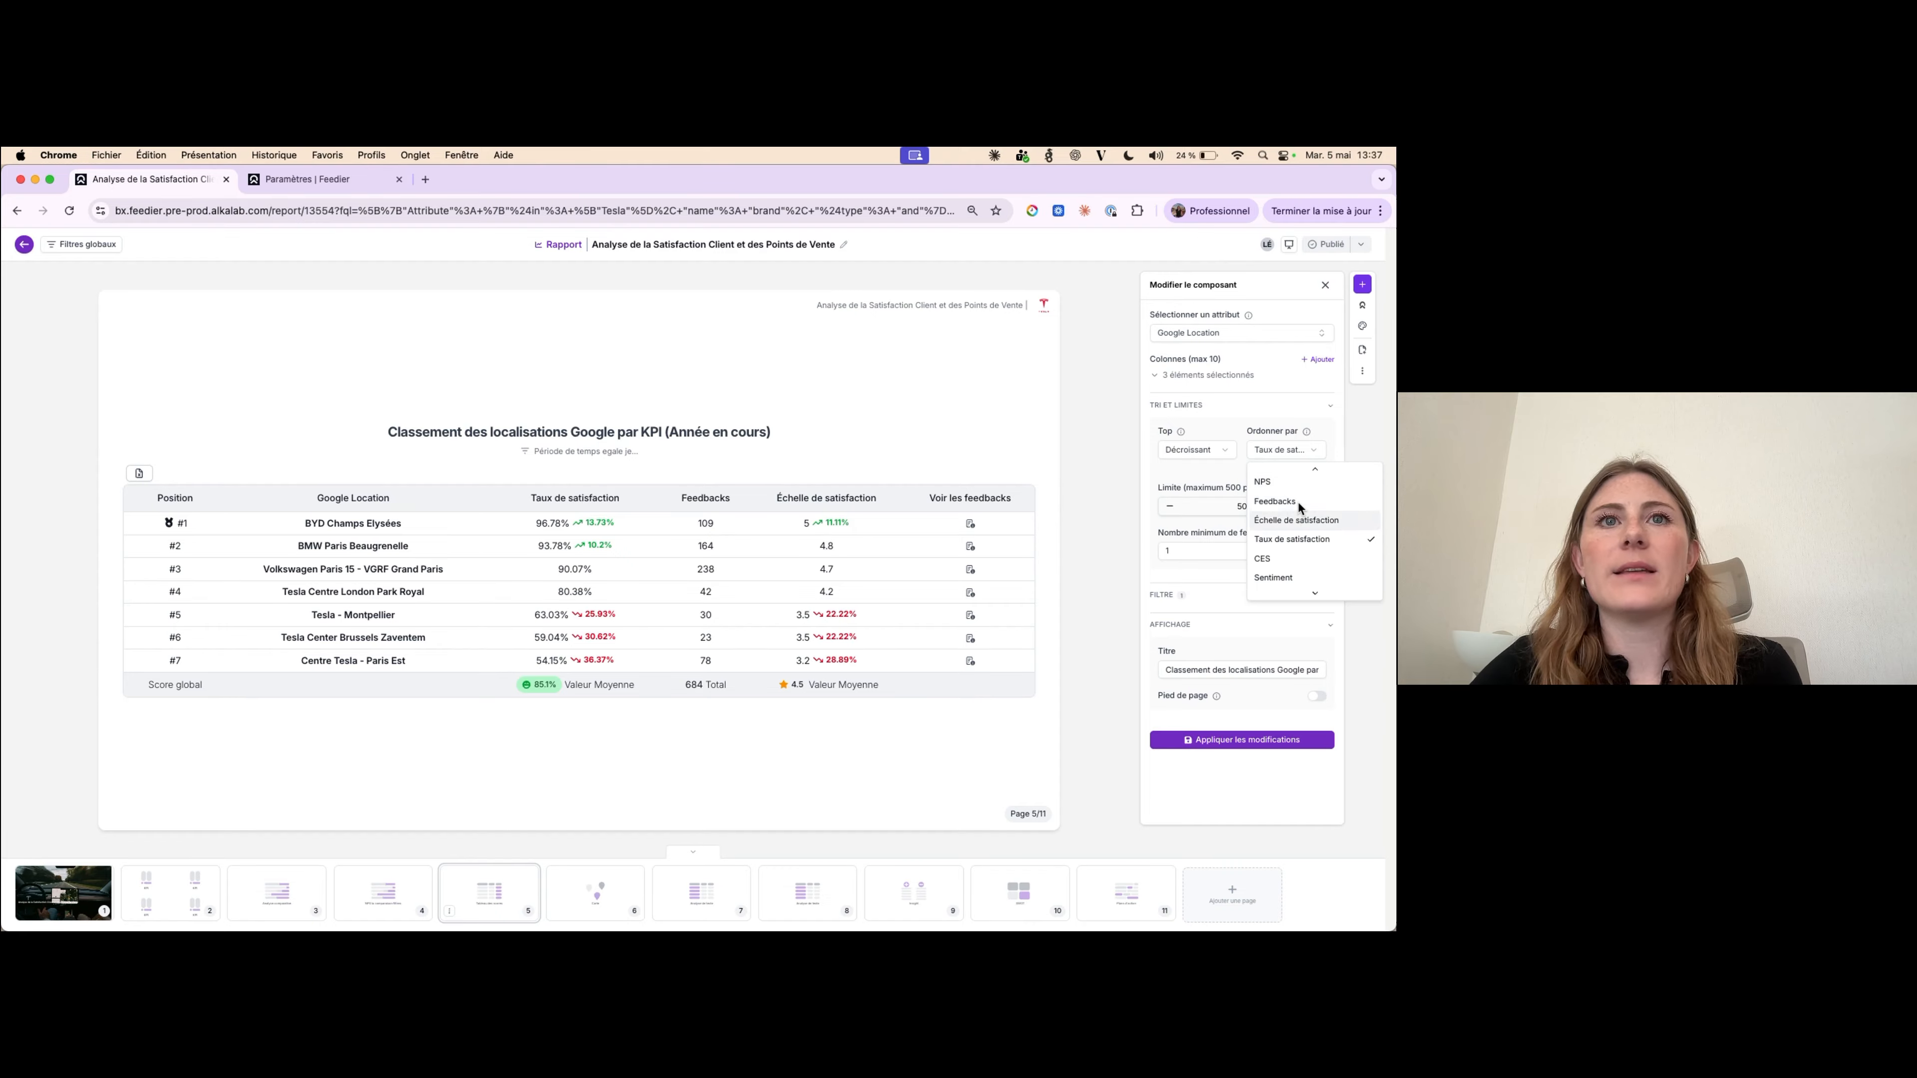
scroll(1325, 521, "down", 1)
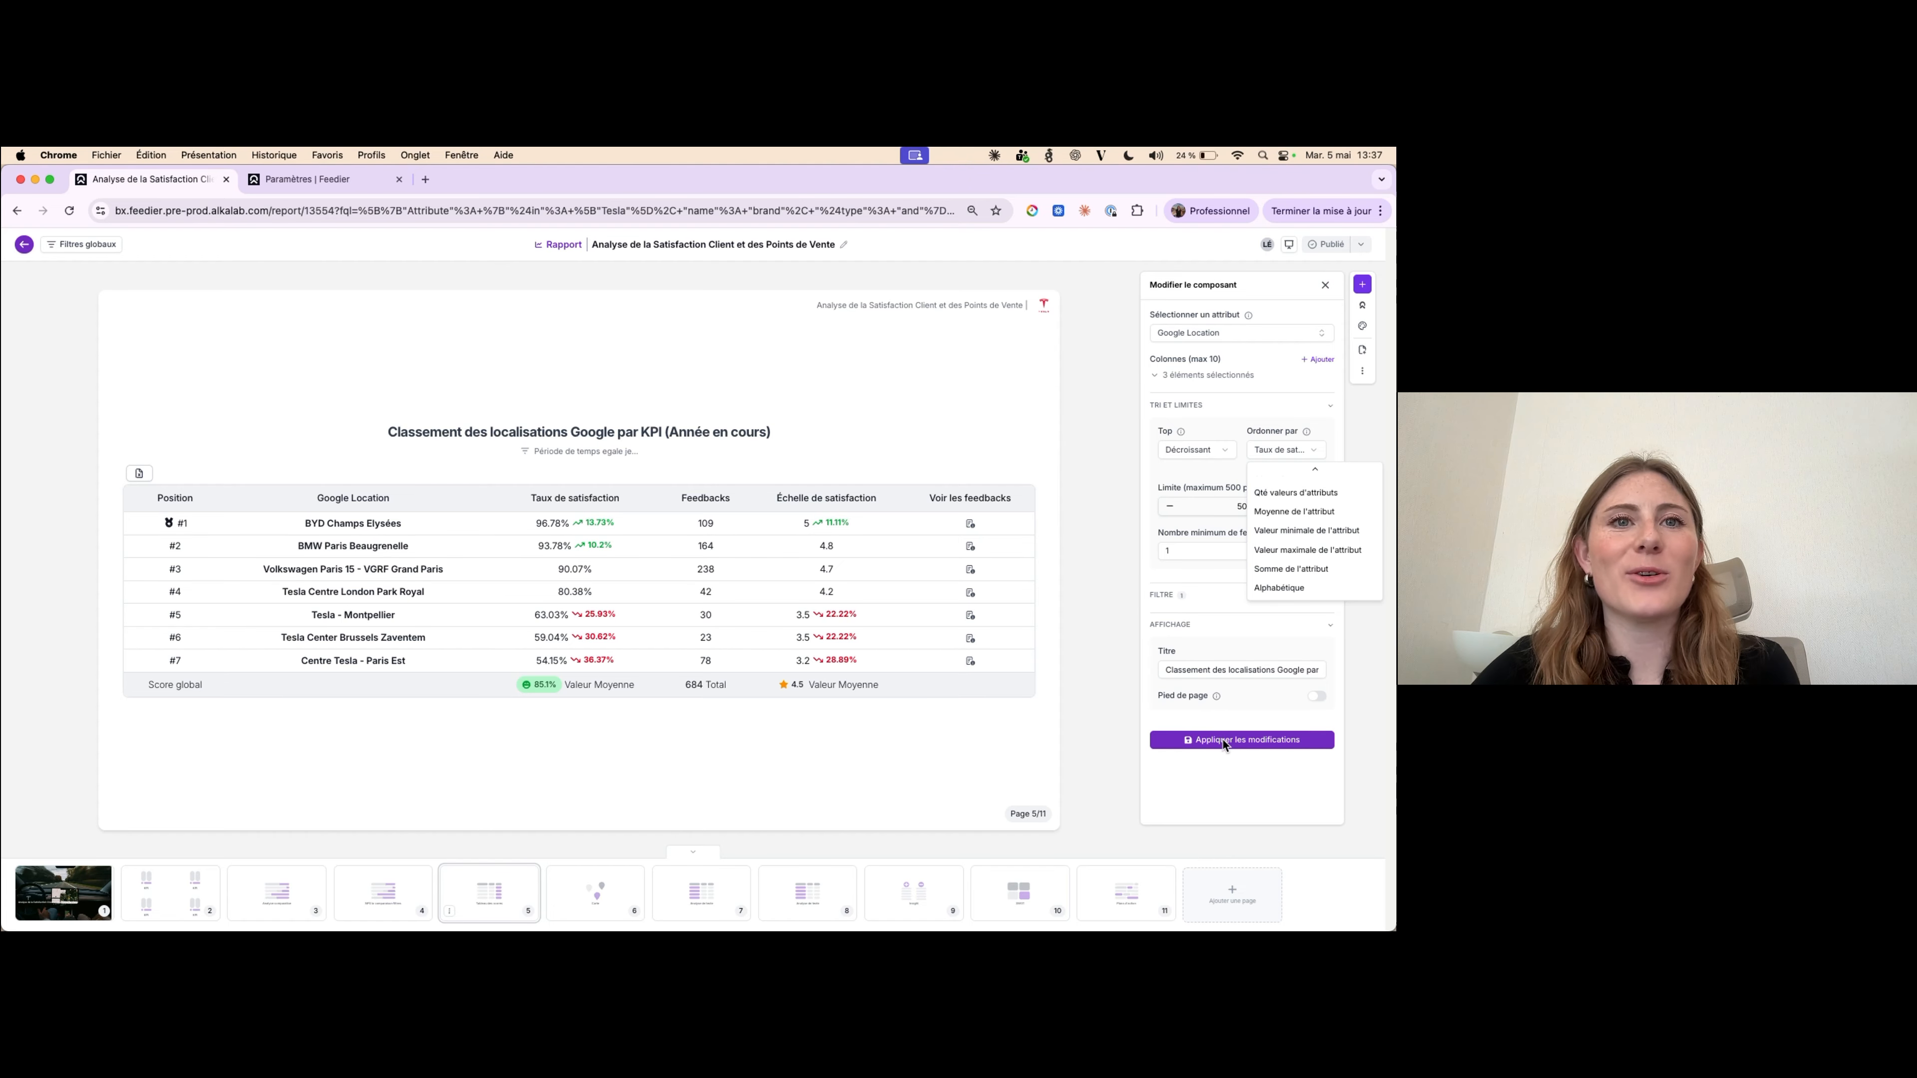
left_click(1070, 817)
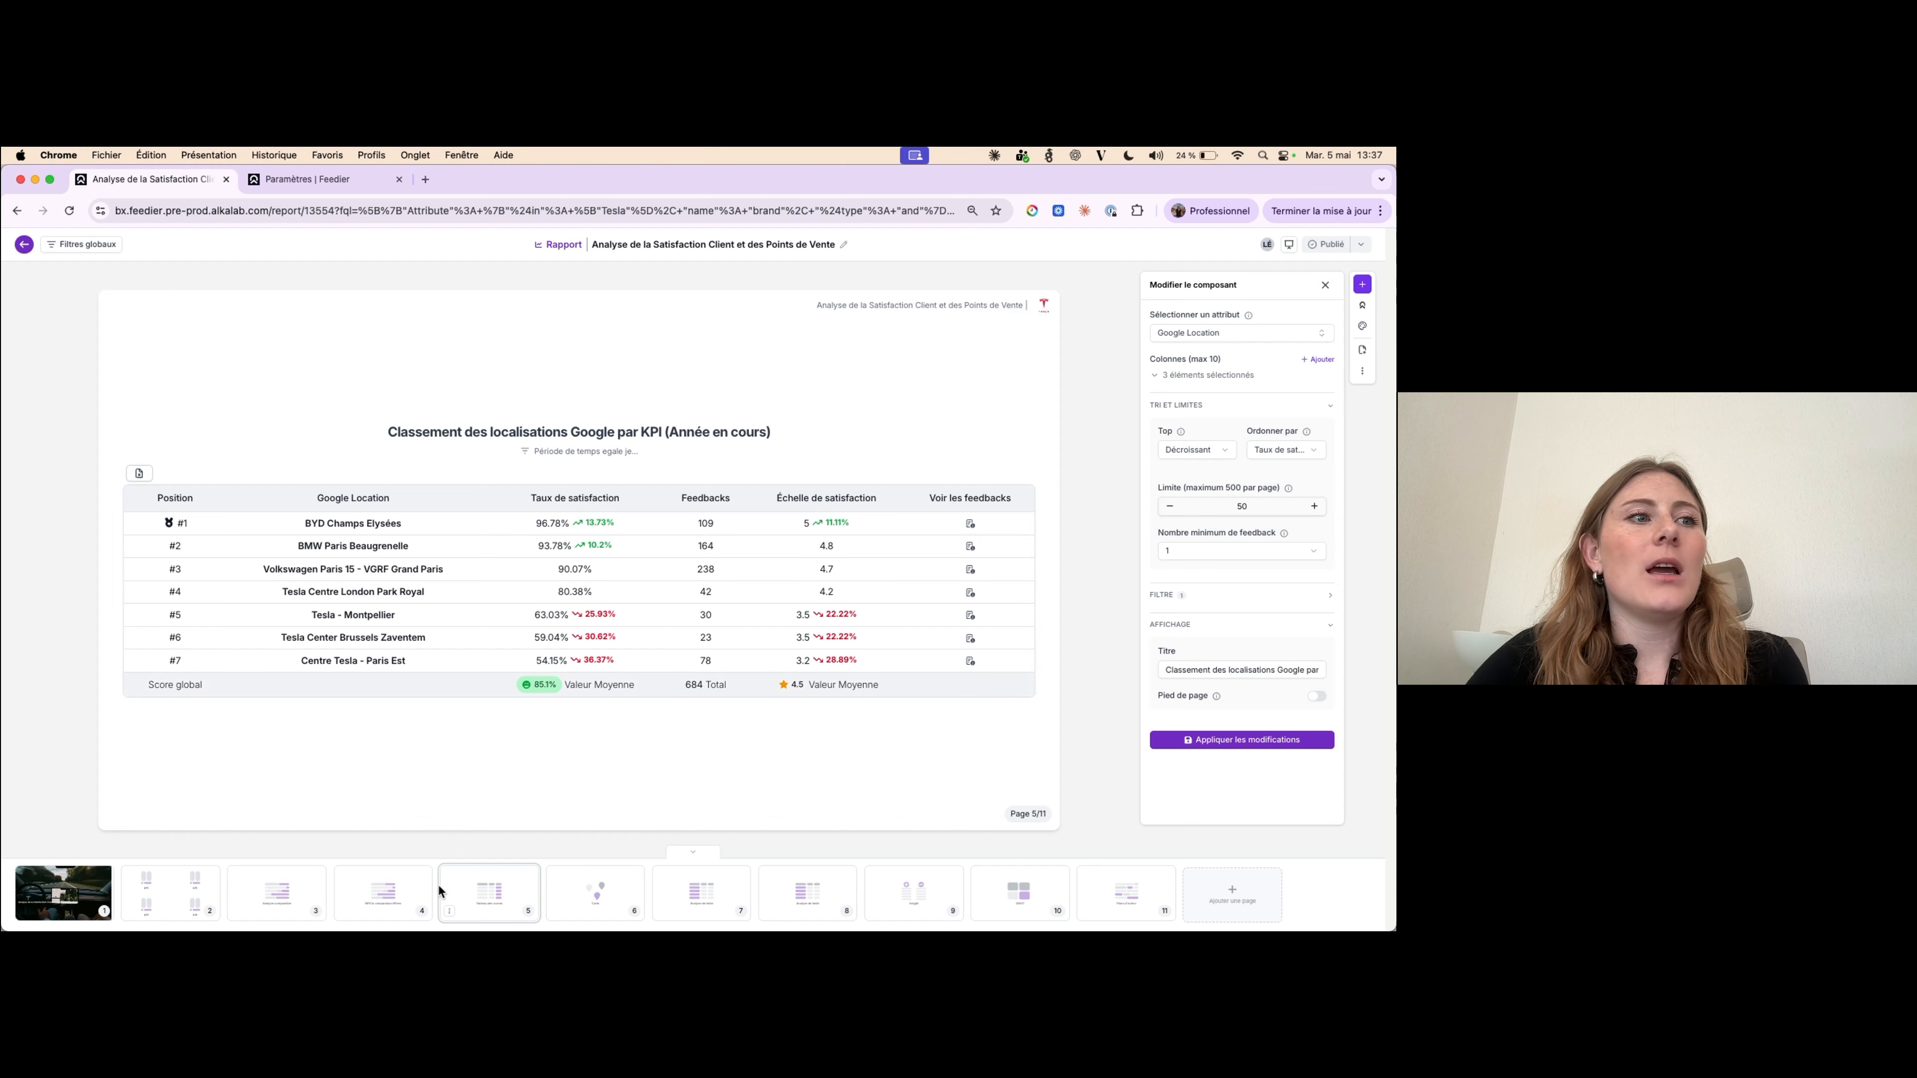
- Go to report page 6, open the map component for editing, and view its location choices
left_click(593, 893)
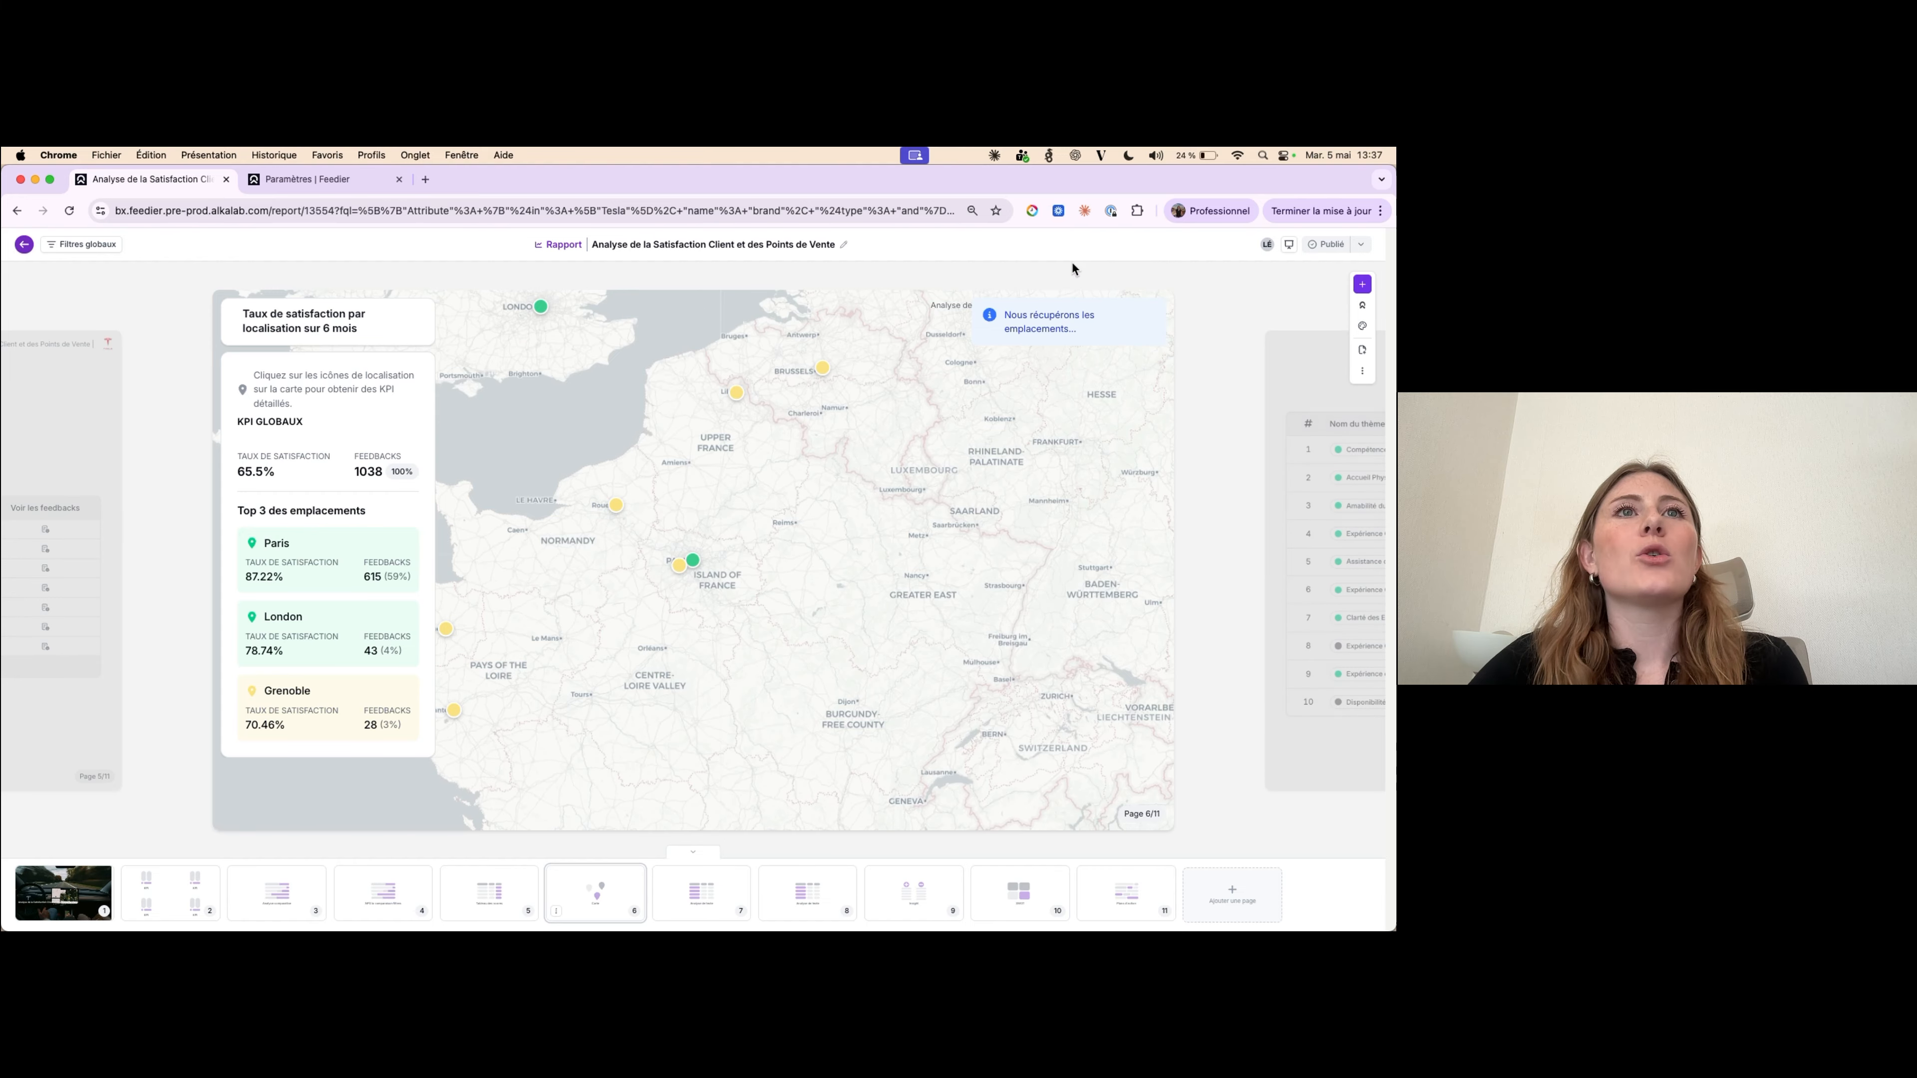
left_click(1095, 320)
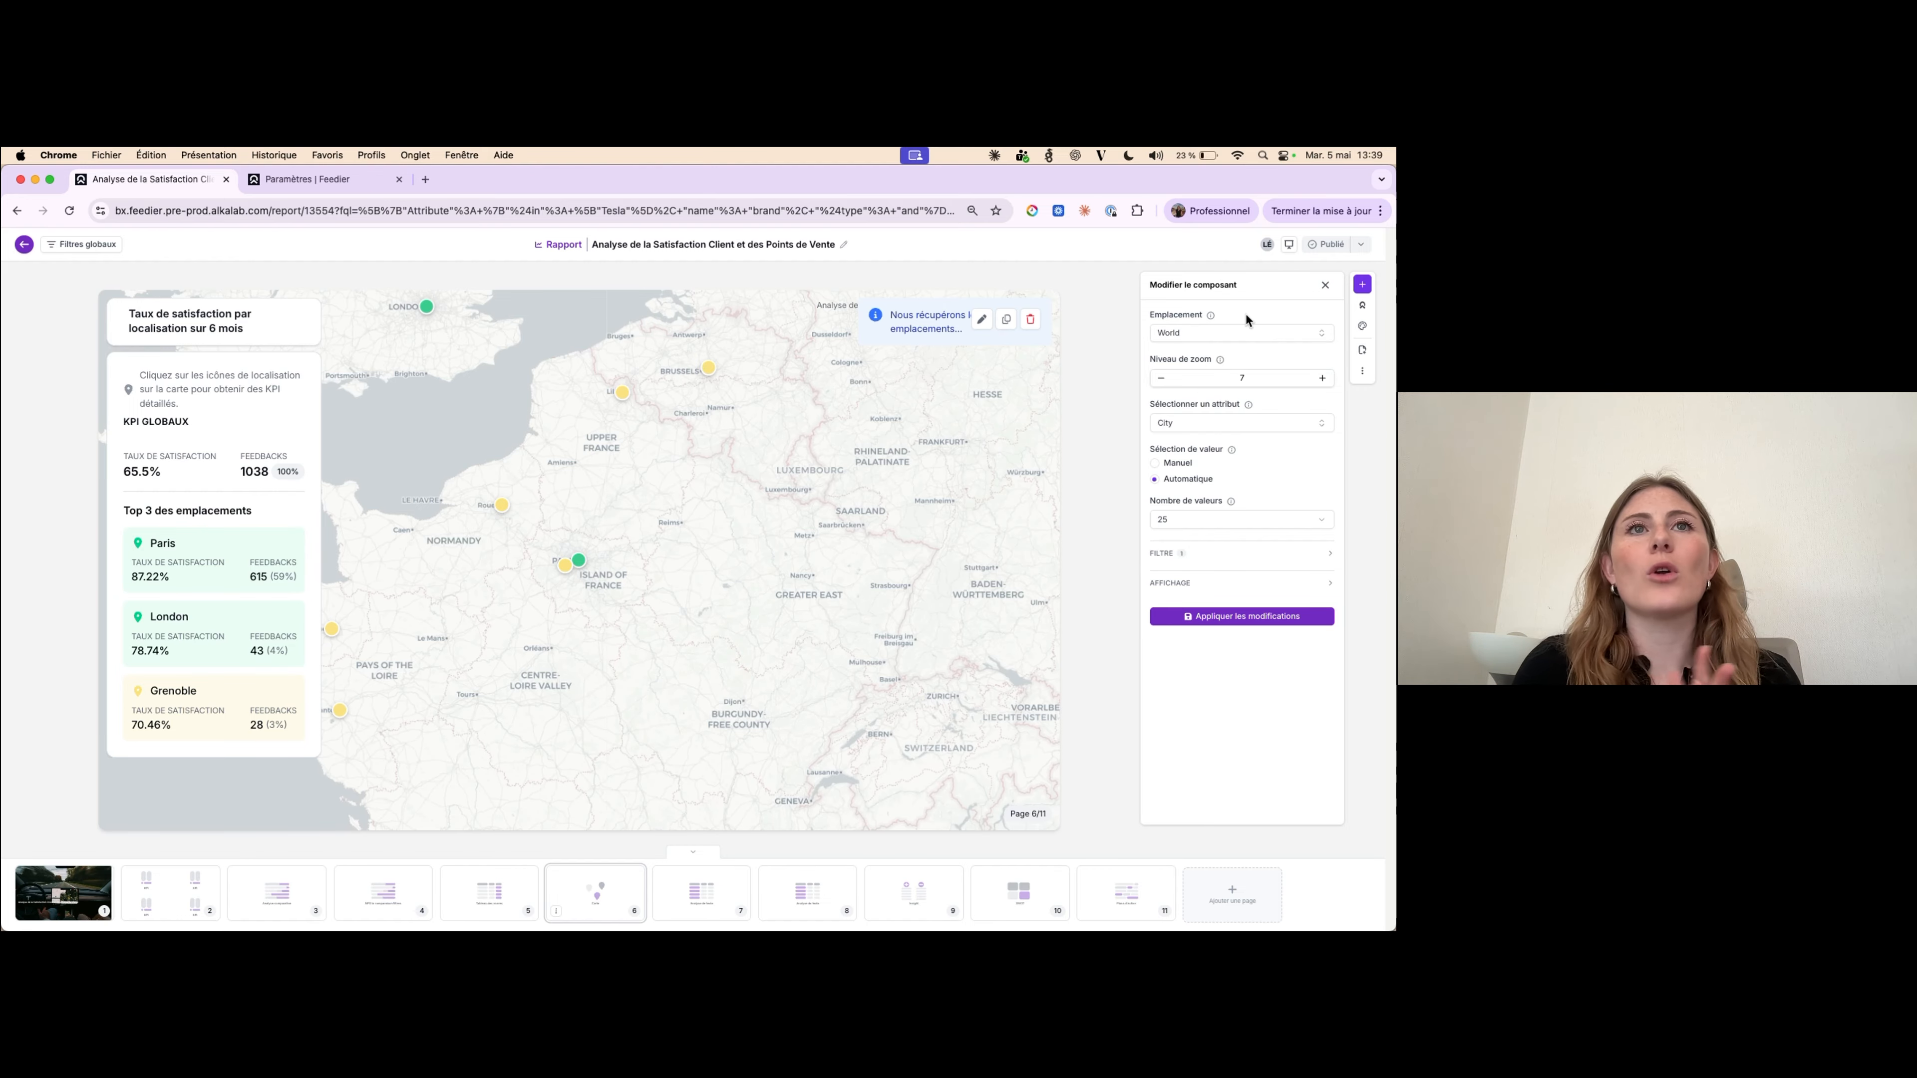
left_click(1212, 337)
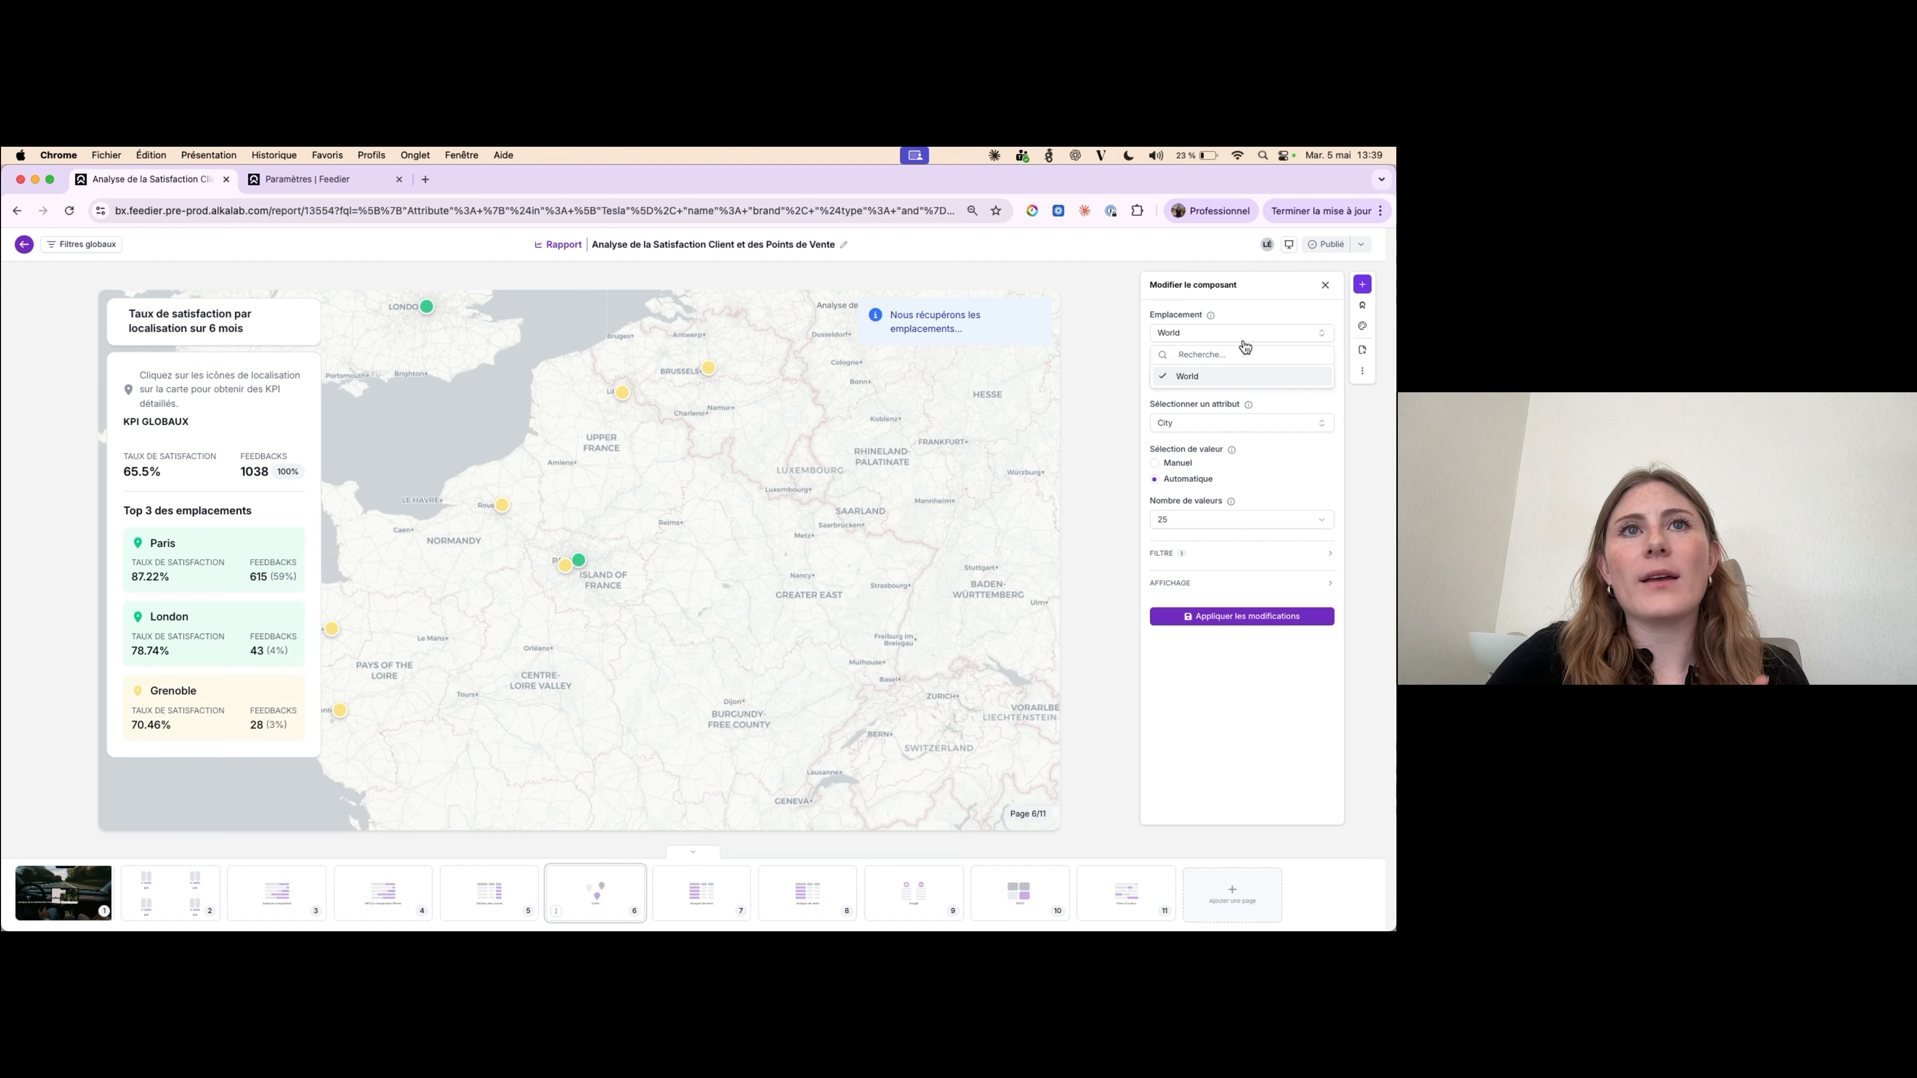
- In Feedier's settings, close the TEST referential without saving its mapping and go to the Attributs settings
left_click(324, 180)
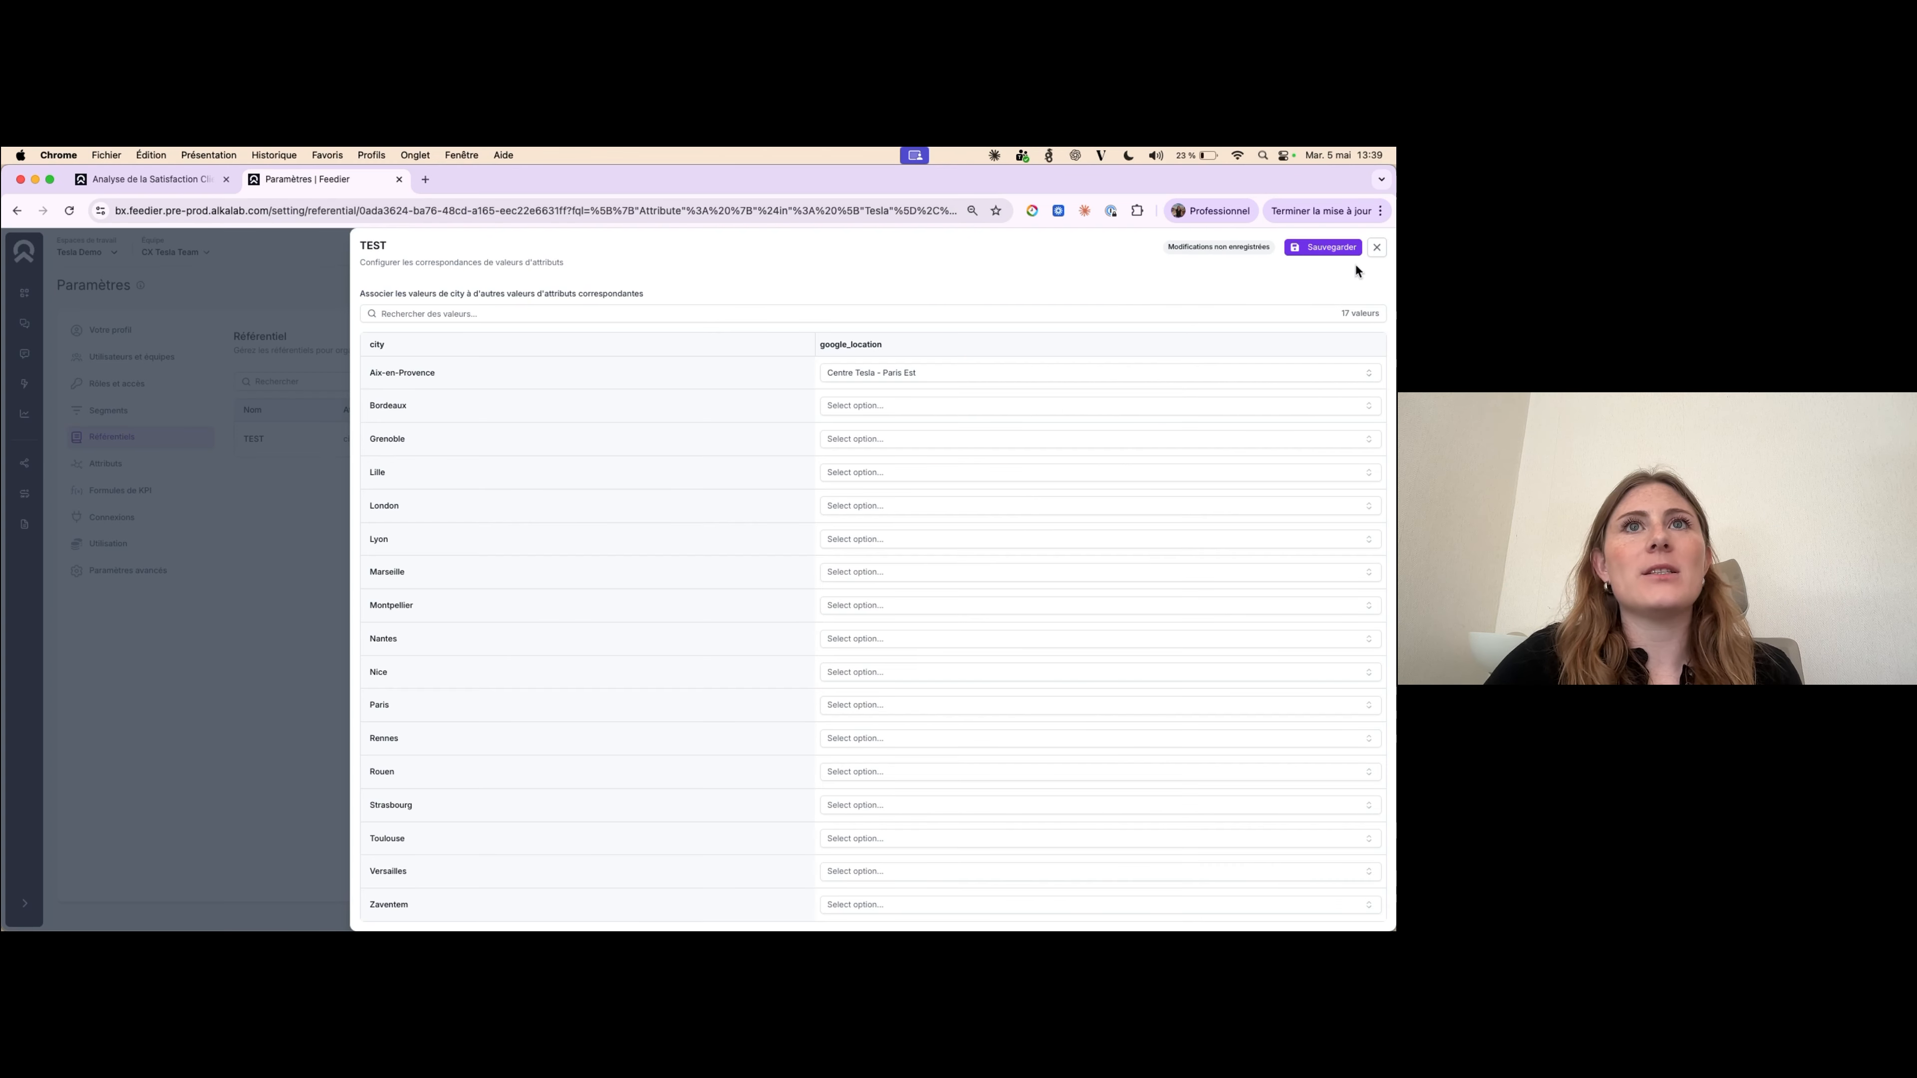
left_click(1376, 248)
left_click(774, 608)
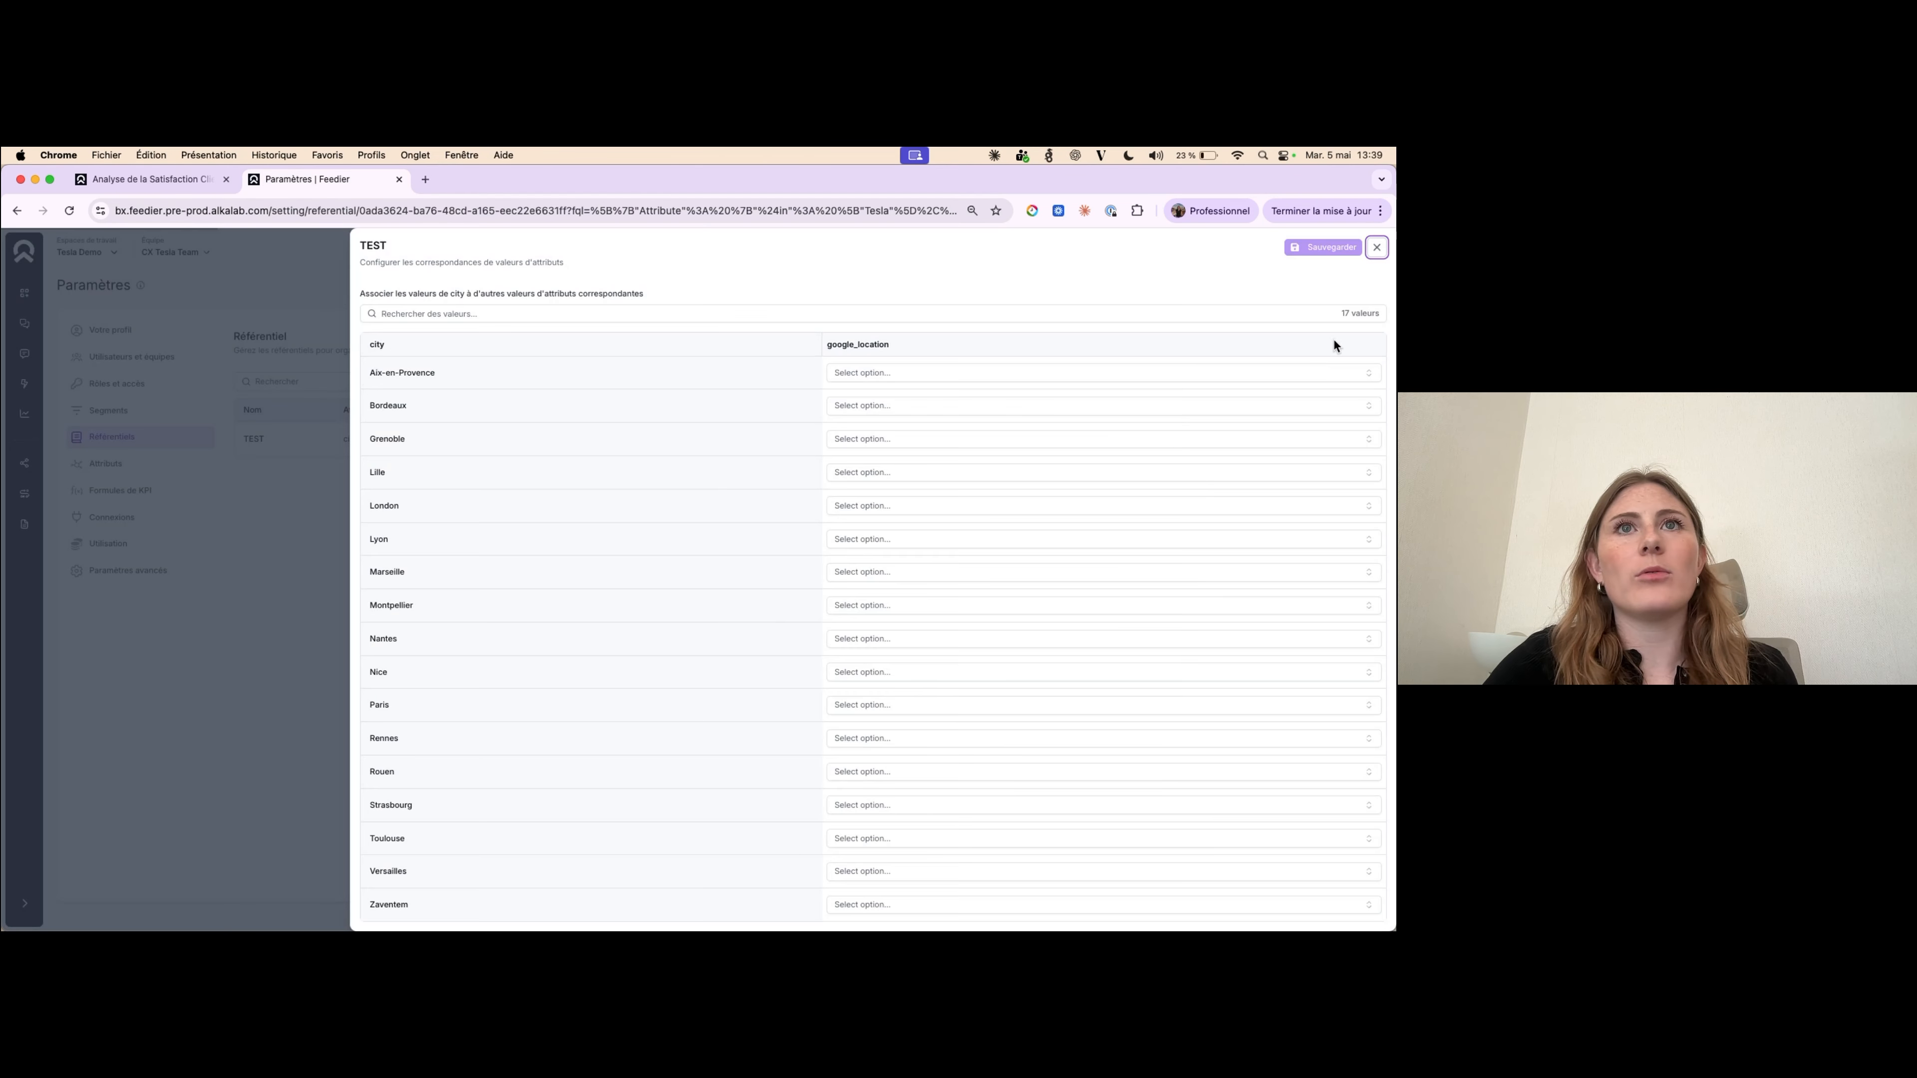
left_click(1369, 247)
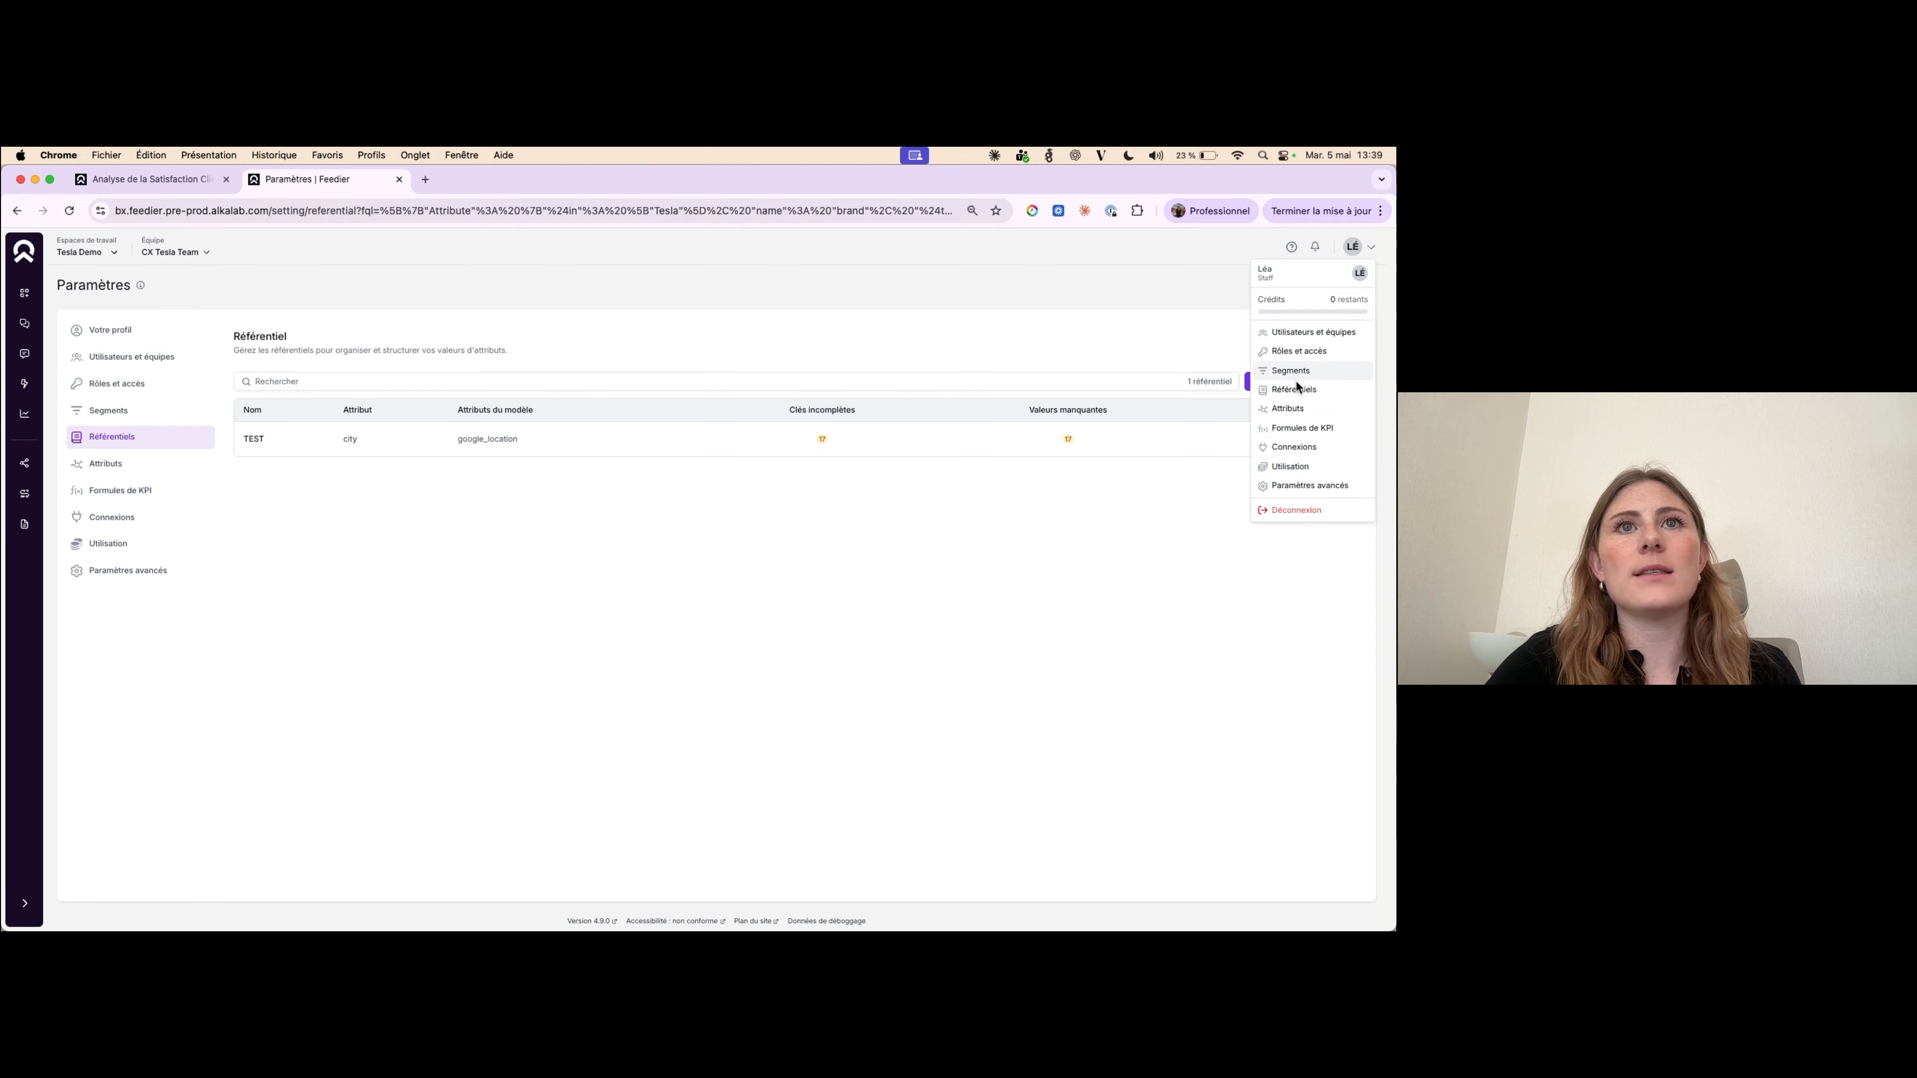
left_click(1302, 408)
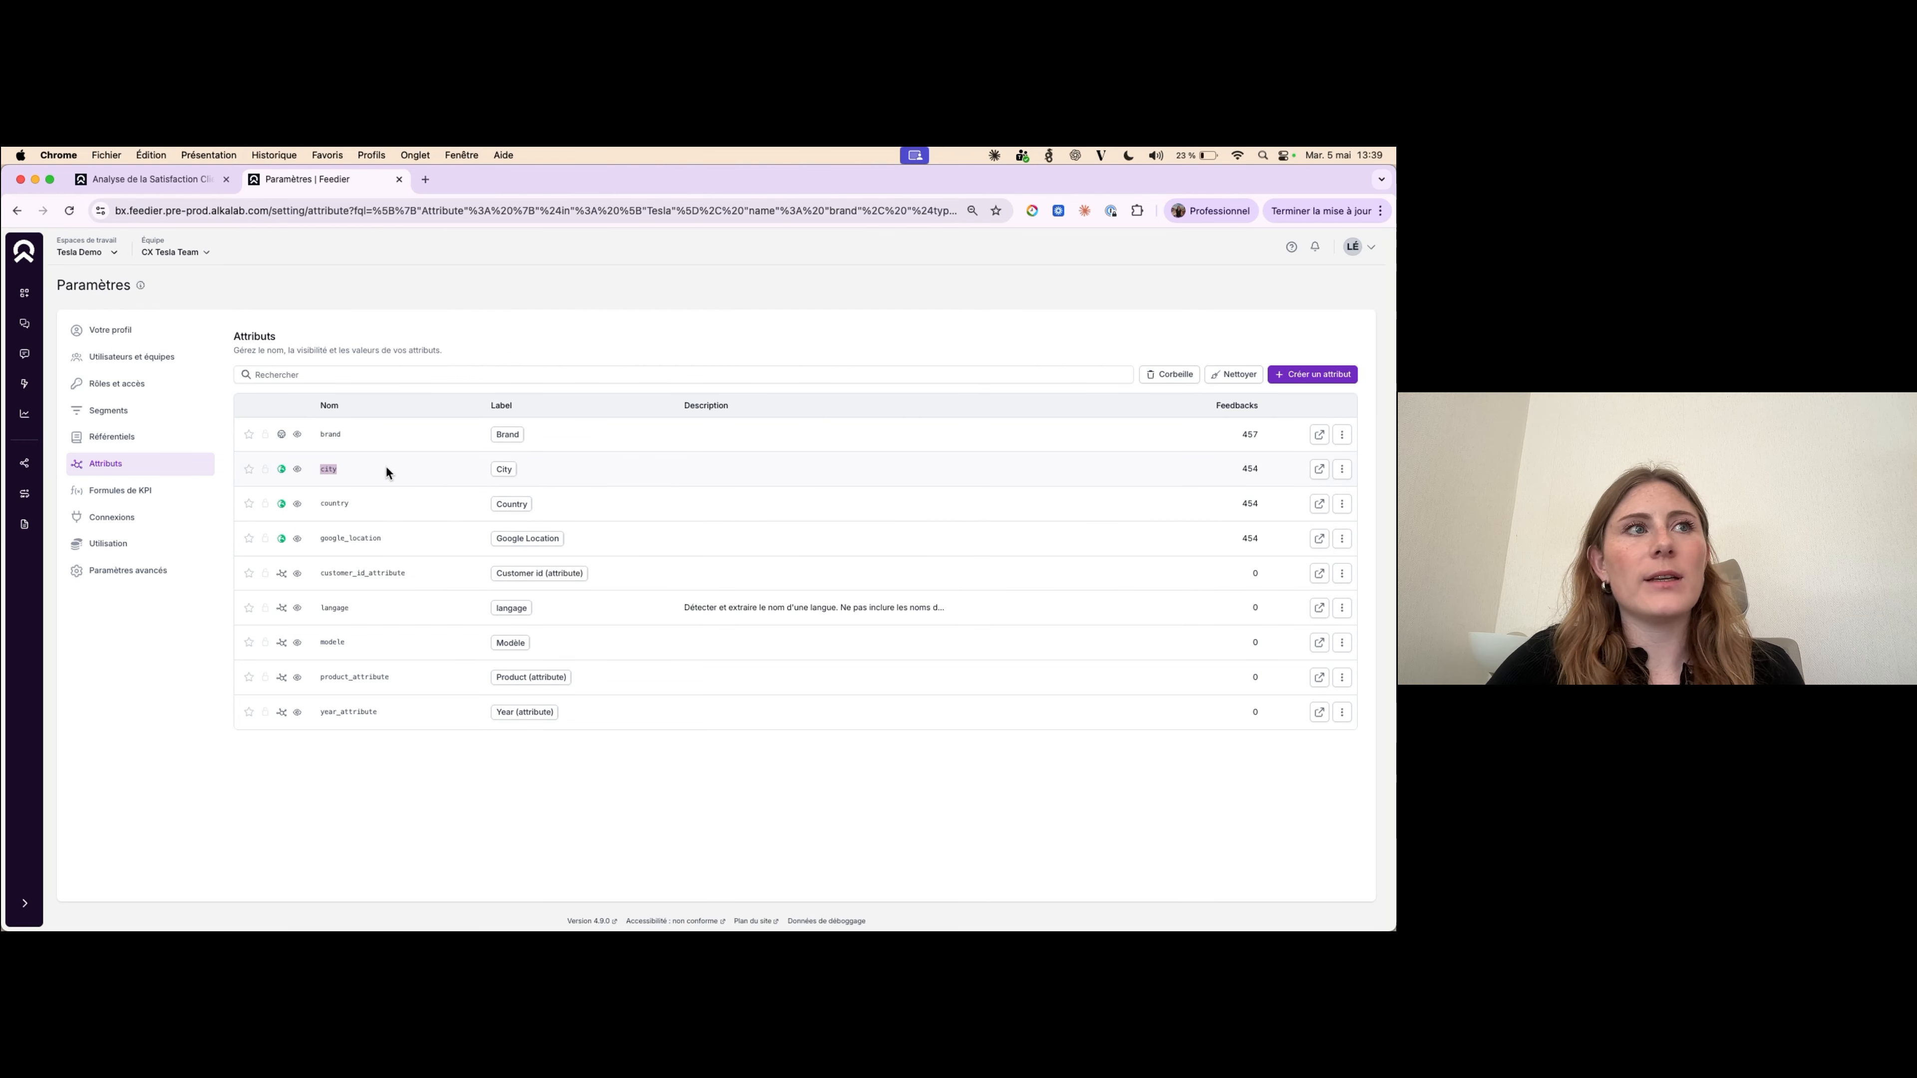
- Review the City attribute's edit form, including its attribute type, and close it without changes
double_click(500, 470)
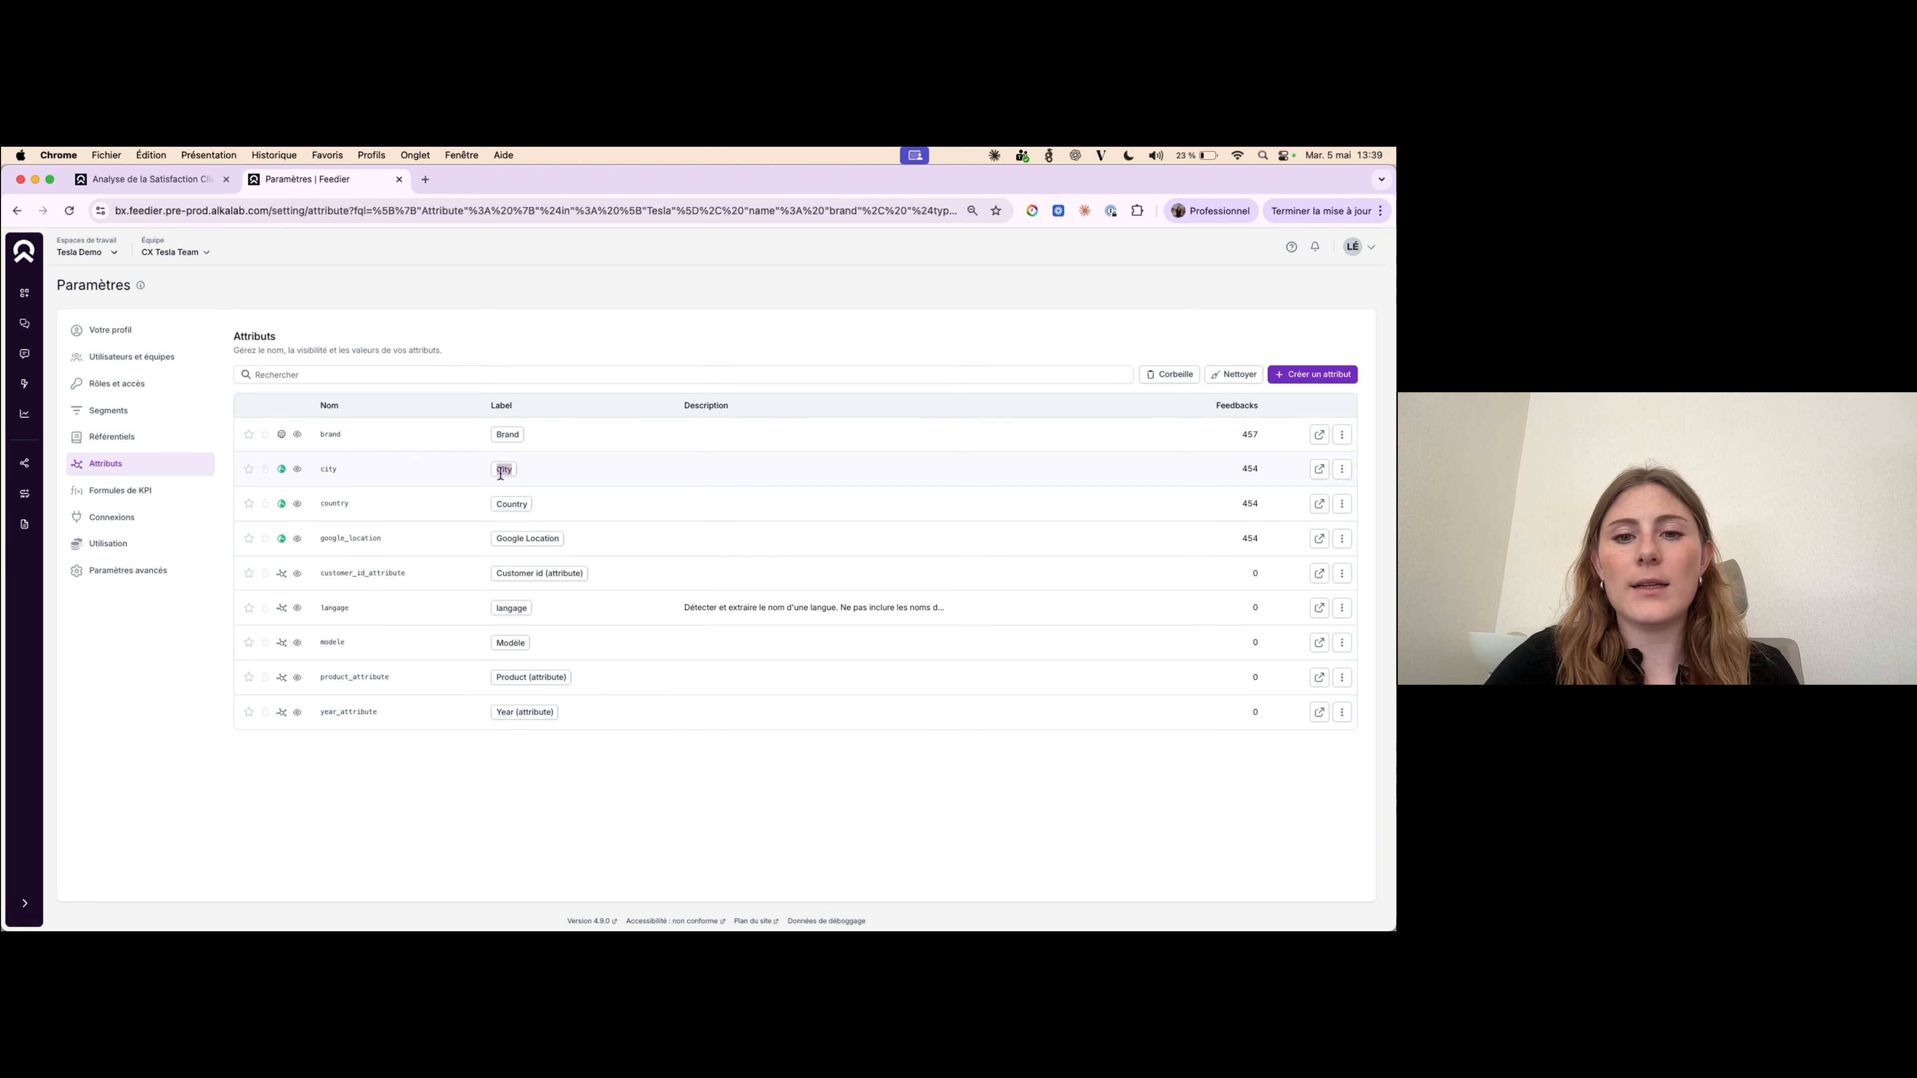
left_click(1342, 470)
left_click(1278, 495)
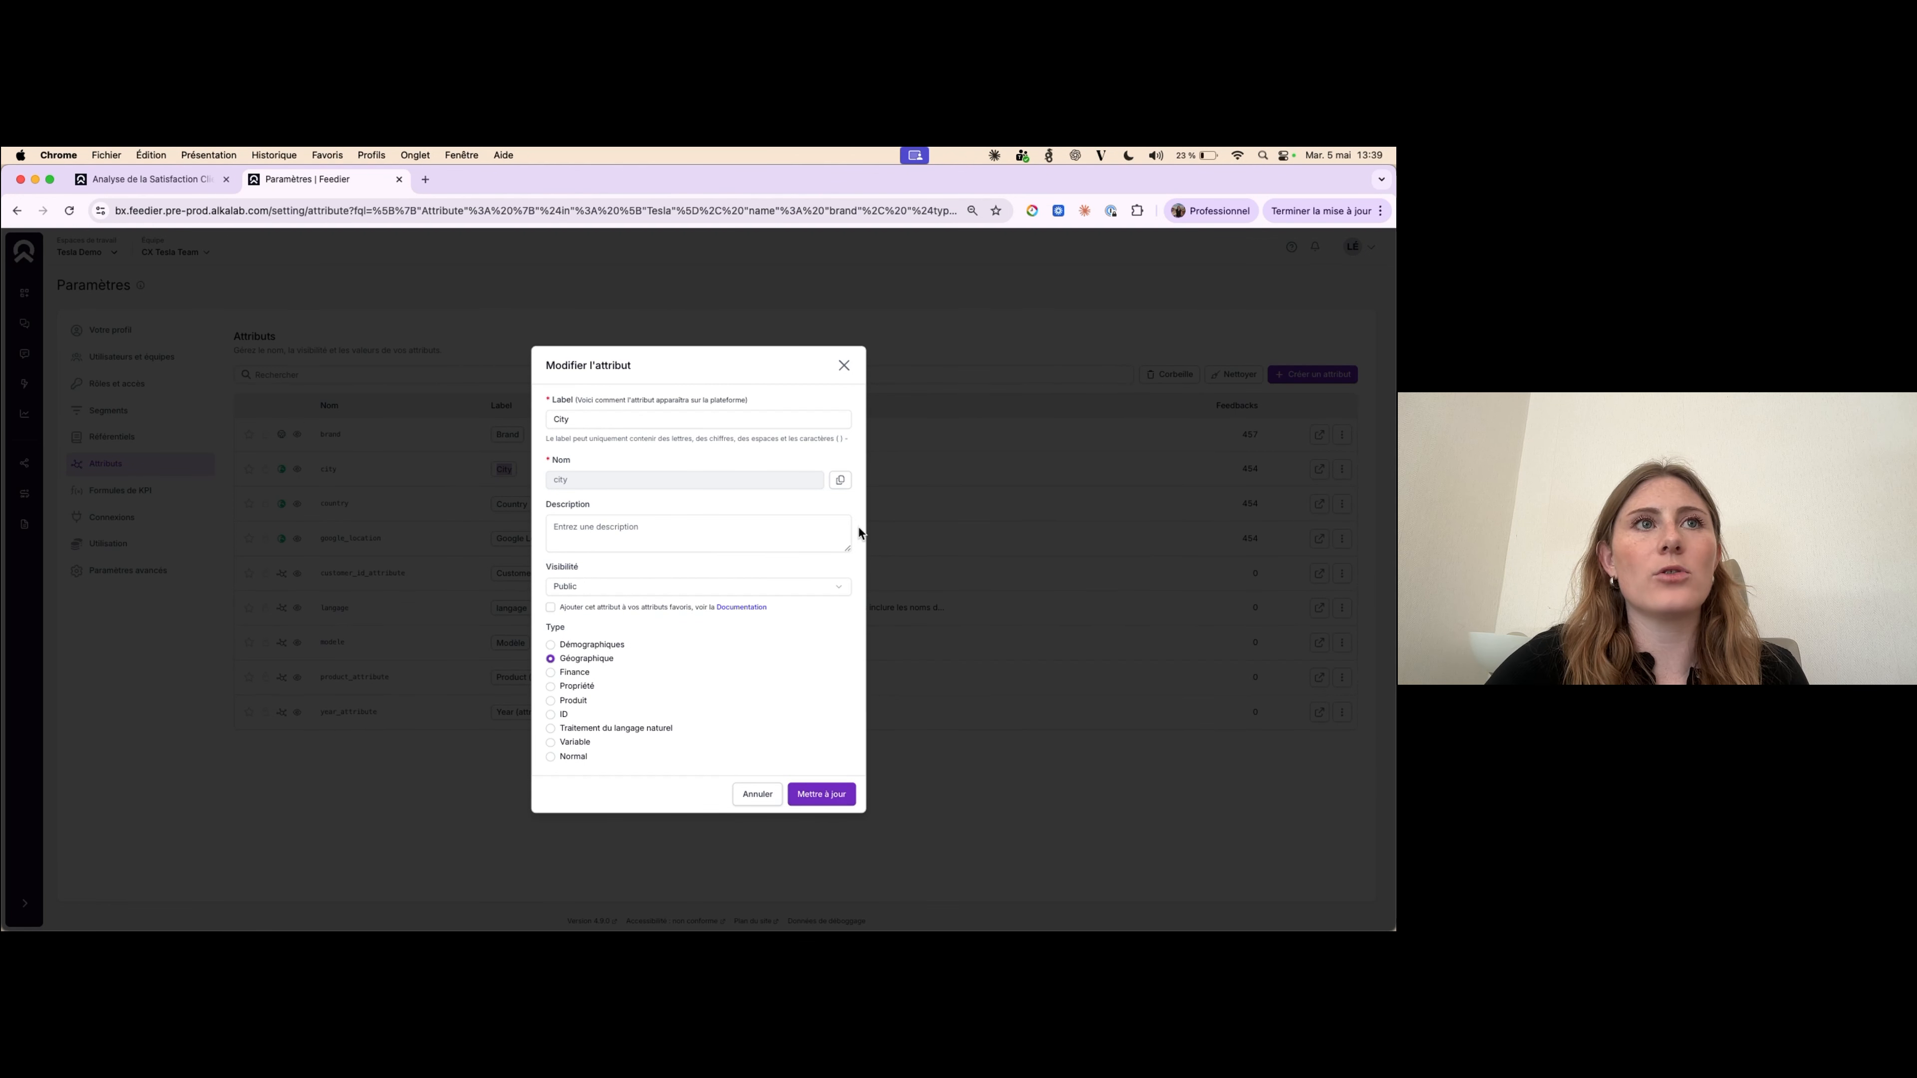
left_click(845, 367)
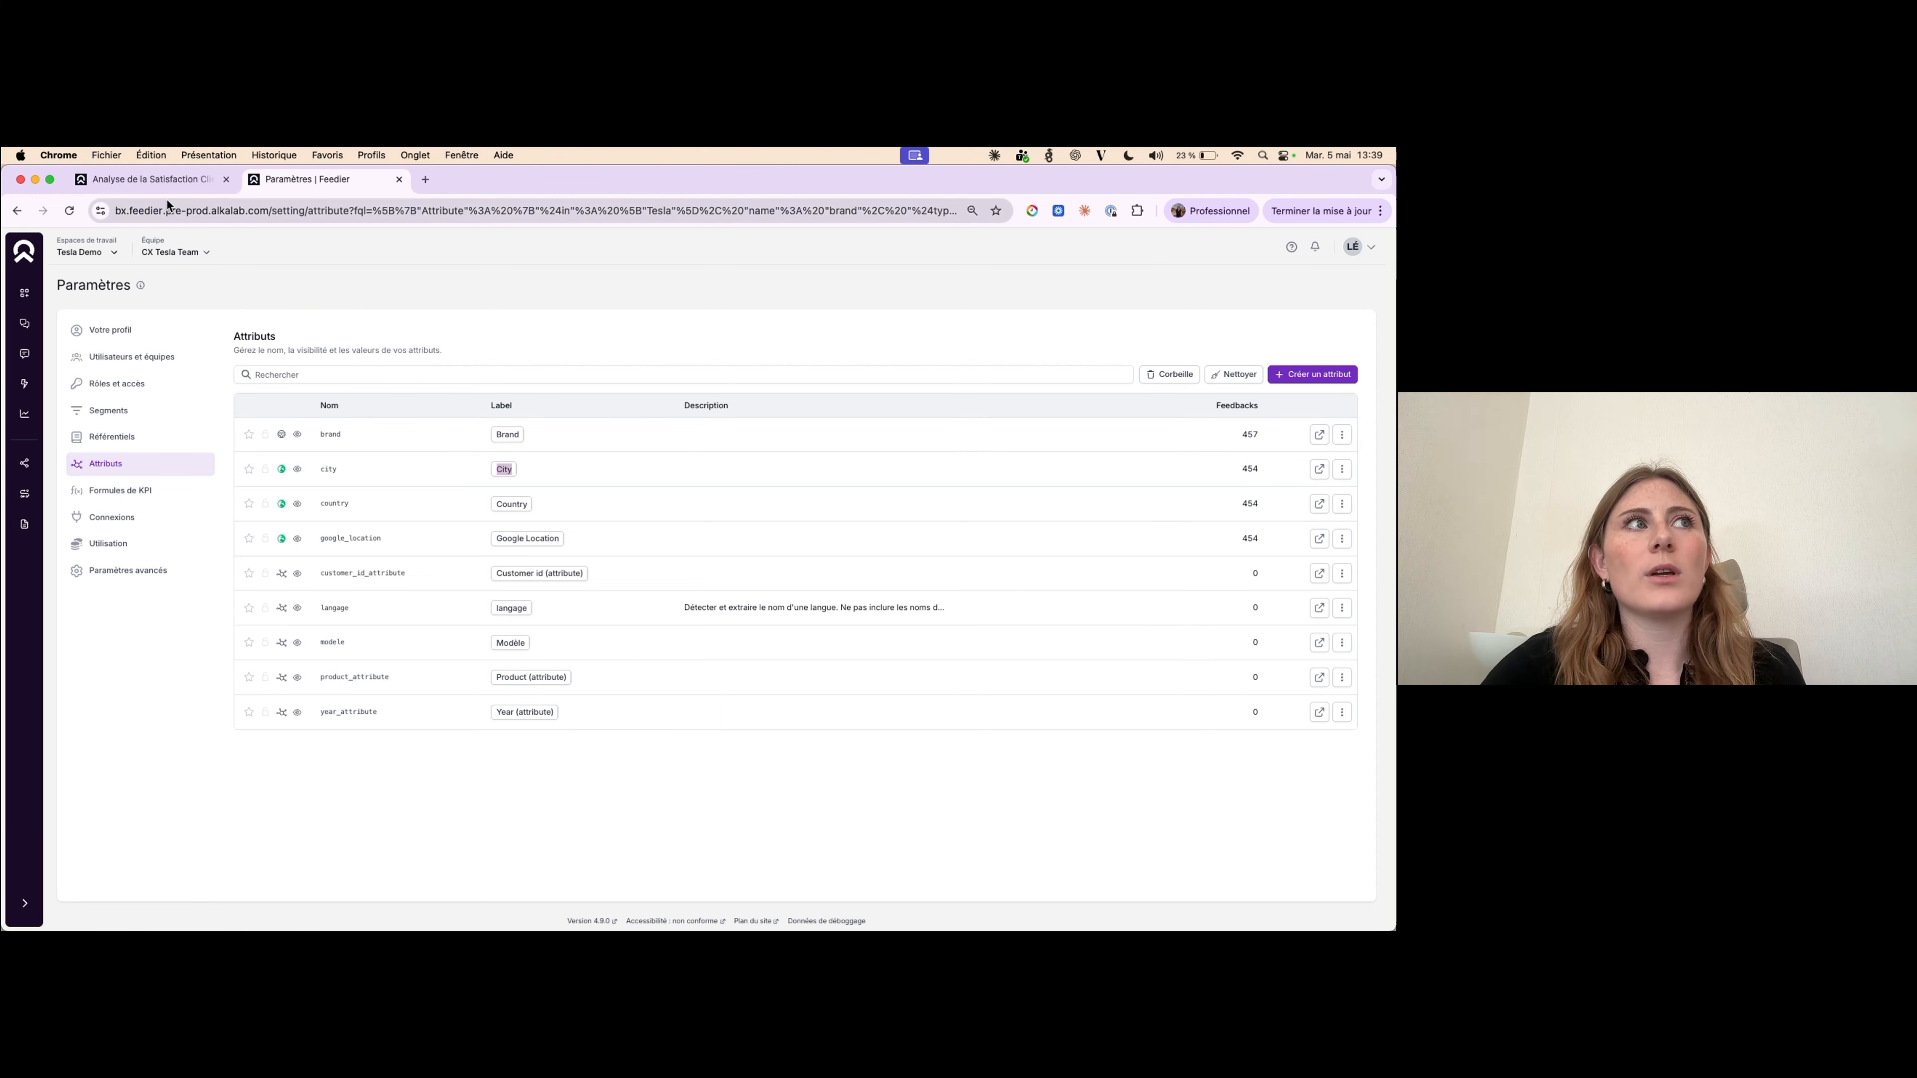
- Return to the satisfaction report and review which attributes the map component can use
left_click(158, 178)
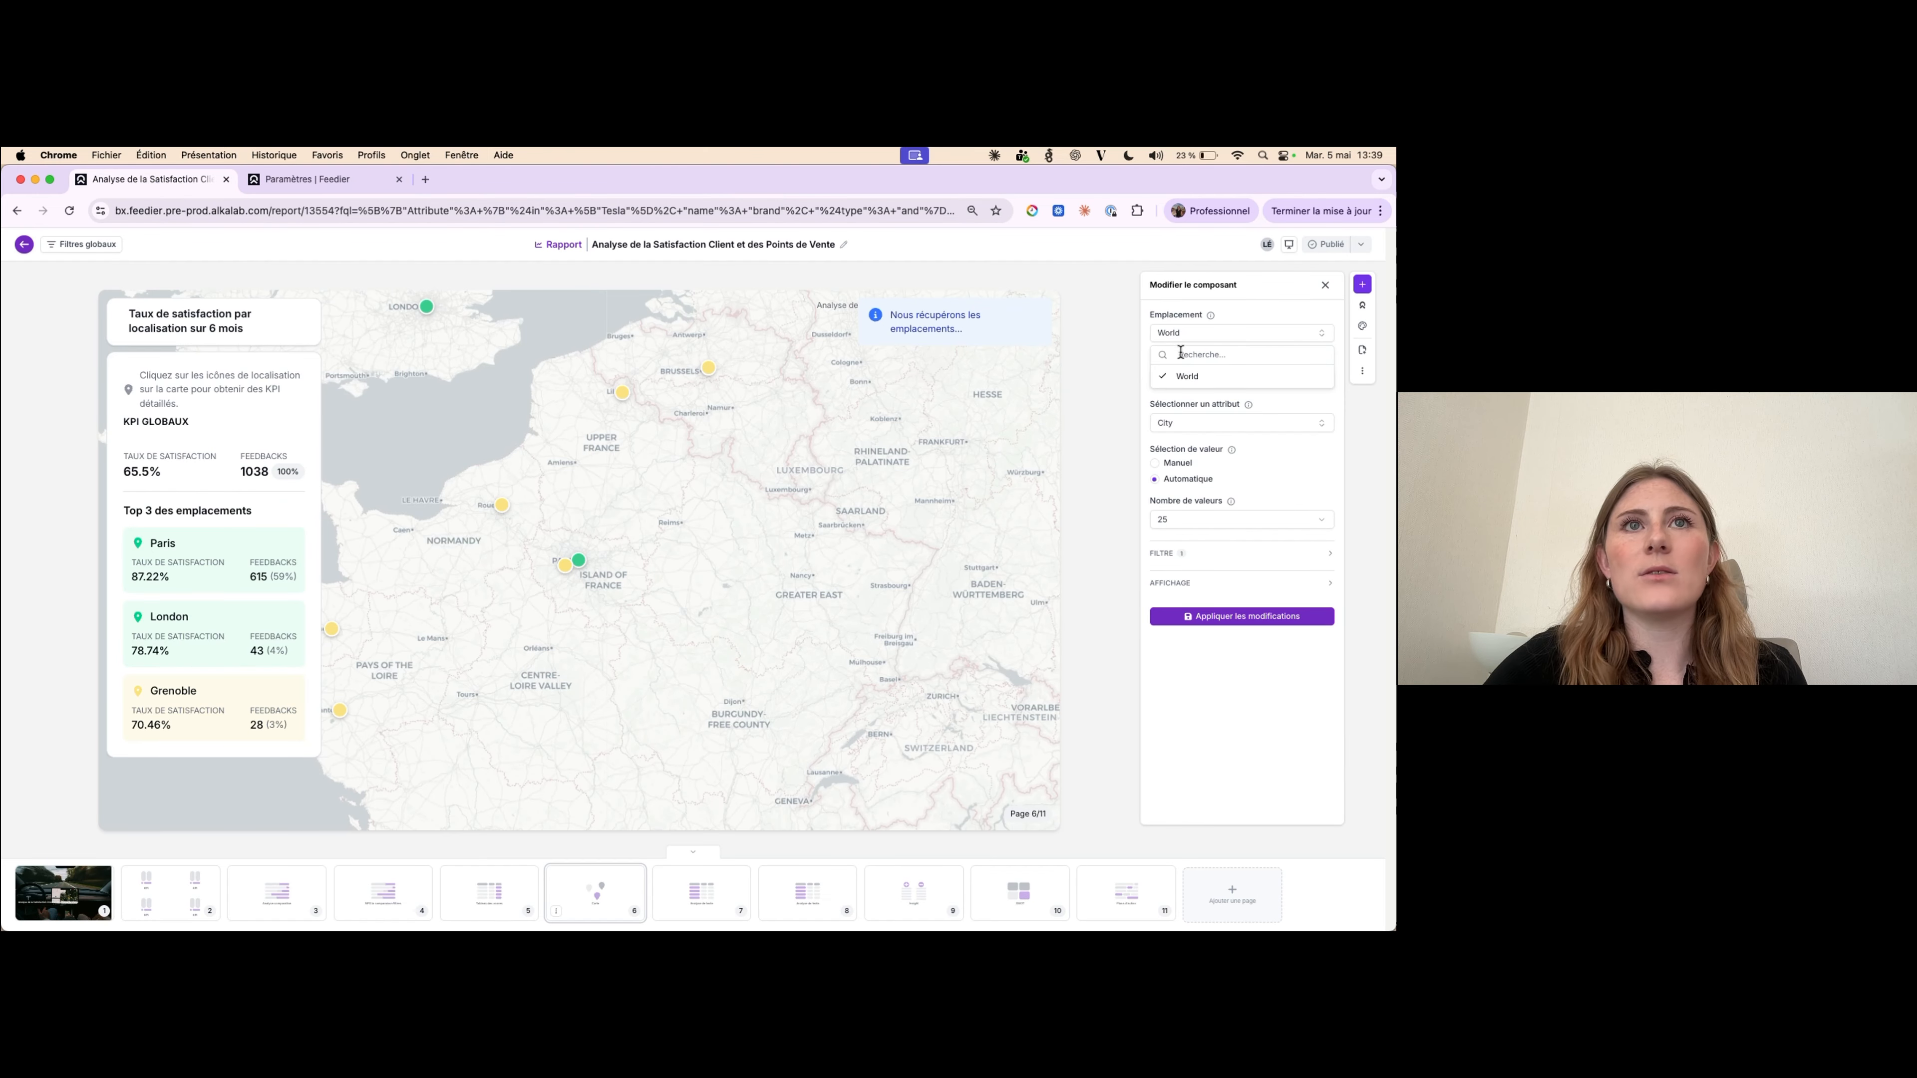
left_click(1110, 374)
left_click(1228, 423)
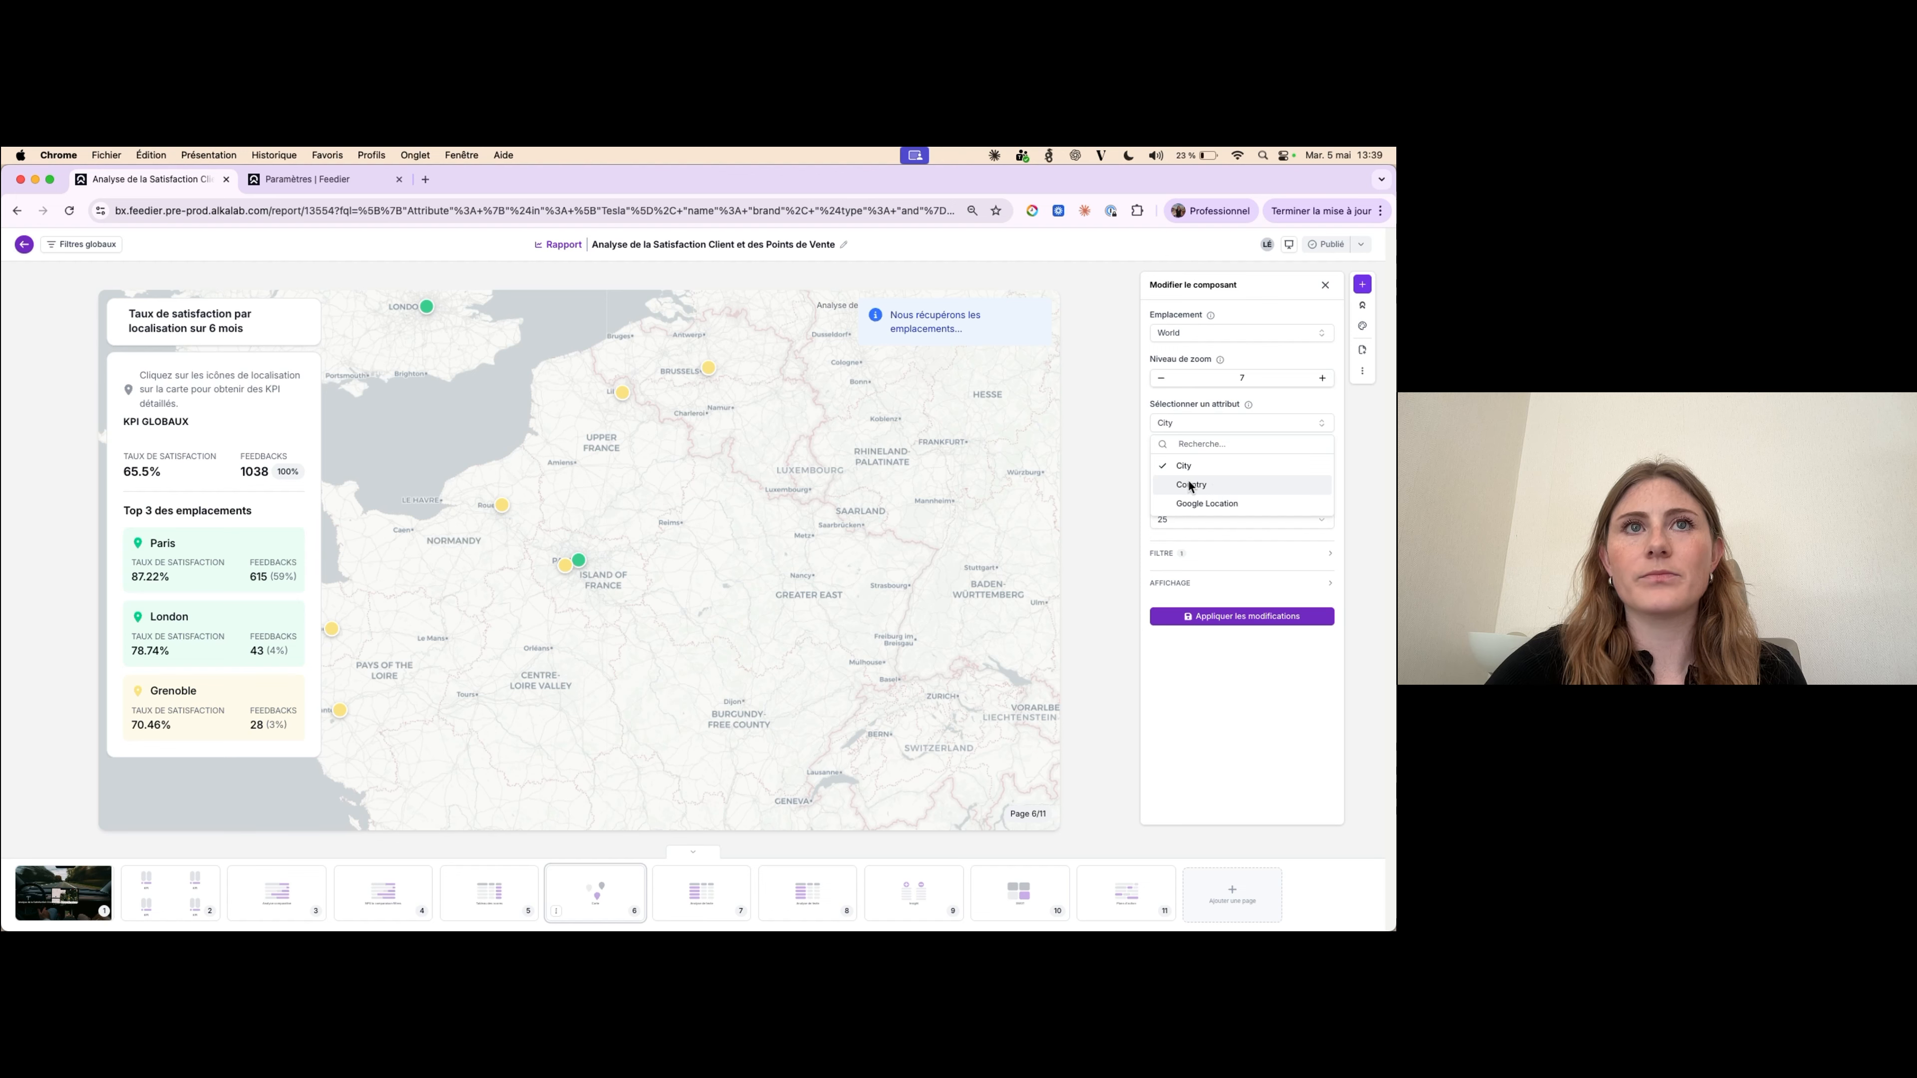
left_click(1112, 432)
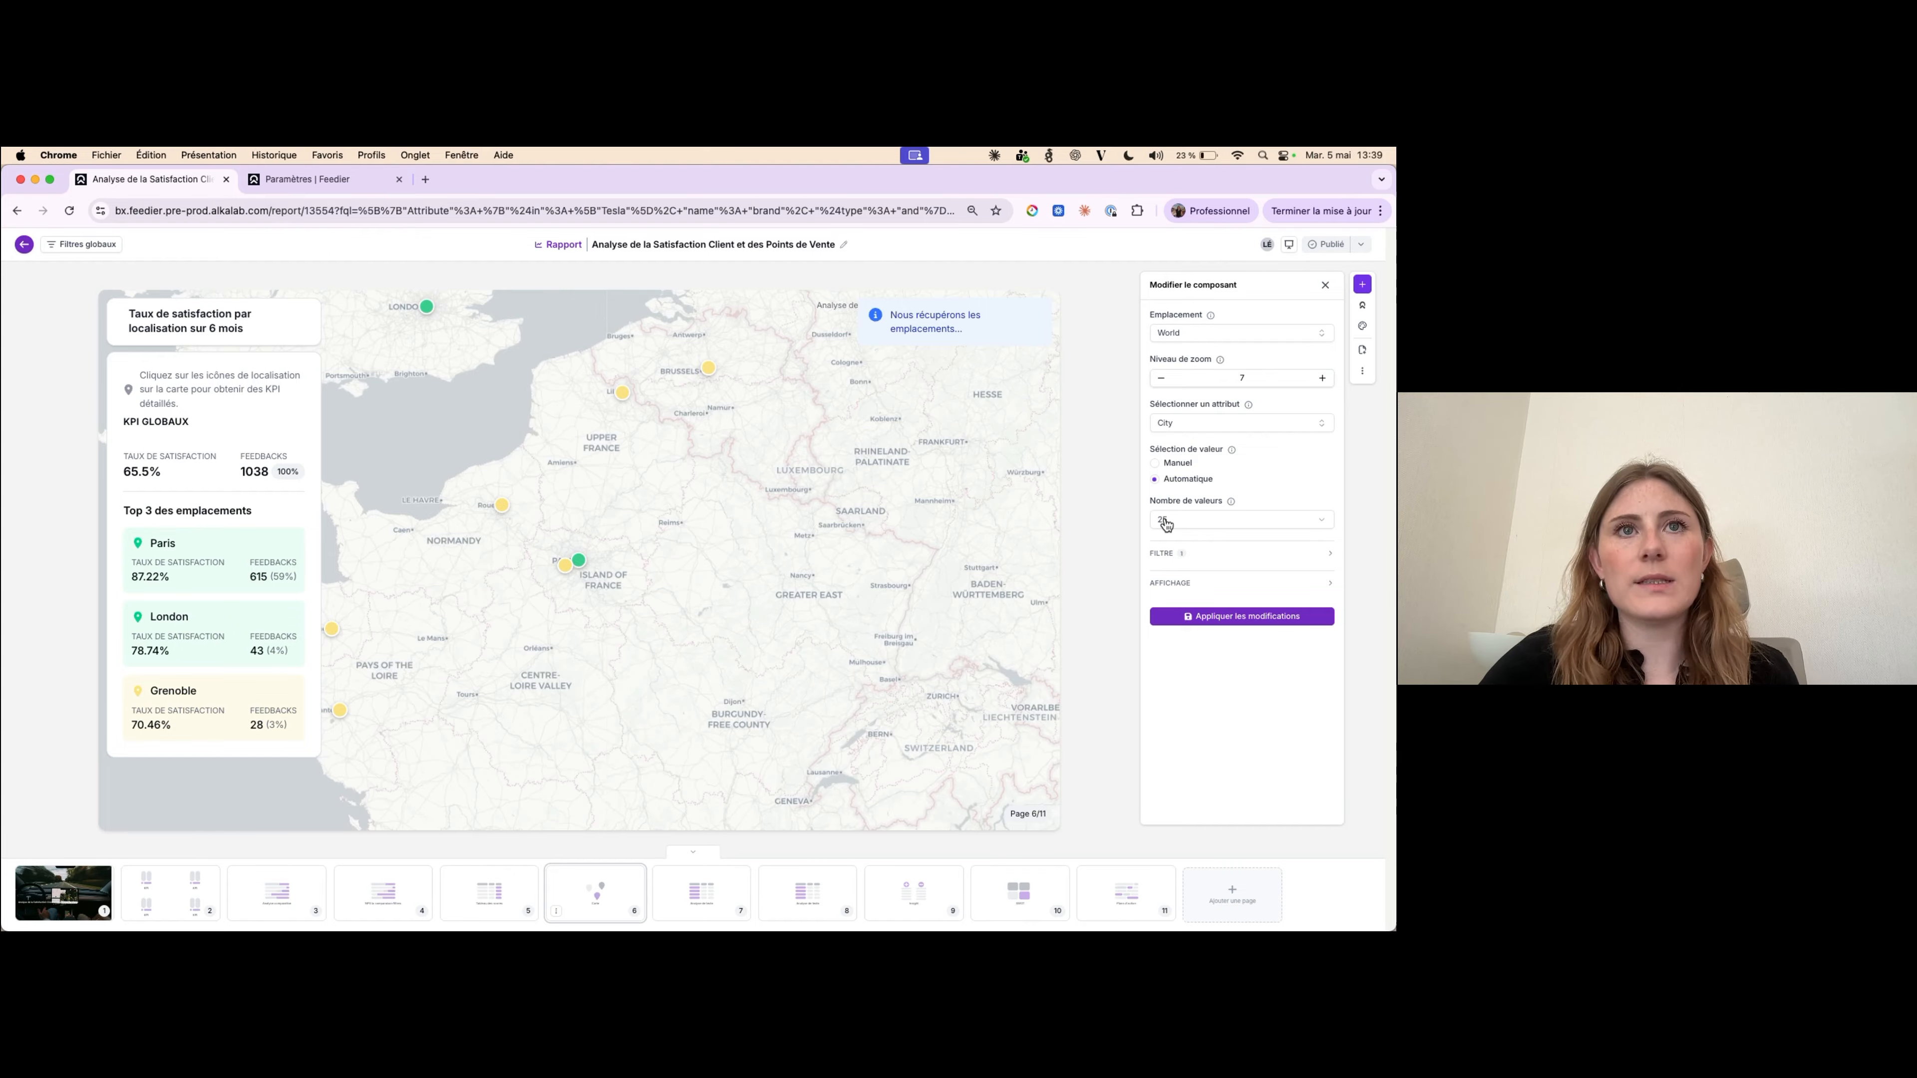
- Try the map's Manuel value selection, view the selectable city values, and restore Automatique
left_click(1174, 464)
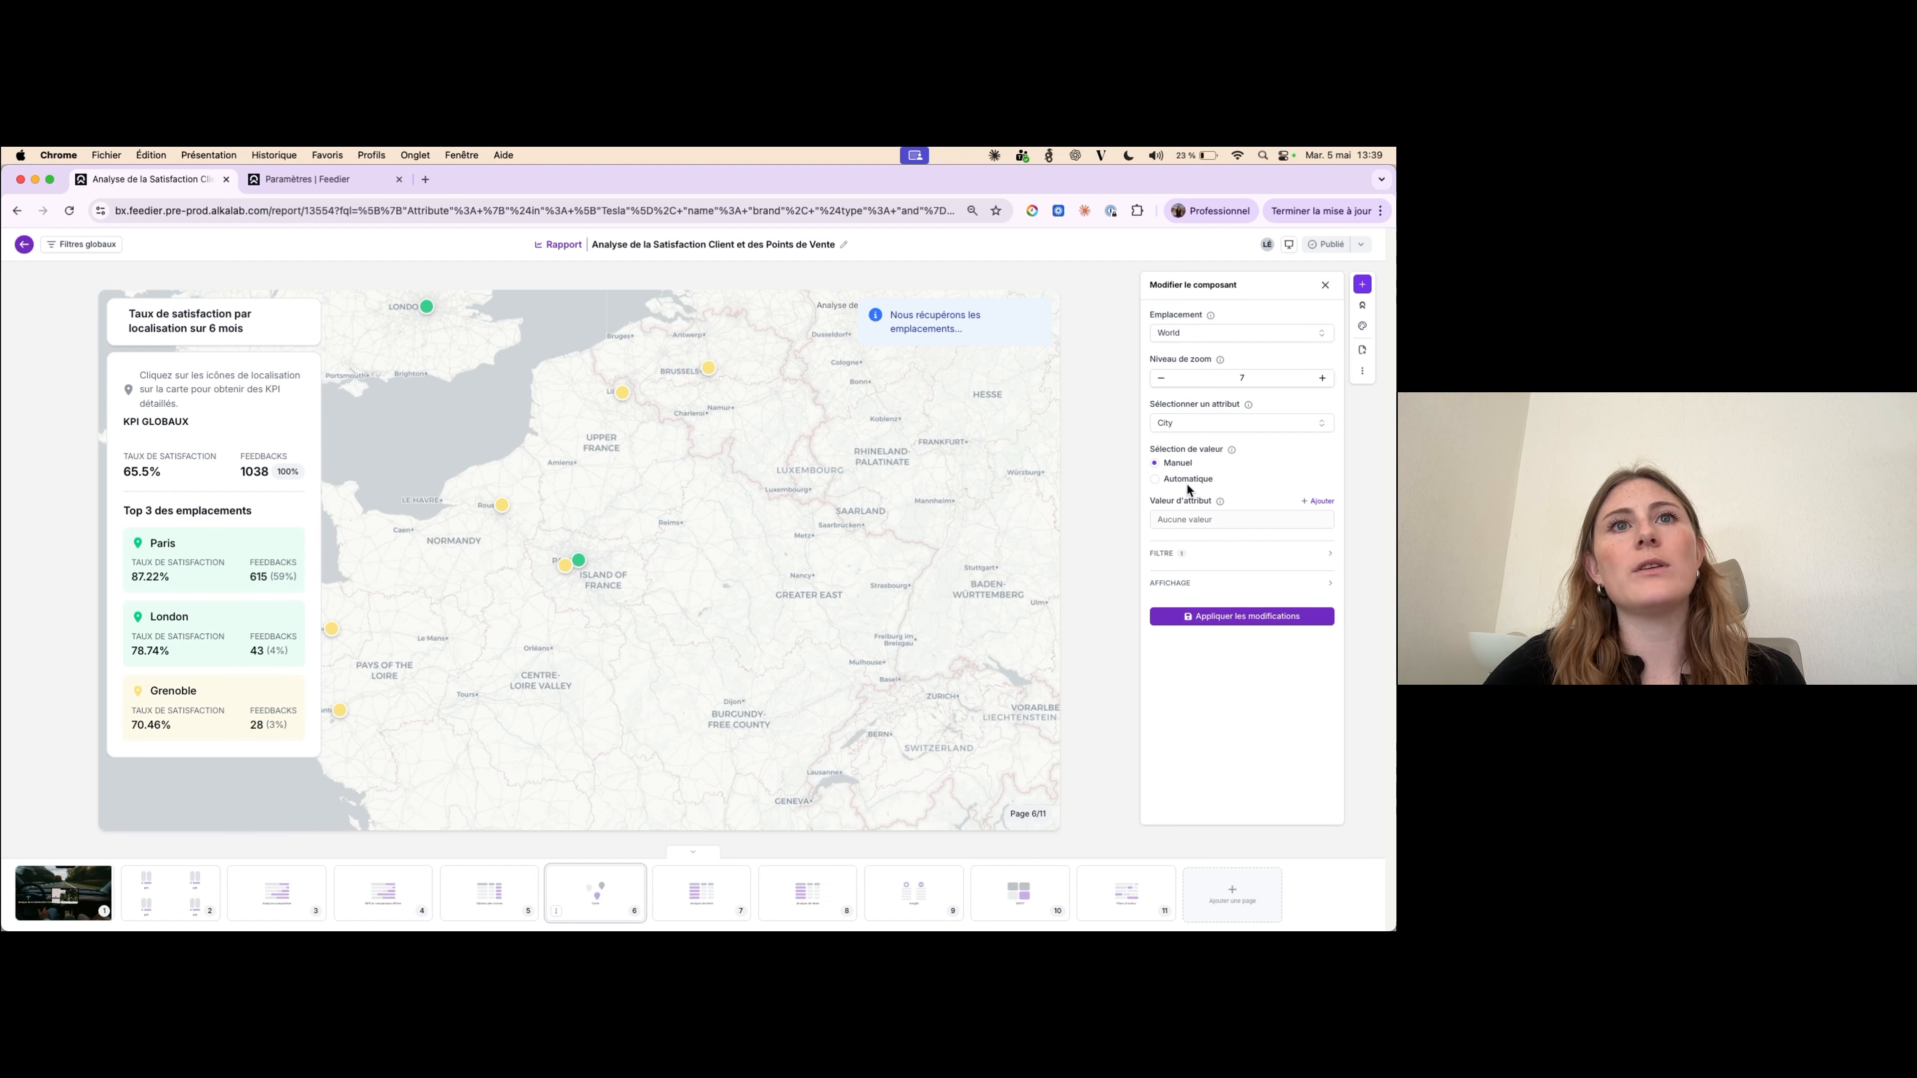
left_click(1317, 501)
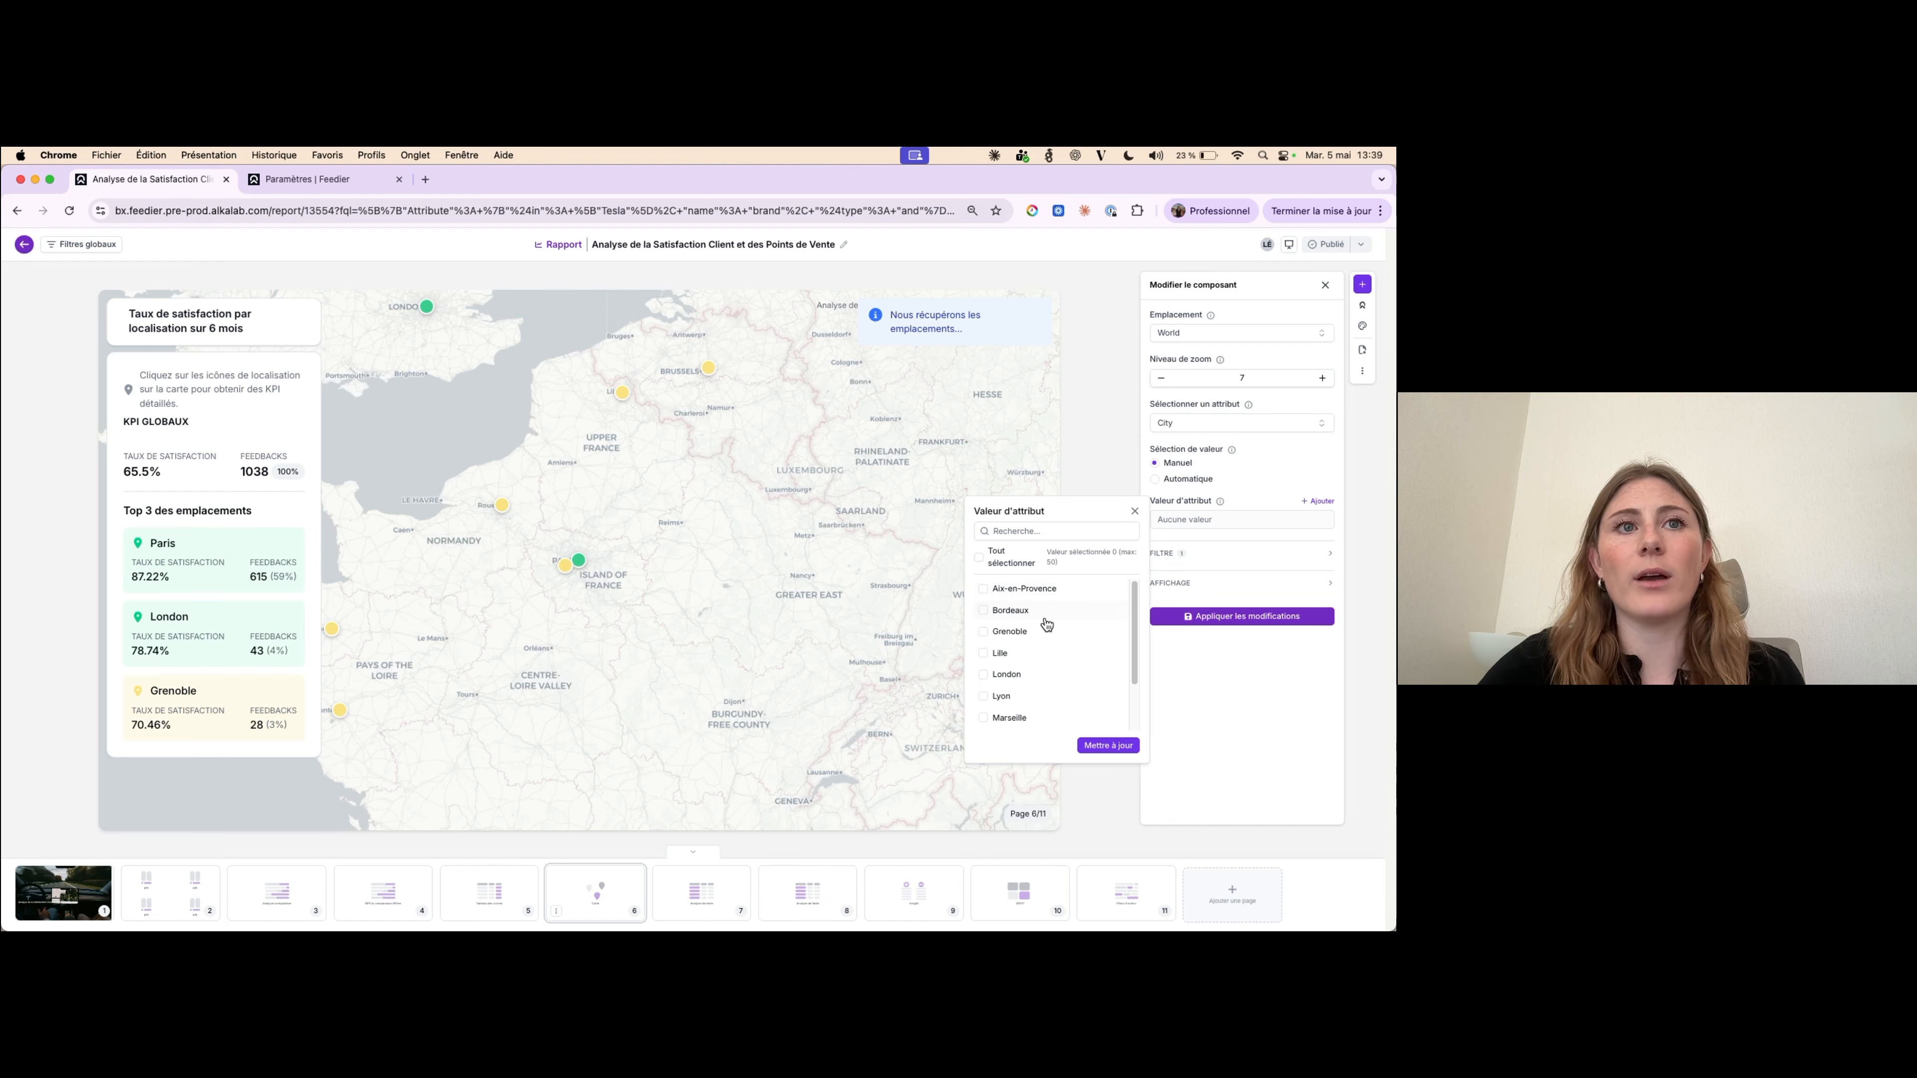
left_click(1185, 479)
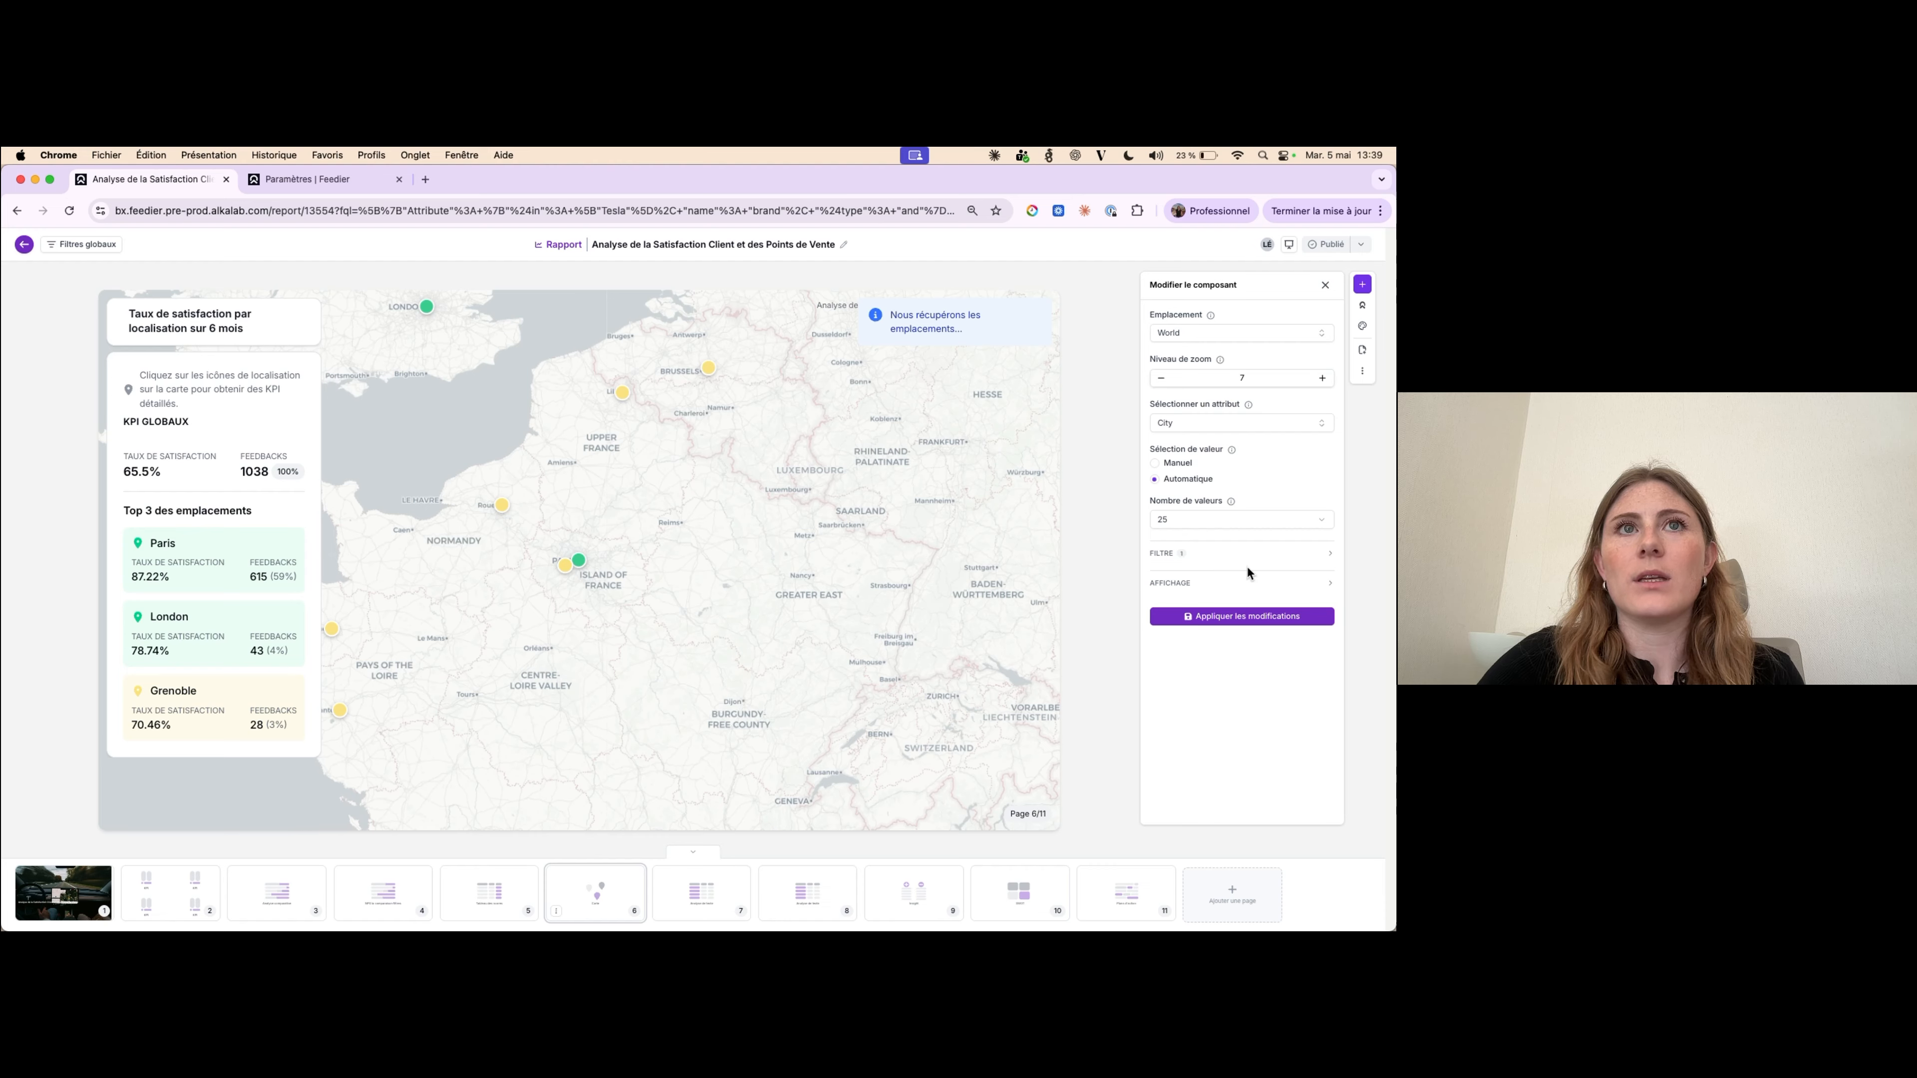
- Search for Paris and set the map component's location to Paris, France
left_click(1206, 337)
type("Paris")
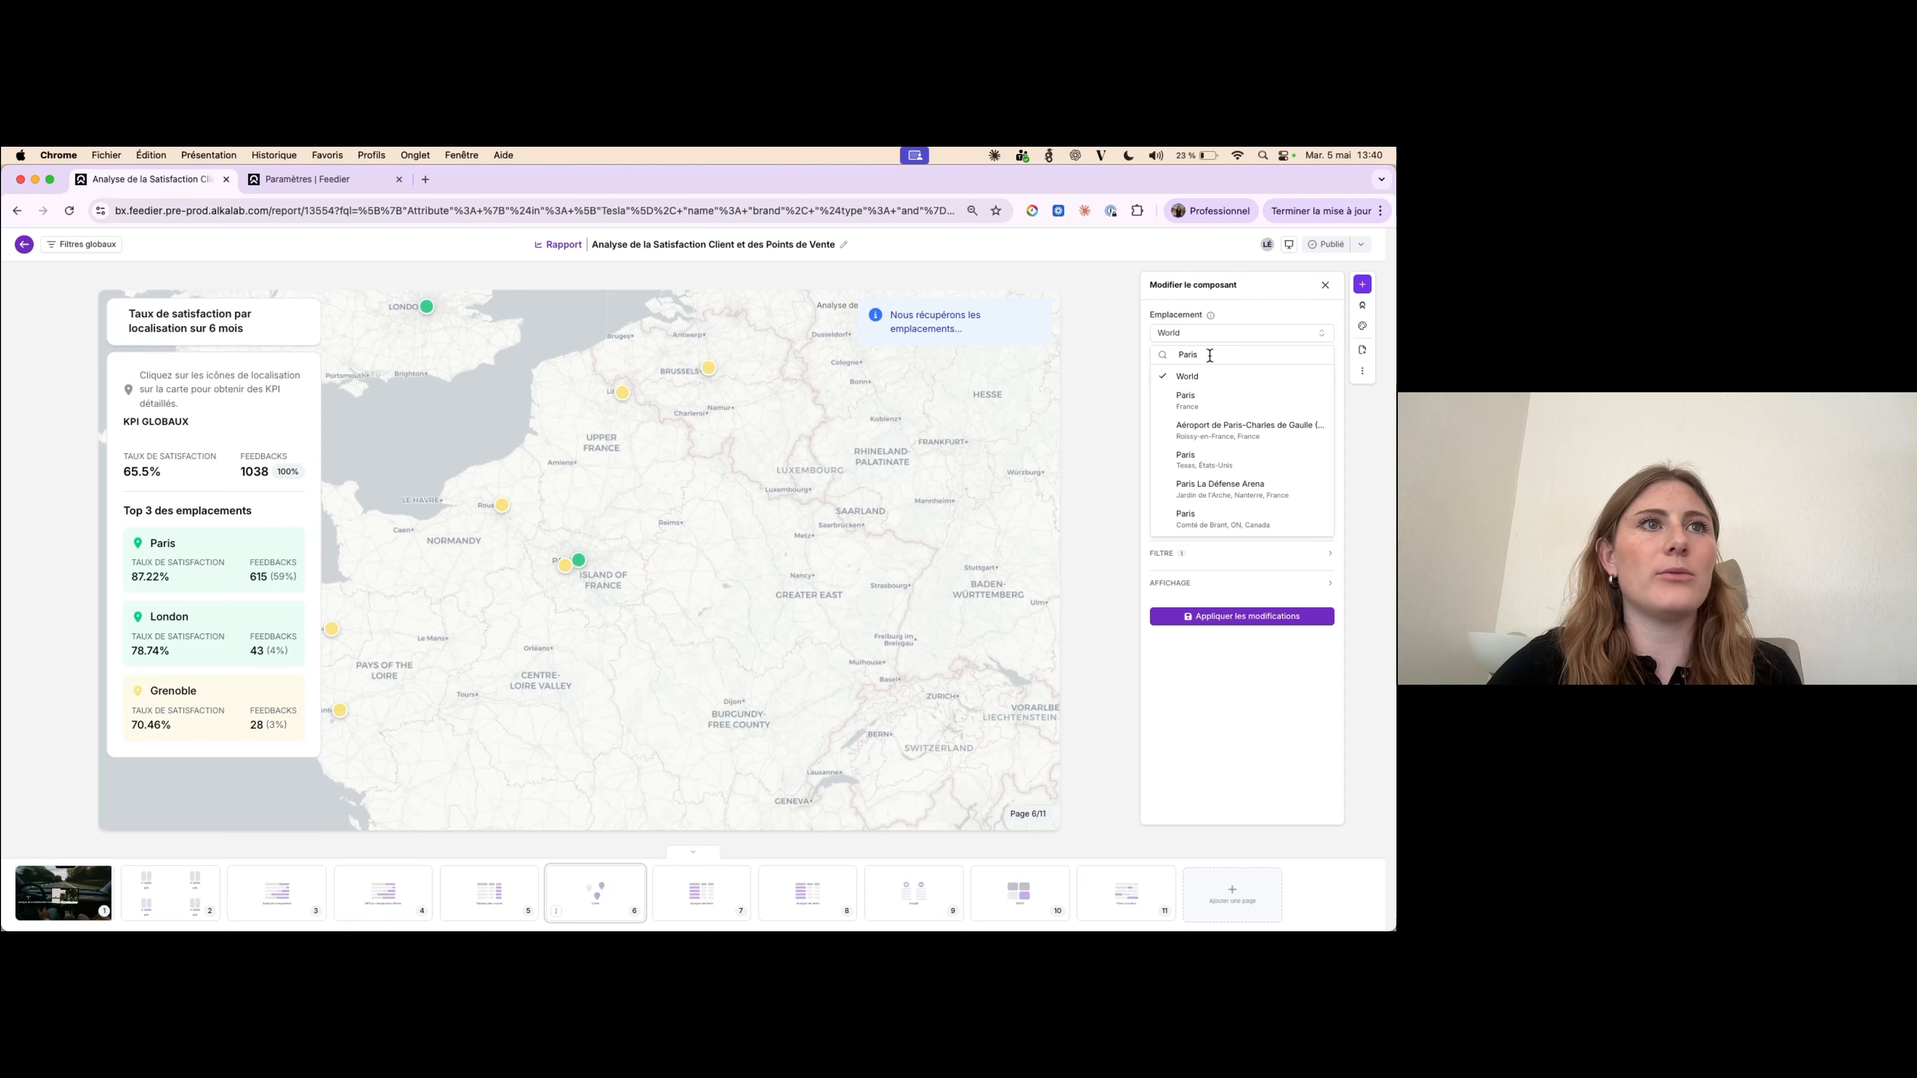
left_click(1197, 397)
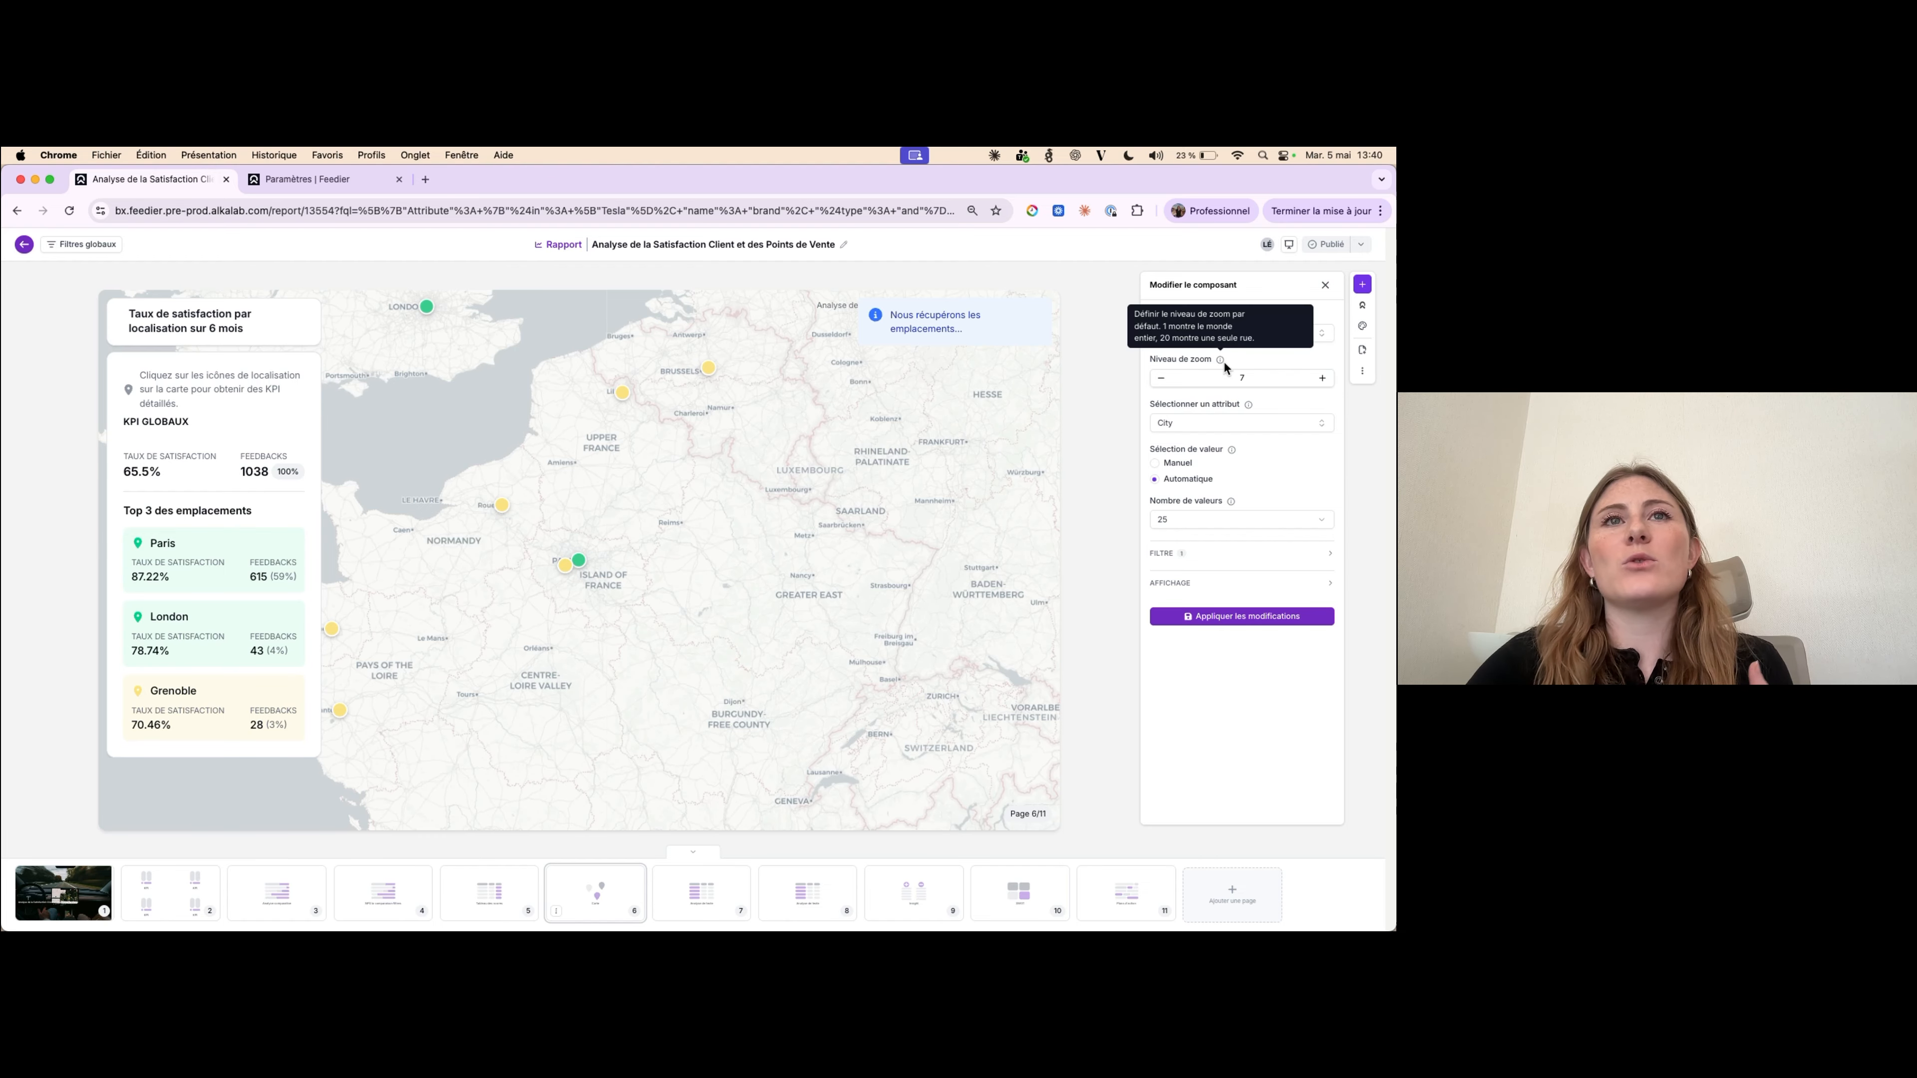
- Try a zoom level of 2 on the map component and apply the change
left_click(1257, 381)
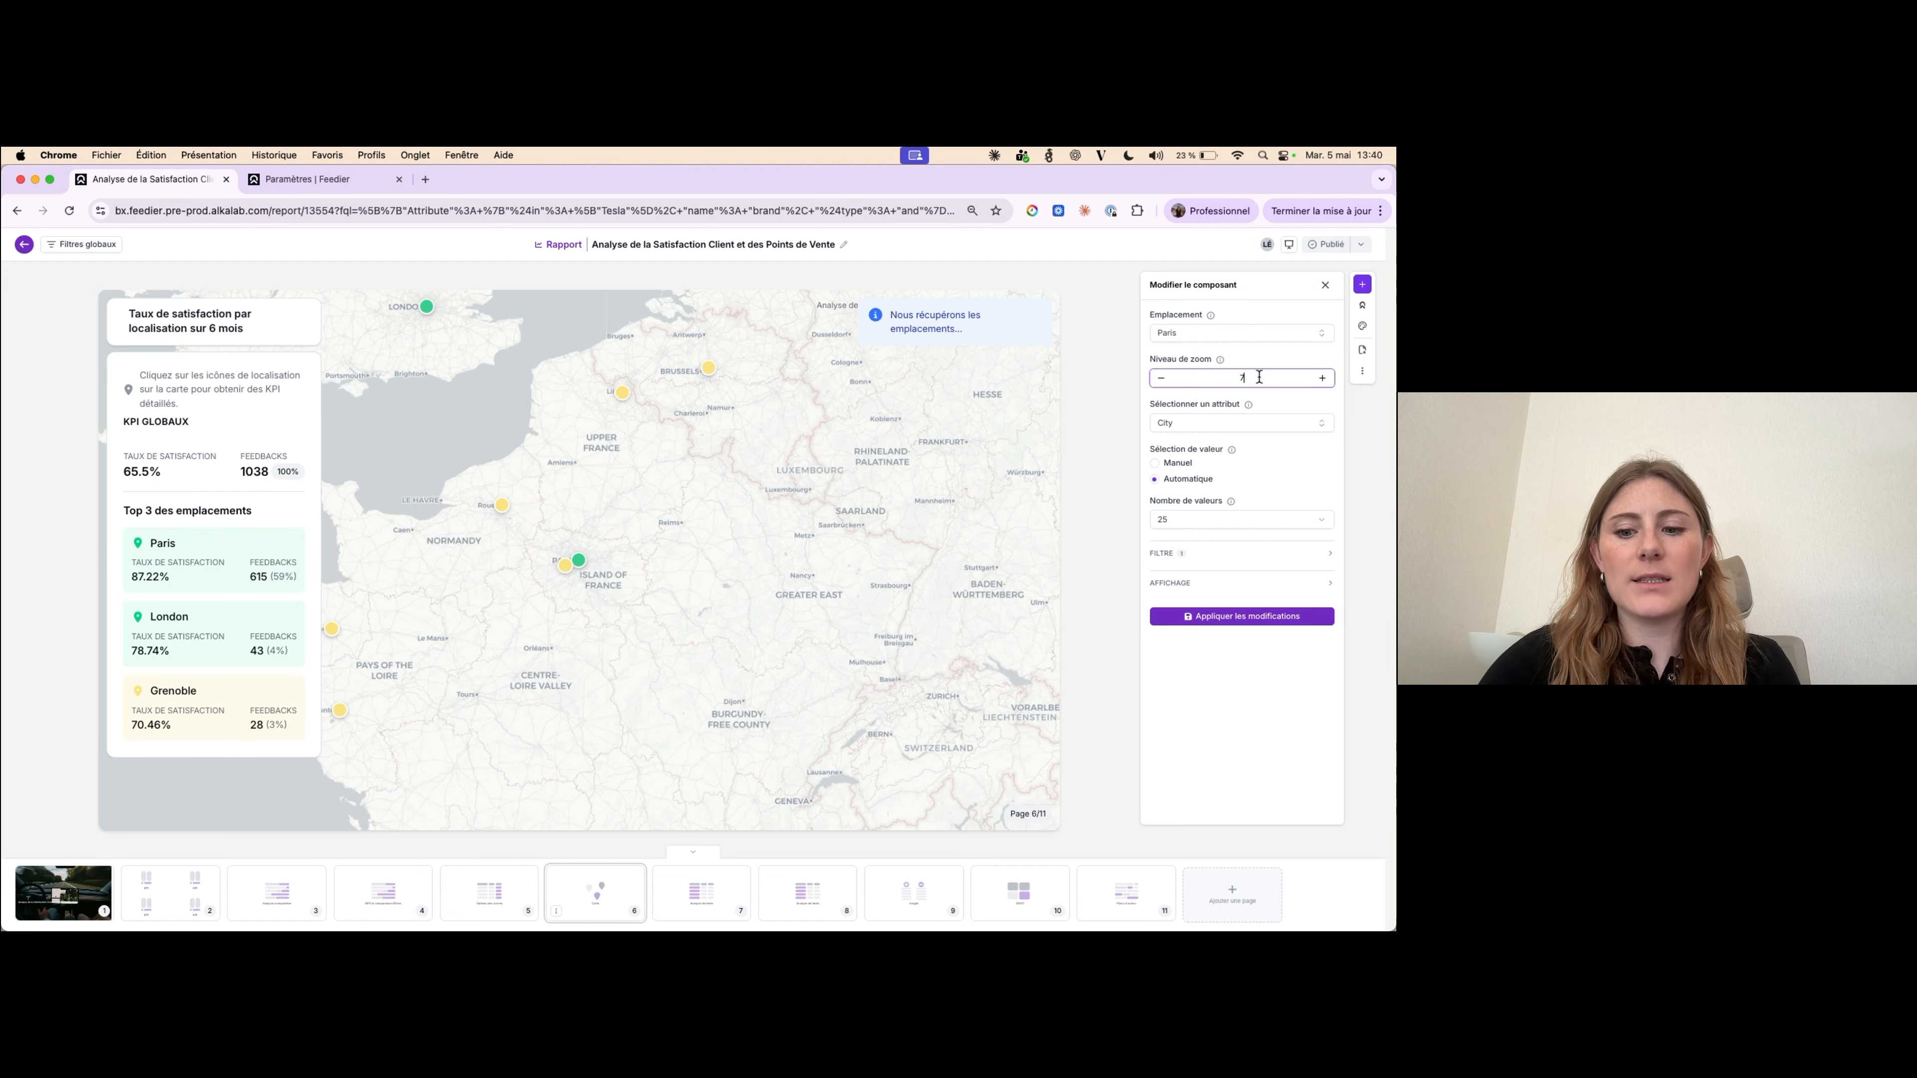
type("2")
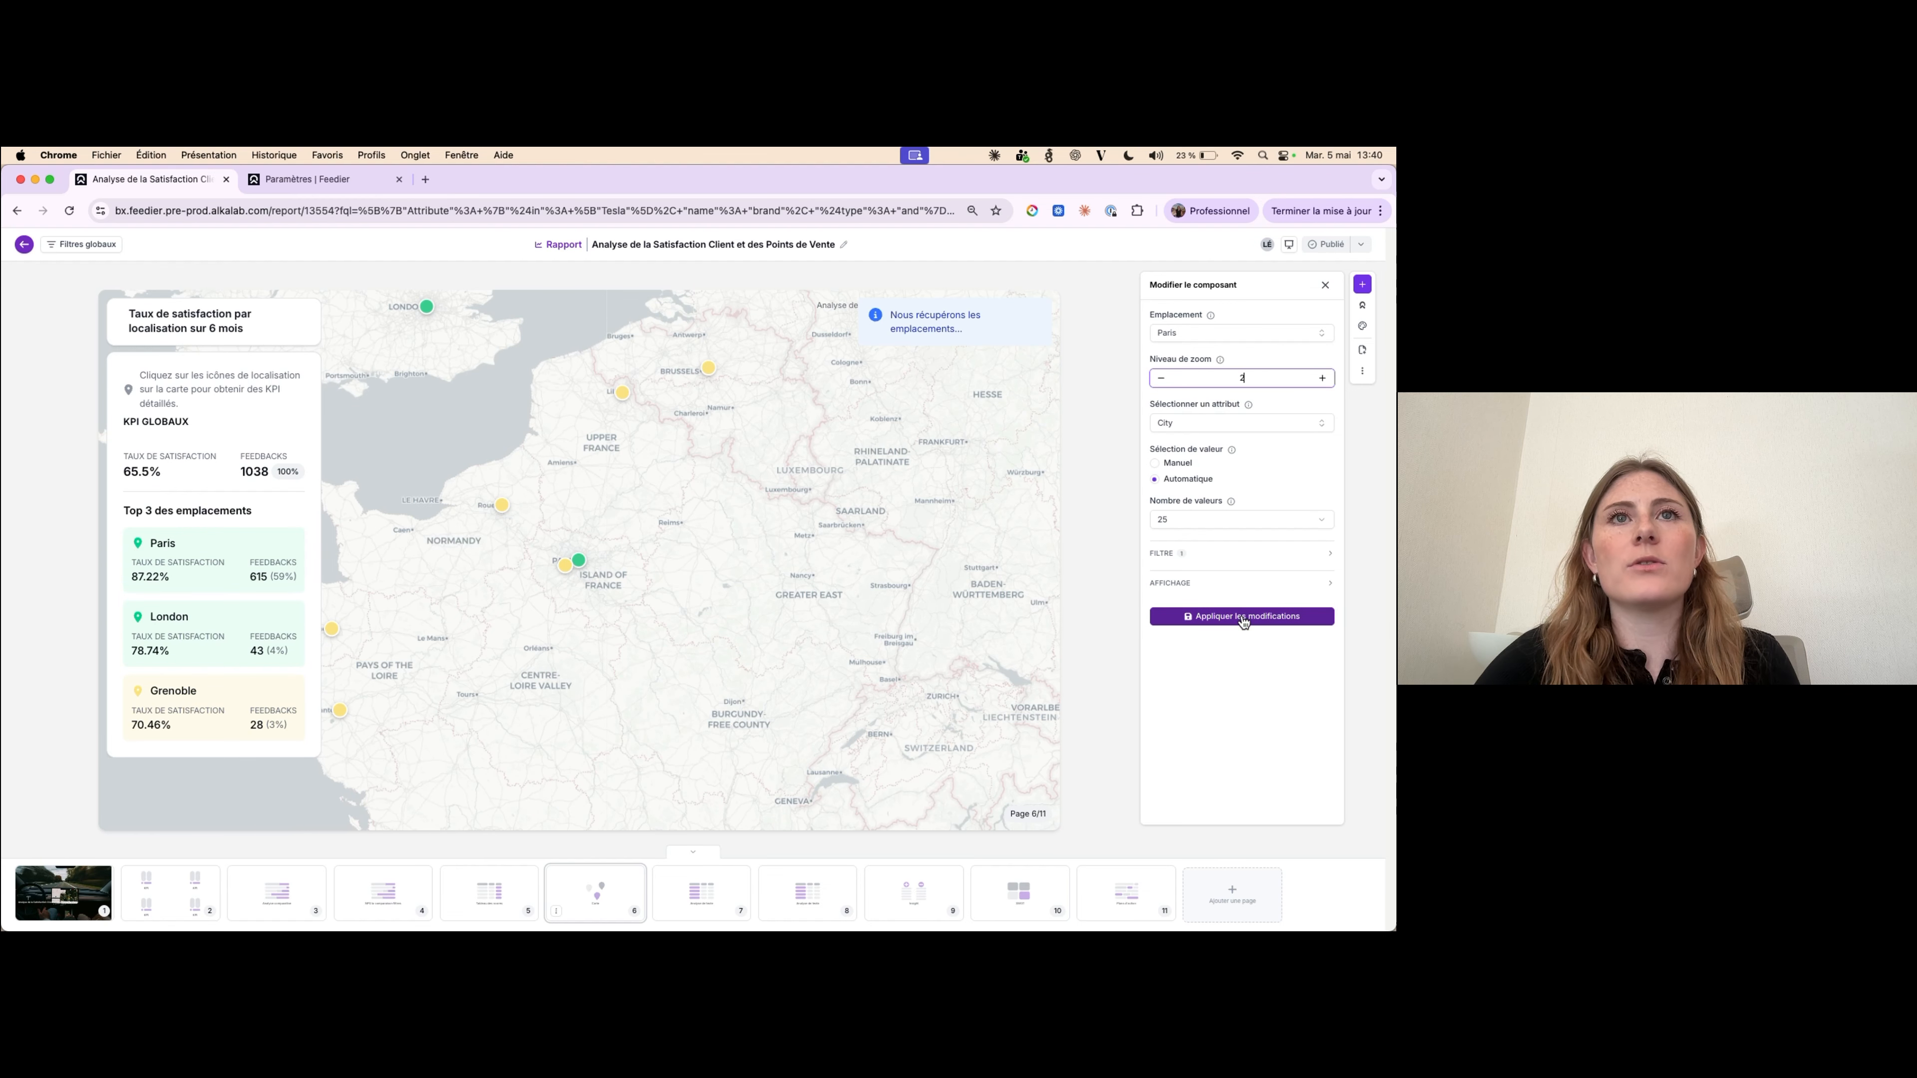
left_click(1243, 617)
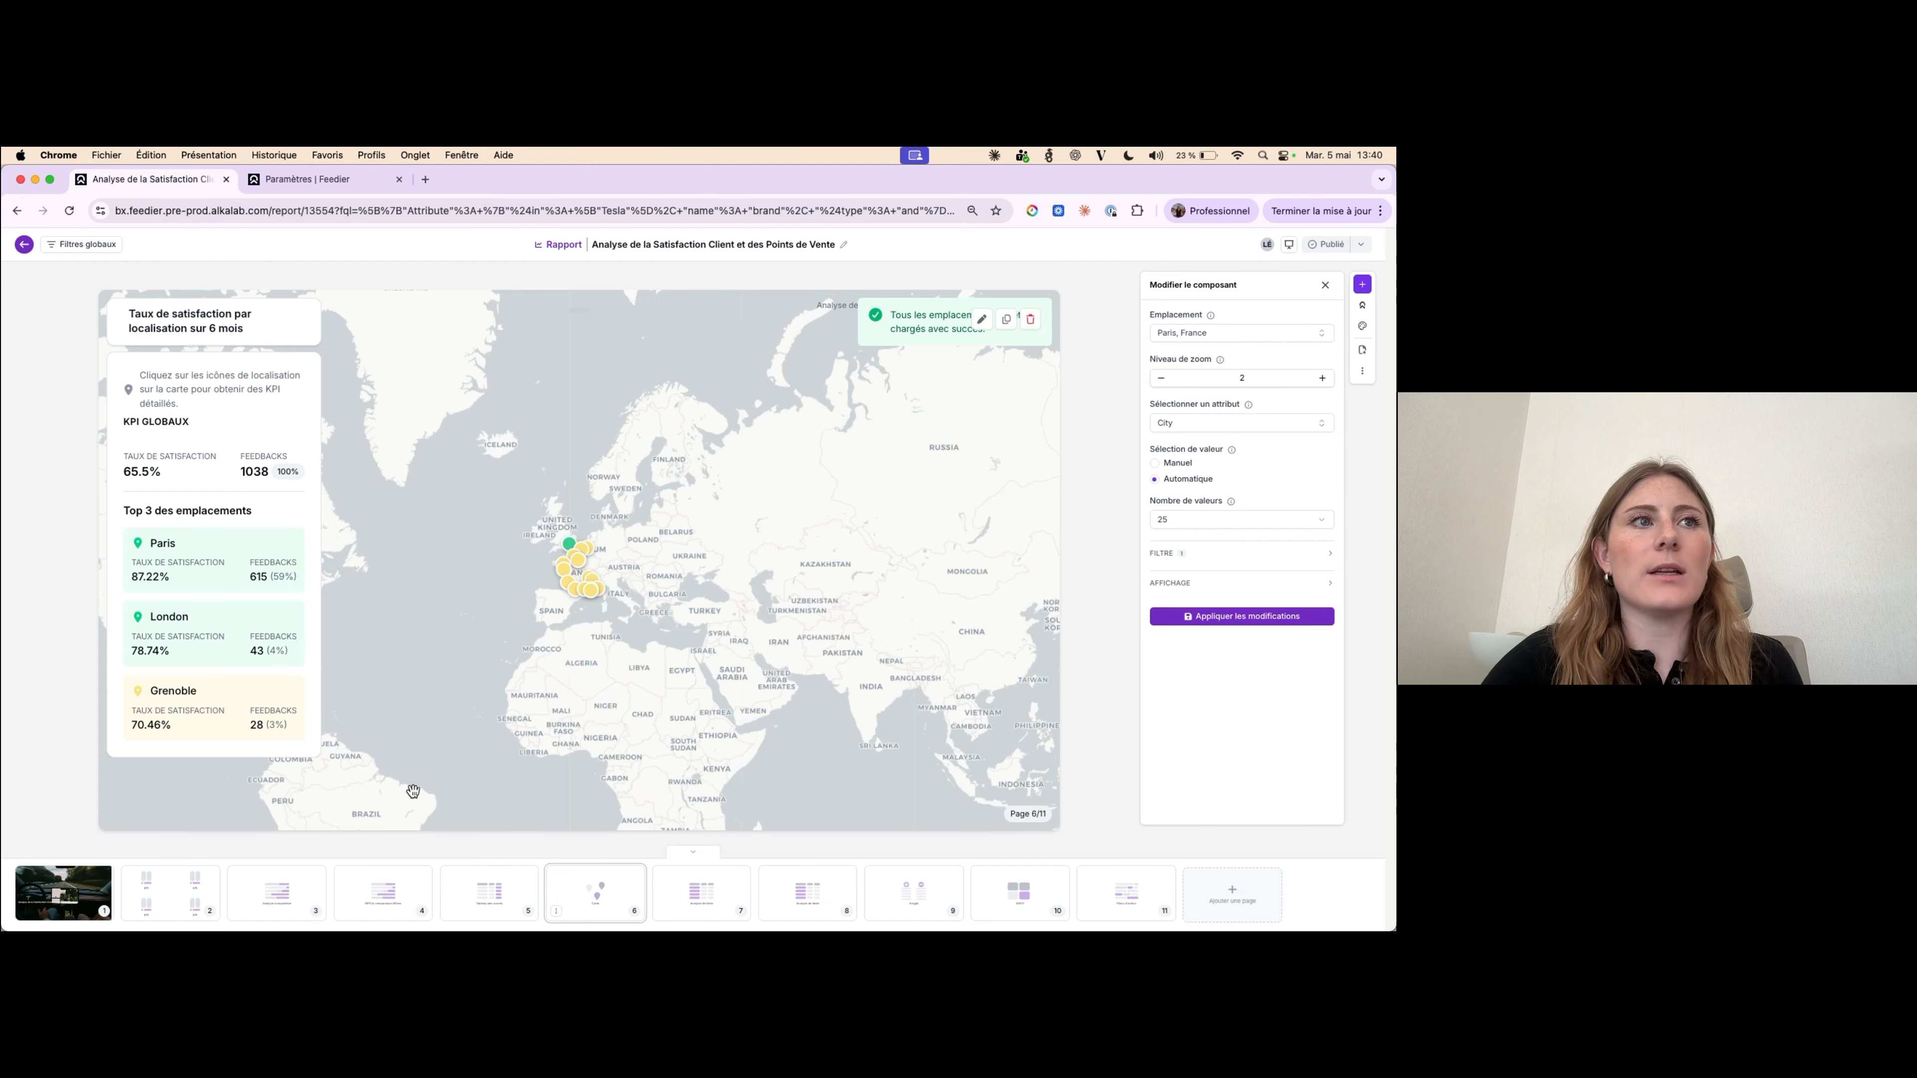
- Set the map component's zoom level to 7 and apply the change
left_click(1268, 380)
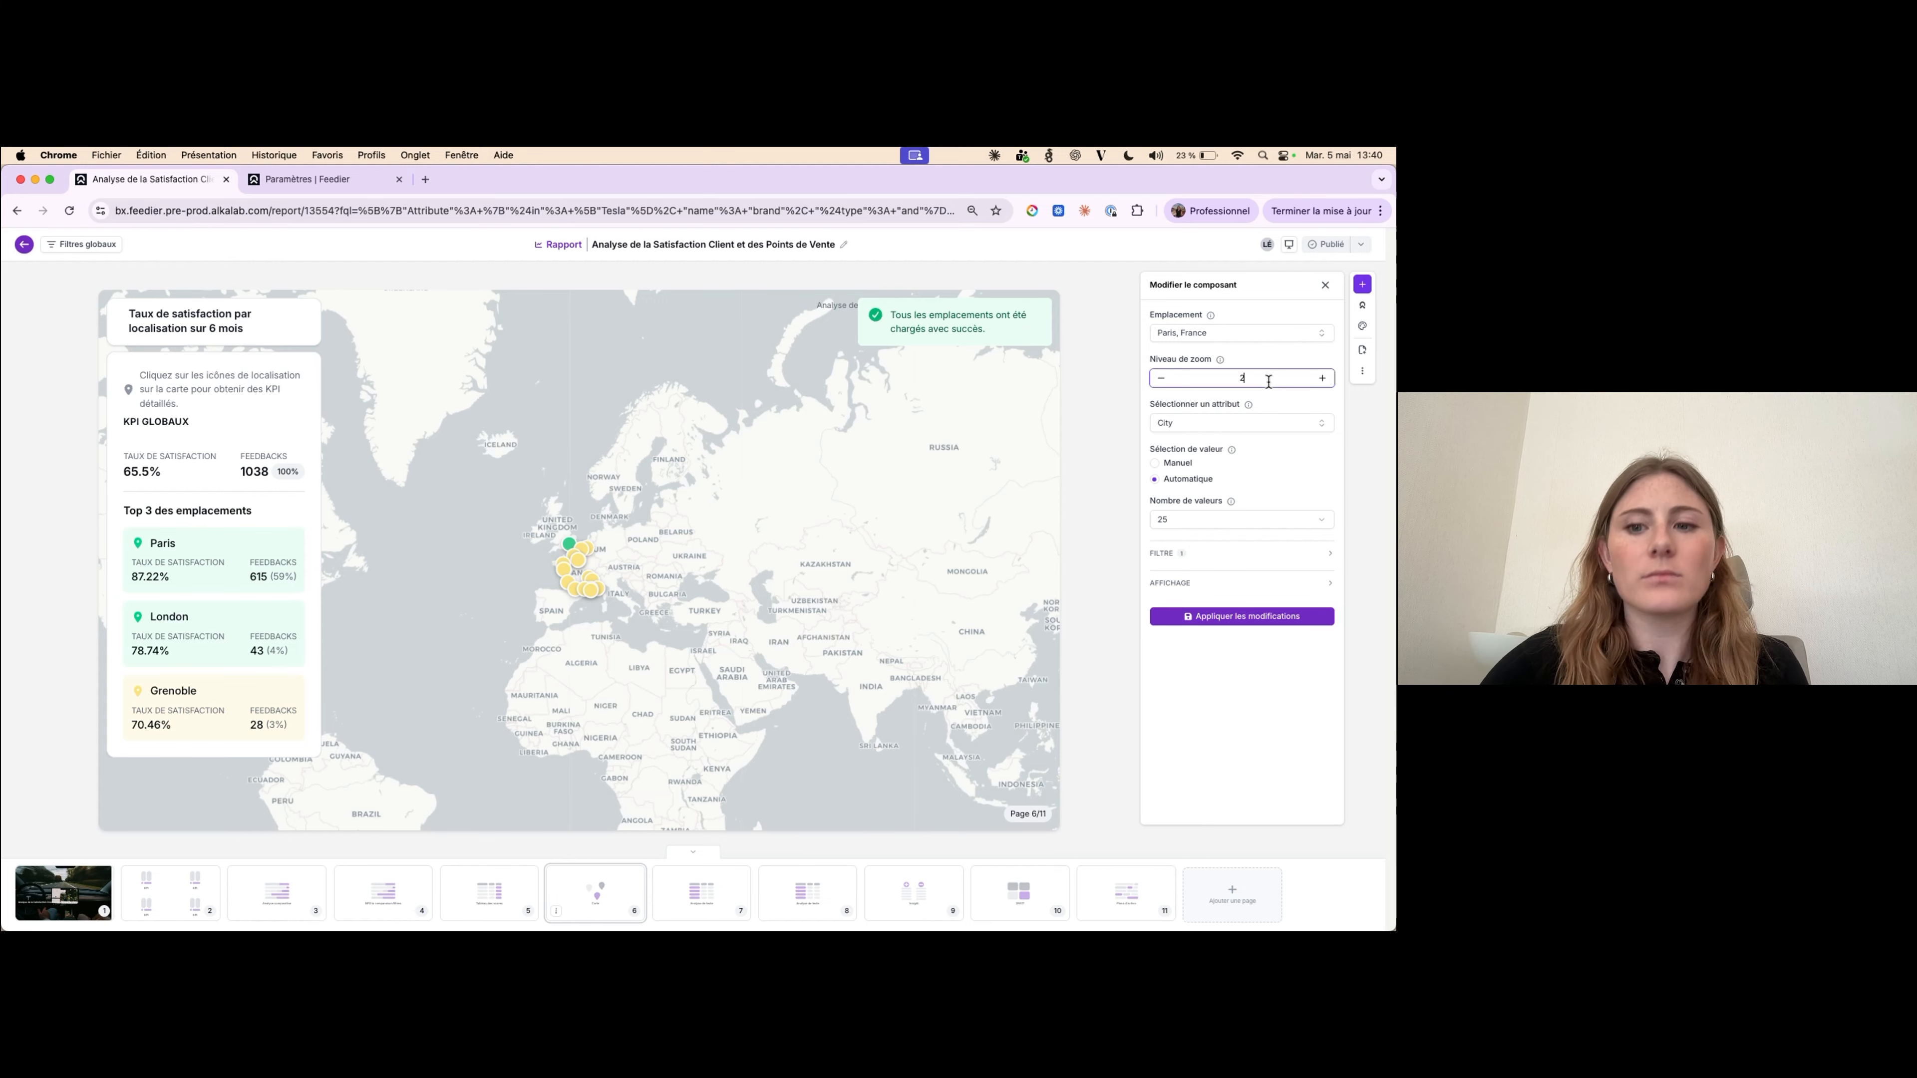
type("7")
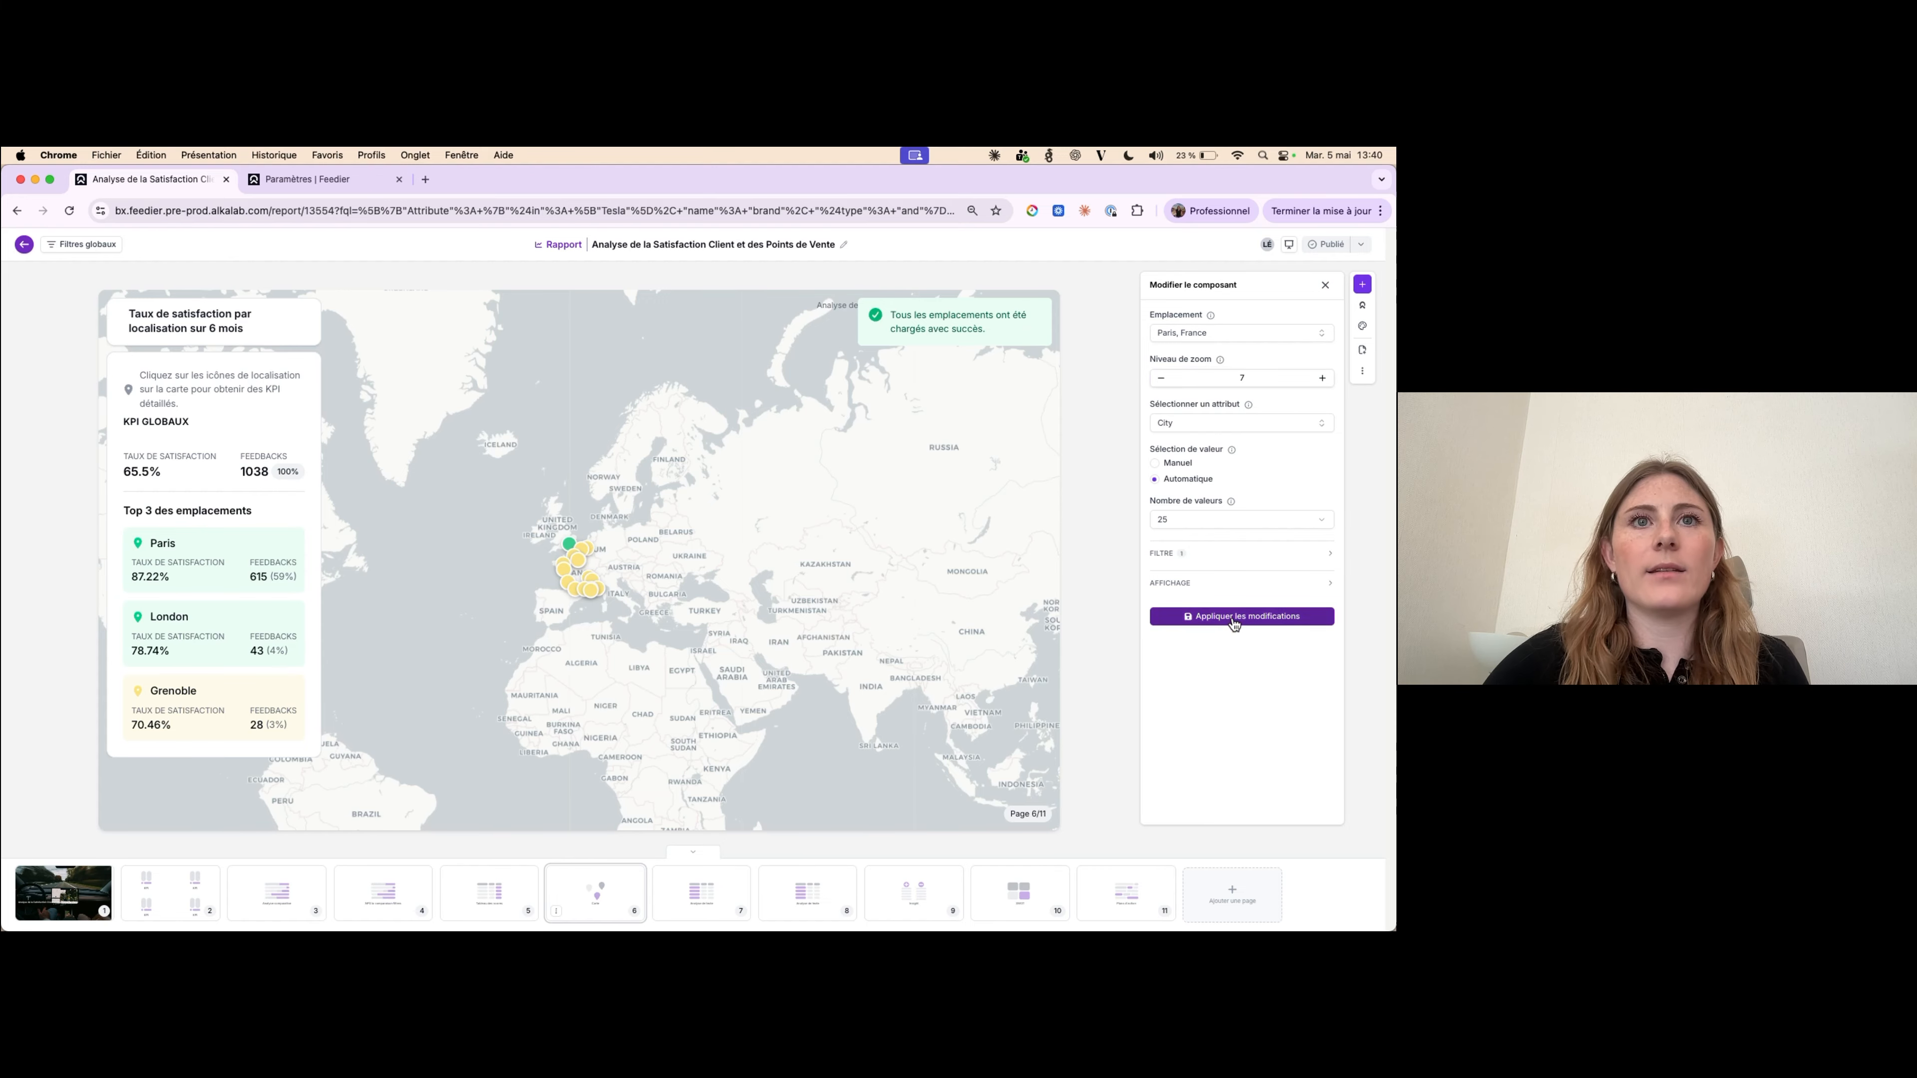
left_click(1226, 616)
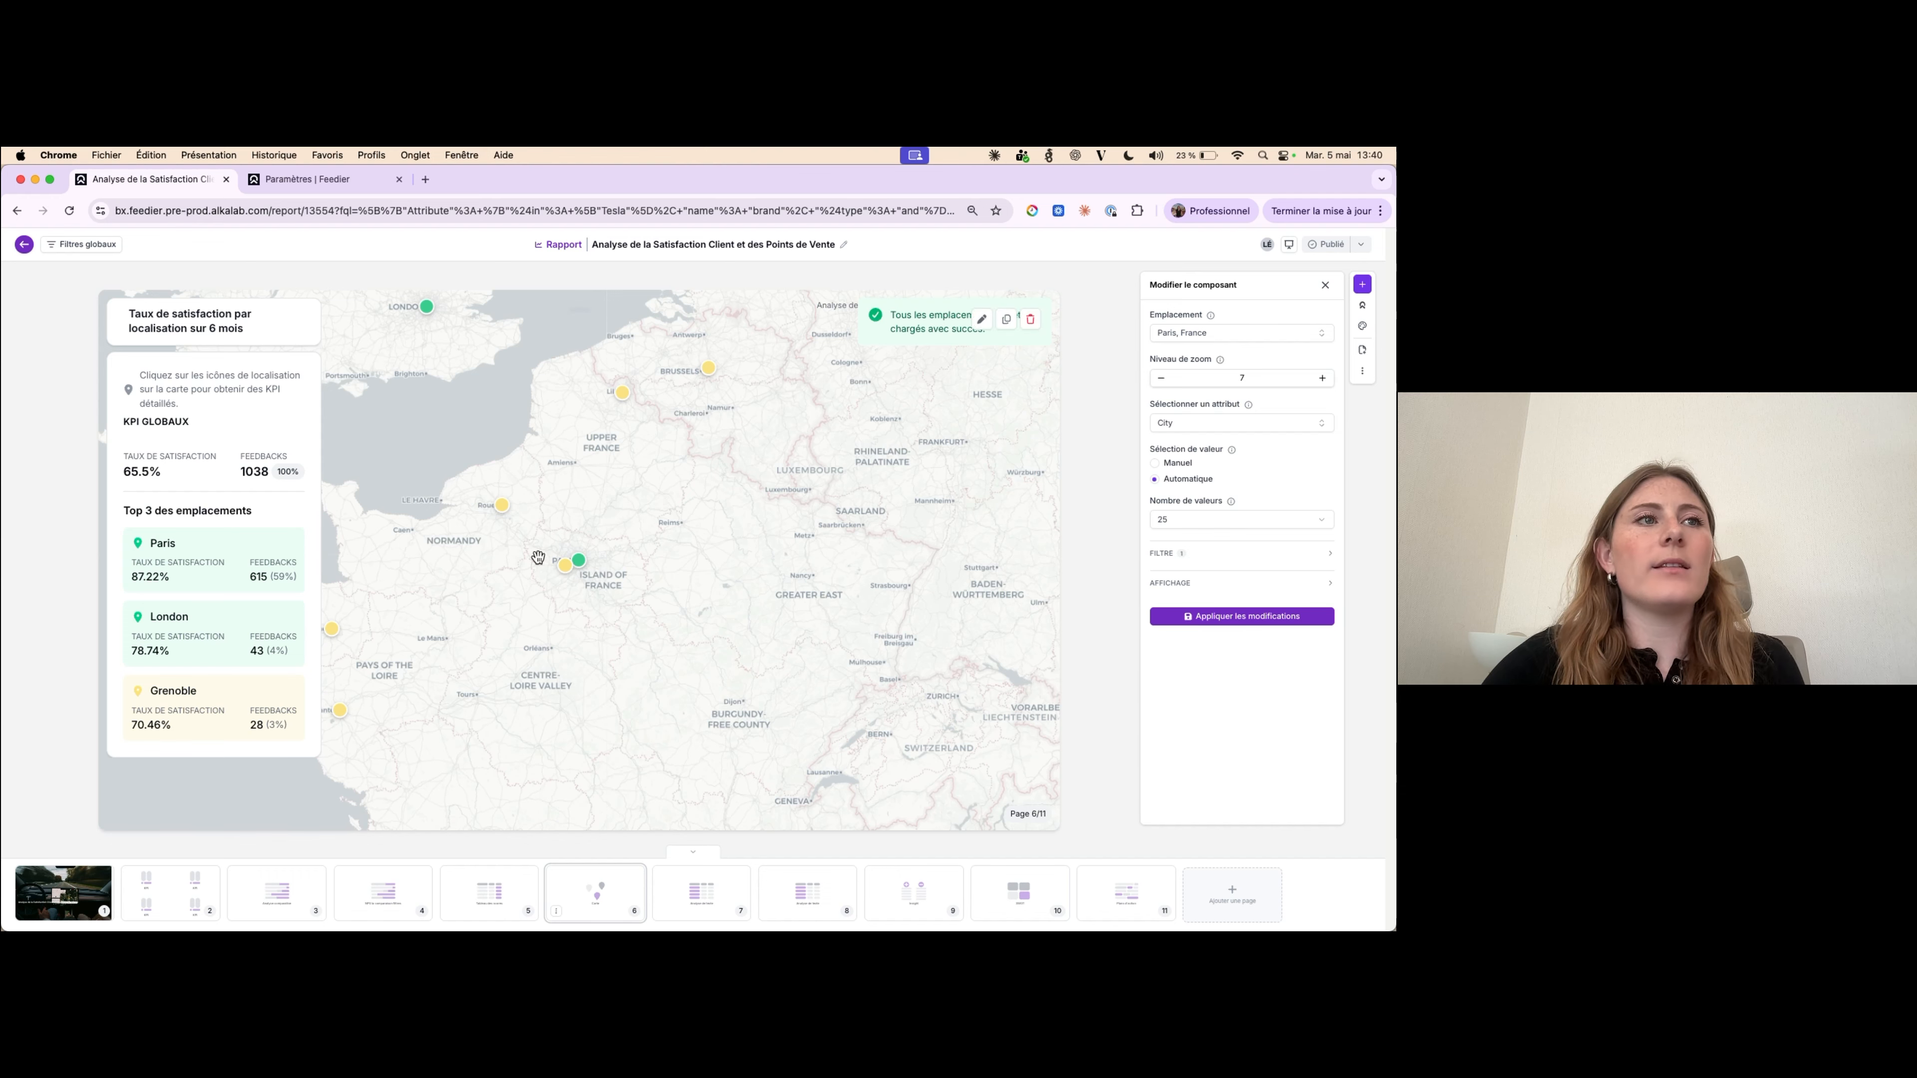
- Explore the satisfaction markers on the map across northern and southern France and the neighbouring countries
left_click_drag(537, 575, 666, 604)
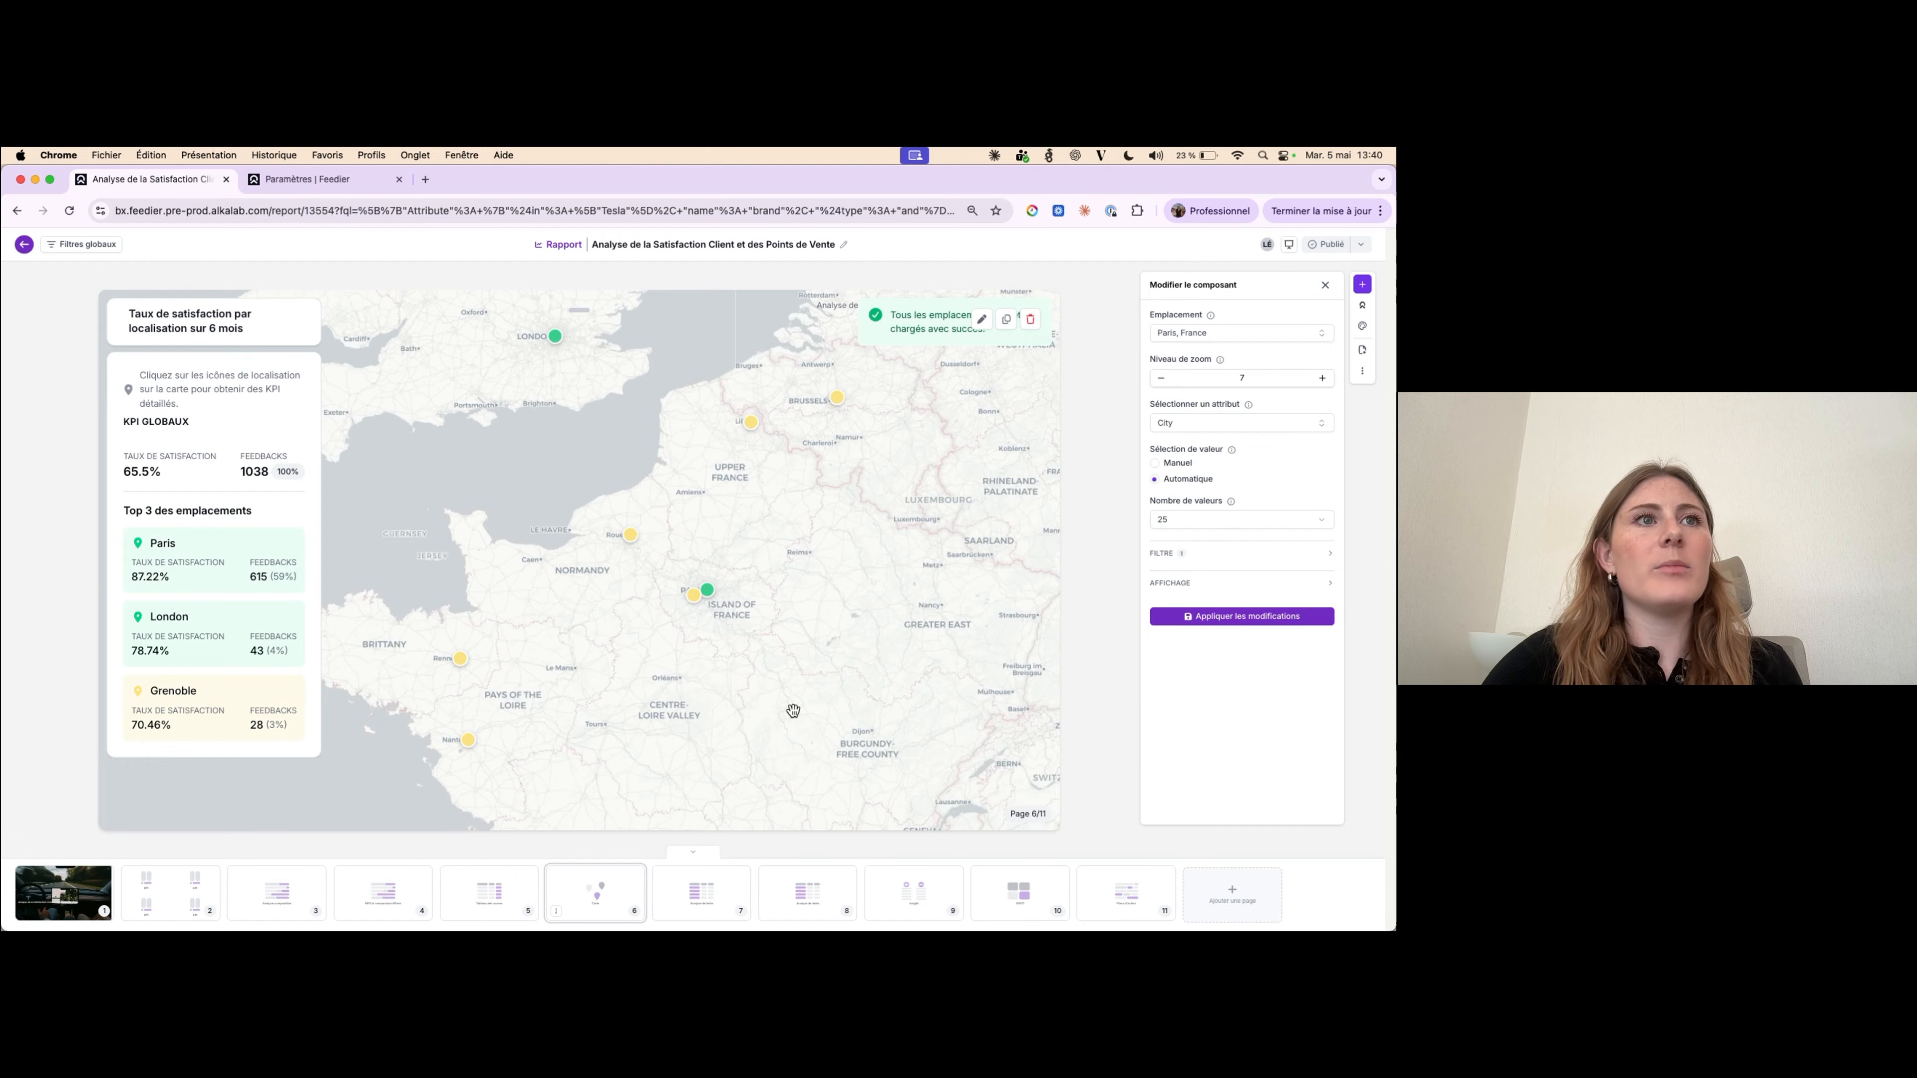
left_click_drag(794, 711, 740, 613)
left_click_drag(736, 710, 732, 620)
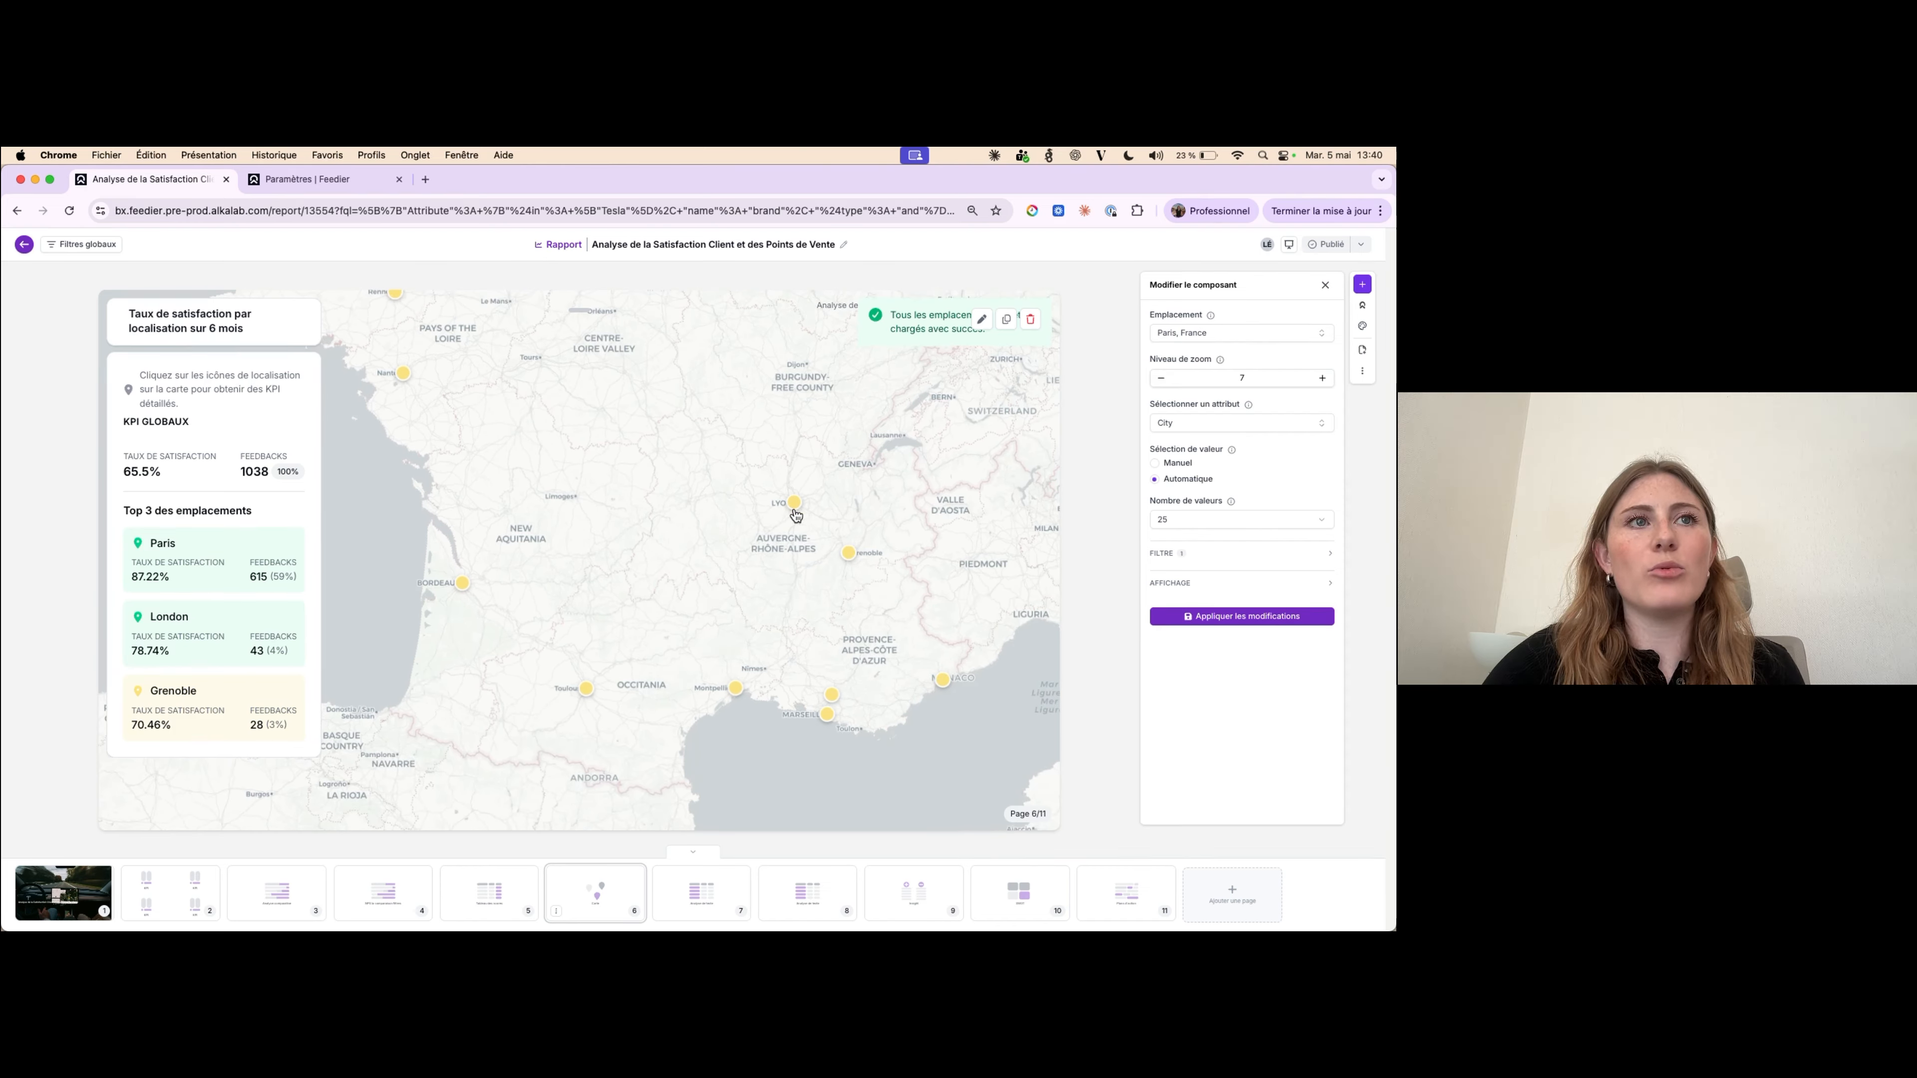
left_click_drag(661, 435, 673, 803)
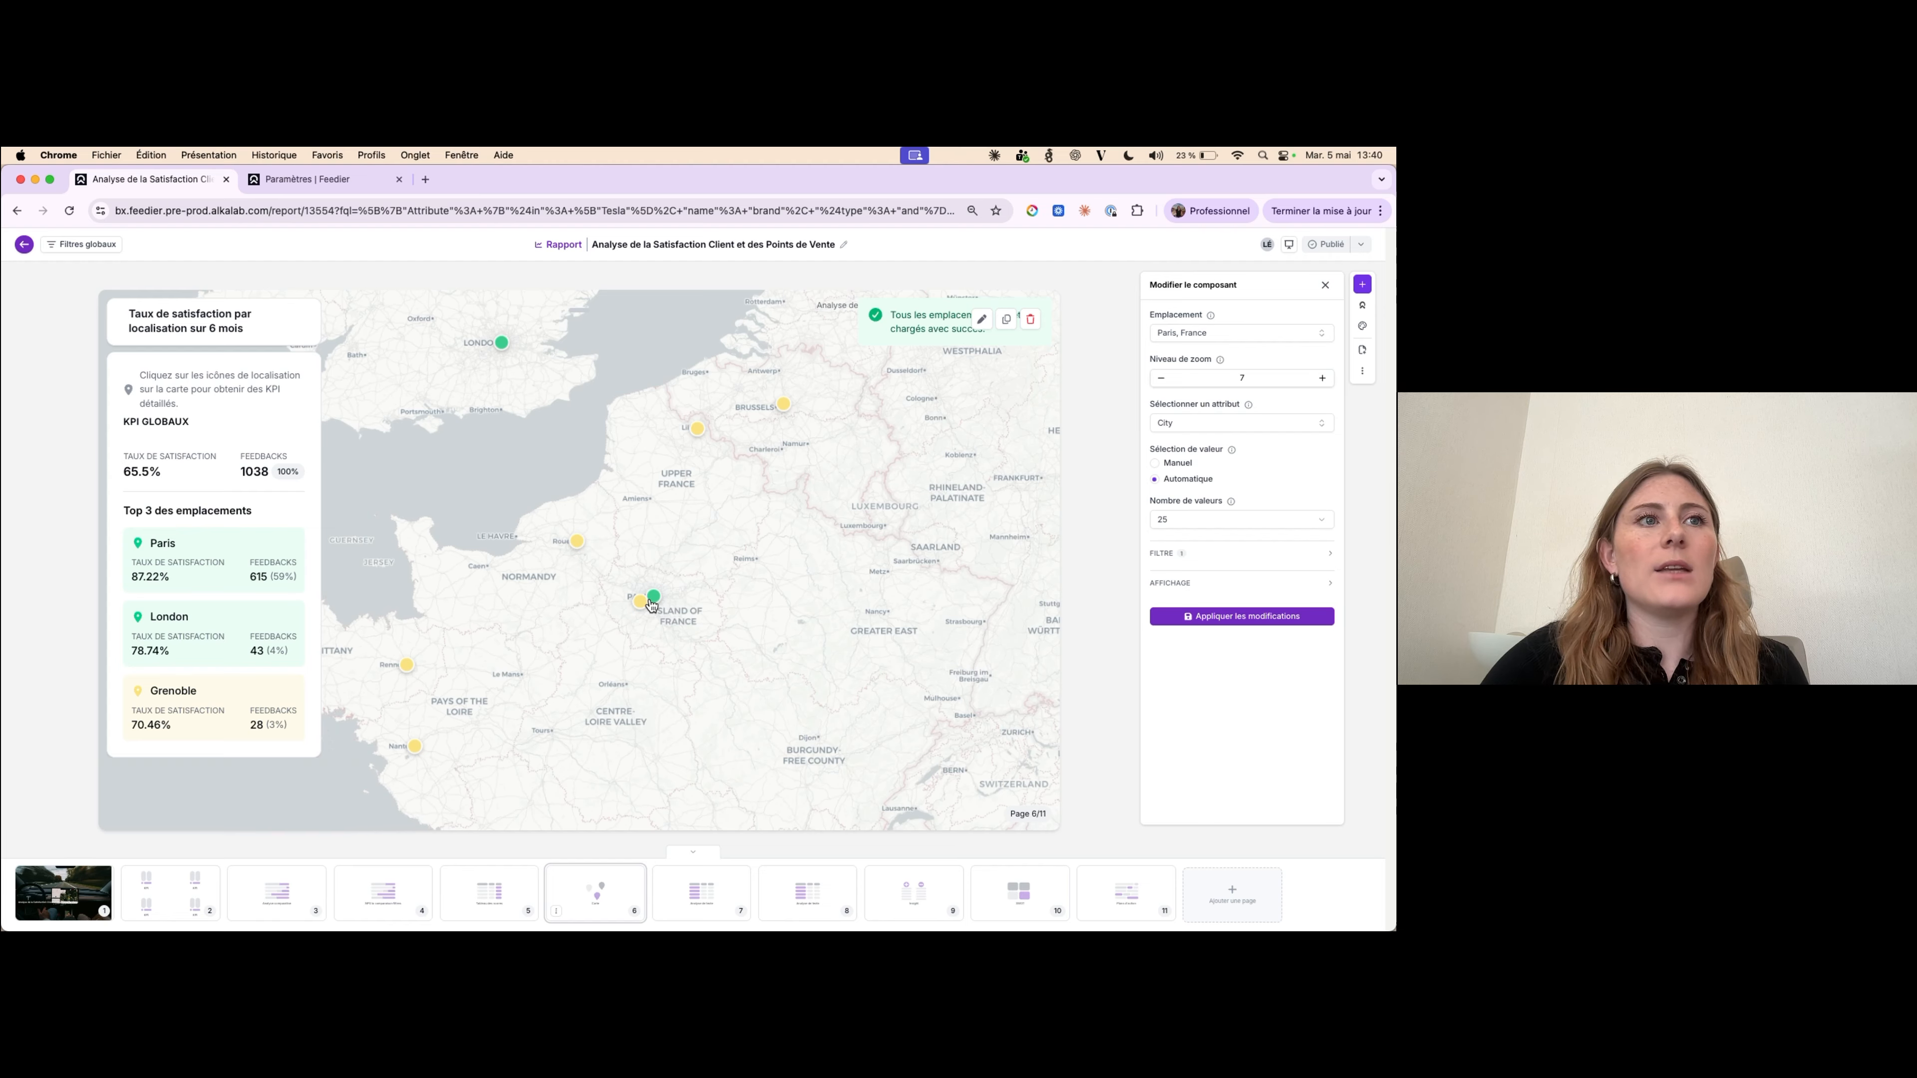
mouse_move(656, 601)
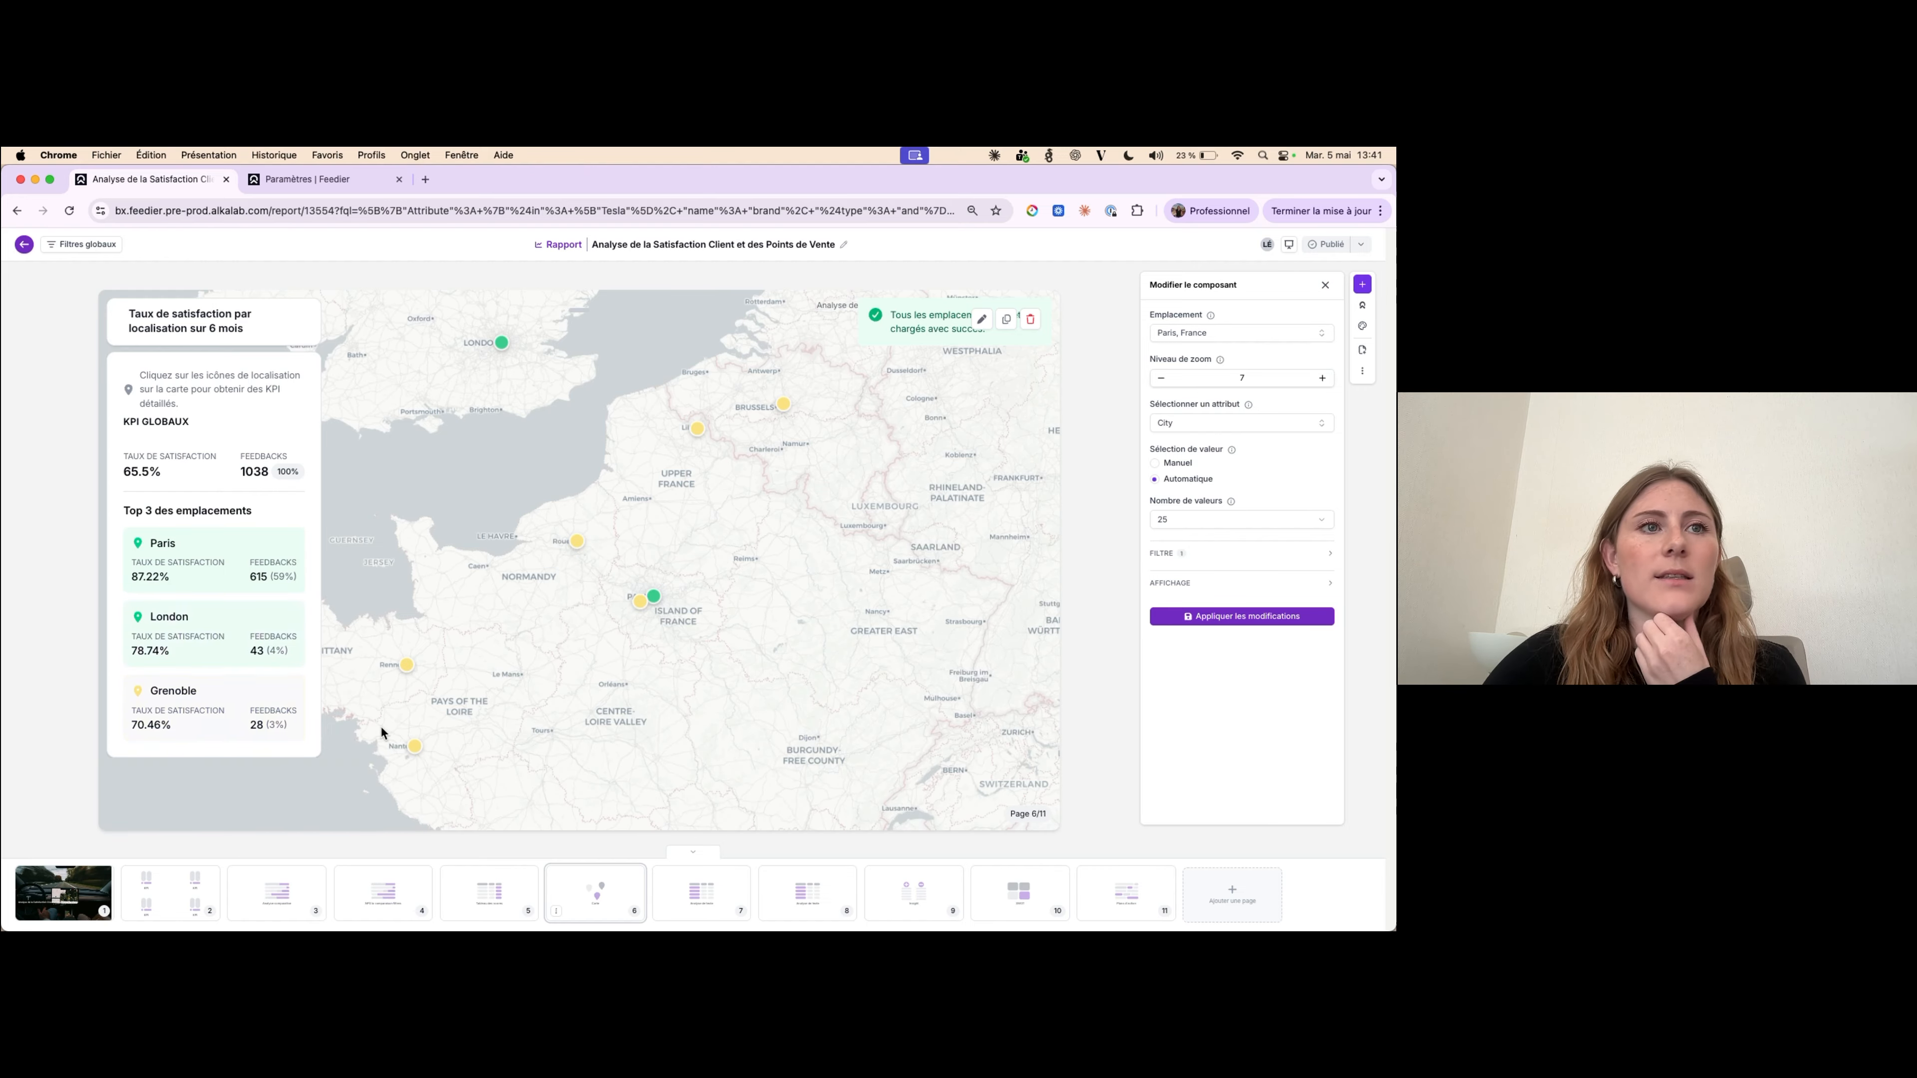
scroll(736, 724, "down", 3)
left_click_drag(801, 724, 769, 553)
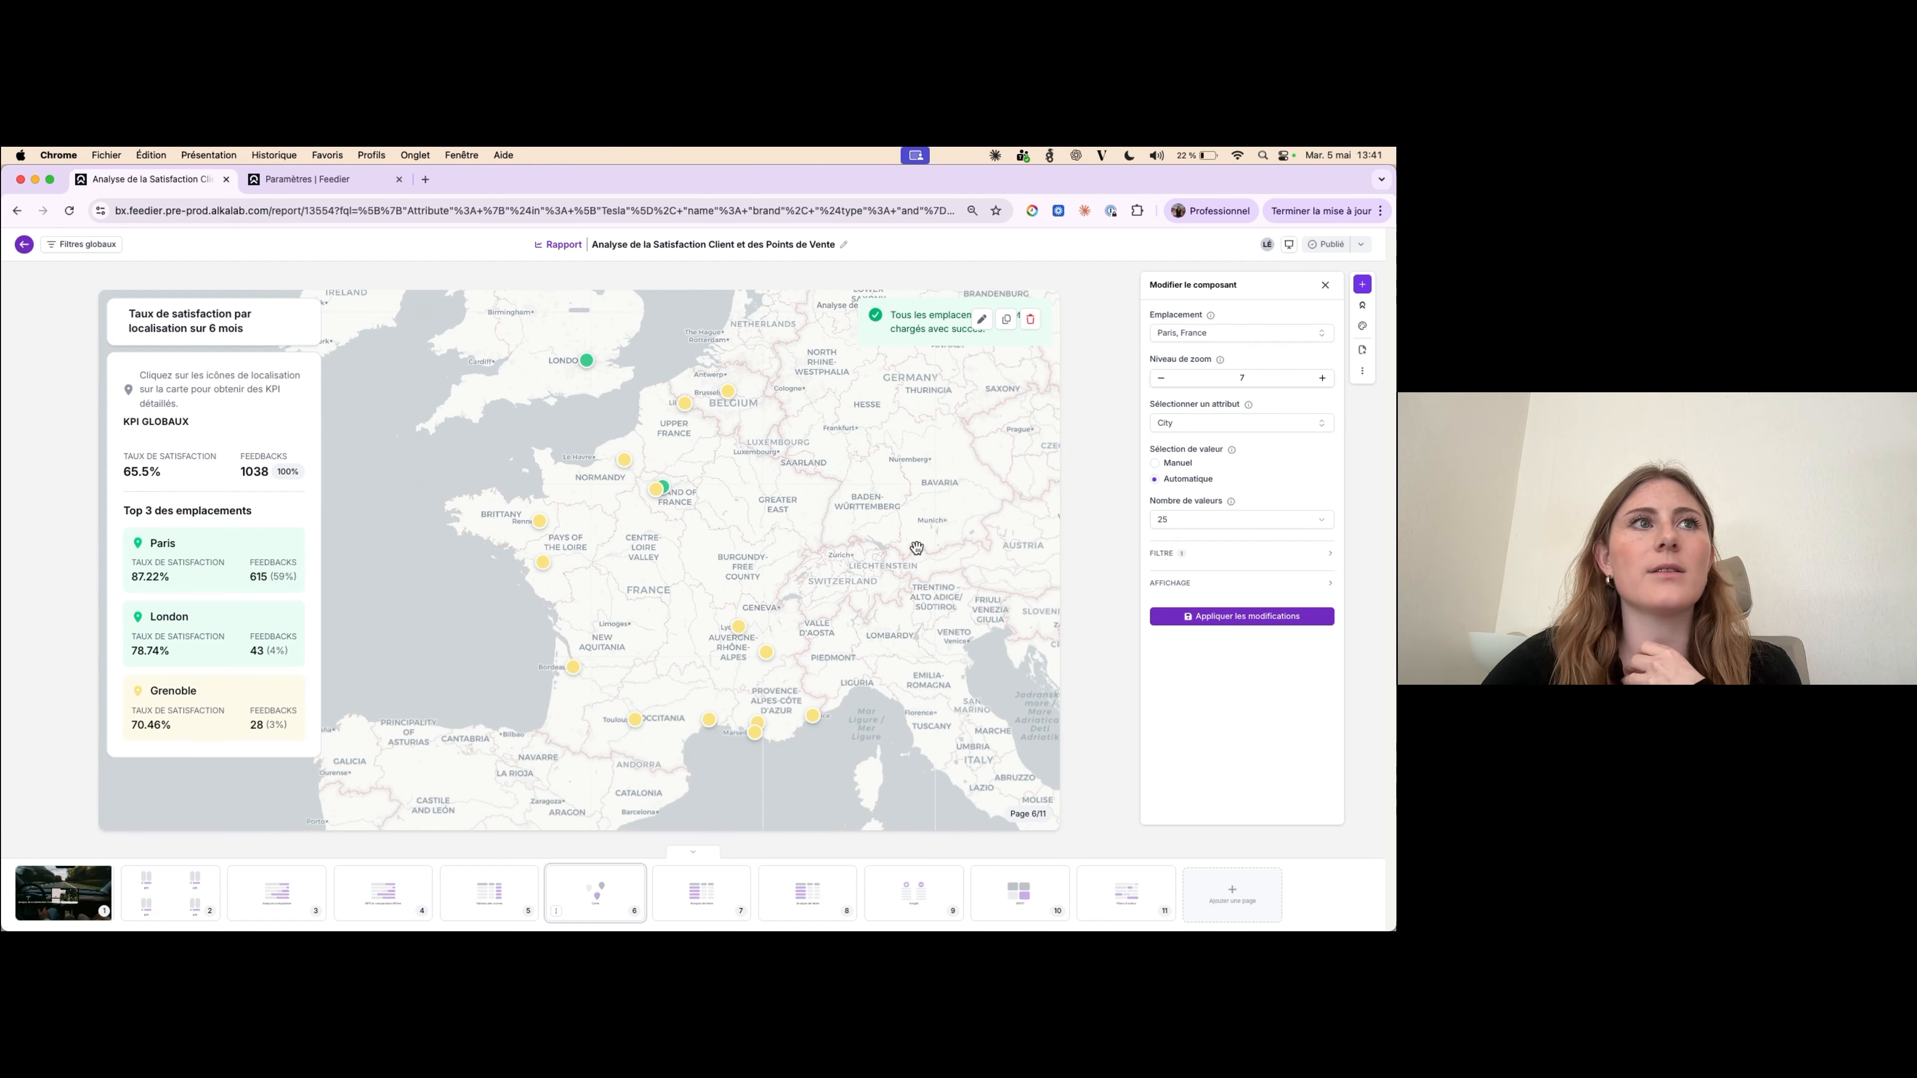
- Review the feedback themes table on page 7, and view the Négatif and Tous items of the Forces à maintenir list on page 9
left_click(694, 902)
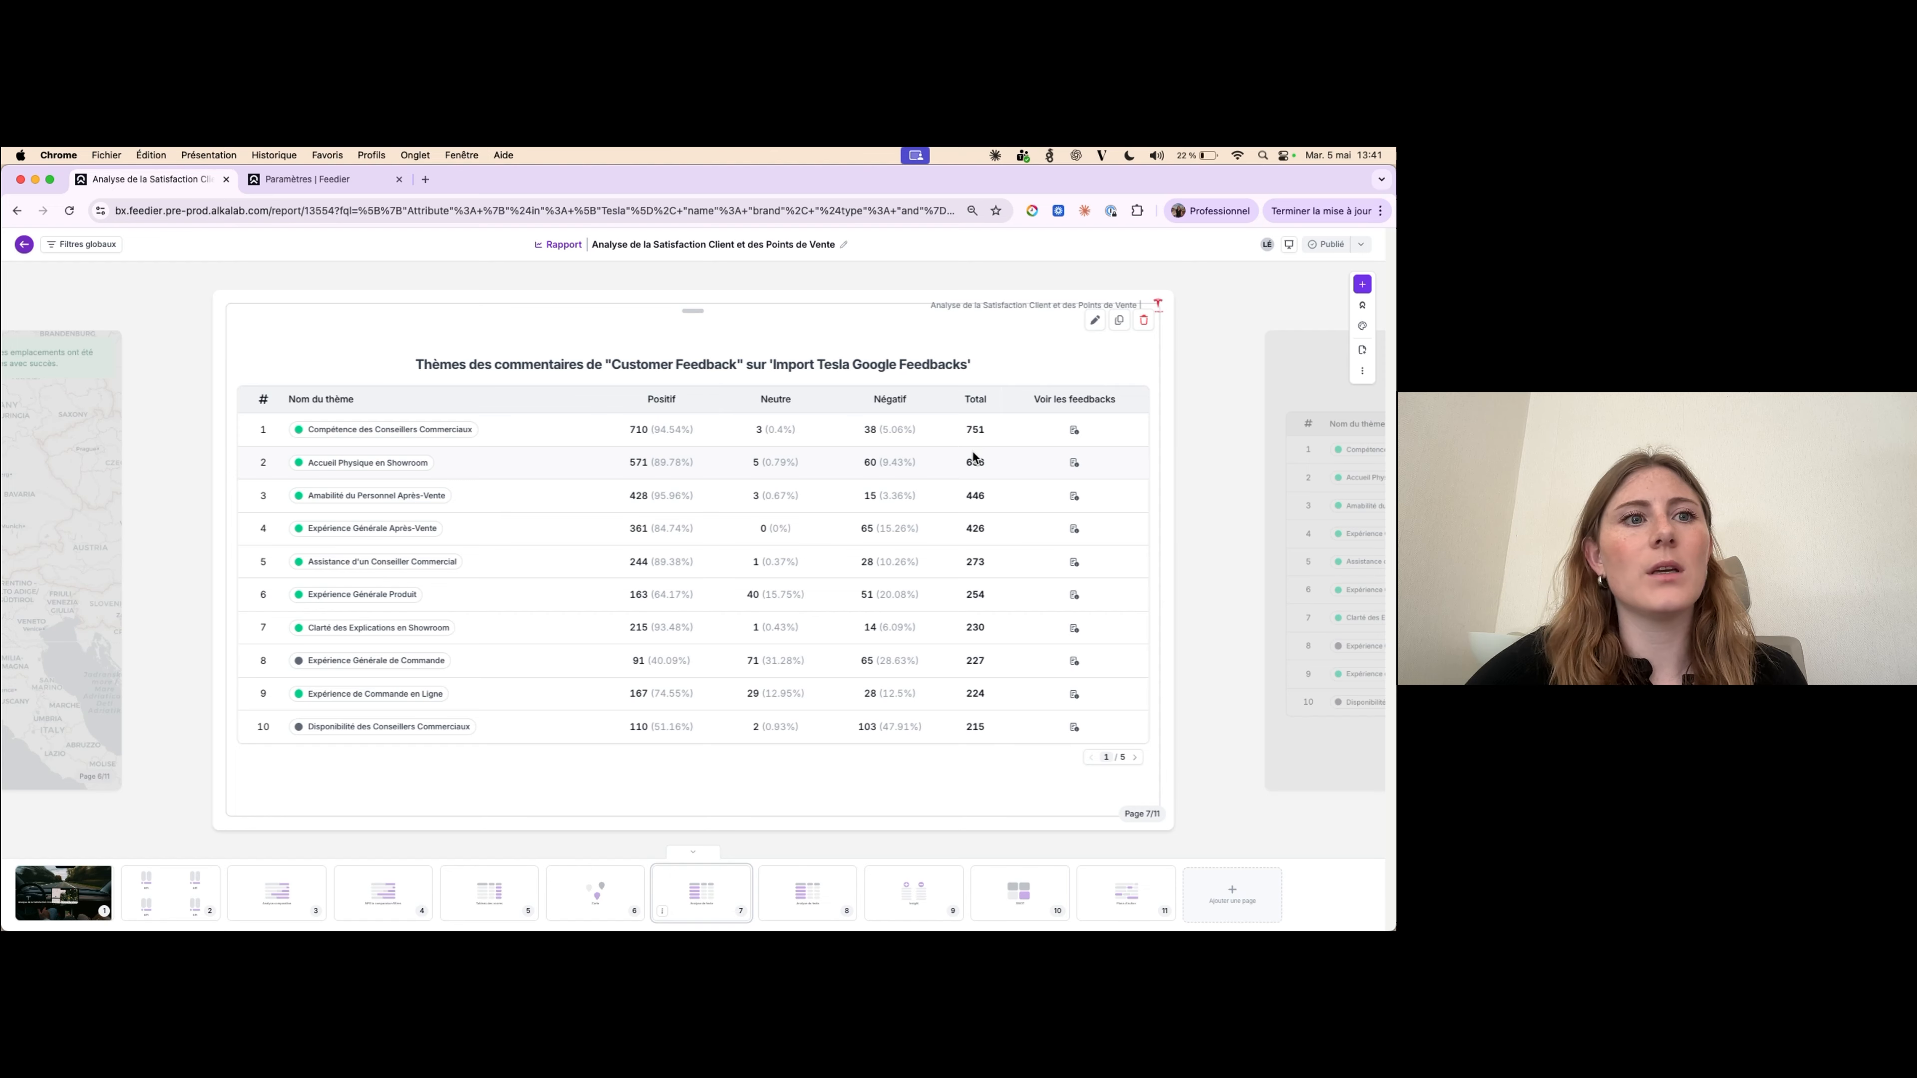
left_click(905, 898)
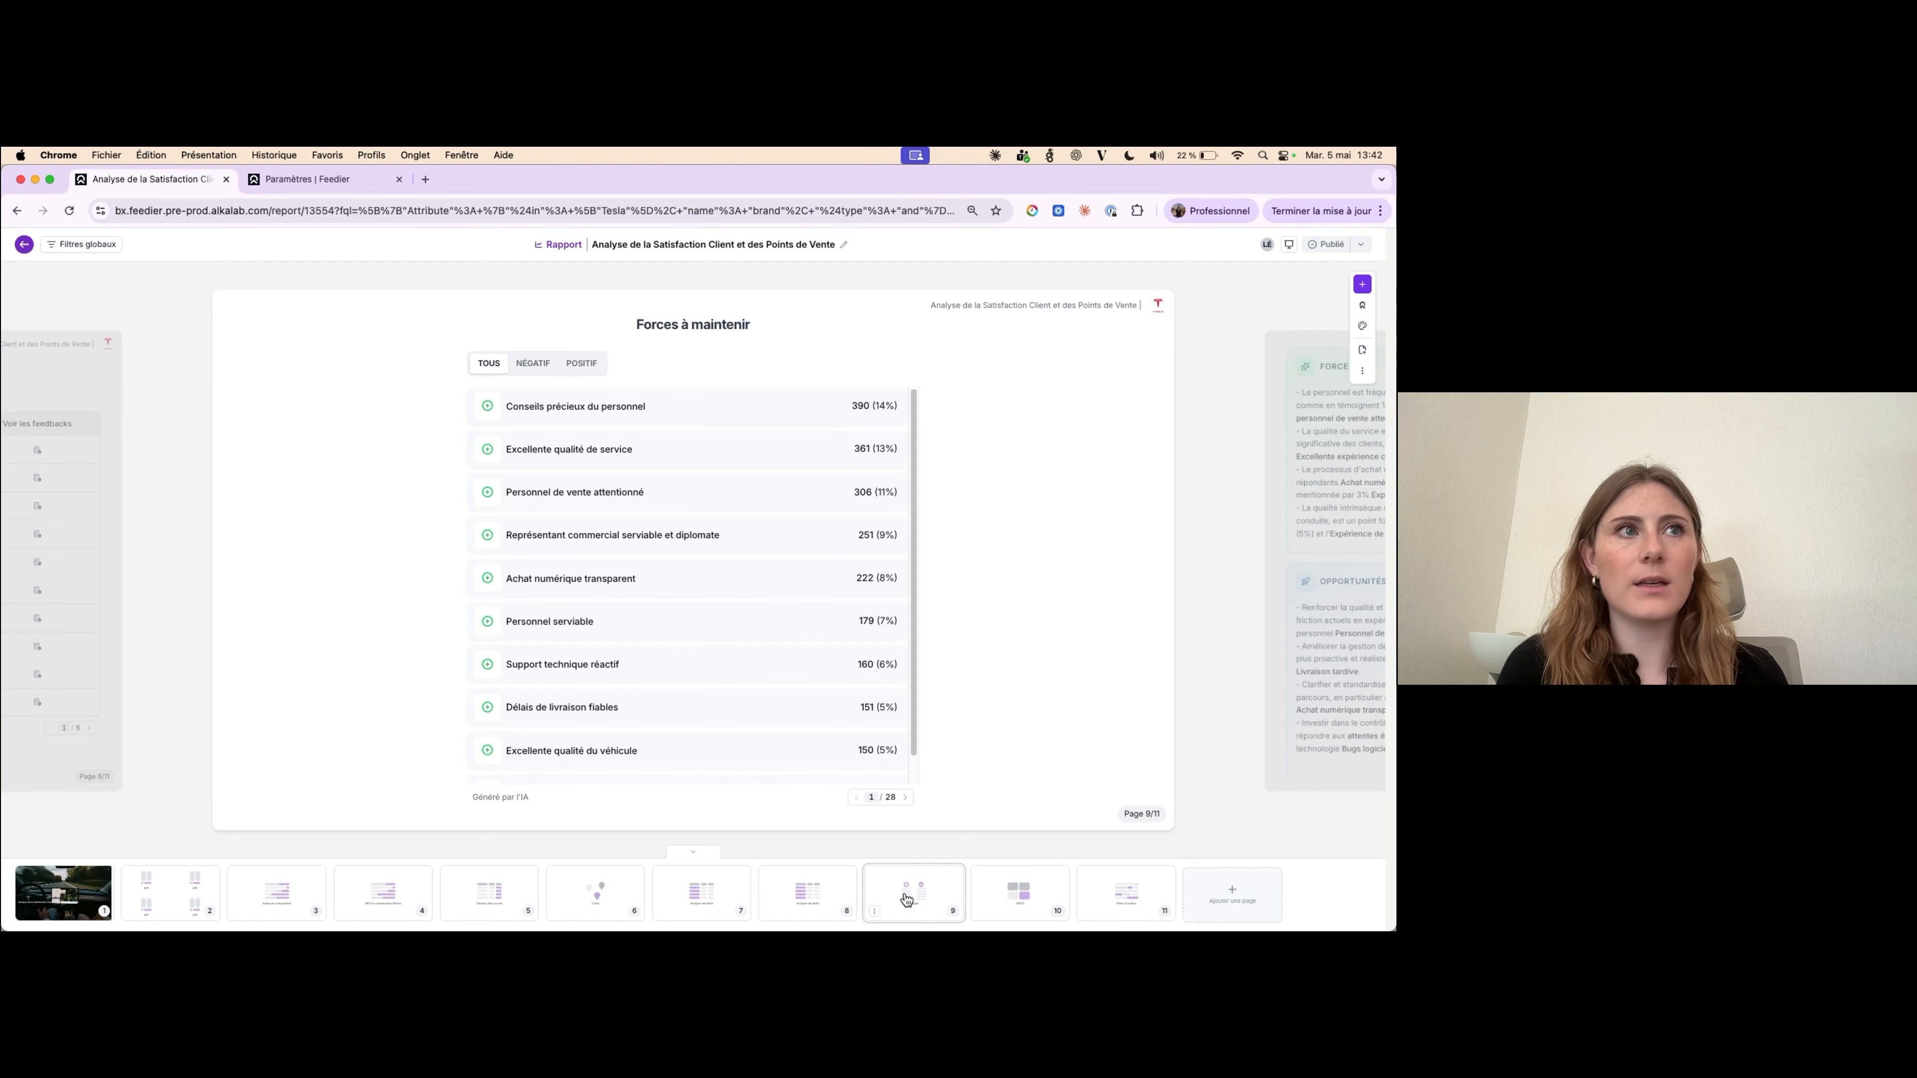
left_click(527, 367)
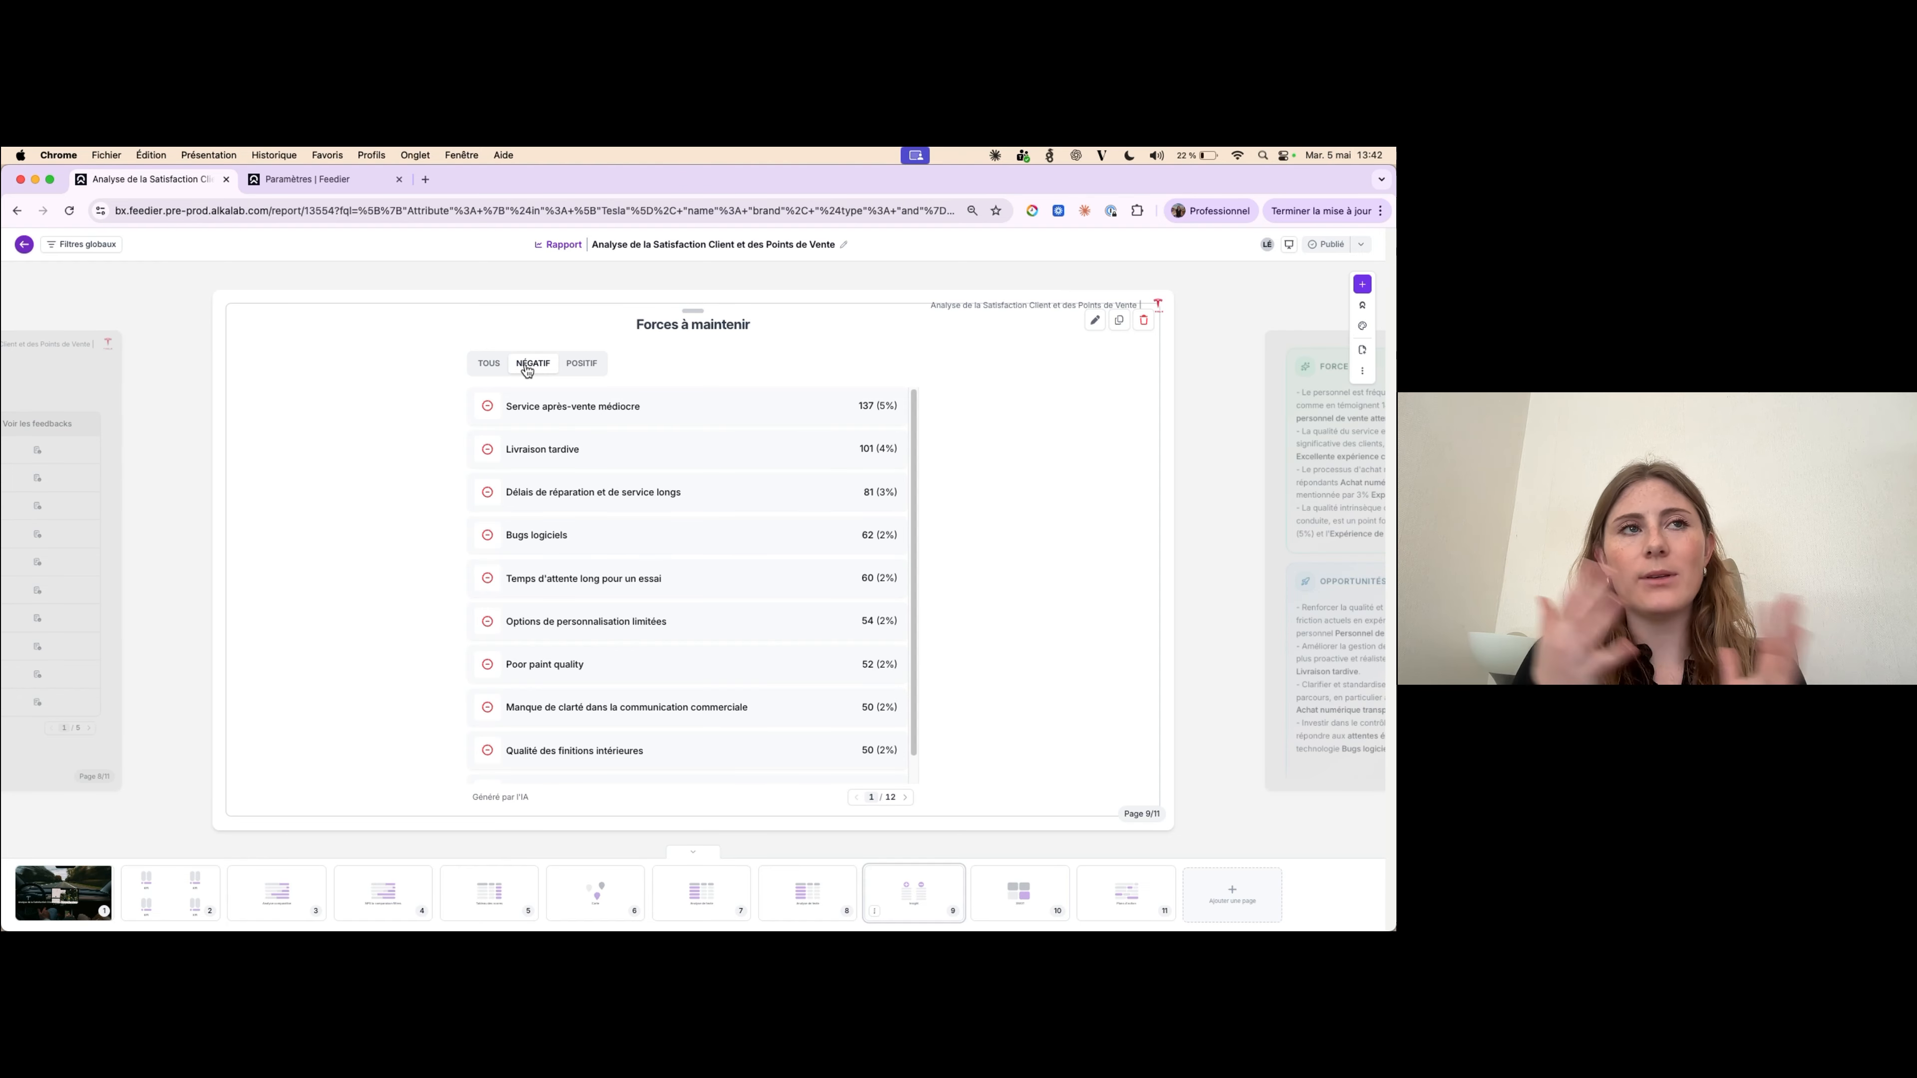
left_click(488, 365)
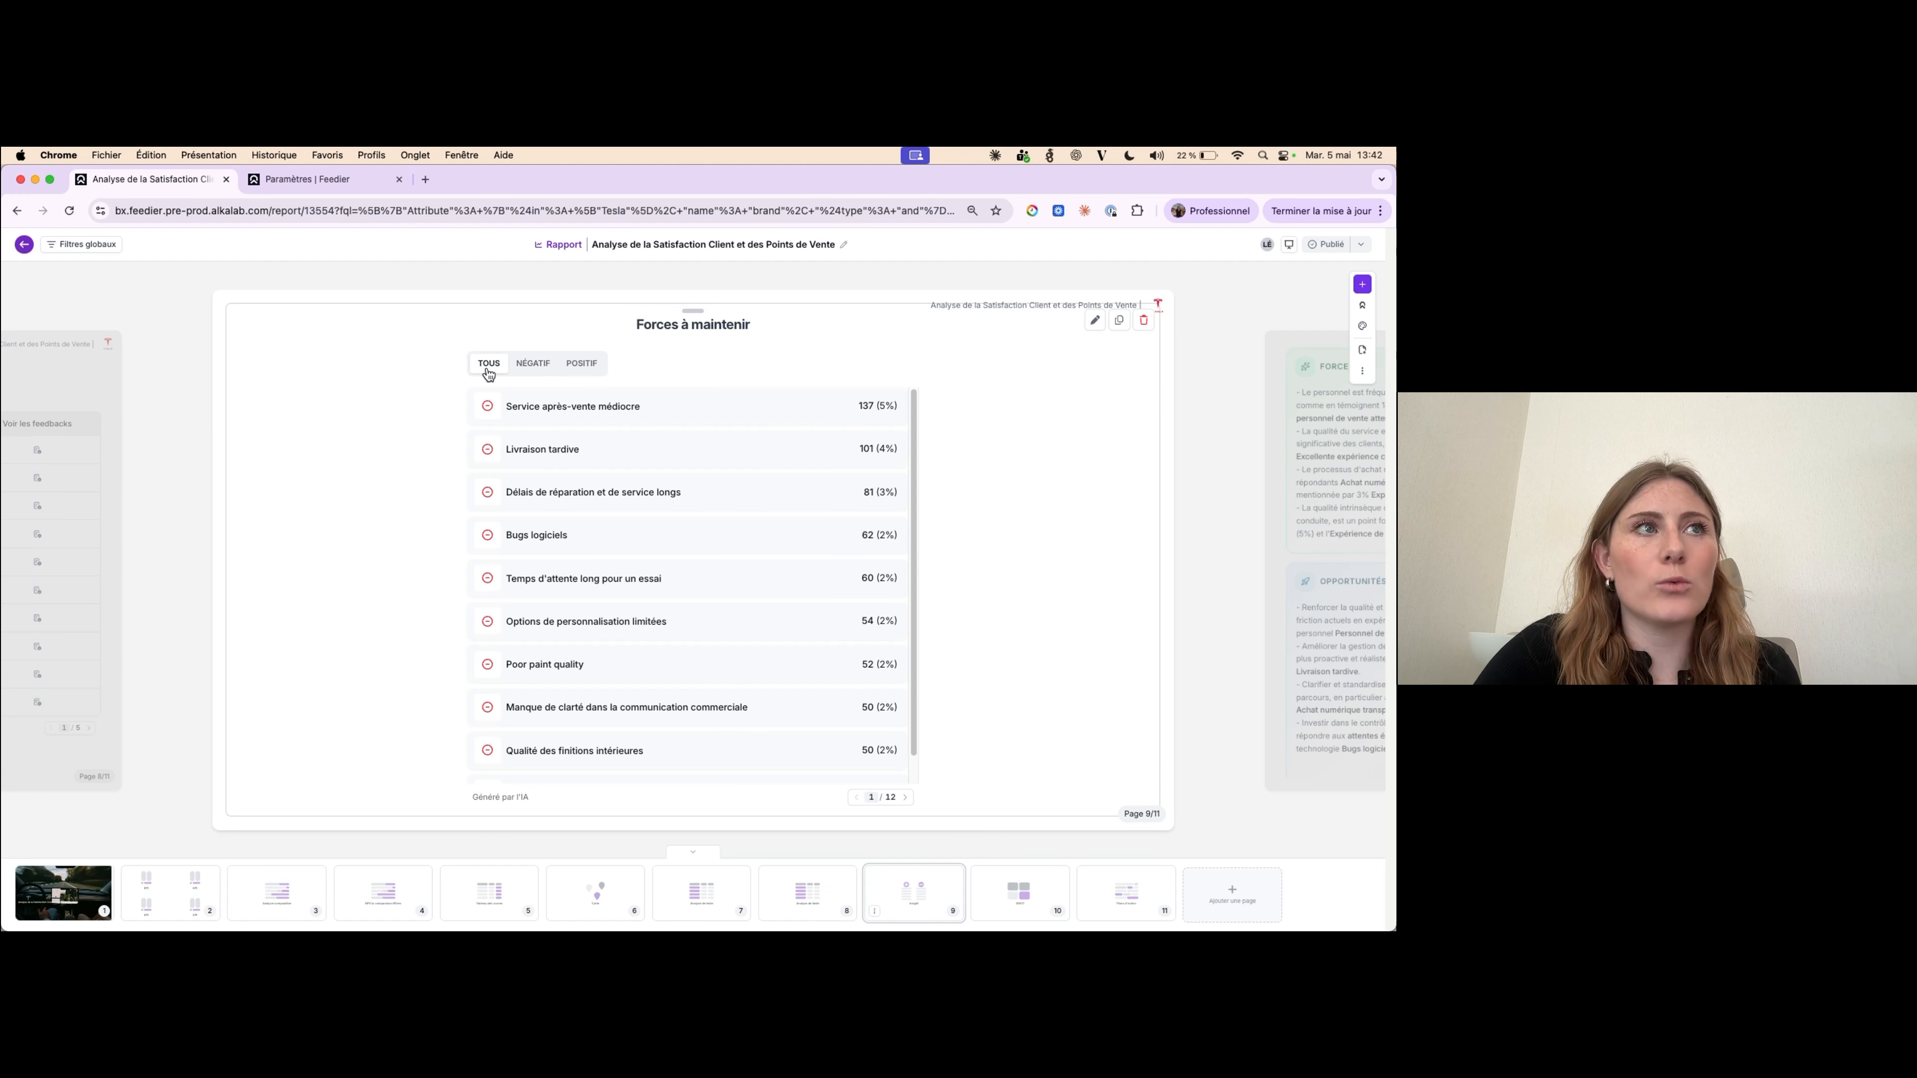
- Open the Forces à maintenir component's settings and review its Focus sur and Type options without applying changes
left_click(1093, 323)
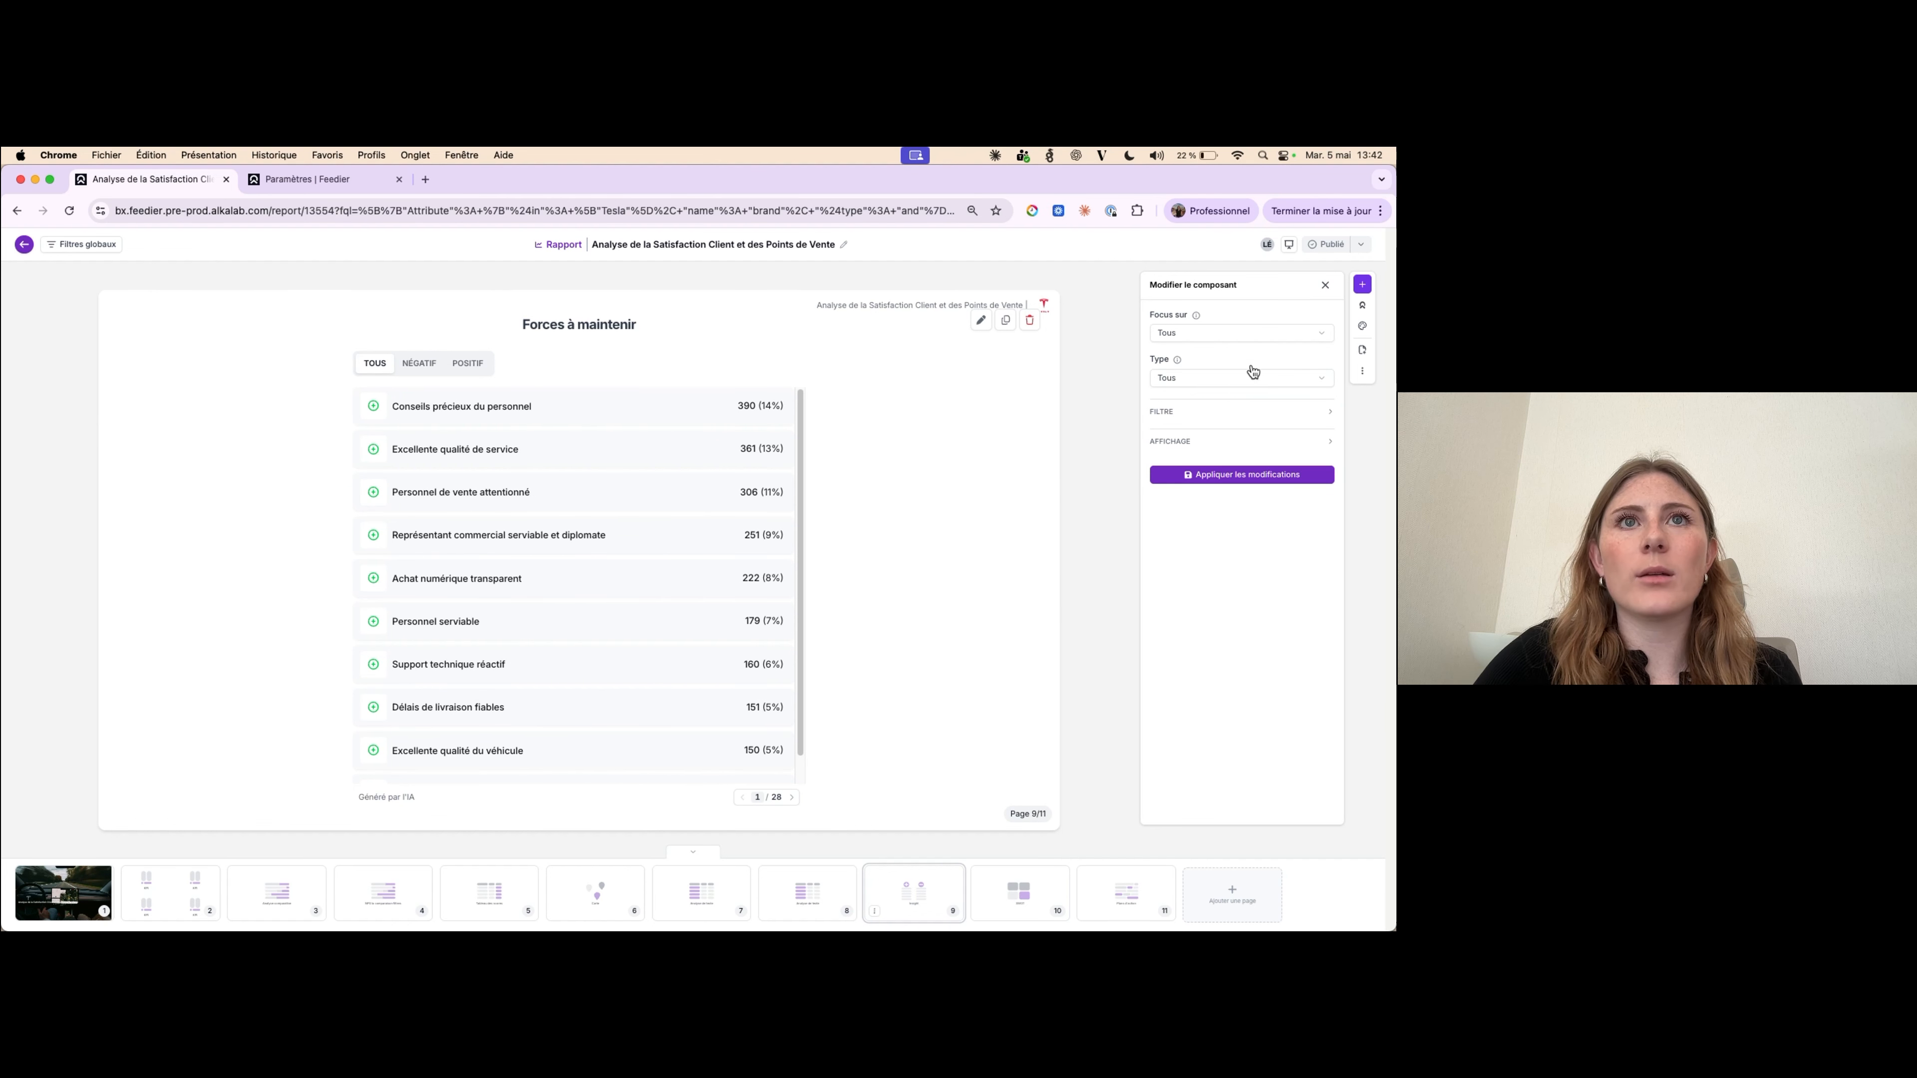
left_click(1188, 332)
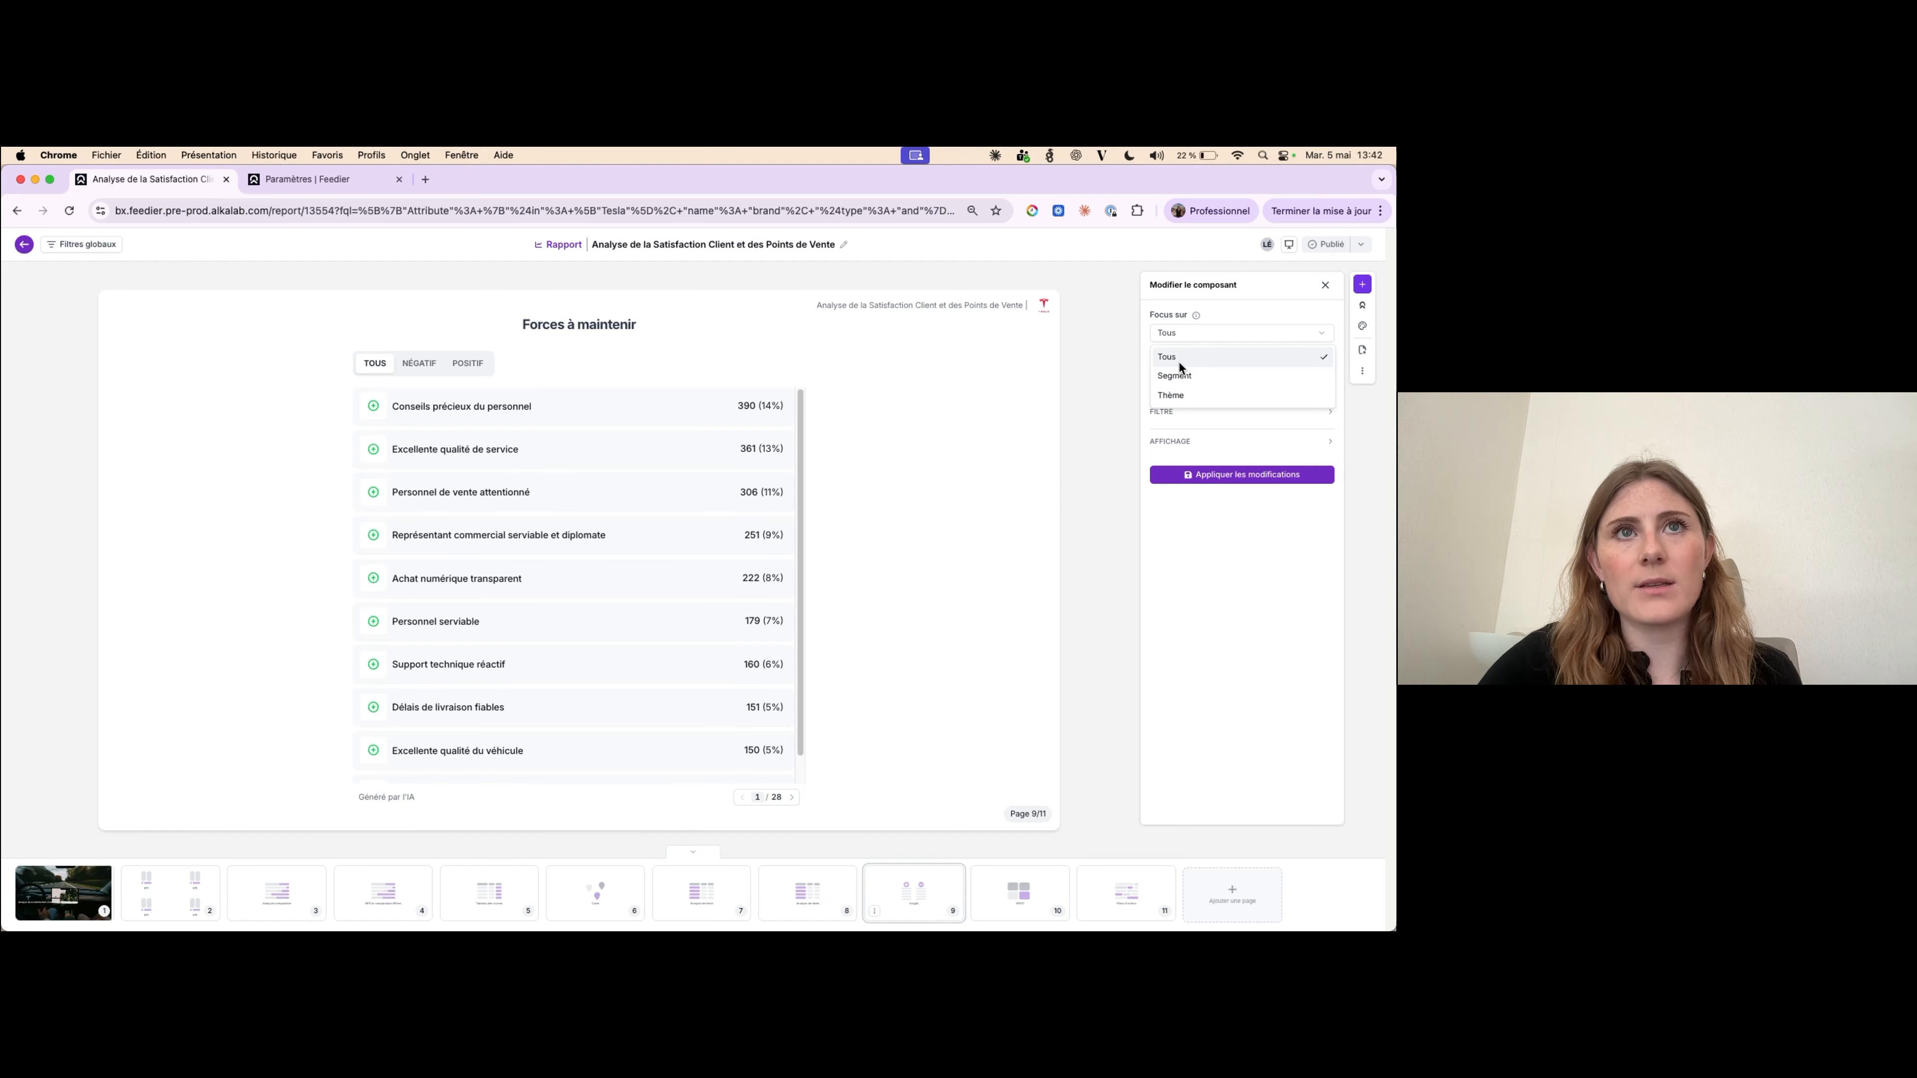
left_click(1181, 396)
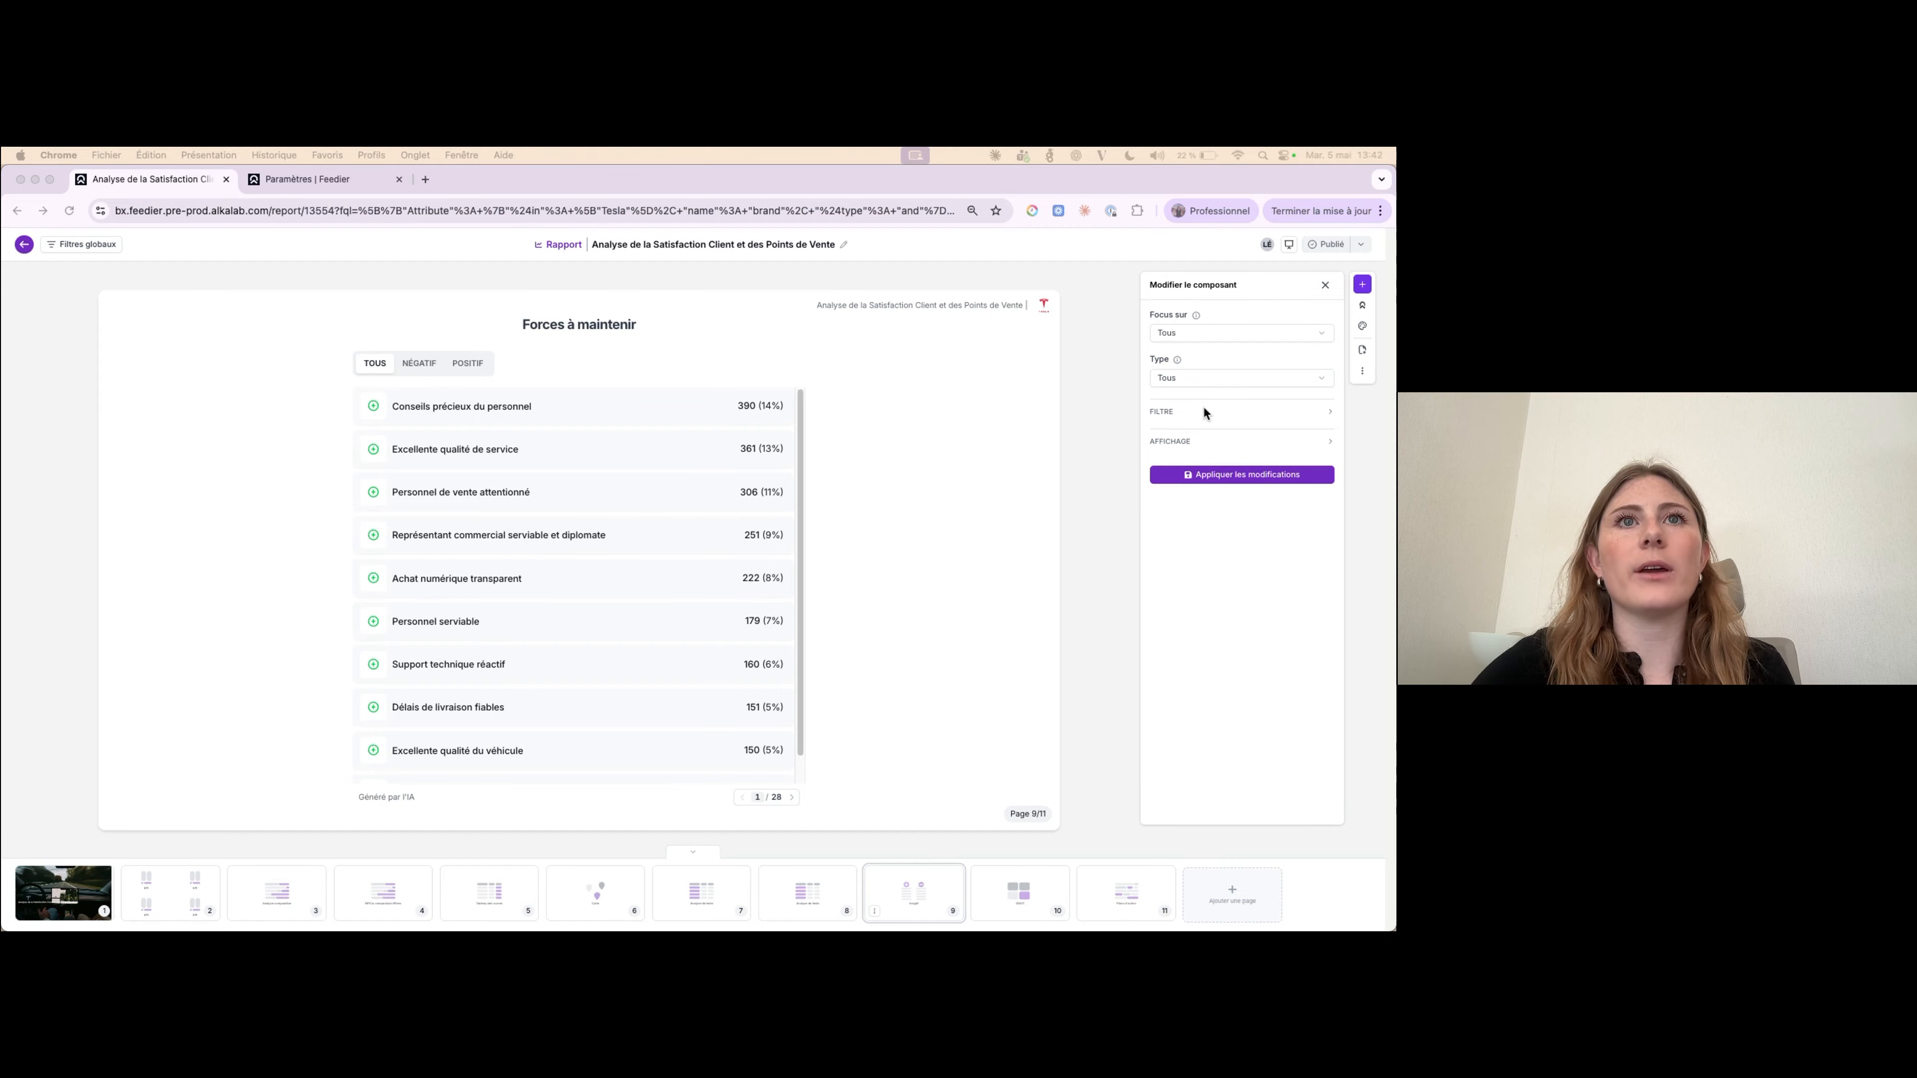
left_click(1174, 382)
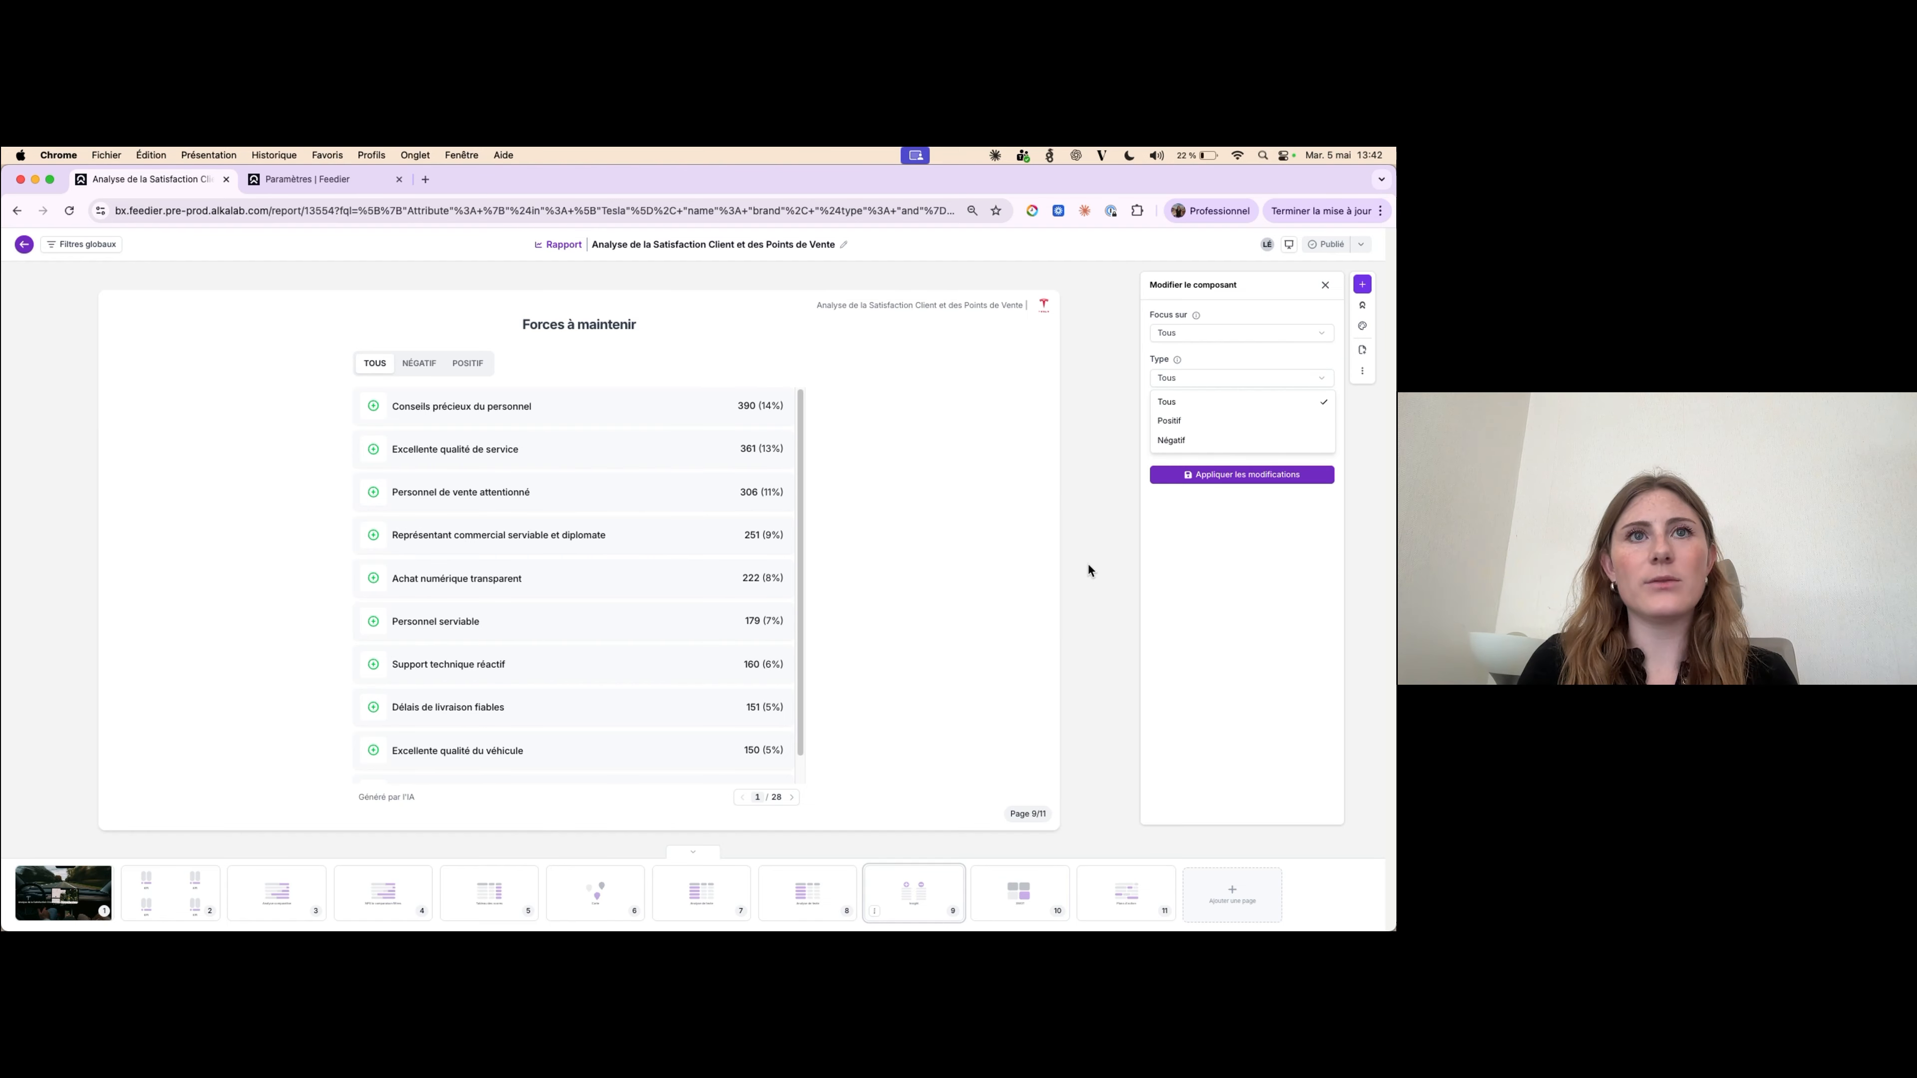
left_click(1074, 467)
- Compare the Tous and Négatif views of the Forces à maintenir list, ending on Négatif
left_click(404, 369)
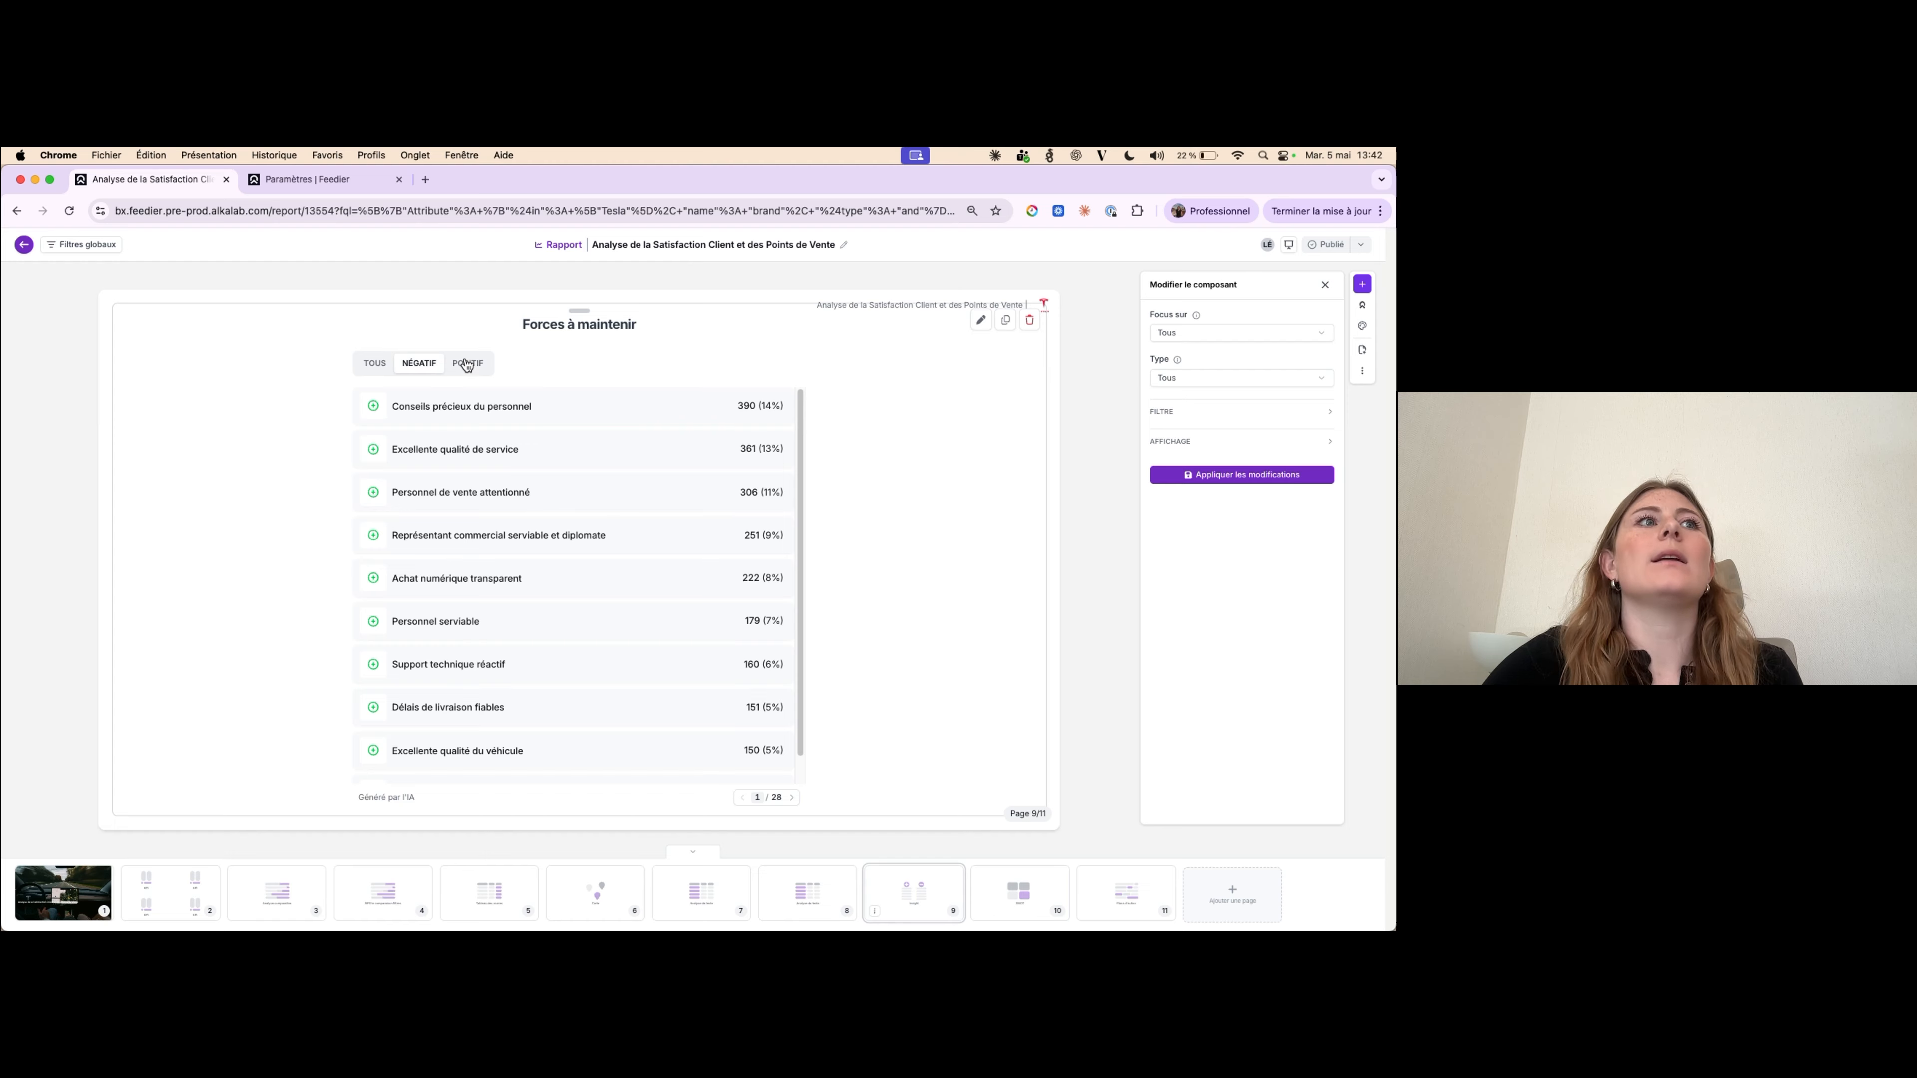
left_click(378, 364)
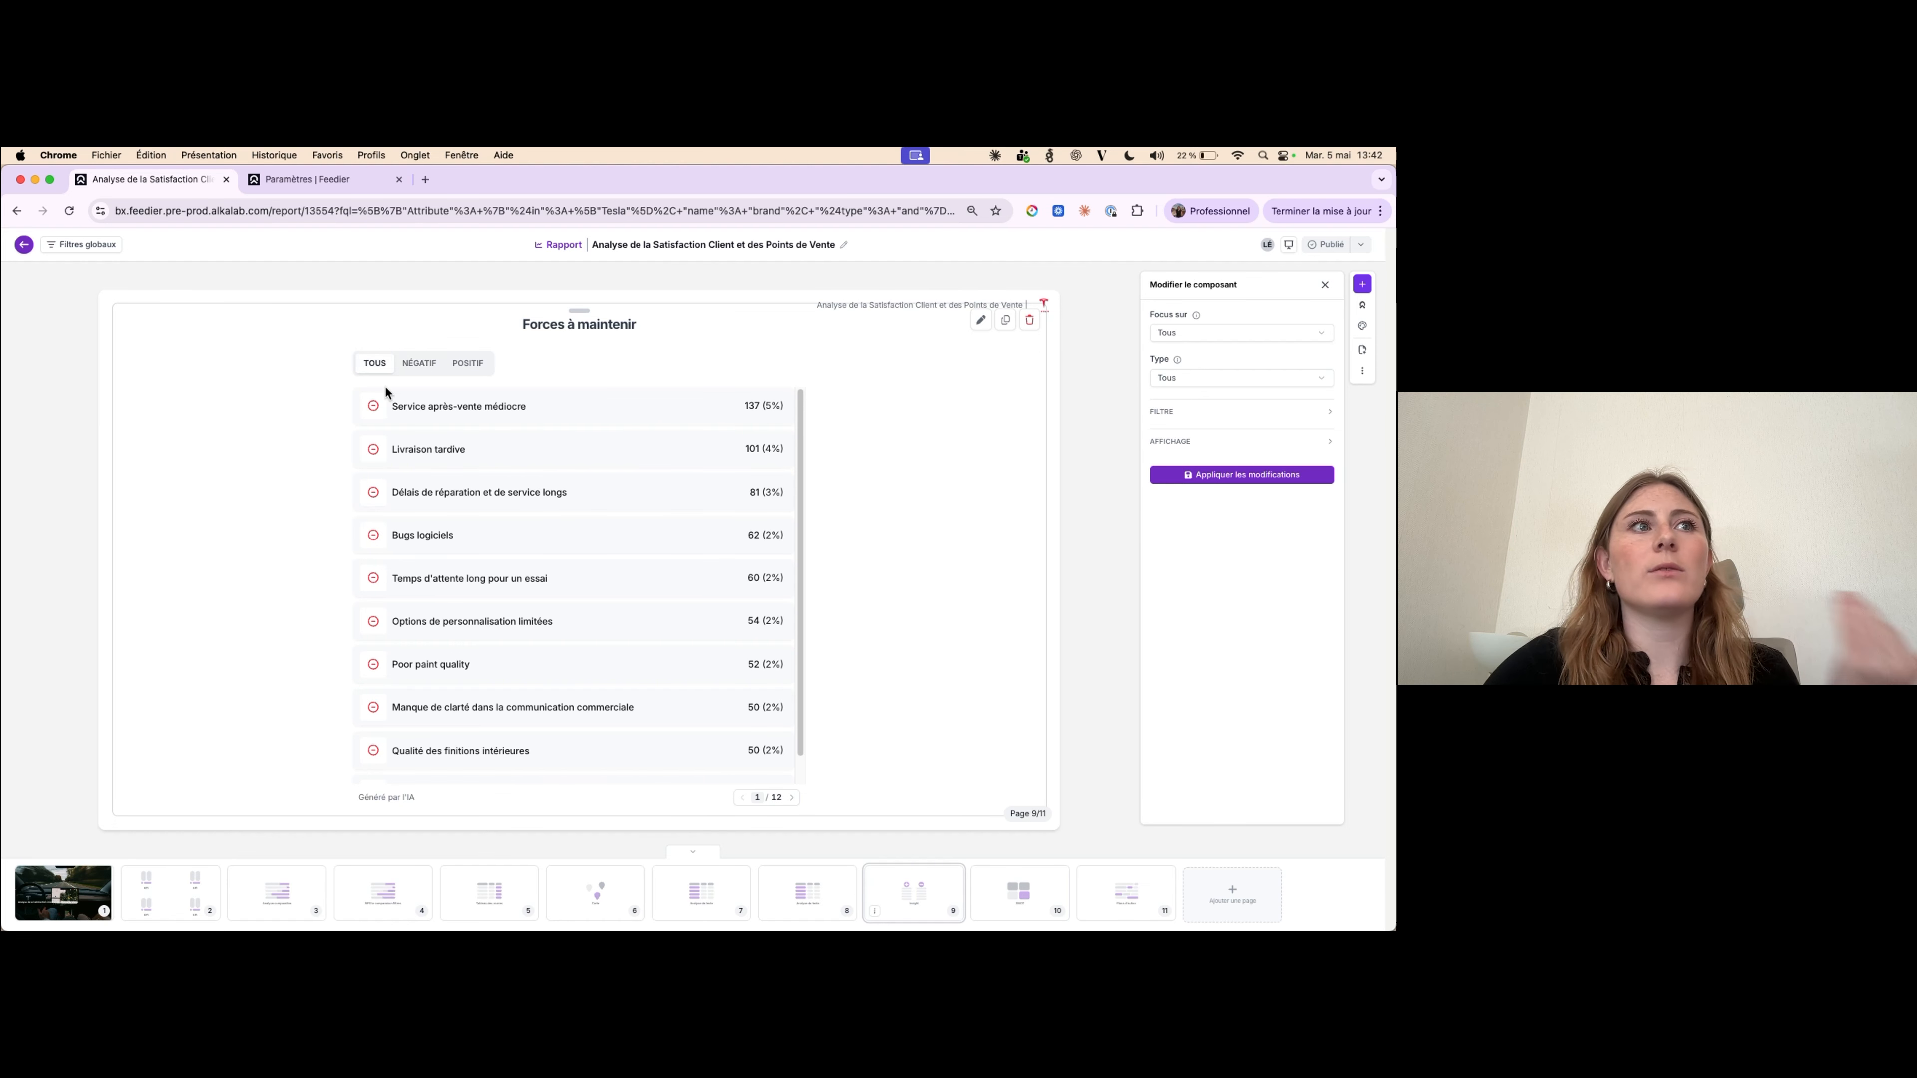
left_click_drag(802, 430, 802, 508)
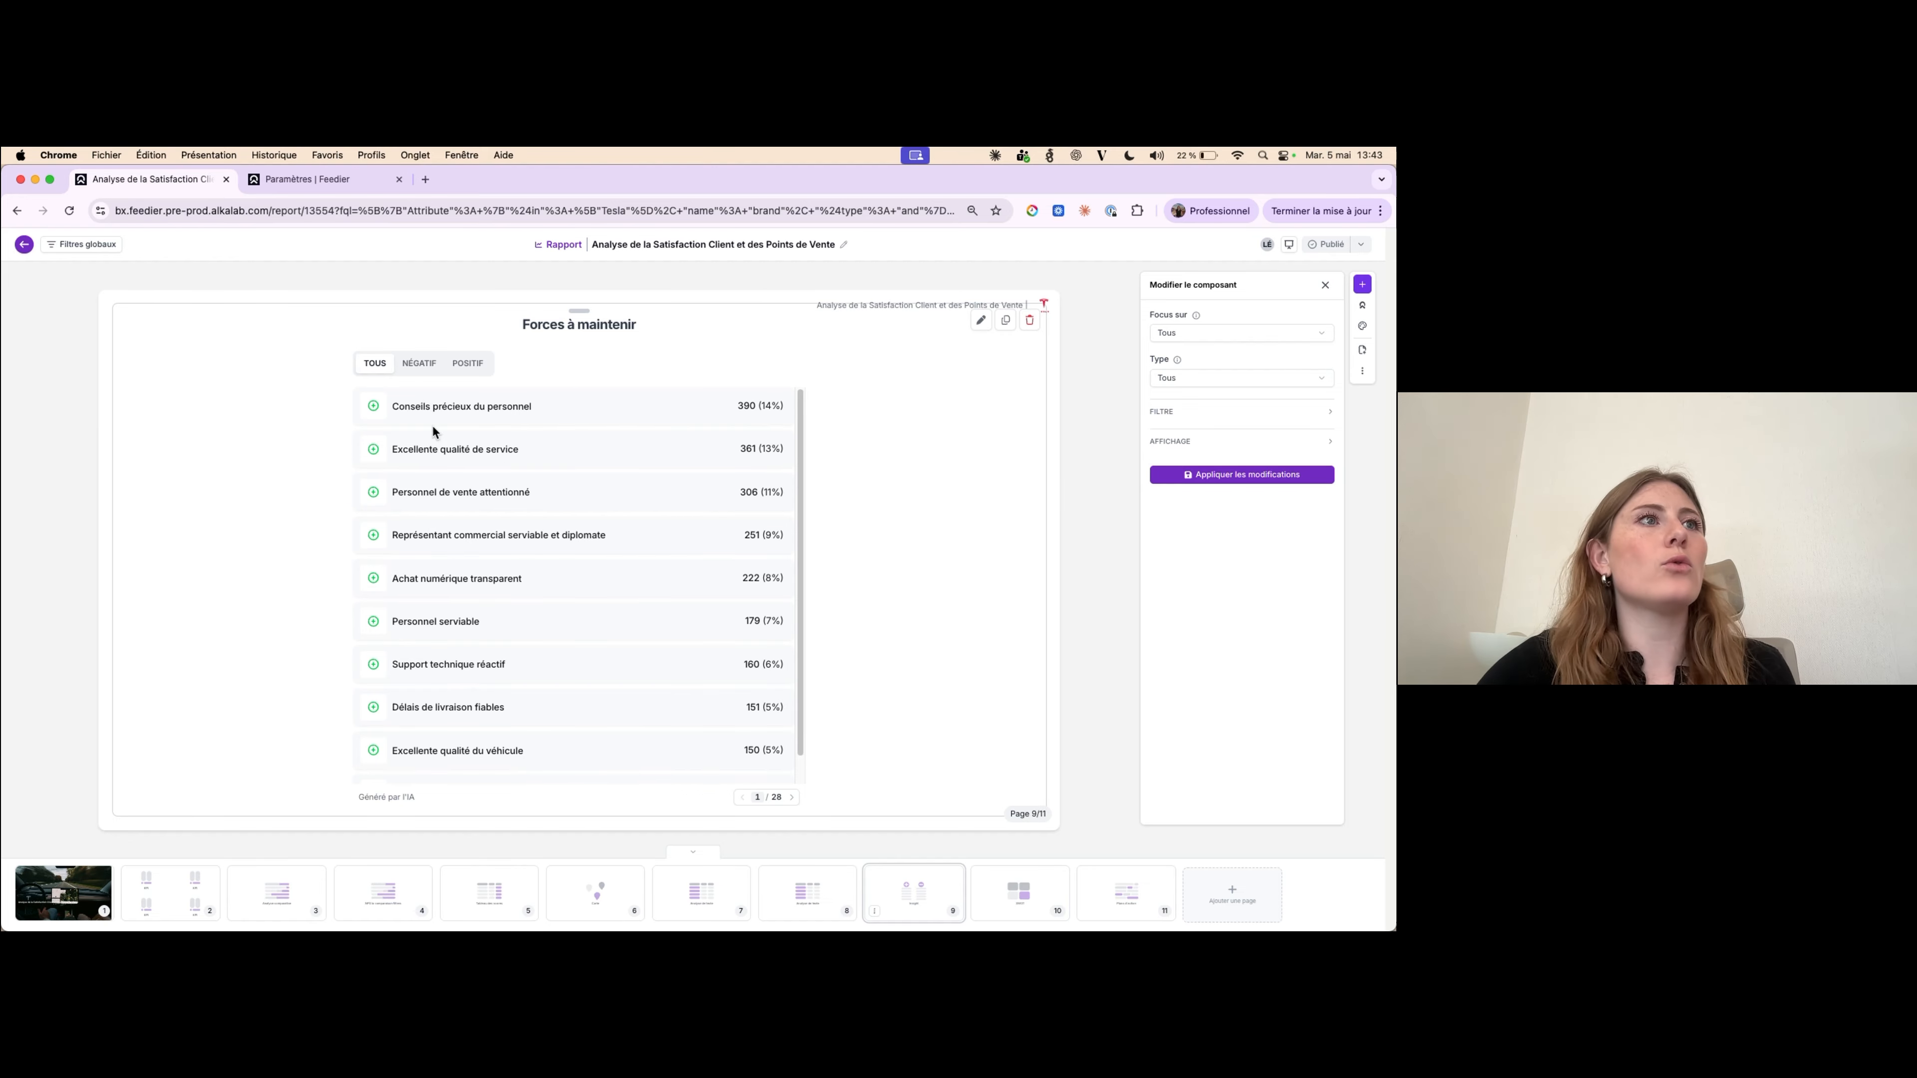
left_click(421, 366)
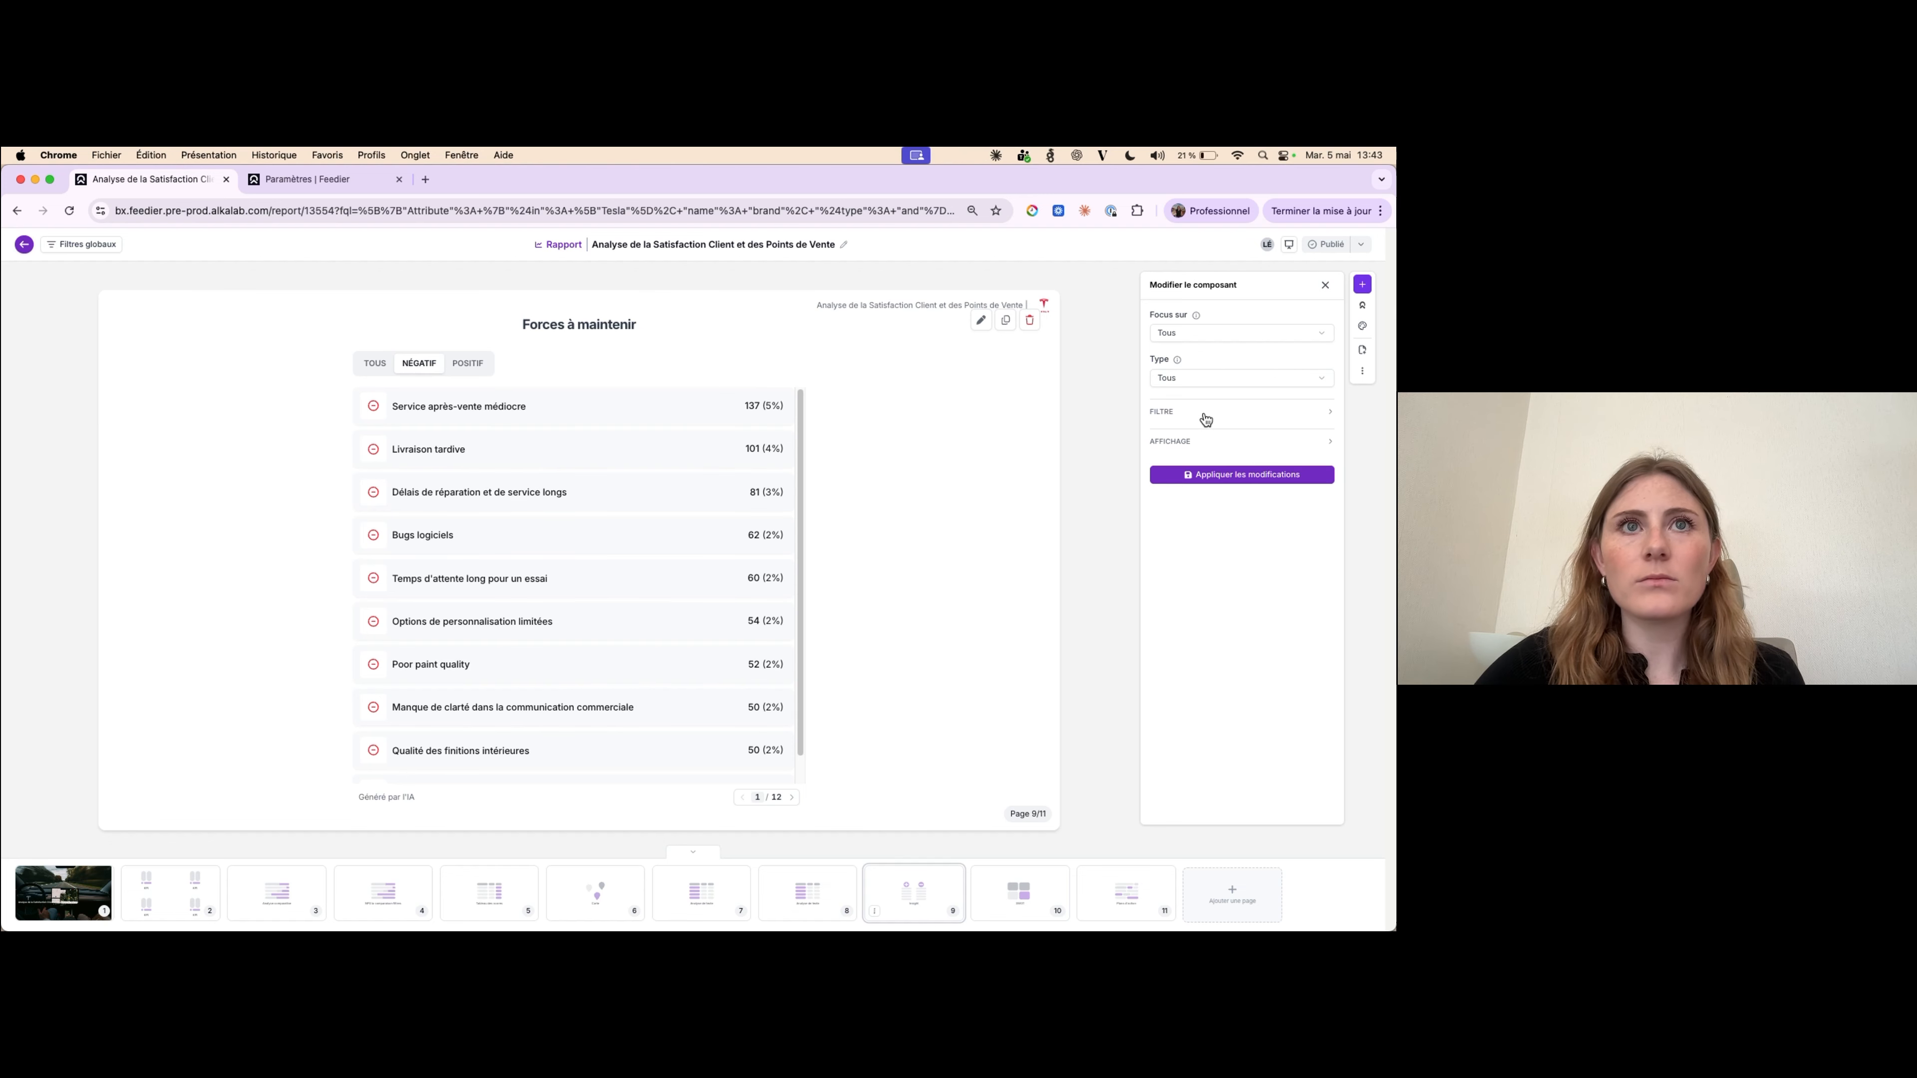
- Show the SWOT analysis on page 10 and review the components available to add, including SWOT
left_click(1026, 894)
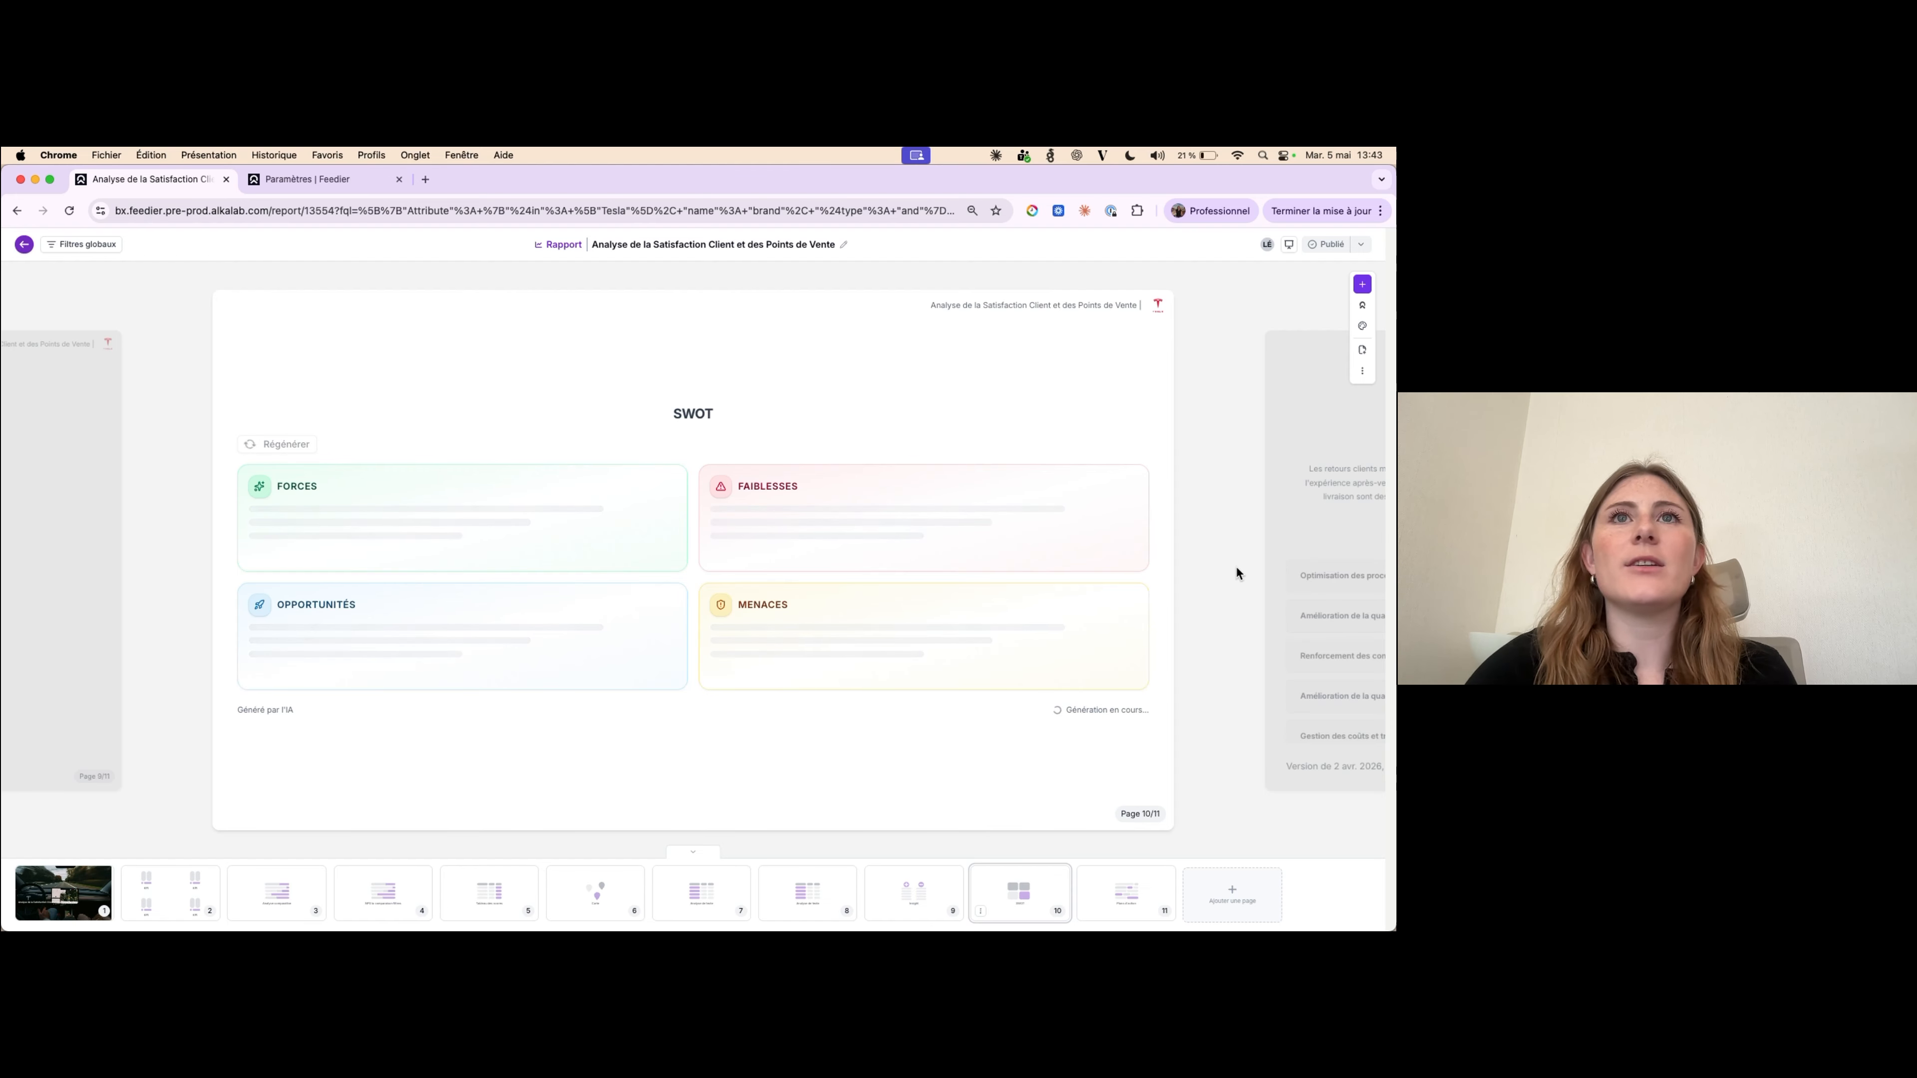
left_click(1363, 285)
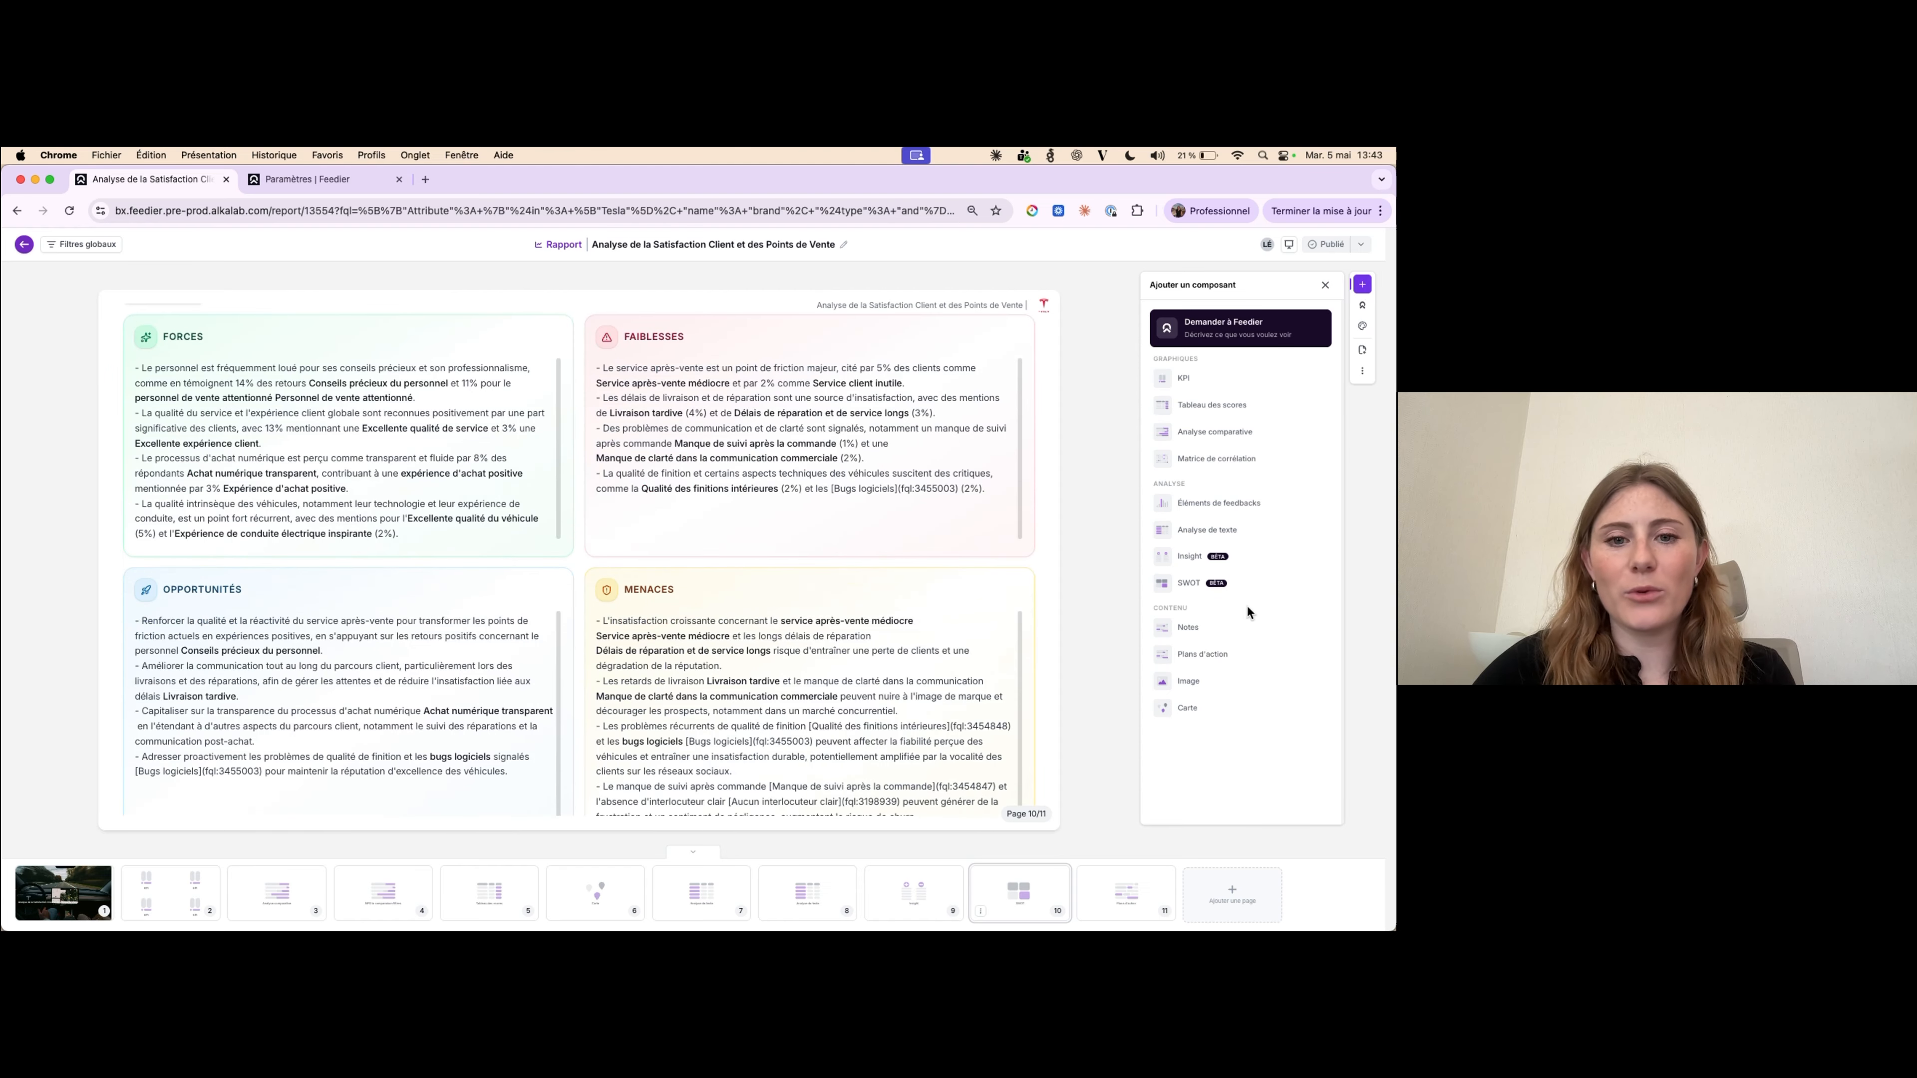
left_click(1250, 779)
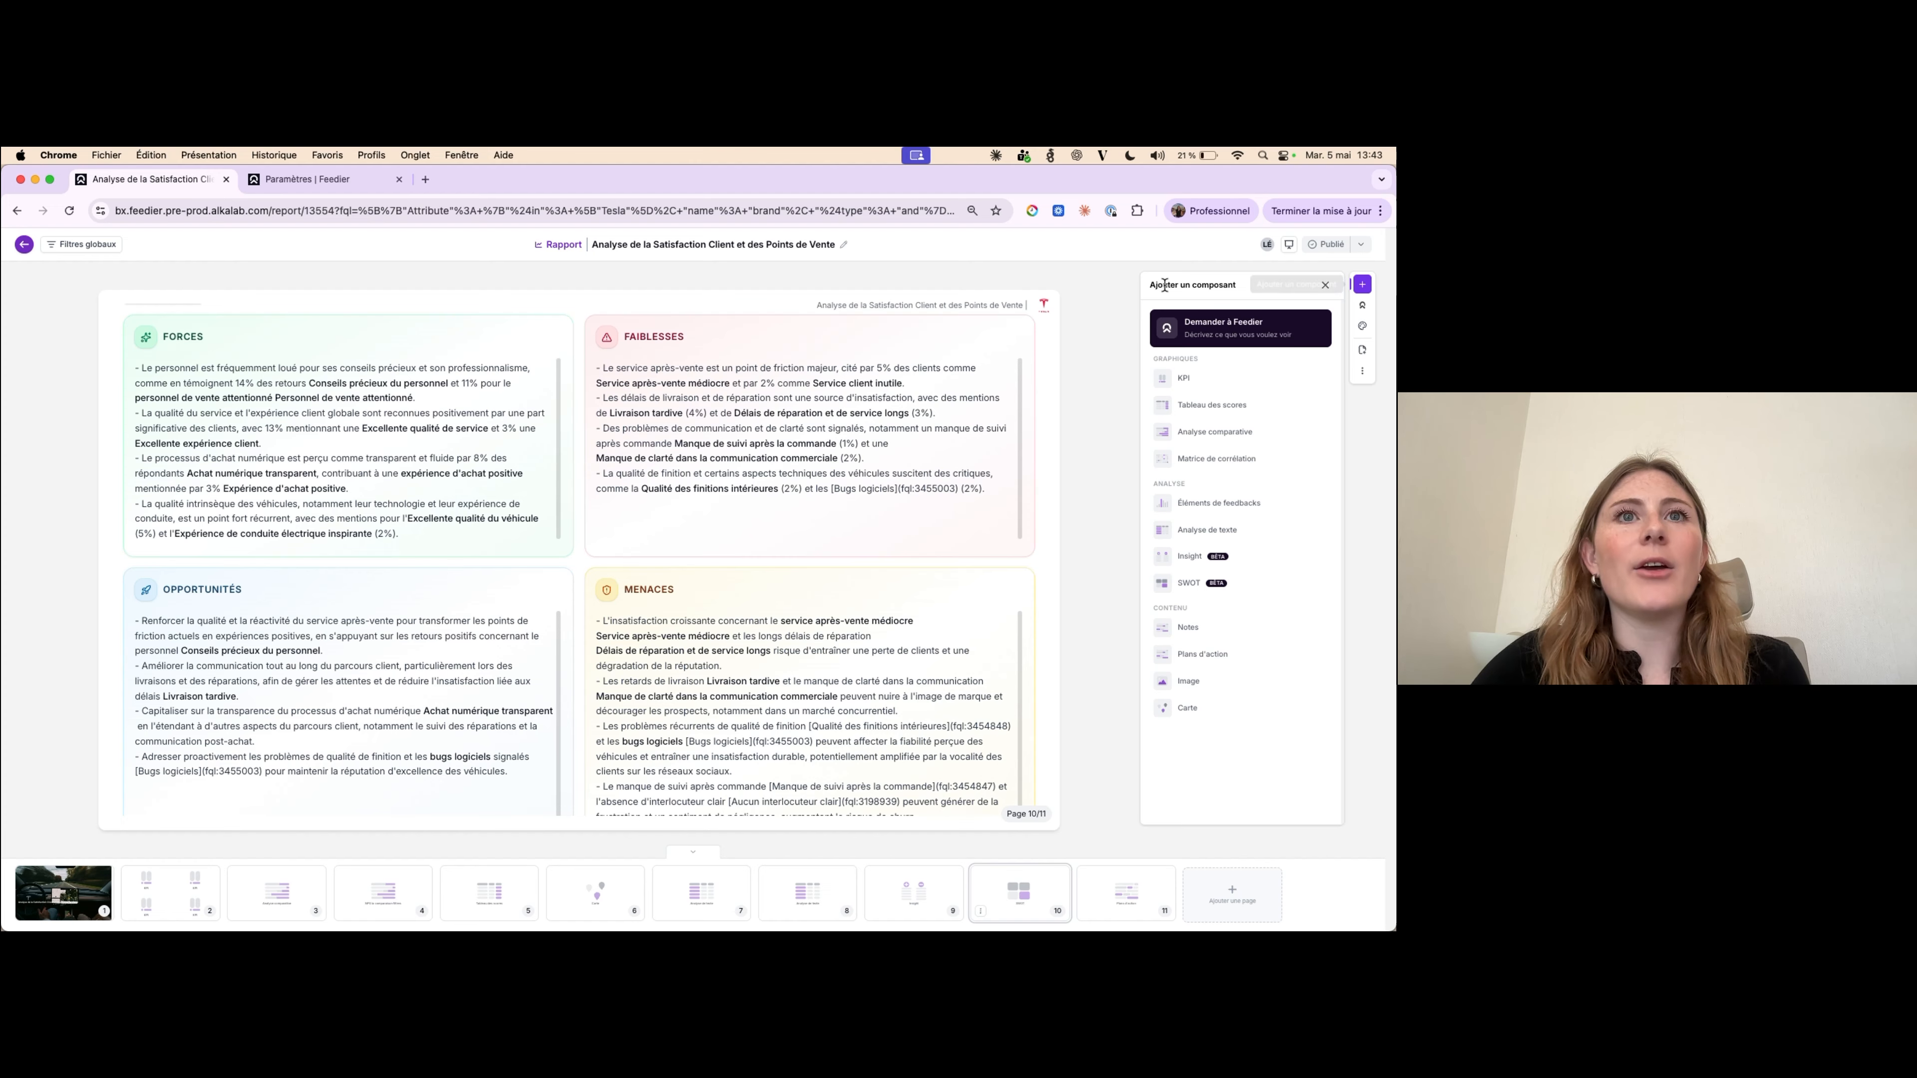
mouse_move(1209, 589)
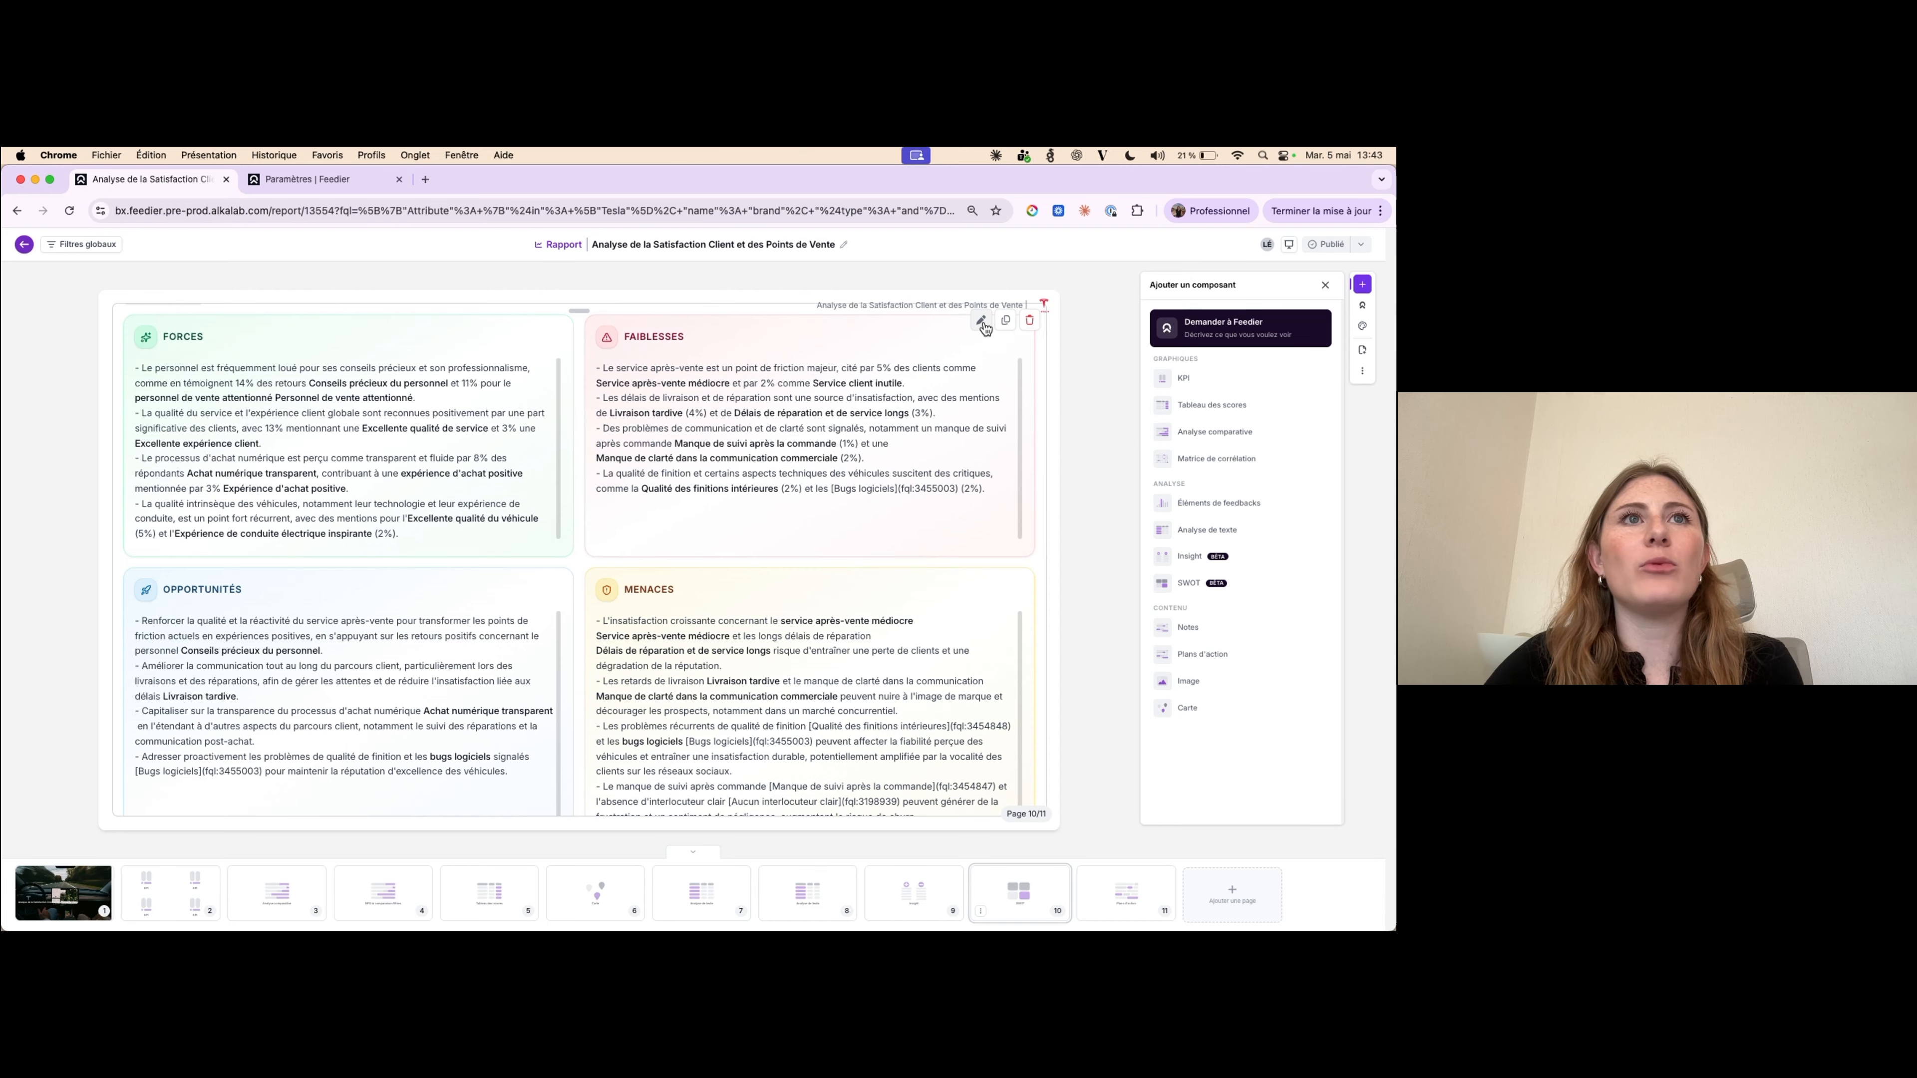
- Review the SWOT component's focus, filter and title settings and its Menaces section without changing anything
left_click(981, 321)
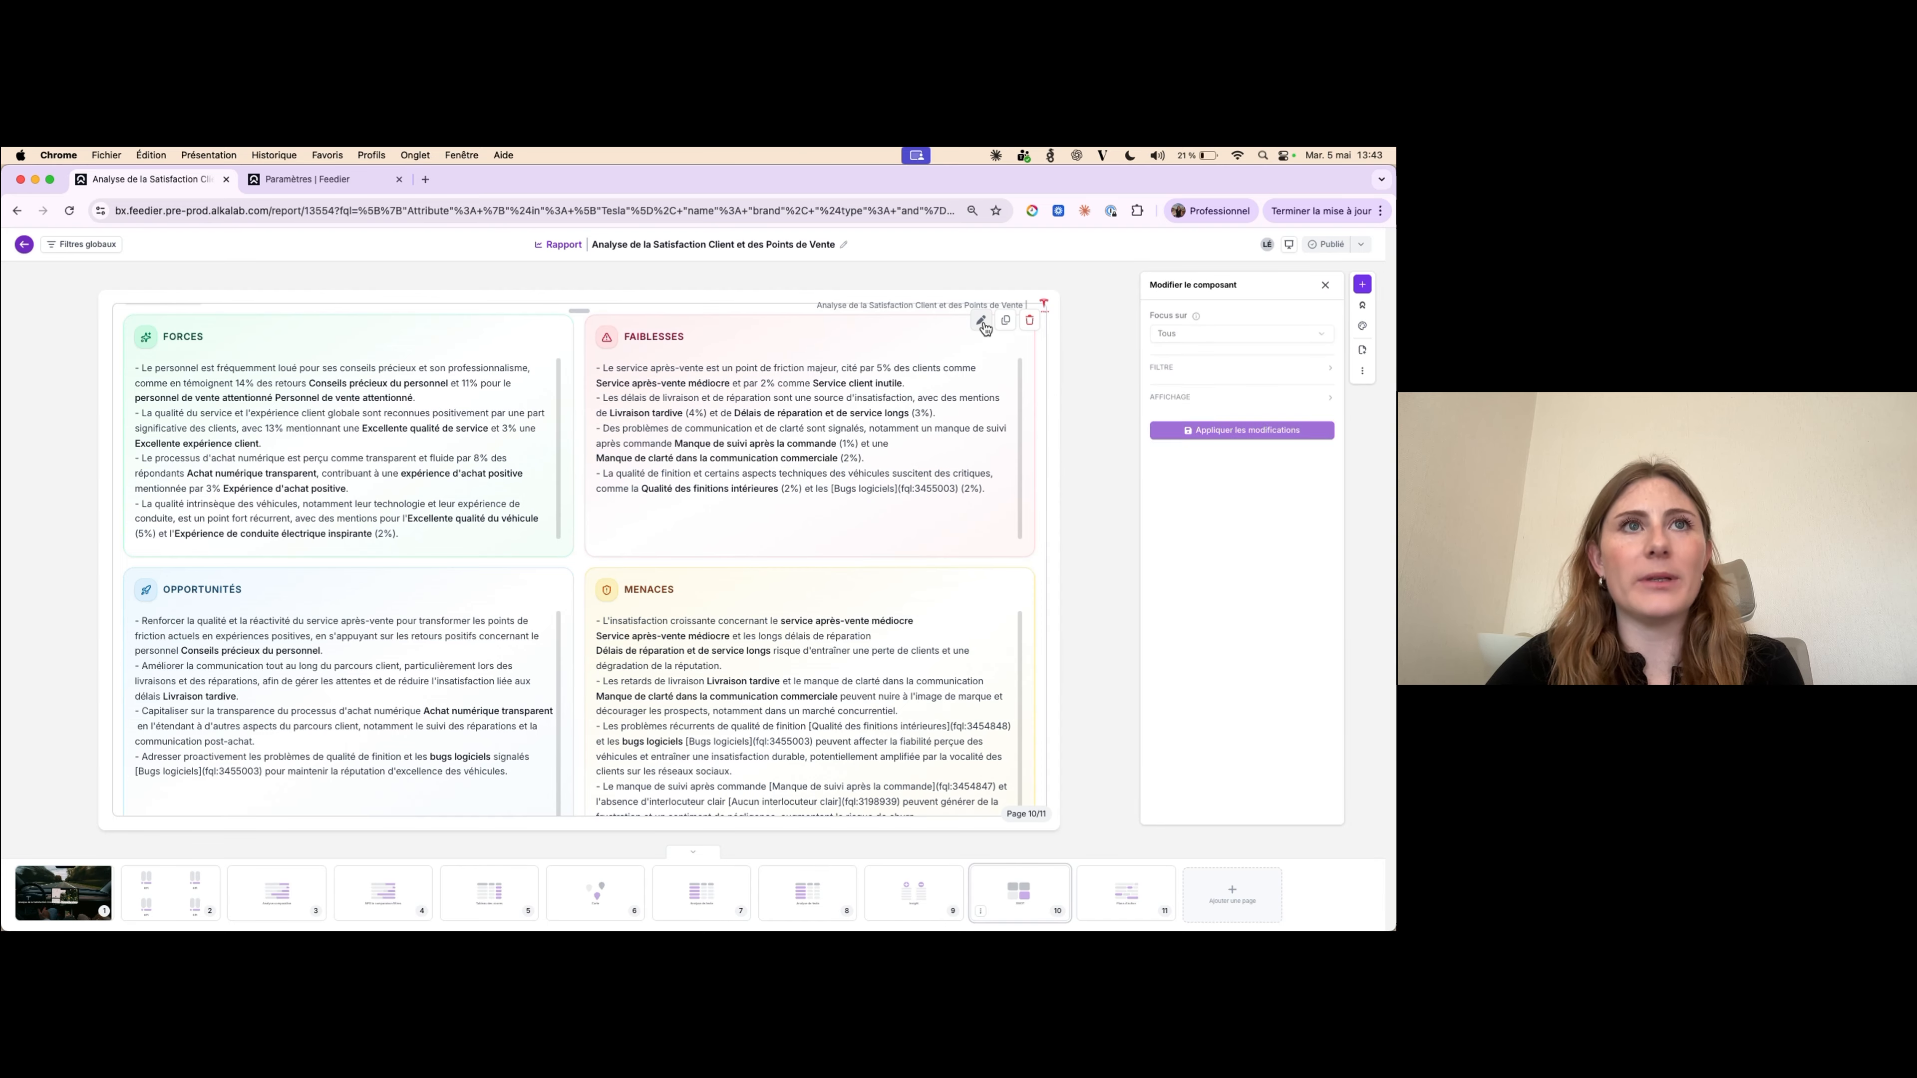
left_click(1184, 365)
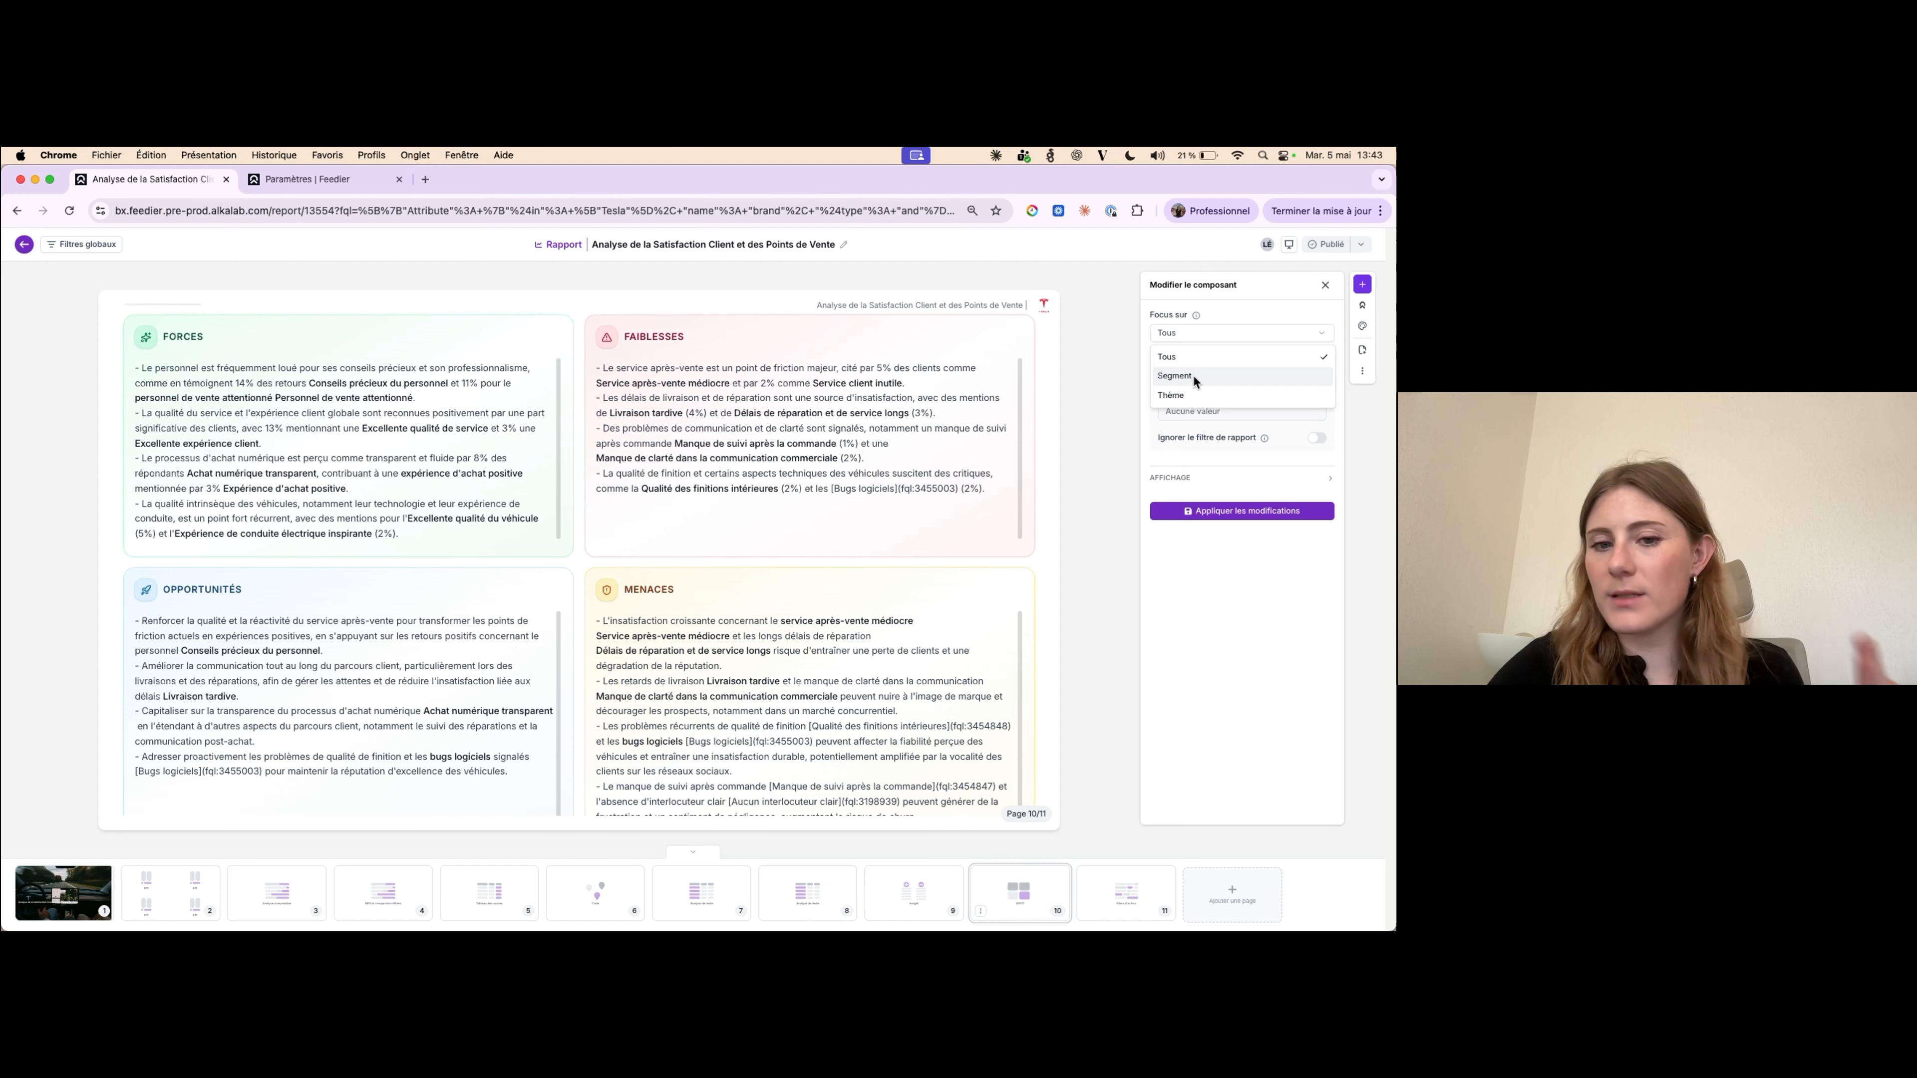
left_click(1110, 395)
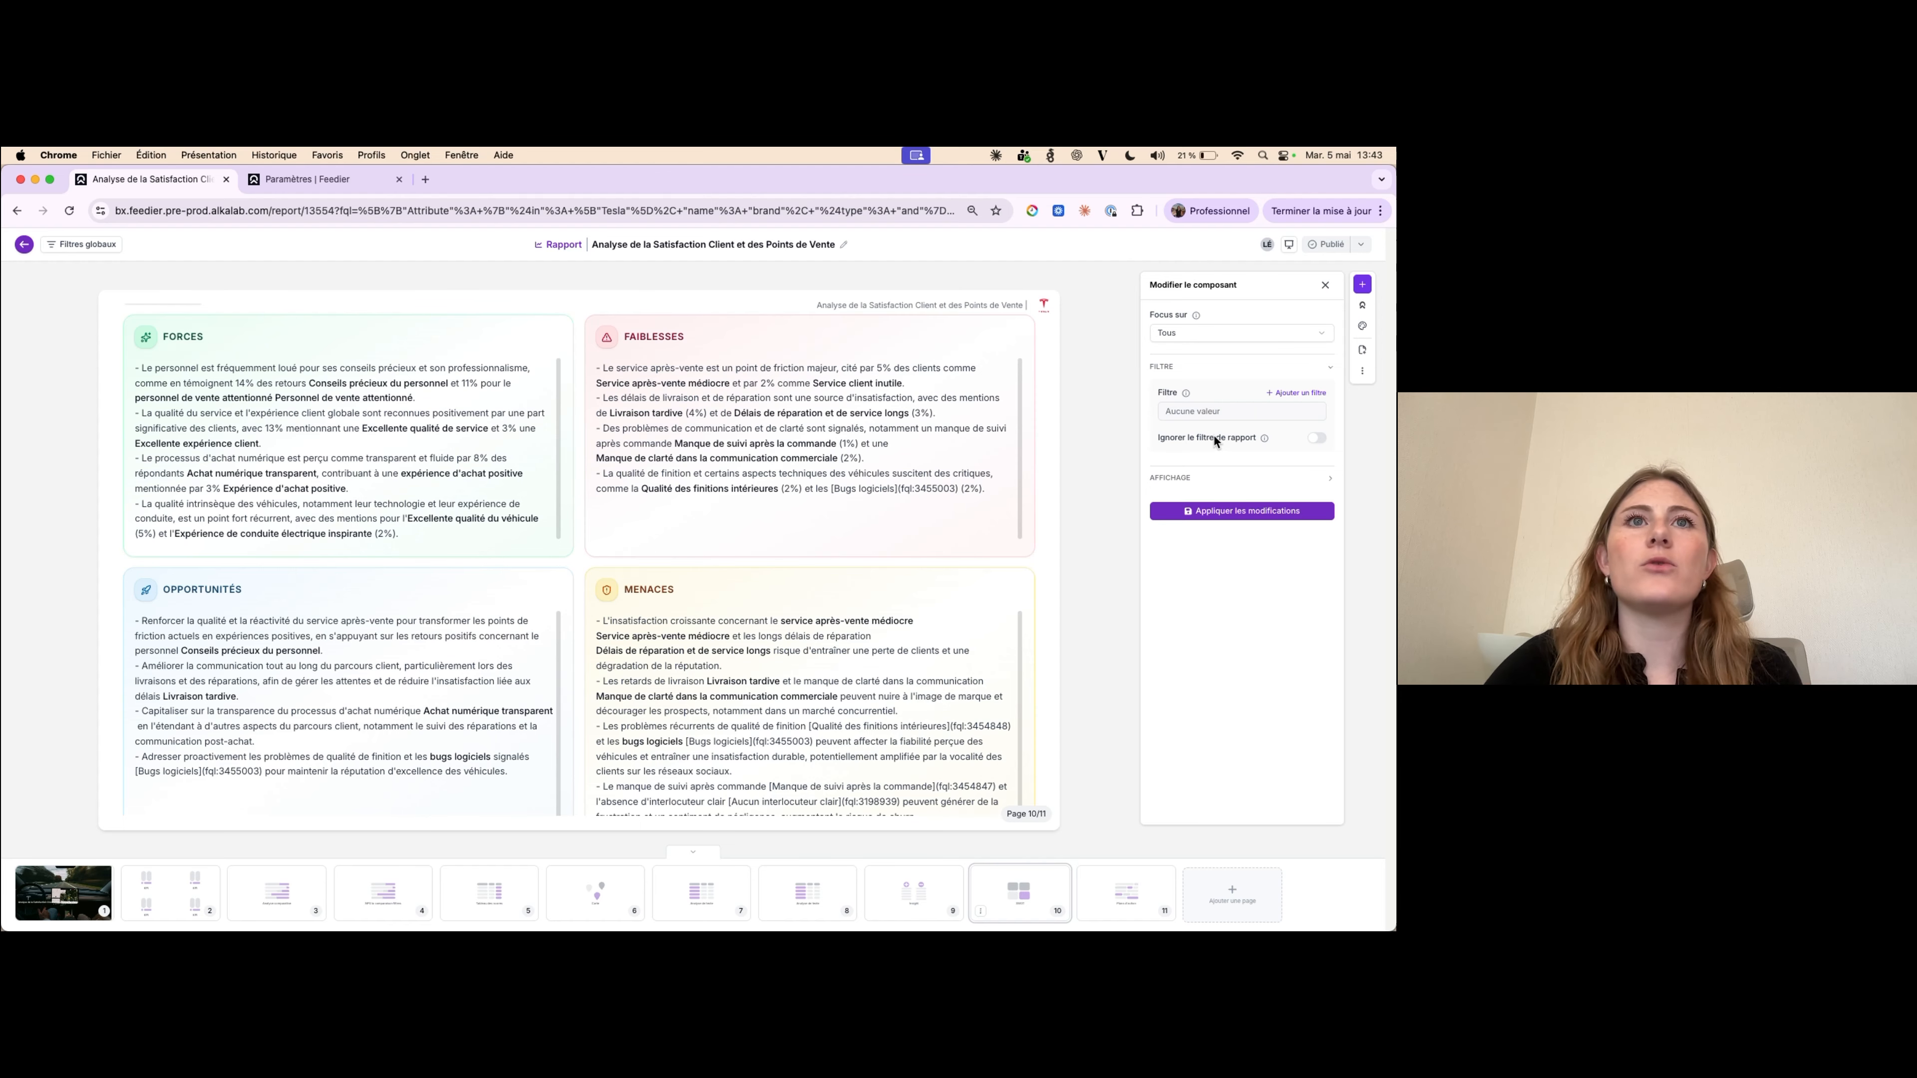
left_click(1178, 484)
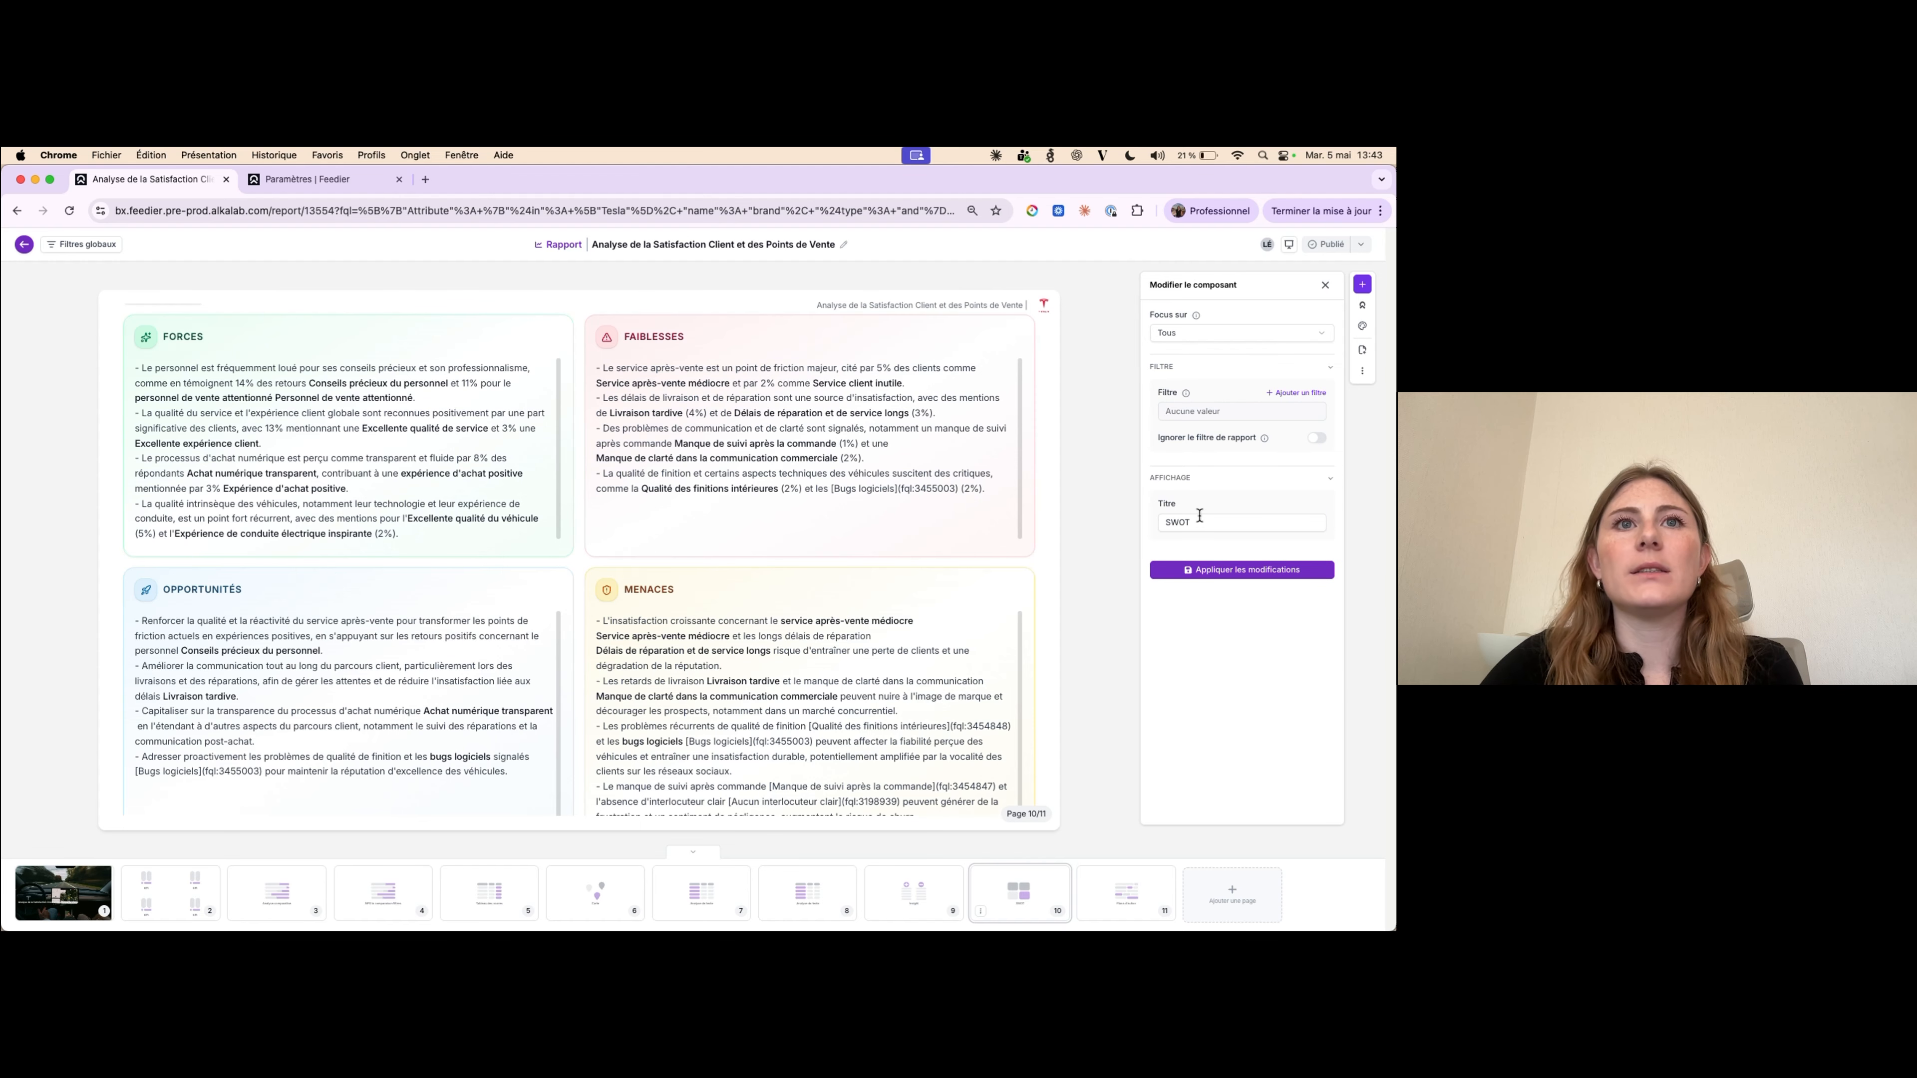
double_click(1175, 523)
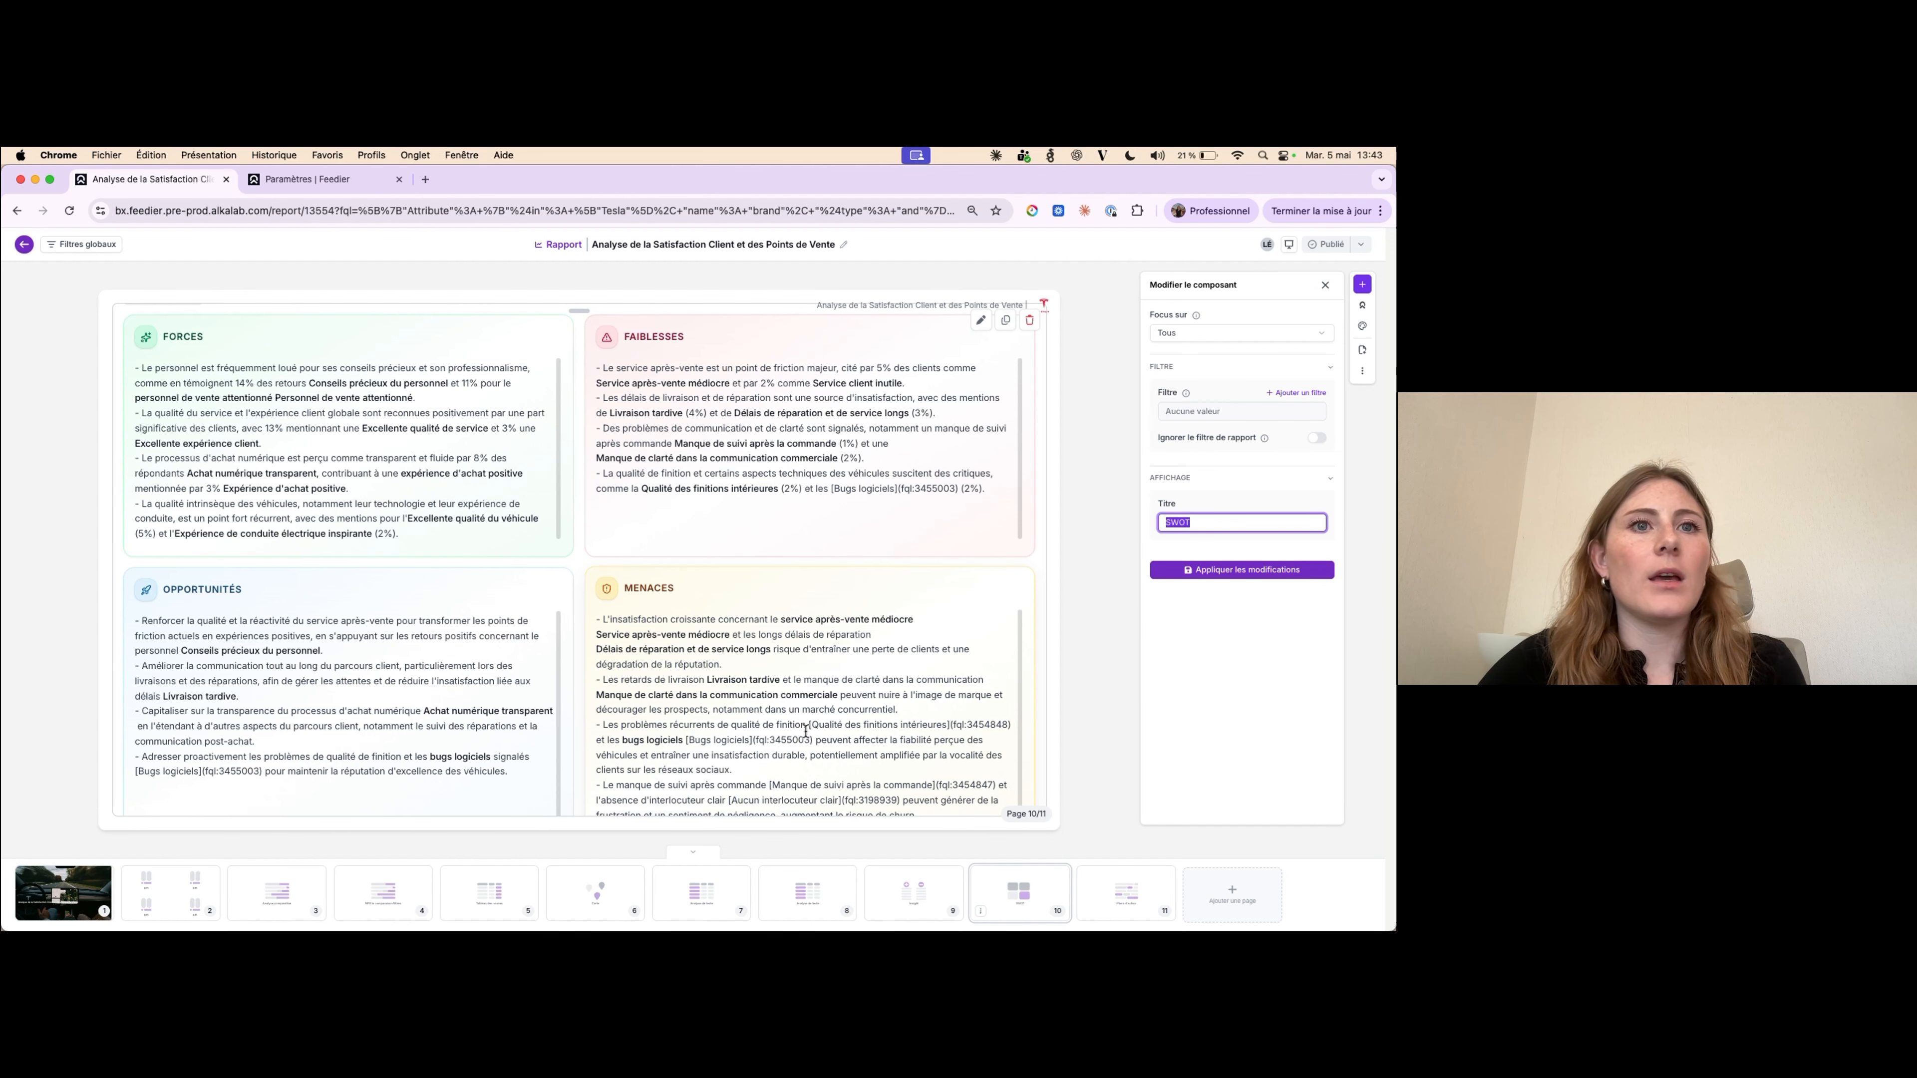
left_click_drag(1019, 680, 1023, 595)
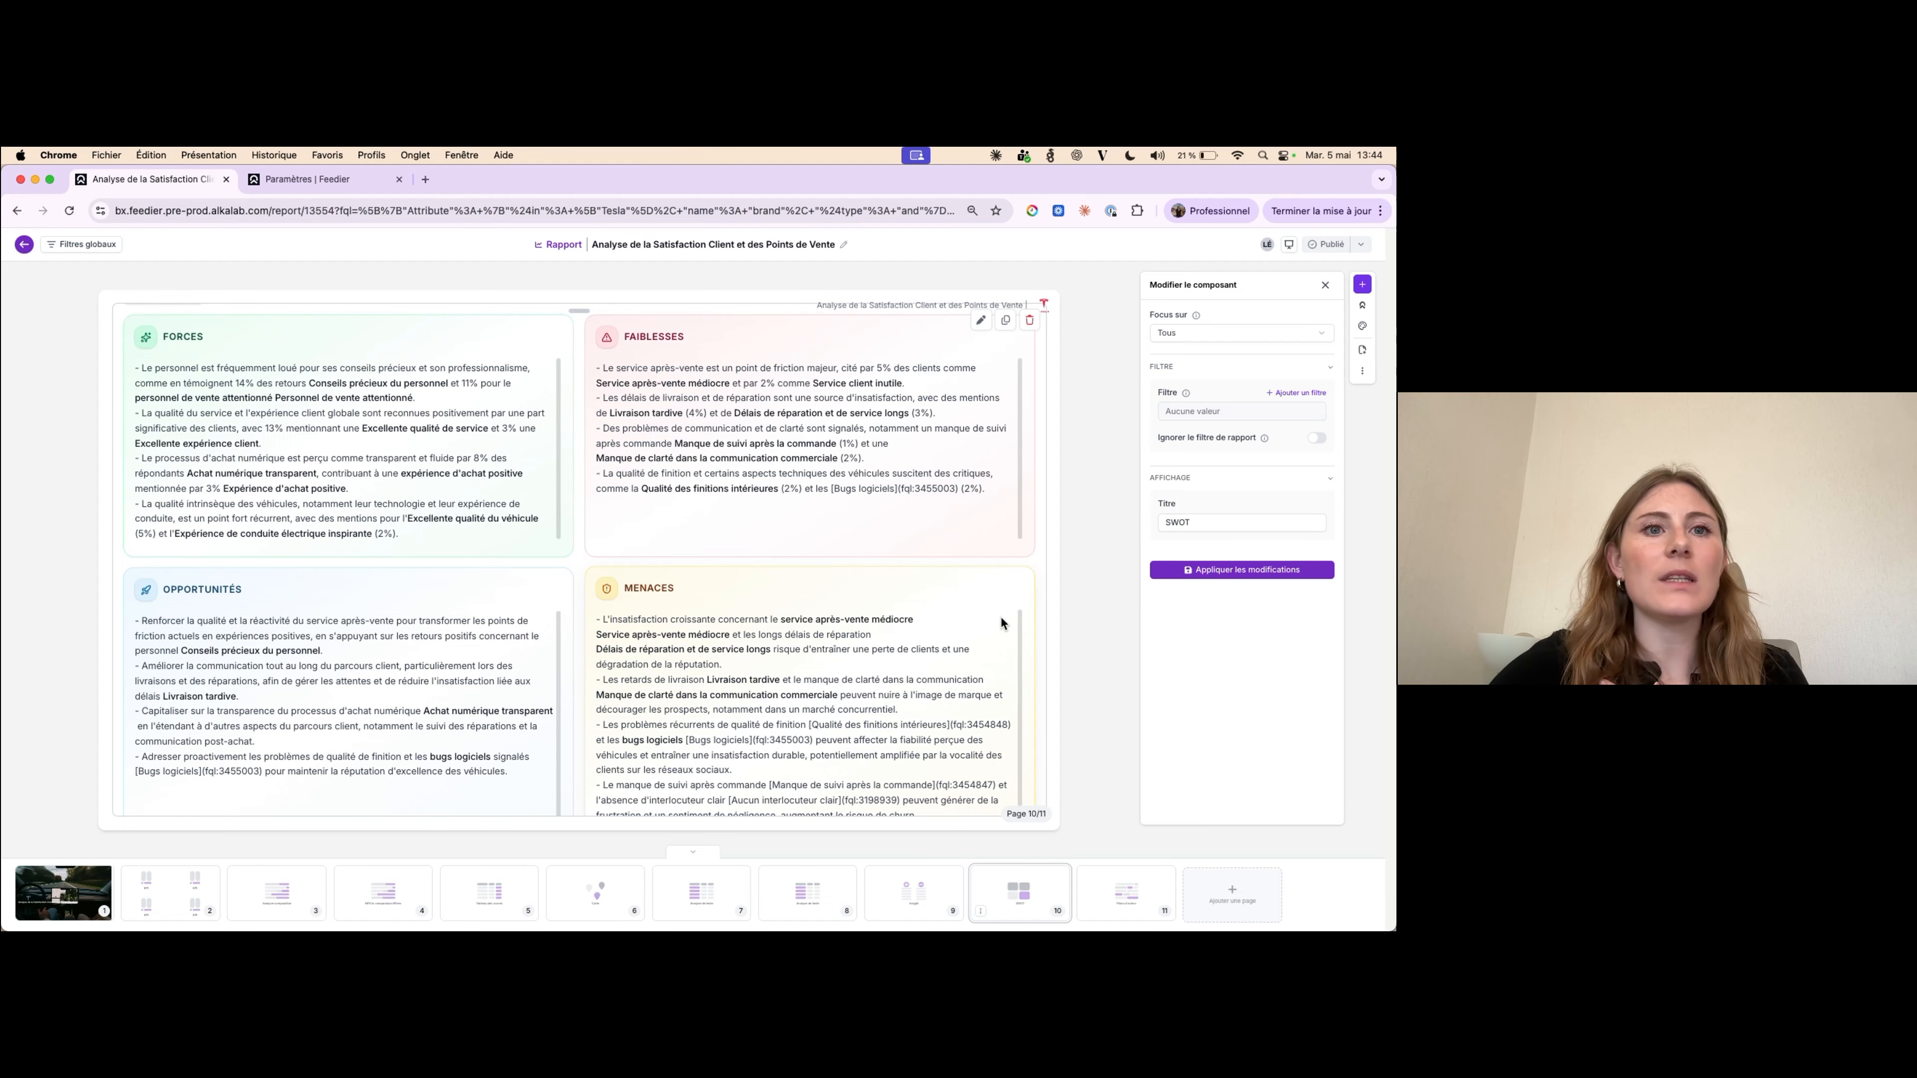
- Review the improvement action plan on page 11 and look back at the SWOT analysis on page 10
left_click(1119, 900)
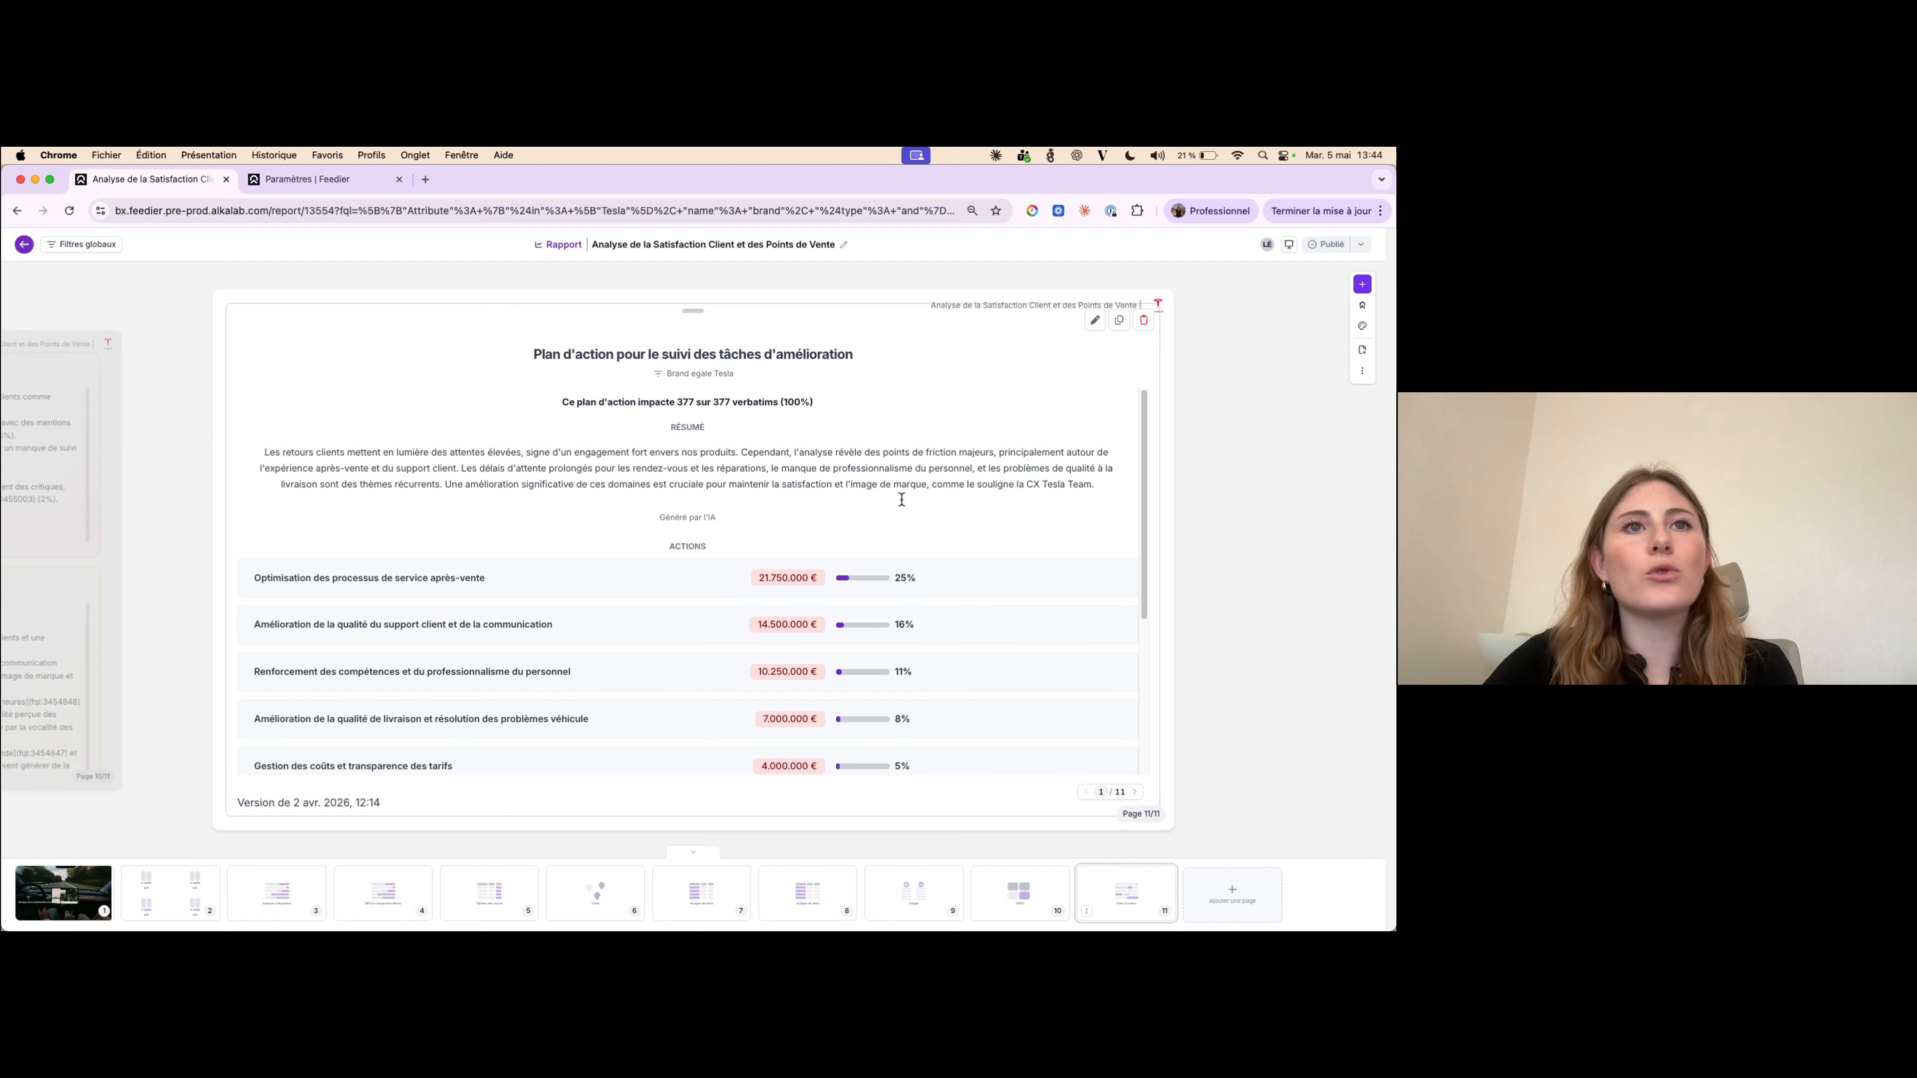
scroll(1007, 667, "left", 5)
scroll(1009, 669, "right", 2)
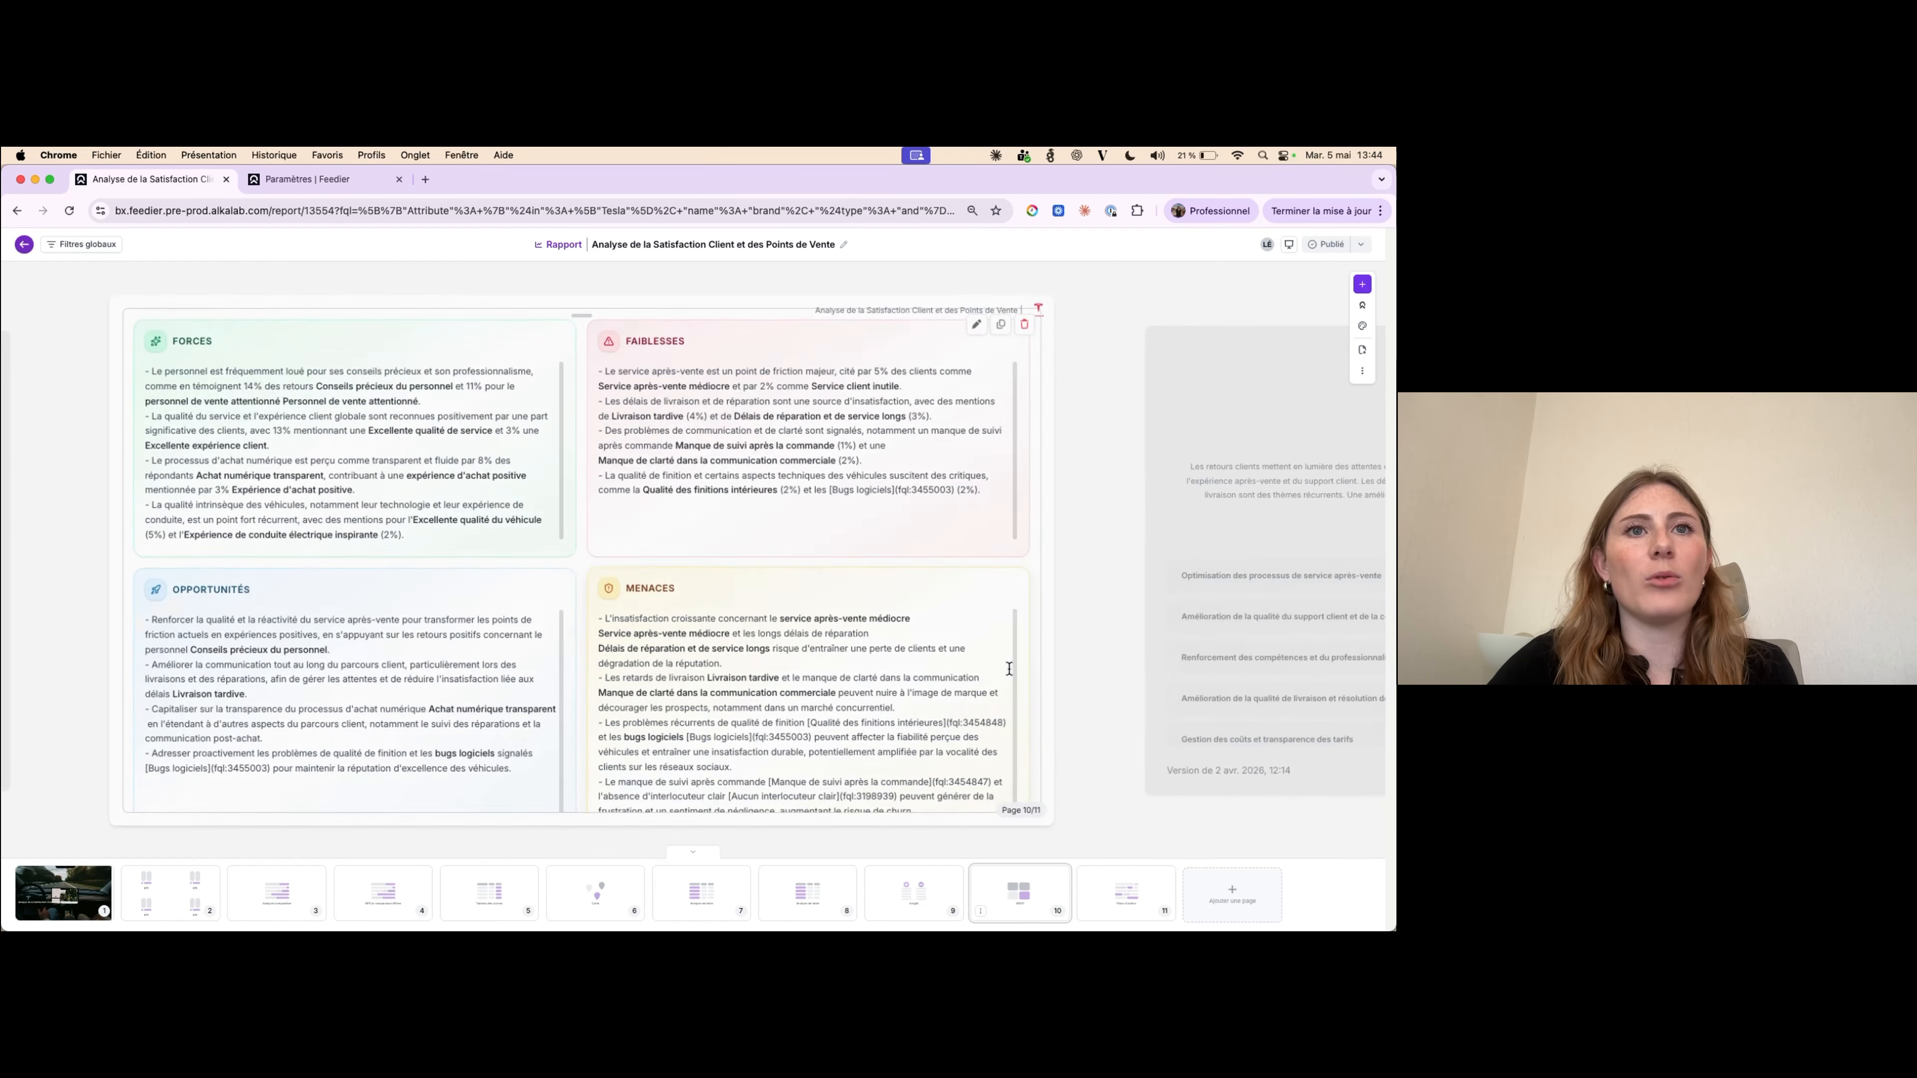
- Show where Plans d'action sits in the Feedier navigation, and open the settings of the action plan component on report page 11
left_click(335, 175)
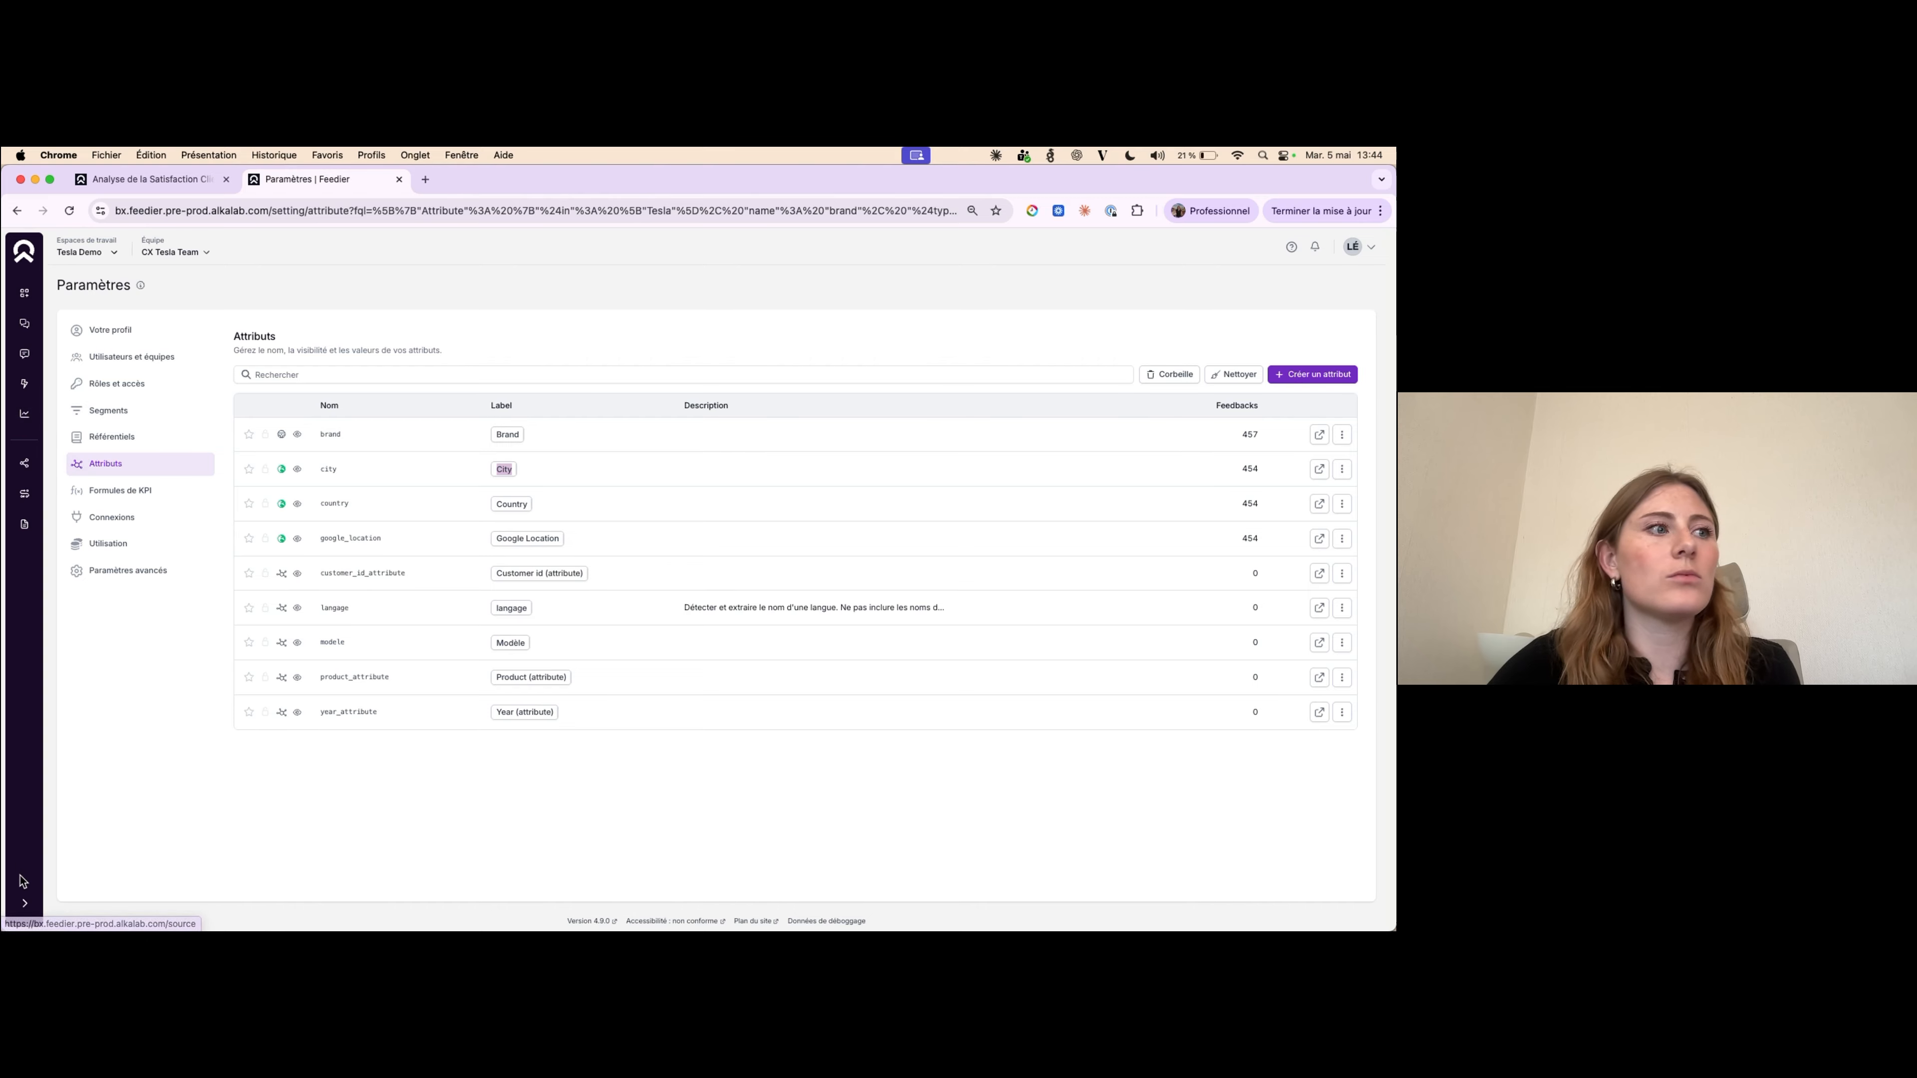
left_click(24, 903)
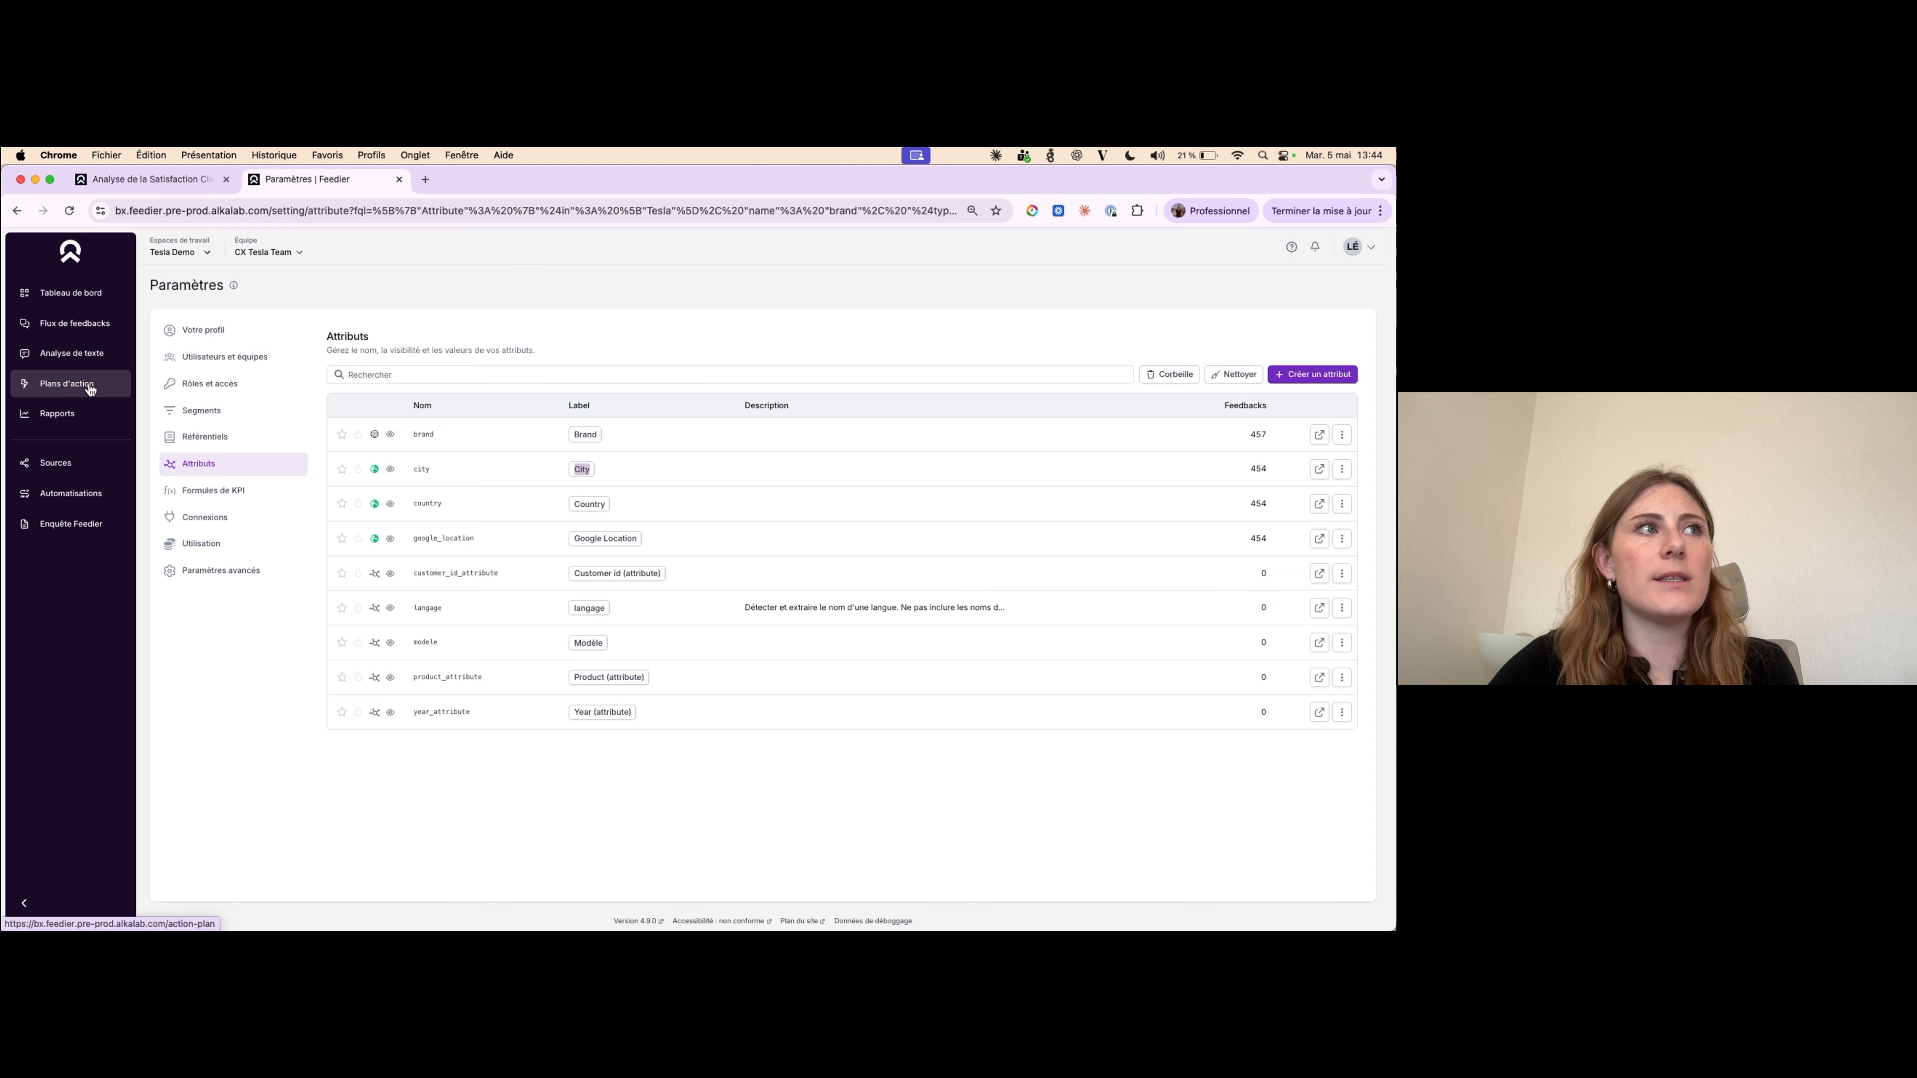
left_click(155, 178)
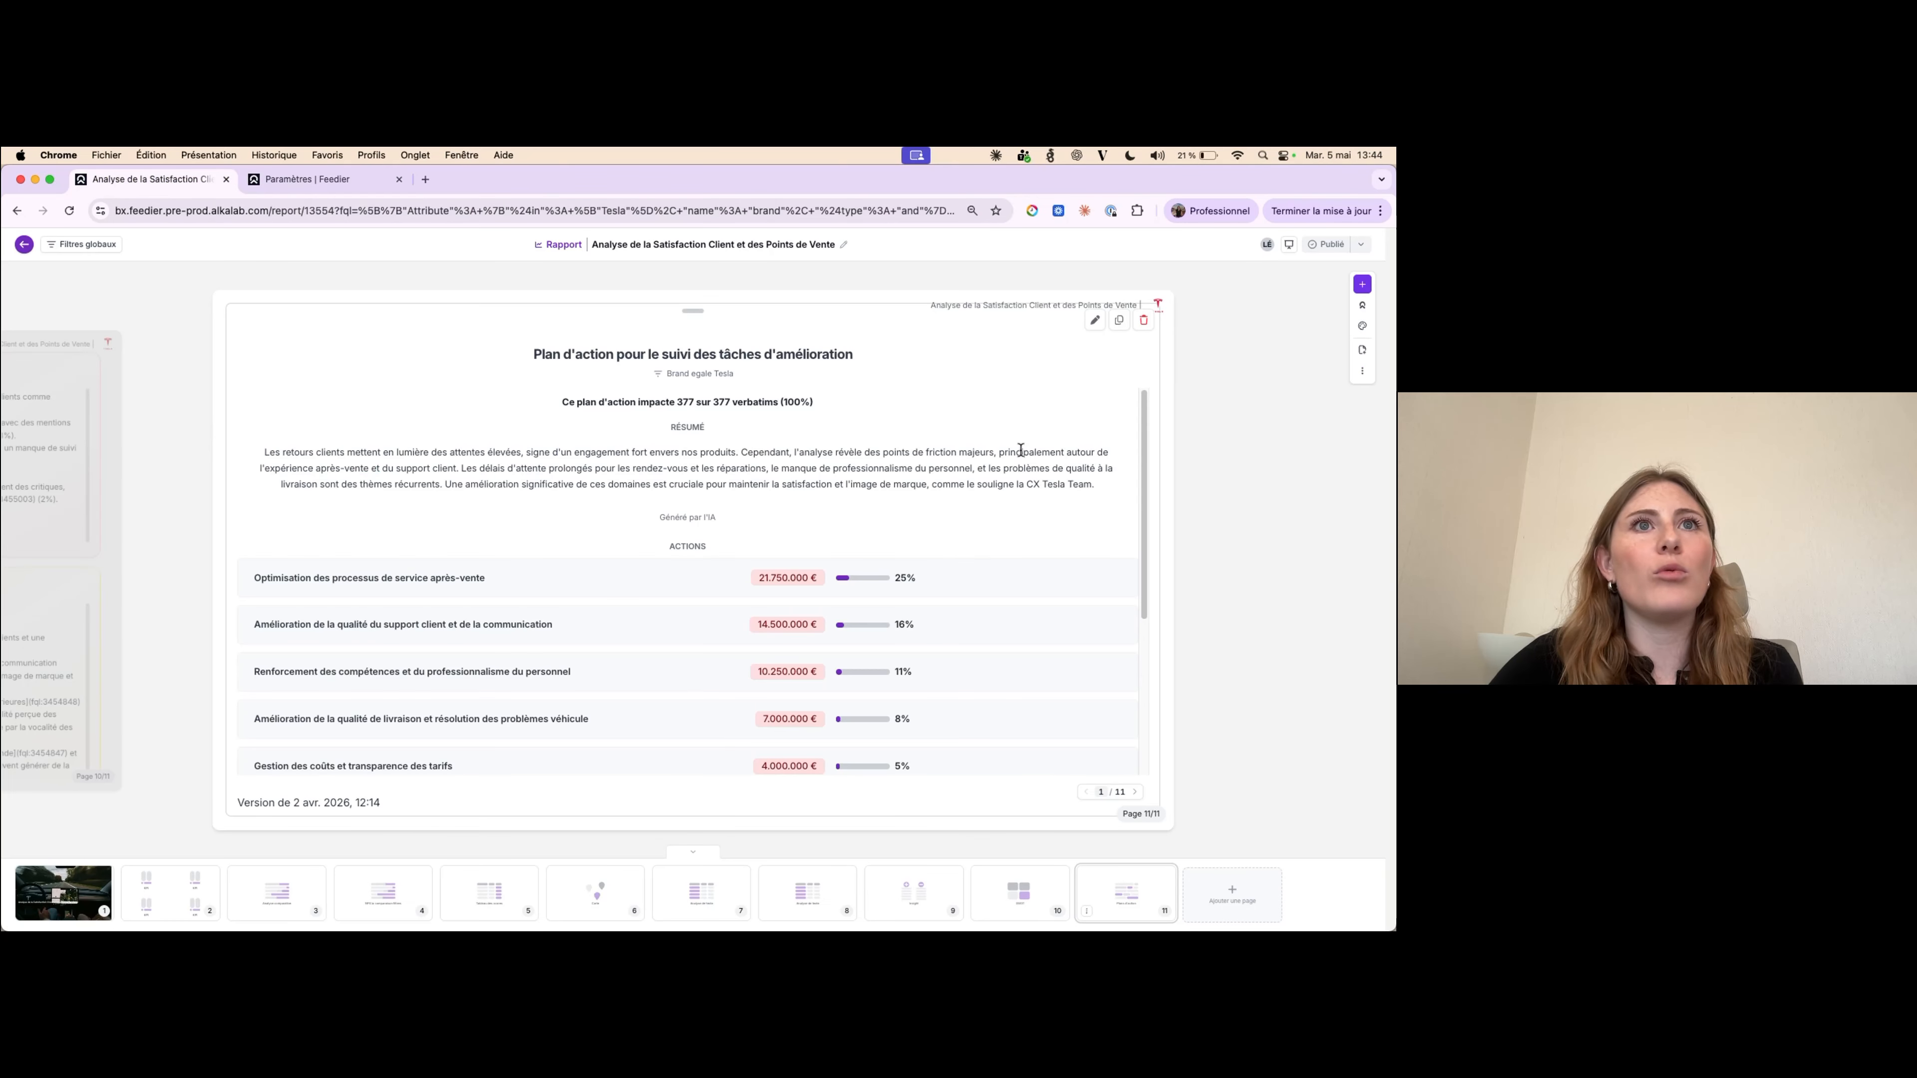
left_click(1094, 320)
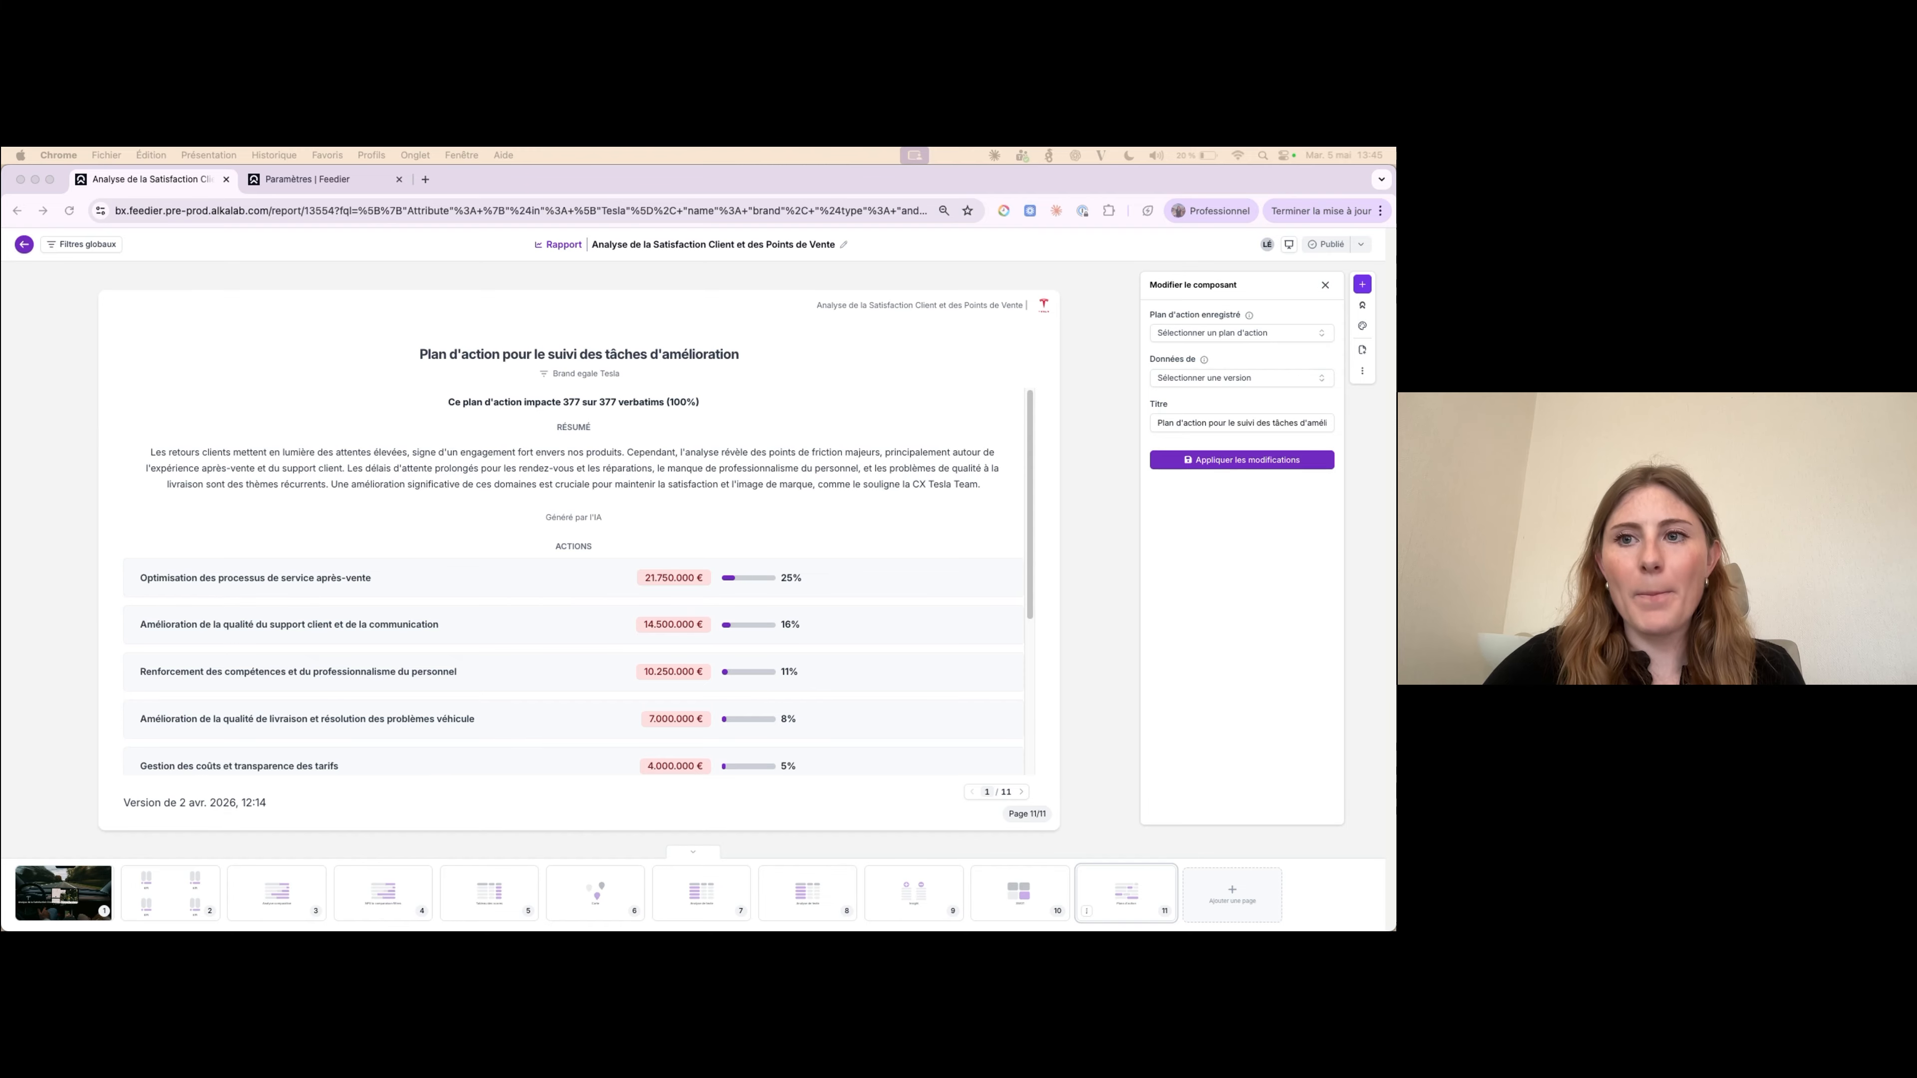
- Return to the KPI overview on page 2 and preview the Demander à Feedier assistant's suggested questions
left_click(171, 898)
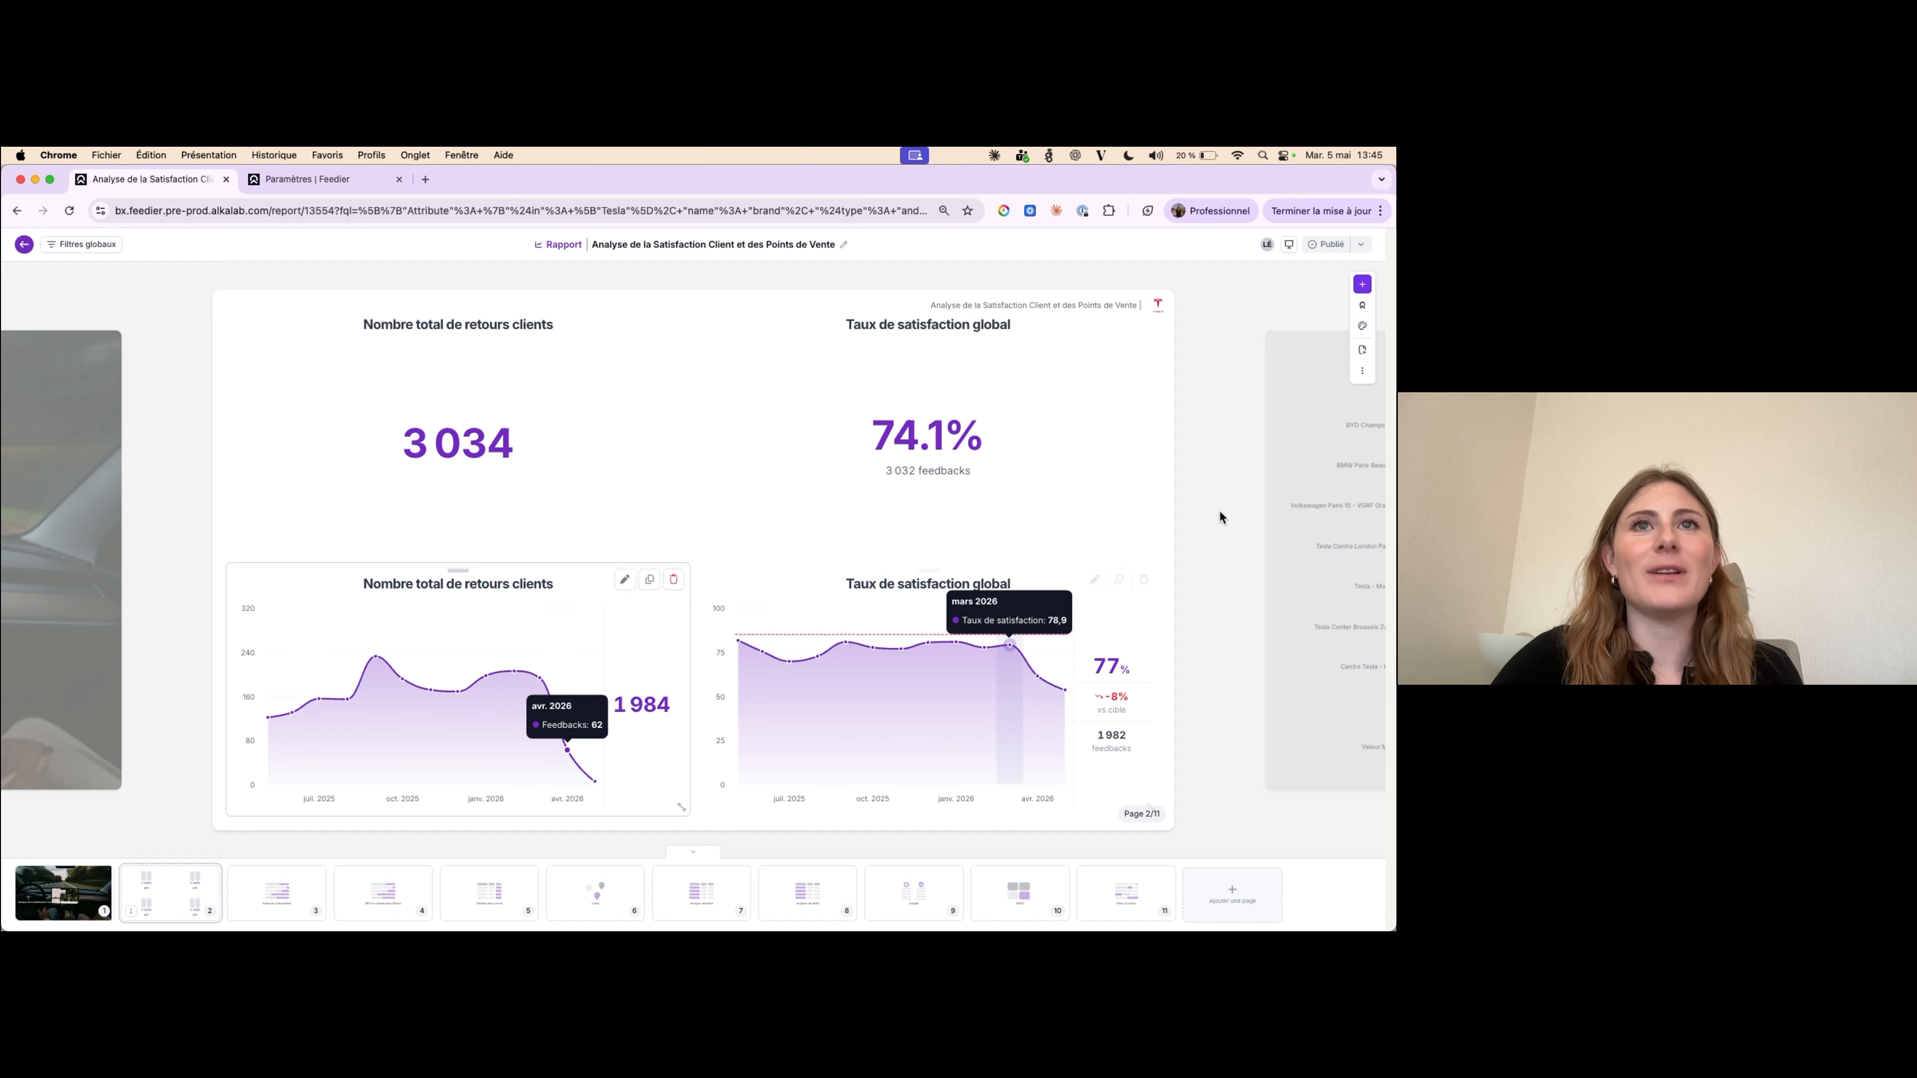
left_click(1363, 310)
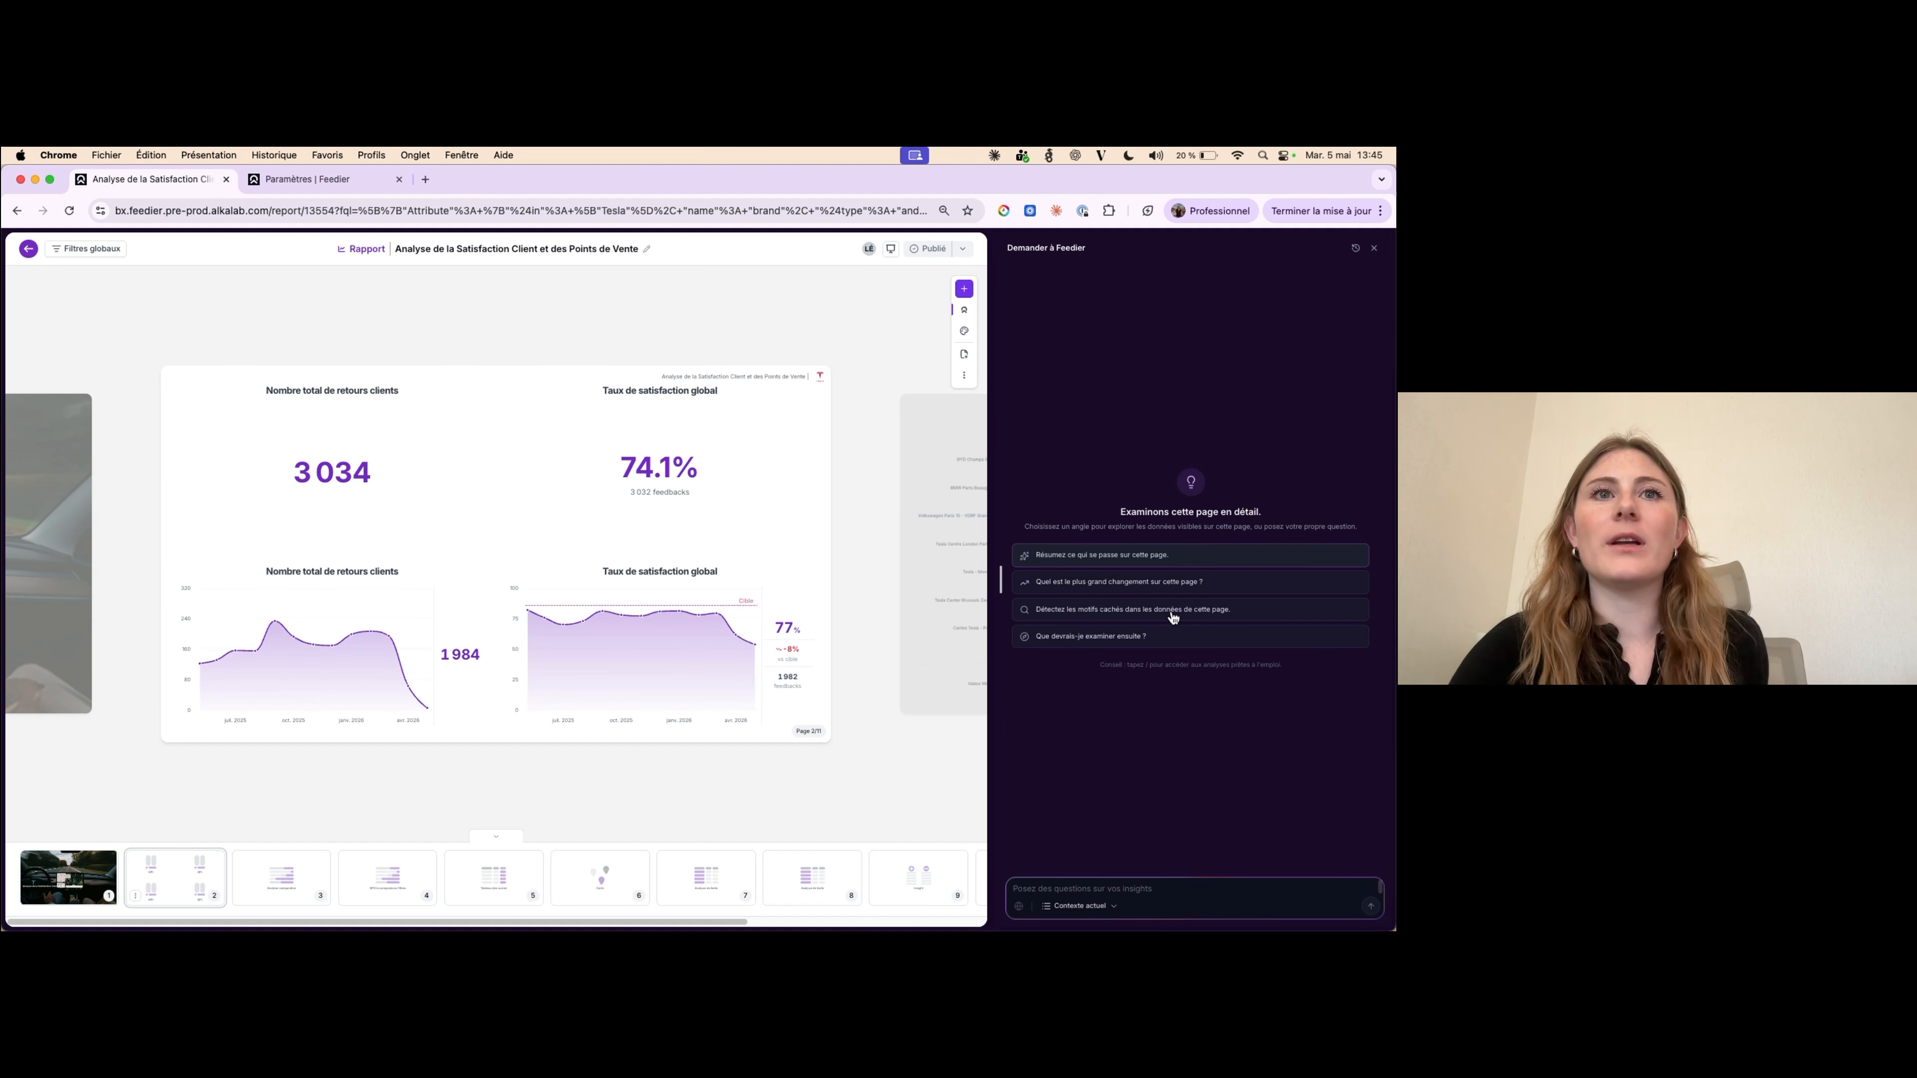
left_click(1374, 250)
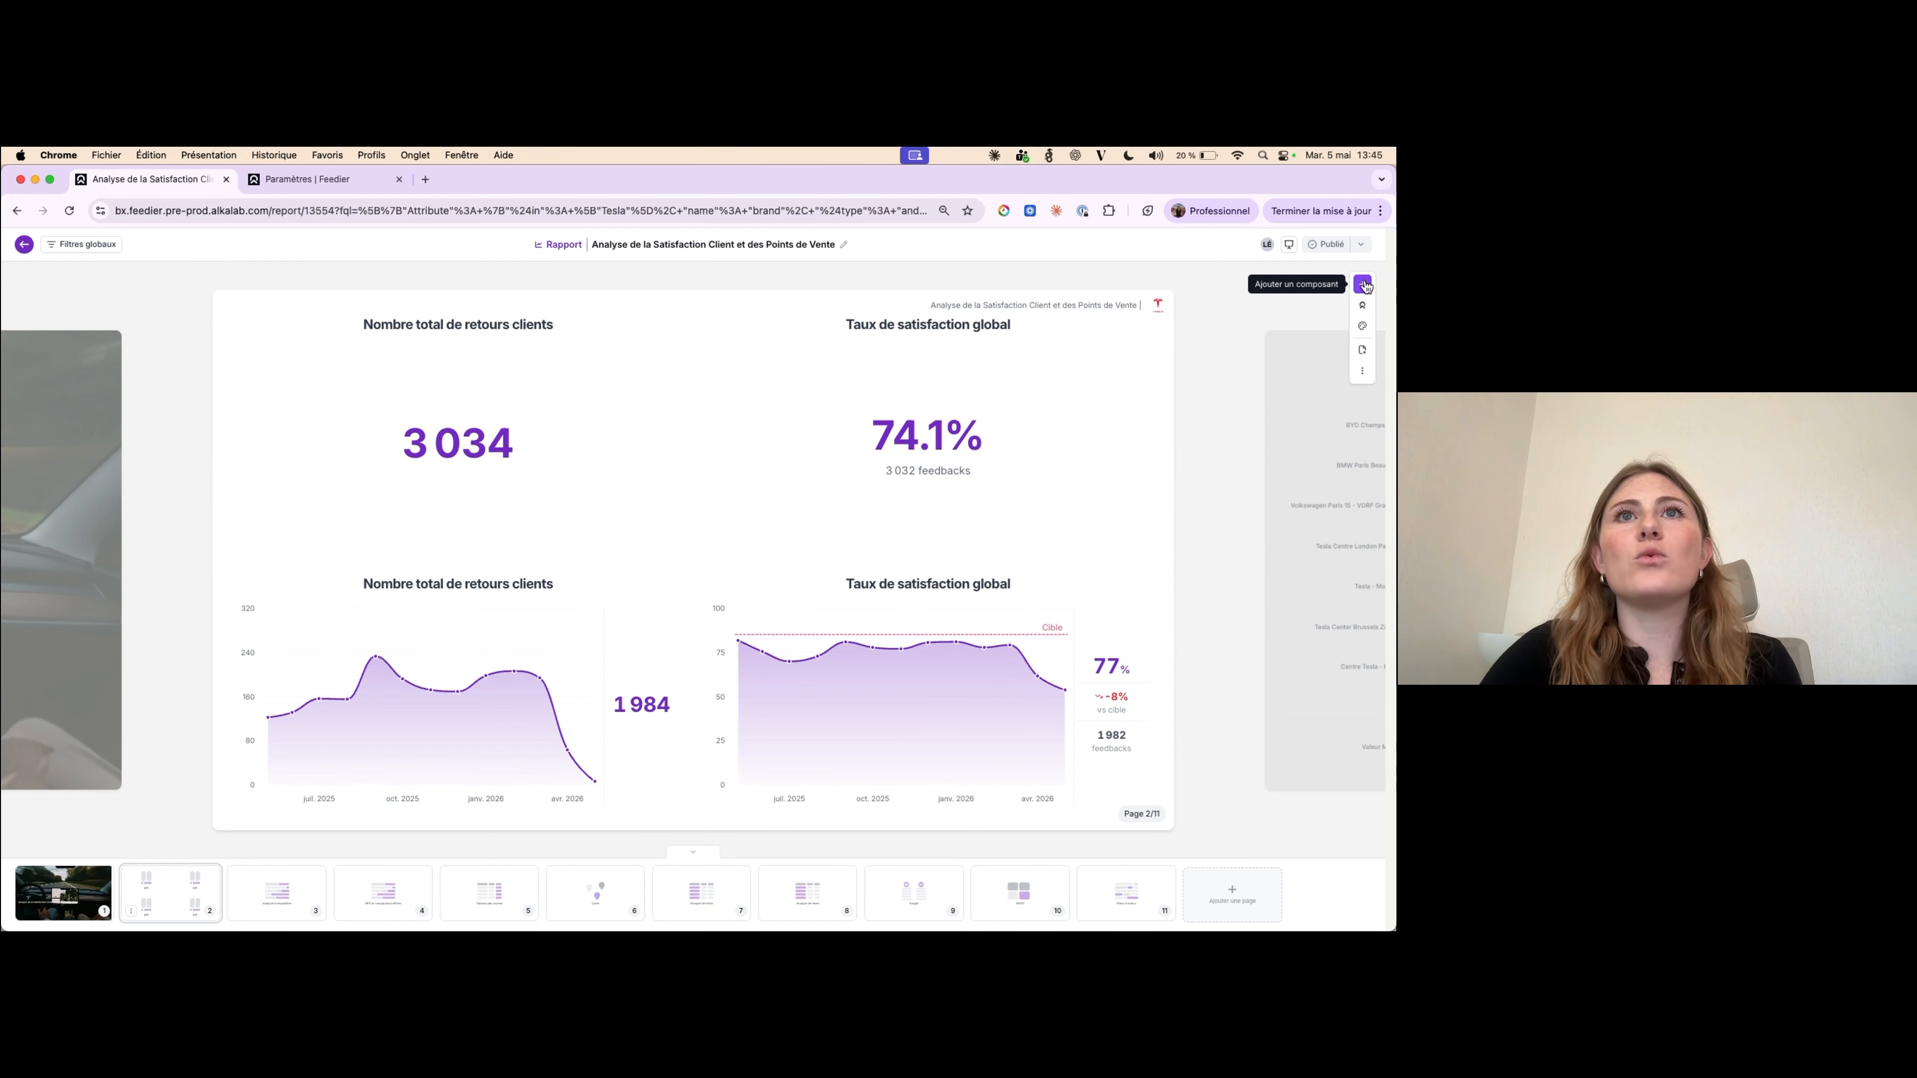
- Go to Forces à maintenir on page 9 and have the Demander à Feedier assistant summarise what is happening on this page
left_click(1331, 539)
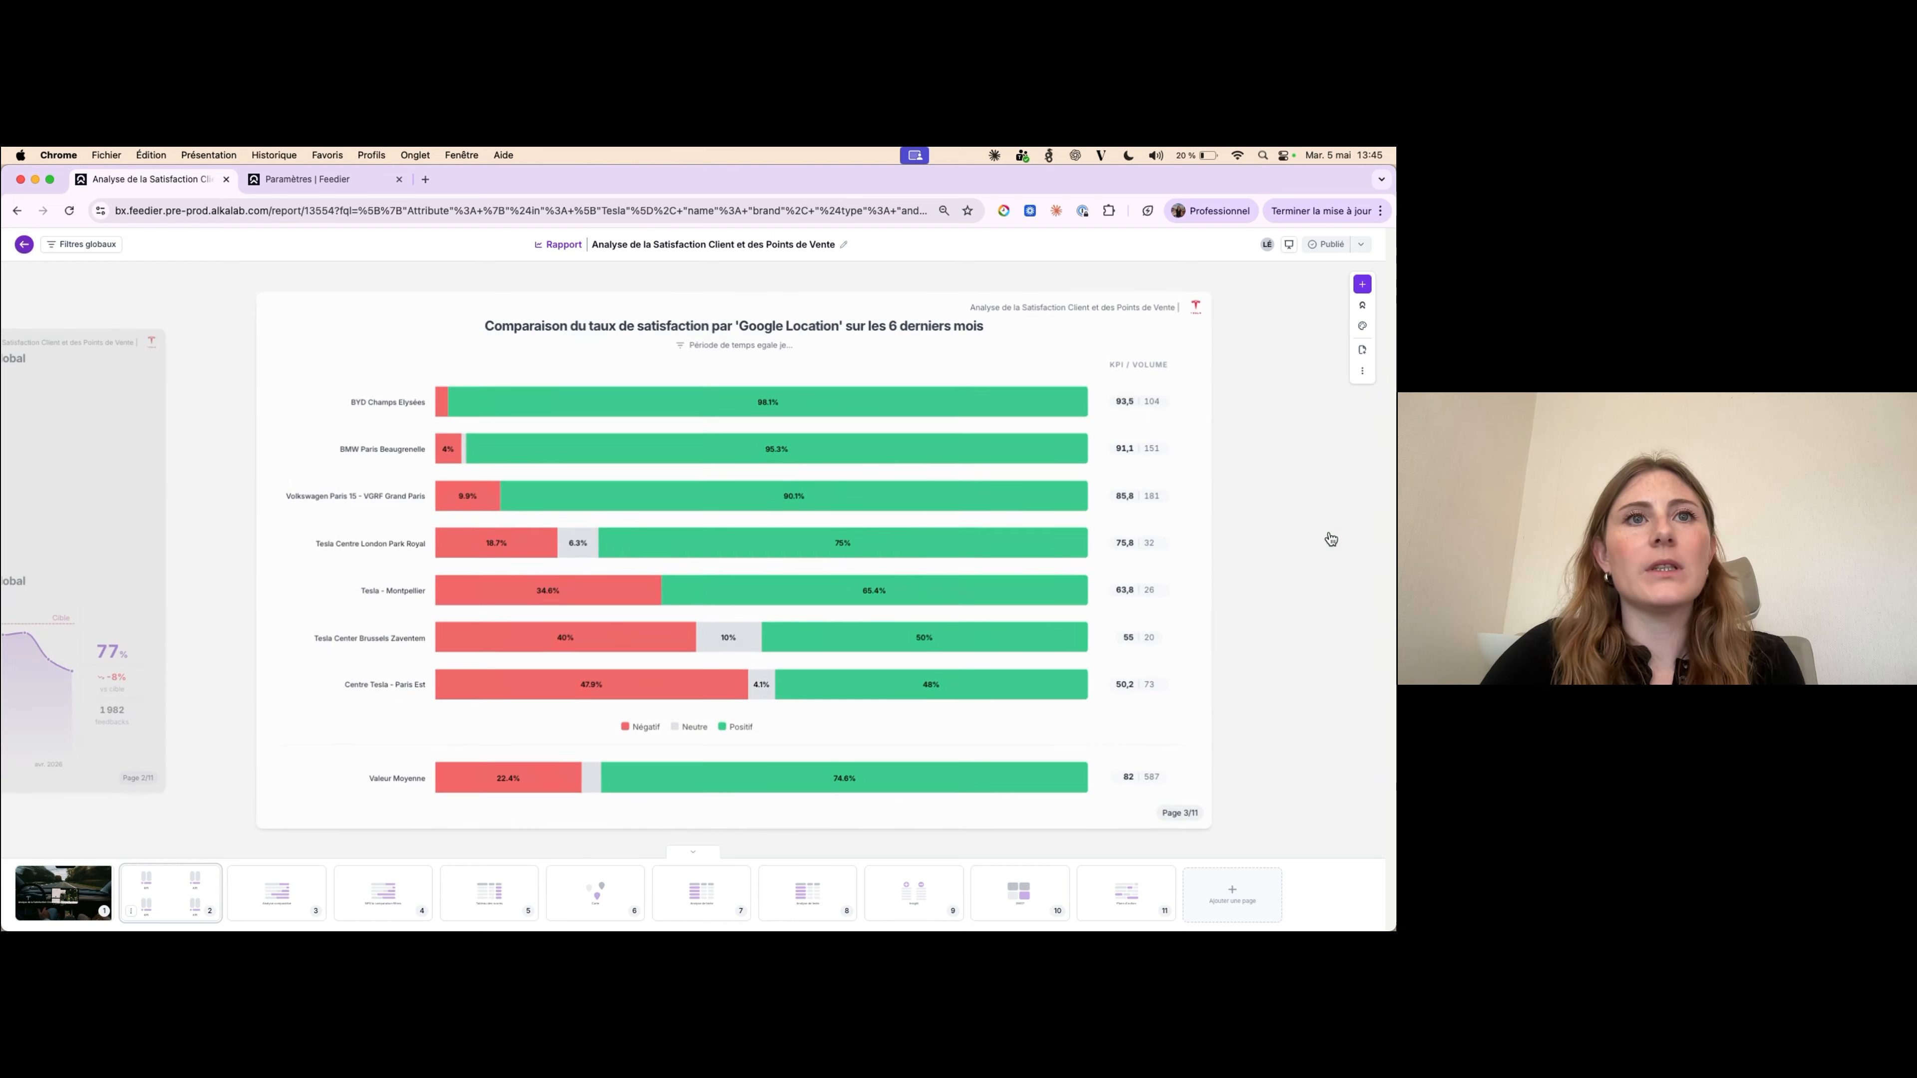
left_click(1276, 543)
left_click(916, 889)
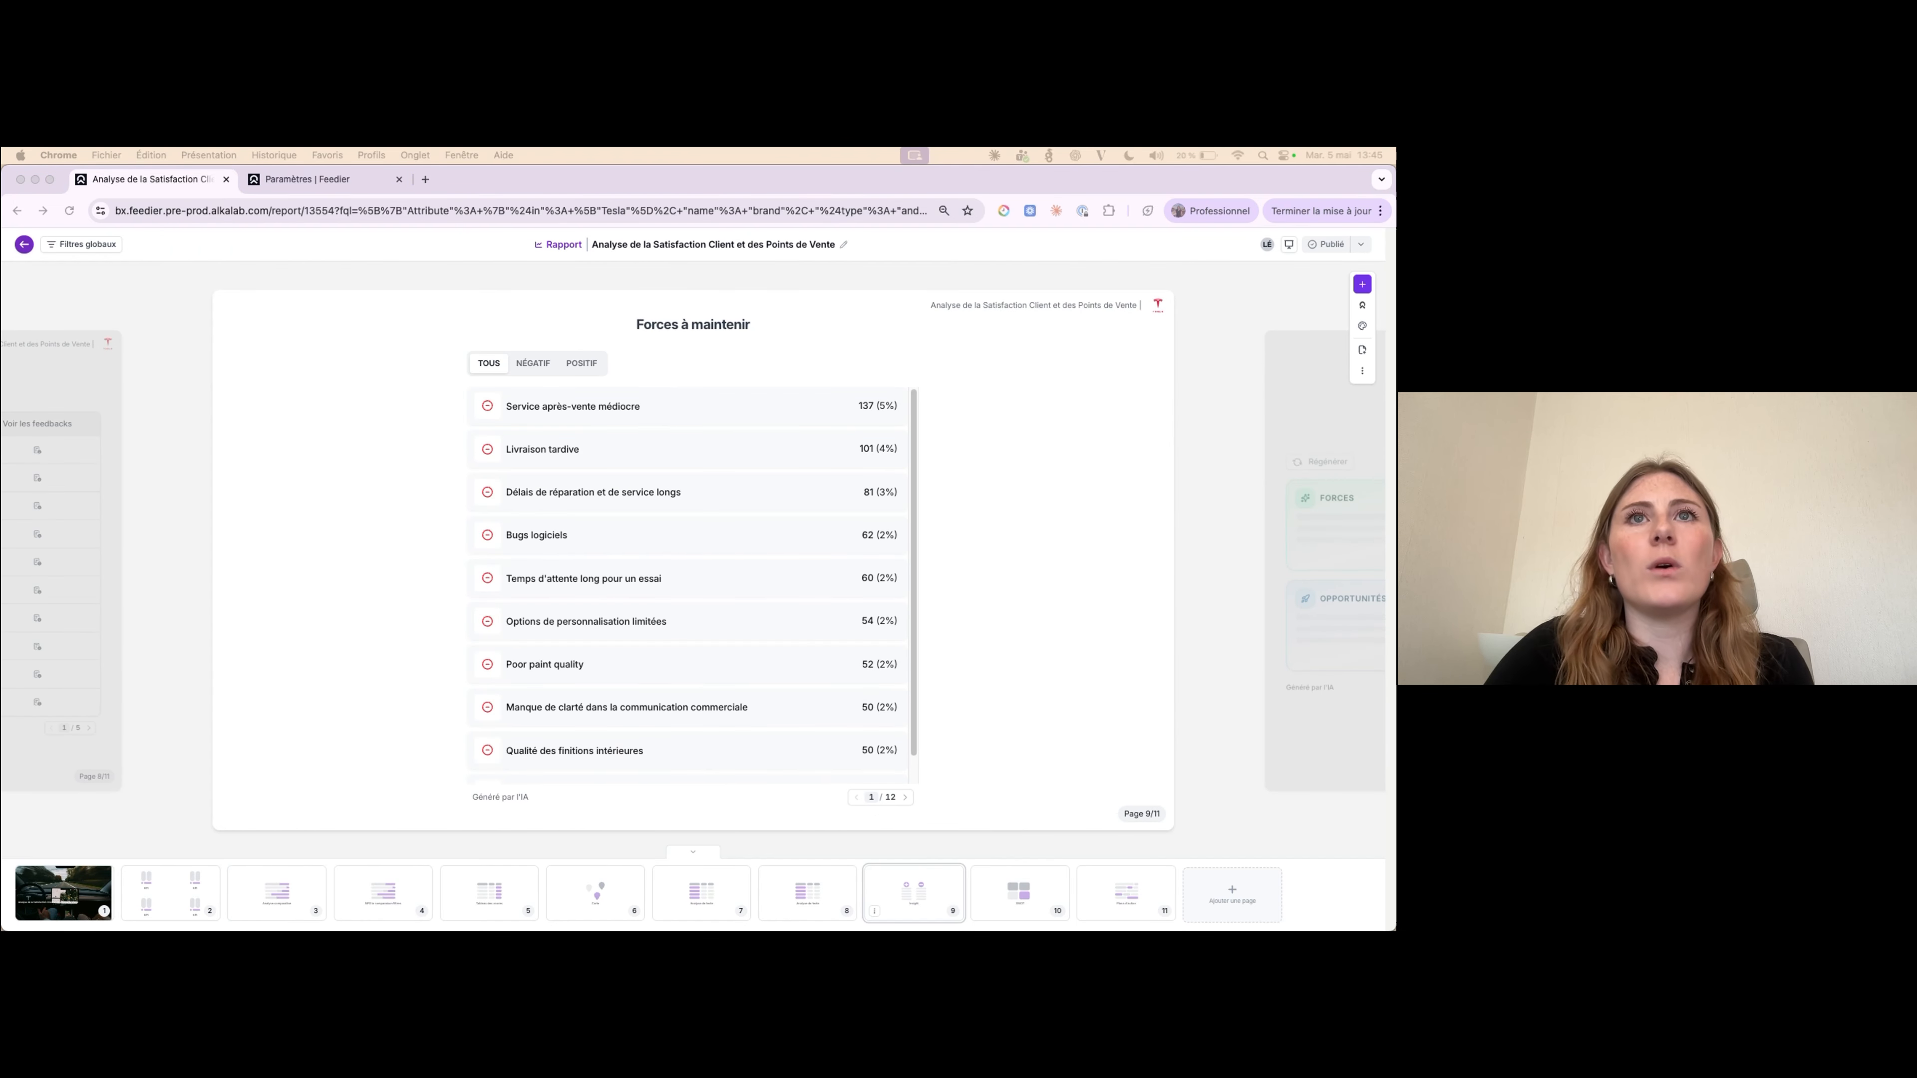
left_click(1362, 310)
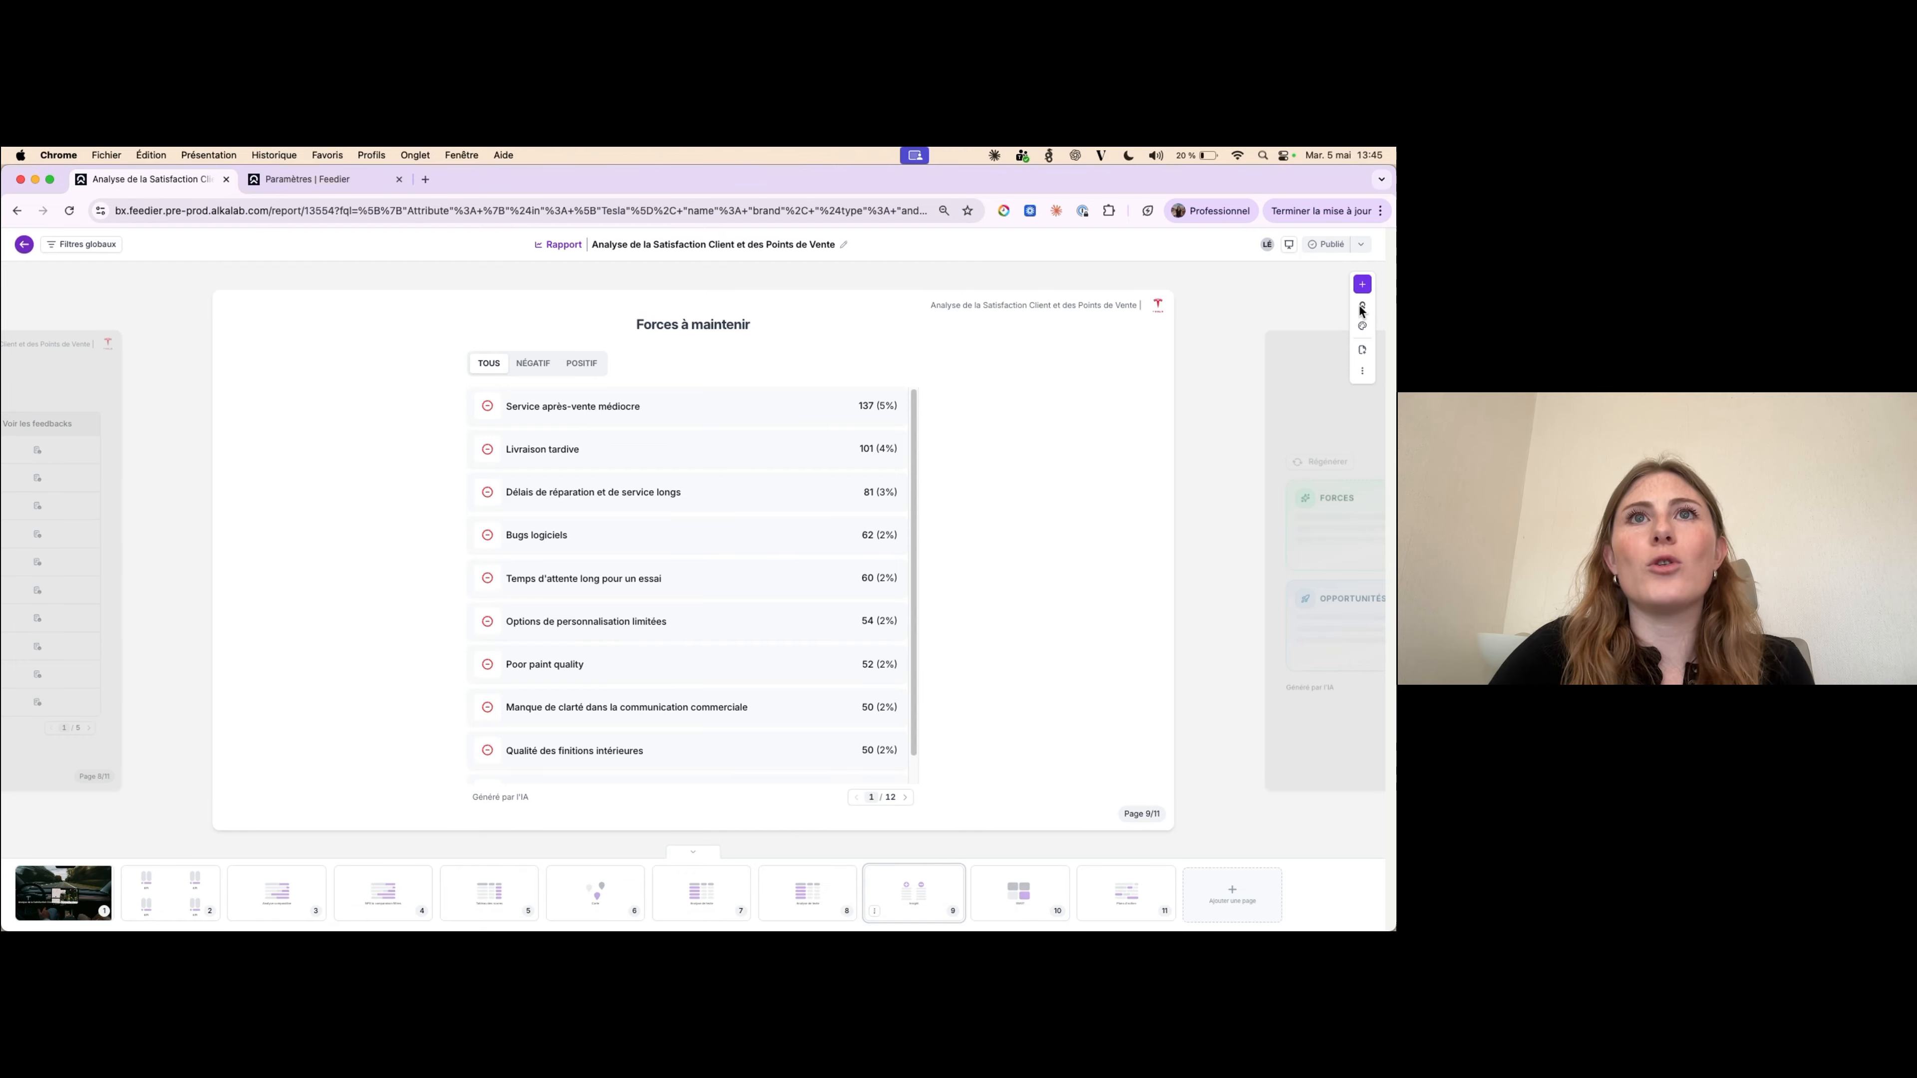
left_click(1362, 308)
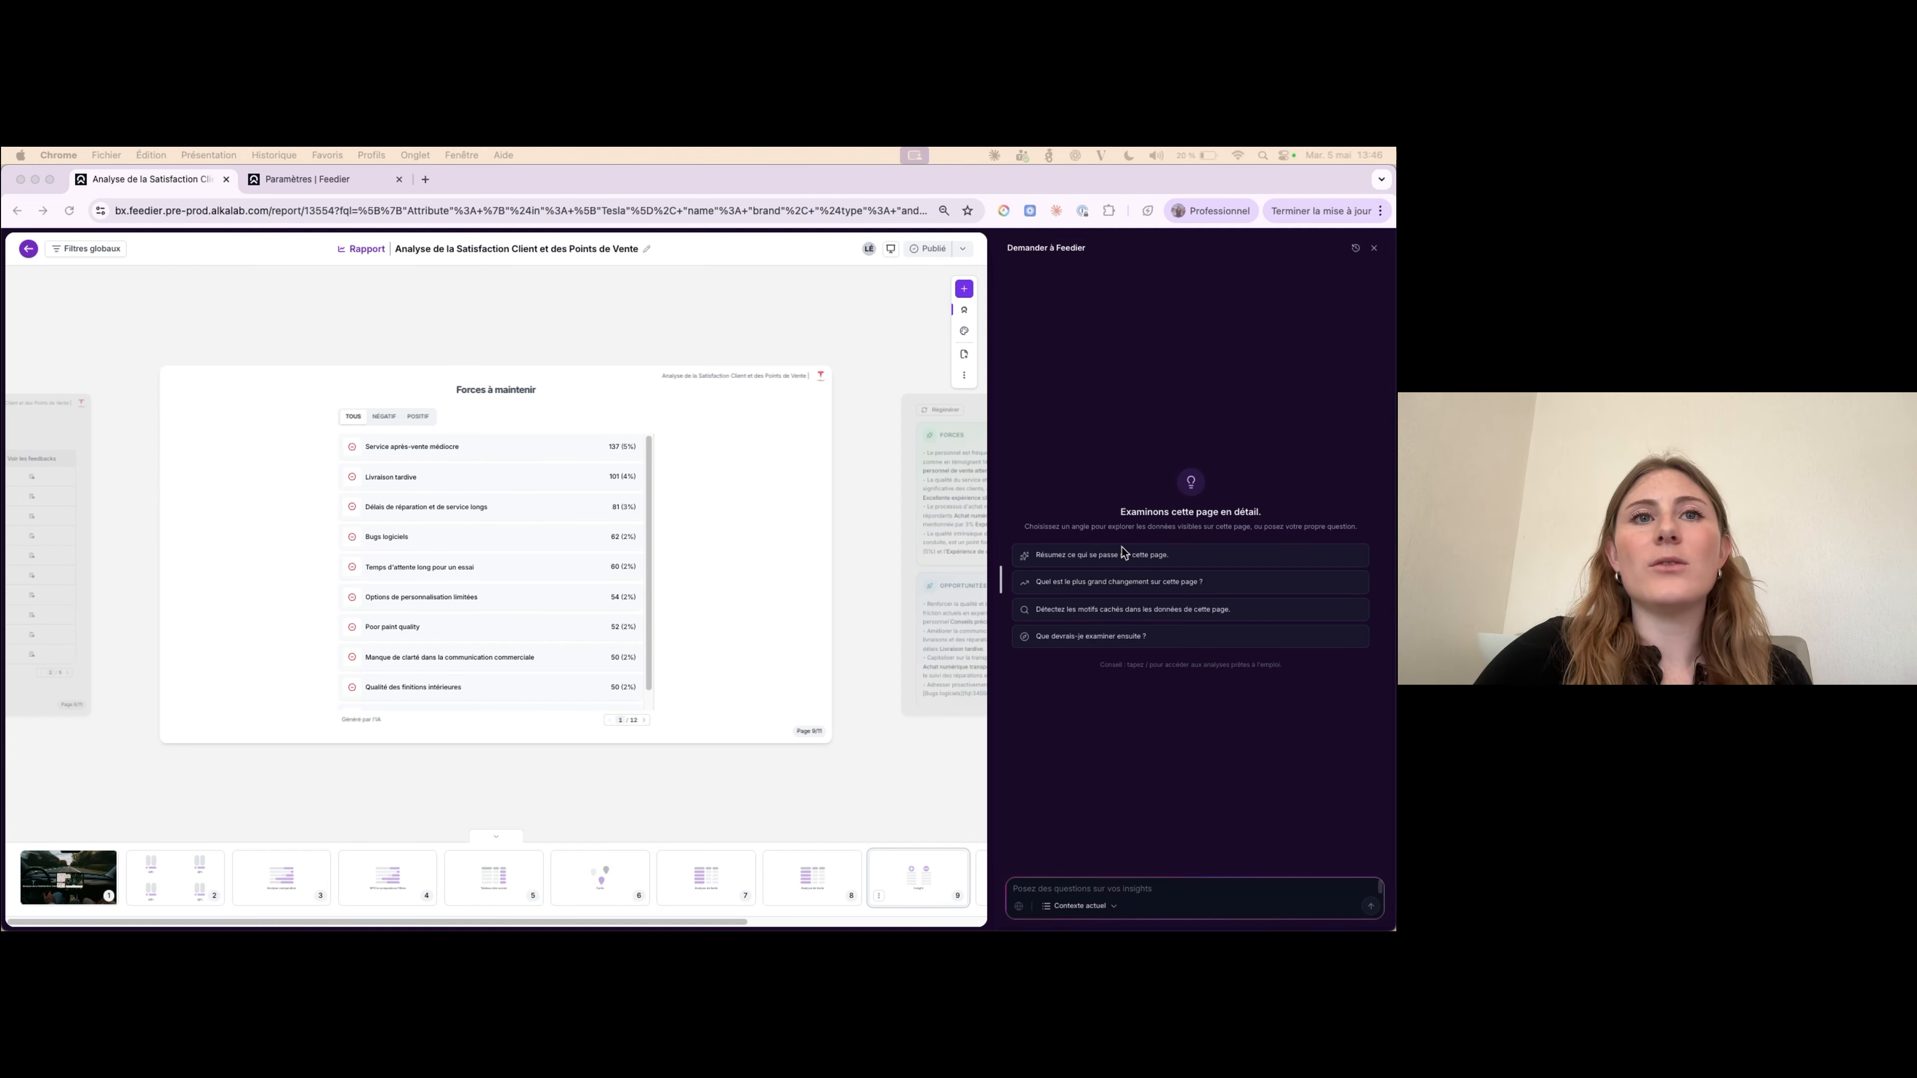
left_click(1179, 417)
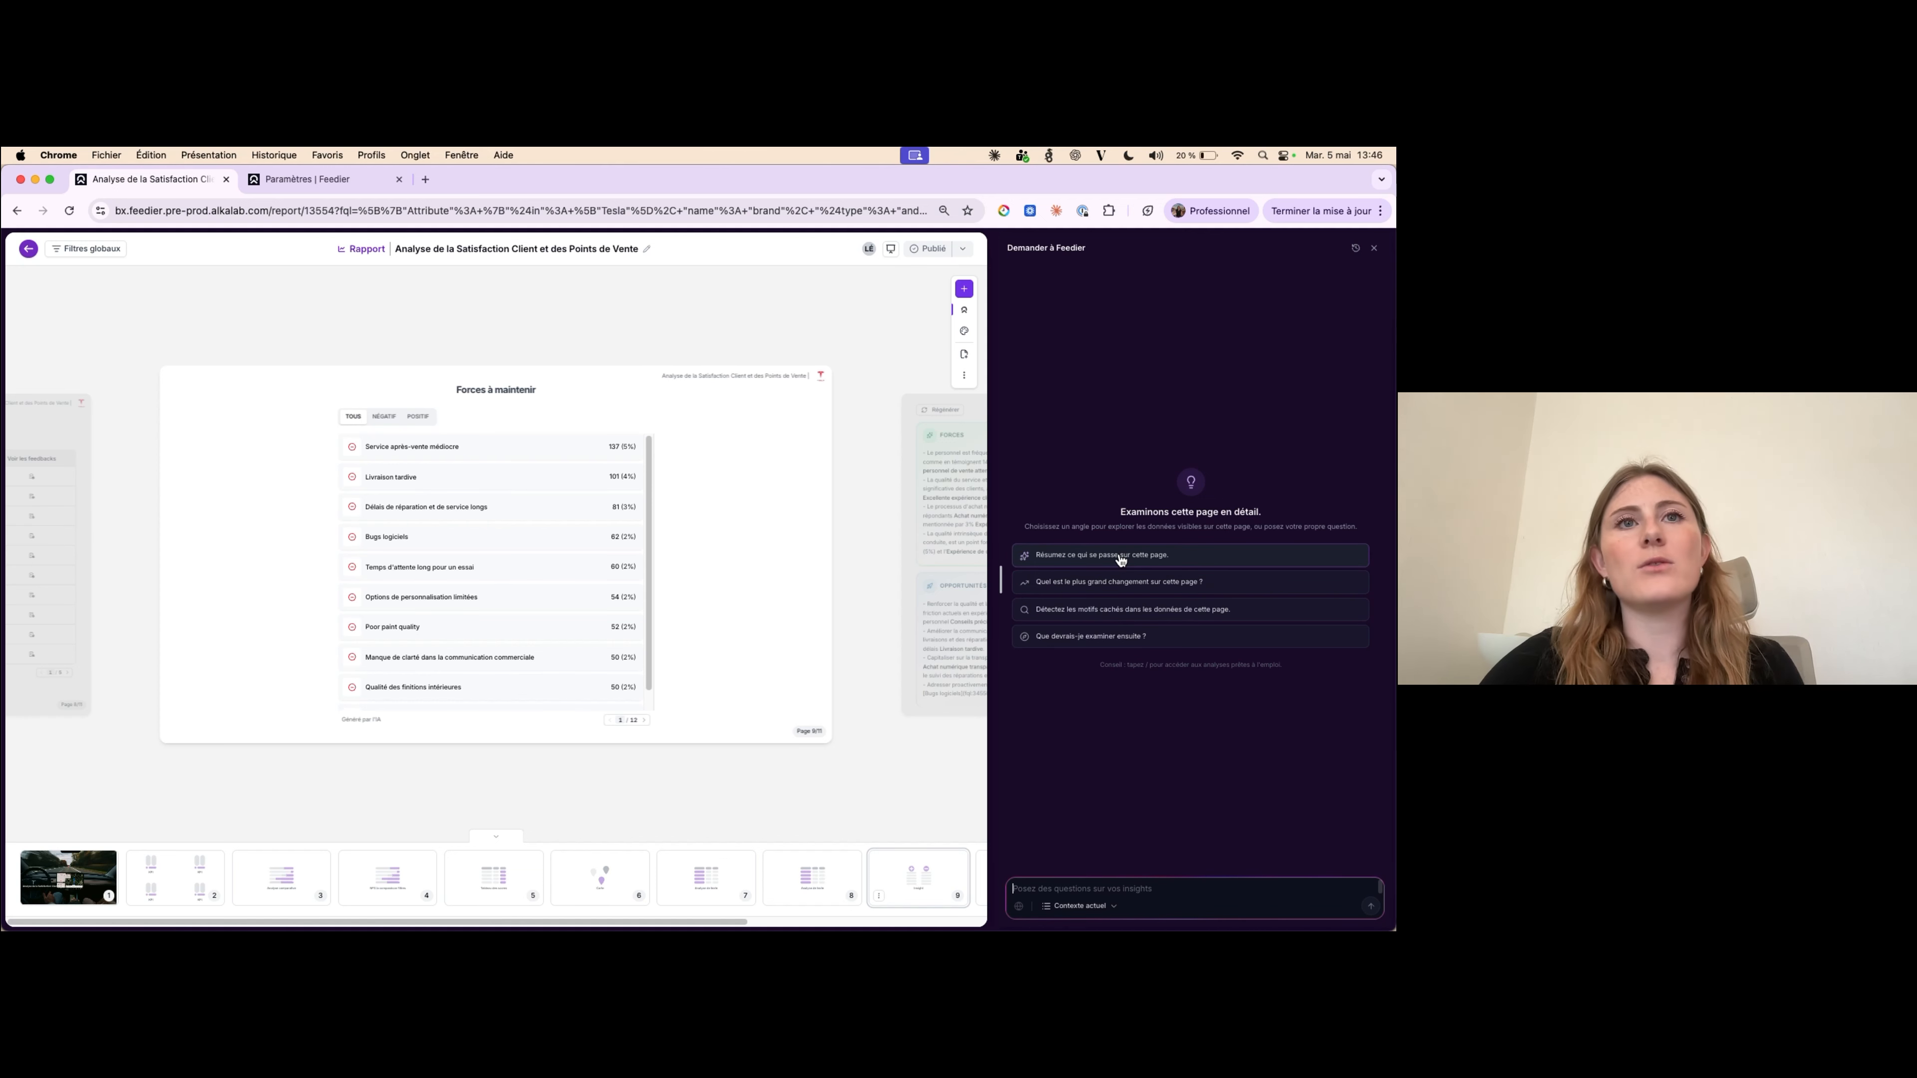
left_click(1120, 556)
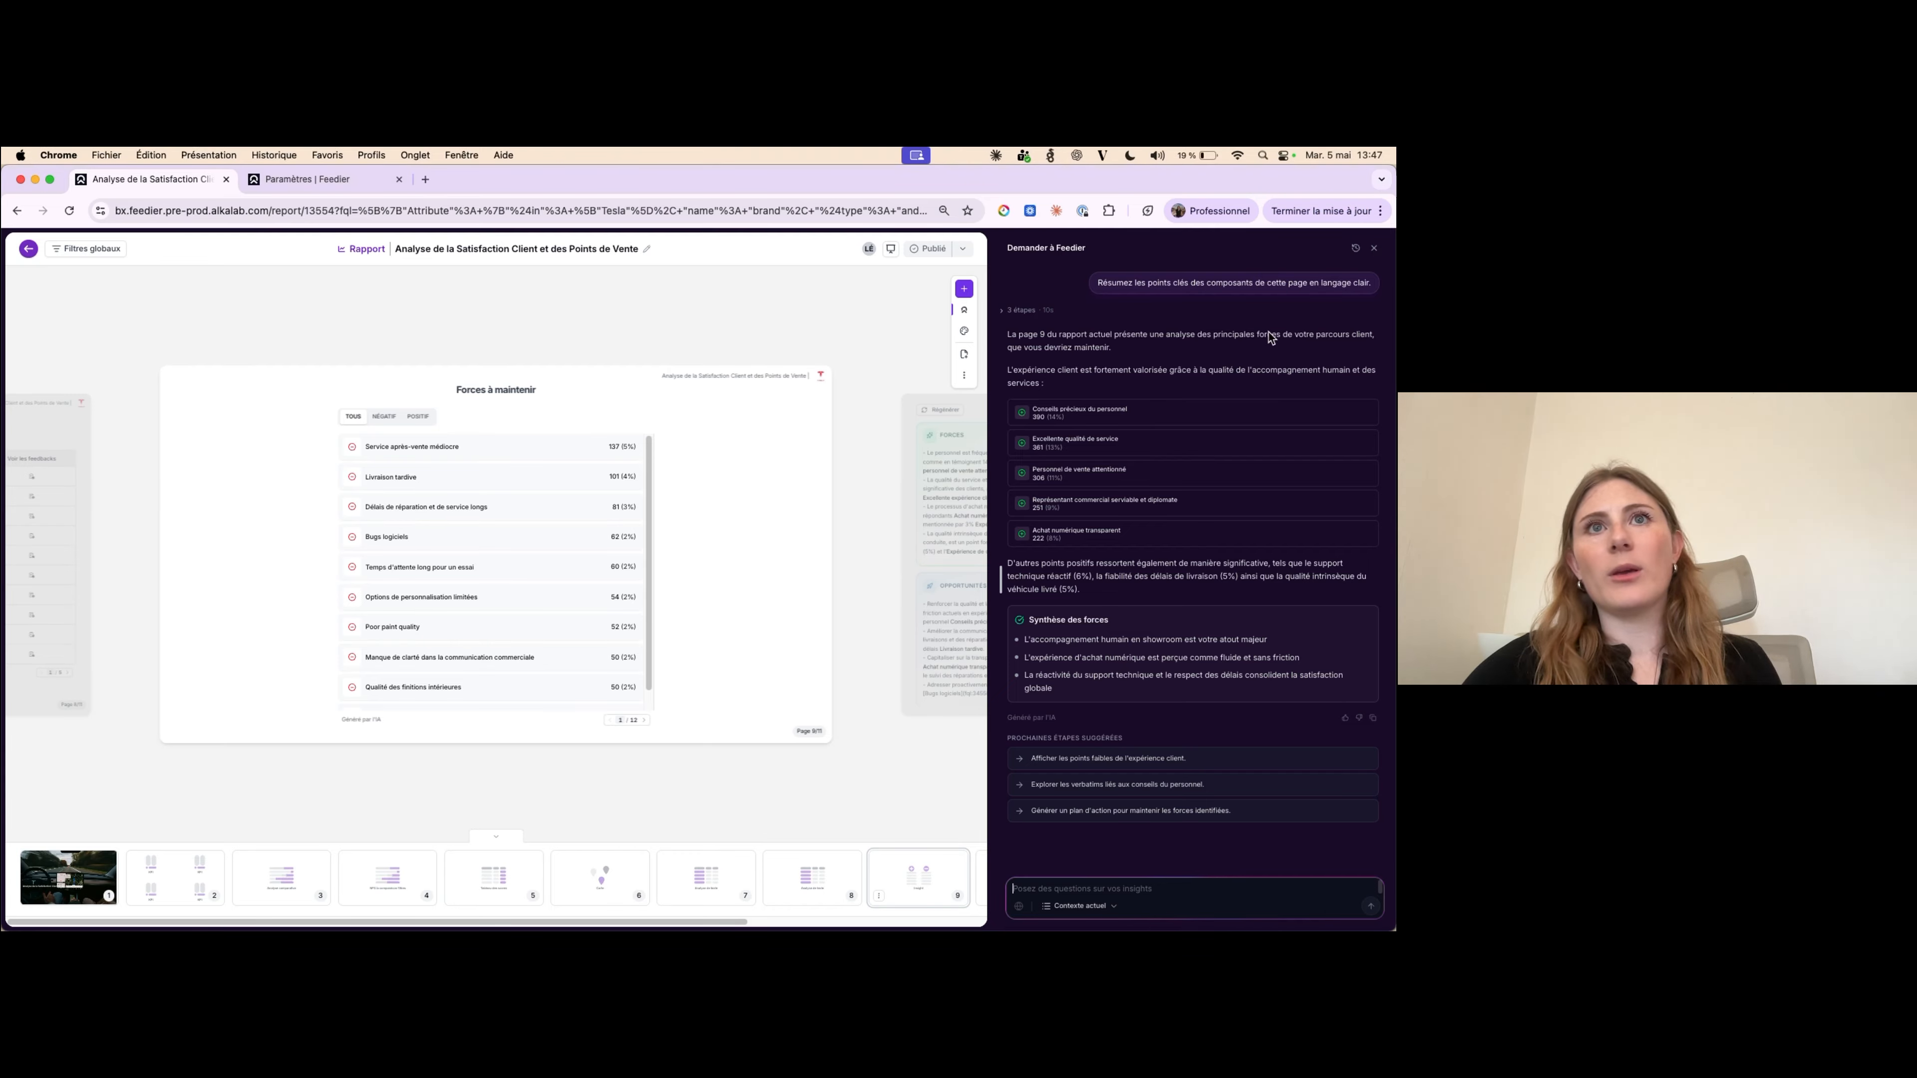
left_click(1373, 247)
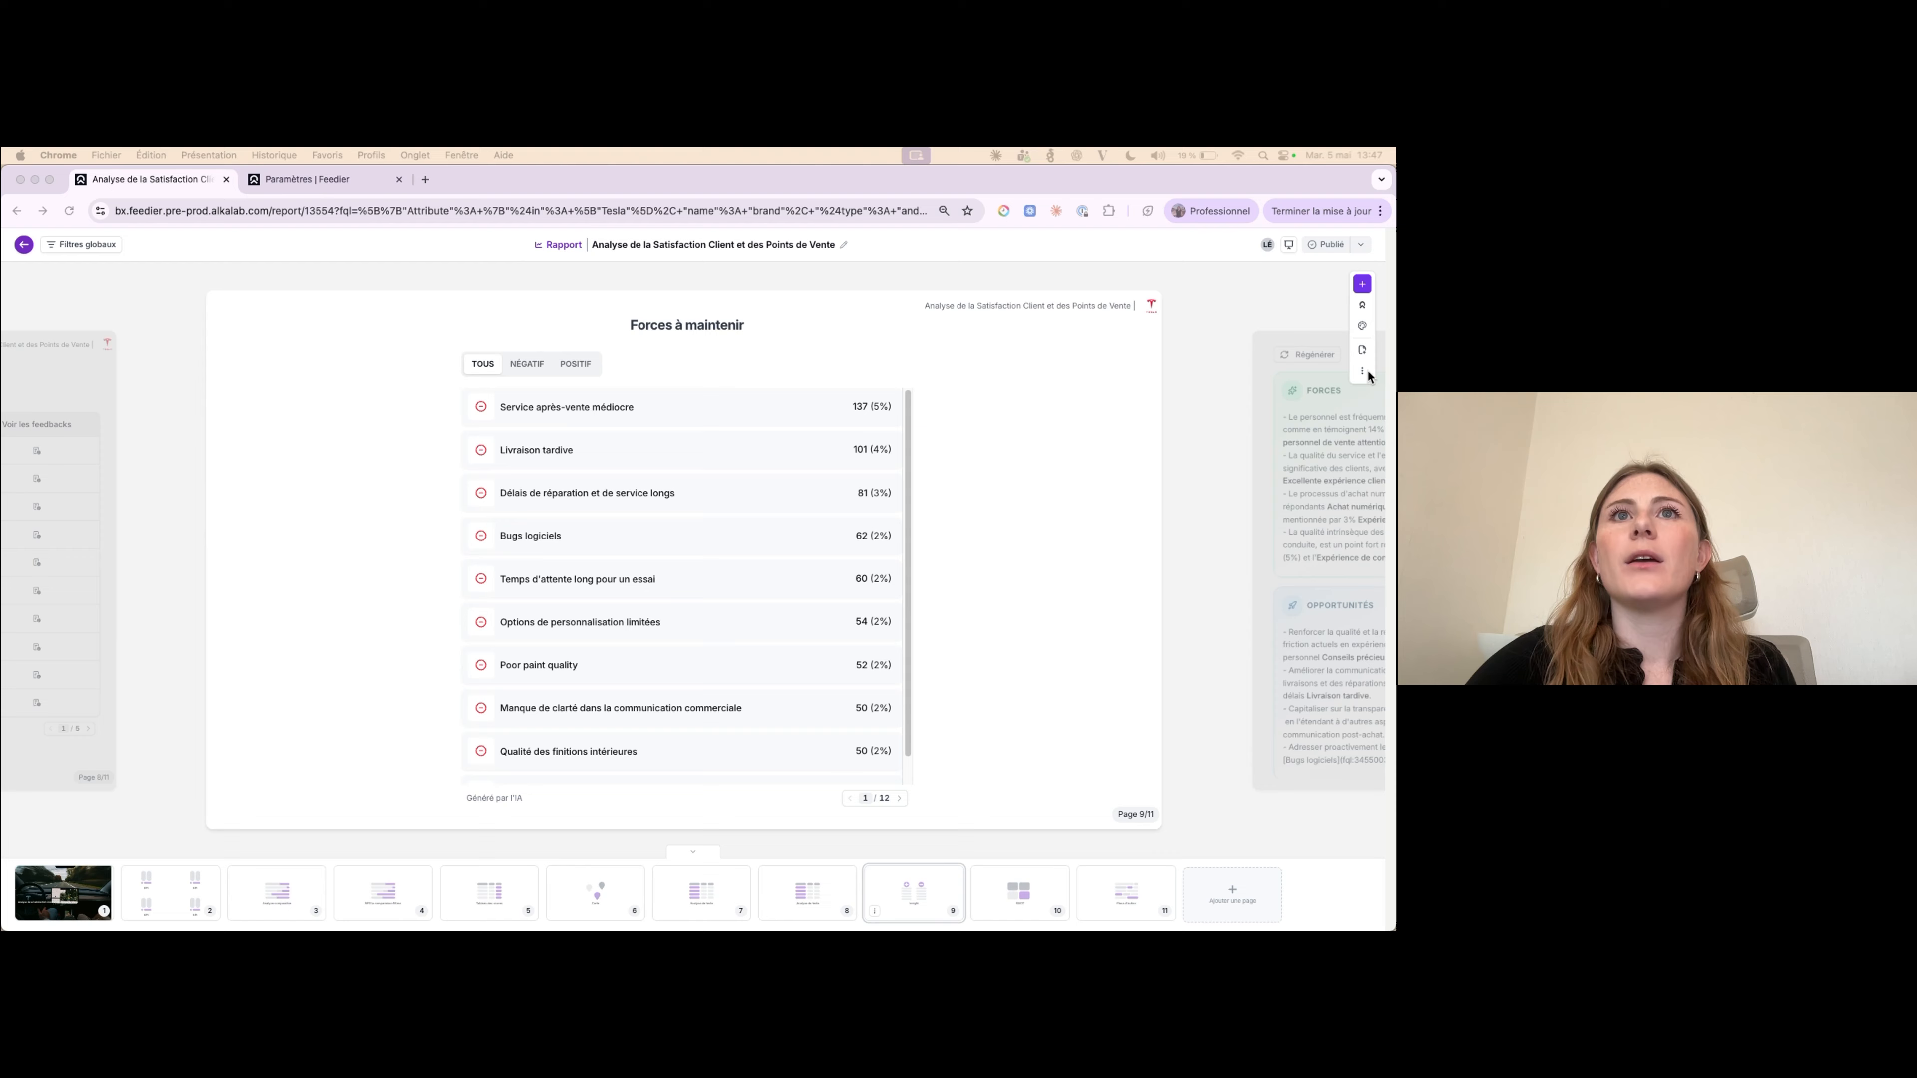
- Ask the assistant "Je veux comparer mon NPS de 2026 avec le NPS de 2025" in a new conversation and review its answer
left_click(1362, 308)
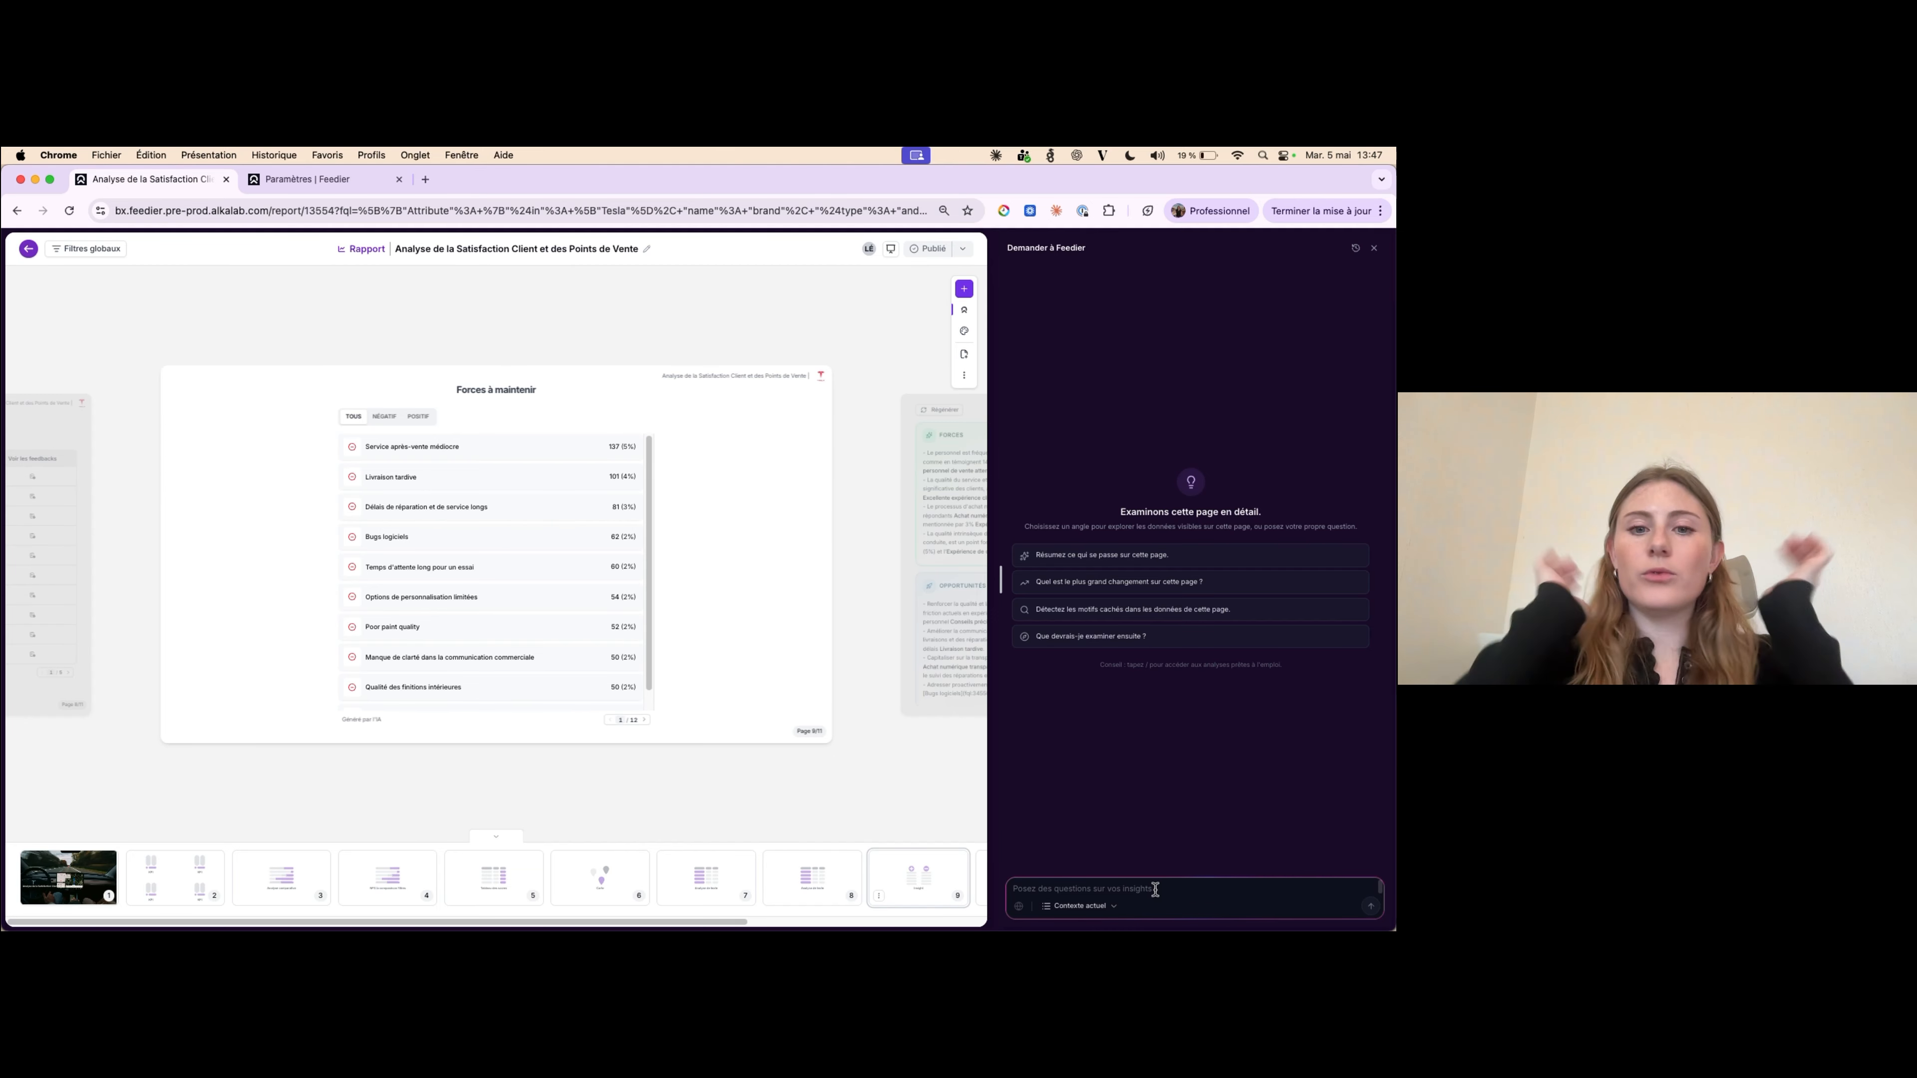
type("Je")
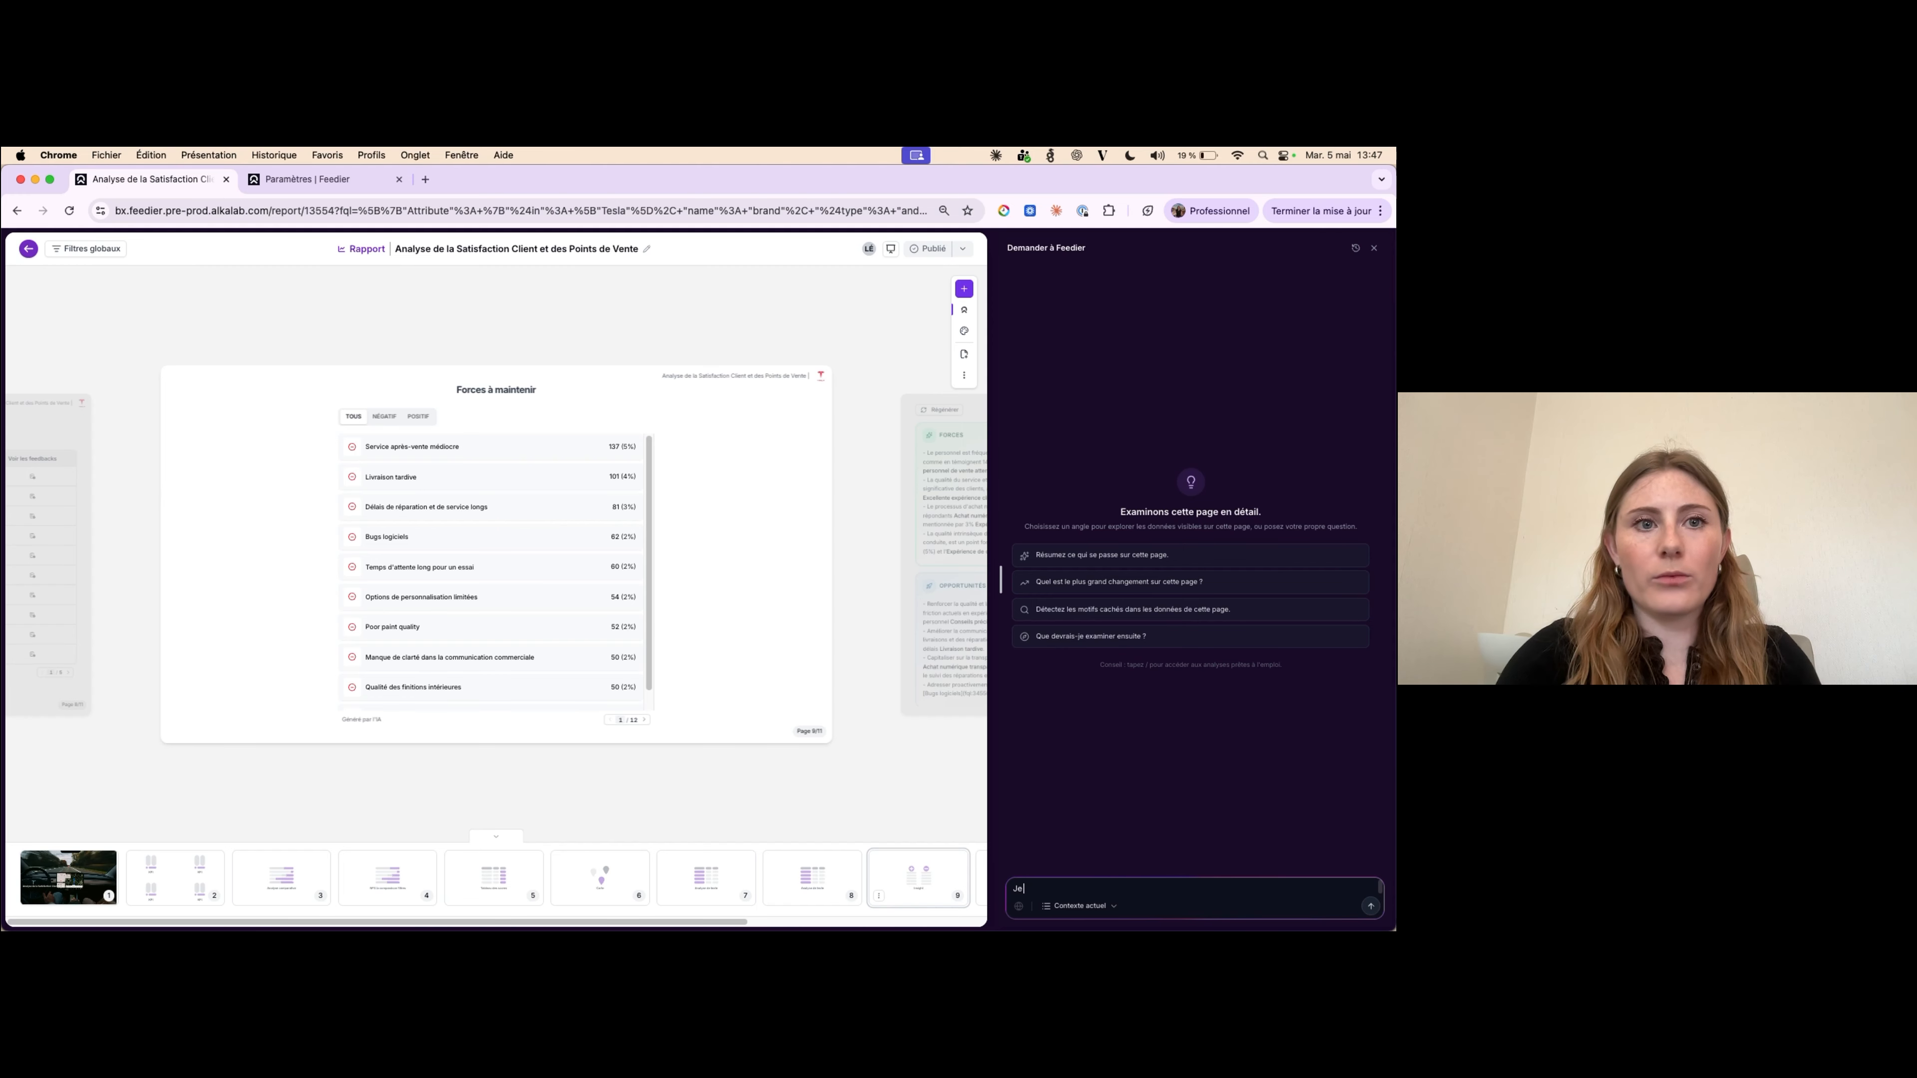
type(" veux")
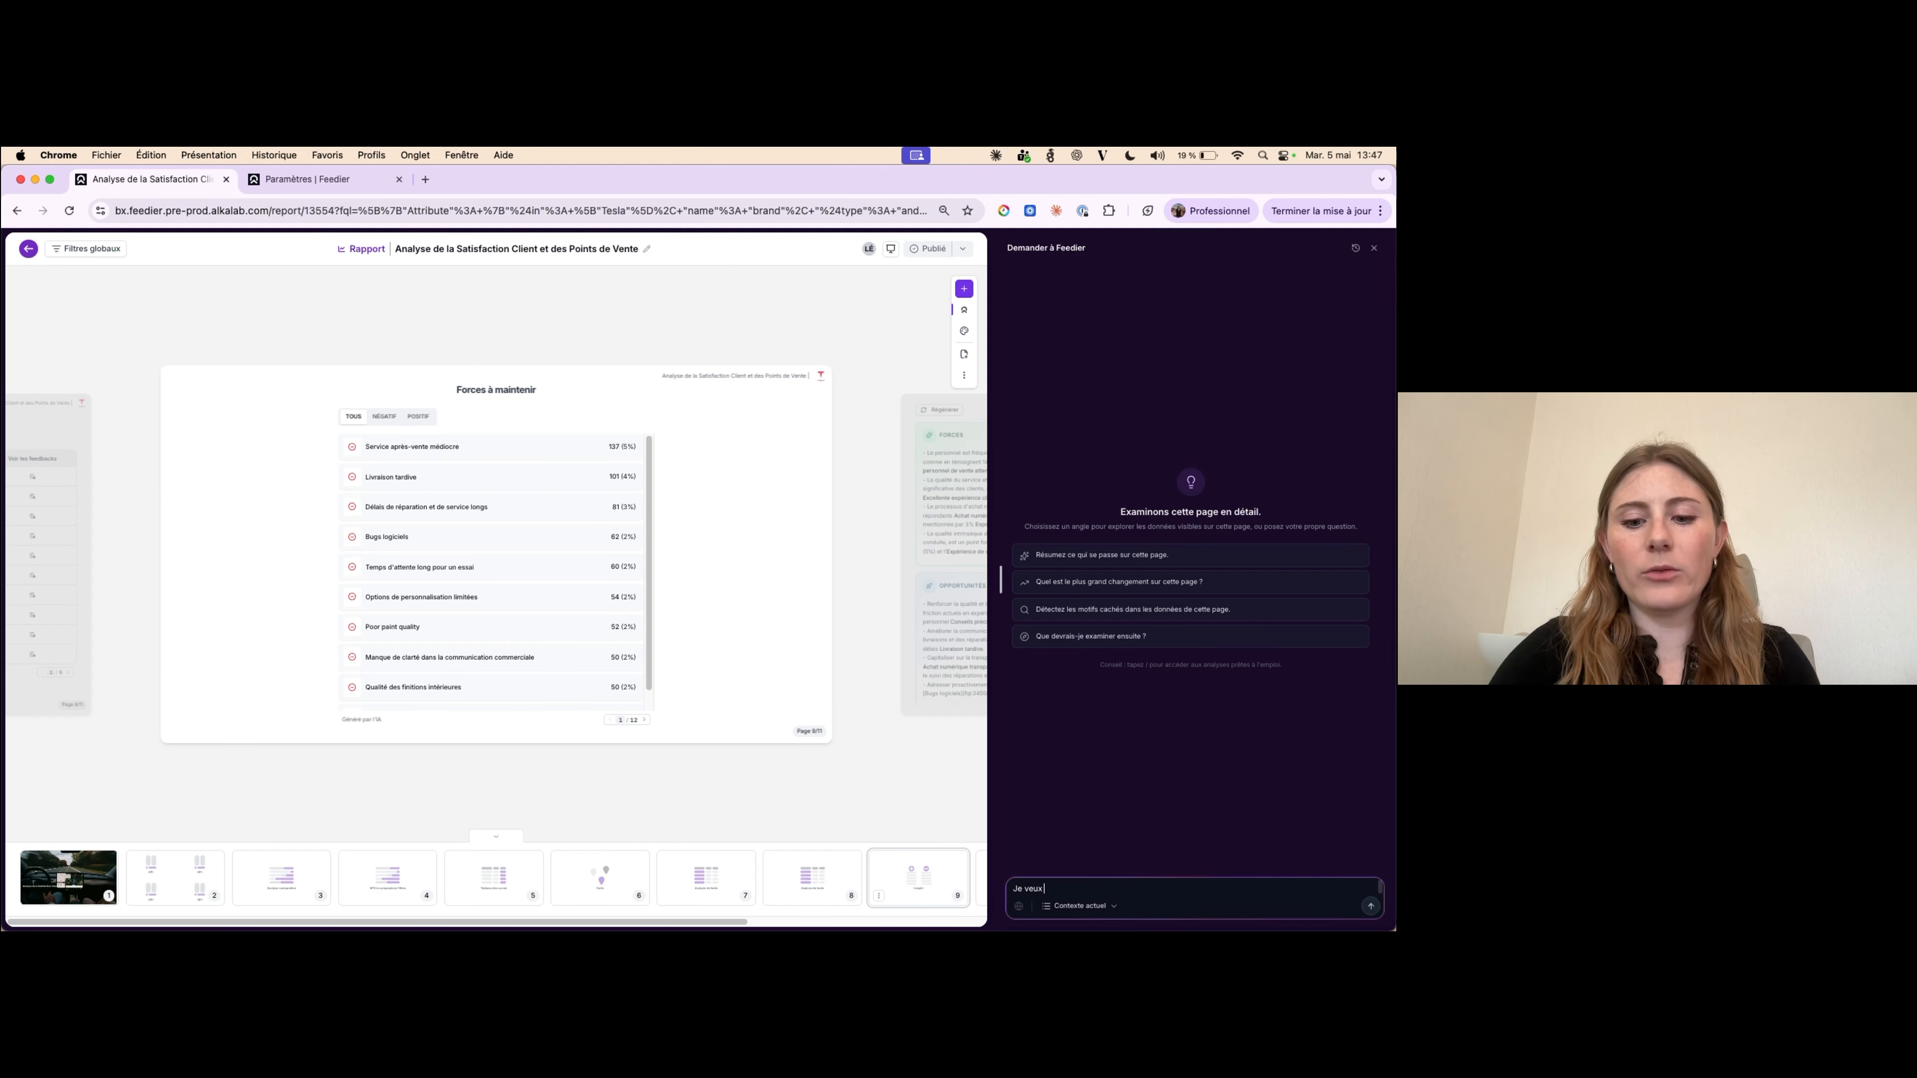
type(" compare")
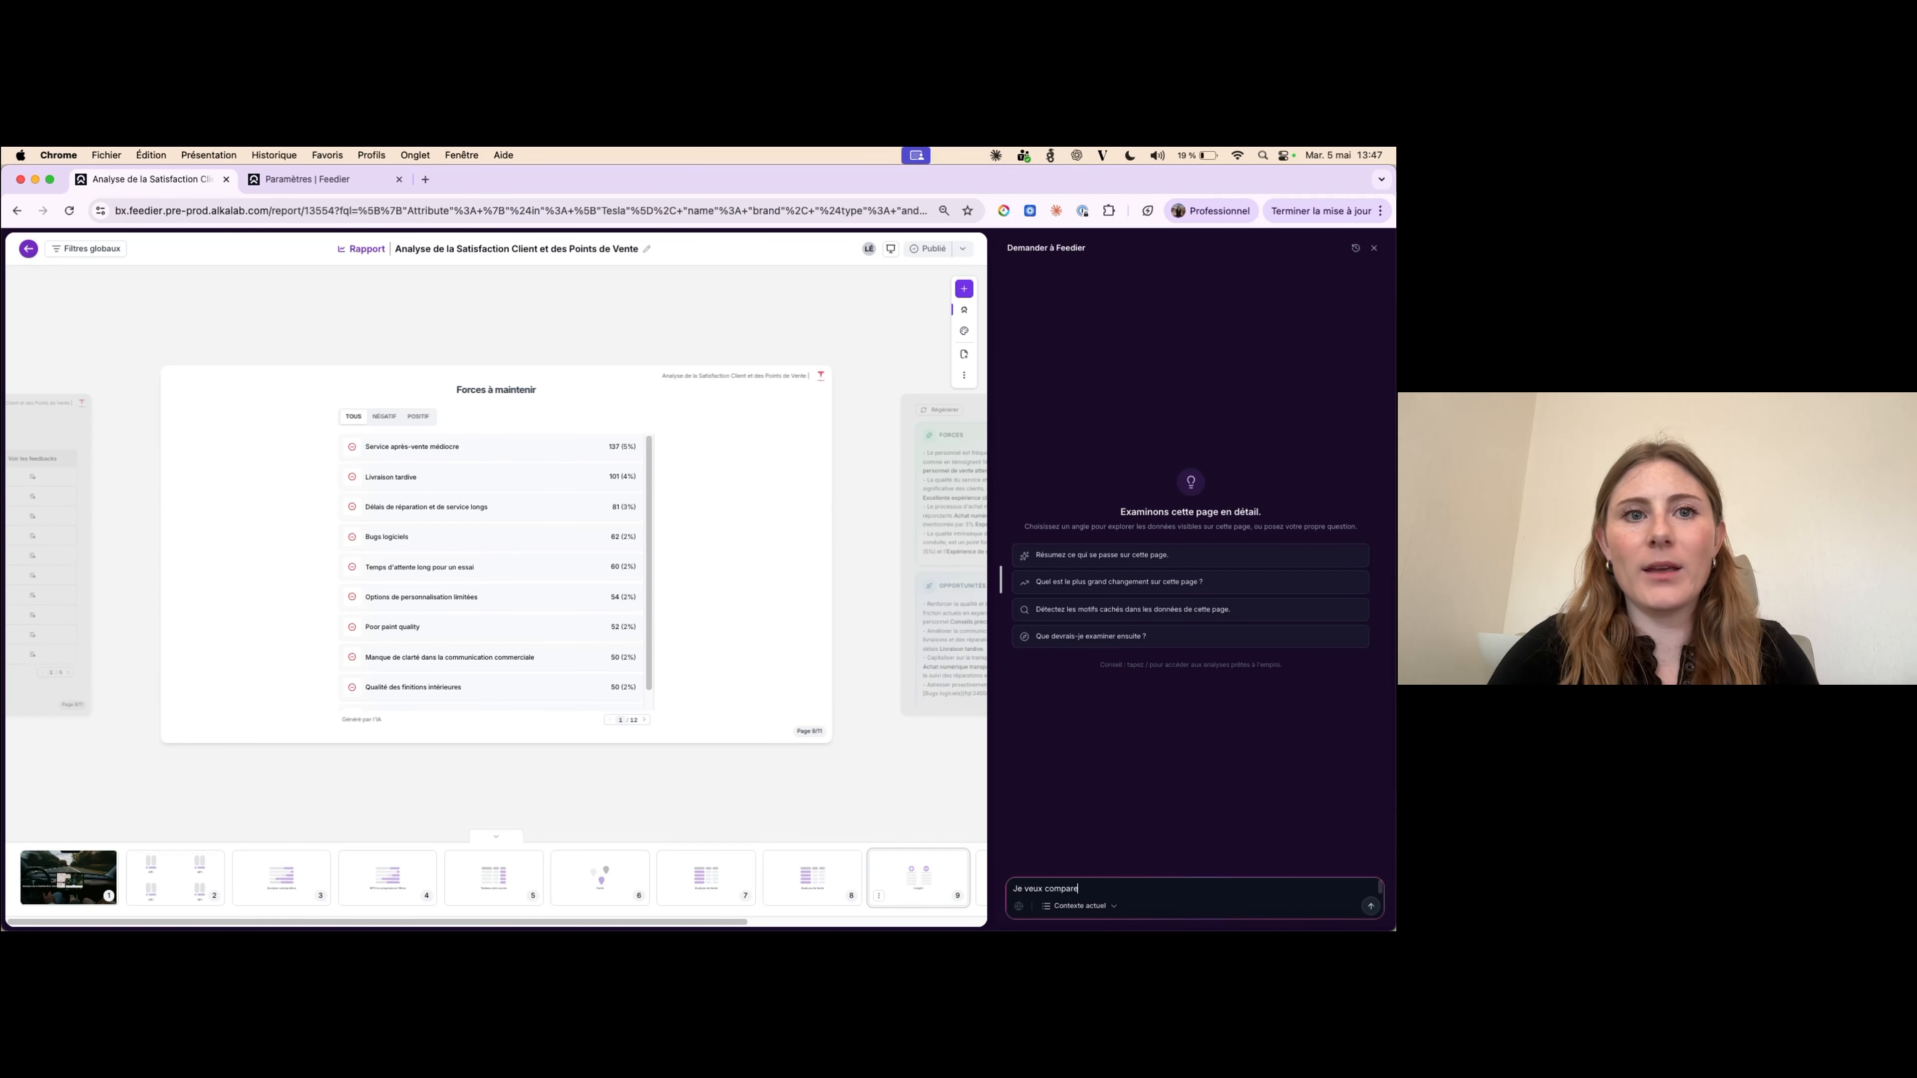
type("r mon NPS")
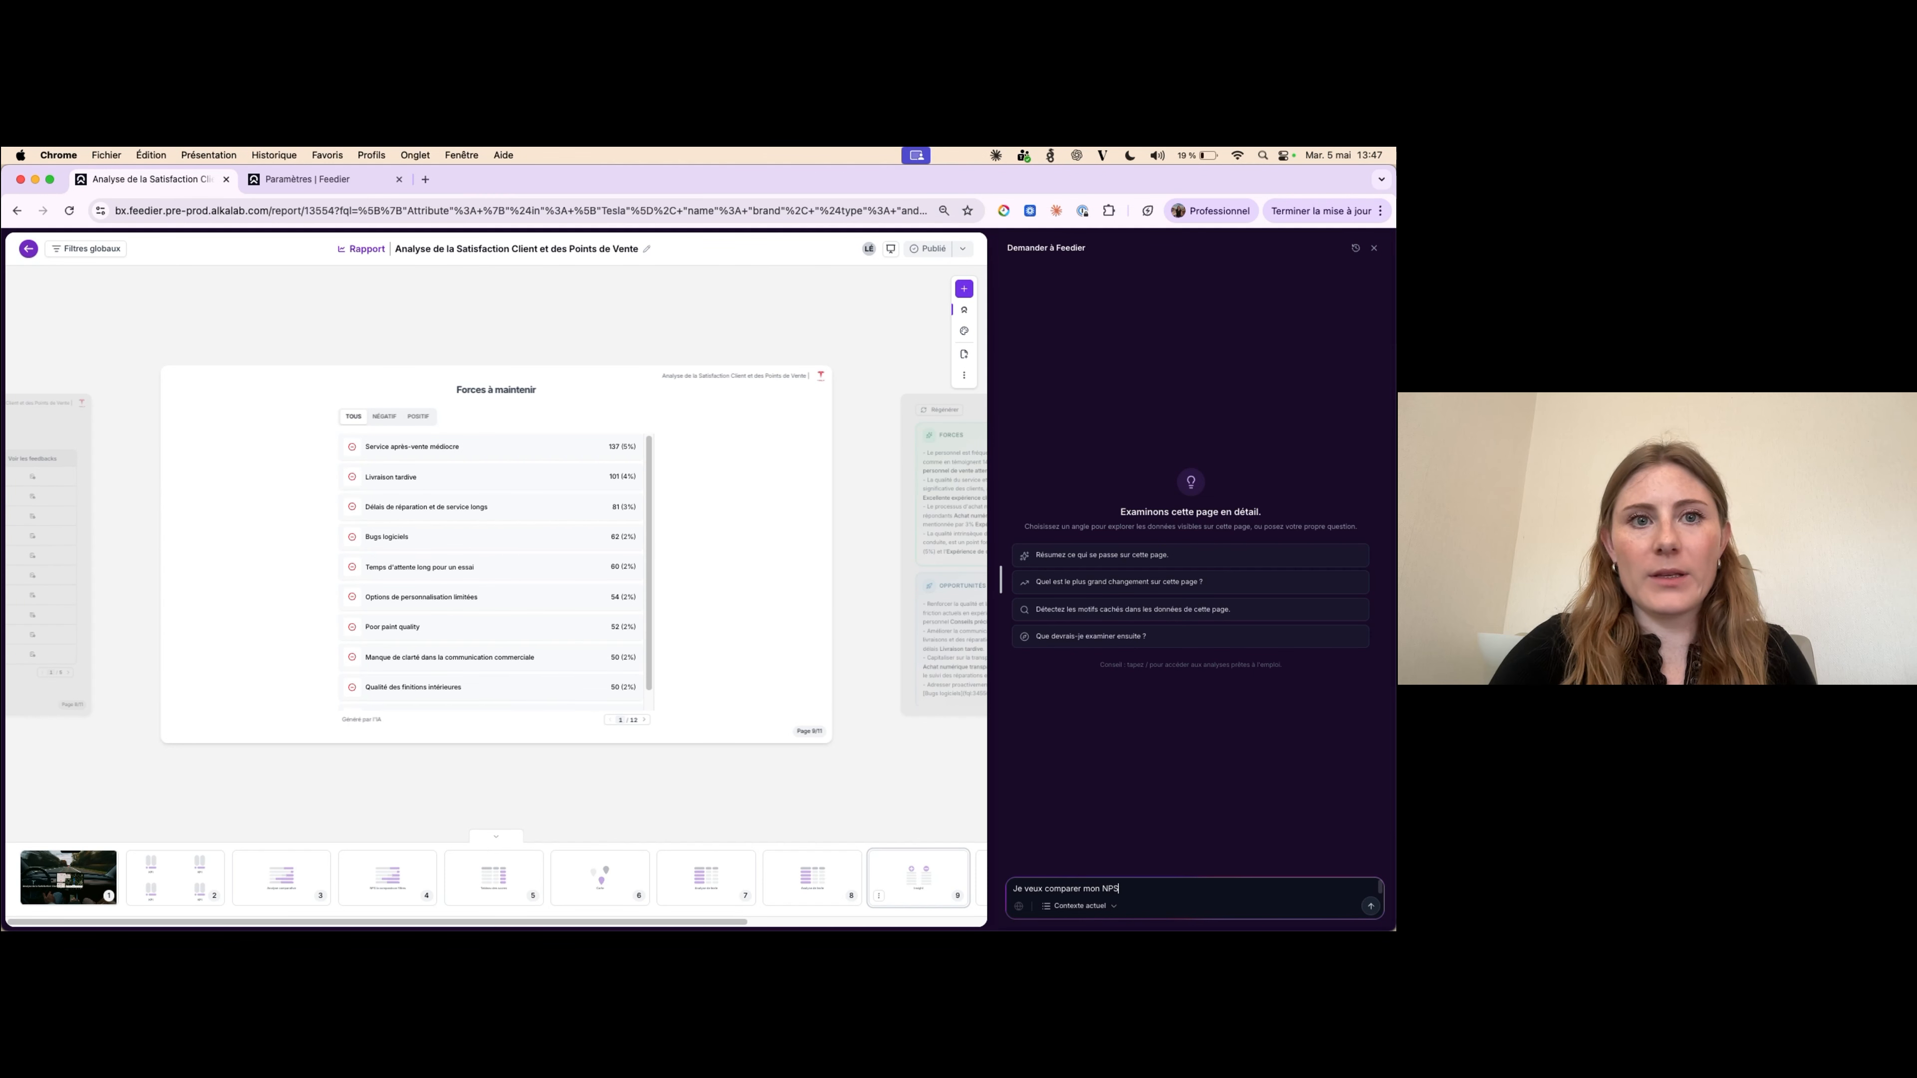
type(" de 202")
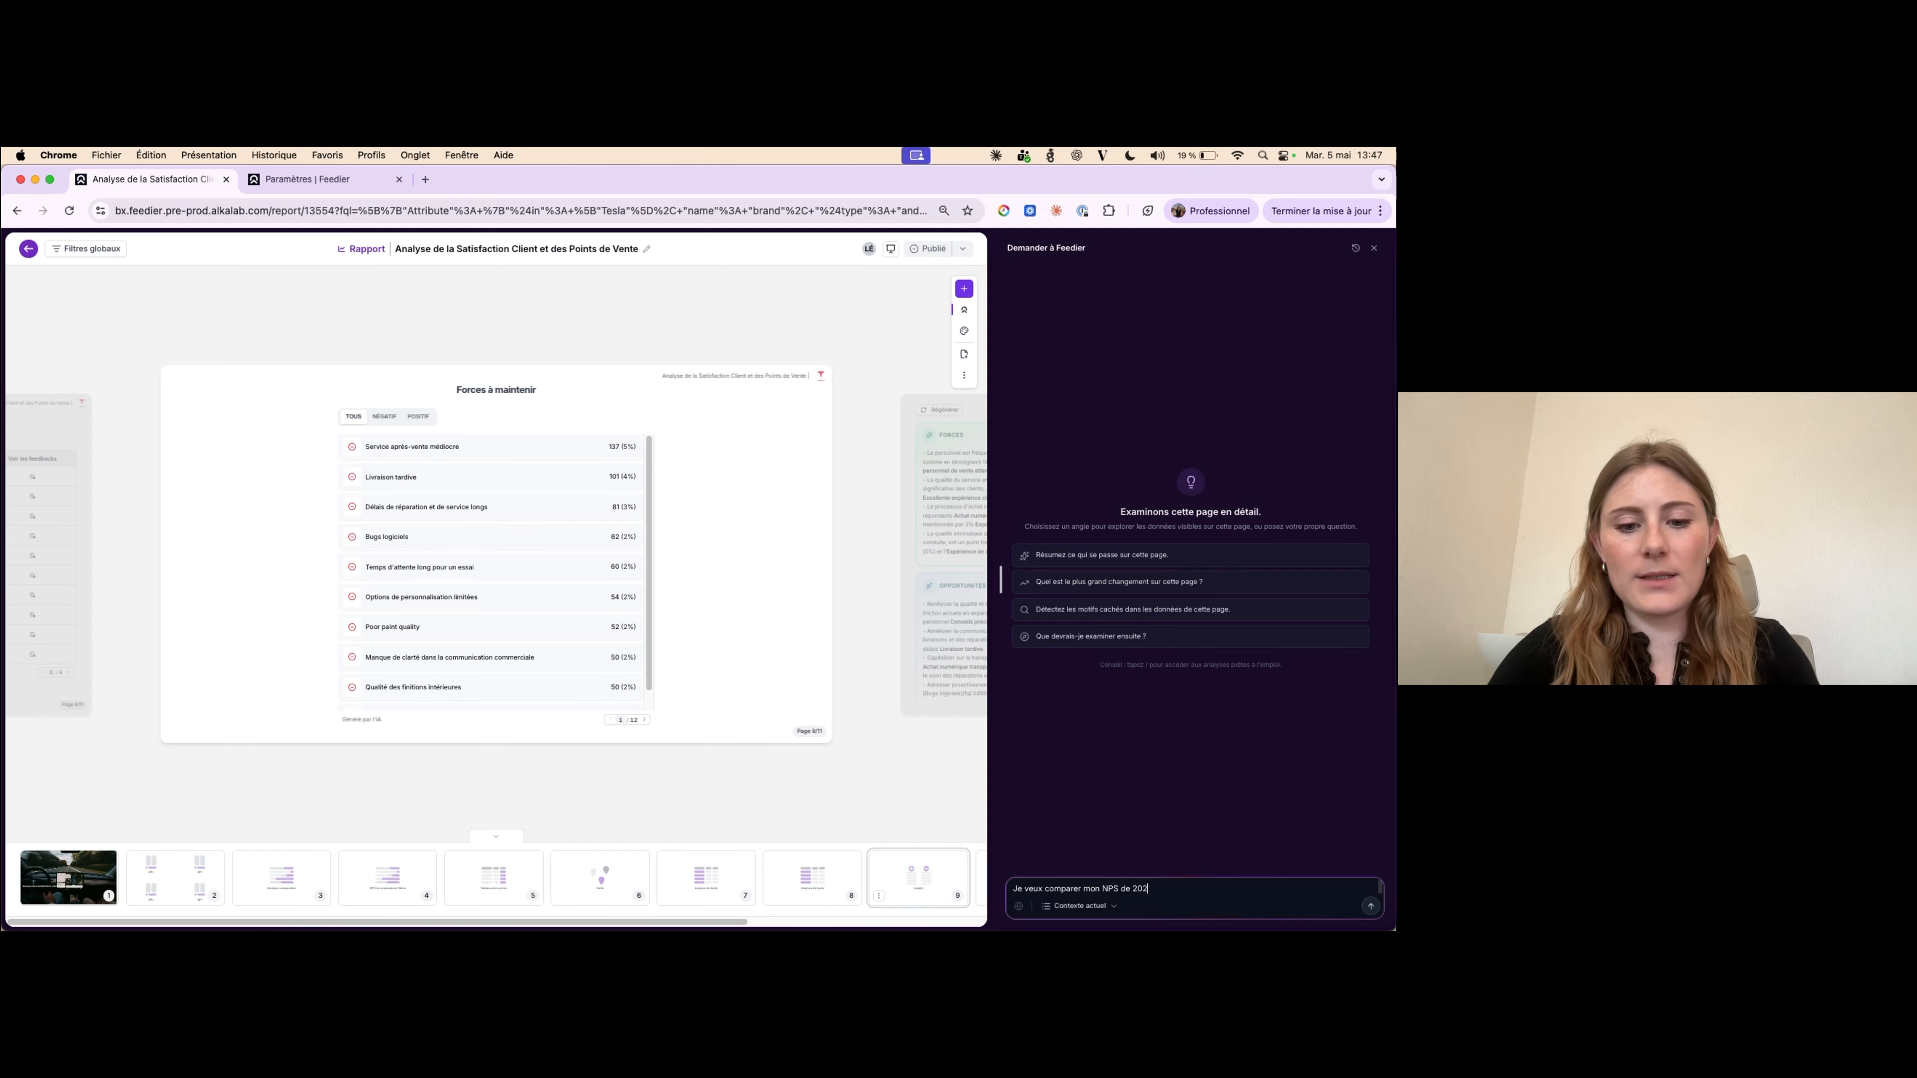
type("6 avec le nPOS")
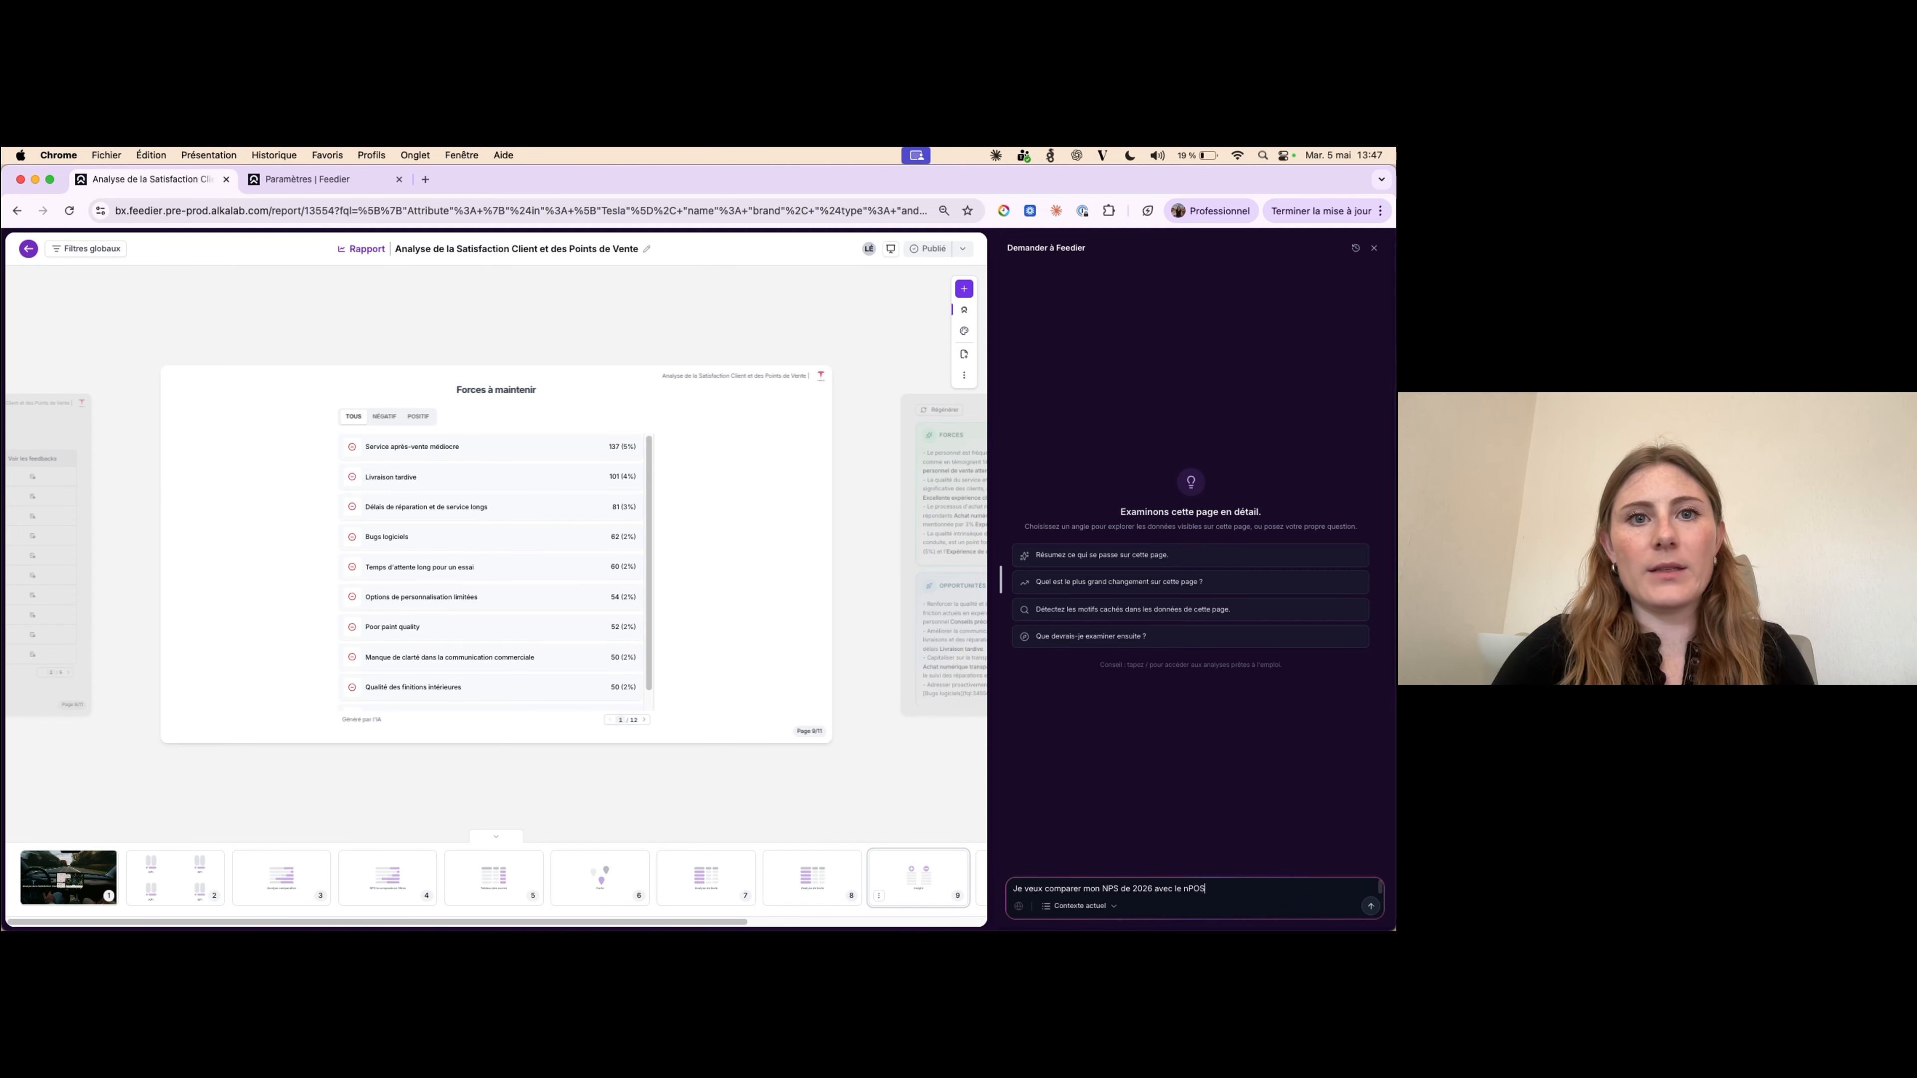
type(" NPS")
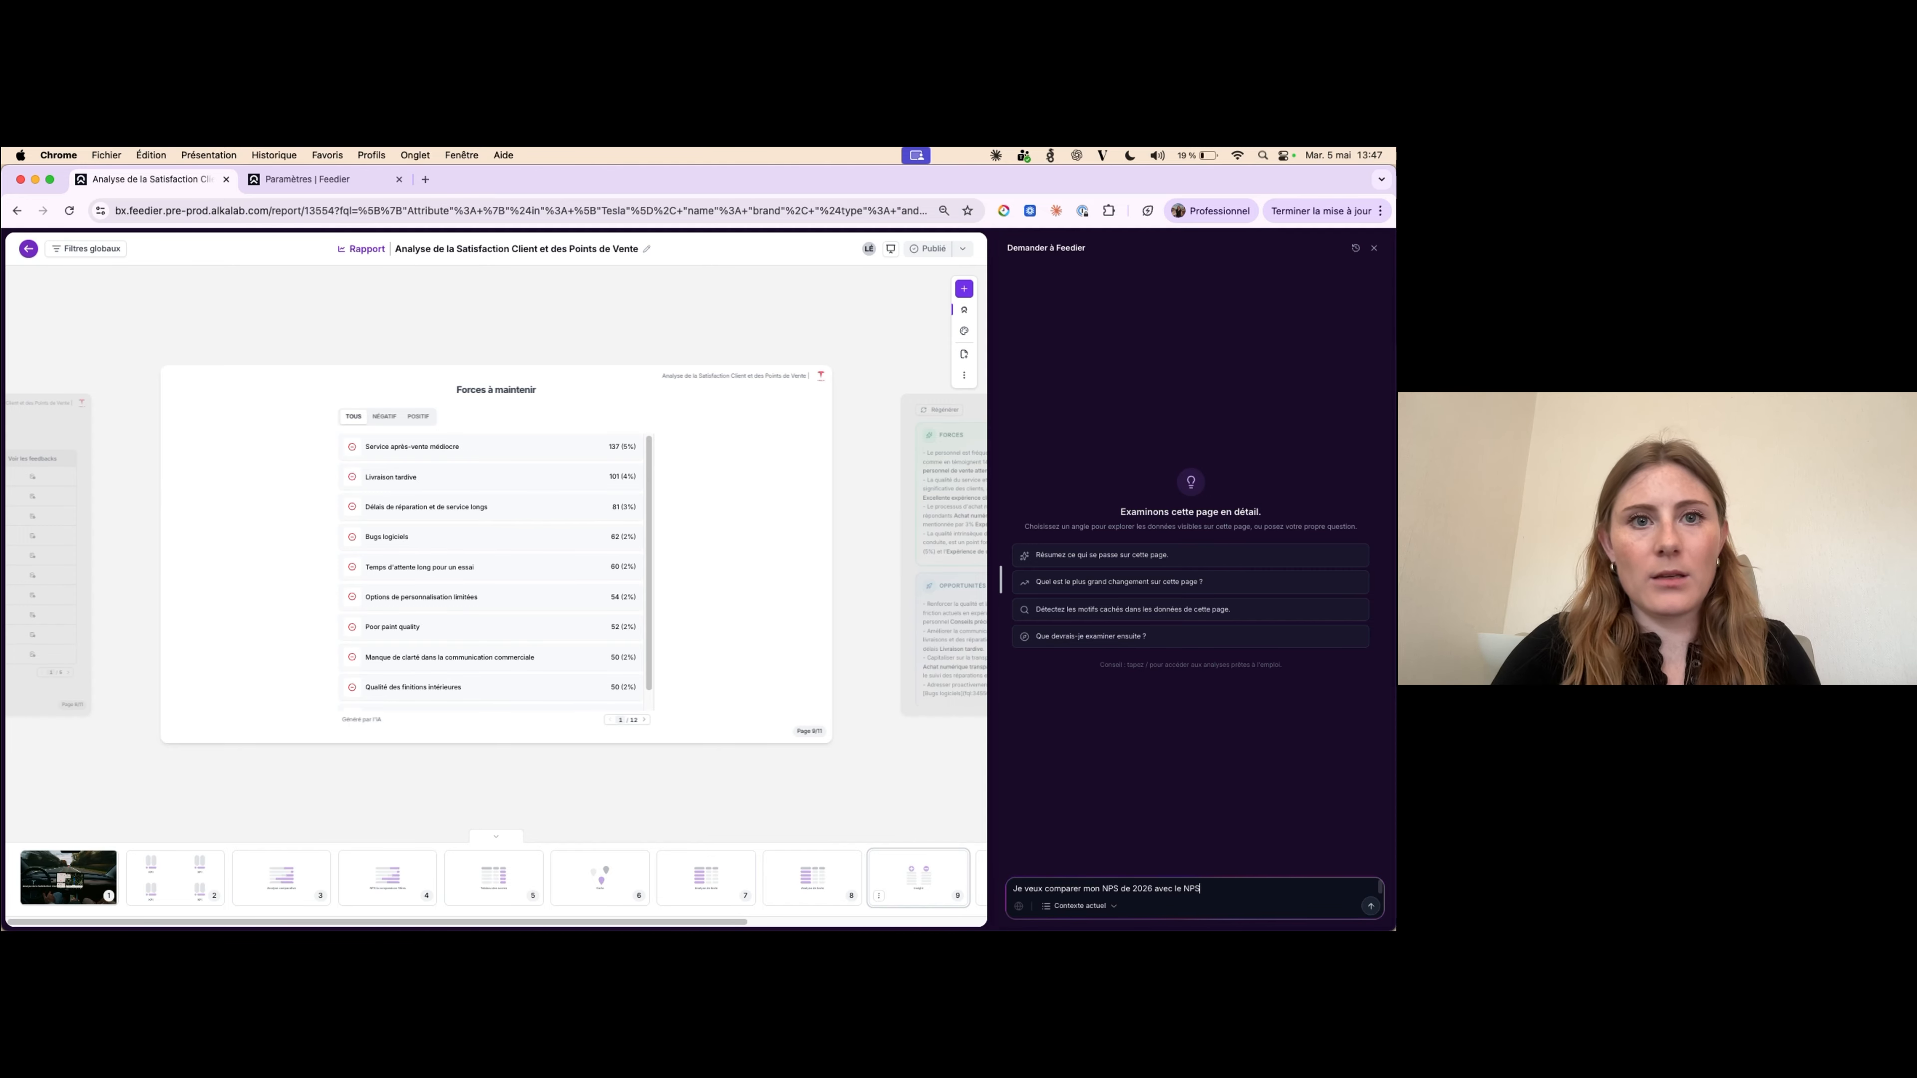
type(" de 2025")
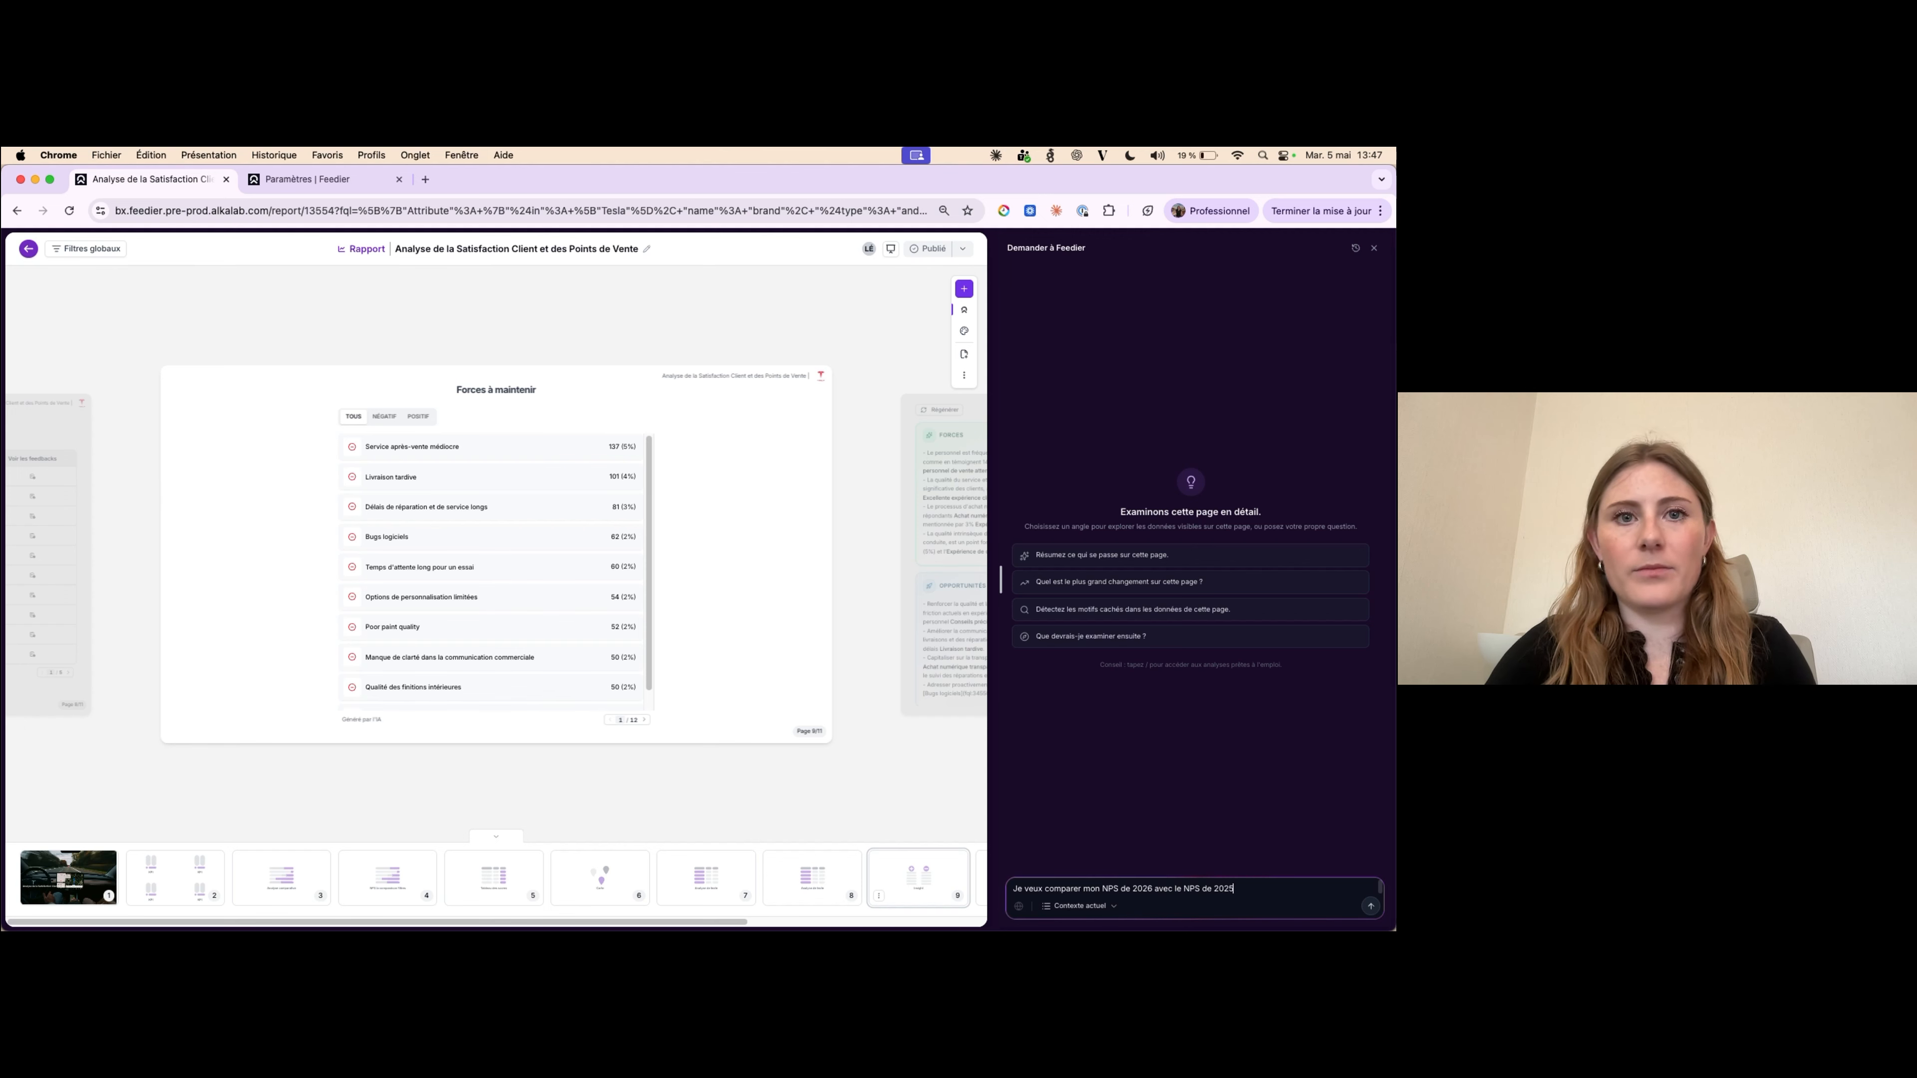
key("Return")
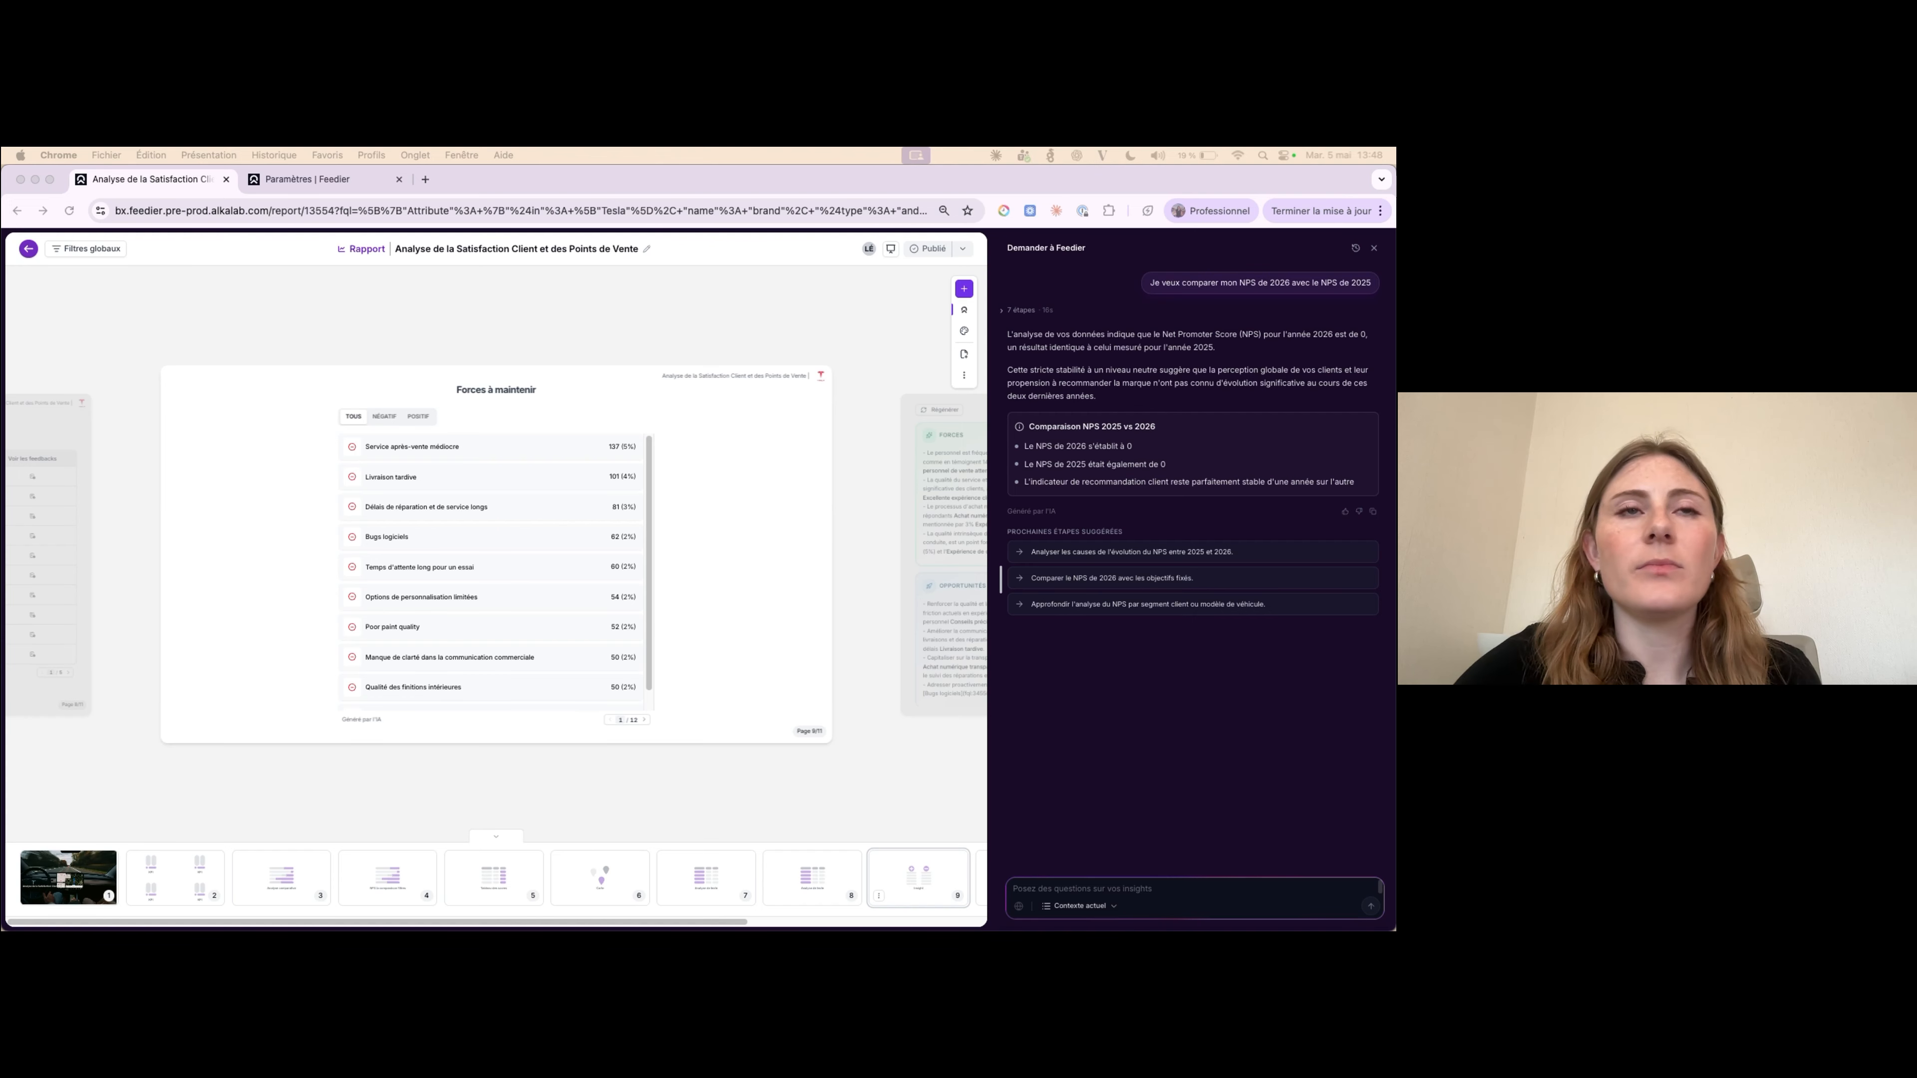
left_click_drag(1008, 333, 1162, 424)
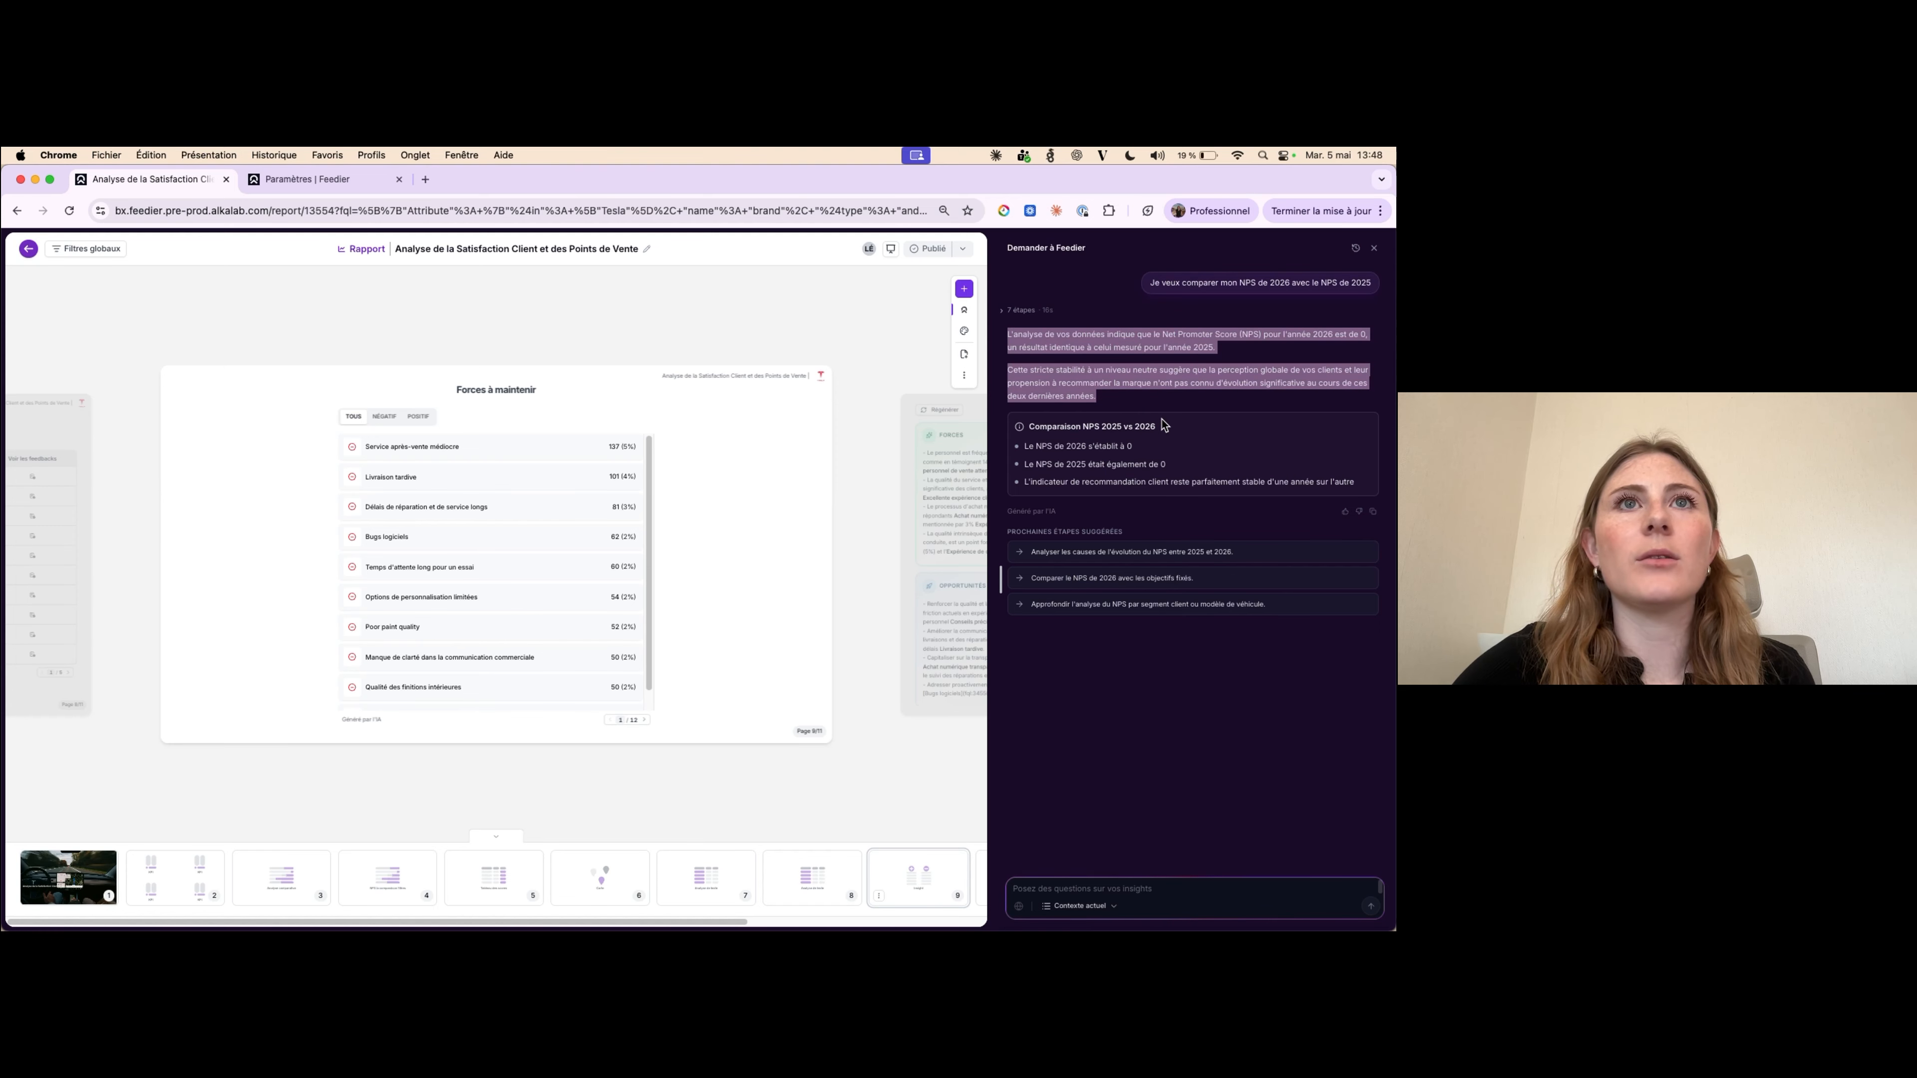
left_click_drag(1041, 445, 1376, 502)
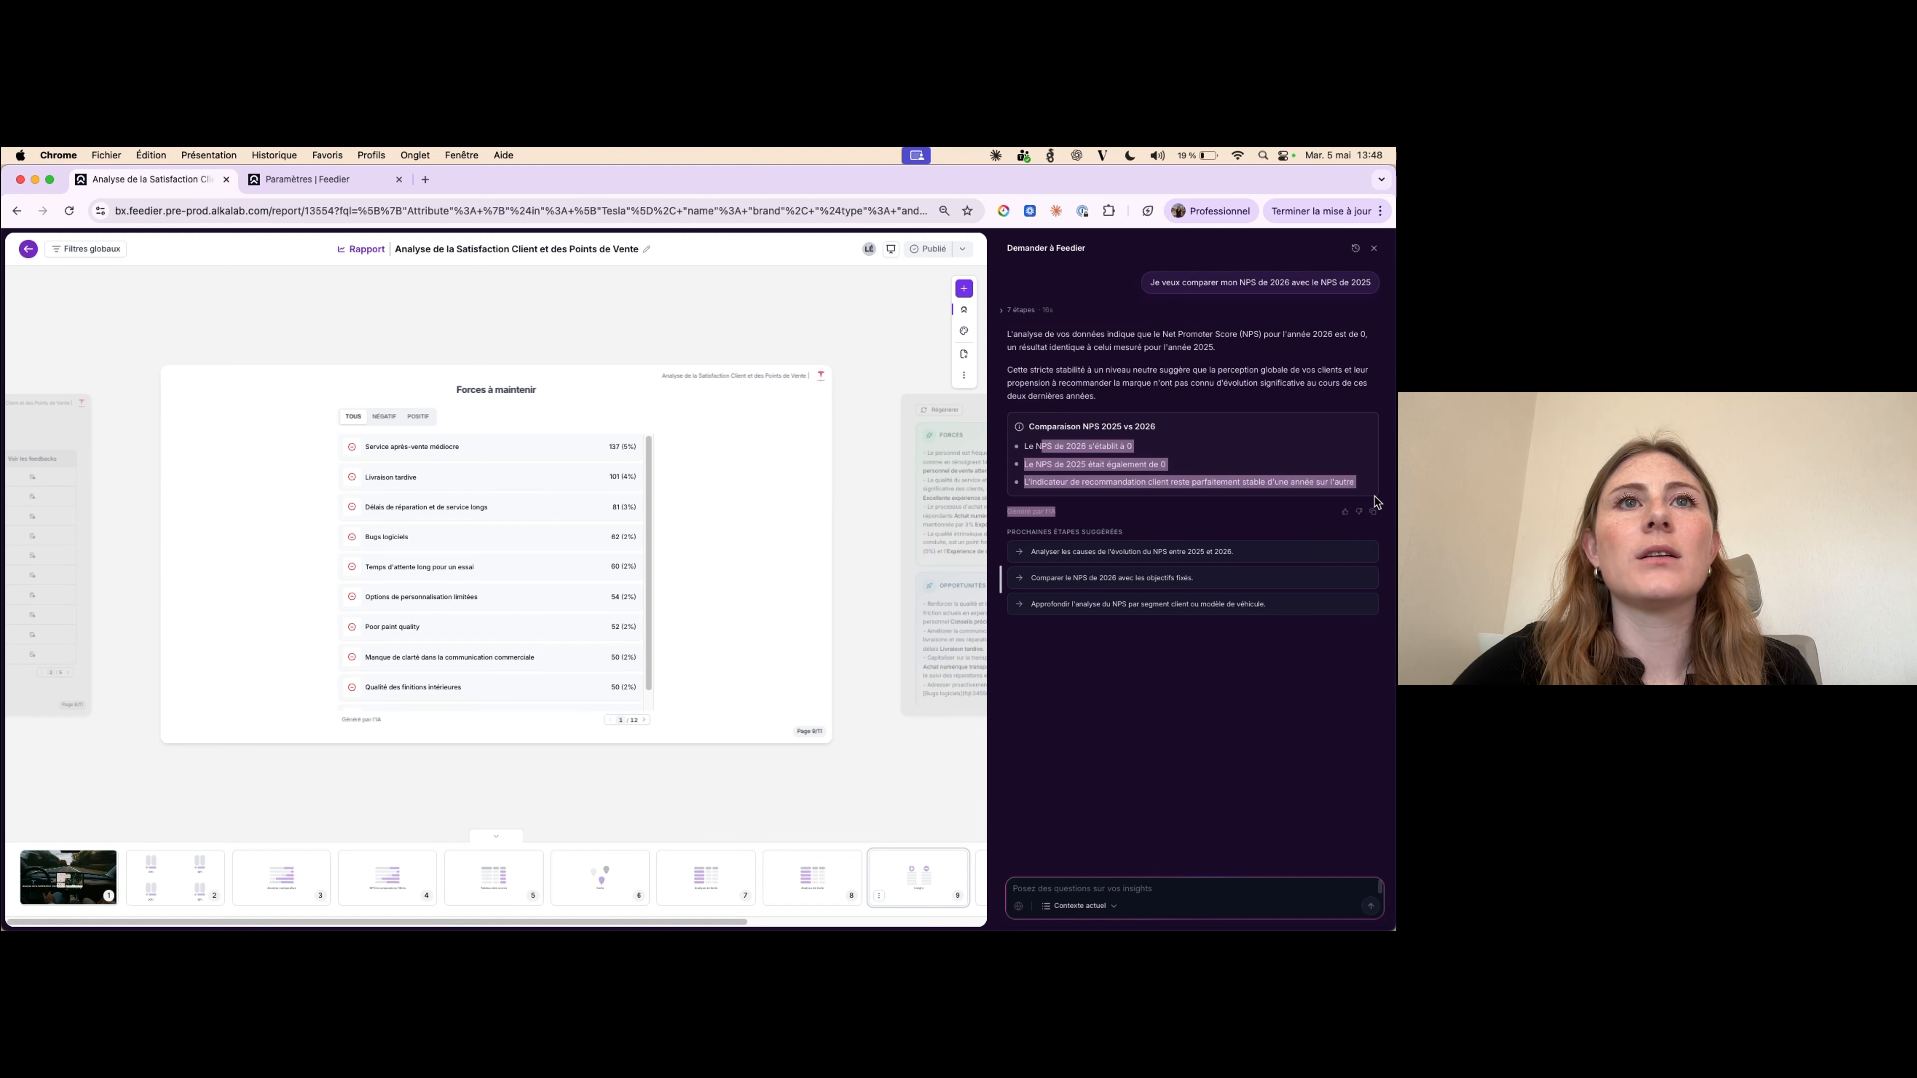
left_click(1258, 767)
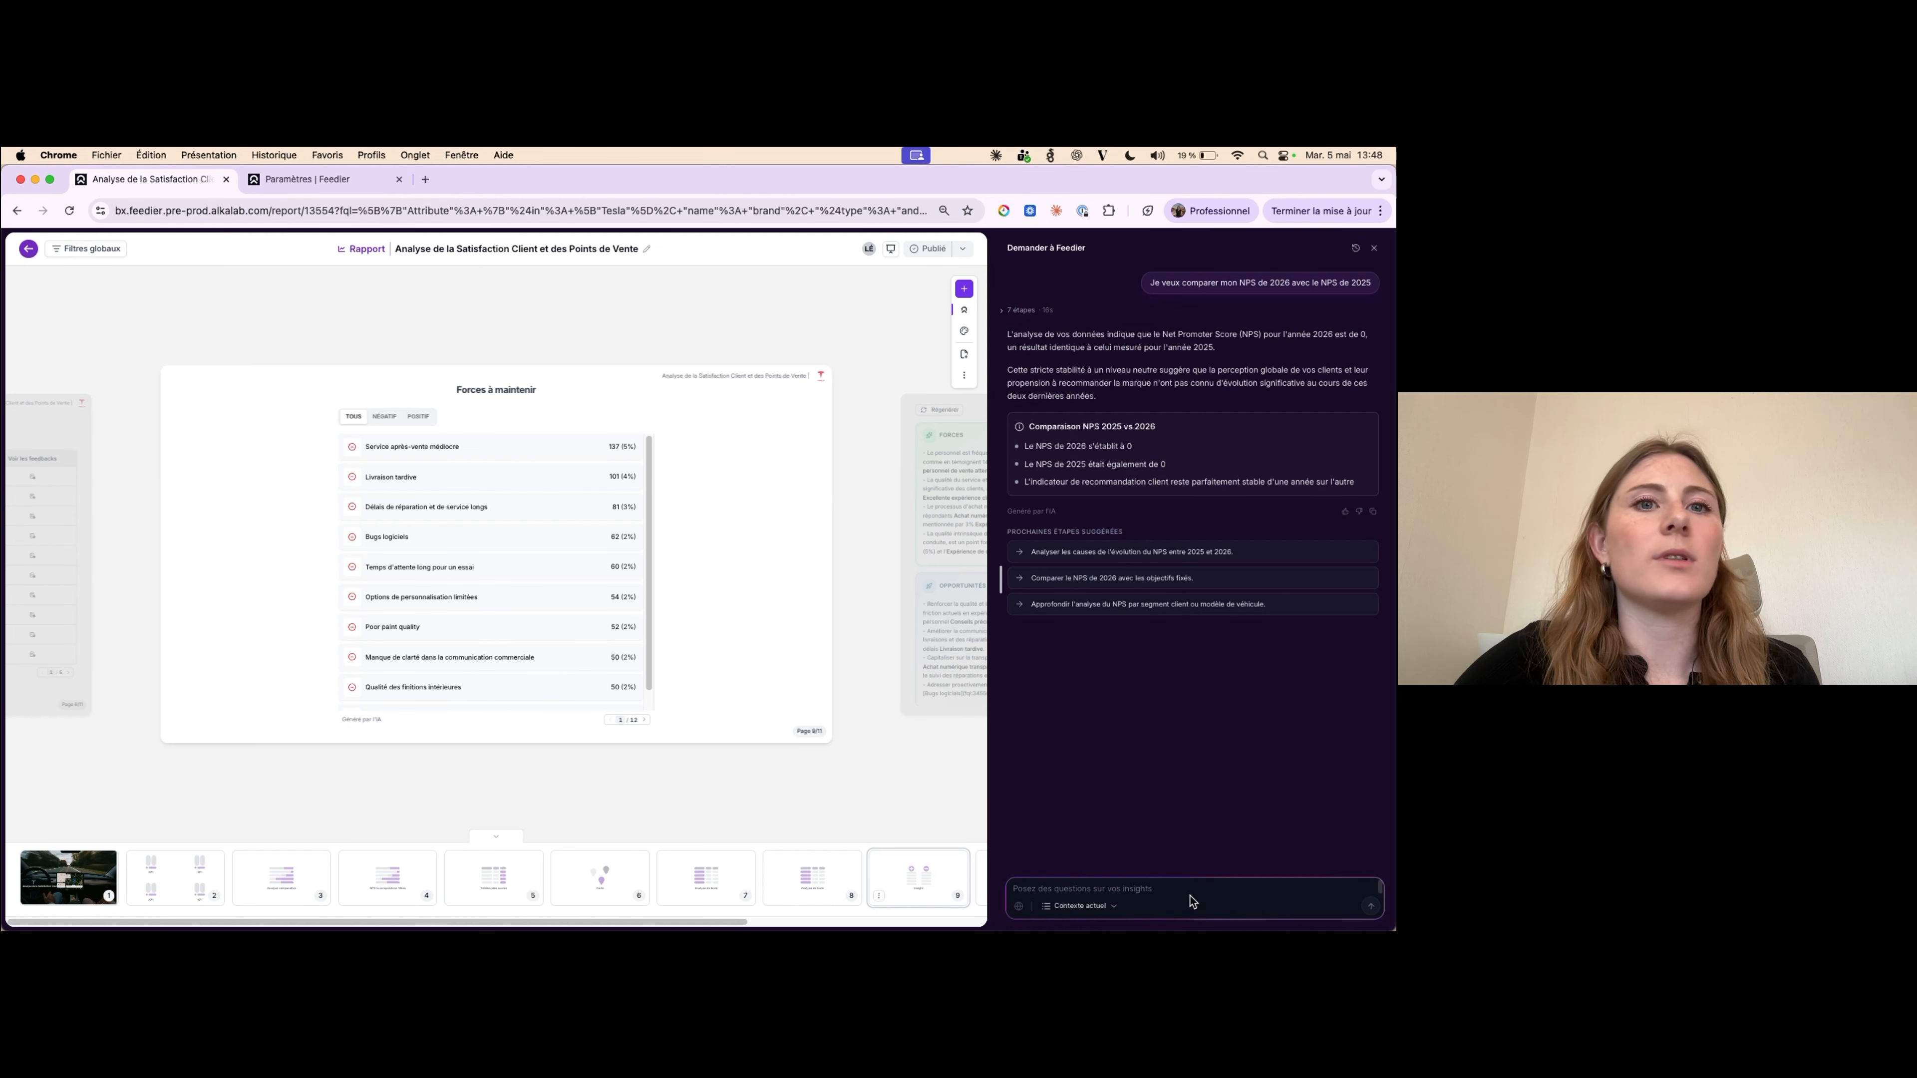
- Ask the assistant "Compare le taux de satisfaction de 2026 vs 2025"
left_click(1156, 890)
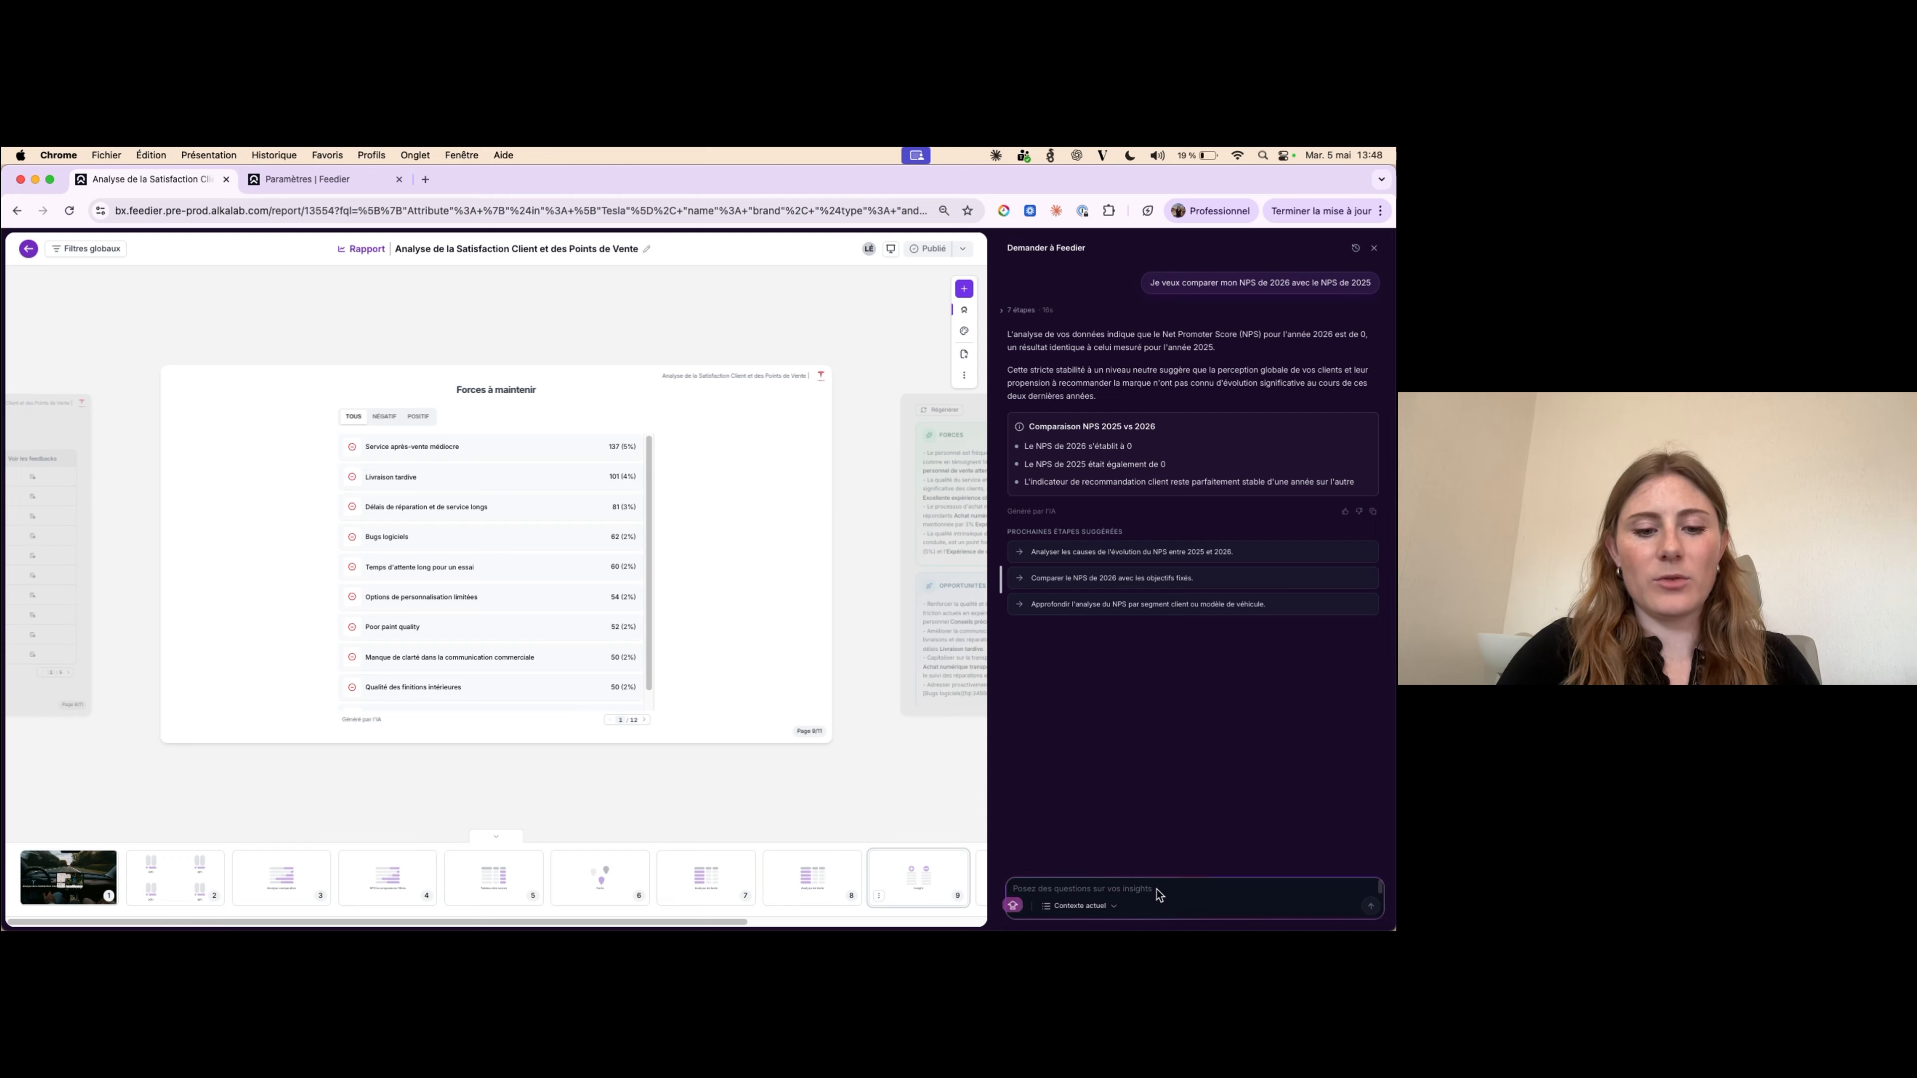
type("Compare le taux de sat")
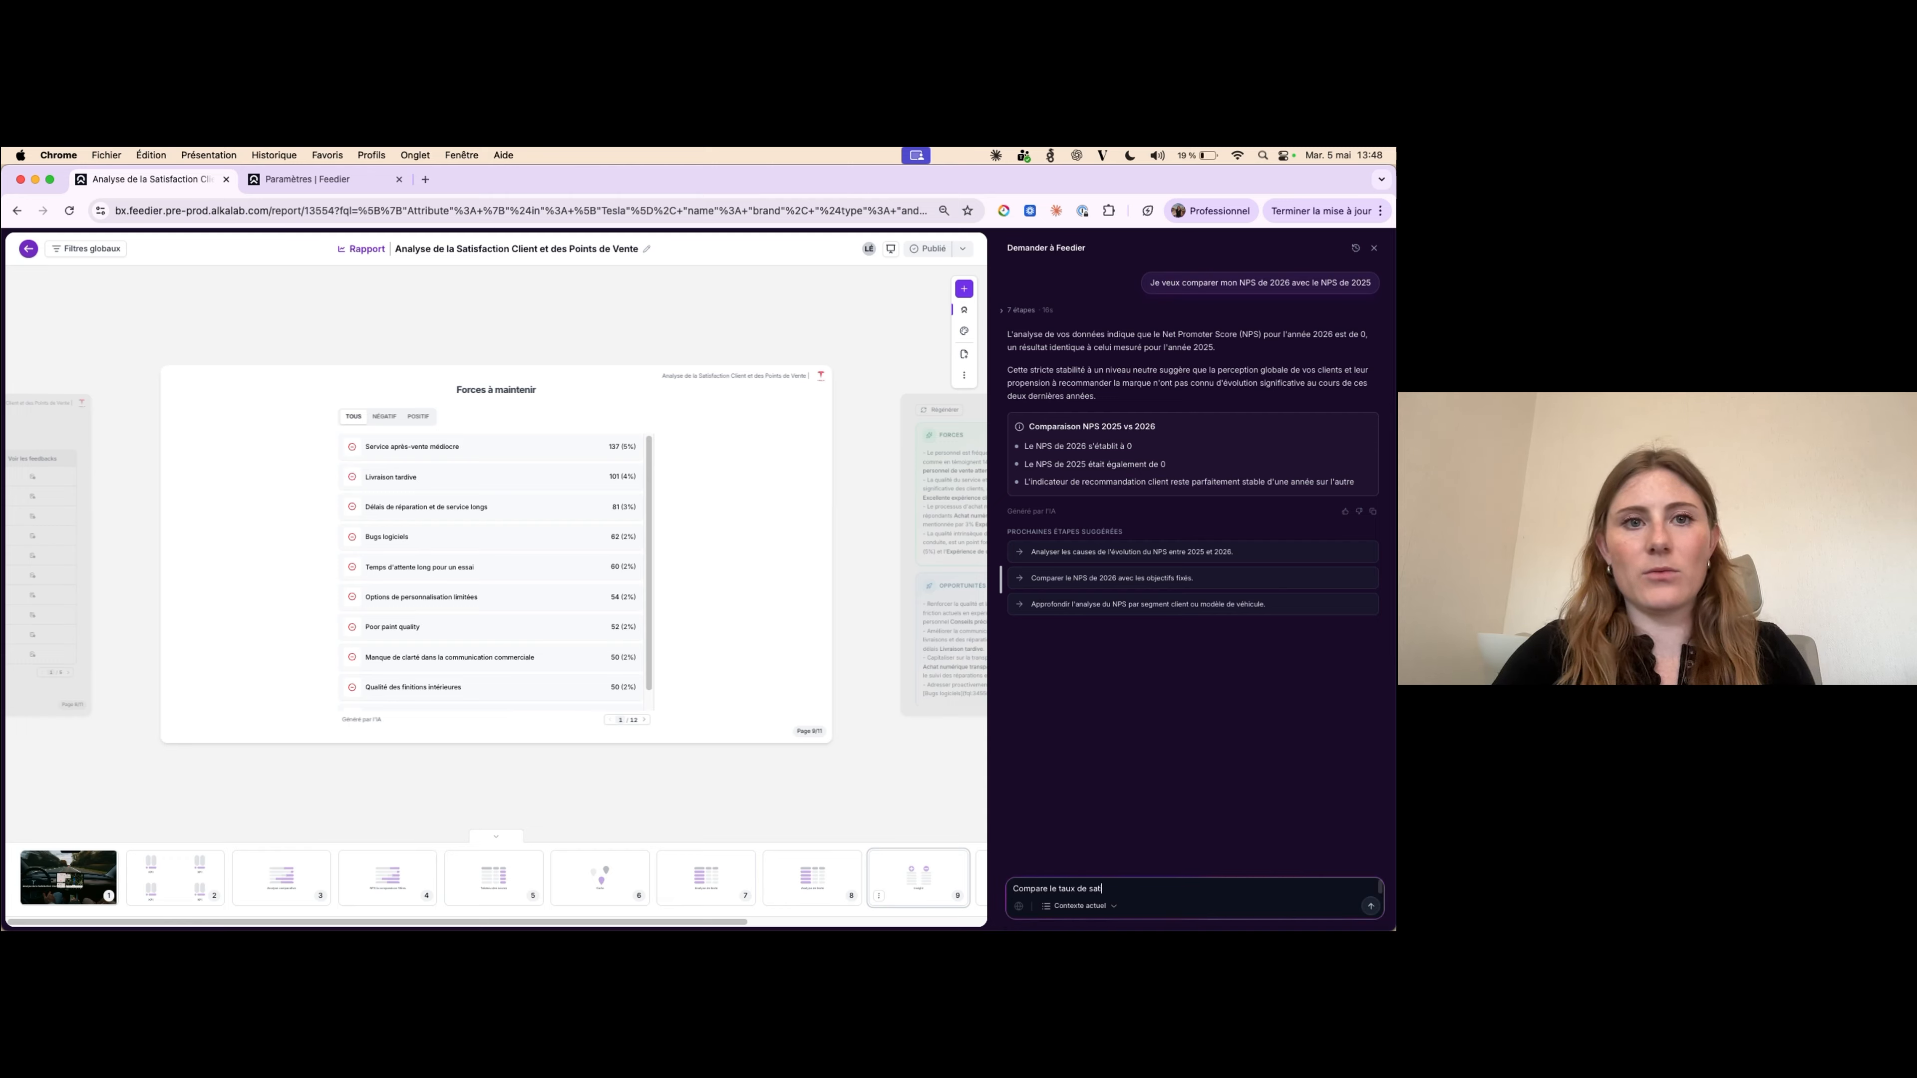
type("isfaction de 2026 vs")
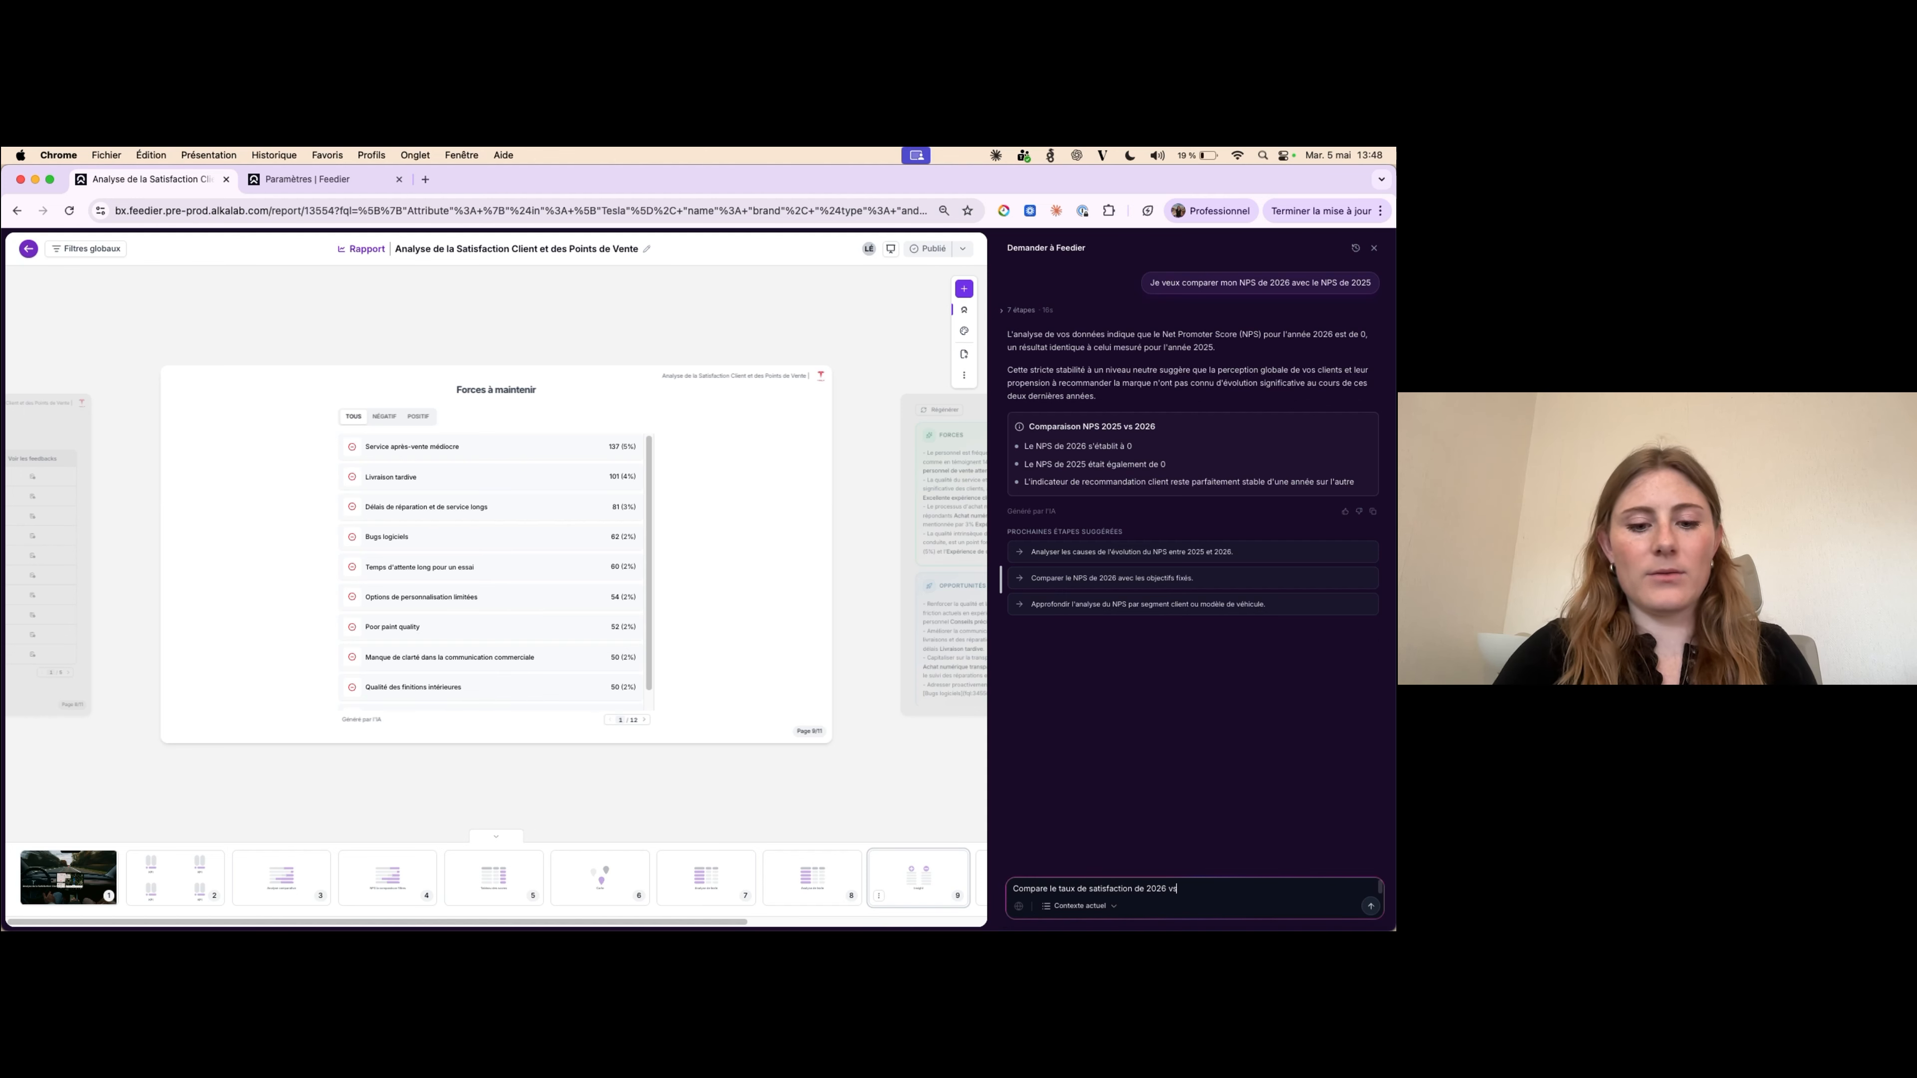
type(" 2025")
key("Return")
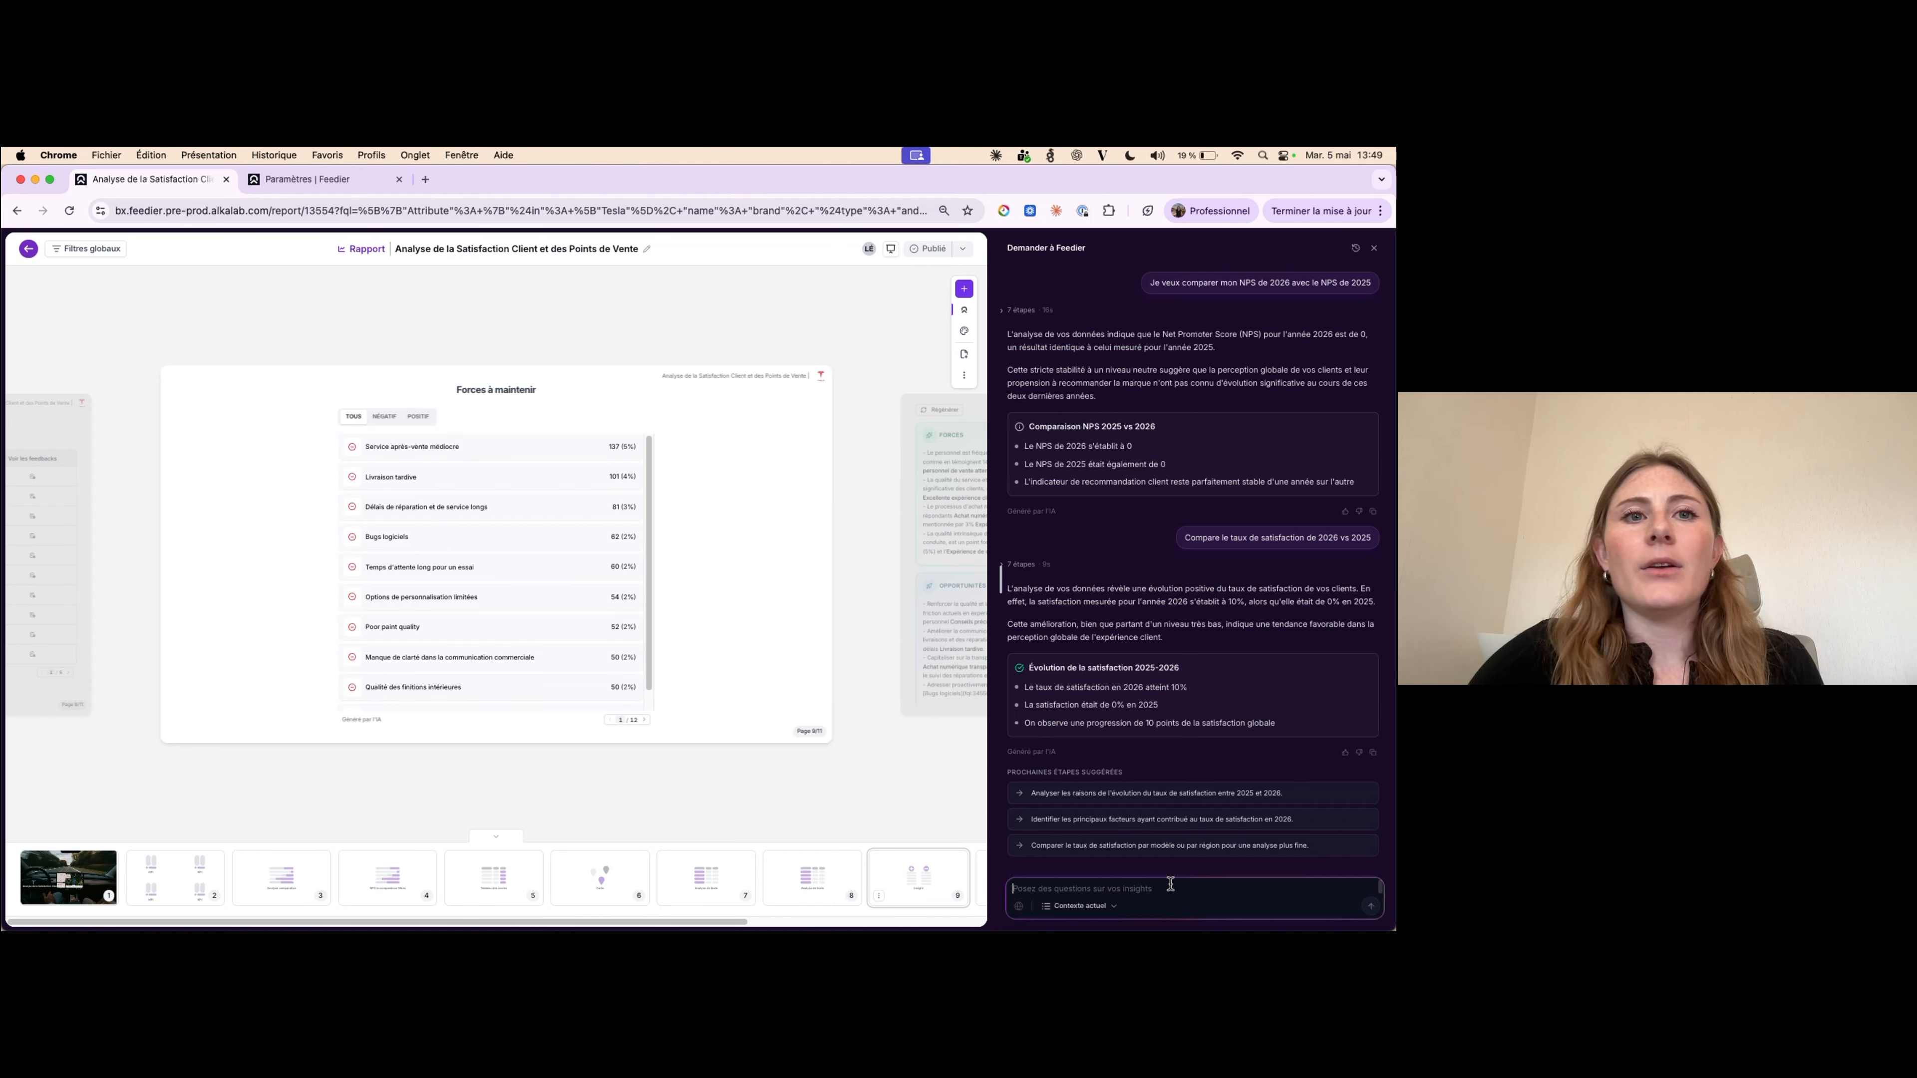
- Ask the assistant "ajoute le graphique" for the satisfaction comparison and request its integration into the report Analyse de la Satisfaction Client et des Points de Vente
type("ajoute le ")
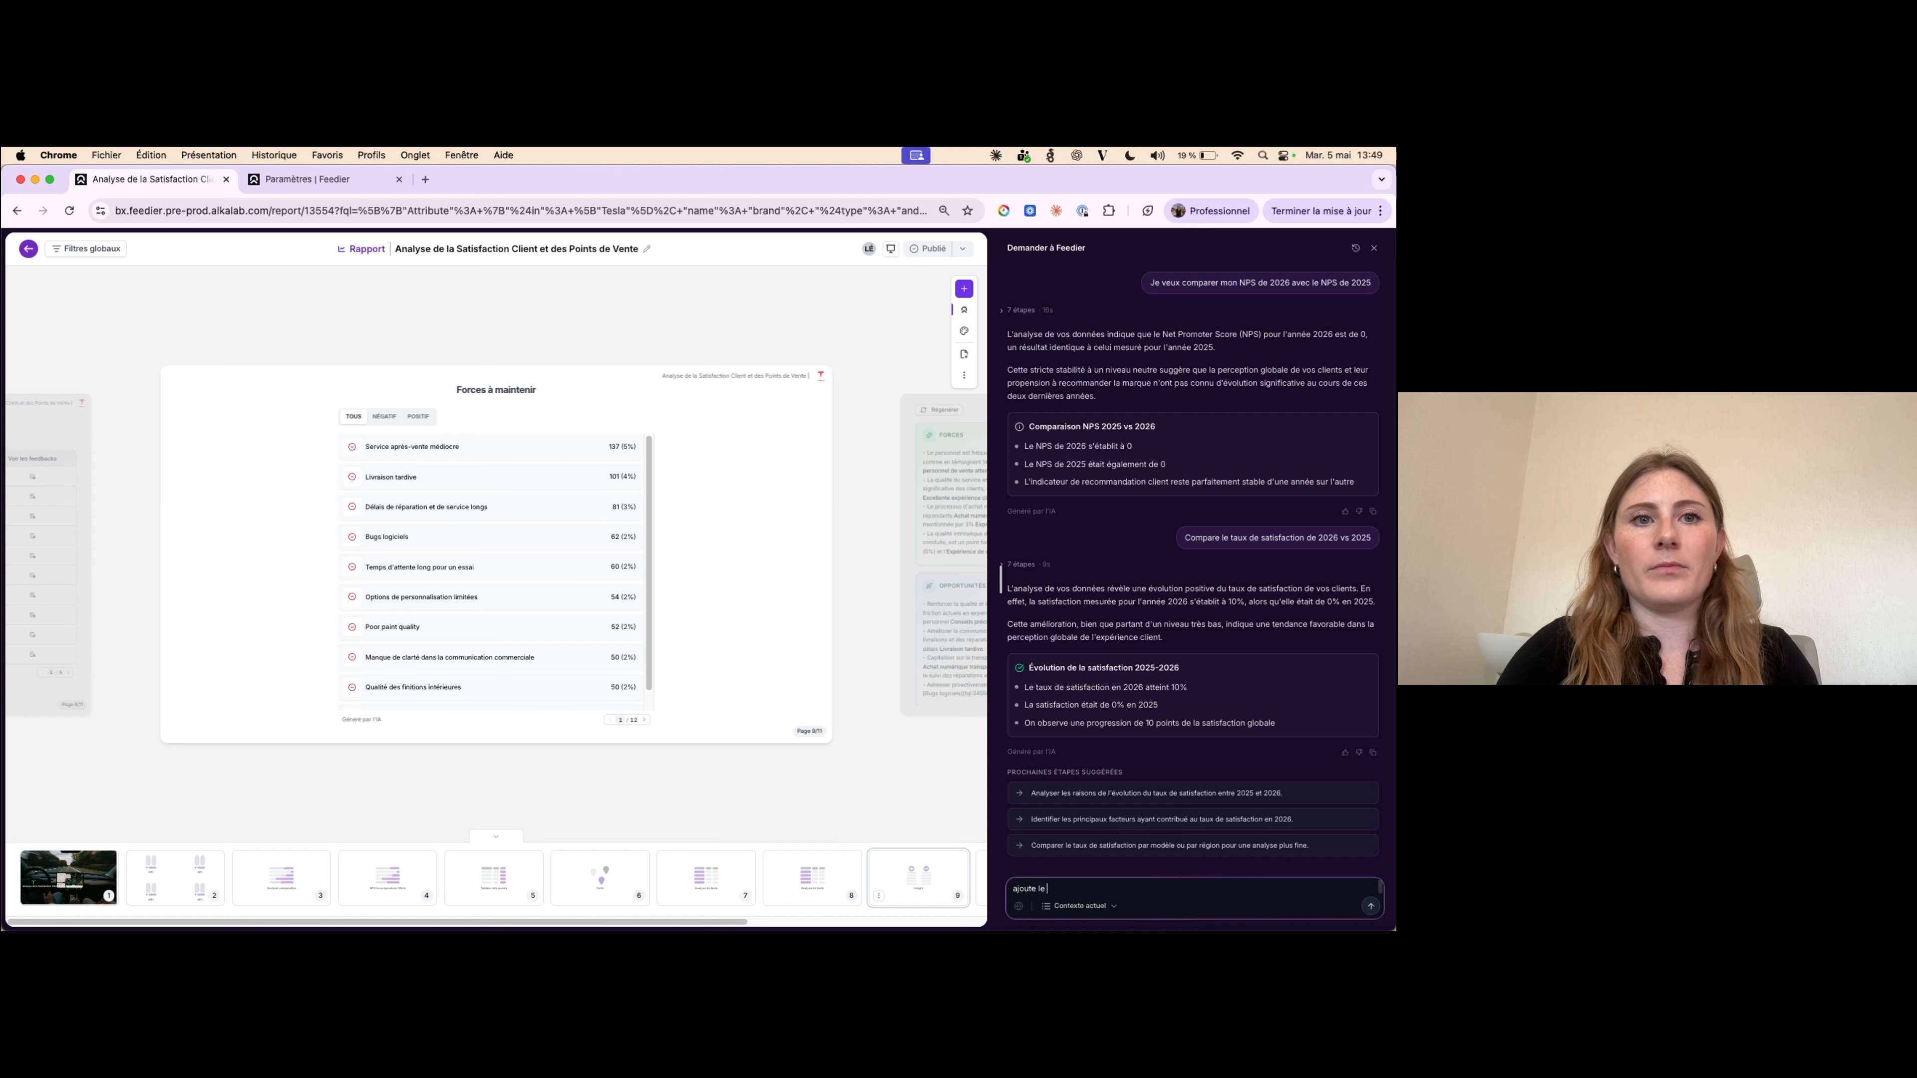
type("graphique")
key("Return")
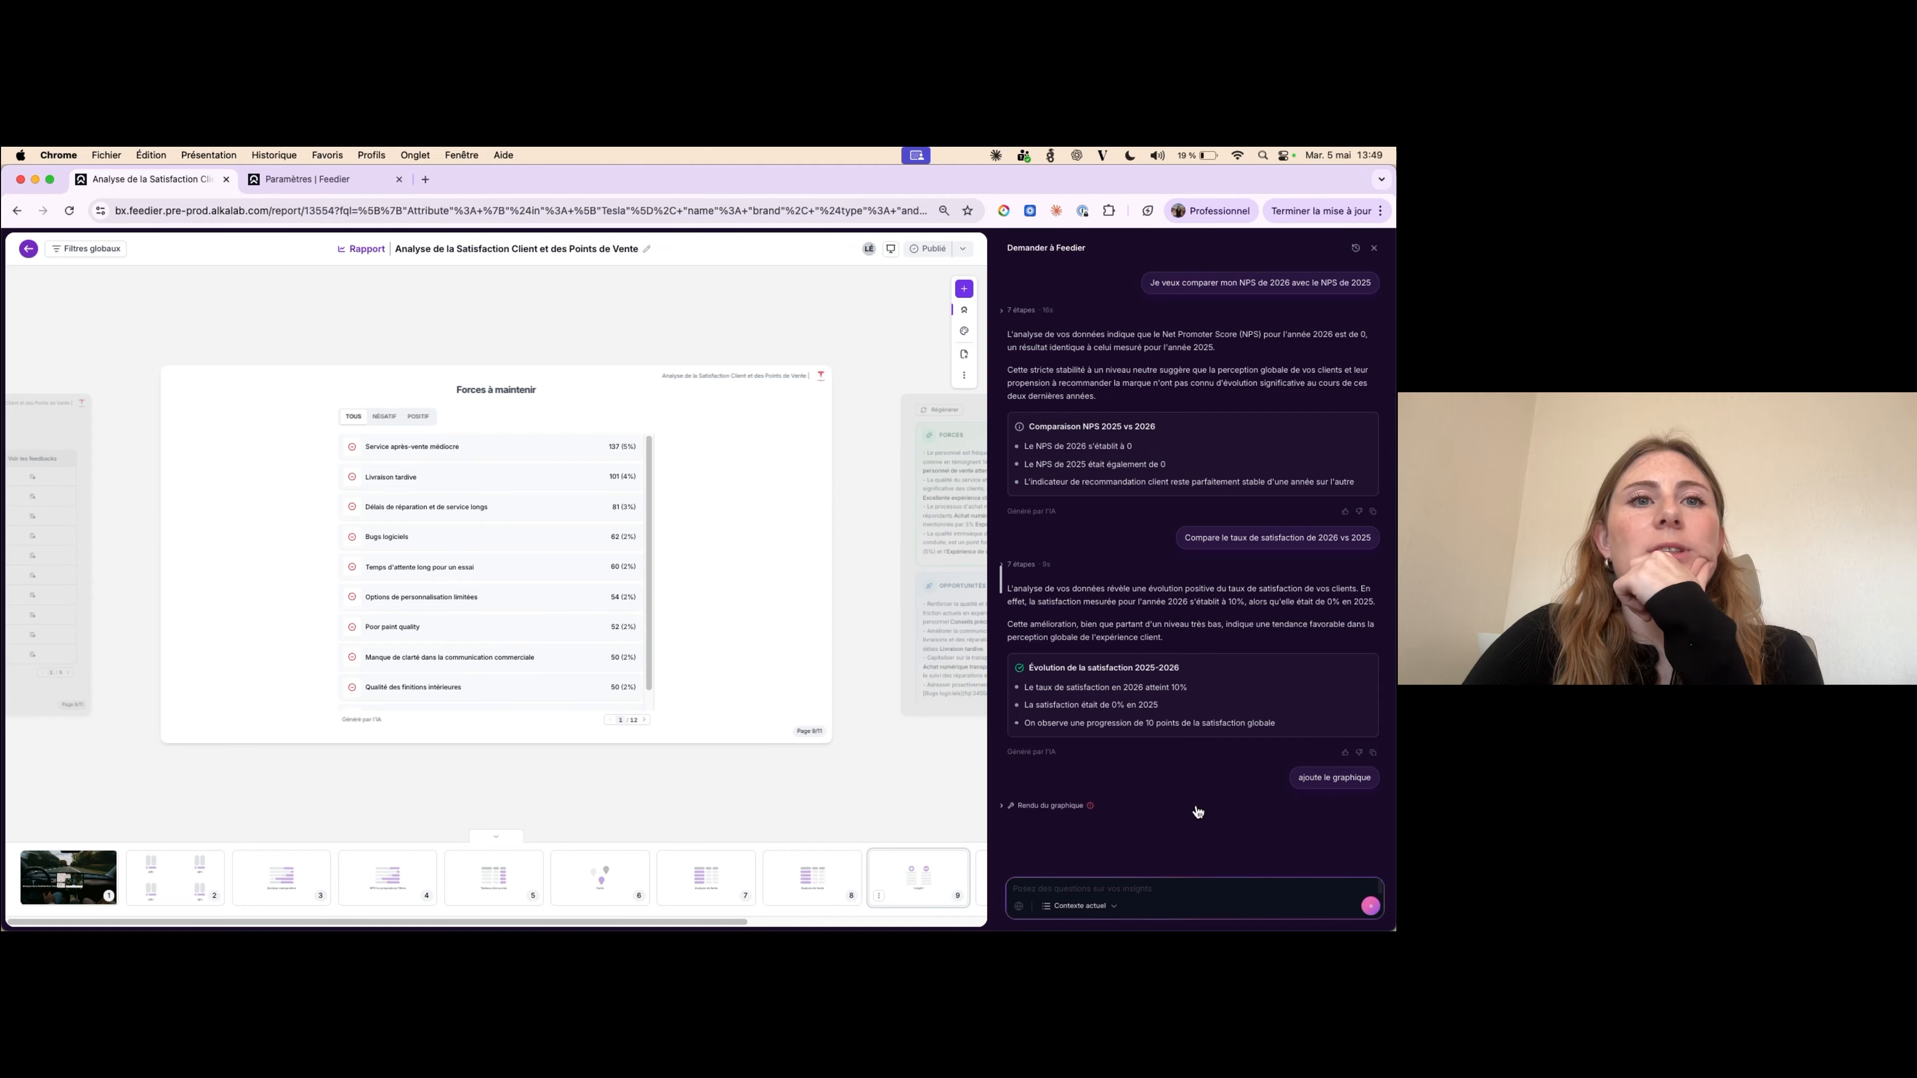
left_click(1069, 806)
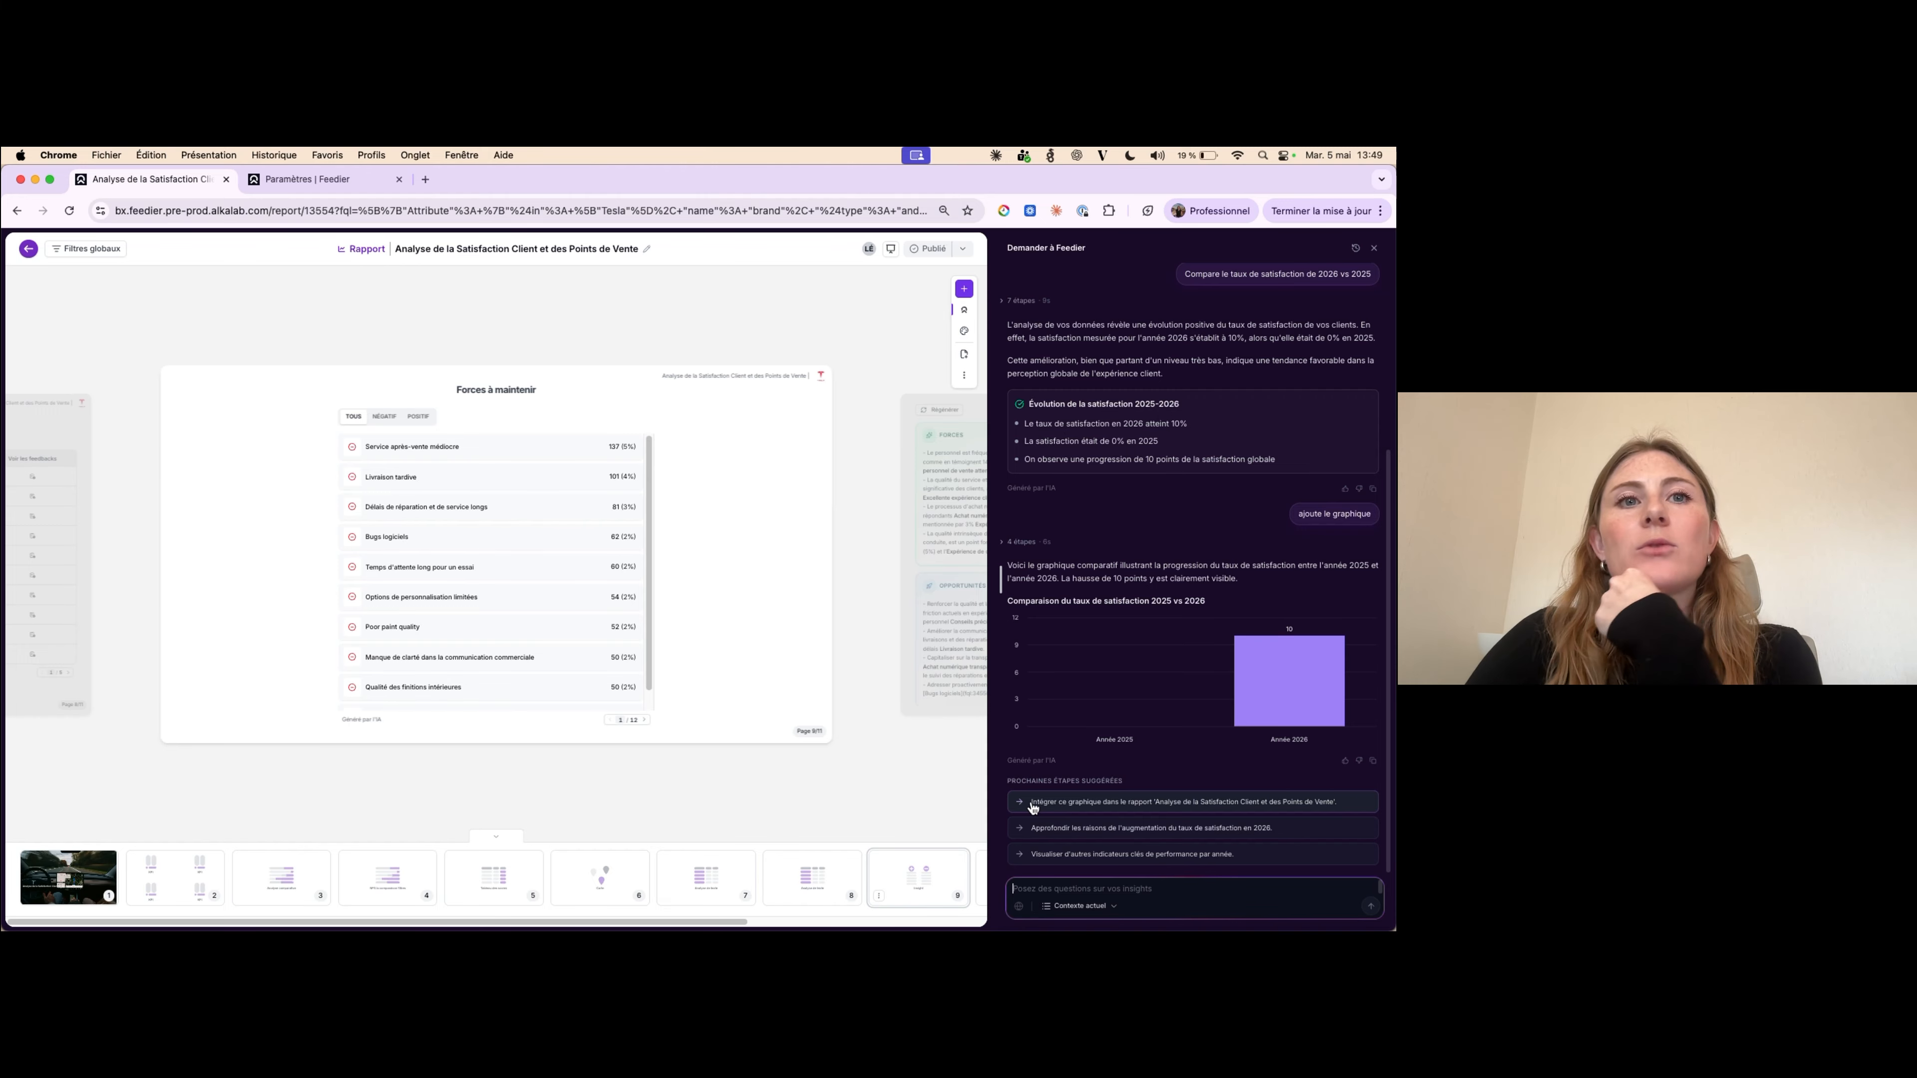
left_click(1196, 809)
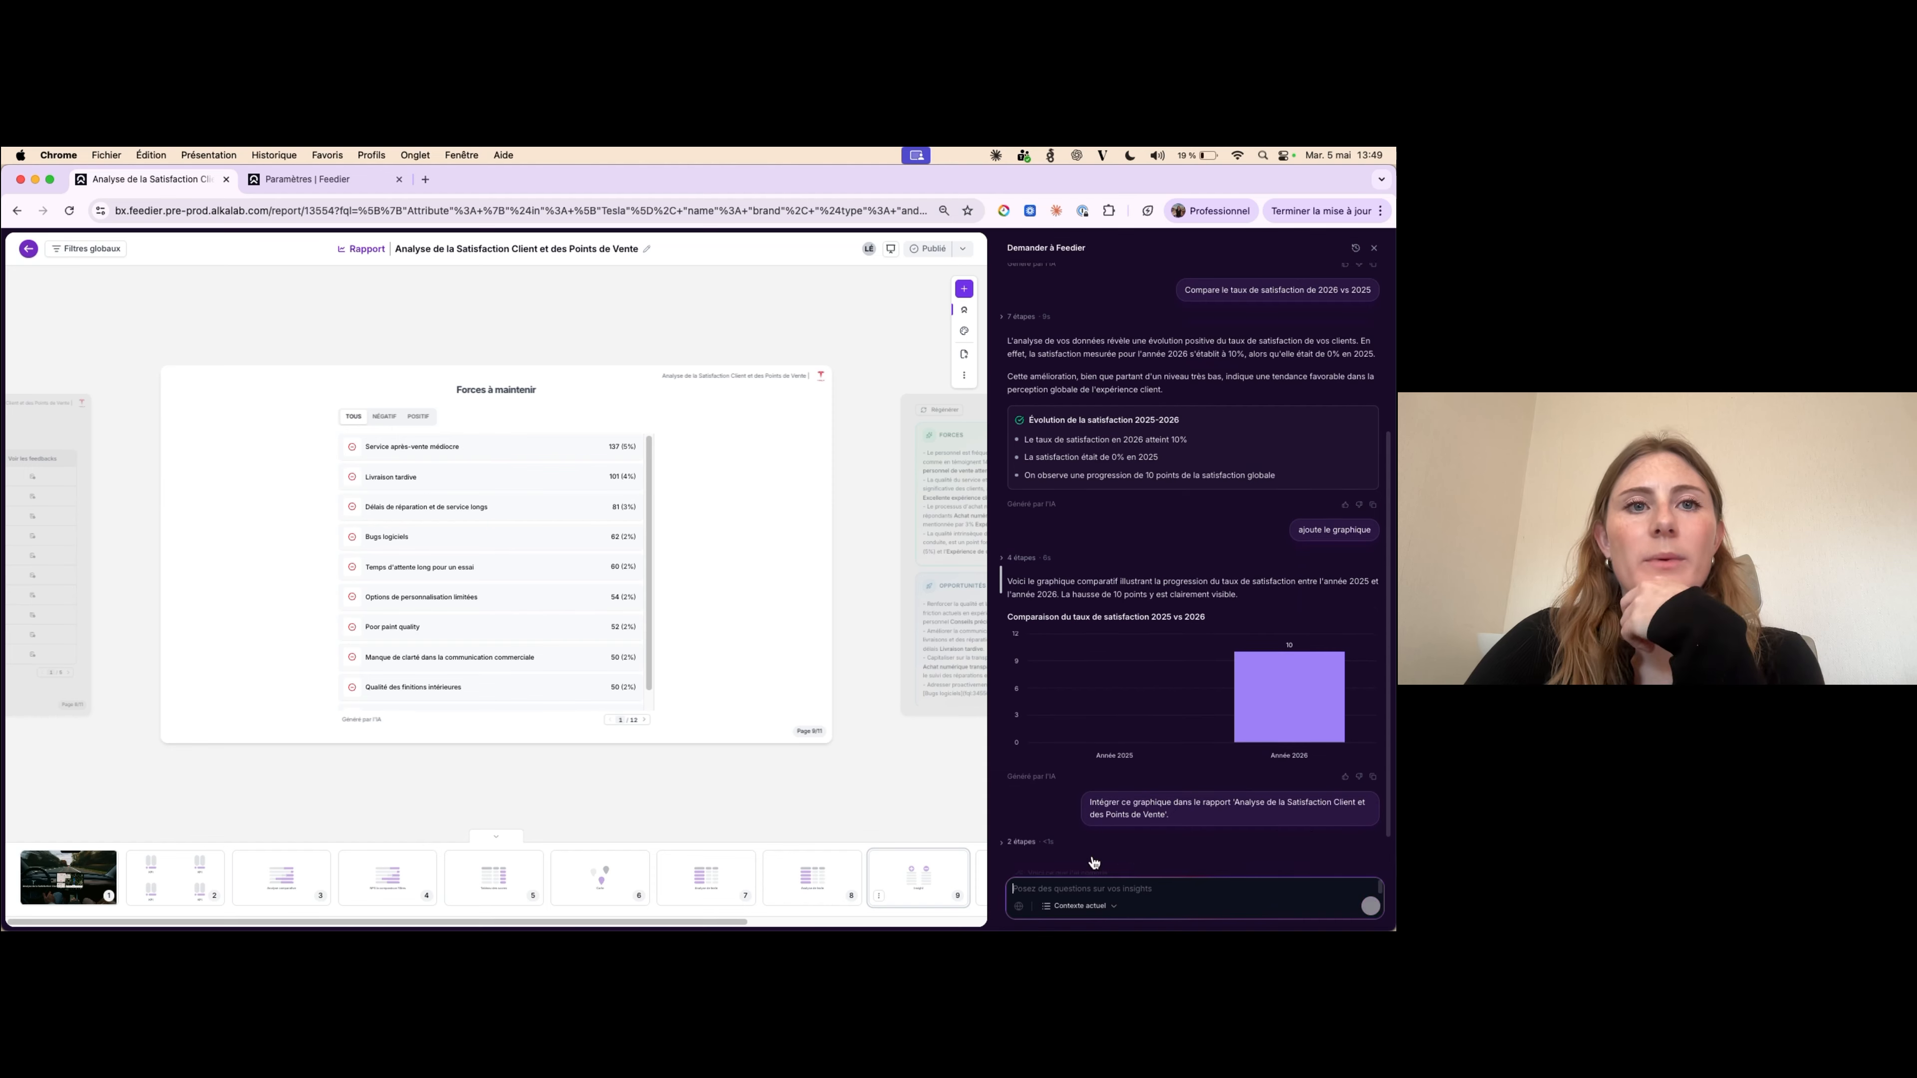
- Approve integrating the satisfaction chart into the report and open the negative feedback form on the assistant's "Comparaison du taux de satisfaction 2025 vs 2026" answer
left_click(1049, 852)
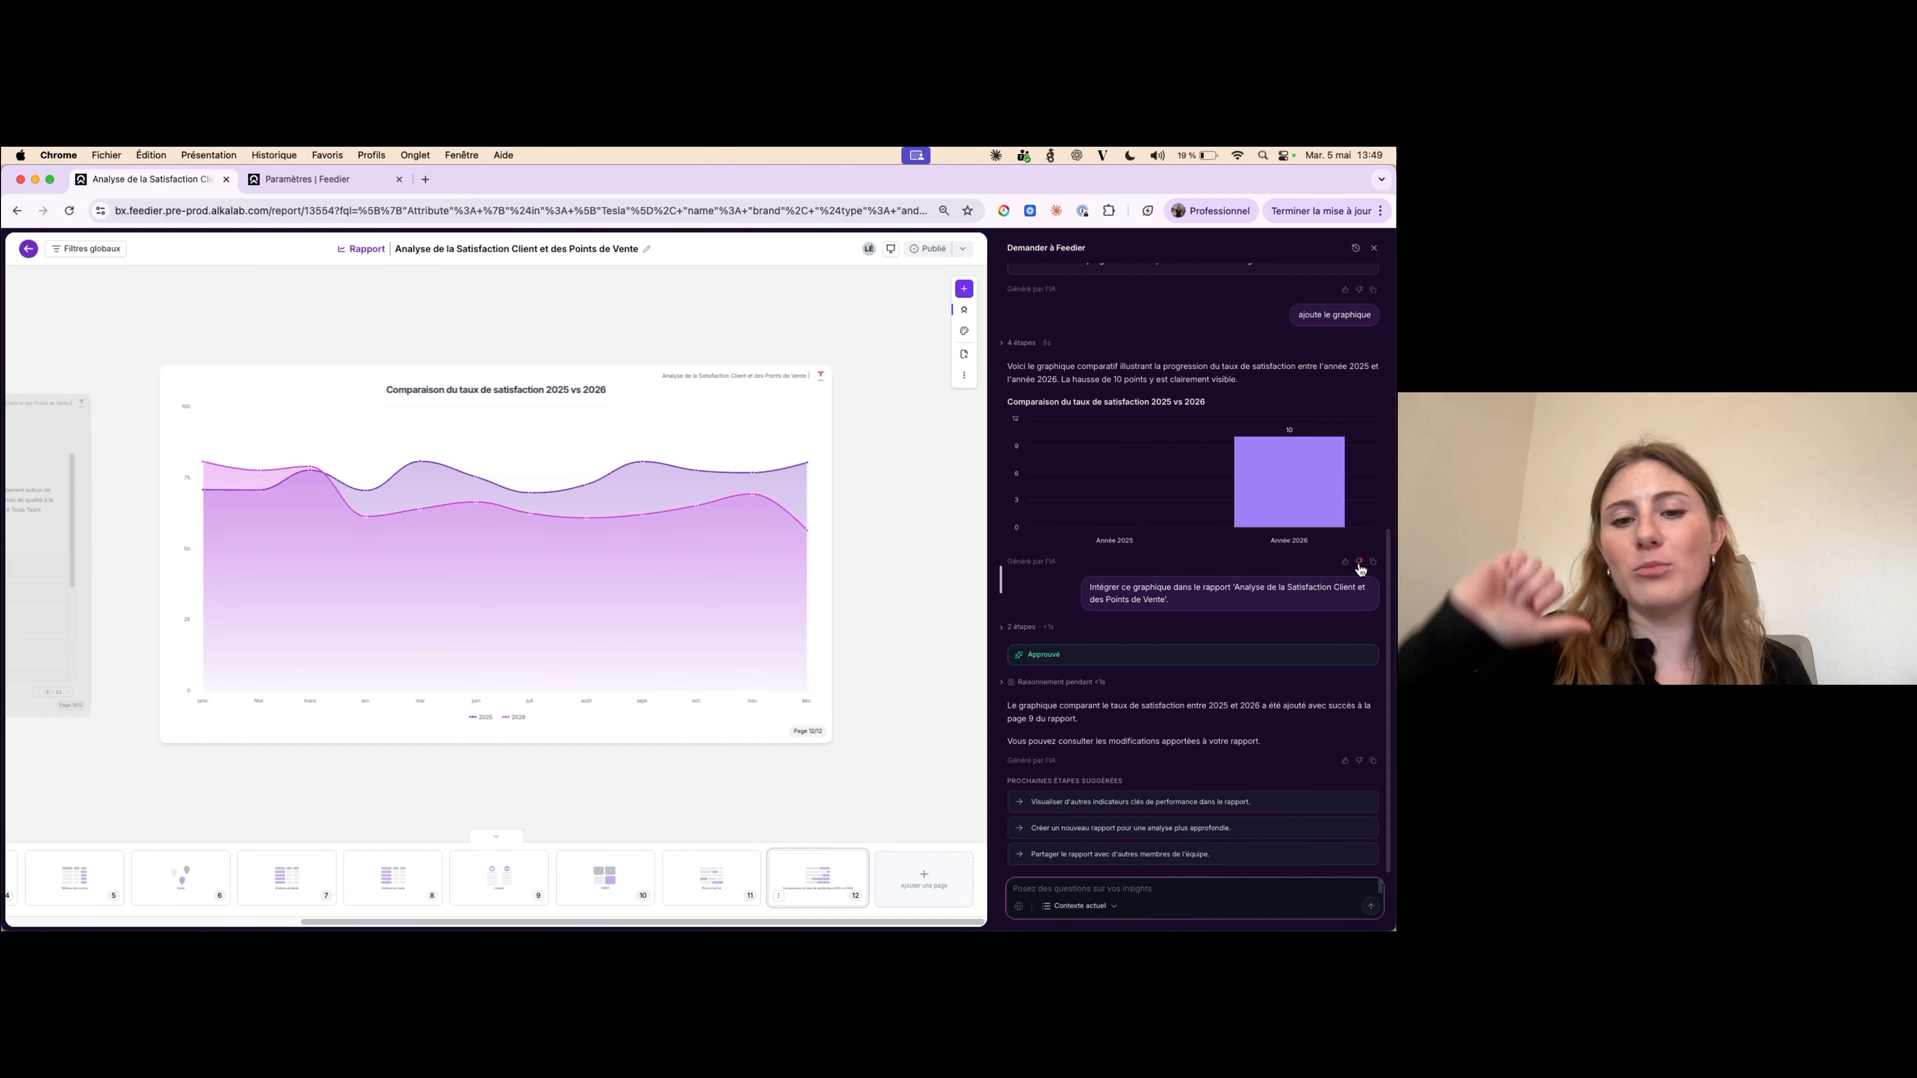
left_click(1359, 562)
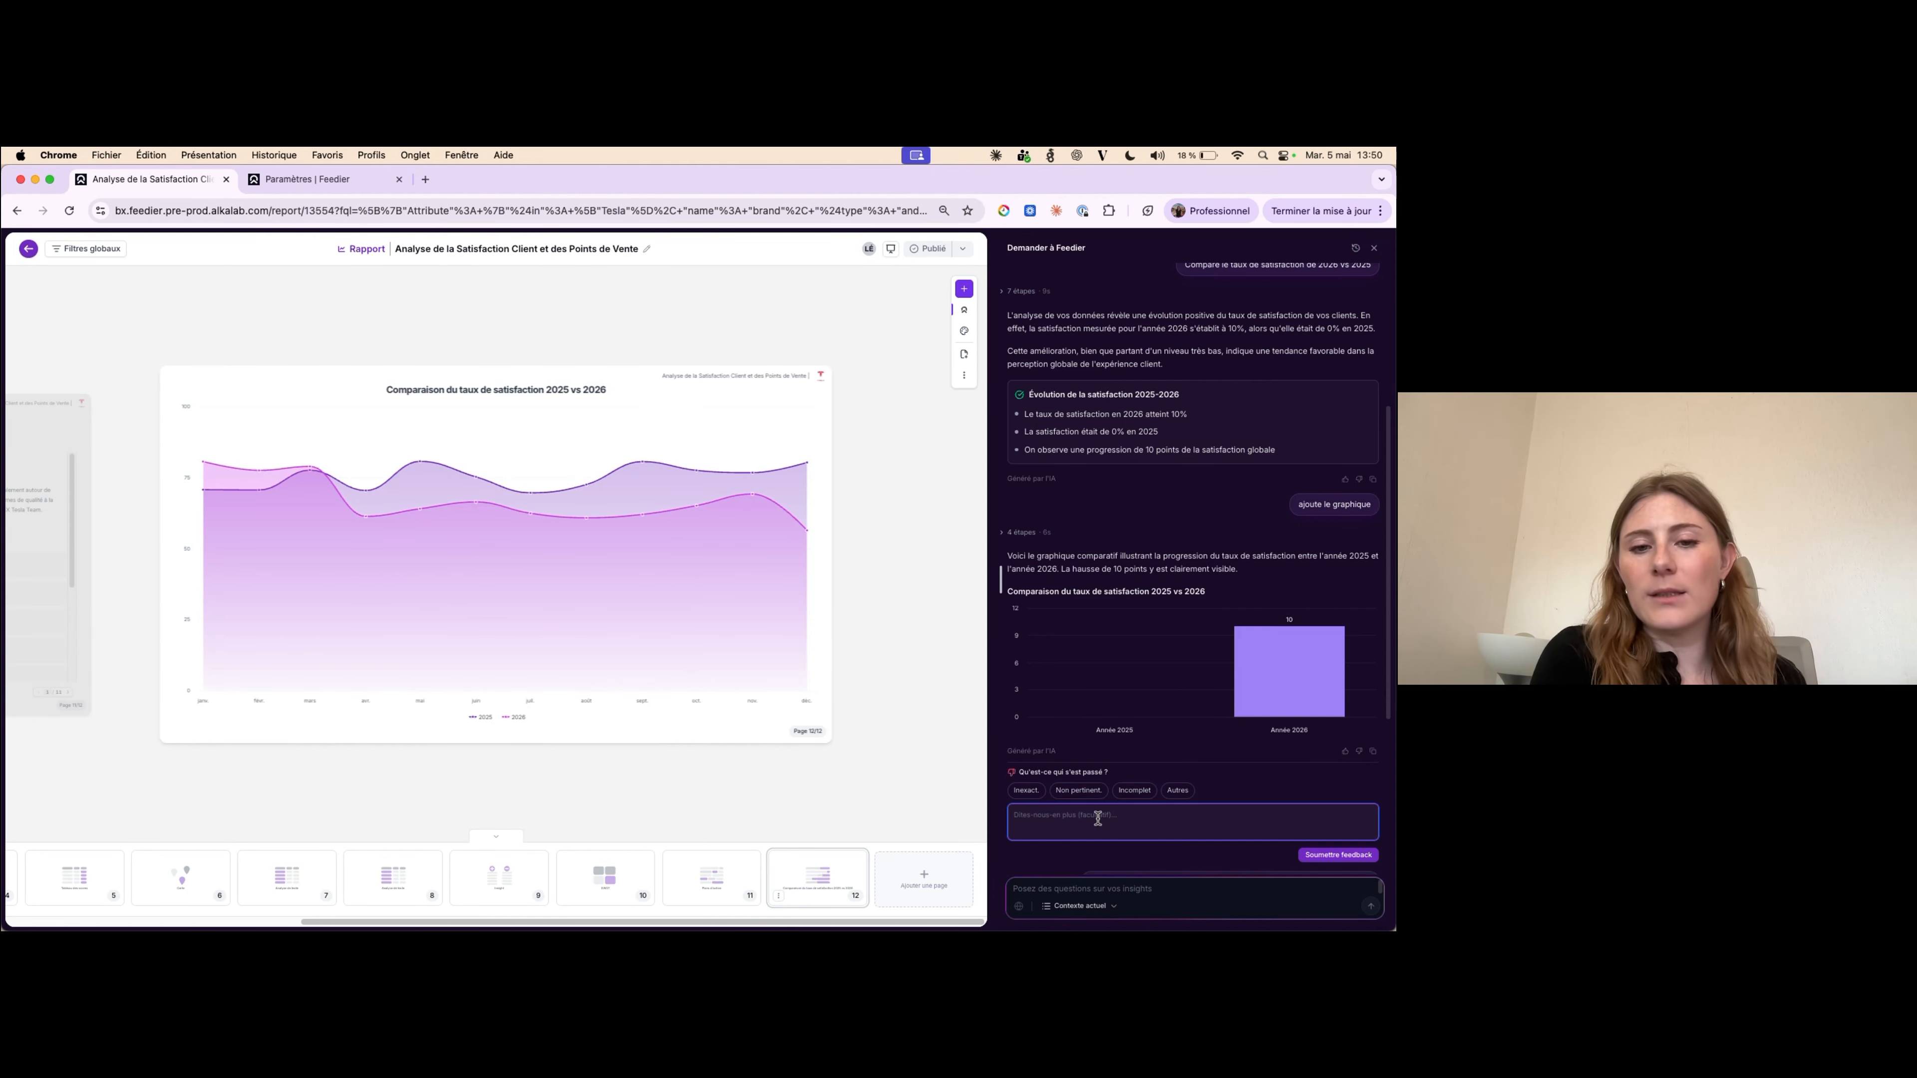
scroll(1226, 636, "down", 3)
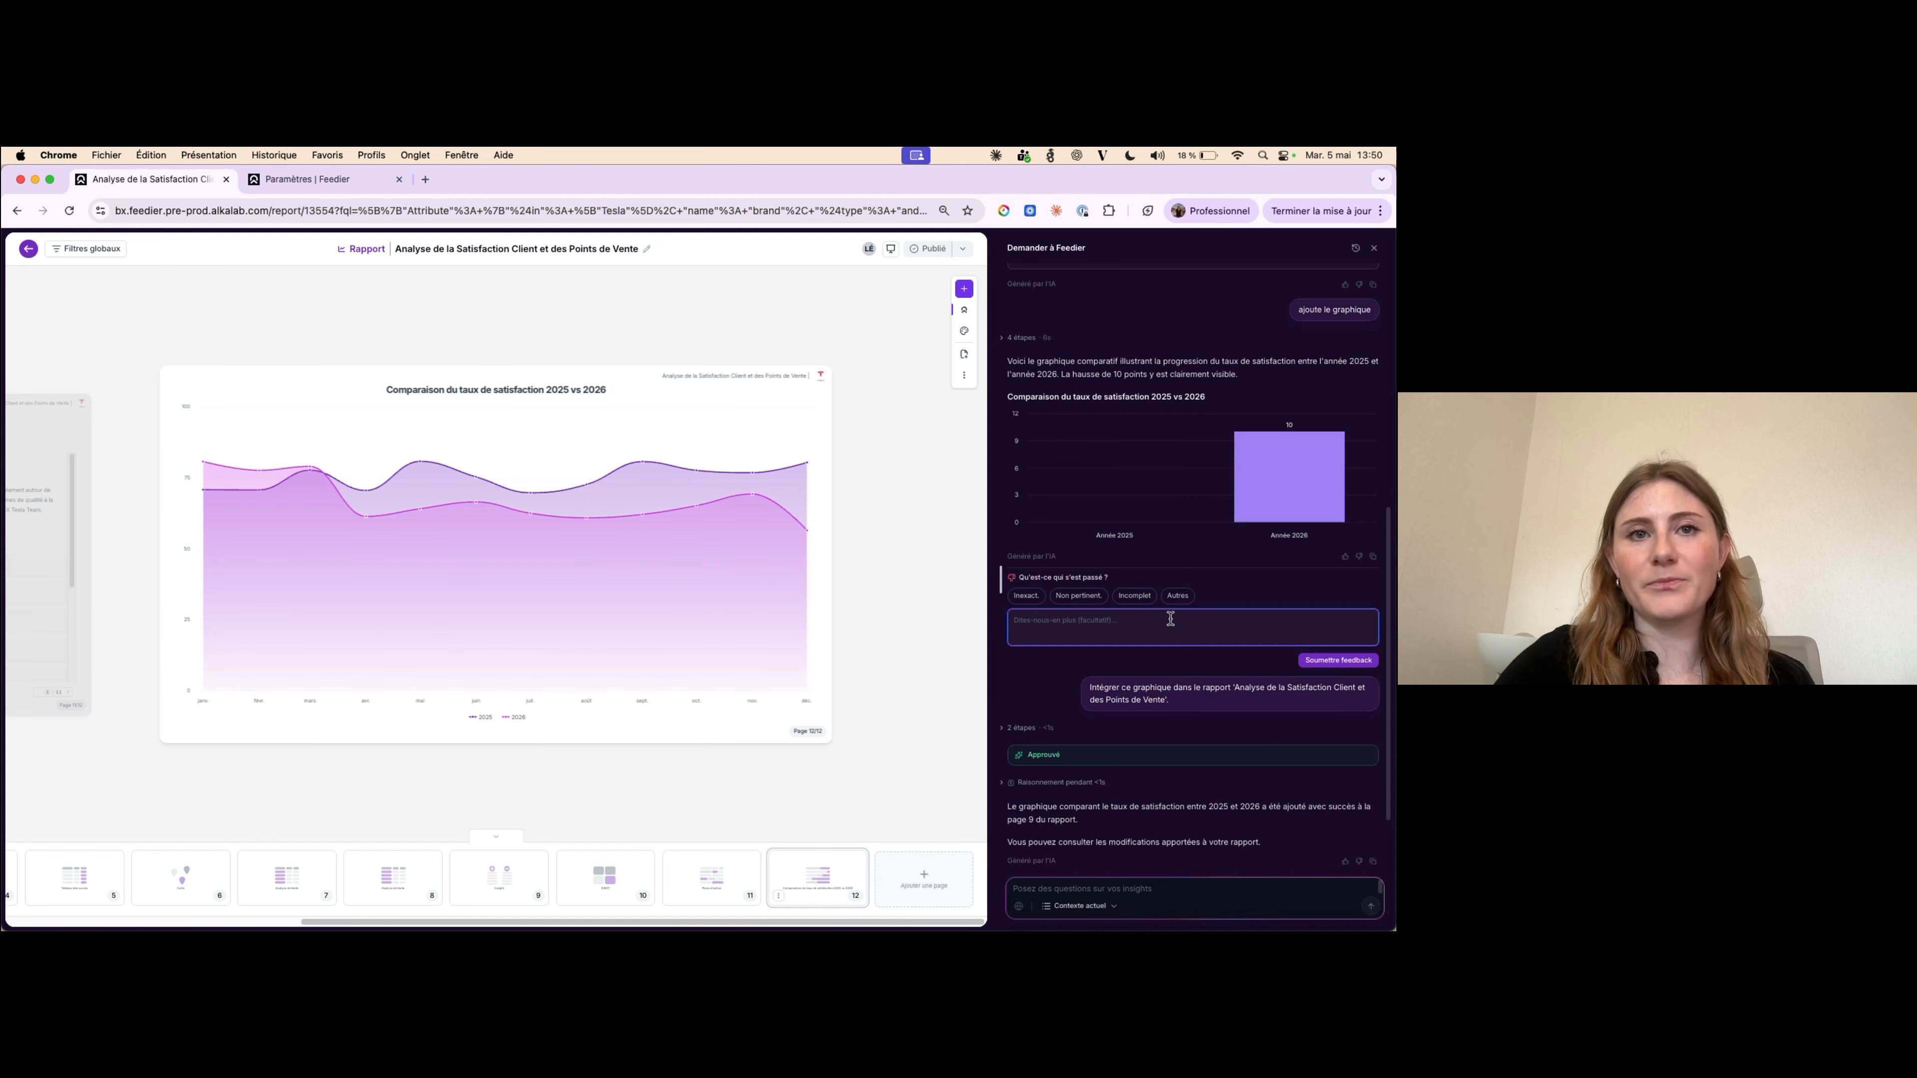
scroll(1134, 771, "down", 3)
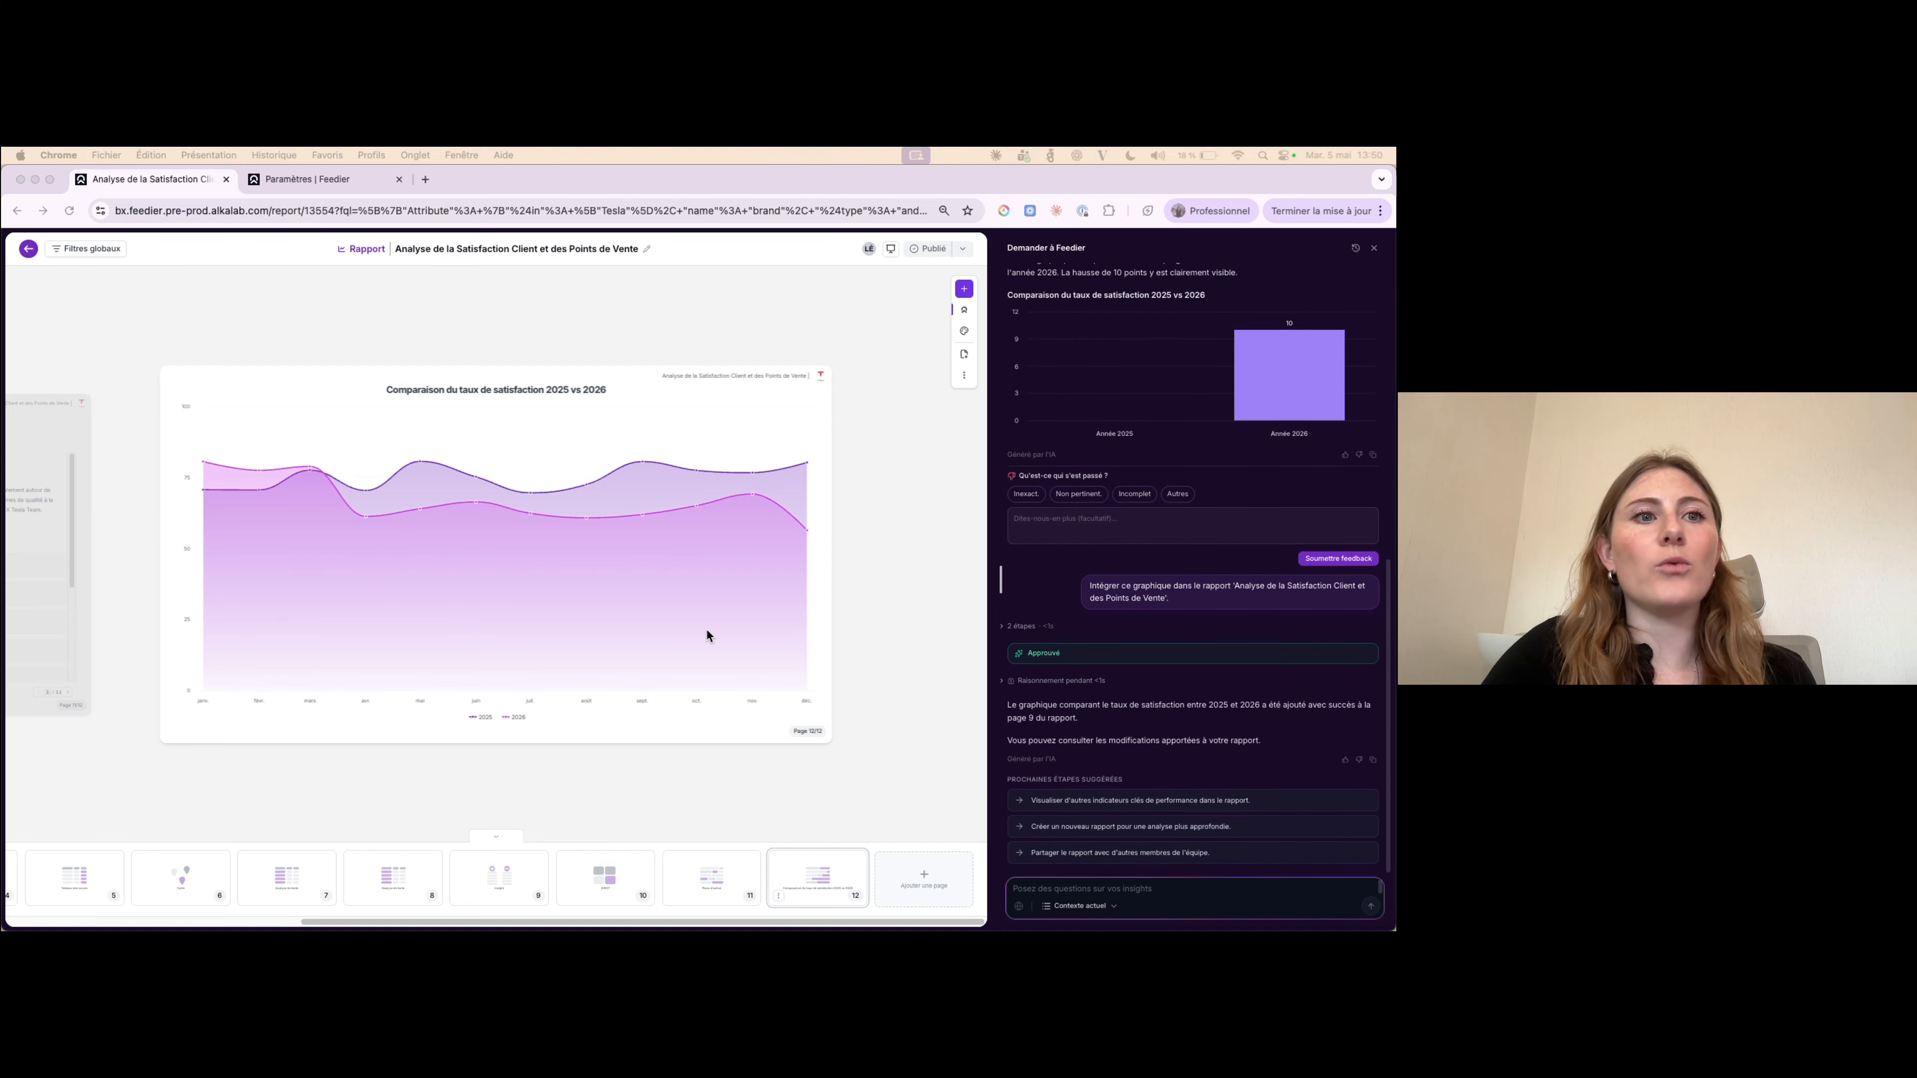
- Examine the 2025 vs 2026 satisfaction comparison chart on page 12 and close the Demander à Feedier assistant
left_click(814, 882)
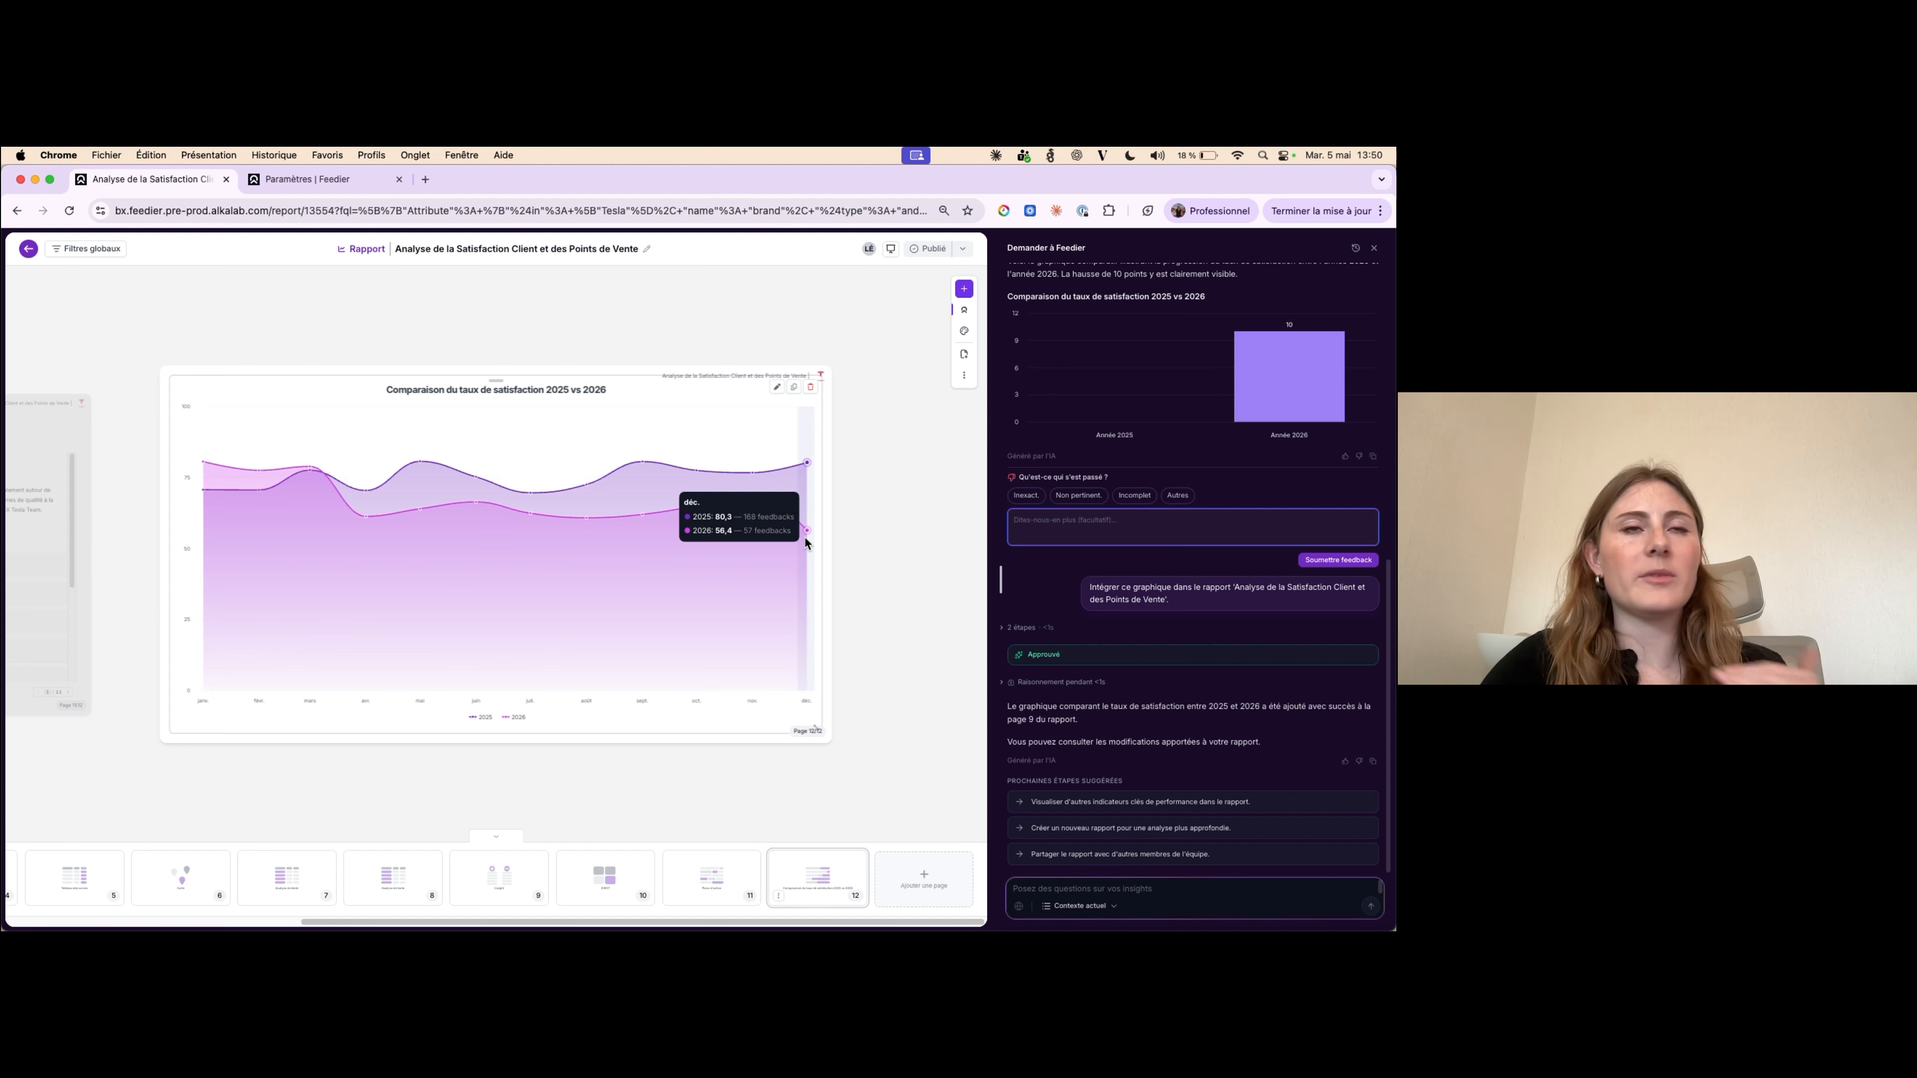
left_click(1374, 249)
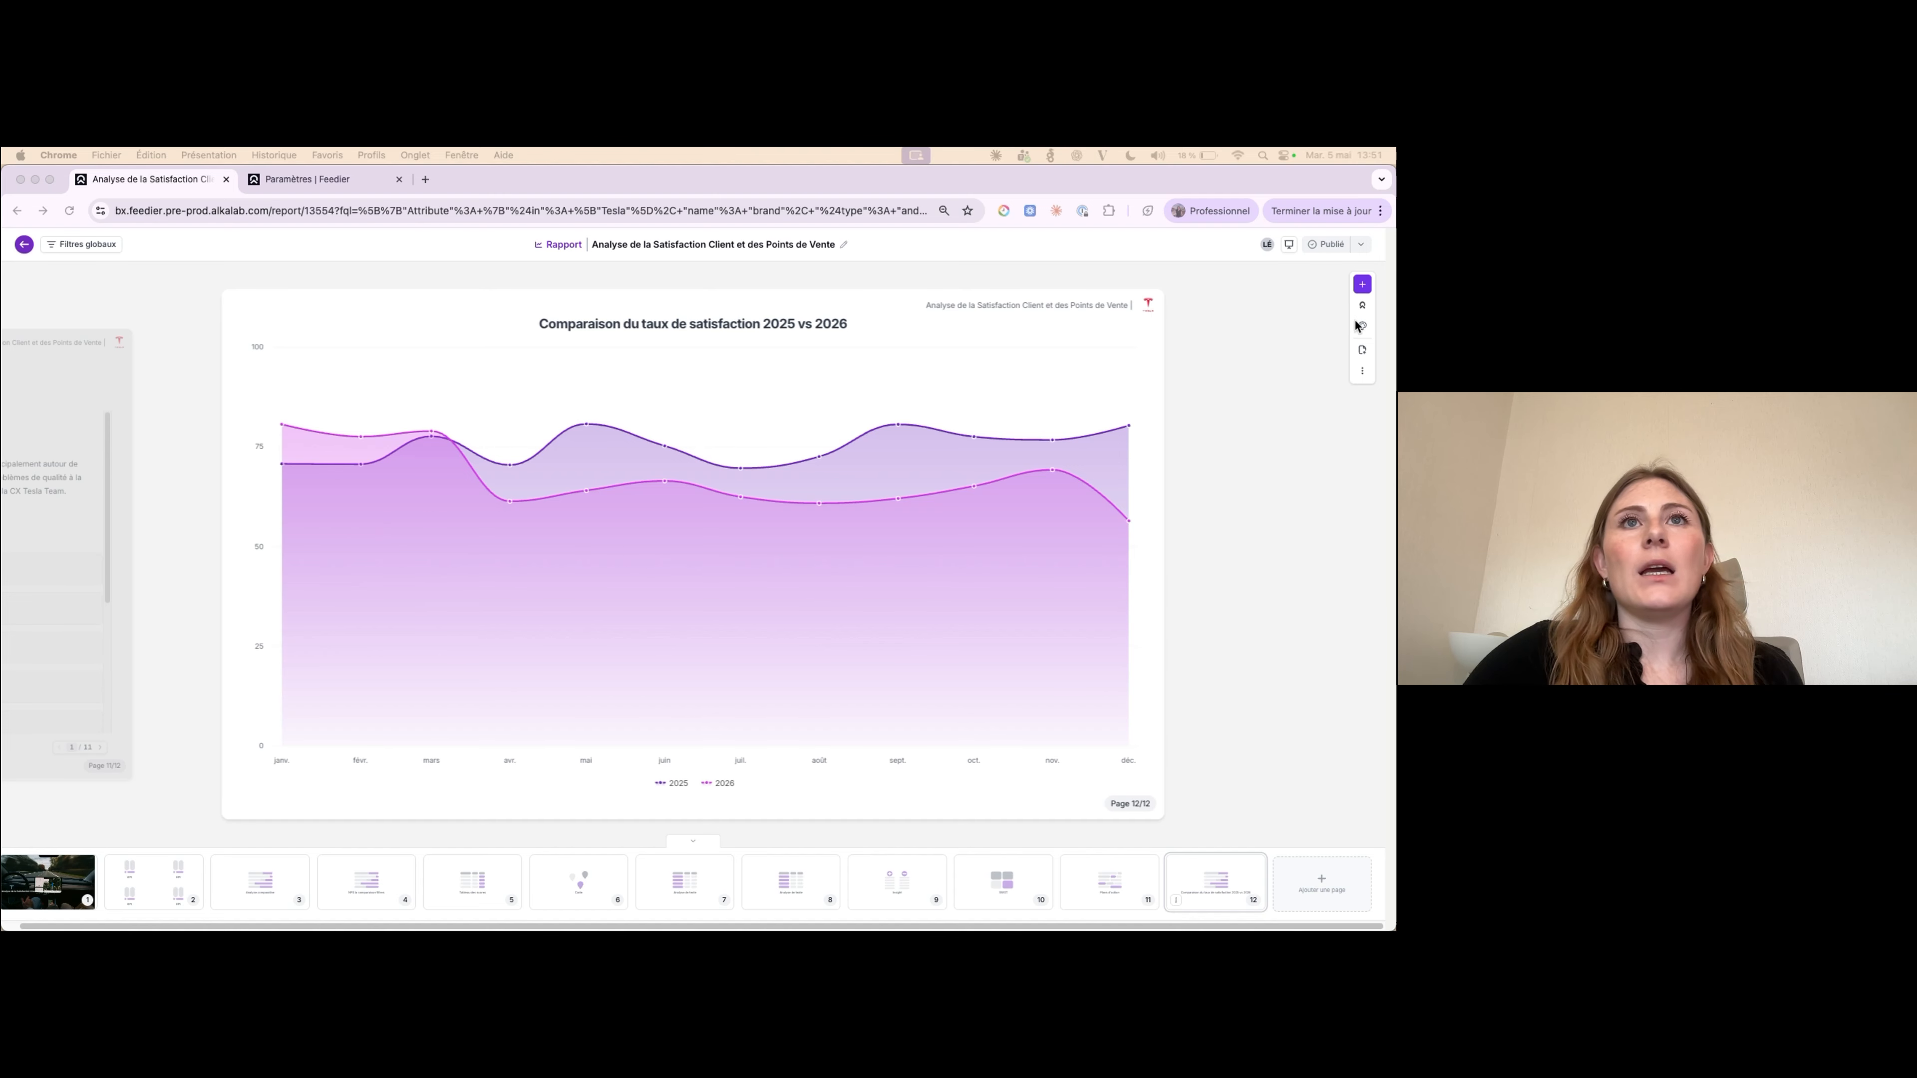
- Add a blank page 13 to the report, place a Notes component in its upper-left quarter and activate its text area
left_click(1362, 285)
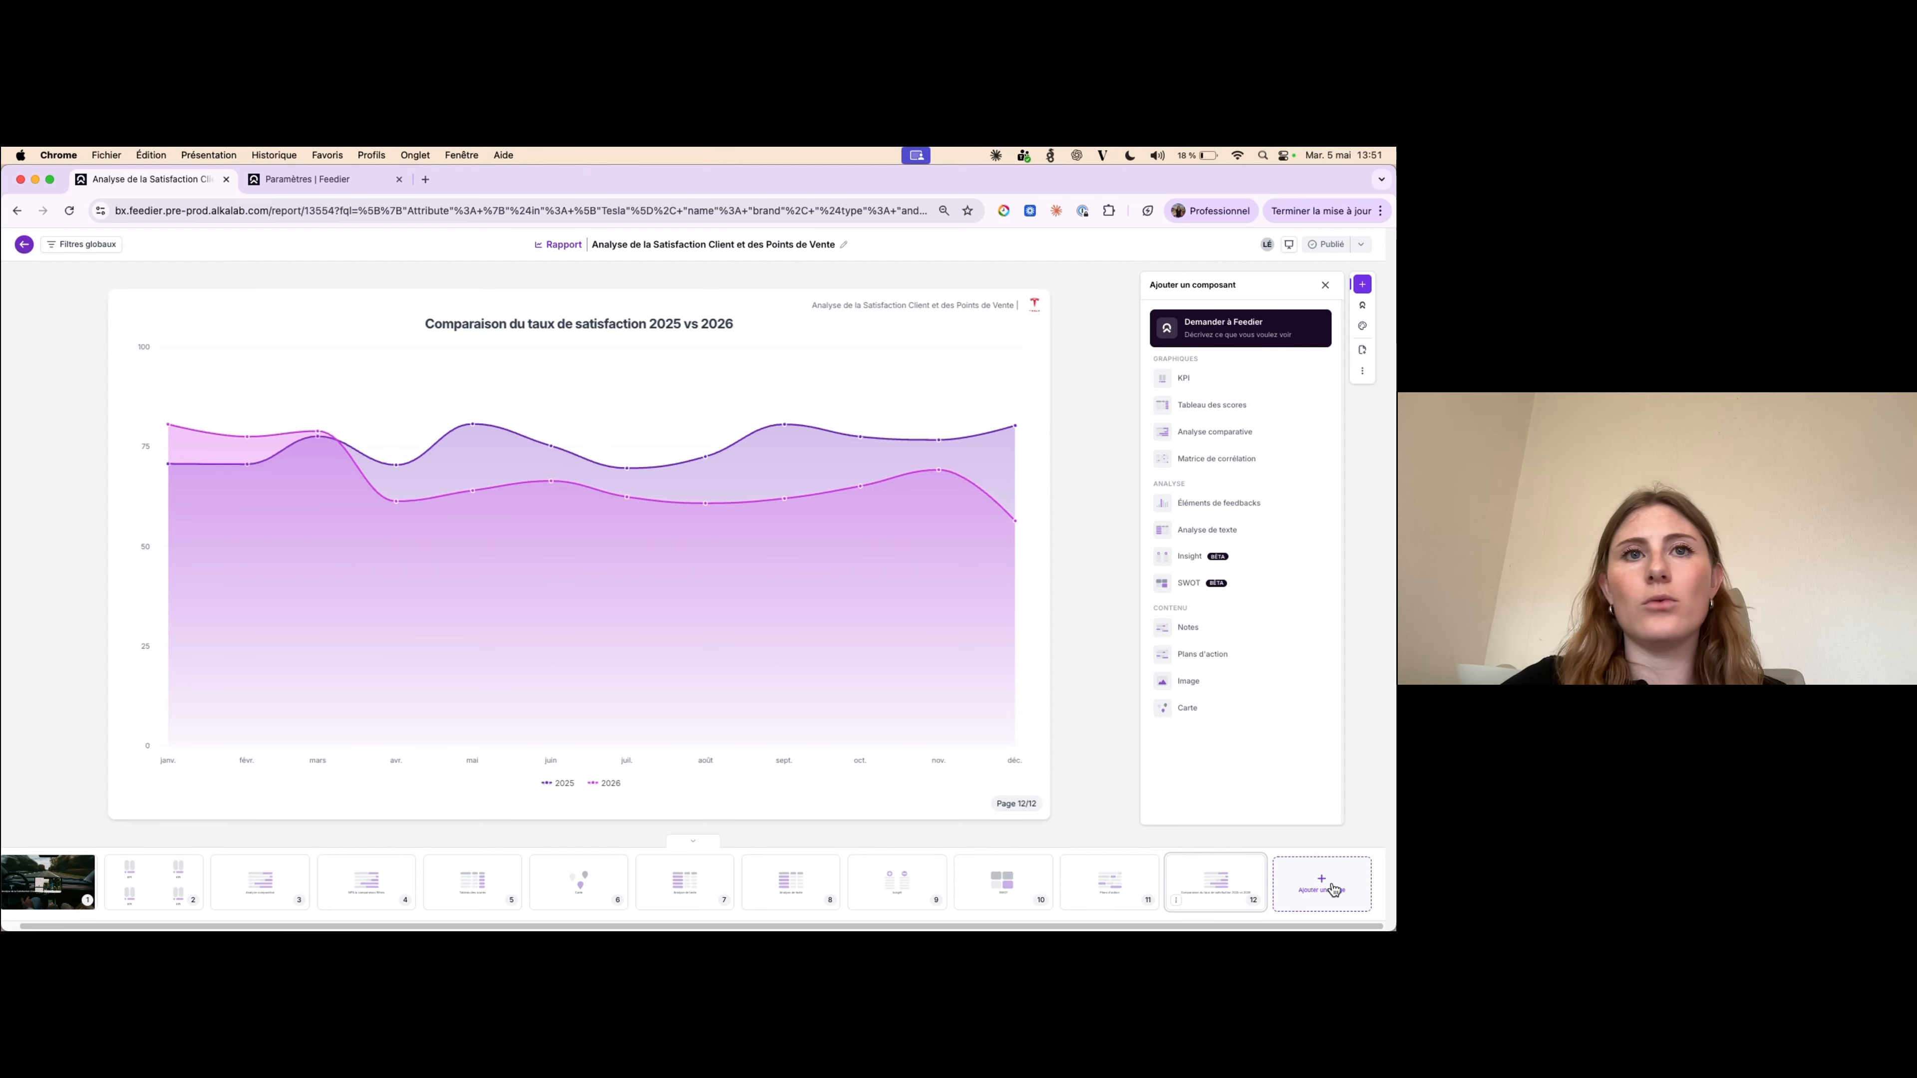
left_click(1328, 901)
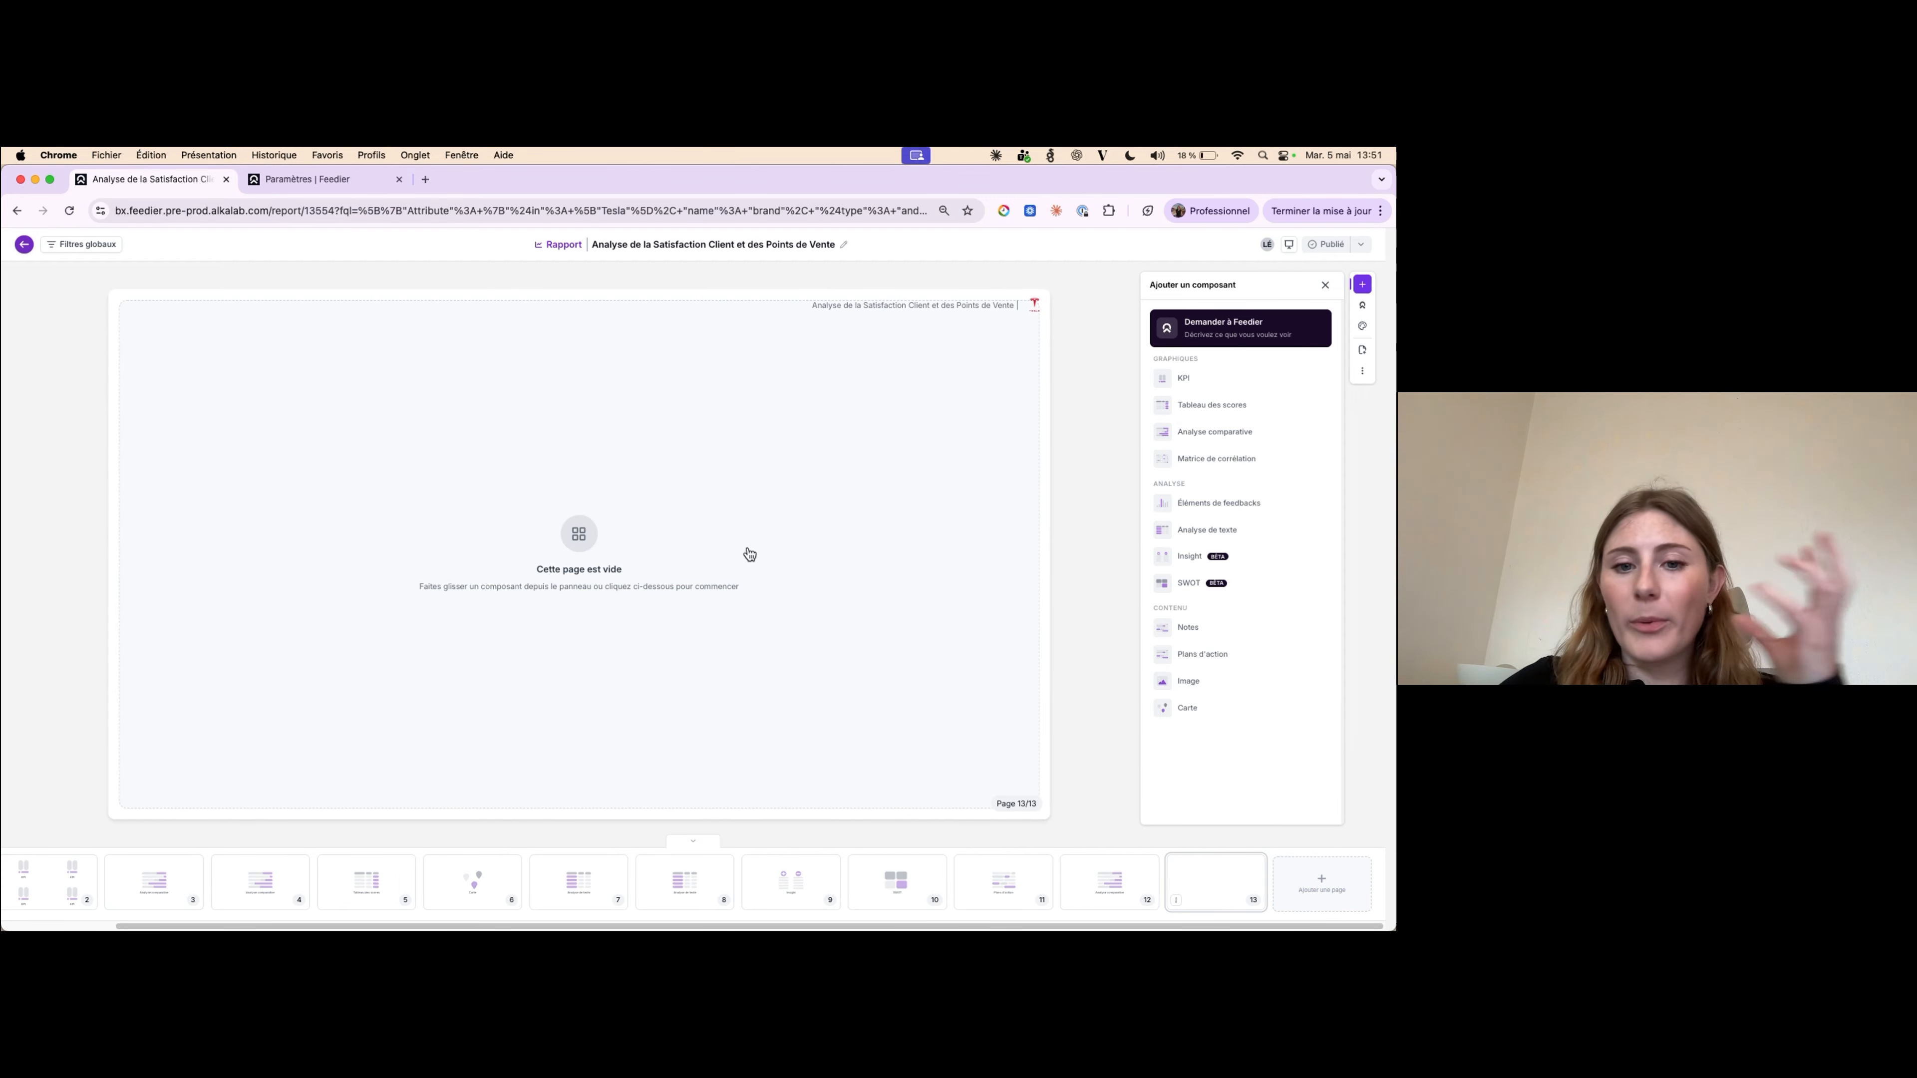
mouse_move(1219, 631)
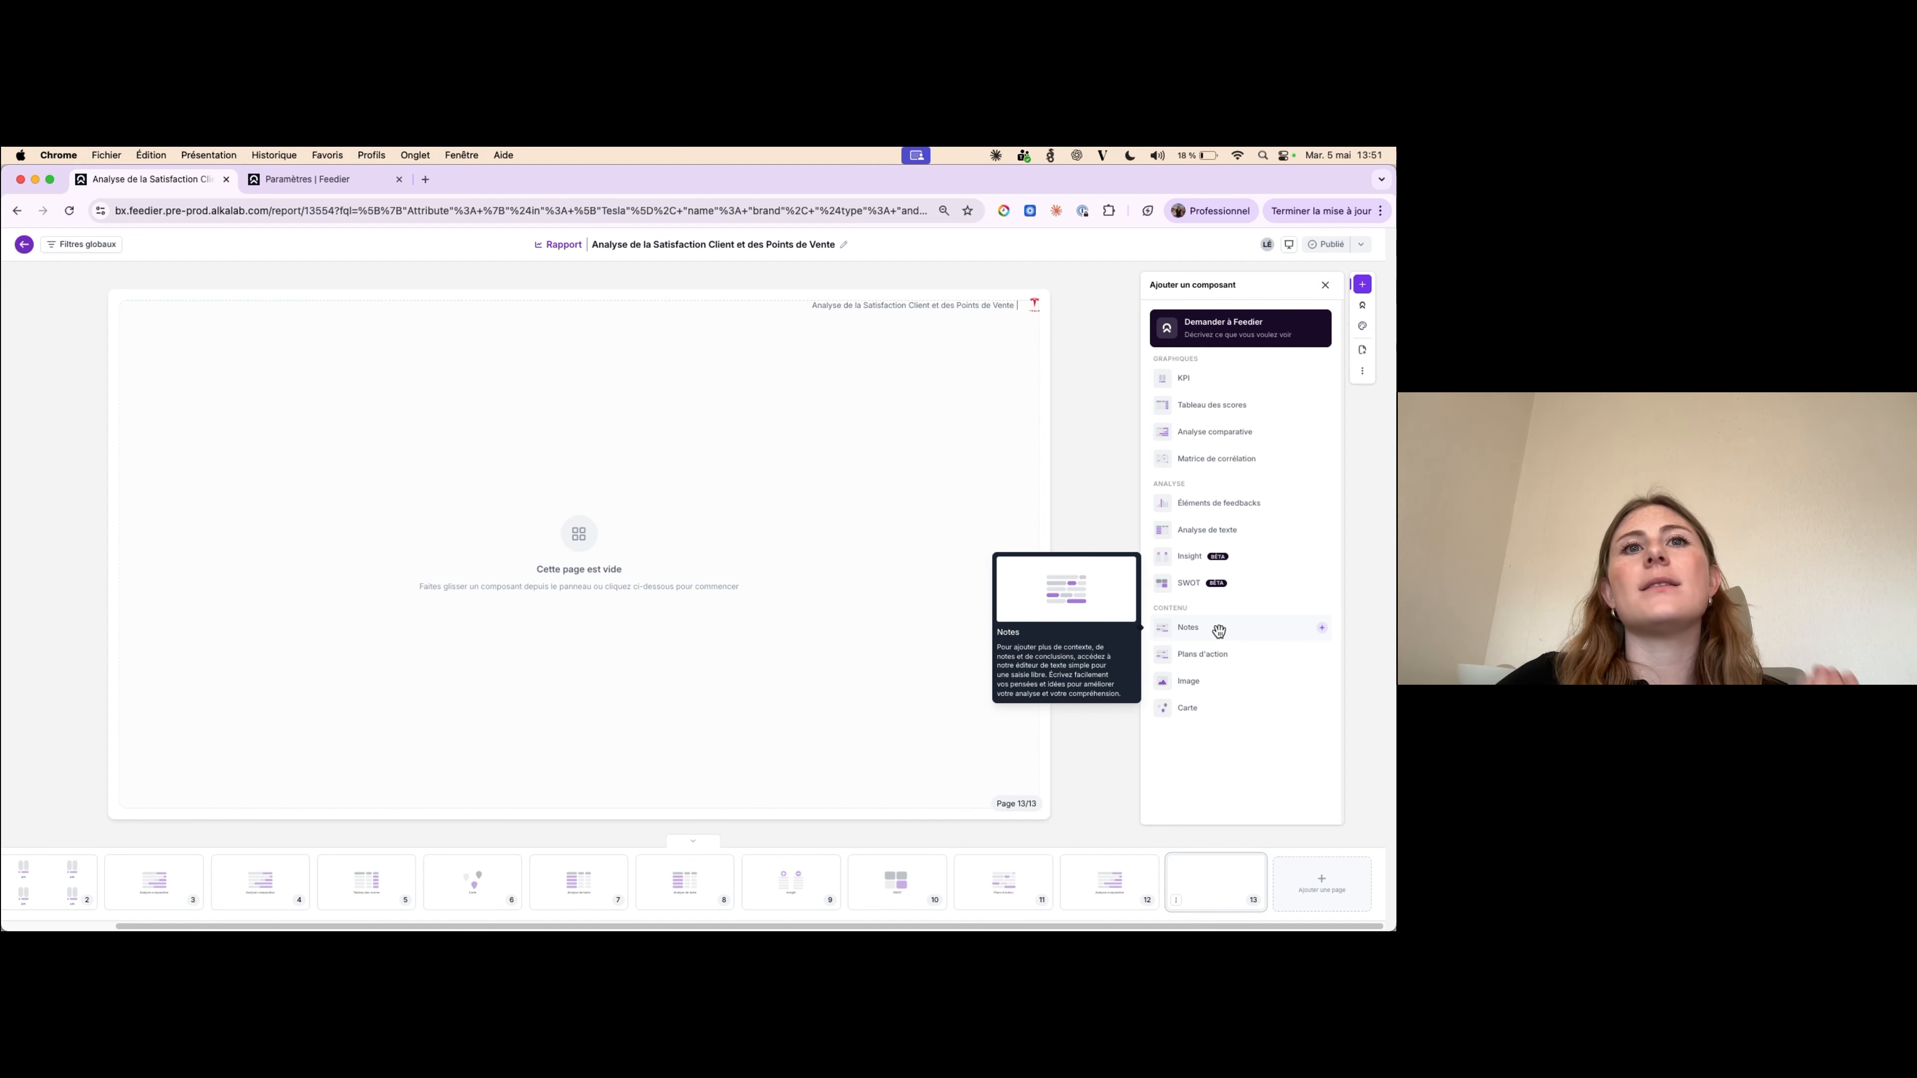
left_click_drag(1219, 630, 816, 434)
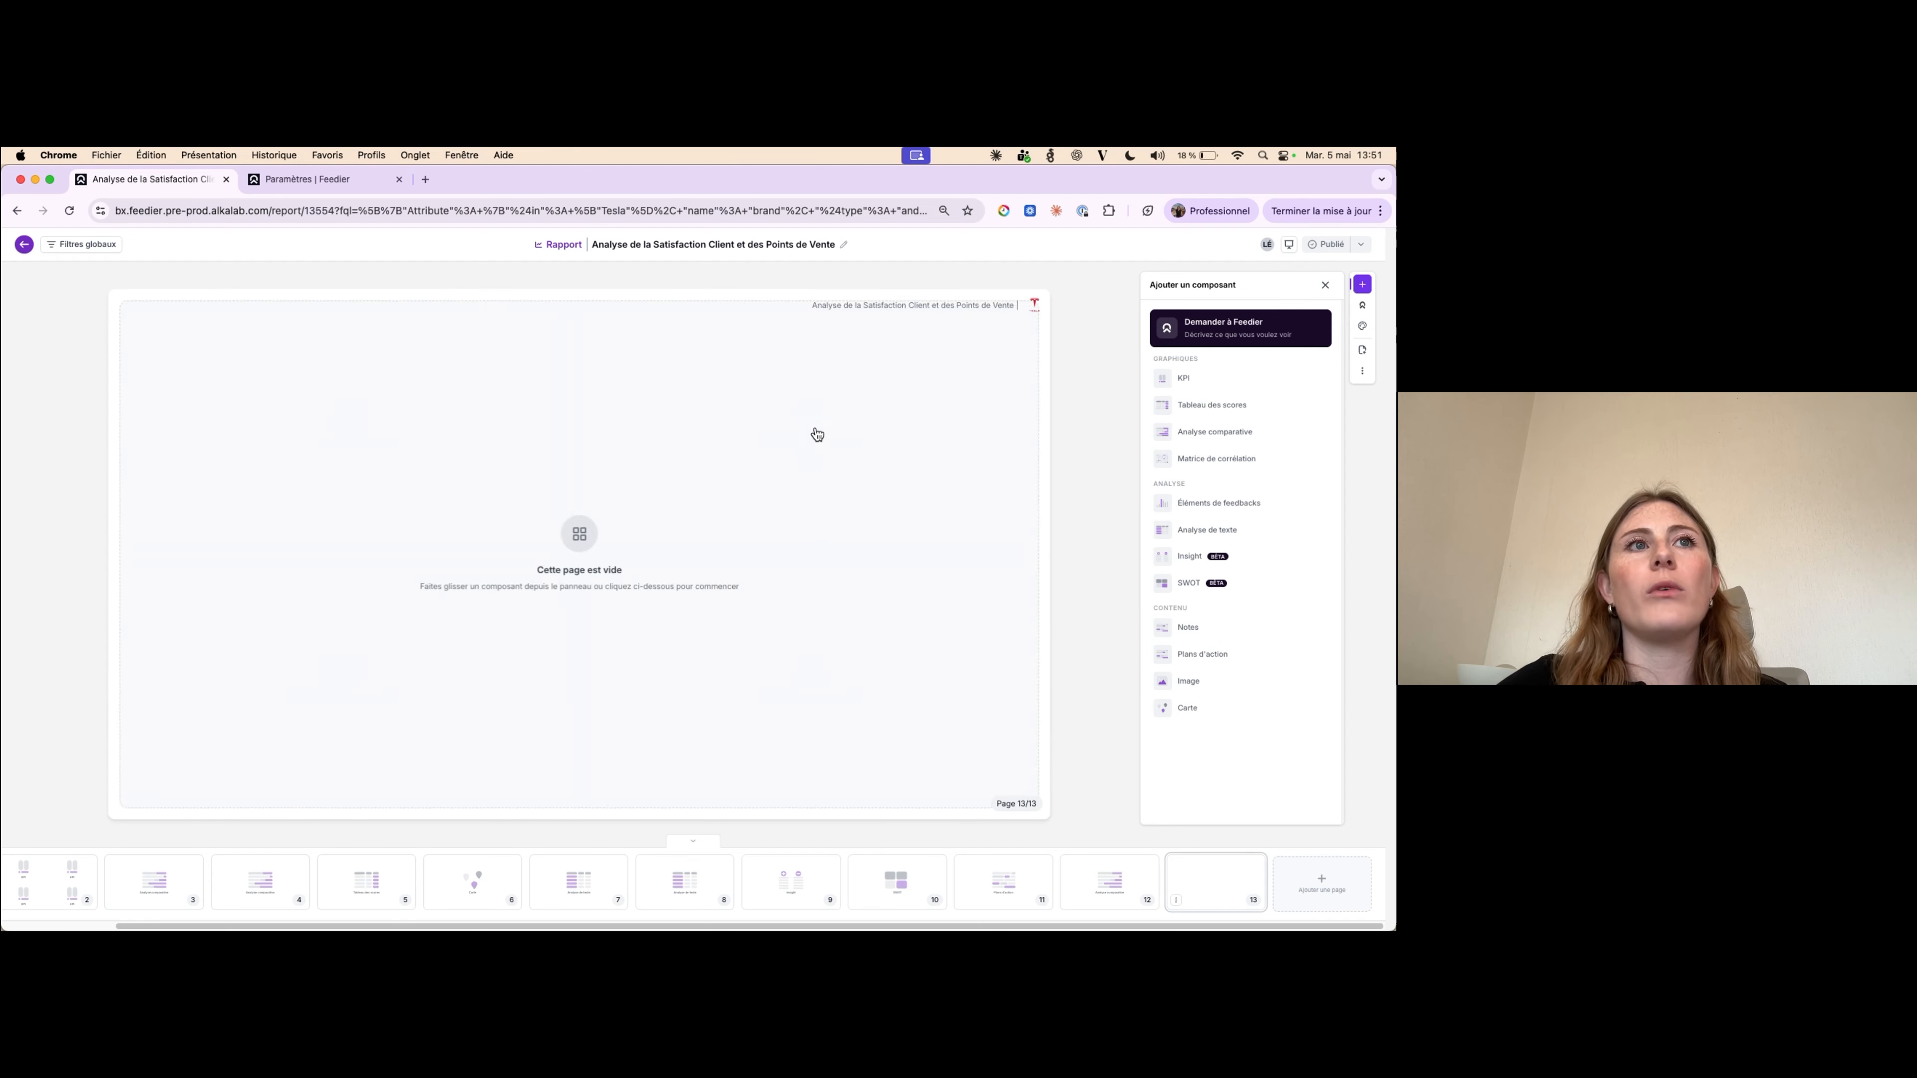
left_click_drag(938, 305, 476, 391)
left_click(332, 337)
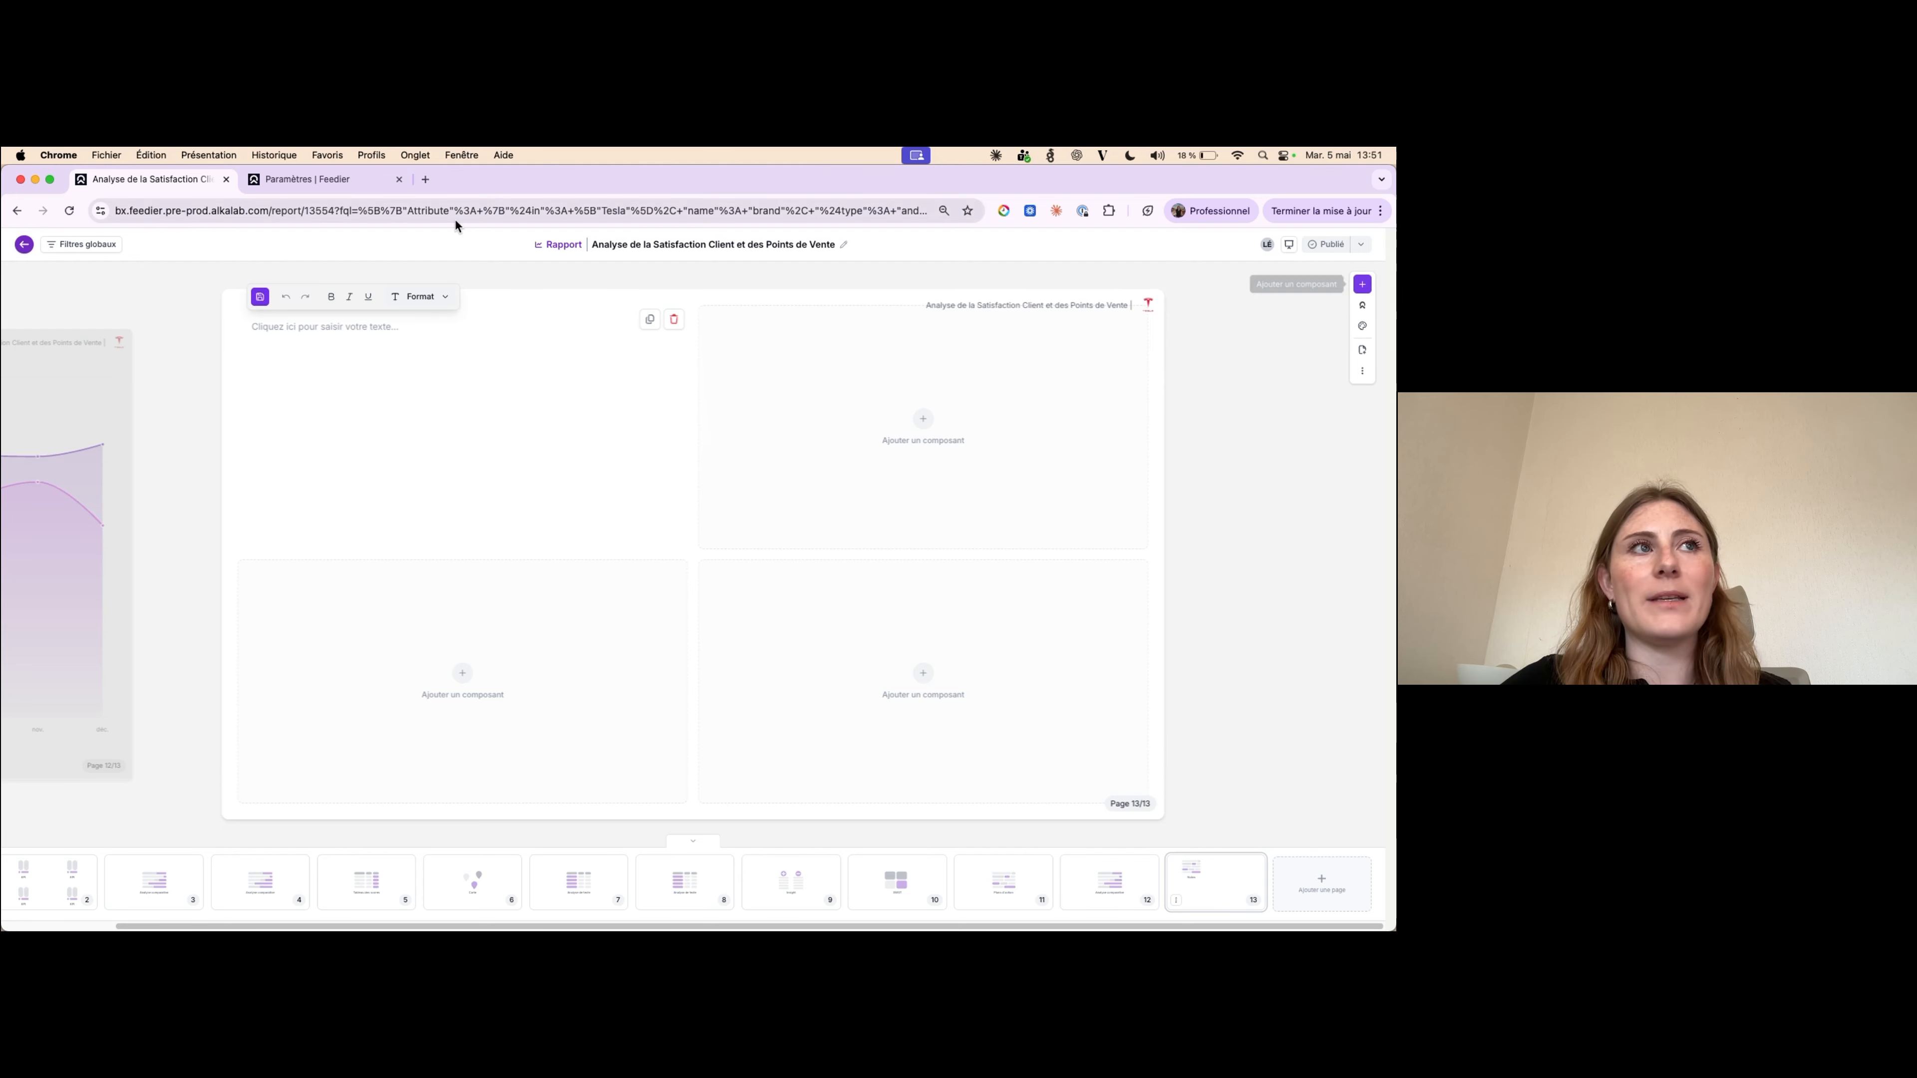
left_click(384, 334)
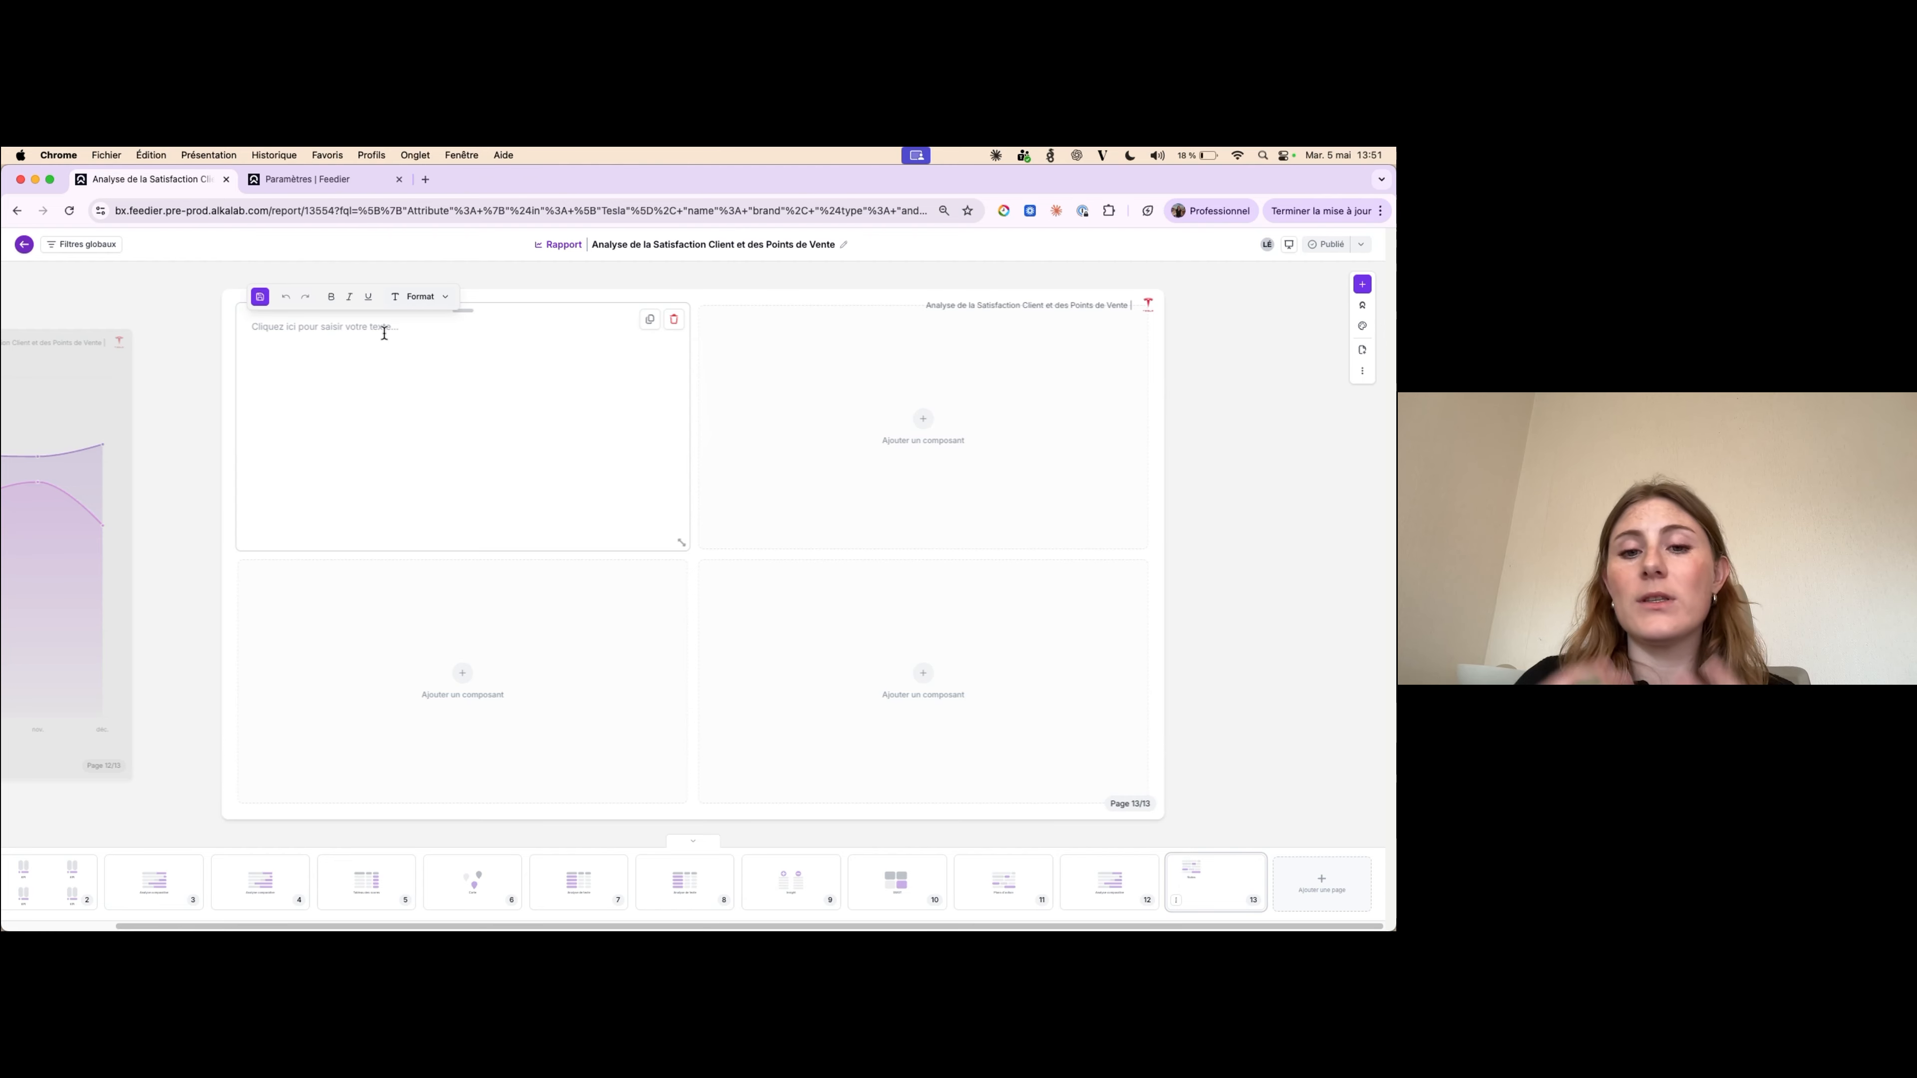